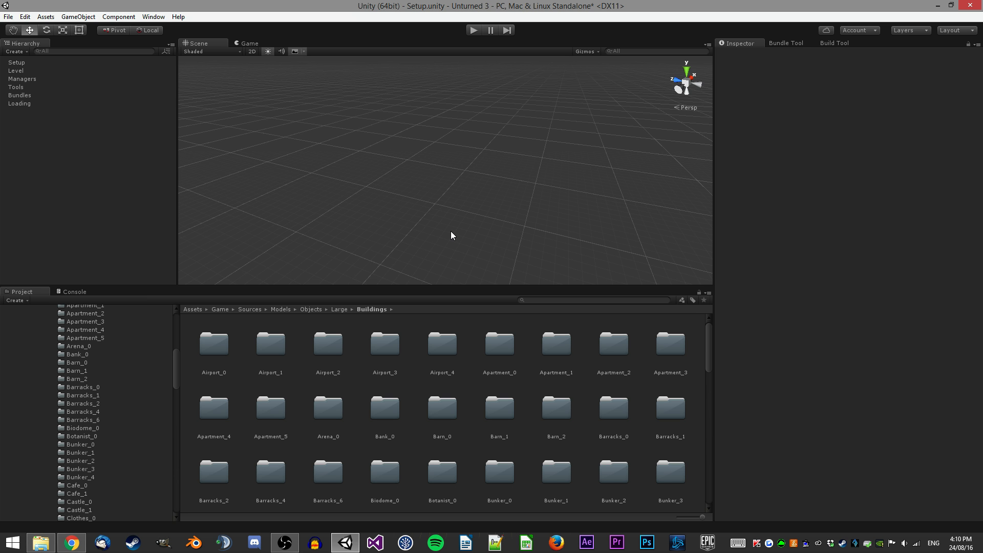
Switch to Blender and join the image editor area into the 3D viewport.
{"action": "left_click", "coordinate": [194, 543]}
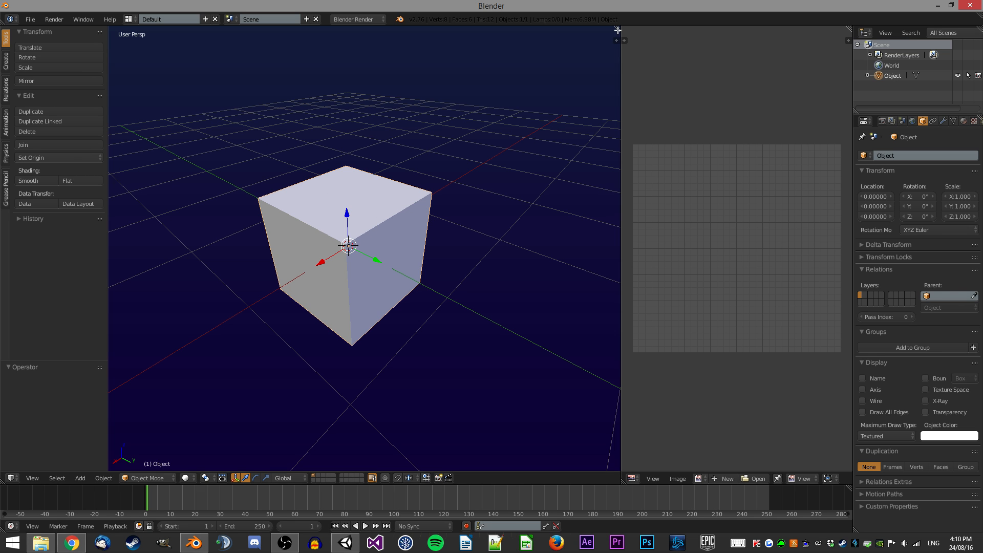
{"action": "left_click_drag", "start_coordinate": [620, 37], "coordinate": [712, 57]}
Rename the cube object and its mesh data to Building.
{"action": "left_click", "coordinate": [920, 155]}
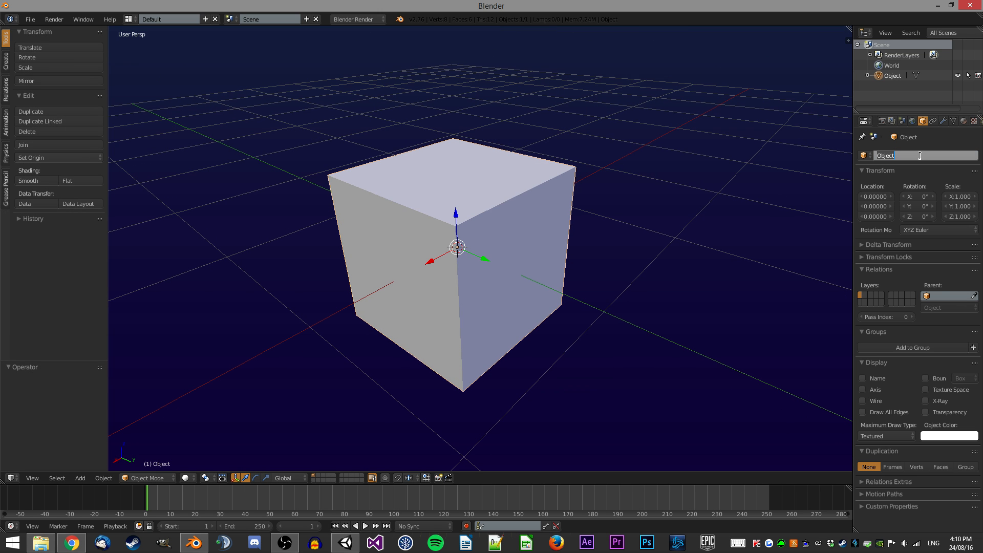
{"action": "type", "text": "Building"}
{"action": "key", "text": "Return"}
{"action": "left_click", "coordinate": [954, 121]}
{"action": "left_click", "coordinate": [964, 152]}
{"action": "type", "text": "Building"}
{"action": "key", "text": "Return"}
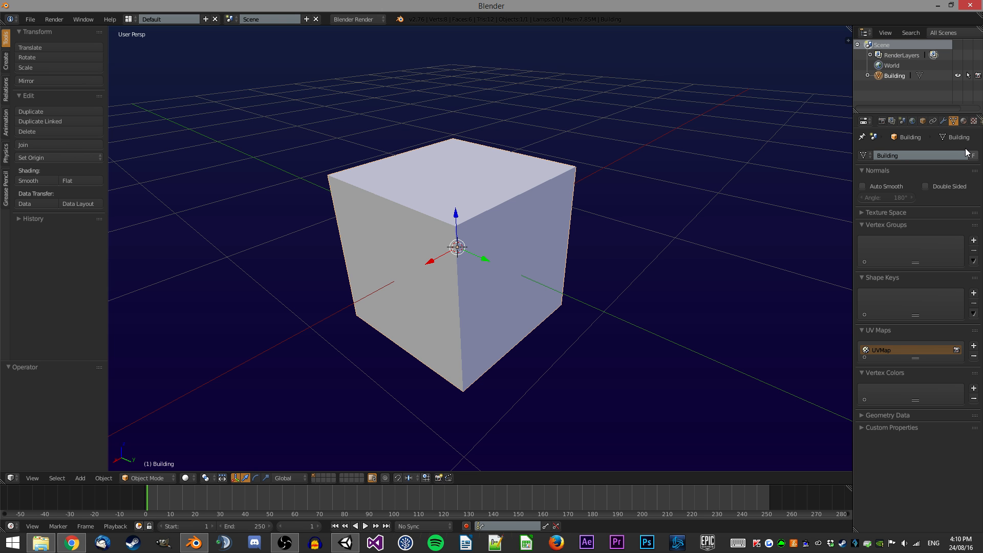
Enter Edit Mode and move the whole cube 0.5 units down along Z.
{"action": "left_click", "coordinate": [924, 121]}
{"action": "scroll", "coordinate": [505, 269], "scroll_direction": "down", "scroll_amount": 4}
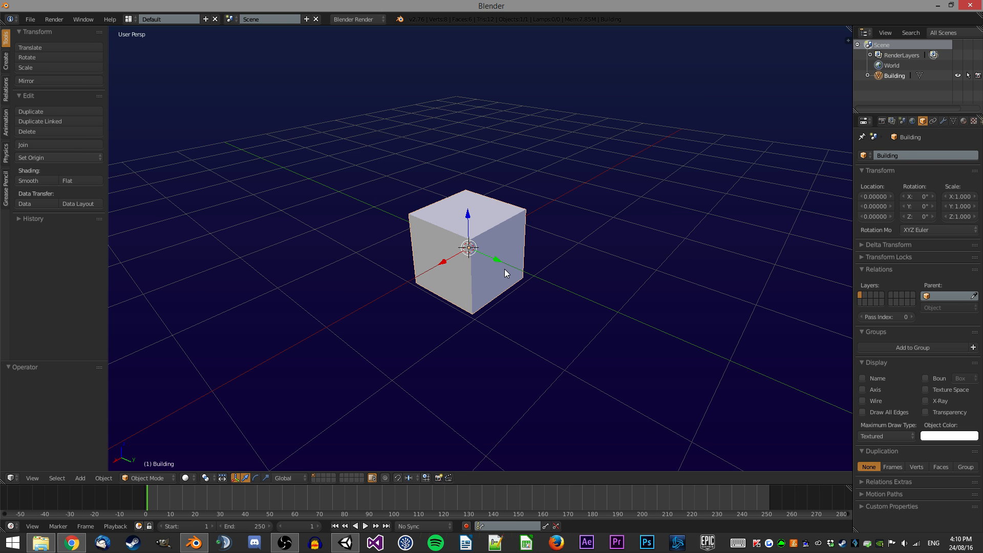
{"action": "middle_click_drag", "start_coordinate": [489, 229], "coordinate": [566, 202]}
{"action": "key", "text": "Tab"}
{"action": "type", "text": "gz-.5"}
{"action": "key", "text": "Return"}
Switch to face selection, select the bottom face and move it 4 units down along Z.
{"action": "key", "text": "ctrl+Tab"}
{"action": "left_click", "coordinate": [545, 222]}
{"action": "key", "text": "z"}
{"action": "right_click", "coordinate": [488, 322]}
{"action": "type", "text": "zgz-4"}
{"action": "key", "text": "Return"}
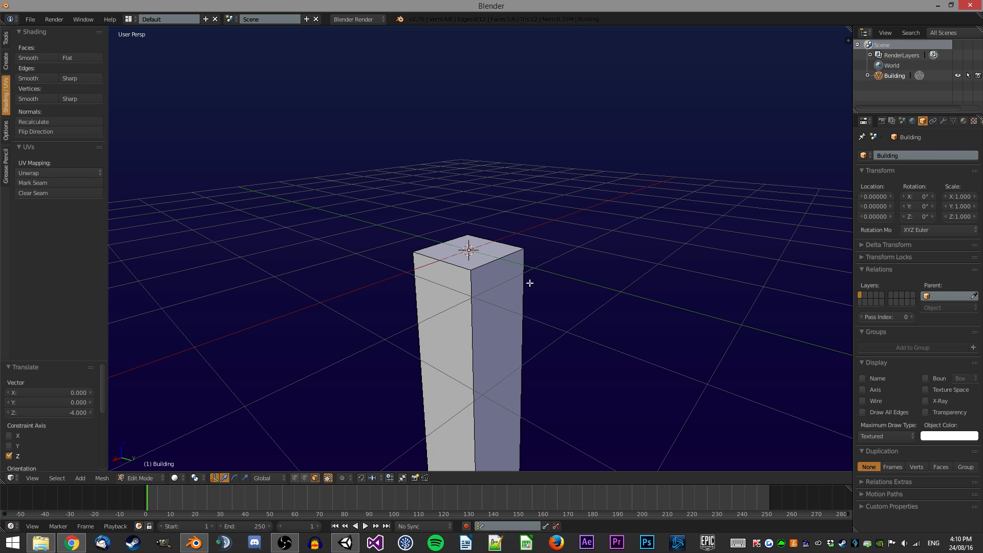
{"action": "scroll", "coordinate": [530, 283], "scroll_direction": "down", "scroll_amount": 2}
{"action": "middle_click_drag", "start_coordinate": [494, 292], "coordinate": [480, 198], "text": "shift"}
{"action": "key", "text": "ctrl+shift+Tab"}
{"action": "left_click", "coordinate": [477, 201]}
{"action": "key", "text": "g"}
{"action": "key", "text": "z"}
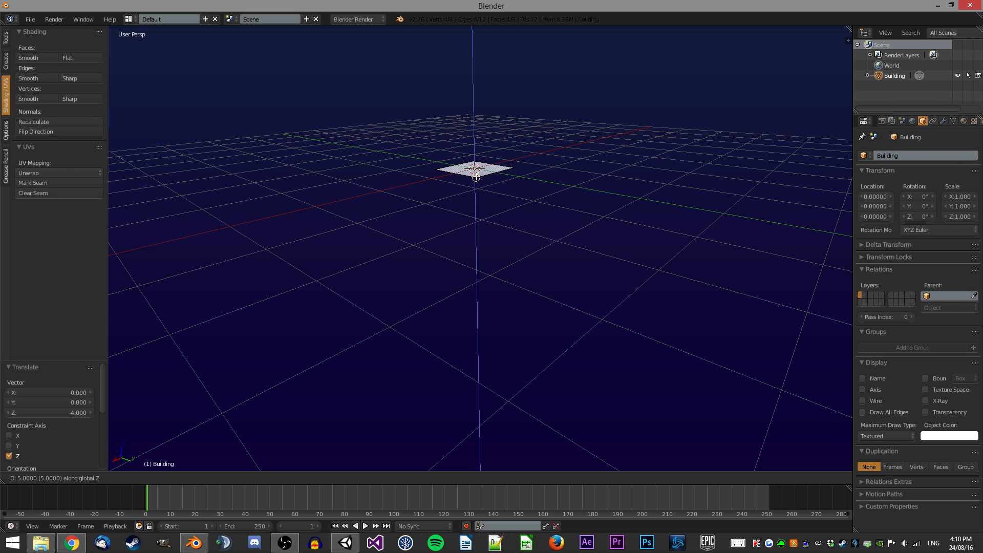
{"action": "key", "text": "ctrl"}
{"action": "key", "text": "ctrl"}
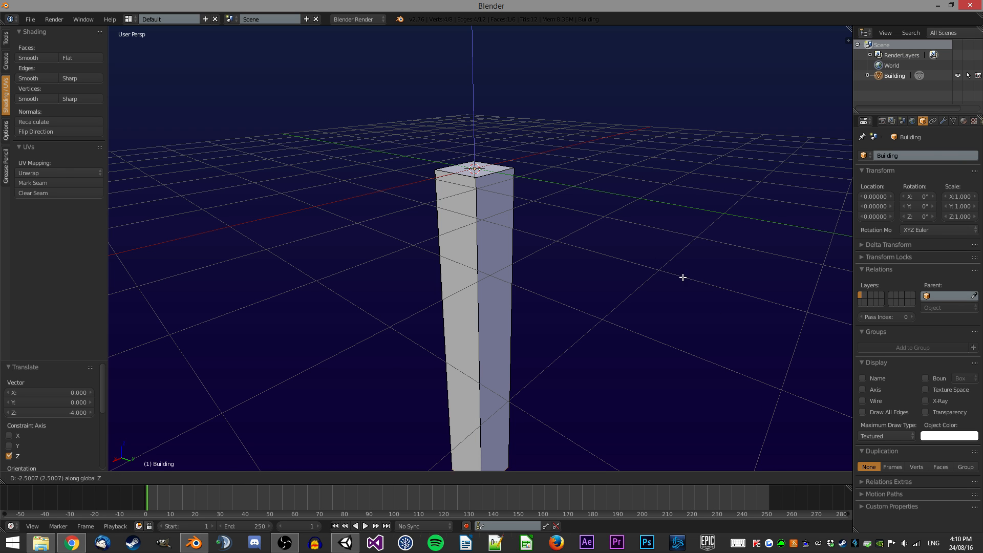
{"action": "right_click", "coordinate": [709, 297]}
Delete the column's bottom face.
{"action": "middle_click_drag", "start_coordinate": [501, 253], "coordinate": [481, 460]}
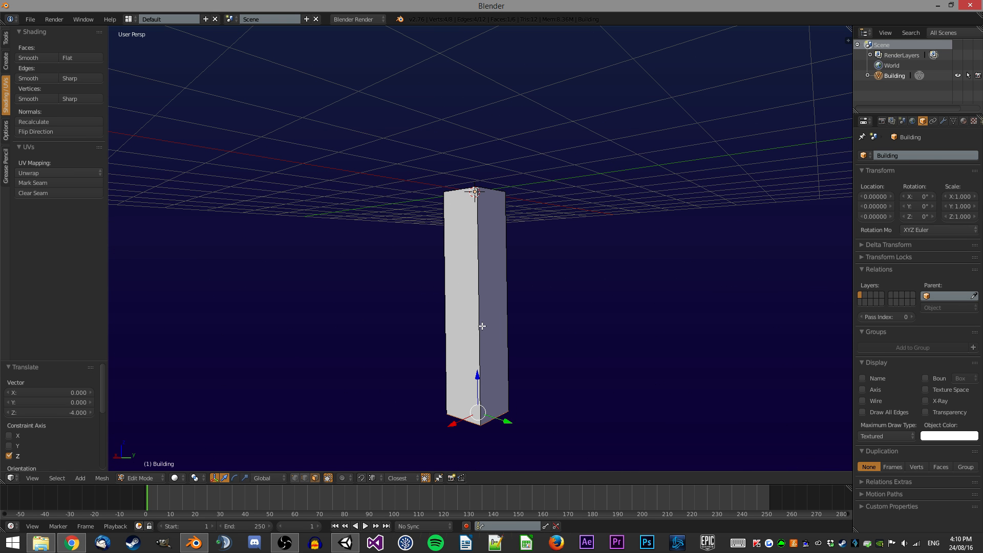
{"action": "middle_click_drag", "start_coordinate": [496, 220], "coordinate": [499, 170]}
{"action": "key", "text": "x"}
{"action": "left_click", "coordinate": [522, 262]}
Select all geometry and scale it by 10 along X and Y only.
{"action": "mouse_move", "coordinate": [509, 218]}
{"action": "middle_mouse_down"}
{"action": "mouse_move", "coordinate": [524, 196]}
{"action": "mouse_move", "coordinate": [563, 209]}
{"action": "mouse_move", "coordinate": [520, 203]}
{"action": "middle_mouse_up"}
{"action": "key", "text": "a"}
{"action": "key", "text": "s"}
{"action": "key", "text": "shift+z"}
{"action": "type", "text": "10"}
{"action": "key", "text": "Return"}
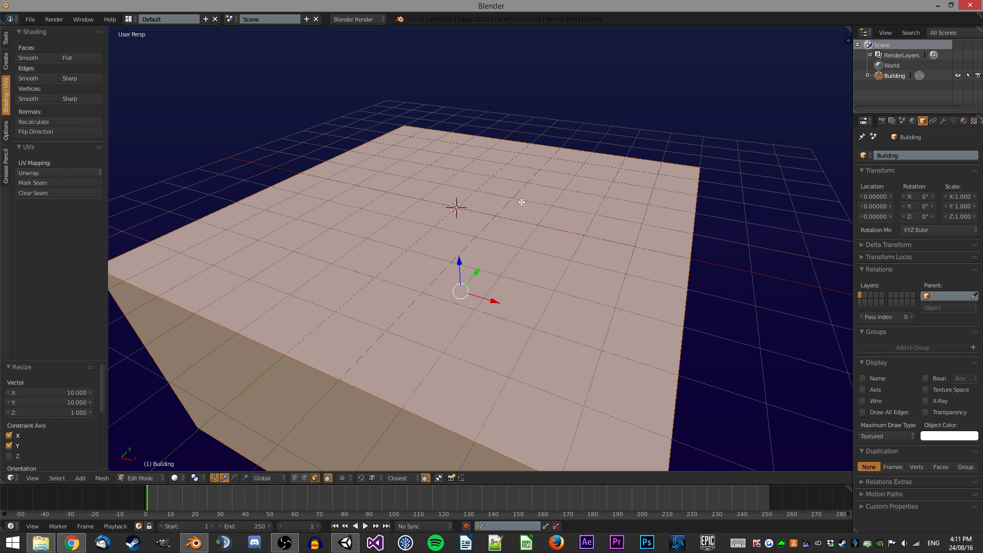
Orbit and zoom around the scaled box to inspect its shape.
{"action": "scroll", "coordinate": [647, 225], "scroll_direction": "down", "scroll_amount": 5}
{"action": "middle_click_drag", "start_coordinate": [647, 226], "coordinate": [512, 229]}
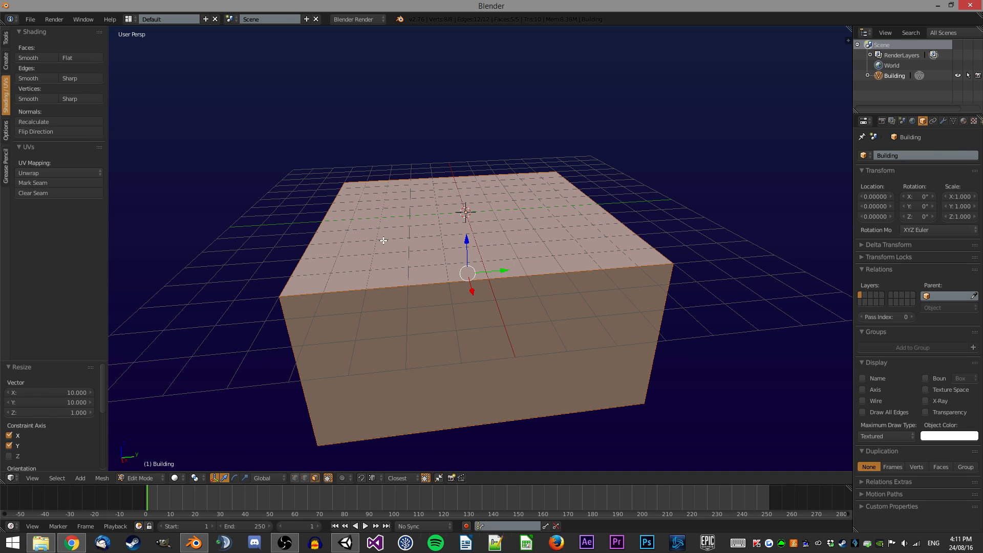
{"action": "middle_click_drag", "start_coordinate": [616, 266], "coordinate": [504, 265]}
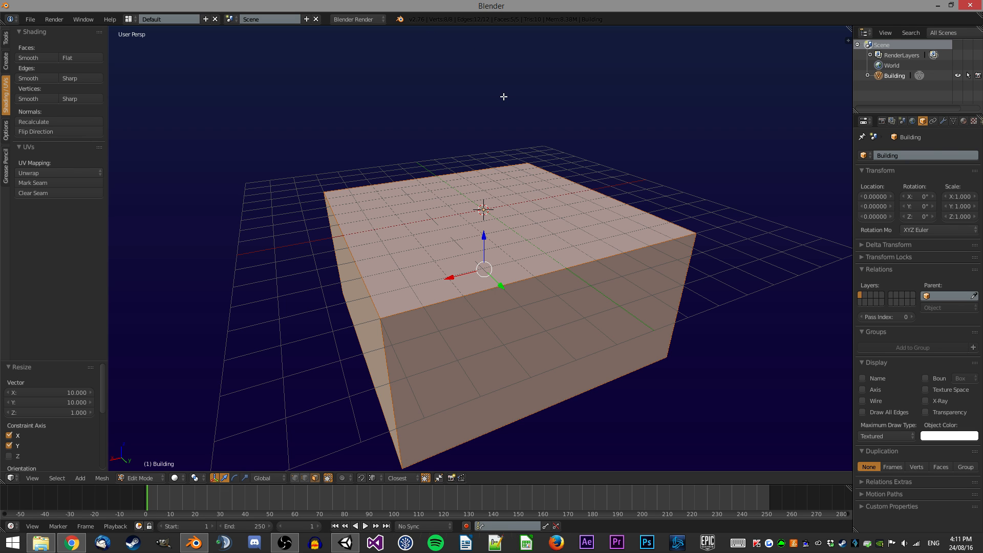
{"action": "scroll", "coordinate": [526, 103], "scroll_direction": "down", "scroll_amount": 1}
{"action": "scroll", "coordinate": [527, 118], "scroll_direction": "up", "scroll_amount": 1}
{"action": "middle_click_drag", "start_coordinate": [419, 218], "coordinate": [471, 217]}
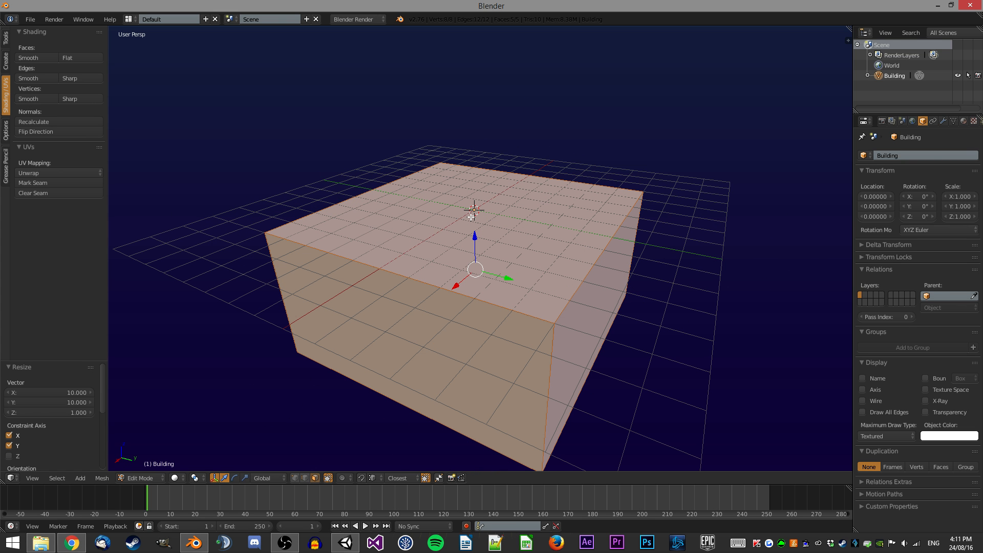
{"action": "middle_click_drag", "start_coordinate": [461, 206], "coordinate": [497, 217]}
{"action": "middle_click_drag", "start_coordinate": [405, 227], "coordinate": [474, 231]}
{"action": "scroll", "coordinate": [459, 232], "scroll_direction": "down", "scroll_amount": 2}
{"action": "scroll", "coordinate": [474, 232], "scroll_direction": "up", "scroll_amount": 2}
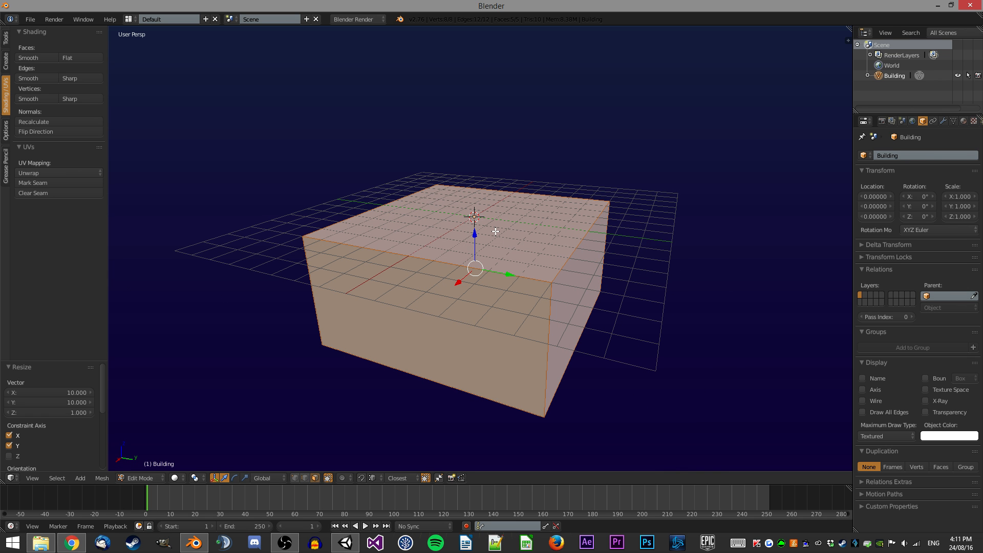
{"action": "middle_click_drag", "start_coordinate": [519, 199], "coordinate": [431, 183]}
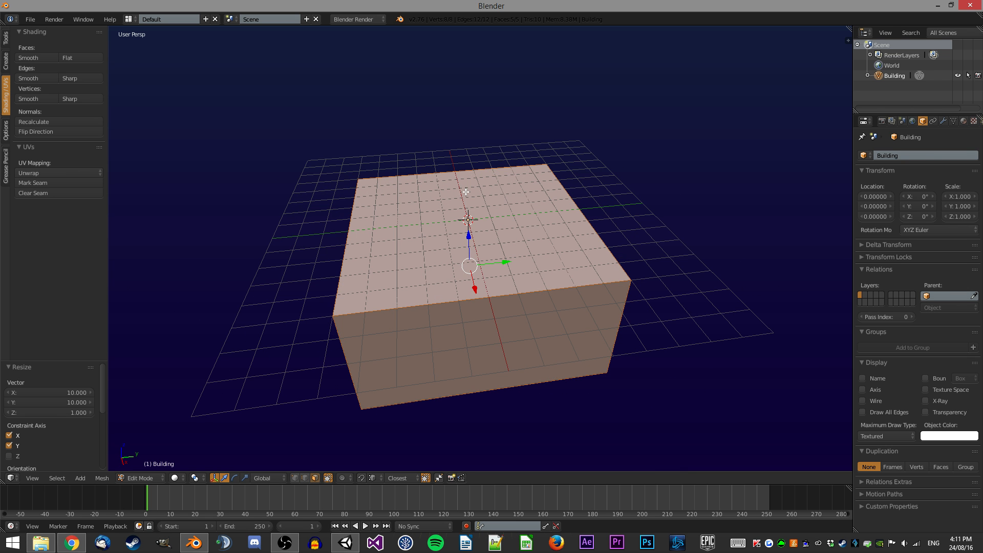
{"action": "scroll", "coordinate": [430, 183], "scroll_direction": "up", "scroll_amount": 2}
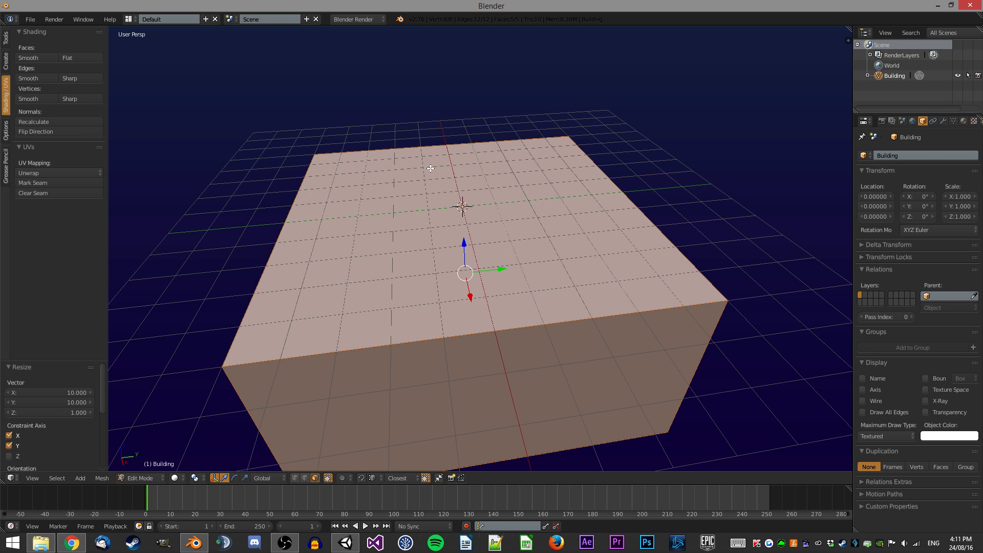
{"action": "middle_click_drag", "start_coordinate": [465, 215], "coordinate": [471, 136]}
Insert a loop cut across the box and move it 0.5 units along Y.
{"action": "key", "text": "ctrl+r"}
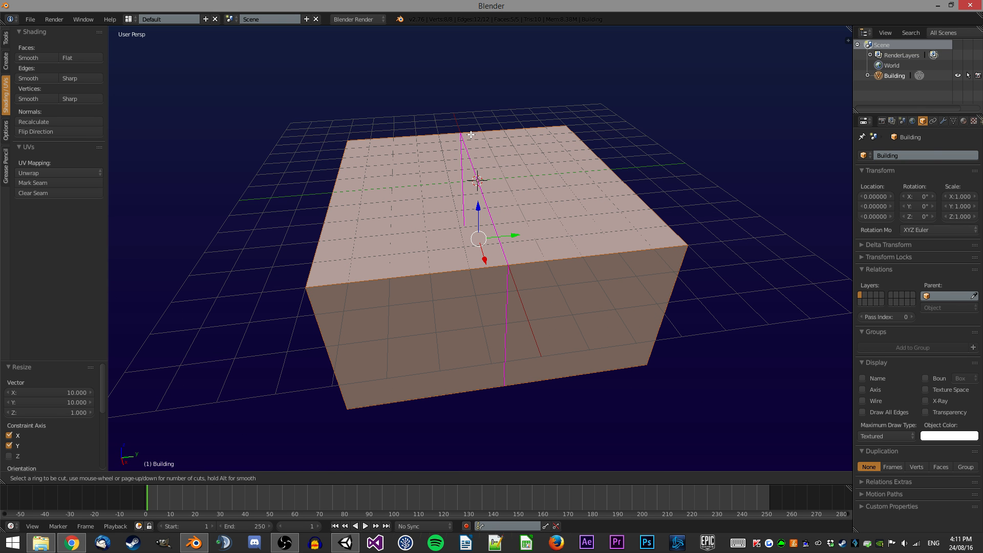
{"action": "key", "text": "Escape"}
{"action": "left_click", "coordinate": [102, 477]}
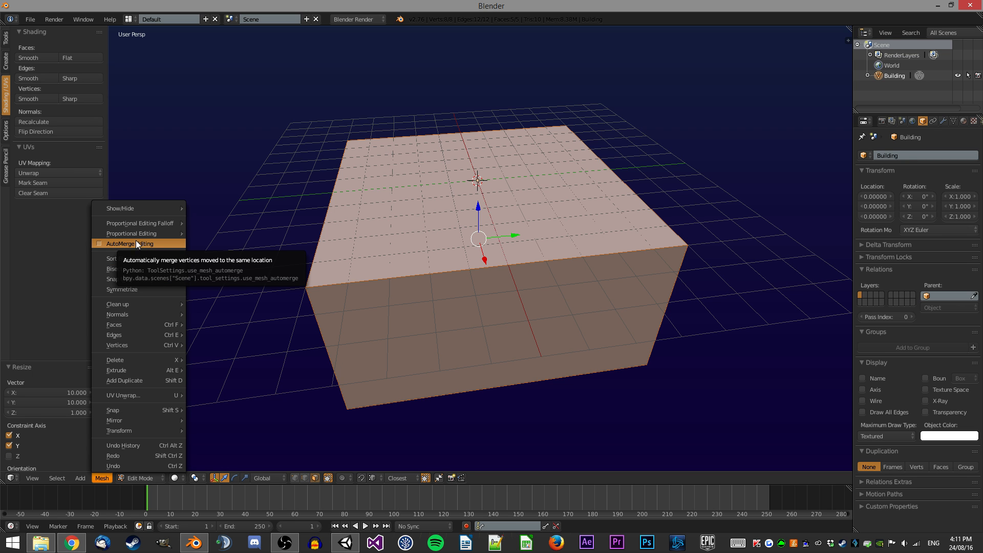
{"action": "key", "text": "ctrl+r"}
{"action": "left_click", "coordinate": [495, 124]}
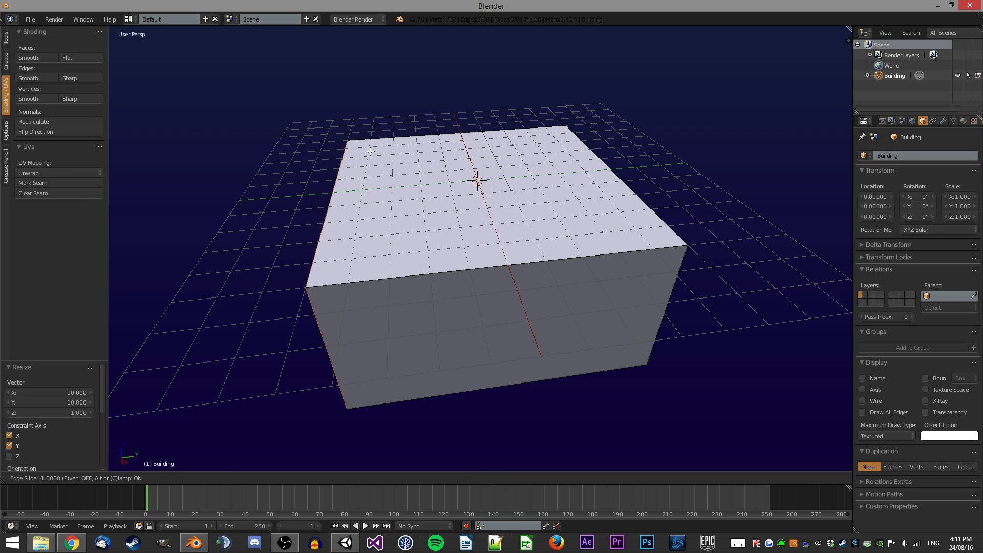
{"action": "left_click", "coordinate": [461, 129]}
{"action": "type", "text": "gy.5"}
{"action": "key", "text": "Return"}
Insert another loop cut and move it 0.5 units along negative Y.
{"action": "key", "text": "ctrl+r"}
{"action": "left_click", "coordinate": [463, 128]}
{"action": "left_click", "coordinate": [525, 48]}
{"action": "type", "text": "gy-.5"}
{"action": "key", "text": "Return"}
Insert a loop cut in the other direction and move it 0.5 units along negative X.
{"action": "middle_click_drag", "start_coordinate": [524, 48], "coordinate": [612, 252]}
{"action": "key", "text": "ctrl+r"}
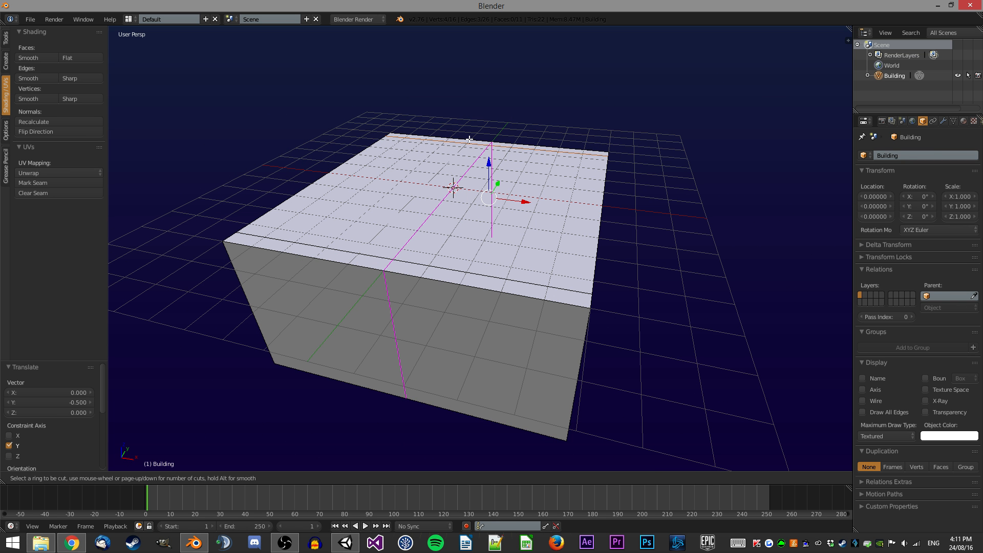
{"action": "left_click", "coordinate": [469, 139]}
{"action": "left_click", "coordinate": [577, 97]}
{"action": "type", "text": "gx-.5"}
{"action": "key", "text": "Return"}
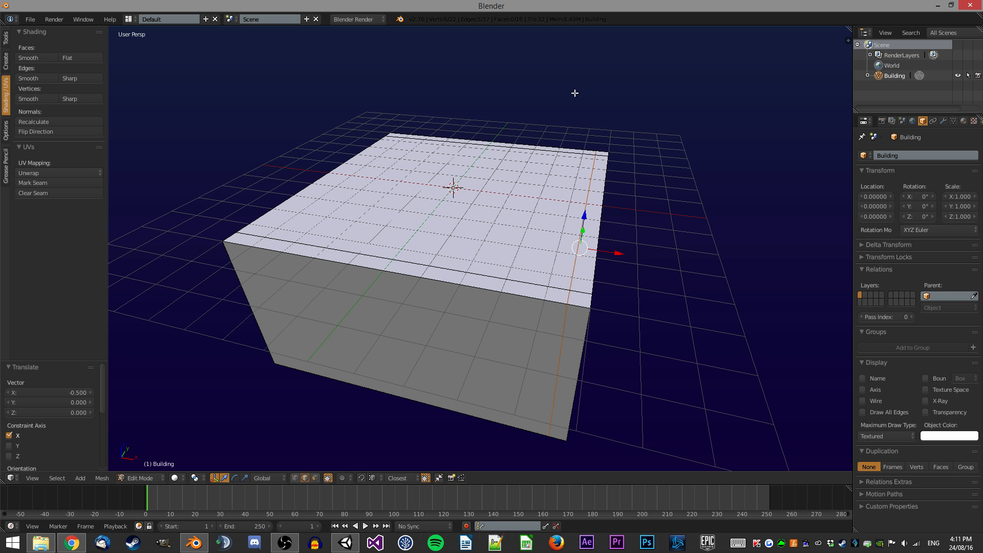
Insert another loop cut and move it 0.5 units along X.
{"action": "left_click", "coordinate": [561, 117]}
{"action": "left_click", "coordinate": [493, 92]}
{"action": "type", "text": "gx"}
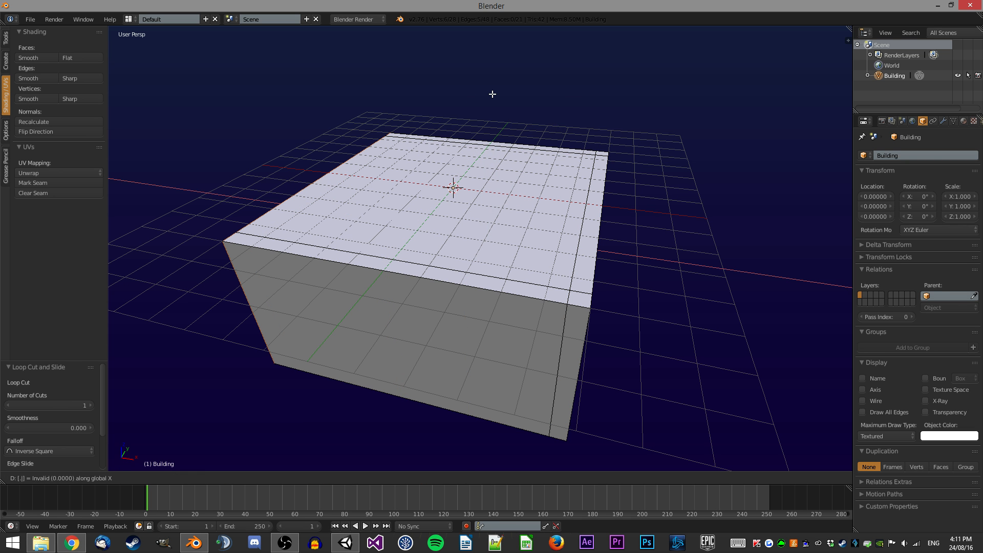
{"action": "type", "text": ".5"}
{"action": "key", "text": "Return"}
Deselect everything, insert a centred loop cut and move it 1 unit along Y.
{"action": "middle_click_drag", "start_coordinate": [492, 93], "coordinate": [324, 185]}
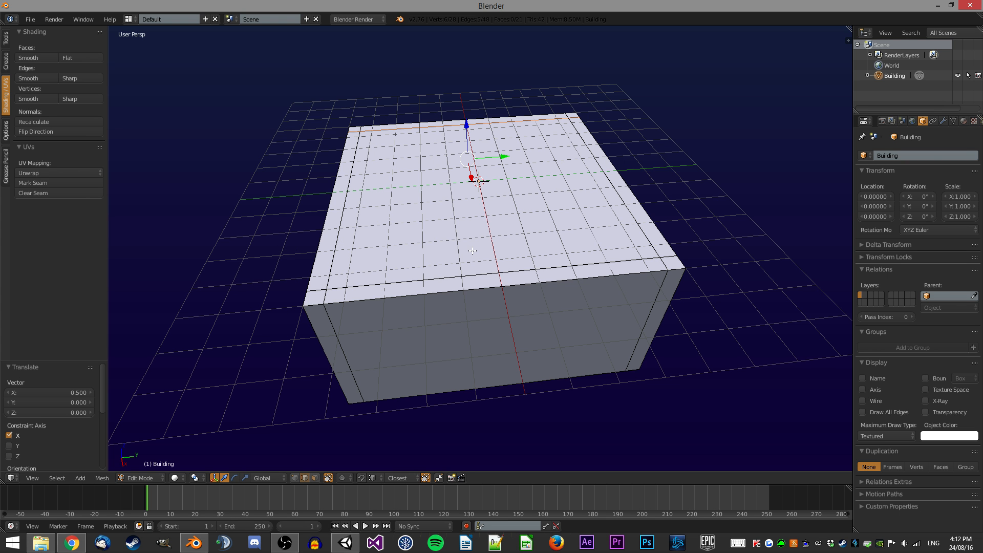
{"action": "middle_click_drag", "start_coordinate": [455, 181], "coordinate": [452, 168]}
{"action": "scroll", "coordinate": [454, 176], "scroll_direction": "down", "scroll_amount": 1}
{"action": "key", "text": "a"}
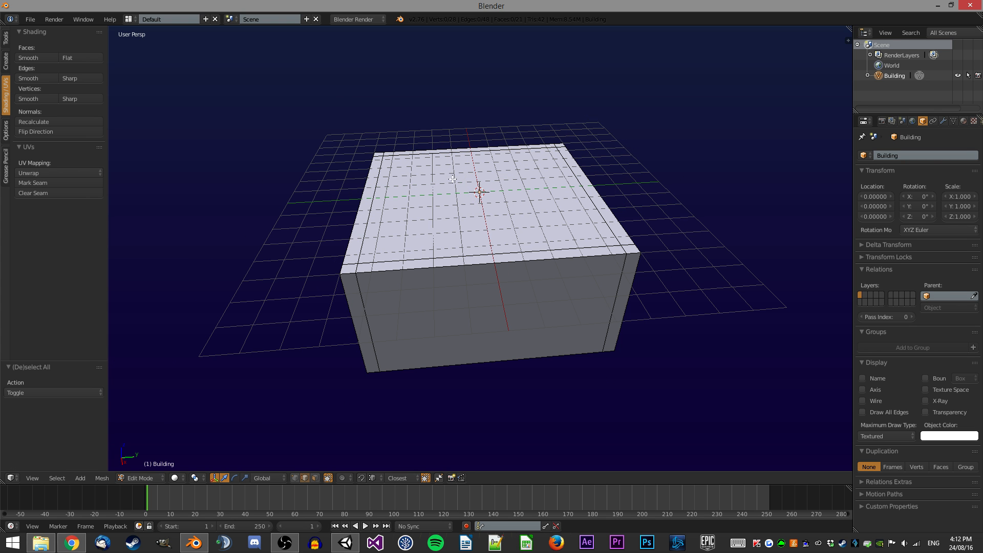
{"action": "middle_click_drag", "start_coordinate": [406, 198], "coordinate": [419, 191], "text": "shift"}
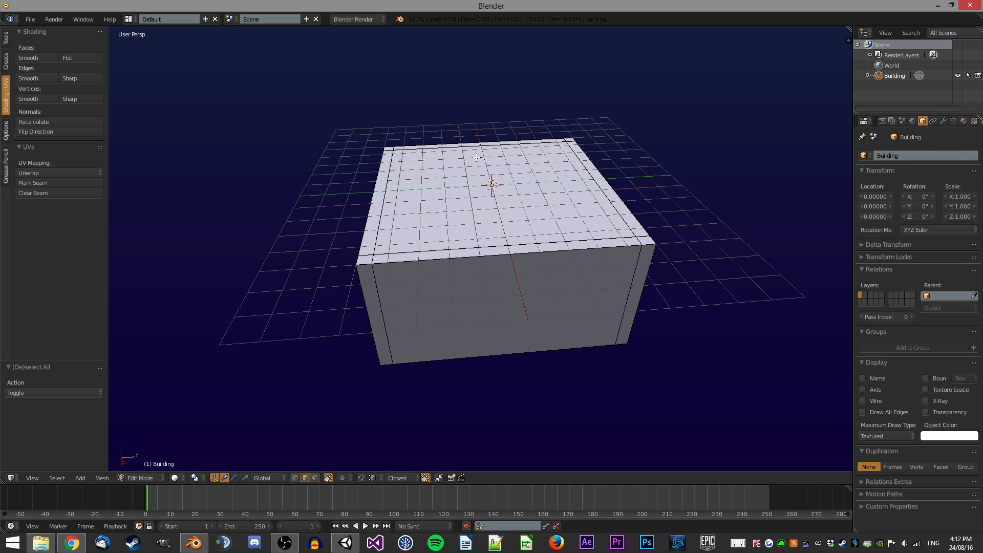
{"action": "middle_click_drag", "start_coordinate": [438, 153], "coordinate": [453, 150]}
{"action": "key", "text": "ctrl+r"}
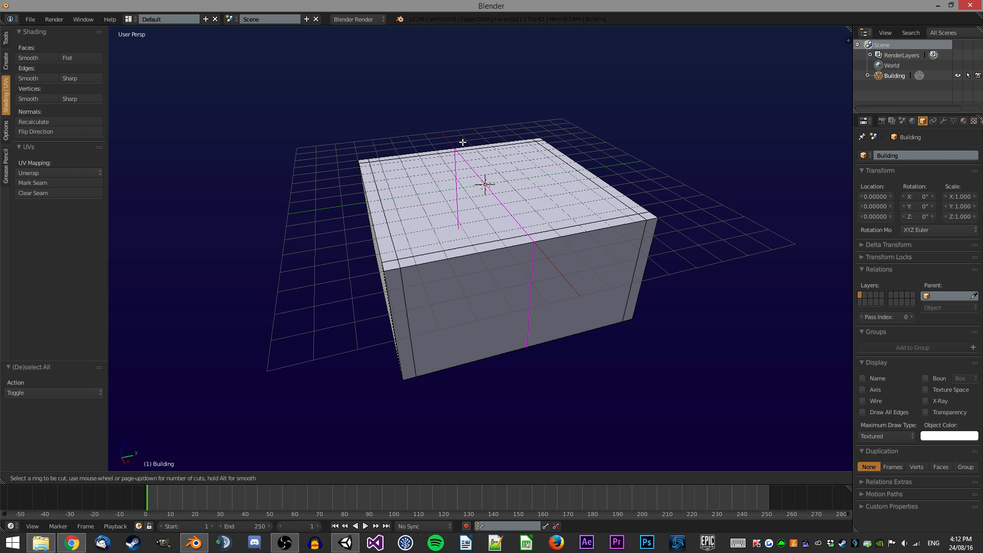
{"action": "left_click", "coordinate": [325, 176]}
{"action": "right_click", "coordinate": [384, 209]}
{"action": "key", "text": "g"}
{"action": "key", "text": "y"}
{"action": "key", "text": "1"}
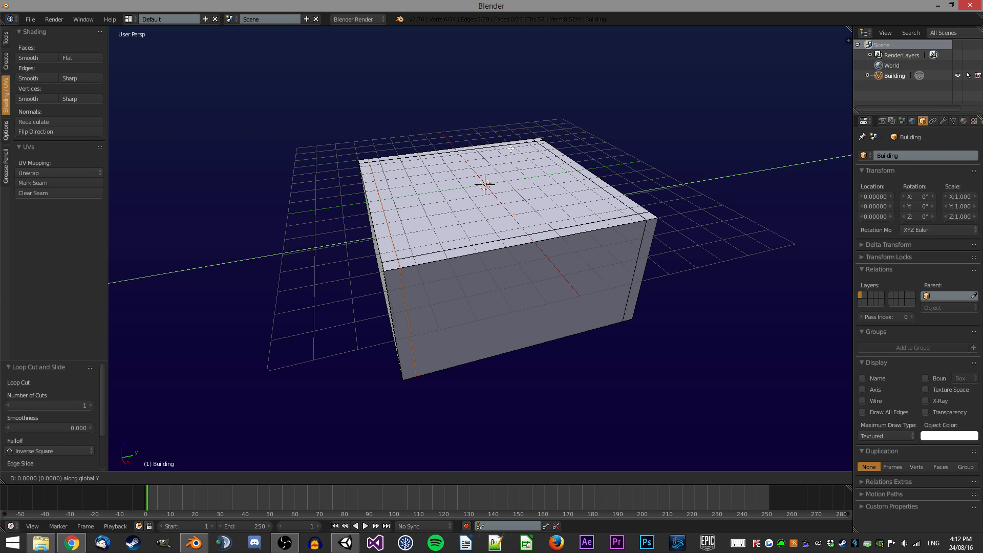
{"action": "key", "text": "Return"}
Return to Object Mode and raise the building 1 unit along Z.
{"action": "middle_click_drag", "start_coordinate": [441, 254], "coordinate": [435, 227]}
{"action": "scroll", "coordinate": [418, 260], "scroll_direction": "up", "scroll_amount": 2}
{"action": "scroll", "coordinate": [427, 220], "scroll_direction": "down", "scroll_amount": 1}
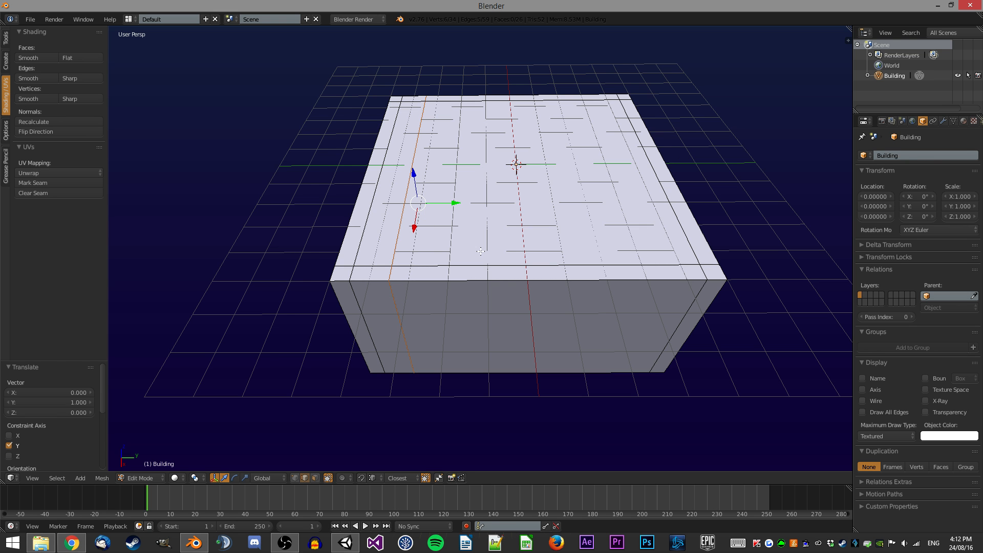
{"action": "scroll", "coordinate": [481, 252], "scroll_direction": "down", "scroll_amount": 1}
{"action": "key", "text": "Tab"}
{"action": "middle_click_drag", "start_coordinate": [484, 232], "coordinate": [505, 207]}
{"action": "key", "text": "g"}
{"action": "key", "text": "z"}
{"action": "key", "text": "1"}
{"action": "key", "text": "Return"}
Turn off the grid floor display in the viewport properties.
{"action": "key", "text": "a"}
{"action": "middle_click_drag", "start_coordinate": [500, 149], "coordinate": [597, 192]}
{"action": "key", "text": "a"}
{"action": "scroll", "coordinate": [537, 165], "scroll_direction": "up", "scroll_amount": 1}
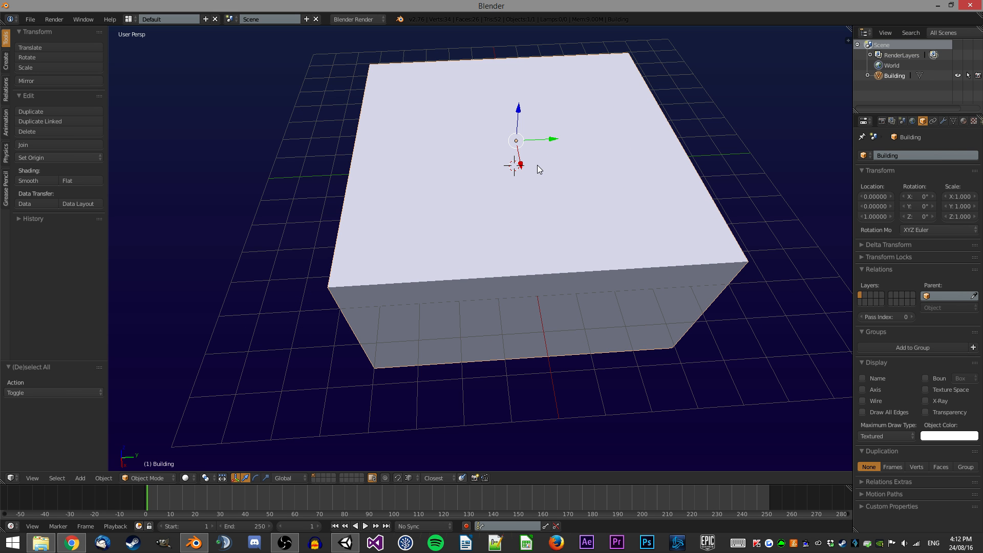
{"action": "key", "text": "n"}
{"action": "scroll", "coordinate": [798, 290], "scroll_direction": "down", "scroll_amount": 3}
{"action": "left_click", "coordinate": [782, 318]}
{"action": "scroll", "coordinate": [788, 316], "scroll_direction": "down", "scroll_amount": 2}
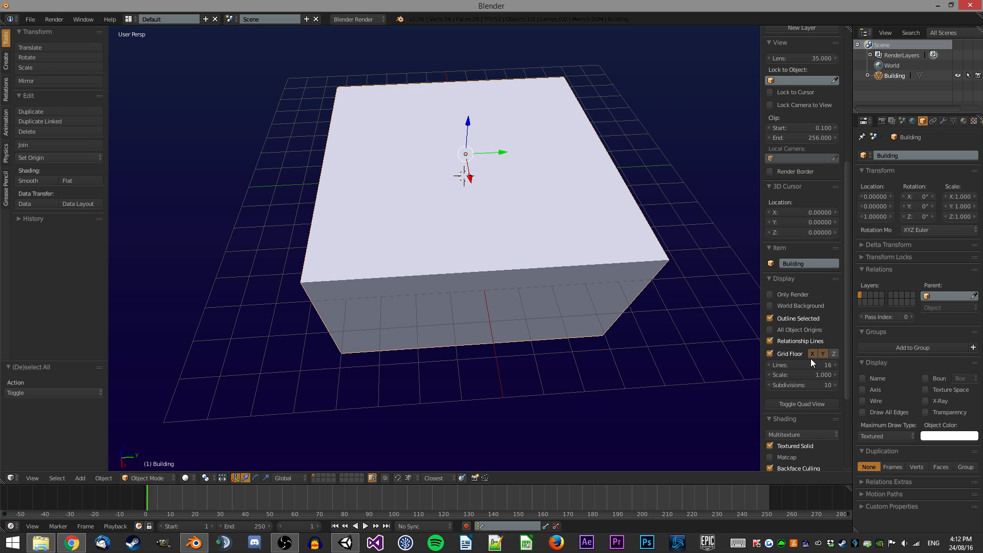
{"action": "left_click", "coordinate": [769, 353]}
{"action": "key", "text": "n"}
Lower the building 1 unit along Z.
{"action": "middle_click_drag", "start_coordinate": [548, 268], "coordinate": [543, 142]}
{"action": "type", "text": "g"}
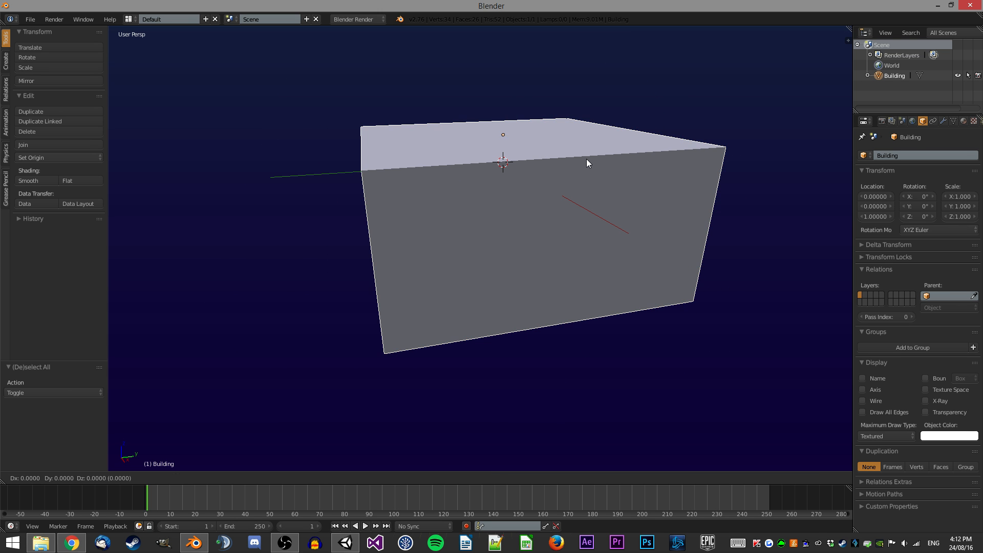
{"action": "type", "text": "z-1"}
{"action": "key", "text": "Return"}
Enter Edit Mode, insert a loop cut and move it 2.5 units along Y.
{"action": "key", "text": "Tab"}
{"action": "middle_click_drag", "start_coordinate": [469, 173], "coordinate": [462, 202]}
{"action": "scroll", "coordinate": [461, 204], "scroll_direction": "up", "scroll_amount": 1}
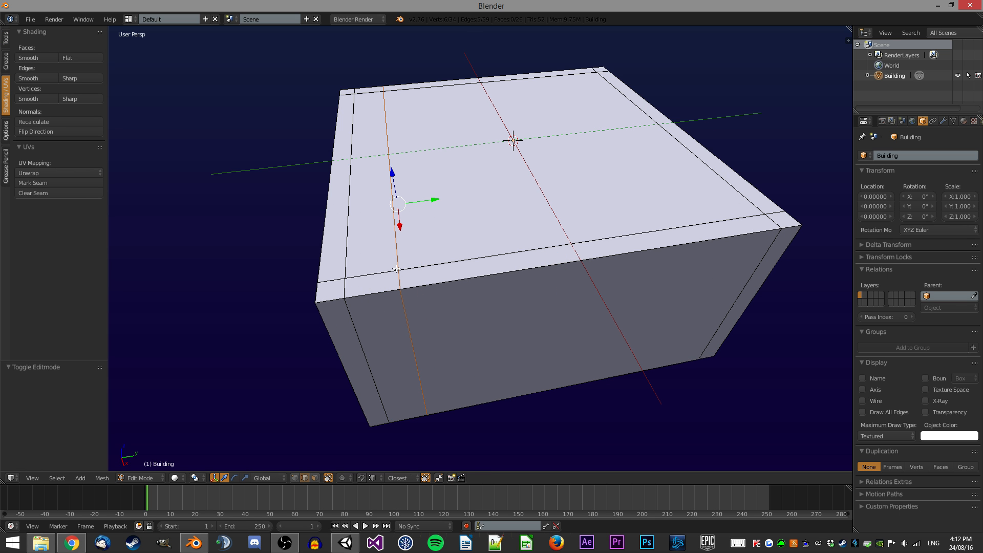
{"action": "key", "text": "ctrl+r"}
{"action": "left_click", "coordinate": [428, 79]}
{"action": "left_click", "coordinate": [272, 109]}
{"action": "type", "text": "gy2.5"}
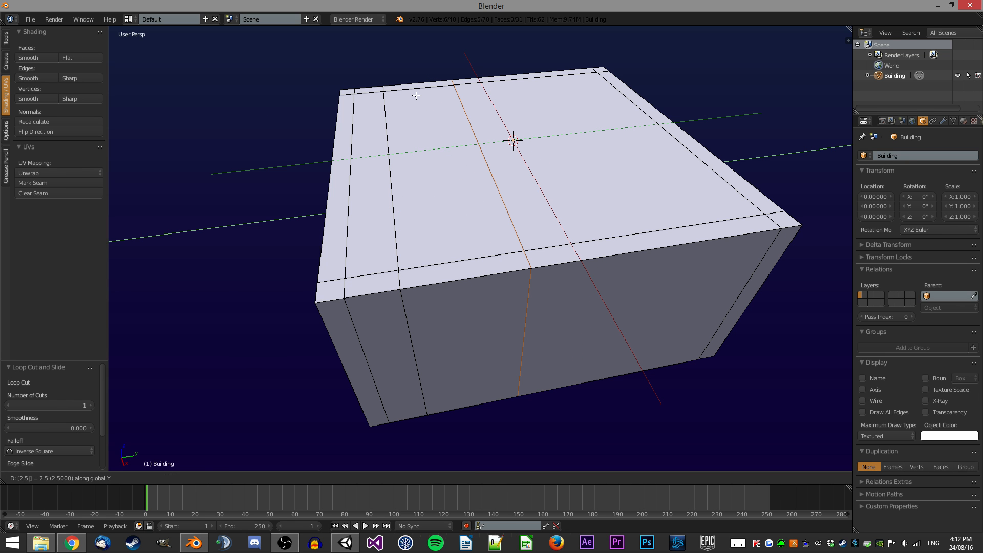
{"action": "key", "text": "Return"}
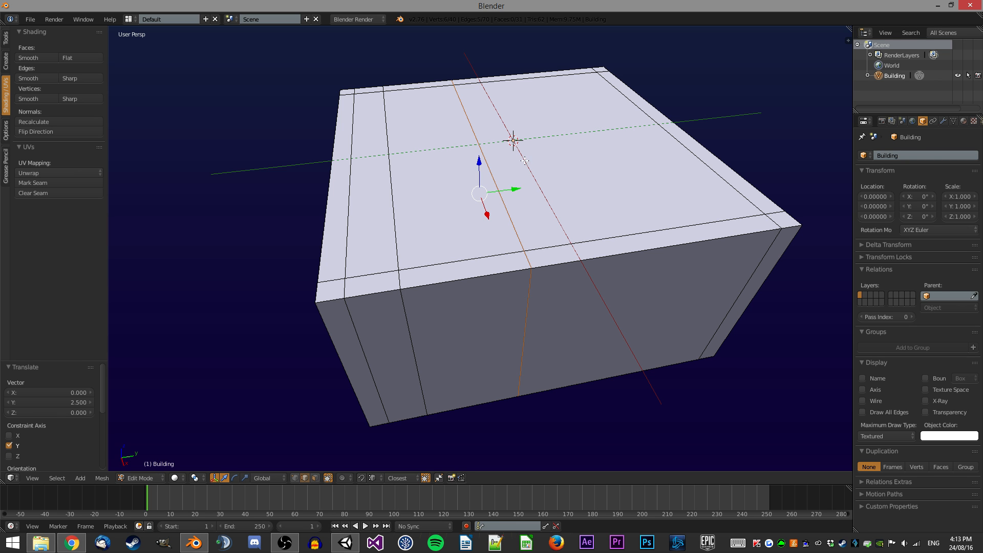
Insert a loop cut across the building's top and move it 1 unit along Y.
{"action": "middle_click_drag", "start_coordinate": [510, 156], "coordinate": [469, 112]}
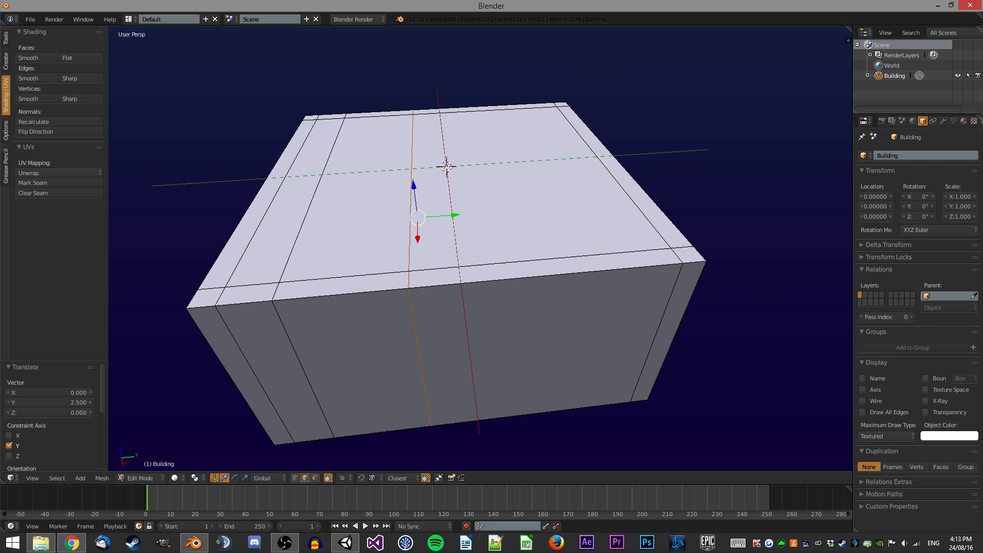
{"action": "key", "text": "ctrl+r"}
{"action": "left_click", "coordinate": [460, 109]}
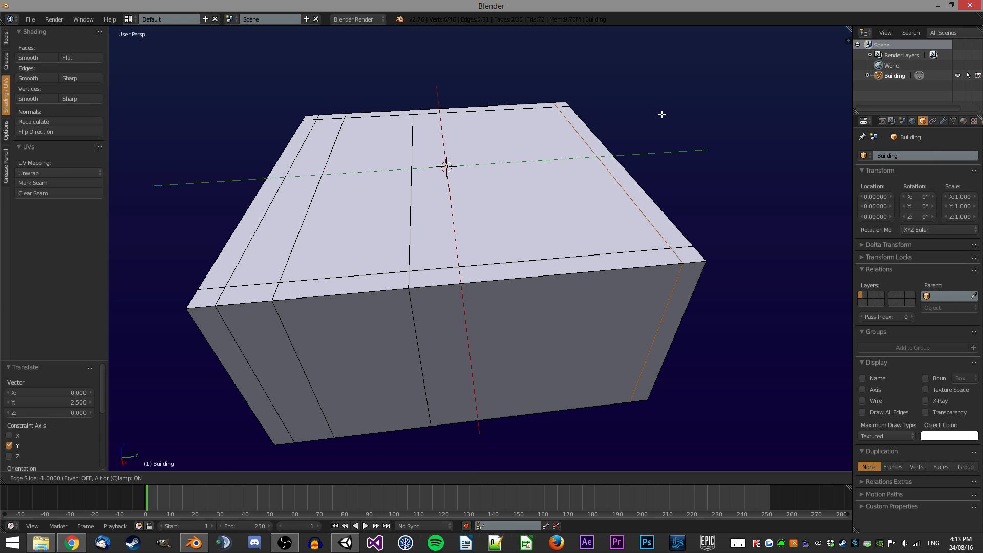
{"action": "left_click", "coordinate": [637, 112]}
{"action": "key", "text": "ctrl+r"}
{"action": "left_click", "coordinate": [465, 111]}
{"action": "left_click", "coordinate": [643, 93]}
{"action": "type", "text": "gy"}
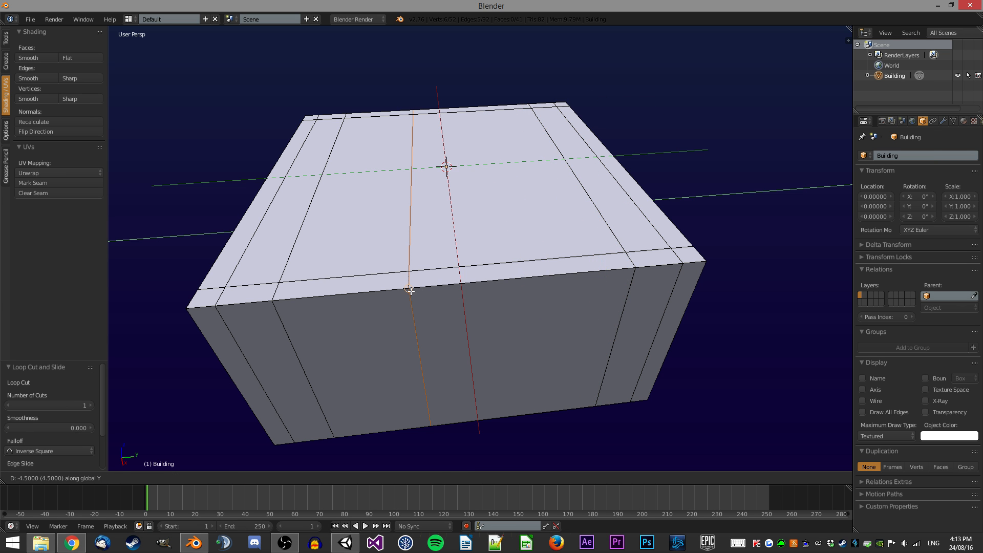
{"action": "type", "text": "1"}
{"action": "key", "text": "Return"}
Insert a loop cut near the building's side edge and move it -1 unit along X.
{"action": "middle_click_drag", "start_coordinate": [511, 243], "coordinate": [475, 240]}
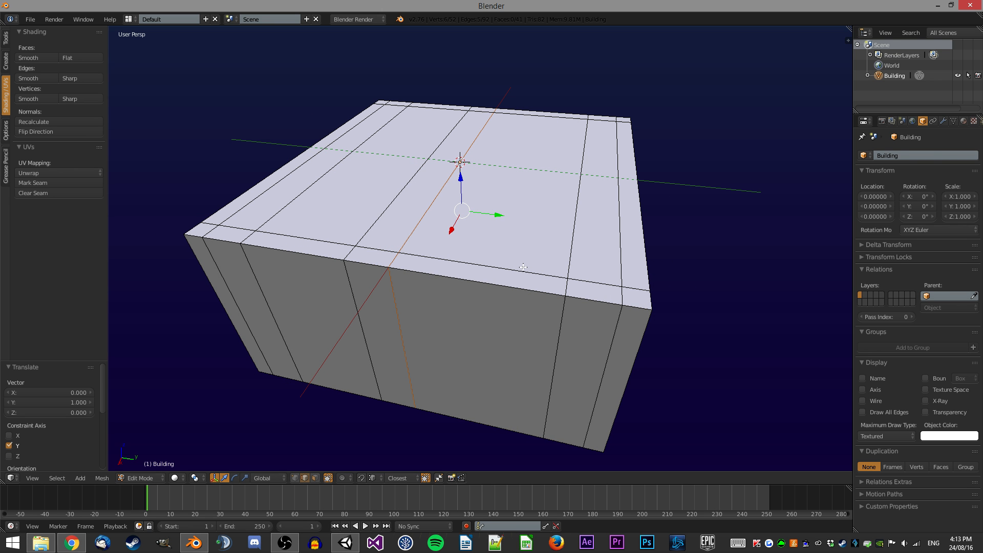
{"action": "middle_click_drag", "start_coordinate": [482, 264], "coordinate": [457, 203]}
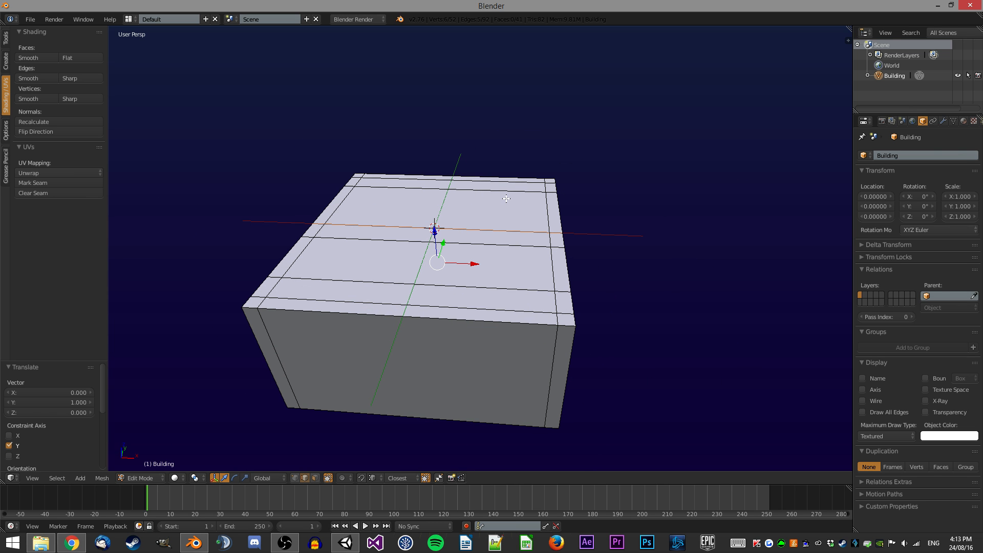
{"action": "key", "text": "ctrl+r"}
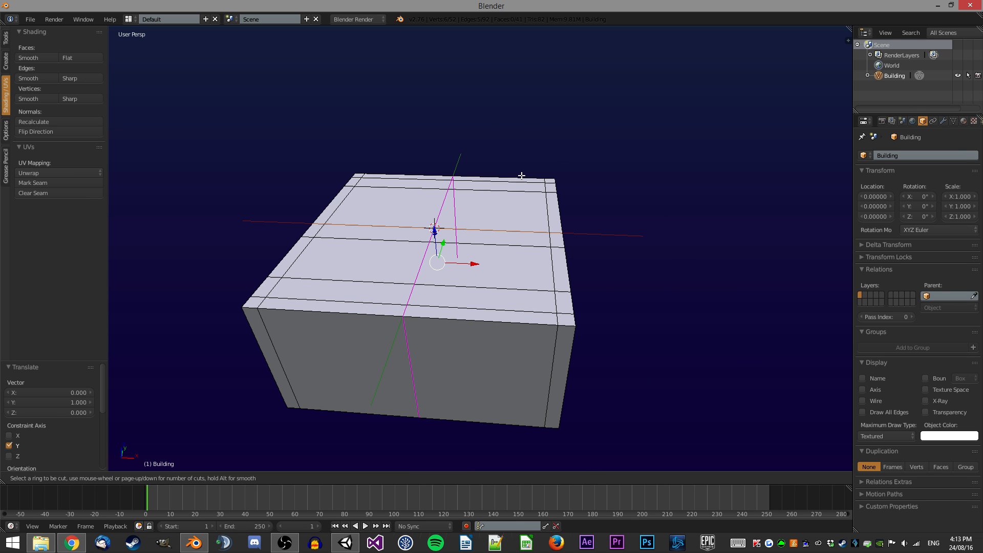
{"action": "left_click", "coordinate": [685, 180]}
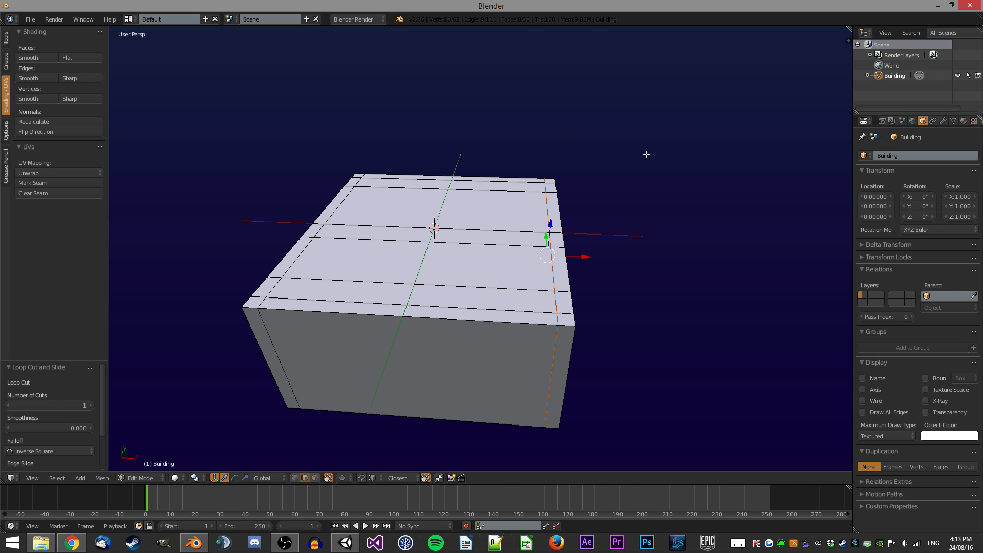
{"action": "key", "text": "g"}
{"action": "key", "text": "x"}
{"action": "key", "text": "minus"}
{"action": "key", "text": "1"}
{"action": "key", "text": "Return"}
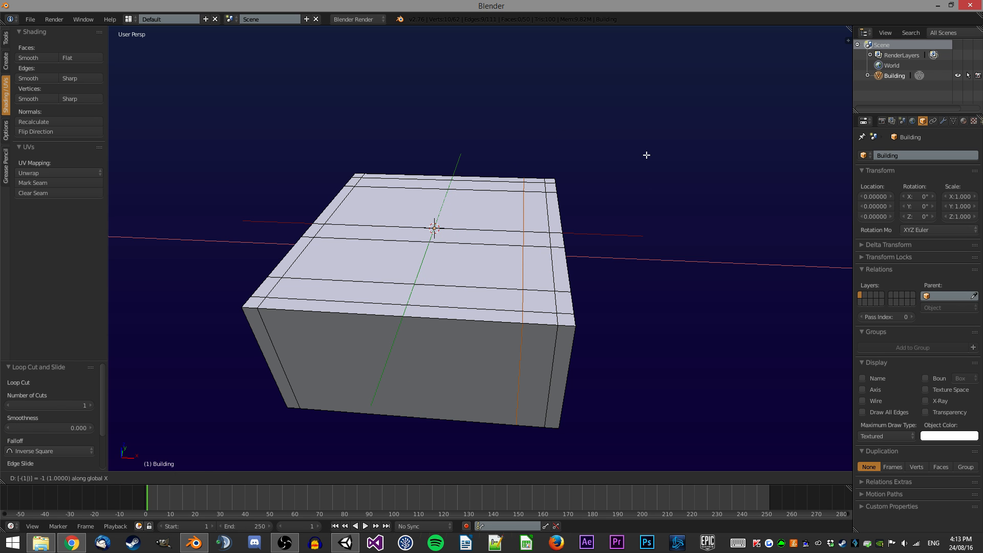
Insert another loop cut across the top and move it -4 units along X.
{"action": "middle_click_drag", "start_coordinate": [646, 154], "coordinate": [476, 187]}
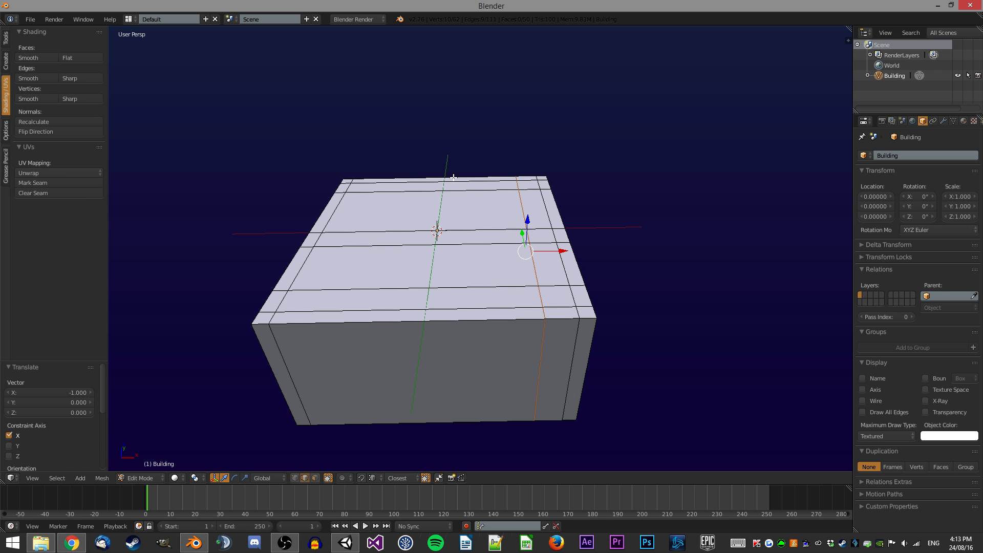
{"action": "key", "text": "ctrl+r"}
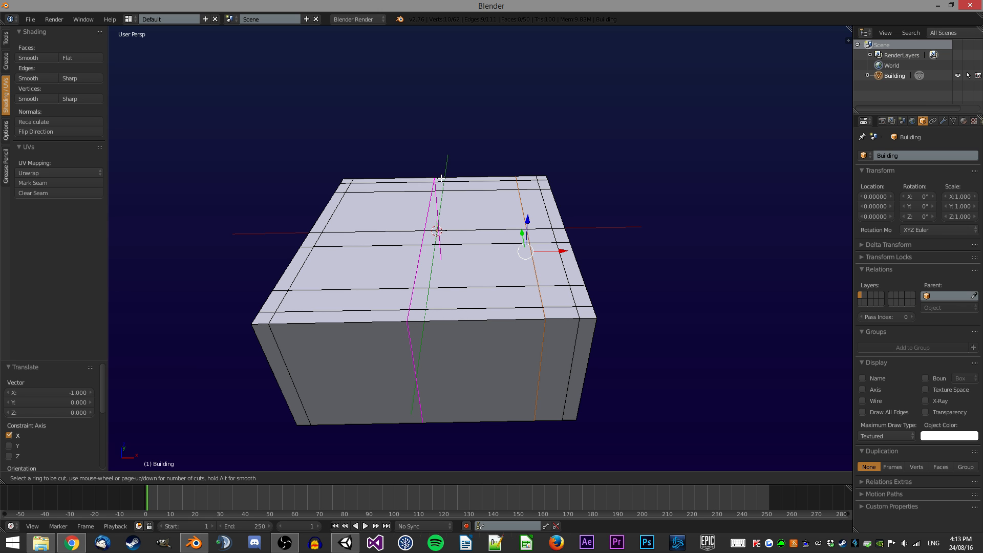
{"action": "left_click", "coordinate": [440, 178]}
{"action": "right_click", "coordinate": [440, 179]}
{"action": "type", "text": "gx-4"}
{"action": "key", "text": "Return"}
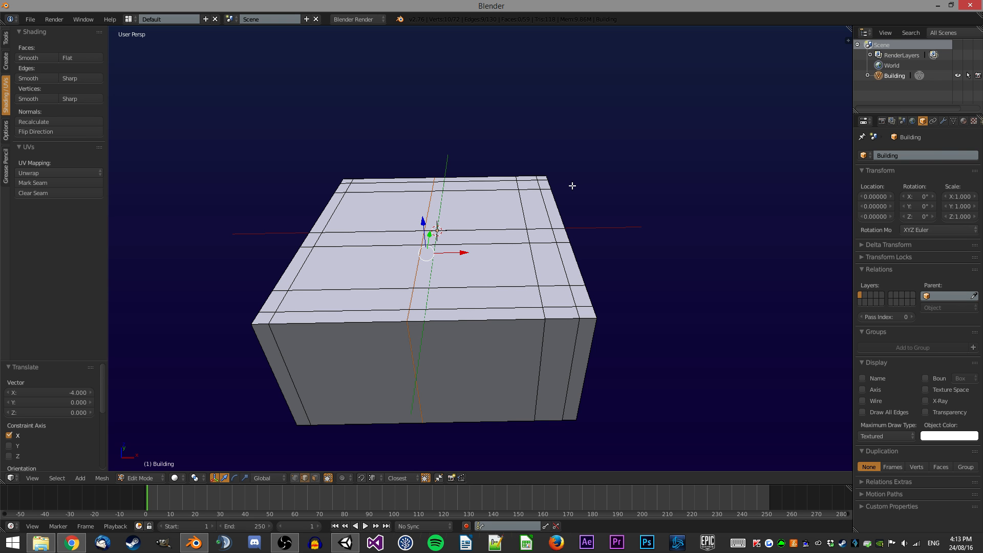
In wireframe vertex select, box-select the vertices on one side of the building and move them 1 unit along Y.
{"action": "middle_click_drag", "start_coordinate": [618, 170], "coordinate": [489, 210]}
{"action": "scroll", "coordinate": [489, 210], "scroll_direction": "up", "scroll_amount": 2}
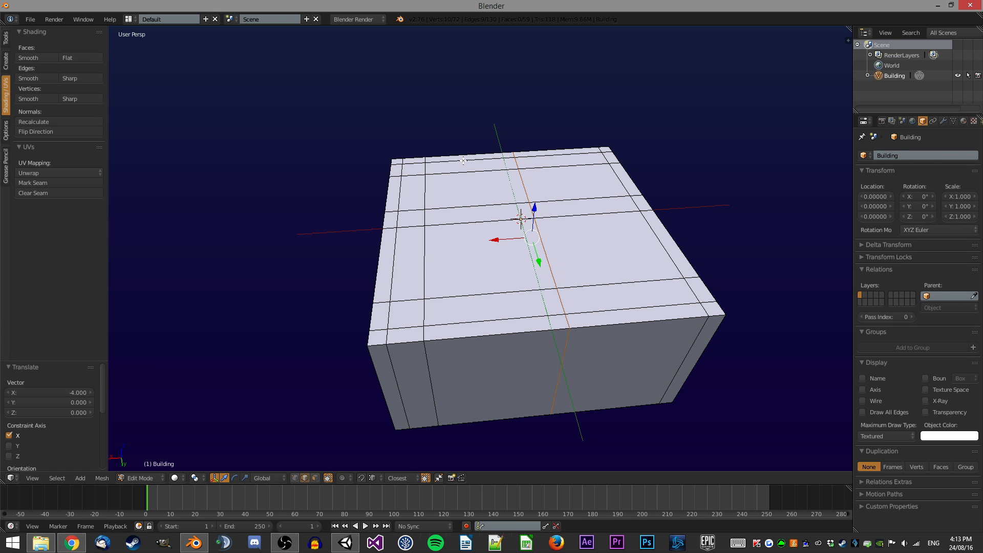
{"action": "middle_click_drag", "start_coordinate": [566, 200], "coordinate": [588, 202]}
{"action": "key", "text": "ctrl+Tab"}
{"action": "left_click", "coordinate": [578, 185]}
{"action": "key", "text": "z"}
{"action": "scroll", "coordinate": [577, 187], "scroll_direction": "down", "scroll_amount": 3}
{"action": "key", "text": "a"}
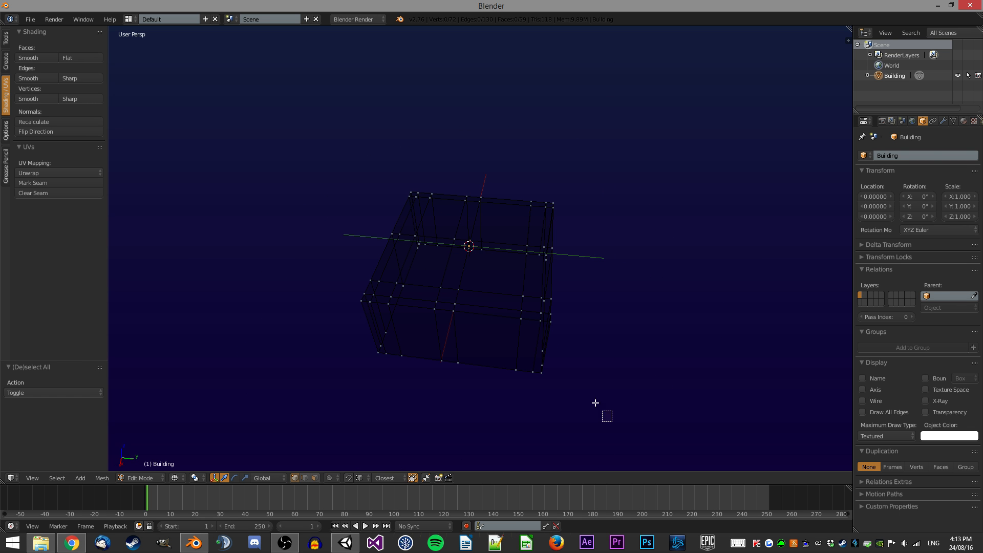
{"action": "key", "text": "b"}
{"action": "left_click_drag", "start_coordinate": [613, 422], "coordinate": [509, 162]}
{"action": "type", "text": "gy1"}
{"action": "key", "text": "Return"}
Select the whole mesh, move it -0.5 units along Y and return to solid view.
{"action": "type", "text": "aagy-0.5"}
{"action": "key", "text": "Return"}
{"action": "key", "text": "z"}
{"action": "key", "text": "a"}
Inspect the building's top face and loop cuts from several angles.
{"action": "scroll", "coordinate": [590, 187], "scroll_direction": "up", "scroll_amount": 1}
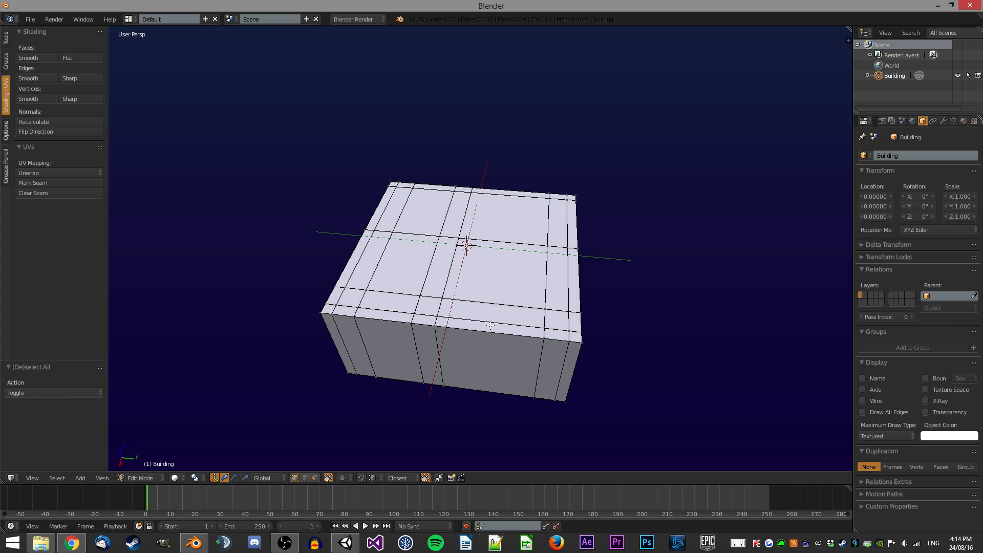
{"action": "scroll", "coordinate": [509, 295], "scroll_direction": "up", "scroll_amount": 1}
{"action": "middle_click_drag", "start_coordinate": [510, 295], "coordinate": [446, 280]}
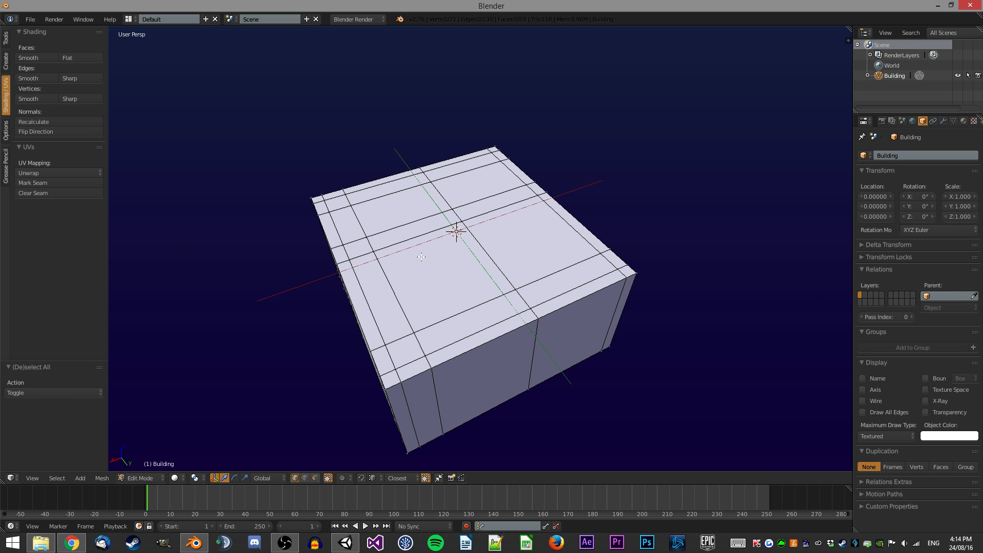
{"action": "middle_click_drag", "start_coordinate": [579, 213], "coordinate": [535, 211]}
{"action": "scroll", "coordinate": [535, 211], "scroll_direction": "up", "scroll_amount": 5}
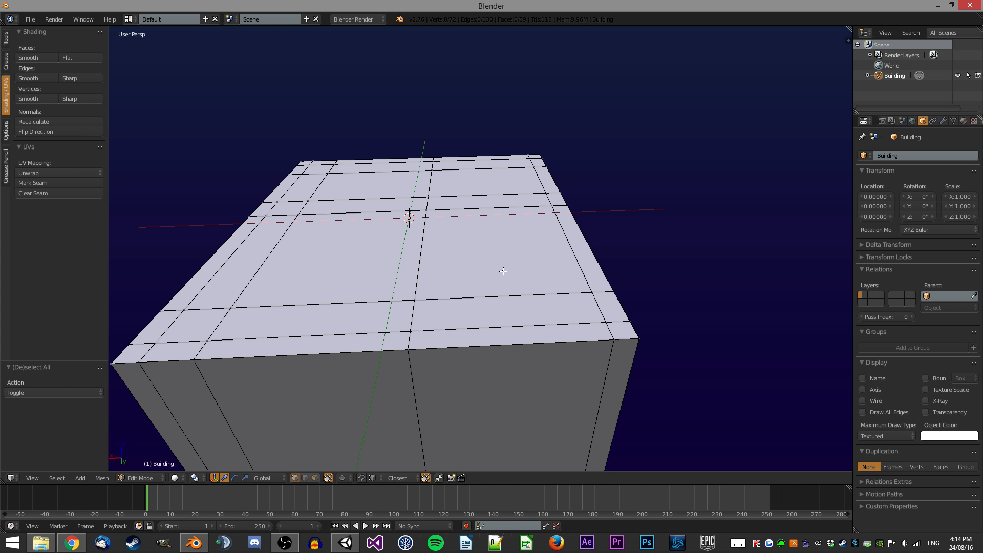
{"action": "middle_click_drag", "start_coordinate": [497, 265], "coordinate": [532, 220]}
{"action": "scroll", "coordinate": [532, 220], "scroll_direction": "down", "scroll_amount": 3}
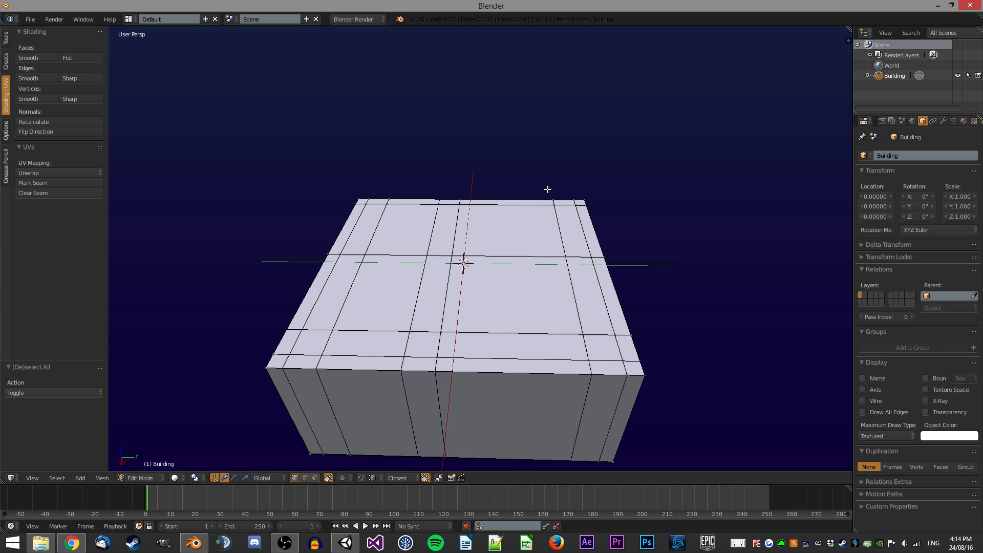
{"action": "mouse_move", "coordinate": [543, 180]}
{"action": "middle_mouse_down"}
{"action": "mouse_move", "coordinate": [507, 208]}
{"action": "mouse_move", "coordinate": [417, 228]}
{"action": "mouse_move", "coordinate": [545, 185]}
{"action": "middle_mouse_up"}
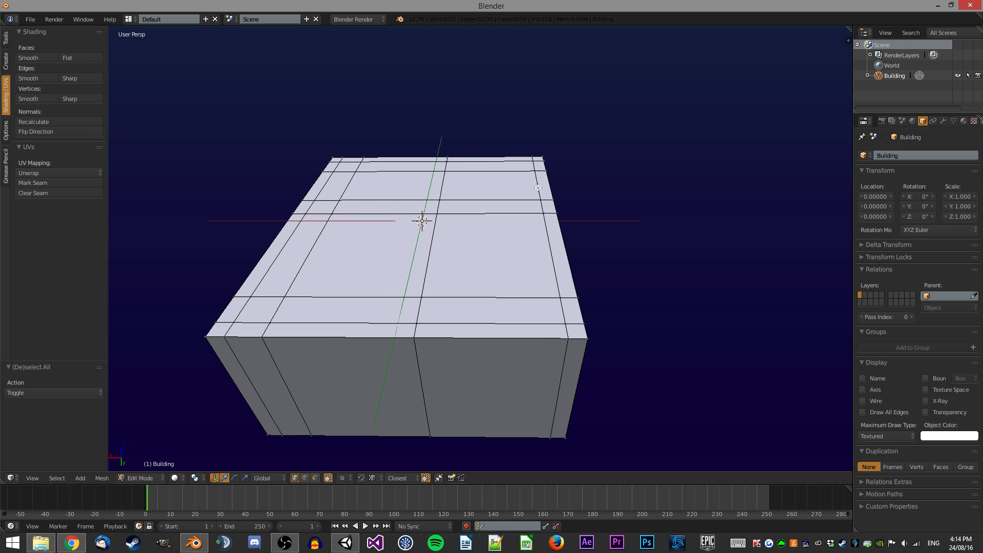
{"action": "middle_click_drag", "start_coordinate": [381, 256], "coordinate": [377, 429]}
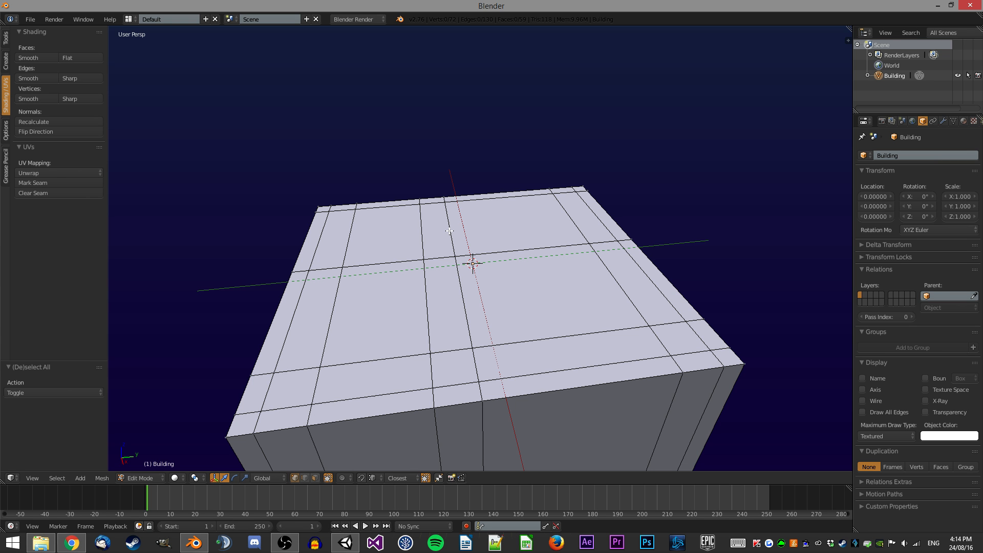
{"action": "middle_click_drag", "start_coordinate": [566, 158], "coordinate": [446, 171]}
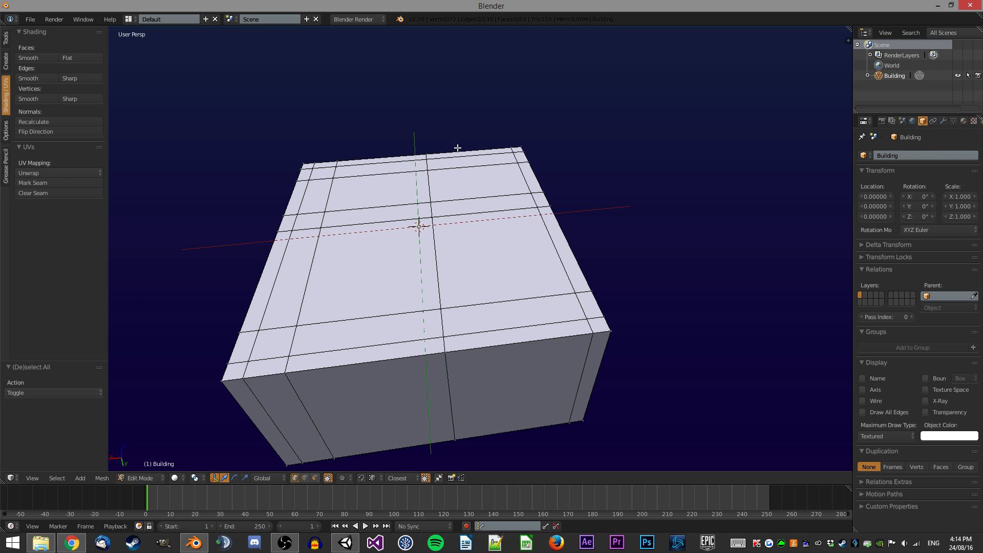
{"action": "middle_click_drag", "start_coordinate": [534, 167], "coordinate": [529, 164]}
Insert a loop cut across the top and move it 2.5 units along X.
{"action": "key", "text": "ctrl+r"}
{"action": "left_click", "coordinate": [502, 168]}
{"action": "left_click", "coordinate": [593, 91]}
{"action": "type", "text": "gx2.5"}
{"action": "key", "text": "Return"}
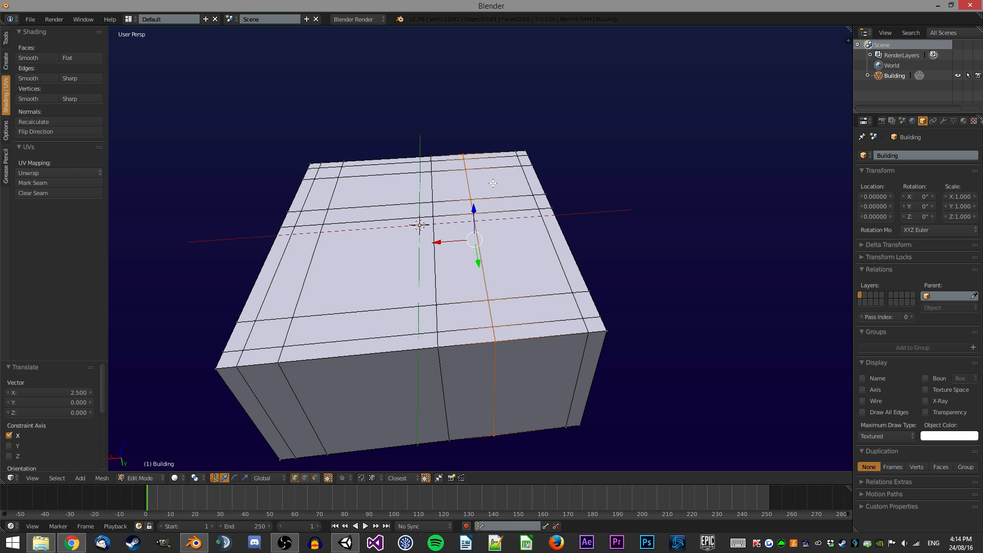
Insert another loop cut, move it 0.5 units along X and deselect everything.
{"action": "key", "text": "ctrl+r"}
{"action": "left_click", "coordinate": [464, 156]}
{"action": "left_click", "coordinate": [526, 117]}
{"action": "type", "text": "gx0.5"}
{"action": "key", "text": "Return"}
{"action": "key", "text": "a"}
Insert a loop cut near the side edge, move it 1 unit along Y, then a further -2.5 units along Y.
{"action": "middle_click_drag", "start_coordinate": [505, 112], "coordinate": [514, 197]}
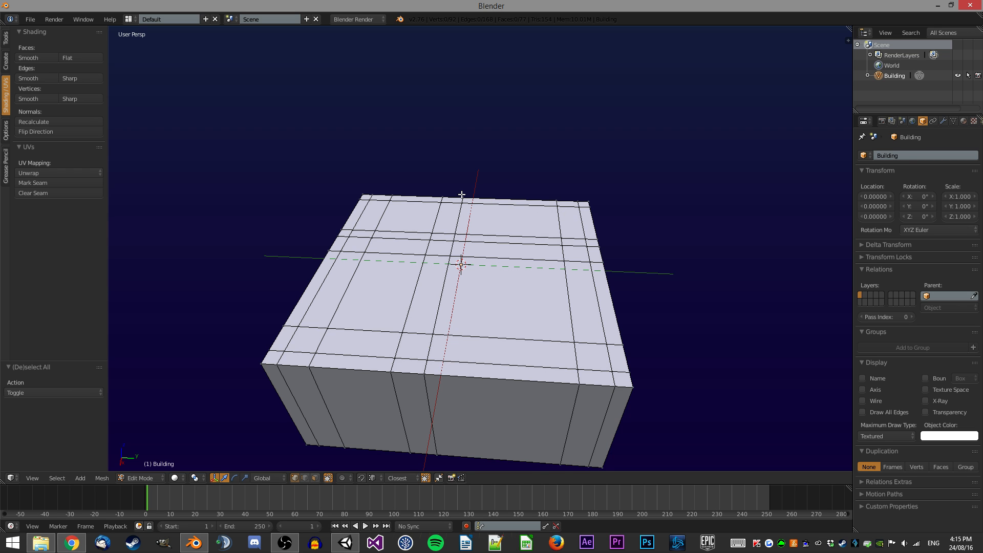
{"action": "middle_click_drag", "start_coordinate": [466, 196], "coordinate": [464, 193]}
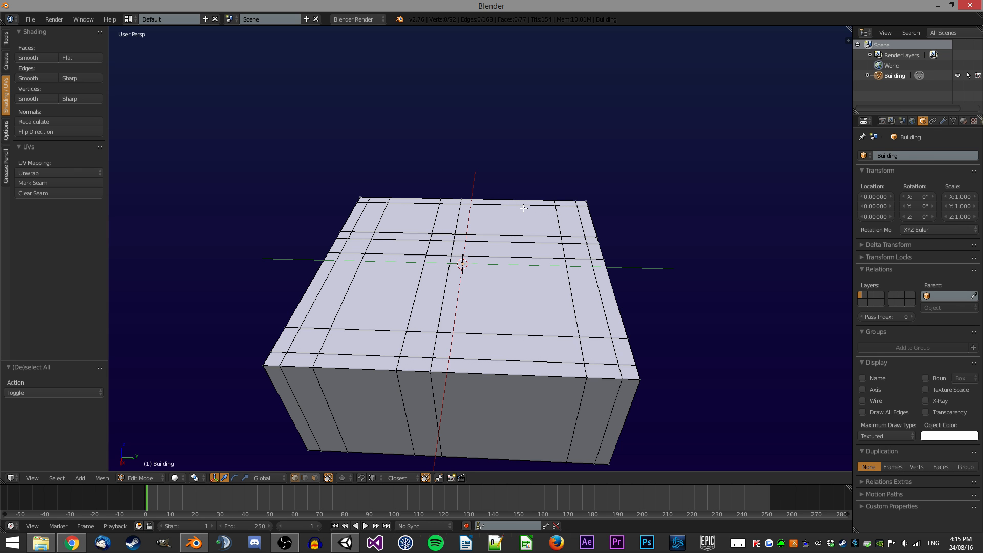
{"action": "key", "text": "ctrl+r"}
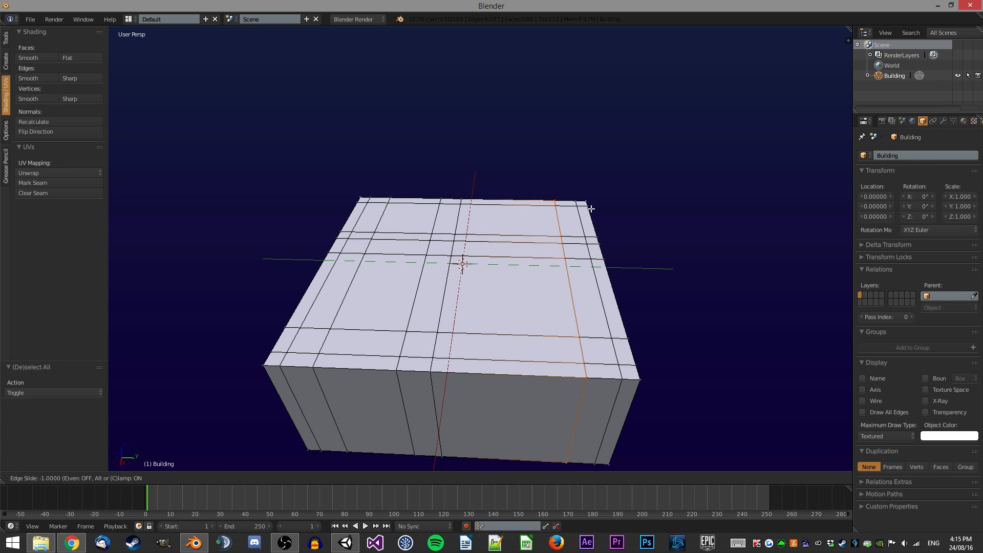
{"action": "left_click", "coordinate": [560, 212]}
{"action": "key", "text": "g"}
{"action": "key", "text": "y"}
{"action": "key", "text": "1"}
{"action": "key", "text": "Return"}
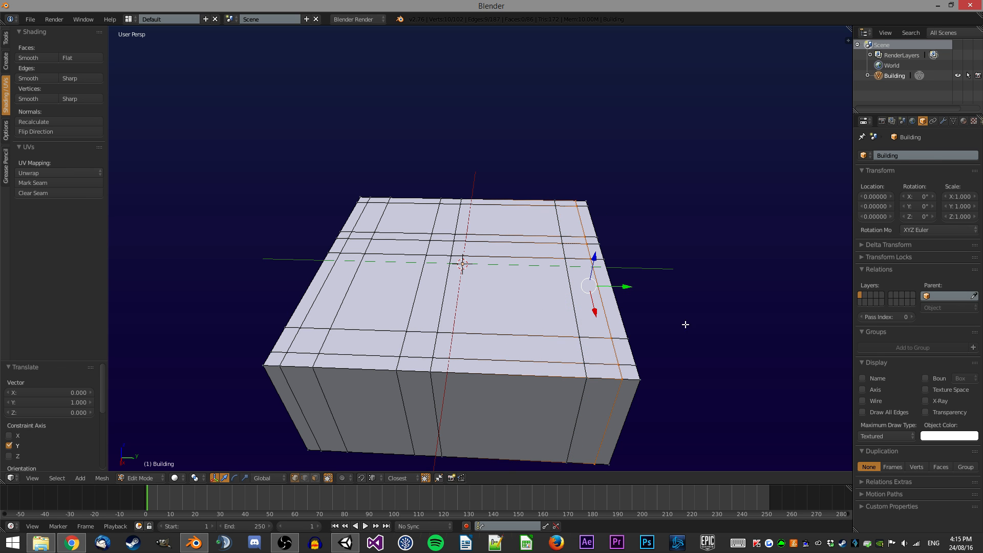
{"action": "type", "text": "gy-2.5"}
{"action": "key", "text": "Return"}
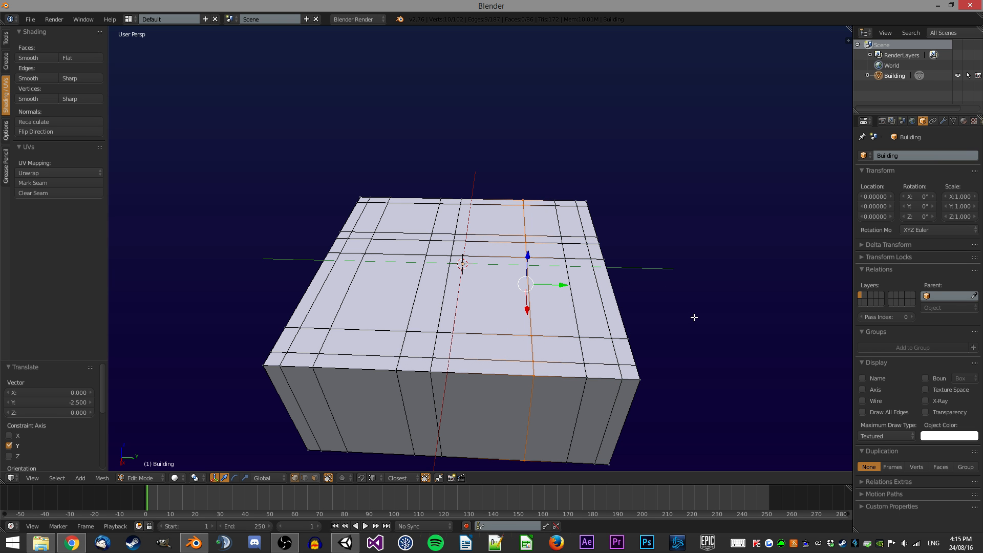
{"action": "middle_click_drag", "start_coordinate": [562, 240], "coordinate": [430, 248]}
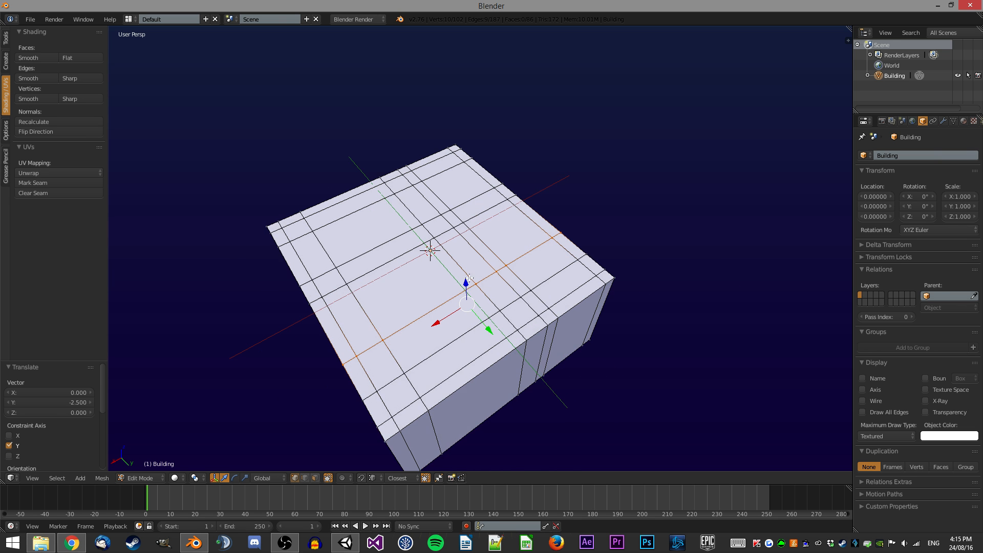
{"action": "scroll", "coordinate": [532, 280], "scroll_direction": "up", "scroll_amount": 3}
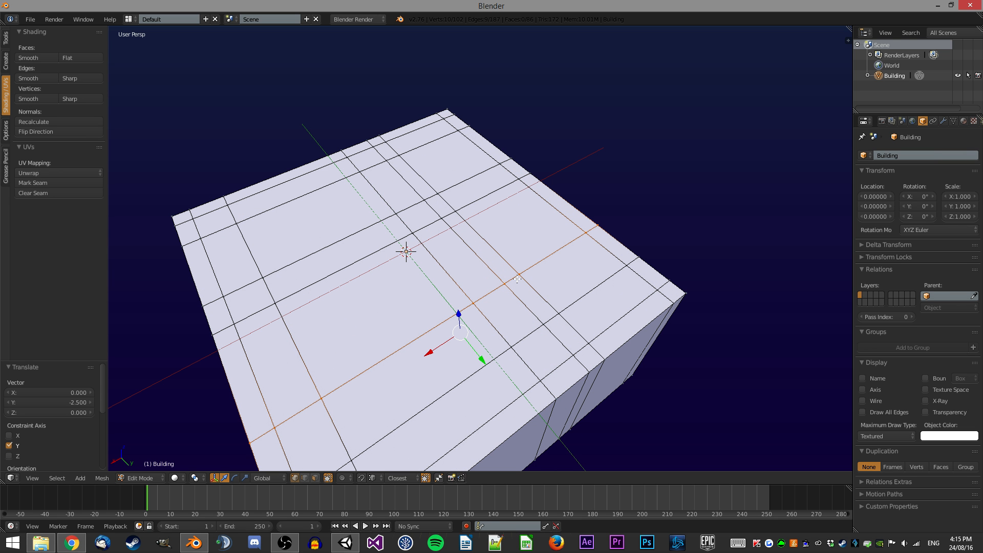
{"action": "scroll", "coordinate": [517, 279], "scroll_direction": "down", "scroll_amount": 1}
{"action": "scroll", "coordinate": [516, 279], "scroll_direction": "down", "scroll_amount": 3}
{"action": "middle_click_drag", "start_coordinate": [430, 263], "coordinate": [432, 240]}
{"action": "scroll", "coordinate": [495, 270], "scroll_direction": "up", "scroll_amount": 2}
{"action": "scroll", "coordinate": [500, 247], "scroll_direction": "up", "scroll_amount": 3}
{"action": "scroll", "coordinate": [445, 213], "scroll_direction": "up", "scroll_amount": 1}
{"action": "scroll", "coordinate": [444, 213], "scroll_direction": "up", "scroll_amount": 1}
{"action": "key", "text": "ctrl+Tab"}
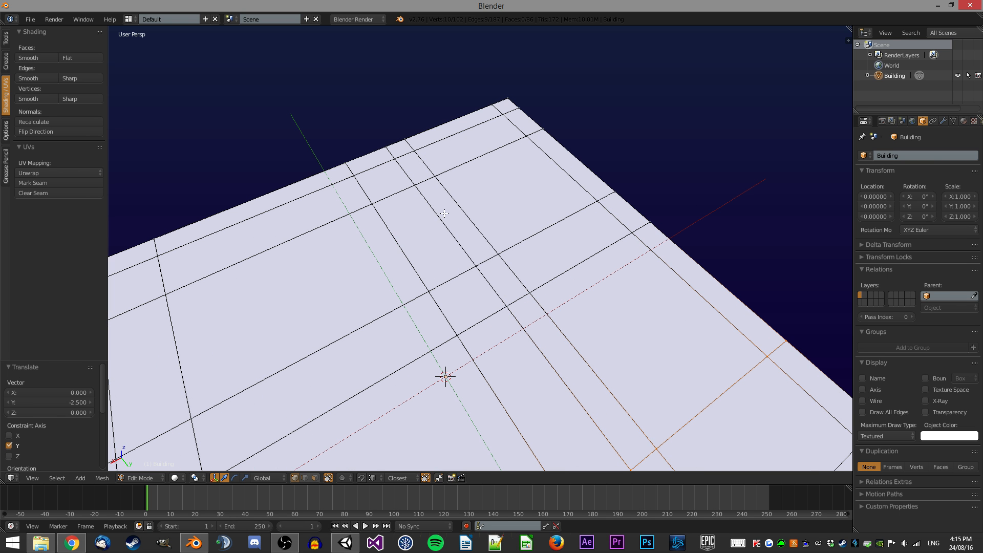
{"action": "left_click", "coordinate": [451, 252]}
{"action": "right_click", "coordinate": [510, 276]}
{"action": "right_click", "coordinate": [413, 174]}
{"action": "scroll", "coordinate": [603, 278], "scroll_direction": "down", "scroll_amount": 2}
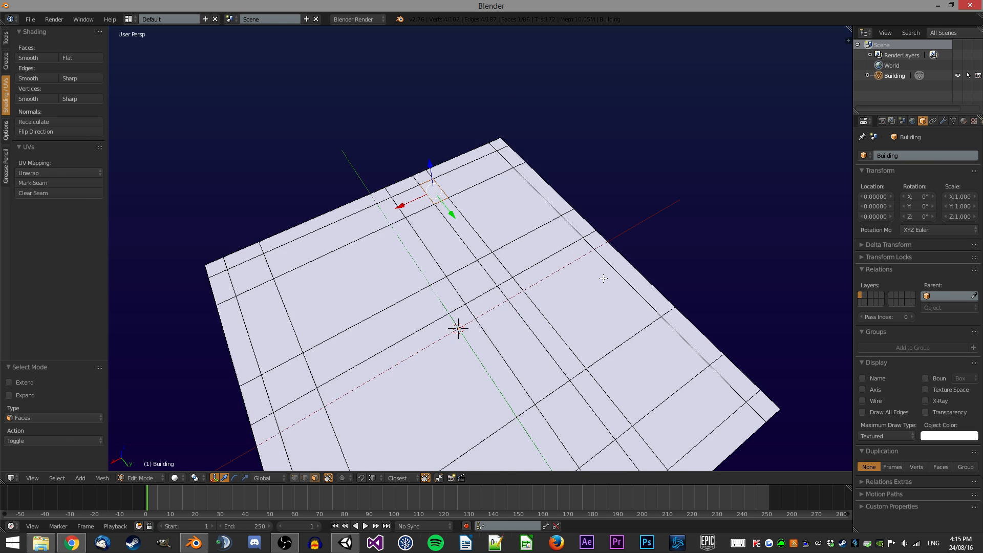
{"action": "scroll", "coordinate": [604, 278], "scroll_direction": "down", "scroll_amount": 4}
{"action": "middle_click_drag", "start_coordinate": [562, 286], "coordinate": [604, 289]}
{"action": "scroll", "coordinate": [604, 289], "scroll_direction": "up", "scroll_amount": 3}
In wireframe vertex select, box-select the vertices on one side and move them -2 units along Y.
{"action": "key", "text": "ctrl+Tab"}
{"action": "left_click", "coordinate": [560, 242]}
{"action": "key", "text": "z"}
{"action": "scroll", "coordinate": [600, 272], "scroll_direction": "down", "scroll_amount": 4}
{"action": "key", "text": "a"}
{"action": "left_click_drag", "start_coordinate": [637, 419], "coordinate": [533, 184]}
{"action": "key", "text": "g"}
{"action": "key", "text": "y"}
{"action": "key", "text": "Return"}
{"action": "key", "text": "a"}
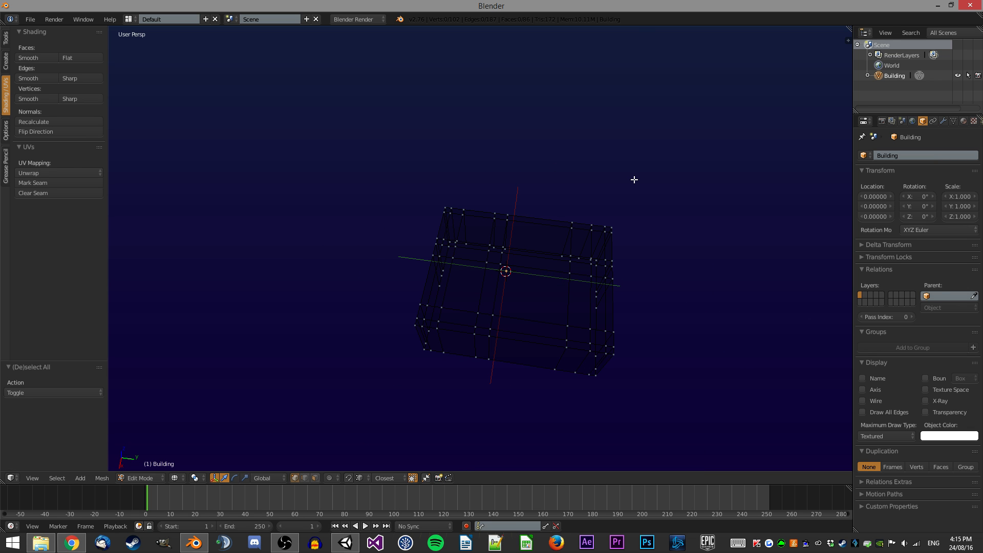
{"action": "left_click_drag", "start_coordinate": [474, 351], "coordinate": [402, 197]}
{"action": "type", "text": "zgy-2"}
{"action": "key", "text": "Return"}
Insert a loop cut across the building and move it -3.5 units along Y.
{"action": "key", "text": "a"}
{"action": "middle_click_drag", "start_coordinate": [529, 159], "coordinate": [495, 184]}
{"action": "key", "text": "ctrl+r"}
{"action": "left_click", "coordinate": [495, 184]}
{"action": "right_click", "coordinate": [495, 184]}
{"action": "key", "text": "g"}
{"action": "key", "text": "y"}
{"action": "left_click", "coordinate": [413, 291], "text": "ctrl"}
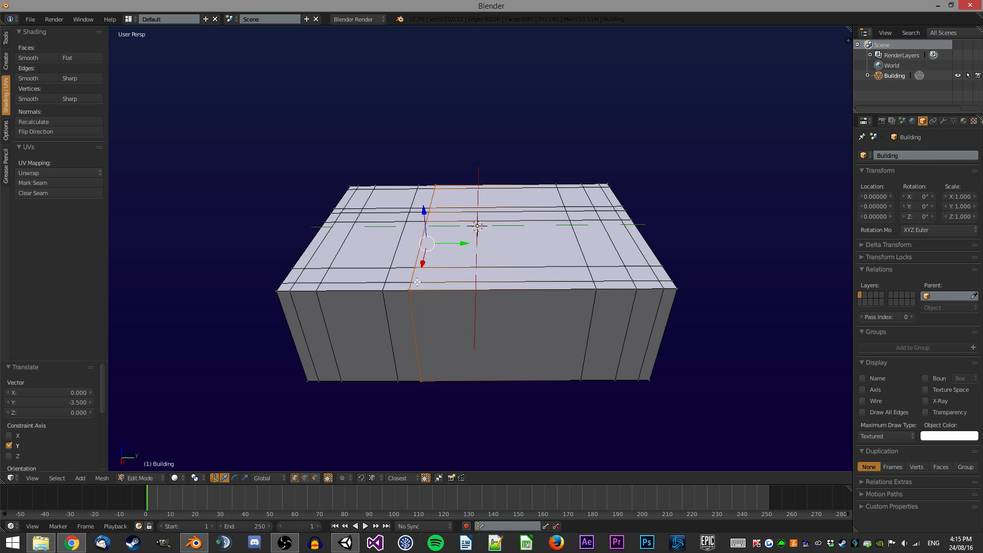
Move the selected loop along Y by 8.5/2 units, then a further -0.5 units along Y.
{"action": "key", "text": "g"}
{"action": "key", "text": "y"}
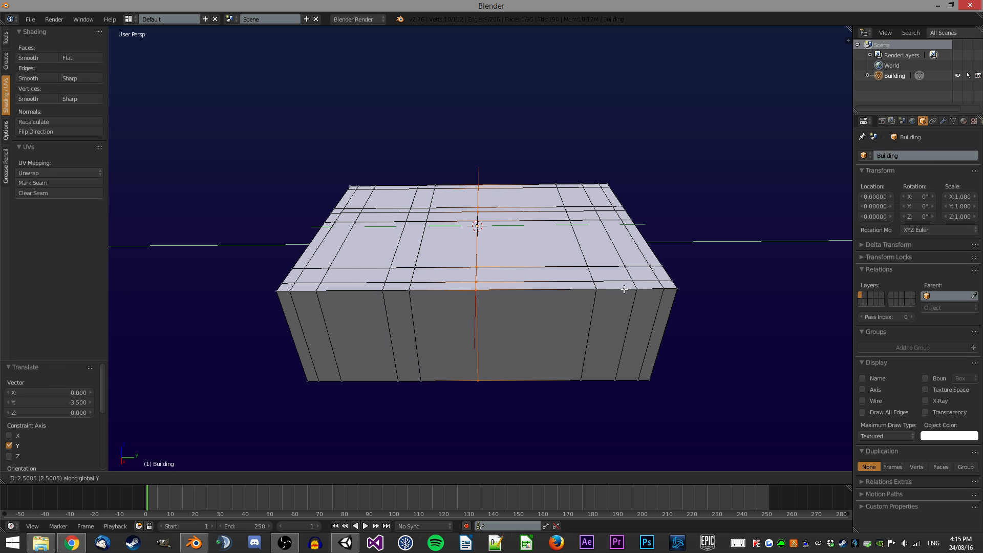
{"action": "left_click", "coordinate": [739, 274]}
{"action": "left_click", "coordinate": [63, 402]}
{"action": "type", "text": "8.5/2"}
{"action": "key", "text": "Return"}
{"action": "type", "text": "gy-0.5"}
{"action": "key", "text": "Return"}
Insert another loop cut across the top and move it 1 unit along Y.
{"action": "key", "text": "ctrl+r"}
{"action": "left_click", "coordinate": [535, 226]}
{"action": "left_click", "coordinate": [457, 228]}
{"action": "type", "text": "gy1"}
{"action": "key", "text": "Return"}
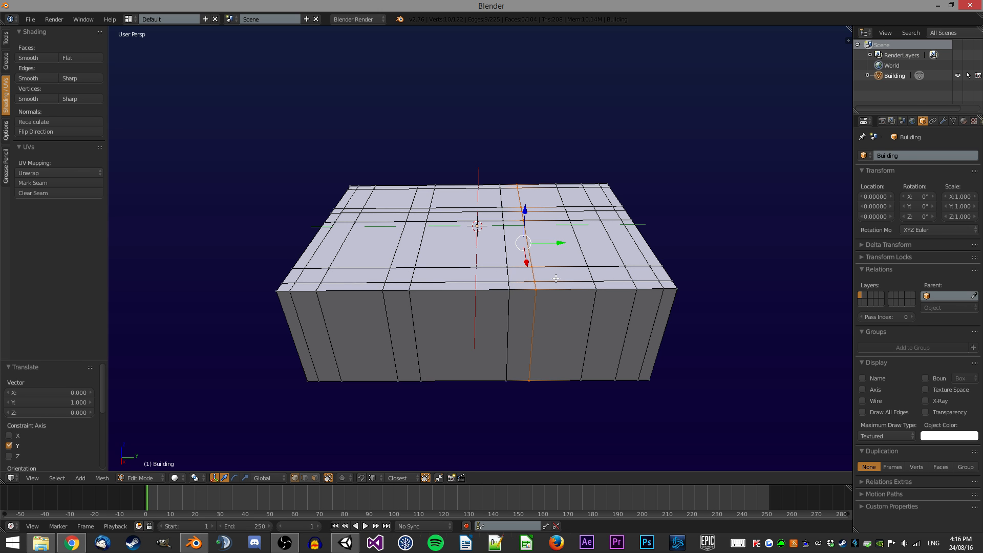
{"action": "middle_click_drag", "start_coordinate": [536, 228], "coordinate": [523, 268]}
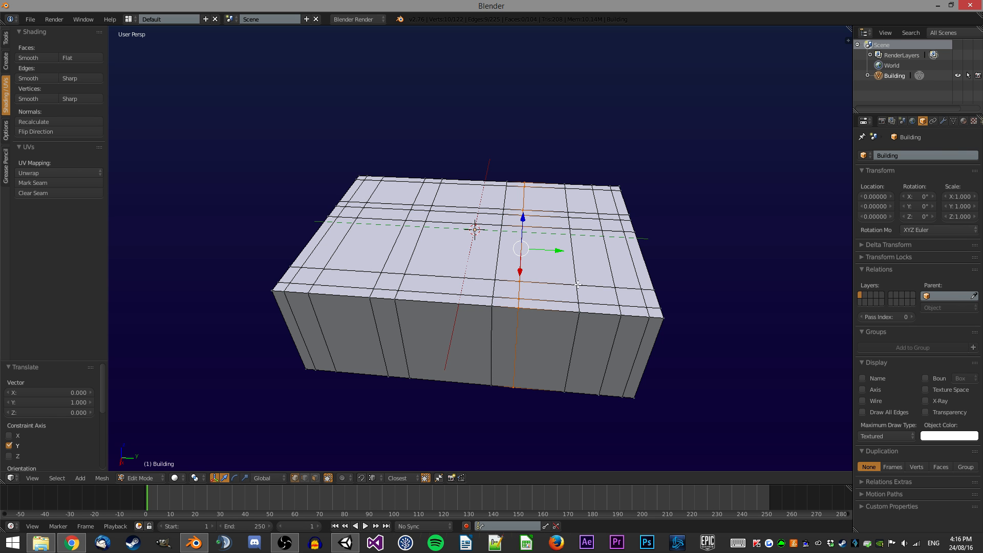
Switch to face select, select the ring of top faces around the building's edges plus the inner strip, and extrude them 1 unit up.
{"action": "middle_click_drag", "start_coordinate": [547, 194], "coordinate": [520, 209]}
{"action": "key", "text": "ctrl+Tab"}
{"action": "left_click", "coordinate": [501, 263]}
{"action": "middle_click_drag", "start_coordinate": [520, 265], "coordinate": [511, 250]}
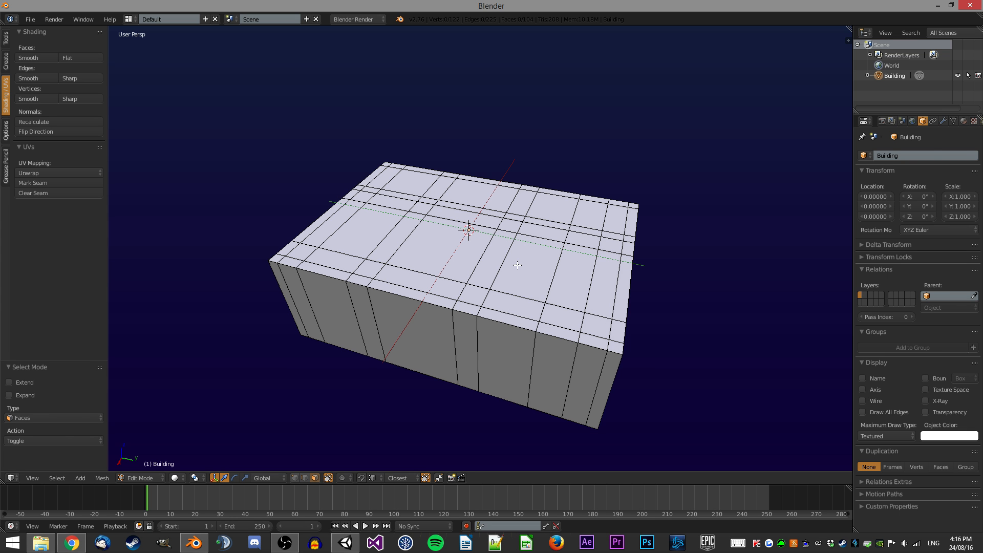
{"action": "middle_click_drag", "start_coordinate": [513, 270], "coordinate": [500, 258]}
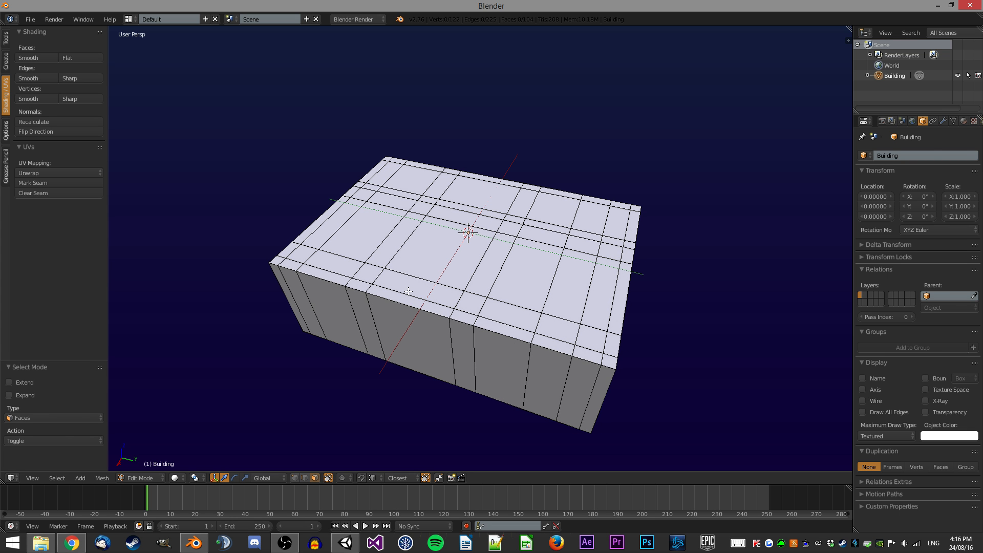
{"action": "right_click", "coordinate": [280, 264]}
{"action": "middle_click_drag", "start_coordinate": [597, 340], "coordinate": [527, 313]}
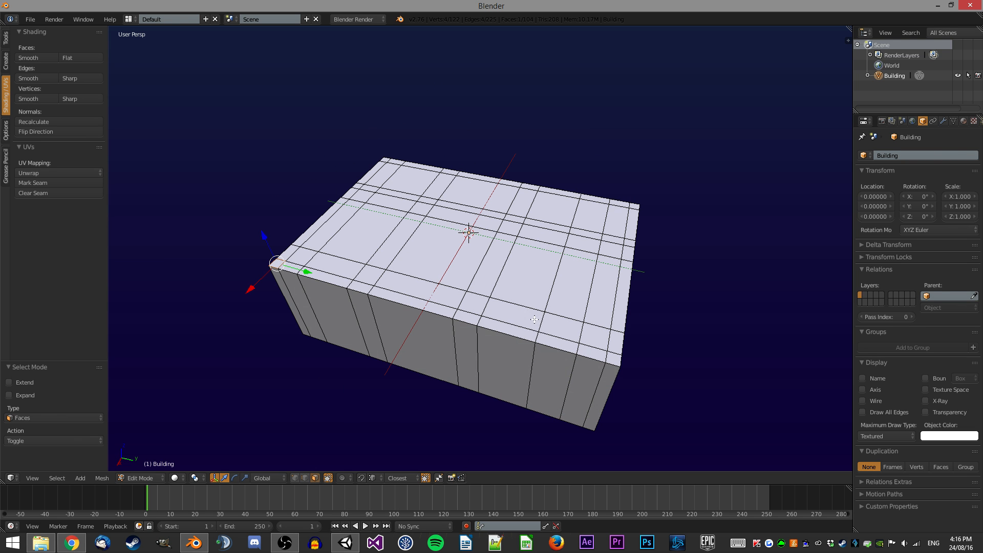
{"action": "right_click", "coordinate": [613, 359], "text": "ctrl"}
{"action": "middle_click_drag", "start_coordinate": [614, 359], "coordinate": [524, 344]}
{"action": "right_click", "coordinate": [572, 336], "text": "ctrl"}
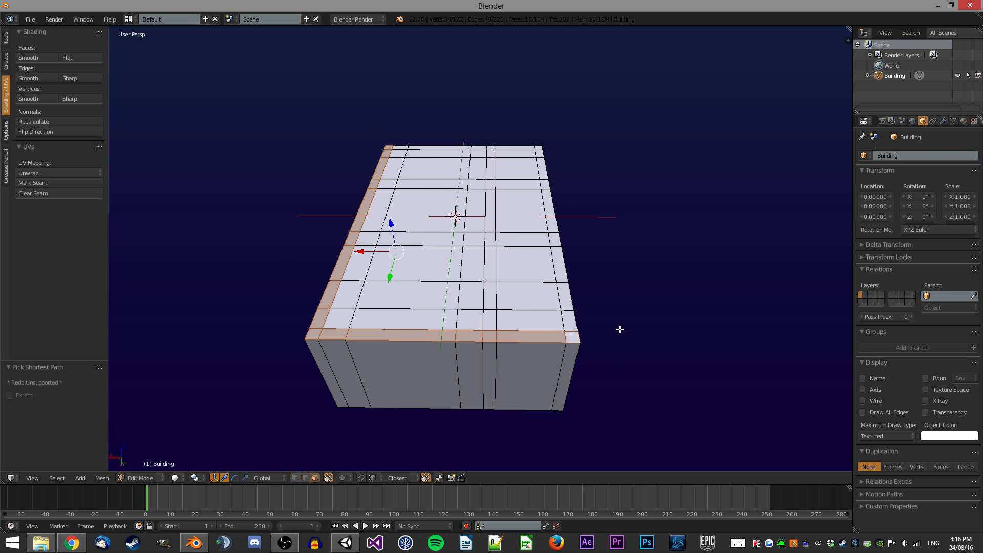
{"action": "middle_click_drag", "start_coordinate": [621, 329], "coordinate": [594, 395]}
{"action": "right_click", "coordinate": [594, 397], "text": "ctrl"}
{"action": "right_click", "coordinate": [706, 231], "text": "ctrl"}
{"action": "middle_click_drag", "start_coordinate": [707, 231], "coordinate": [693, 247]}
{"action": "right_click", "coordinate": [605, 235], "text": "ctrl"}
{"action": "right_click", "coordinate": [563, 228], "text": "ctrl"}
{"action": "right_click", "coordinate": [522, 220], "text": "ctrl"}
{"action": "right_click", "coordinate": [471, 210], "text": "ctrl"}
{"action": "right_click", "coordinate": [410, 198], "text": "ctrl"}
{"action": "right_click", "coordinate": [390, 192], "text": "ctrl"}
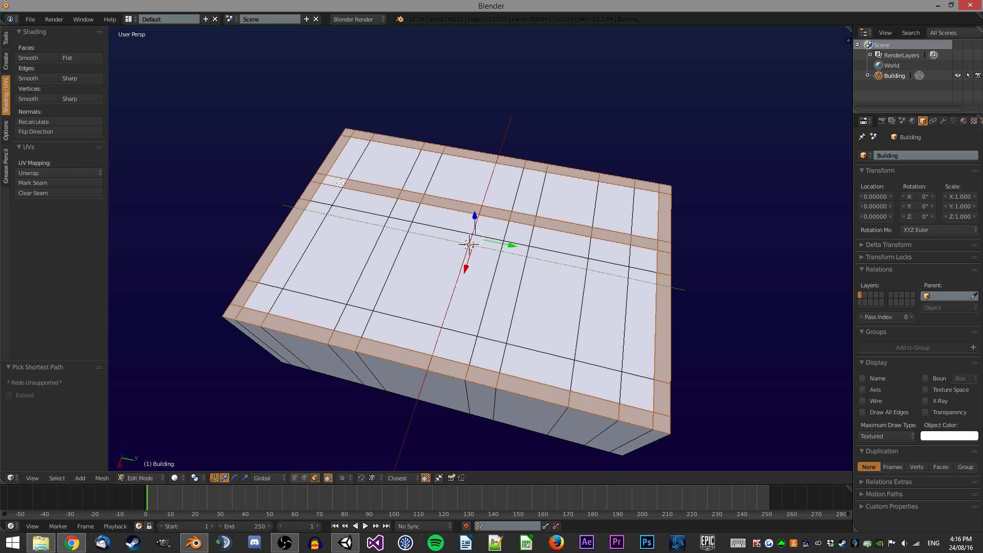
{"action": "right_click", "coordinate": [669, 305], "text": "shift"}
{"action": "middle_click_drag", "start_coordinate": [546, 354], "coordinate": [569, 323]}
{"action": "right_click", "coordinate": [296, 326], "text": "shift"}
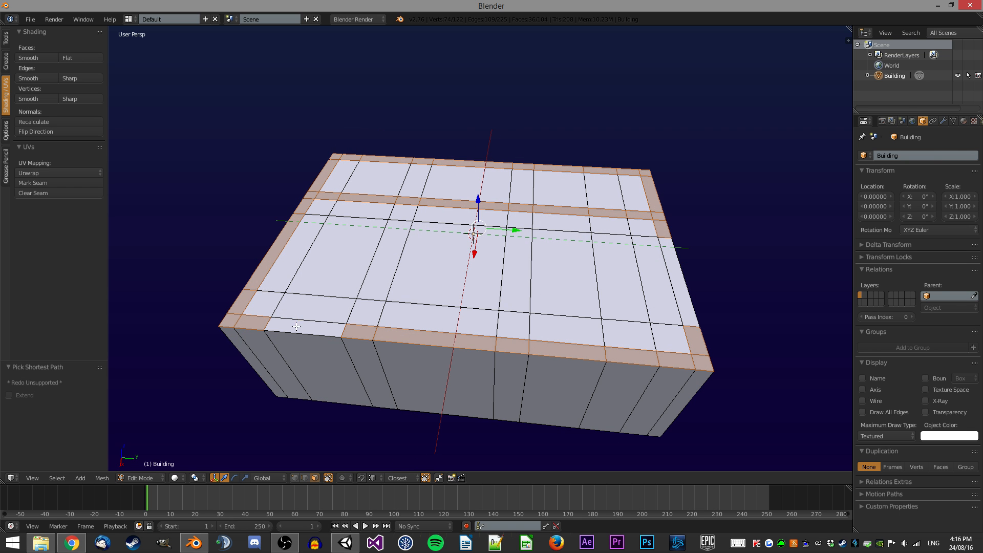
{"action": "right_click", "coordinate": [619, 215], "text": "shift"}
{"action": "right_click", "coordinate": [639, 215], "text": "shift"}
{"action": "middle_click_drag", "start_coordinate": [438, 217], "coordinate": [444, 239]}
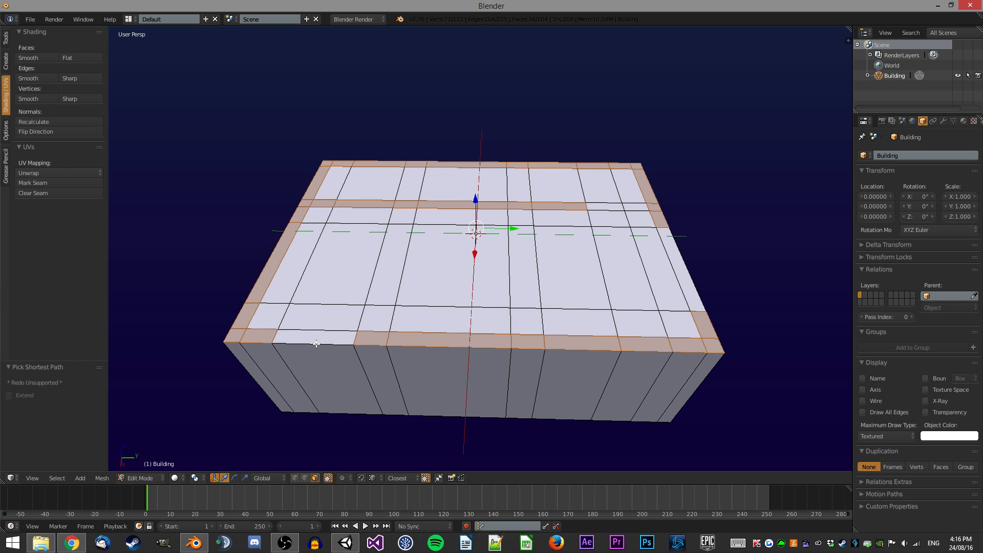
{"action": "middle_click_drag", "start_coordinate": [500, 271], "coordinate": [528, 265]}
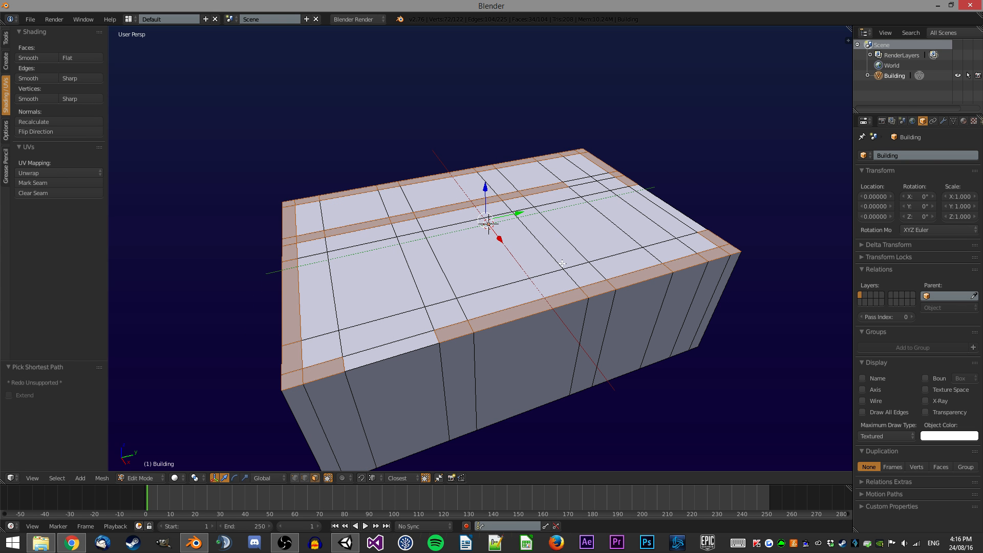
{"action": "key", "text": "e"}
{"action": "key", "text": "1"}
{"action": "key", "text": "Return"}
Select three top faces on the front wall and extrude them 1.75 units up to form pillars.
{"action": "middle_click_drag", "start_coordinate": [568, 246], "coordinate": [497, 258]}
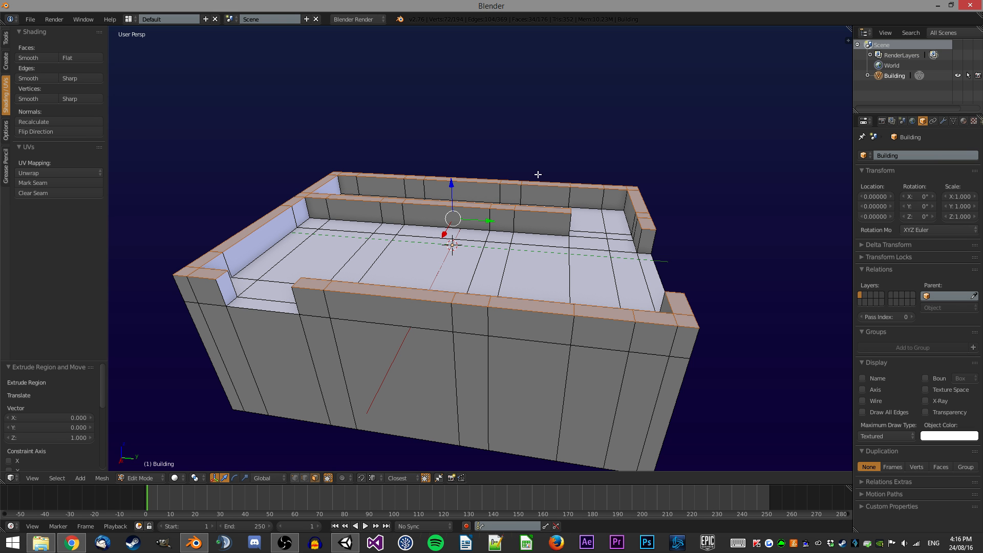
{"action": "middle_click_drag", "start_coordinate": [559, 200], "coordinate": [603, 297]}
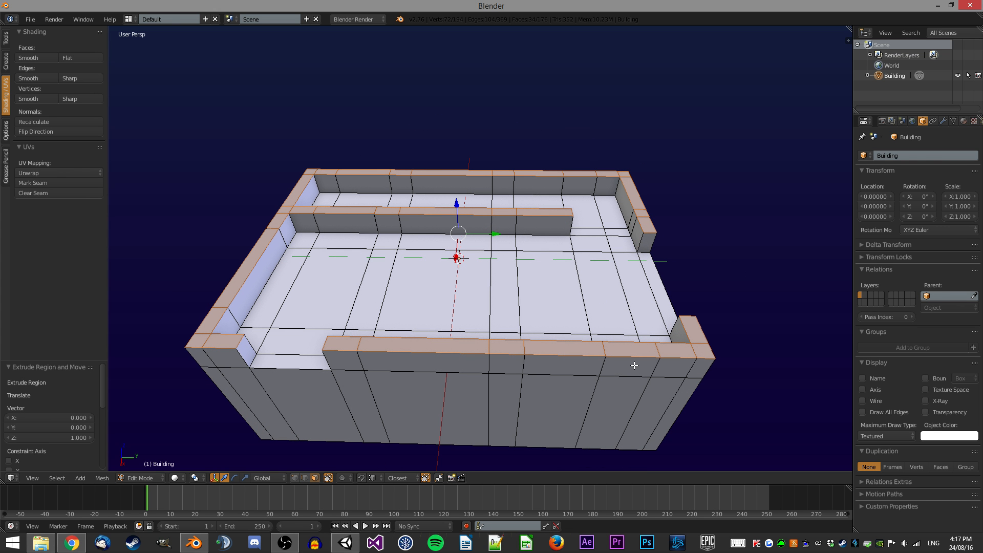
{"action": "right_click", "coordinate": [620, 345], "text": "shift"}
{"action": "right_click", "coordinate": [563, 347], "text": "shift"}
{"action": "right_click", "coordinate": [469, 348], "text": "shift"}
{"action": "middle_click_drag", "start_coordinate": [469, 348], "coordinate": [492, 318]}
{"action": "middle_click_drag", "start_coordinate": [525, 280], "coordinate": [549, 227]}
{"action": "type", "text": "e1.75"}
{"action": "key", "text": "Return"}
Switch to vertex select and move a front corner pillar's top vertex -2.75 units along Z.
{"action": "middle_click_drag", "start_coordinate": [387, 104], "coordinate": [361, 153]}
{"action": "key", "text": "ctrl+Tab"}
{"action": "left_click", "coordinate": [361, 123]}
{"action": "left_click", "coordinate": [264, 195]}
{"action": "key", "text": "g"}
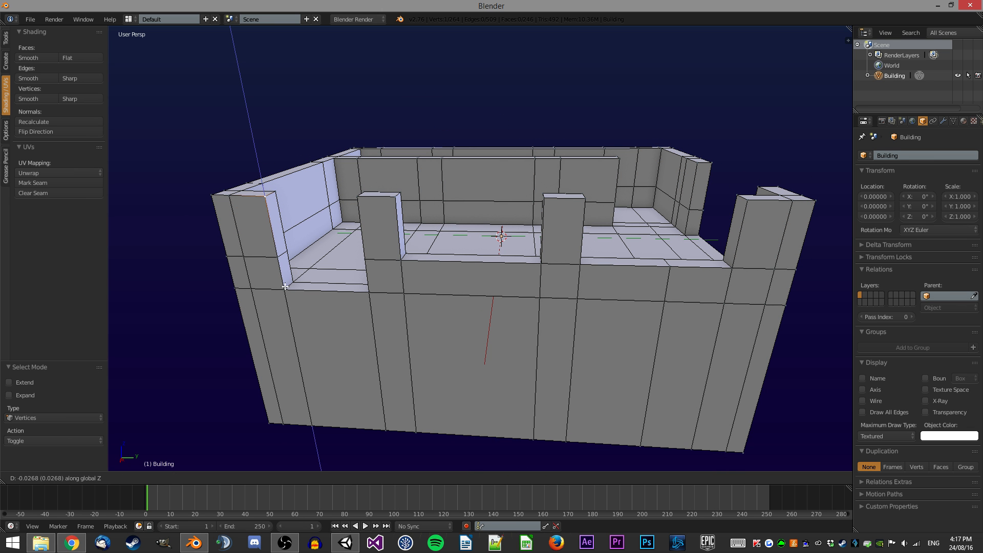
{"action": "key", "text": "z"}
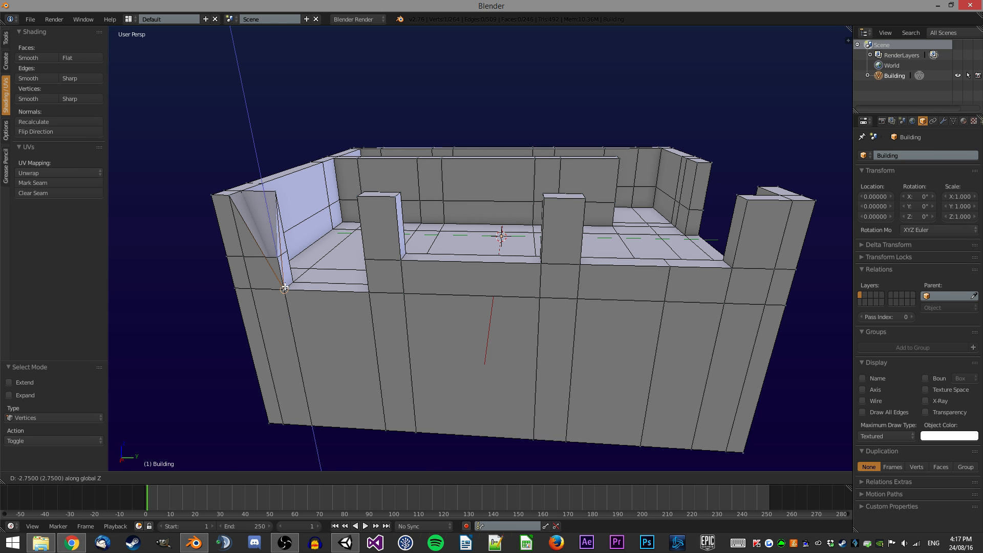
{"action": "left_click", "coordinate": [284, 288]}
Select two elements near that corner, fill a face between them, apply a Faces operation, and deselect everything.
{"action": "middle_click_drag", "start_coordinate": [361, 169], "coordinate": [547, 176]}
{"action": "scroll", "coordinate": [548, 178], "scroll_direction": "up", "scroll_amount": 1}
{"action": "key", "text": "ctrl+Tab"}
{"action": "left_click", "coordinate": [552, 284]}
{"action": "right_click", "coordinate": [543, 265]}
{"action": "right_click", "coordinate": [404, 314], "text": "shift"}
{"action": "key", "text": "f"}
{"action": "scroll", "coordinate": [565, 283], "scroll_direction": "down", "scroll_amount": 1}
{"action": "key", "text": "ctrl+f"}
{"action": "left_click", "coordinate": [511, 263]}
{"action": "middle_click_drag", "start_coordinate": [568, 267], "coordinate": [488, 253]}
{"action": "key", "text": "a"}
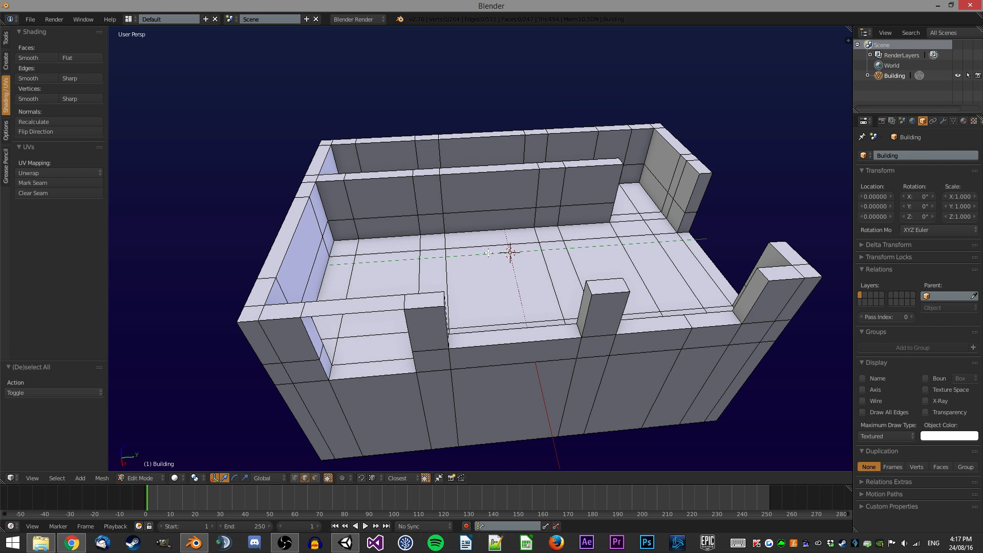
In face select, box-select the top faces of the back wall in wireframe view and extrude them 1 unit up.
{"action": "middle_click_drag", "start_coordinate": [646, 224], "coordinate": [537, 188]}
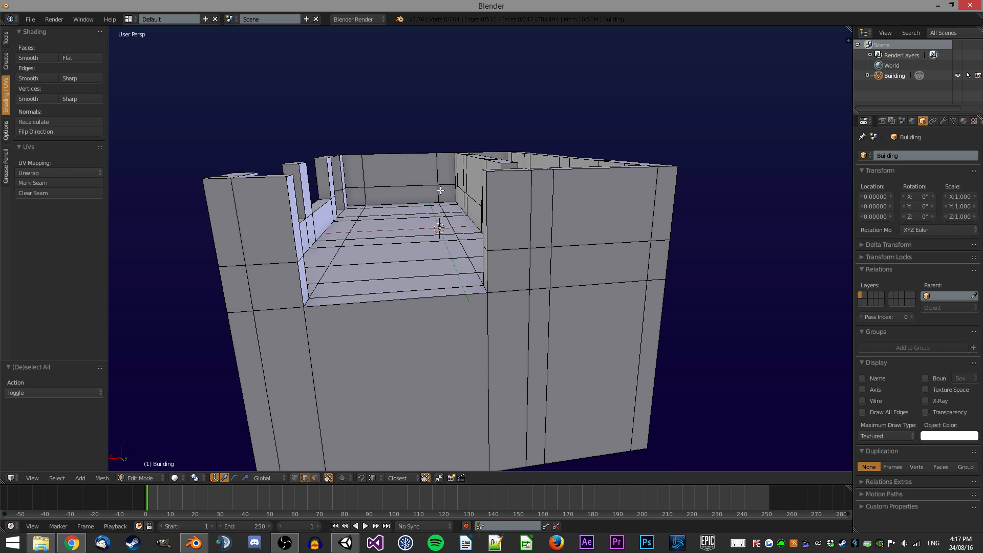
{"action": "middle_click_drag", "start_coordinate": [441, 190], "coordinate": [525, 186]}
{"action": "key", "text": "ctrl+Tab"}
{"action": "left_click", "coordinate": [506, 217]}
{"action": "scroll", "coordinate": [585, 185], "scroll_direction": "down", "scroll_amount": 3}
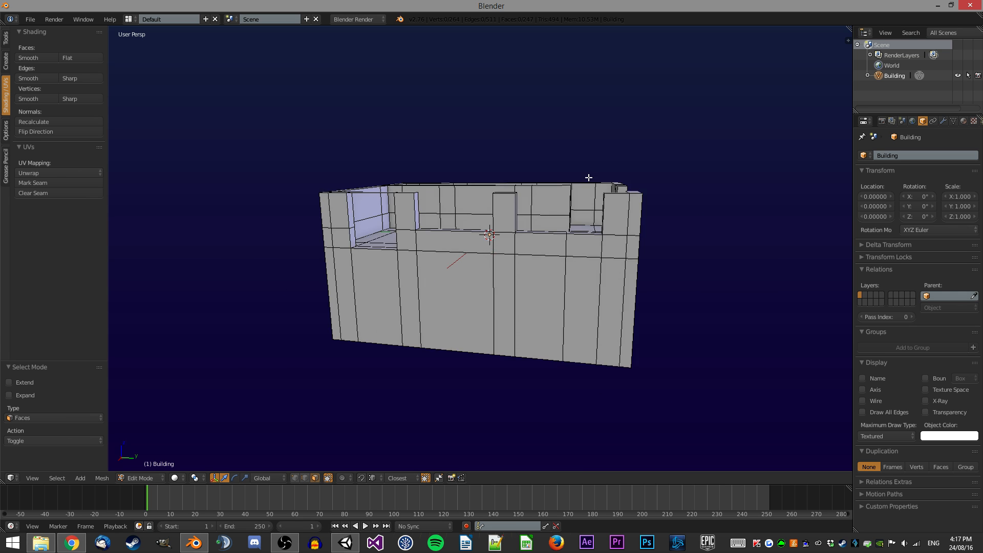
{"action": "key", "text": "z"}
{"action": "key", "text": "b"}
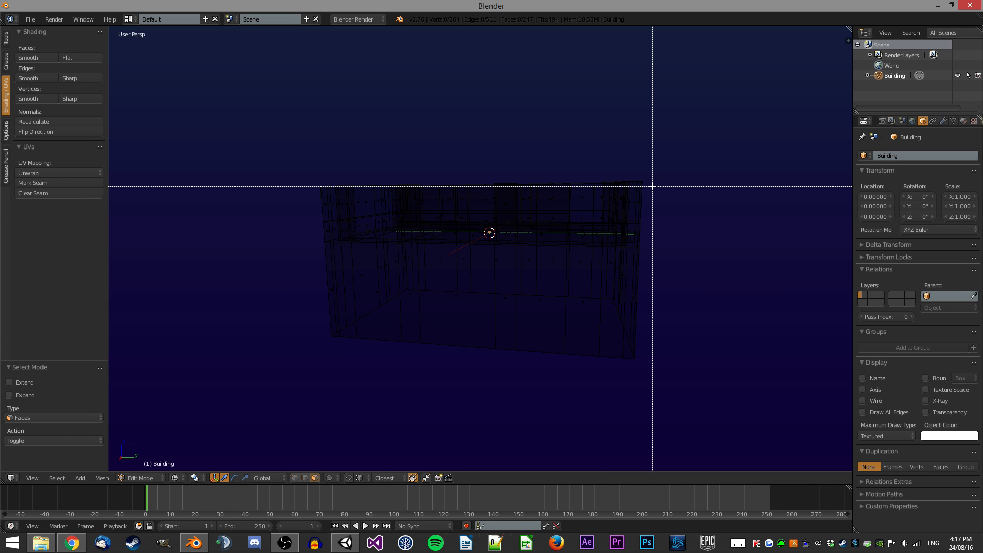
{"action": "key", "text": "Escape"}
{"action": "key", "text": "z"}
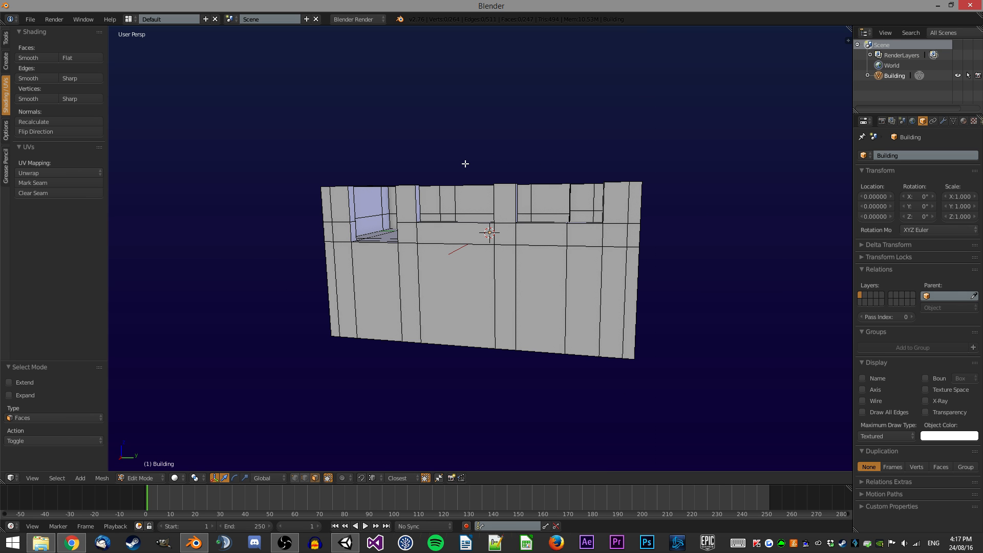
{"action": "middle_click_drag", "start_coordinate": [460, 164], "coordinate": [625, 180]}
{"action": "right_click", "coordinate": [342, 223]}
{"action": "key", "text": "z"}
{"action": "key", "text": "b"}
{"action": "left_click_drag", "start_coordinate": [673, 189], "coordinate": [277, 145]}
{"action": "key", "text": "z"}
{"action": "mouse_move", "coordinate": [462, 147]}
{"action": "middle_mouse_down"}
{"action": "mouse_move", "coordinate": [390, 154]}
{"action": "mouse_move", "coordinate": [465, 203]}
{"action": "mouse_move", "coordinate": [450, 169]}
{"action": "mouse_move", "coordinate": [360, 187]}
{"action": "mouse_move", "coordinate": [354, 145]}
{"action": "middle_mouse_up"}
{"action": "scroll", "coordinate": [477, 256], "scroll_direction": "up", "scroll_amount": 1}
{"action": "right_click", "coordinate": [500, 315], "text": "shift"}
{"action": "scroll", "coordinate": [477, 205], "scroll_direction": "up", "scroll_amount": 1}
{"action": "key", "text": "e"}
{"action": "key", "text": "1"}
{"action": "key", "text": "Return"}
Switch to edge select and fill faces between pairs of pillar top edges to bridge the gaps.
{"action": "key", "text": "ctrl+Tab"}
{"action": "left_click", "coordinate": [353, 143]}
{"action": "right_click", "coordinate": [340, 108]}
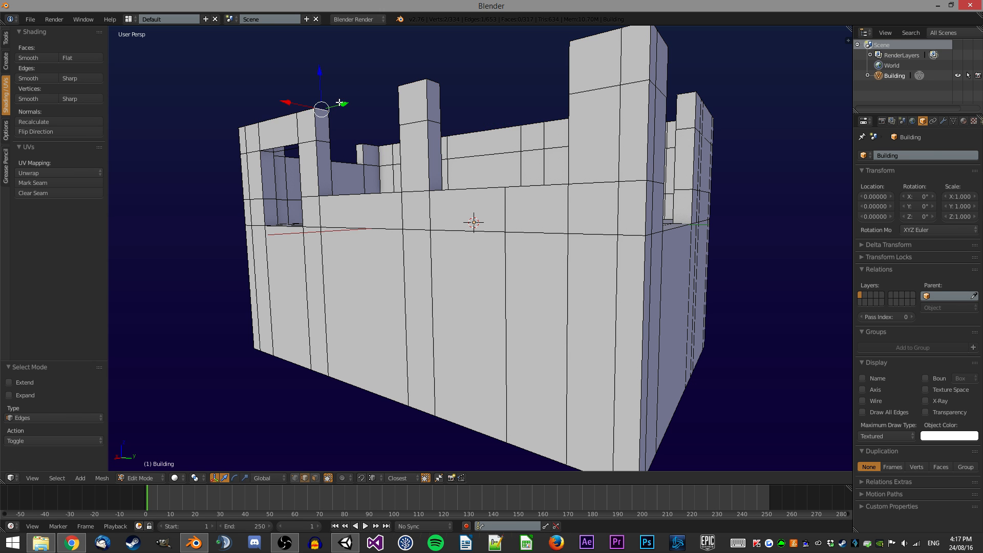
{"action": "middle_click_drag", "start_coordinate": [340, 108], "coordinate": [481, 60]}
{"action": "right_click", "coordinate": [578, 58], "text": "shift"}
{"action": "key", "text": "f"}
{"action": "middle_click_drag", "start_coordinate": [629, 62], "coordinate": [672, 84]}
{"action": "right_click", "coordinate": [438, 57]}
{"action": "right_click", "coordinate": [726, 62], "text": "shift"}
{"action": "key", "text": "f"}
{"action": "right_click", "coordinate": [338, 110]}
Apply a Specials operation to two selected elements and fill a face across the gap on the side wall top.
{"action": "key", "text": "ctrl+Tab"}
{"action": "left_click", "coordinate": [503, 135]}
{"action": "right_click", "coordinate": [498, 70]}
{"action": "right_click", "coordinate": [658, 68], "text": "shift"}
{"action": "key", "text": "w"}
{"action": "left_click", "coordinate": [607, 154]}
{"action": "middle_click_drag", "start_coordinate": [607, 155], "coordinate": [530, 195]}
{"action": "key", "text": "ctrl+Tab"}
{"action": "left_click", "coordinate": [518, 187]}
{"action": "right_click", "coordinate": [598, 311]}
{"action": "right_click", "coordinate": [691, 231], "text": "shift"}
{"action": "key", "text": "f"}
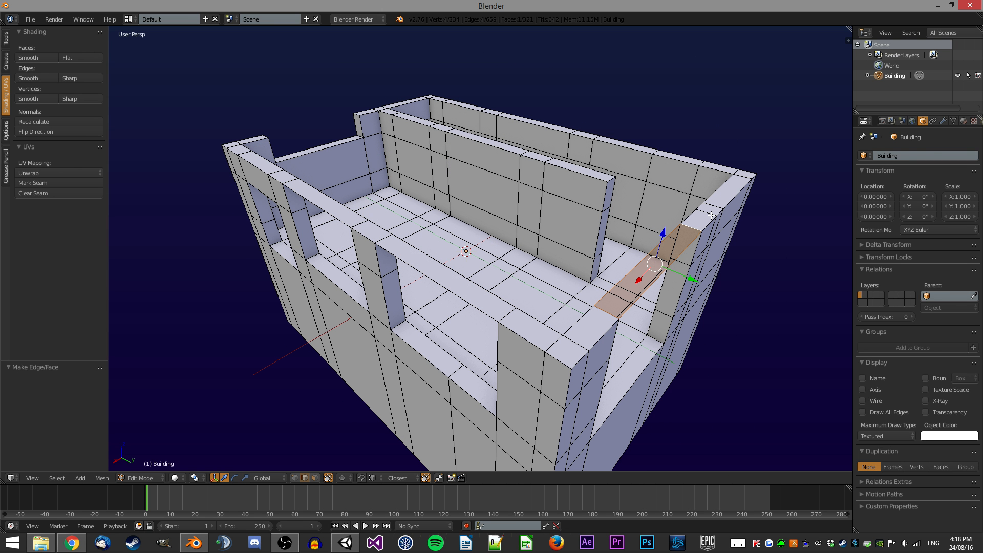
Apply Specials operations and fill a face across the gap between the left wall tops.
{"action": "key", "text": "w"}
{"action": "left_click", "coordinate": [579, 290]}
{"action": "middle_click_drag", "start_coordinate": [558, 194], "coordinate": [717, 180]}
{"action": "right_click", "coordinate": [327, 183]}
{"action": "right_click", "coordinate": [344, 235], "text": "shift"}
{"action": "right_click", "coordinate": [348, 237]}
{"action": "right_click", "coordinate": [314, 180], "text": "shift"}
{"action": "key", "text": "f"}
{"action": "key", "text": "w"}
{"action": "left_click", "coordinate": [395, 258]}
Switch to face select, select the linked flat faces of the top rim, and extrude them 0.5 units up.
{"action": "key", "text": "ctrl+Tab"}
{"action": "left_click", "coordinate": [391, 232]}
{"action": "mouse_move", "coordinate": [502, 205]}
{"action": "middle_mouse_down"}
{"action": "mouse_move", "coordinate": [468, 249]}
{"action": "mouse_move", "coordinate": [376, 208]}
{"action": "mouse_move", "coordinate": [461, 215]}
{"action": "mouse_move", "coordinate": [430, 233]}
{"action": "mouse_move", "coordinate": [496, 187]}
{"action": "middle_mouse_up"}
{"action": "key", "text": "shift+ctrl+alt+f"}
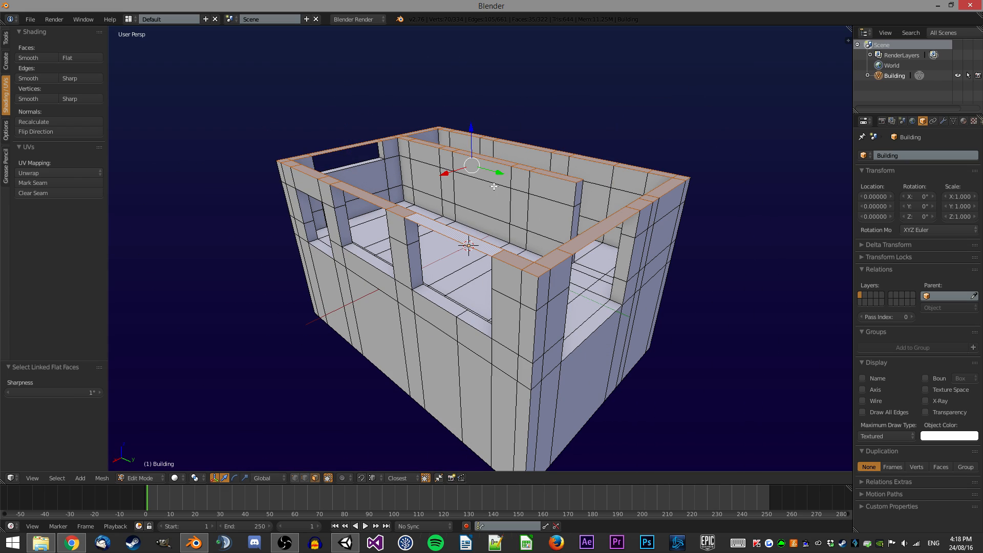
{"action": "scroll", "coordinate": [447, 180], "scroll_direction": "up", "scroll_amount": 2}
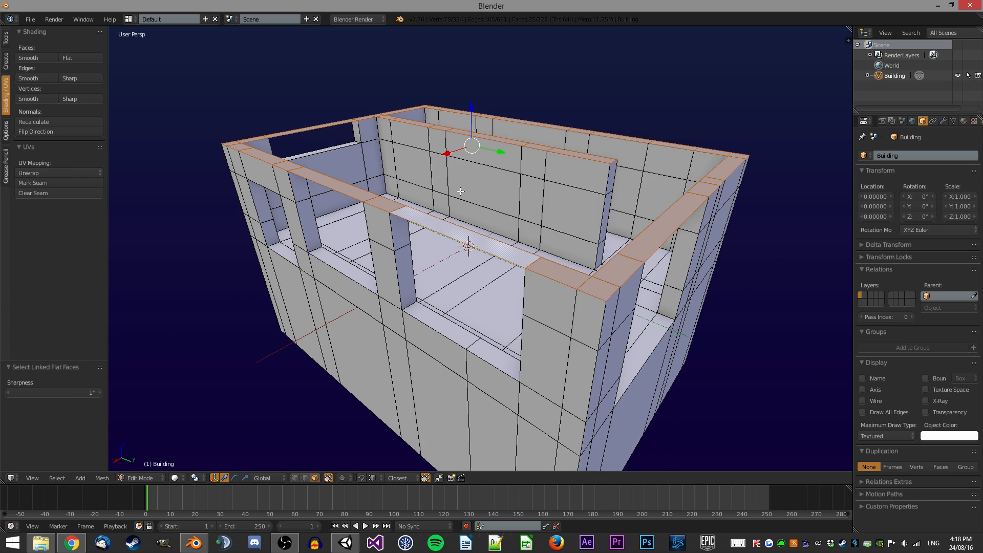
{"action": "type", "text": "e.5"}
{"action": "key", "text": "Return"}
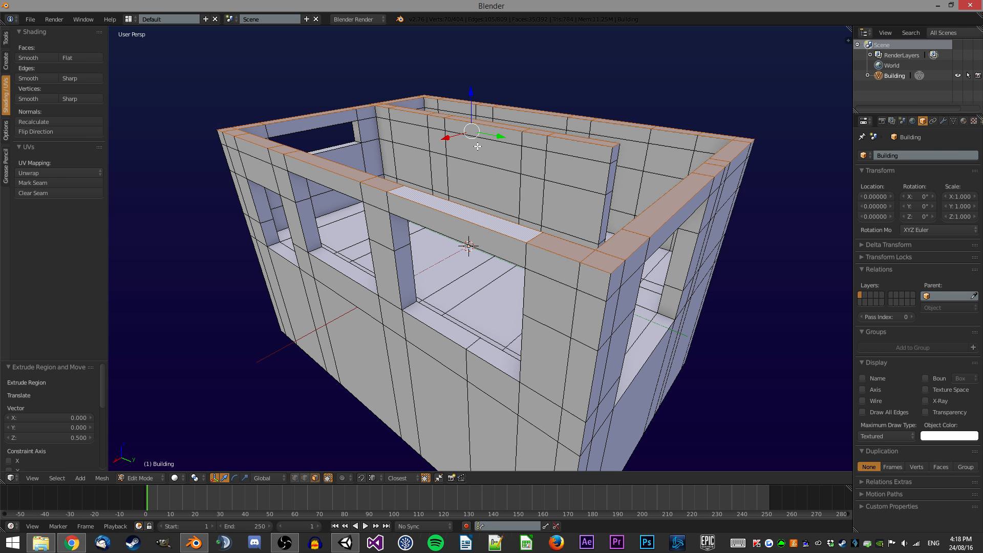
Try to move the selected rim faces -4.25 units along Z.
{"action": "middle_click_drag", "start_coordinate": [403, 127], "coordinate": [418, 147]}
{"action": "scroll", "coordinate": [343, 165], "scroll_direction": "up", "scroll_amount": 2}
{"action": "middle_click_drag", "start_coordinate": [337, 164], "coordinate": [384, 177], "text": "shift"}
{"action": "scroll", "coordinate": [360, 176], "scroll_direction": "up", "scroll_amount": 1}
{"action": "type", "text": "gz"}
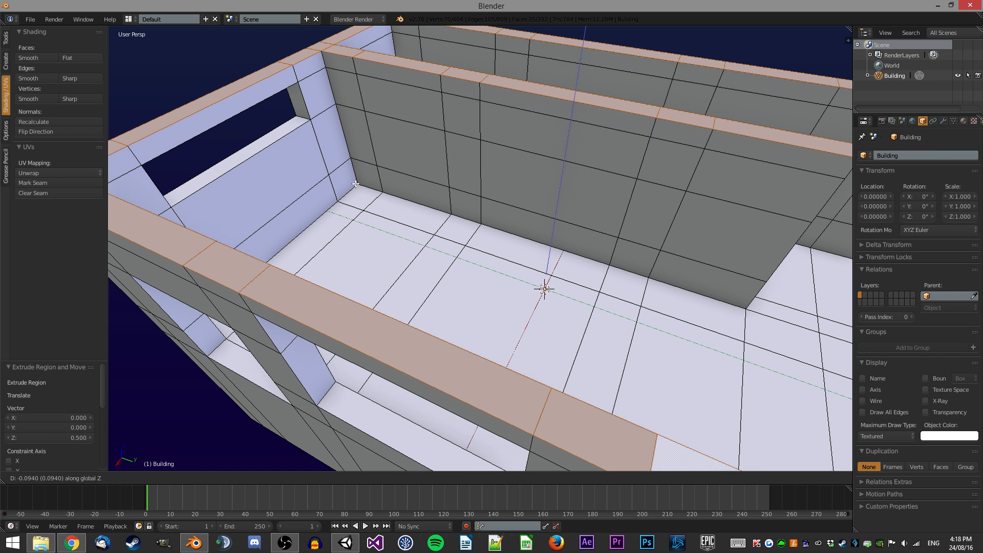
{"action": "type", "text": "-4.25"}
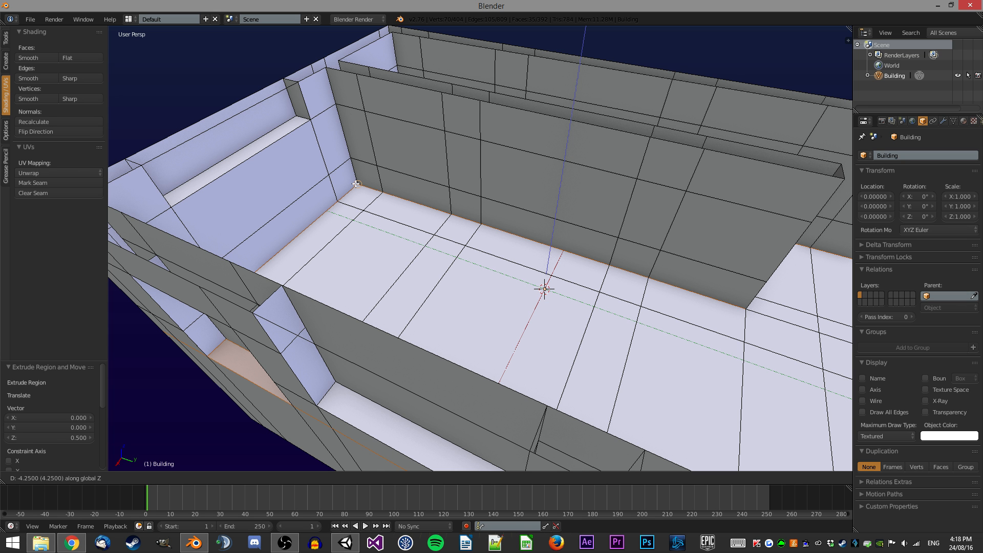
{"action": "right_click", "coordinate": [359, 181]}
{"action": "middle_click_drag", "start_coordinate": [360, 180], "coordinate": [399, 106]}
{"action": "scroll", "coordinate": [400, 106], "scroll_direction": "down", "scroll_amount": 3}
{"action": "key", "text": "Tab"}
{"action": "scroll", "coordinate": [470, 140], "scroll_direction": "down", "scroll_amount": 2}
{"action": "mouse_move", "coordinate": [470, 139]}
{"action": "middle_mouse_down"}
{"action": "mouse_move", "coordinate": [499, 149]}
{"action": "mouse_move", "coordinate": [394, 177]}
{"action": "mouse_move", "coordinate": [485, 146]}
{"action": "middle_mouse_up"}
{"action": "key", "text": "Tab"}
Switch select mode and fill faces across two gaps in the upper wall tops.
{"action": "key", "text": "ctrl+Tab"}
{"action": "left_click", "coordinate": [450, 111]}
{"action": "right_click", "coordinate": [473, 99], "text": "shift"}
{"action": "right_click", "coordinate": [478, 104]}
{"action": "right_click", "coordinate": [495, 94], "text": "shift"}
{"action": "key", "text": "f"}
{"action": "middle_click_drag", "start_coordinate": [525, 101], "coordinate": [451, 102]}
{"action": "right_click", "coordinate": [627, 114]}
{"action": "right_click", "coordinate": [709, 123]}
{"action": "right_click", "coordinate": [708, 131], "text": "shift"}
{"action": "key", "text": "f"}
Fill another face across the remaining gap at the top of the far wall.
{"action": "middle_click_drag", "start_coordinate": [708, 125], "coordinate": [588, 125]}
{"action": "scroll", "coordinate": [589, 124], "scroll_direction": "down", "scroll_amount": 1}
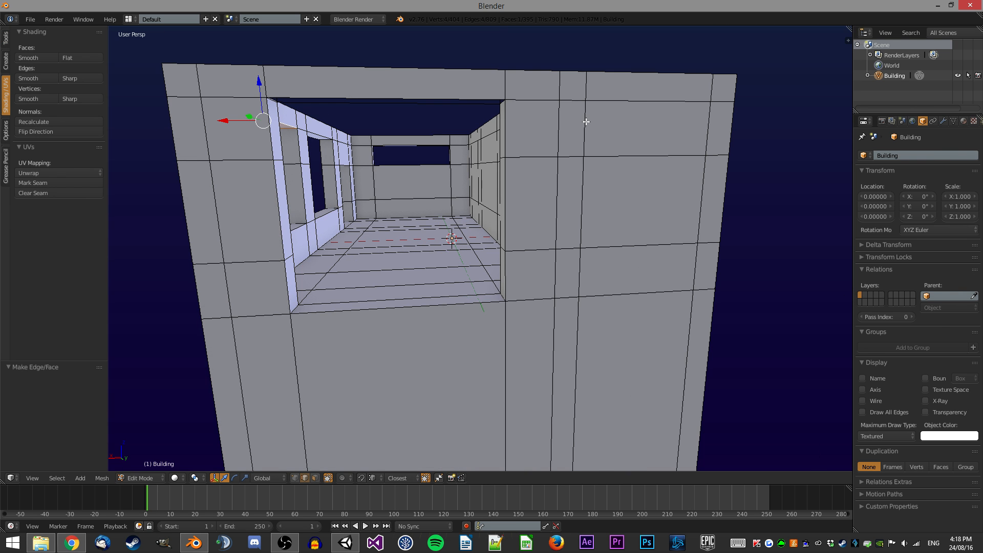
{"action": "right_click", "coordinate": [395, 100]}
{"action": "right_click", "coordinate": [425, 109], "text": "shift"}
{"action": "key", "text": "f"}
Toggle out of and back into Edit Mode, then switch to face select.
{"action": "key", "text": "Tab"}
{"action": "middle_click_drag", "start_coordinate": [420, 114], "coordinate": [463, 206]}
{"action": "scroll", "coordinate": [478, 180], "scroll_direction": "up", "scroll_amount": 2}
{"action": "key", "text": "Tab"}
{"action": "key", "text": "ctrl+Tab"}
{"action": "left_click", "coordinate": [476, 247]}
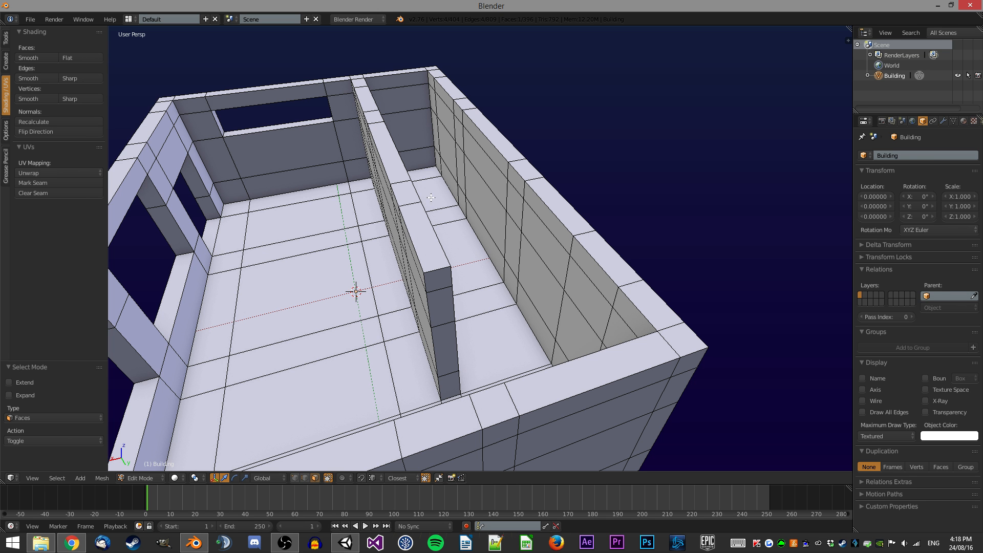
Select the linked flat top faces of the walls and extrude them 0.5 units upward.
{"action": "scroll", "coordinate": [435, 164], "scroll_direction": "down", "scroll_amount": 1}
{"action": "middle_click_drag", "start_coordinate": [429, 191], "coordinate": [341, 184]}
{"action": "mouse_move", "coordinate": [525, 138]}
{"action": "middle_mouse_down"}
{"action": "mouse_move", "coordinate": [486, 169]}
{"action": "mouse_move", "coordinate": [517, 152]}
{"action": "middle_mouse_up"}
{"action": "right_click", "coordinate": [496, 156]}
{"action": "key", "text": "ctrl+shift+alt+f"}
{"action": "type", "text": "e.5"}
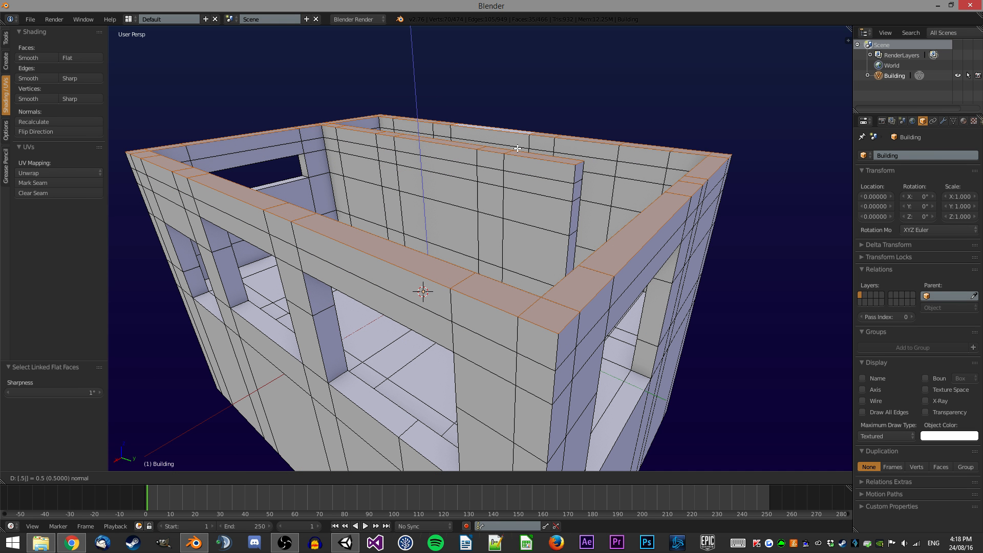
{"action": "key", "text": "Return"}
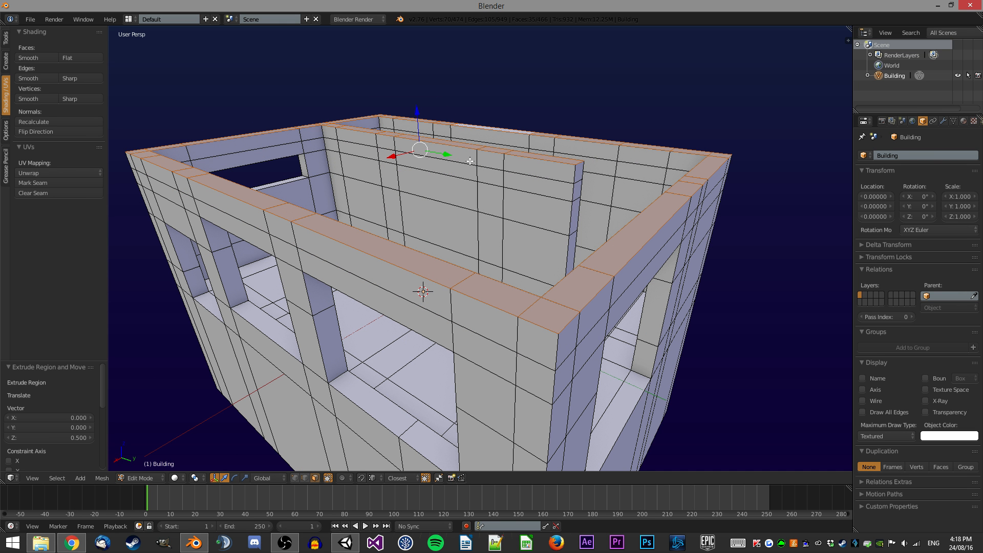
Select the top faces of the new rim and delete them.
{"action": "right_click", "coordinate": [561, 173]}
{"action": "right_click", "coordinate": [311, 137], "text": "ctrl"}
{"action": "middle_click_drag", "start_coordinate": [311, 137], "coordinate": [204, 141]}
{"action": "right_click", "coordinate": [203, 142], "text": "ctrl"}
{"action": "middle_click_drag", "start_coordinate": [292, 130], "coordinate": [666, 125]}
{"action": "right_click", "coordinate": [668, 118], "text": "ctrl"}
{"action": "right_click", "coordinate": [357, 157], "text": "ctrl"}
{"action": "middle_click_drag", "start_coordinate": [331, 160], "coordinate": [592, 184]}
{"action": "right_click", "coordinate": [440, 81], "text": "ctrl"}
{"action": "right_click", "coordinate": [348, 254], "text": "ctrl"}
{"action": "key", "text": "x"}
{"action": "left_click", "coordinate": [593, 184]}
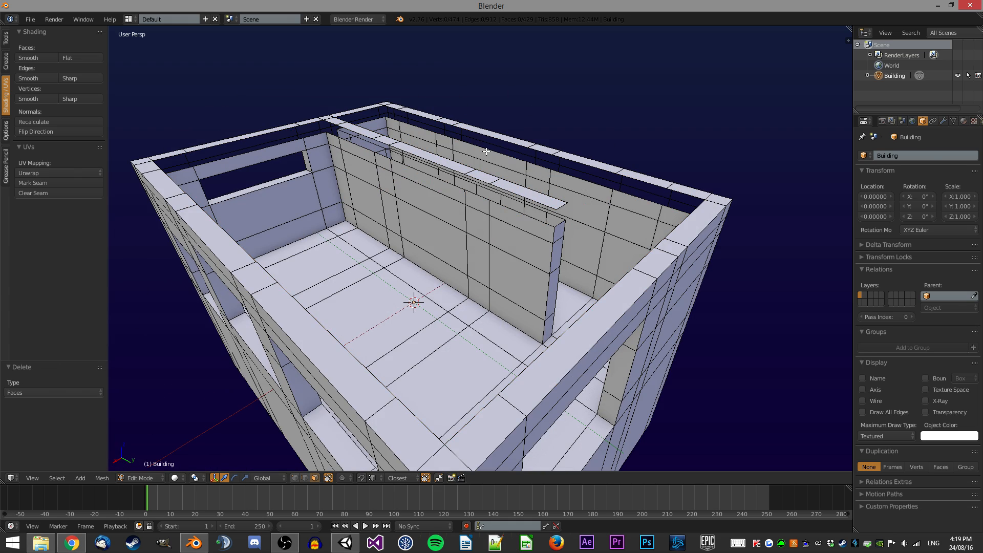
Switch select mode, select the partition wall's top edge and extrude it 1.5 units along Y.
{"action": "middle_click_drag", "start_coordinate": [404, 169], "coordinate": [418, 169]}
{"action": "key", "text": "ctrl+Tab"}
{"action": "left_click", "coordinate": [418, 161]}
{"action": "right_click", "coordinate": [563, 195]}
{"action": "right_click", "coordinate": [312, 151], "text": "ctrl"}
{"action": "middle_click_drag", "start_coordinate": [486, 177], "coordinate": [598, 218]}
{"action": "scroll", "coordinate": [540, 199], "scroll_direction": "up", "scroll_amount": 3}
{"action": "right_click", "coordinate": [546, 188]}
{"action": "type", "text": "ey1.5"}
{"action": "key", "text": "Return"}
{"action": "middle_click_drag", "start_coordinate": [592, 320], "coordinate": [641, 271]}
{"action": "key", "text": "e"}
{"action": "key", "text": "y"}
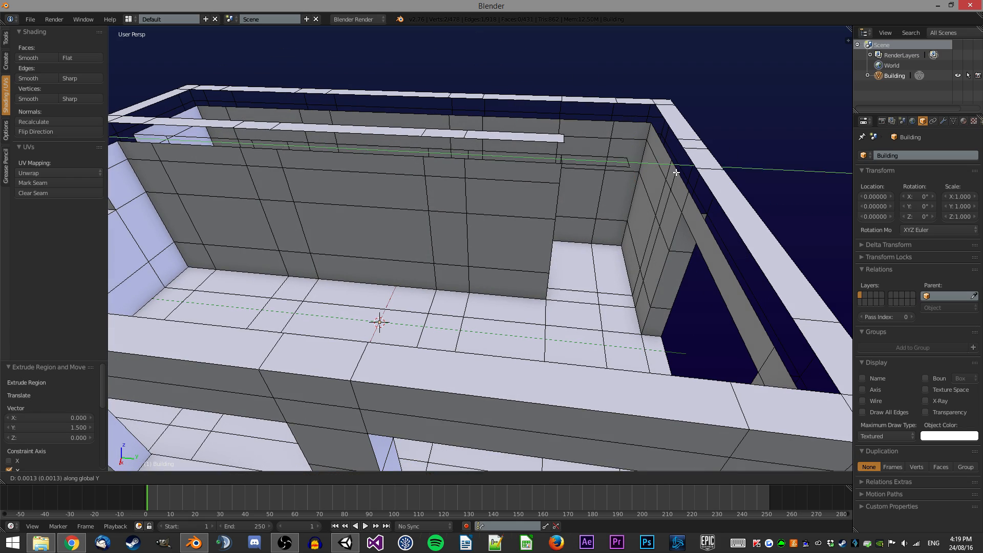
{"action": "right_click", "coordinate": [675, 170]}
Fill a face between the selected edges at the end of the extruded strip.
{"action": "right_click", "coordinate": [674, 168], "text": "shift"}
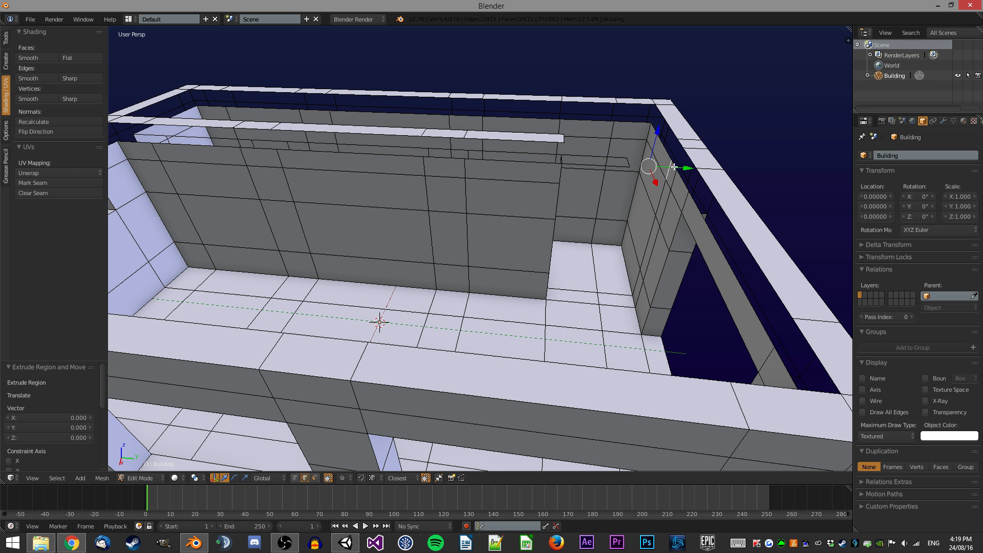
{"action": "key", "text": "f"}
{"action": "middle_click_drag", "start_coordinate": [597, 186], "coordinate": [535, 169]}
{"action": "scroll", "coordinate": [601, 142], "scroll_direction": "down", "scroll_amount": 4}
{"action": "key", "text": "a"}
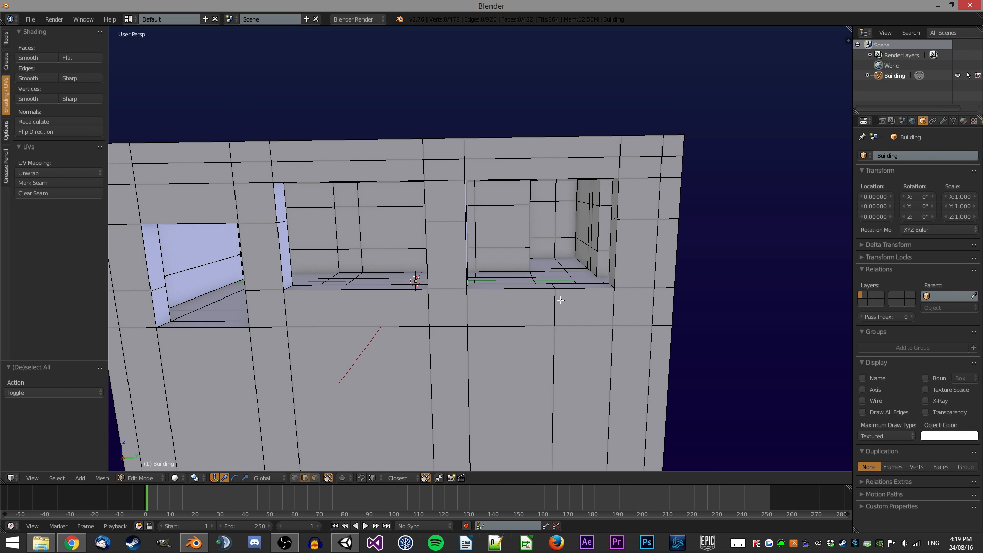
Add a loop cut across the upper band of the front wall.
{"action": "middle_click_drag", "start_coordinate": [556, 205], "coordinate": [553, 125]}
{"action": "key", "text": "ctrl+r"}
{"action": "left_click", "coordinate": [554, 107]}
{"action": "left_click", "coordinate": [553, 107]}
{"action": "key", "text": "a"}
Select all geometry and run Remove Doubles.
{"action": "middle_click_drag", "start_coordinate": [548, 200], "coordinate": [357, 248]}
{"action": "middle_click_drag", "start_coordinate": [381, 198], "coordinate": [516, 239]}
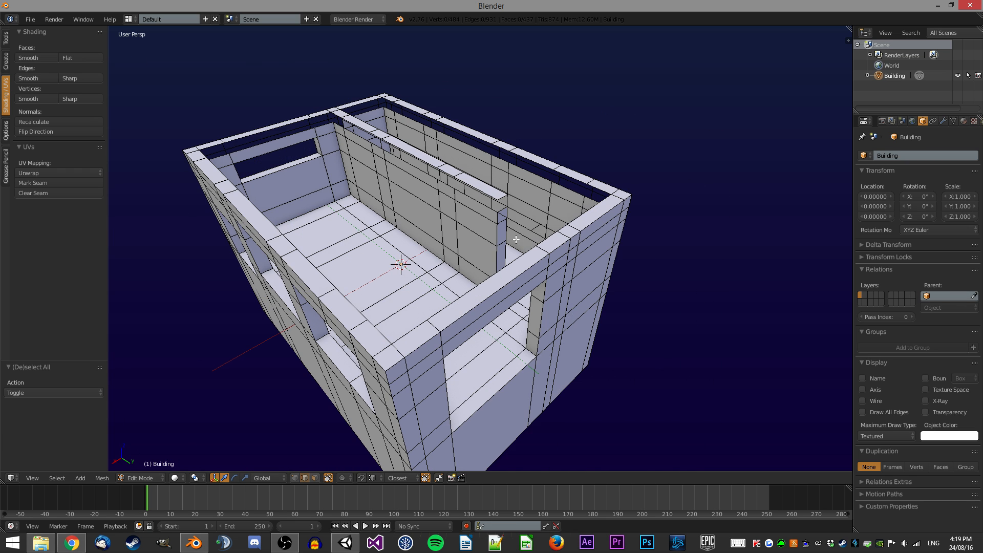
{"action": "scroll", "coordinate": [502, 223], "scroll_direction": "up", "scroll_amount": 2}
{"action": "key", "text": "a"}
{"action": "key", "text": "space"}
{"action": "type", "text": "remove d"}
{"action": "key", "text": "Return"}
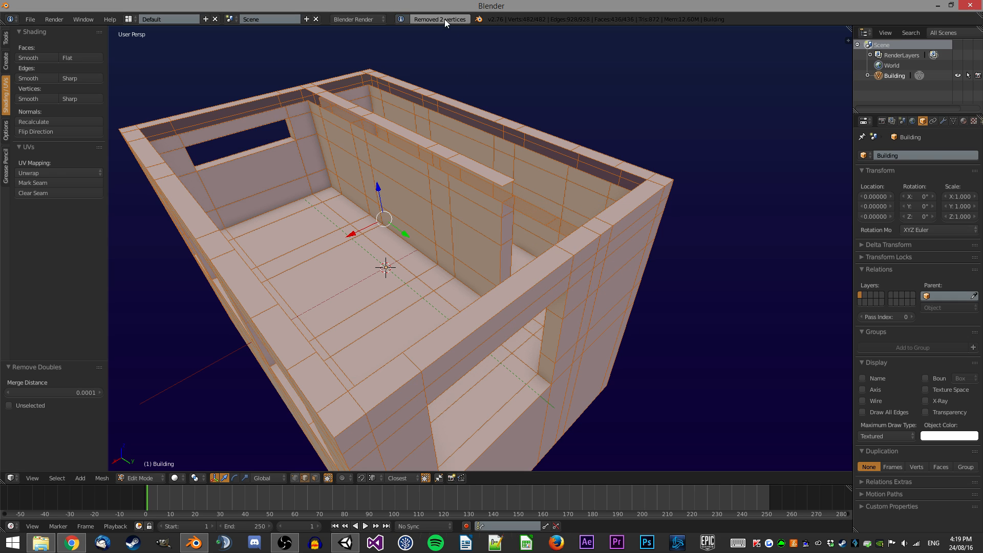
Select the open edge loops on top of the partition wall and Grid Fill them.
{"action": "middle_click_drag", "start_coordinate": [521, 158], "coordinate": [527, 171]}
{"action": "right_click", "coordinate": [565, 239]}
{"action": "middle_click_drag", "start_coordinate": [569, 198], "coordinate": [548, 204]}
{"action": "right_click", "coordinate": [494, 183], "text": "alt"}
{"action": "middle_click_drag", "start_coordinate": [493, 183], "coordinate": [436, 158]}
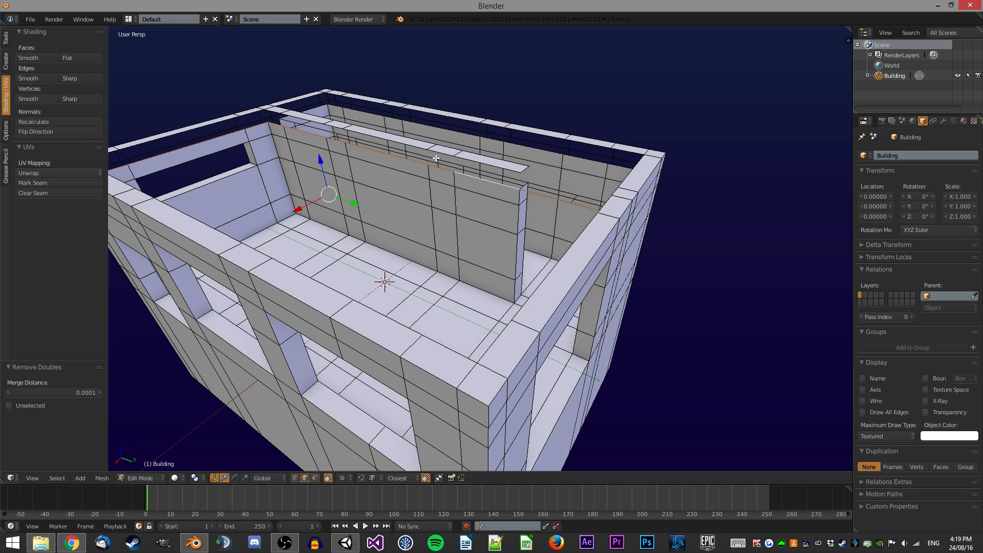
{"action": "scroll", "coordinate": [518, 119], "scroll_direction": "down", "scroll_amount": 3}
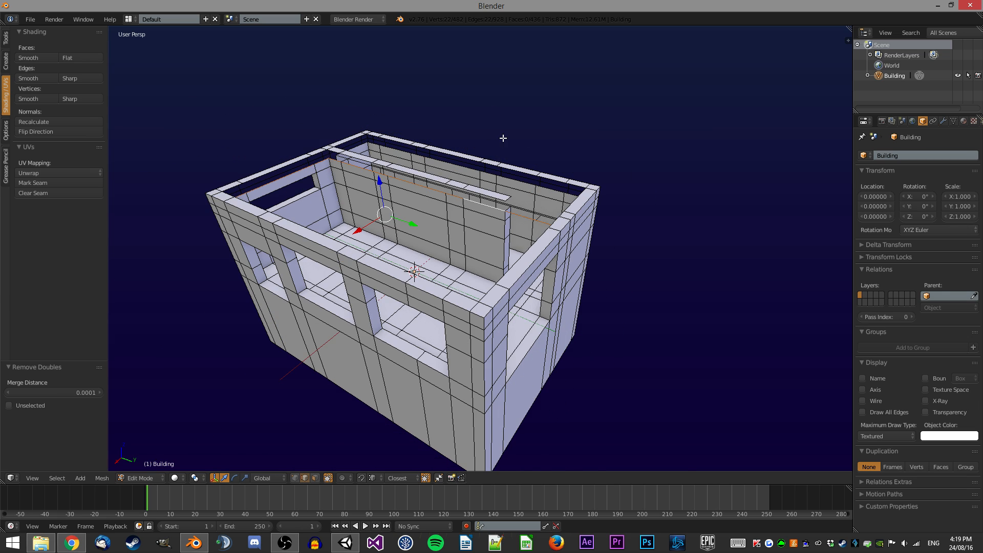
{"action": "scroll", "coordinate": [505, 138], "scroll_direction": "up", "scroll_amount": 10}
{"action": "middle_click_drag", "start_coordinate": [514, 134], "coordinate": [538, 131]}
{"action": "key", "text": "ctrl+f"}
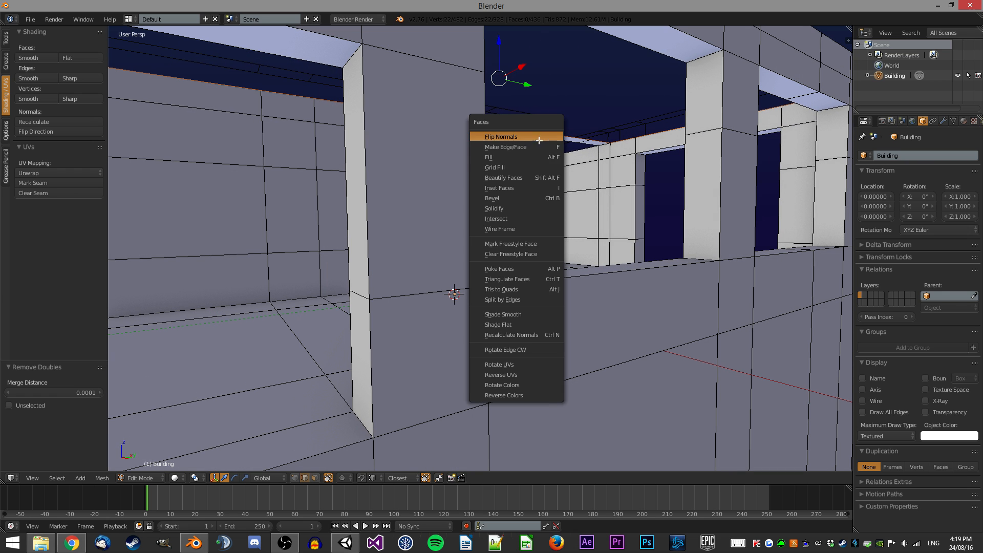
{"action": "left_click", "coordinate": [536, 167]}
Try to extrude selected edges along the top of the partition wall.
{"action": "middle_click_drag", "start_coordinate": [536, 167], "coordinate": [626, 66]}
{"action": "middle_click_drag", "start_coordinate": [596, 151], "coordinate": [521, 211]}
{"action": "scroll", "coordinate": [604, 160], "scroll_direction": "down", "scroll_amount": 8}
{"action": "middle_click_drag", "start_coordinate": [524, 173], "coordinate": [435, 253]}
{"action": "scroll", "coordinate": [438, 249], "scroll_direction": "up", "scroll_amount": 3}
{"action": "scroll", "coordinate": [471, 263], "scroll_direction": "up", "scroll_amount": 2}
{"action": "right_click", "coordinate": [451, 267]}
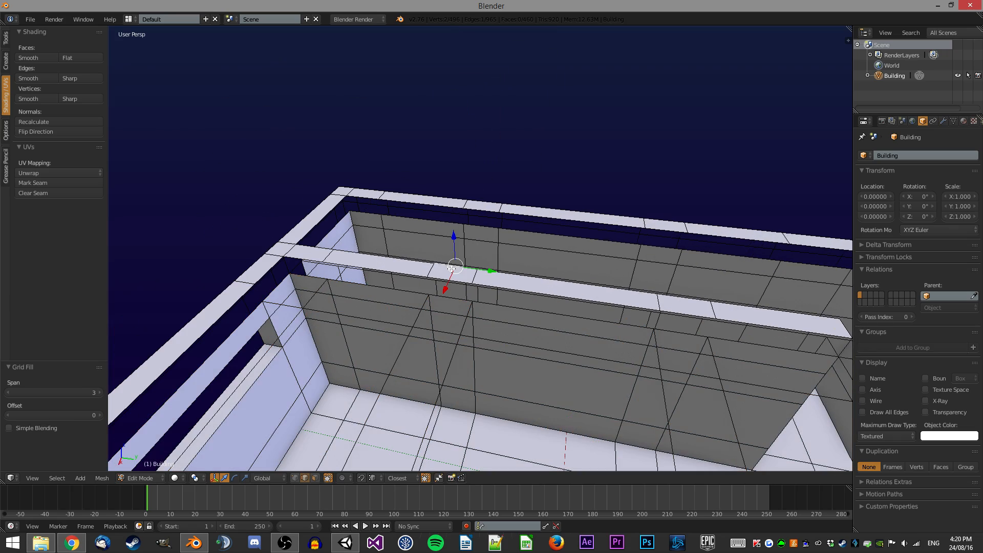
{"action": "right_click", "coordinate": [311, 246], "text": "ctrl"}
{"action": "middle_click_drag", "start_coordinate": [402, 243], "coordinate": [505, 220]}
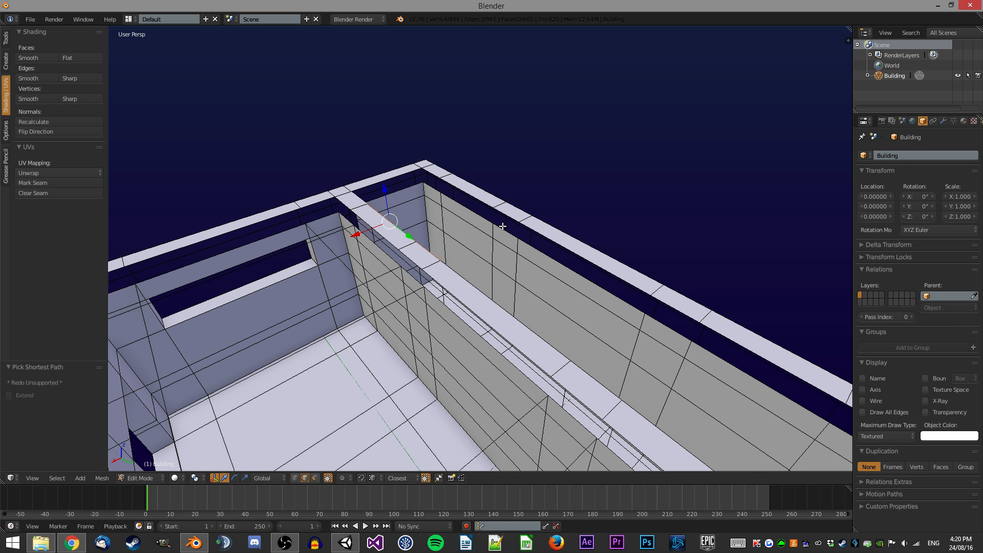
{"action": "key", "text": "e"}
{"action": "key", "text": "Escape"}
Select everything and remove doubles again from the specials menu.
{"action": "middle_click_drag", "start_coordinate": [555, 180], "coordinate": [556, 212]}
{"action": "key", "text": "a"}
{"action": "key", "text": "w"}
{"action": "left_click", "coordinate": [572, 192]}
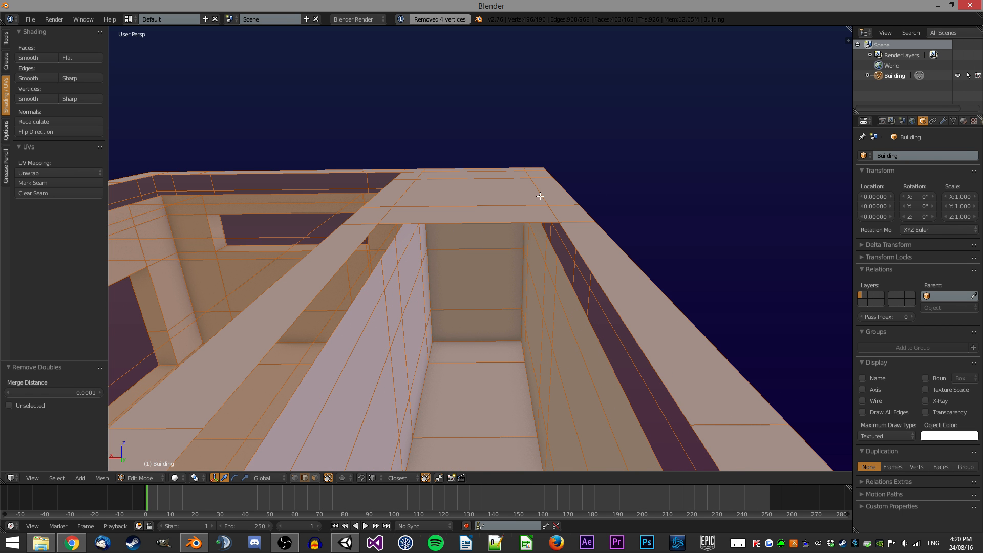
Switch to edge select, pick edges at the partition wall's end and fill a face between them.
{"action": "middle_click_drag", "start_coordinate": [522, 168], "coordinate": [461, 275]}
{"action": "key", "text": "ctrl+Tab"}
{"action": "left_click", "coordinate": [471, 277]}
{"action": "right_click", "coordinate": [472, 245]}
{"action": "middle_click_drag", "start_coordinate": [471, 227], "coordinate": [529, 119]}
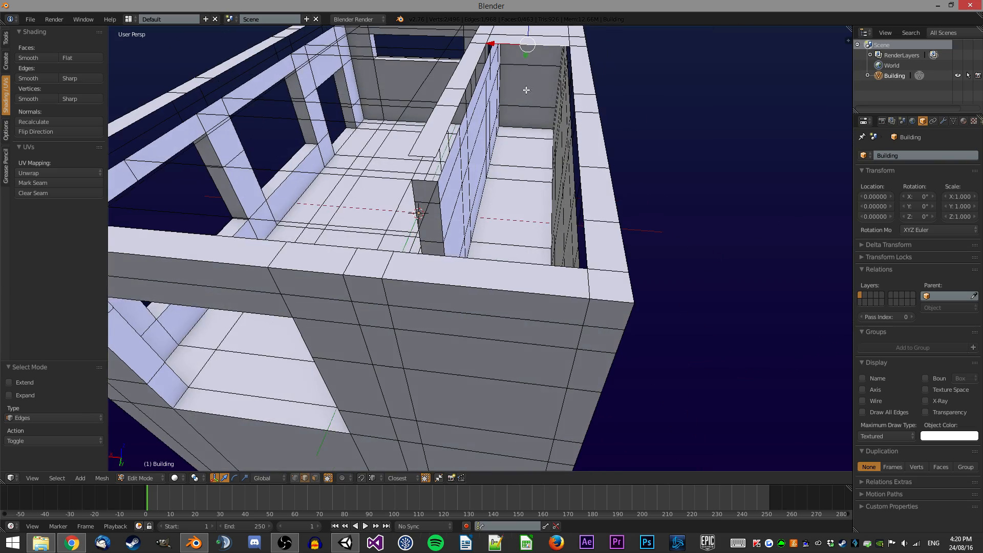
{"action": "middle_click_drag", "start_coordinate": [503, 221], "coordinate": [501, 246]}
{"action": "scroll", "coordinate": [481, 271], "scroll_direction": "down", "scroll_amount": 5}
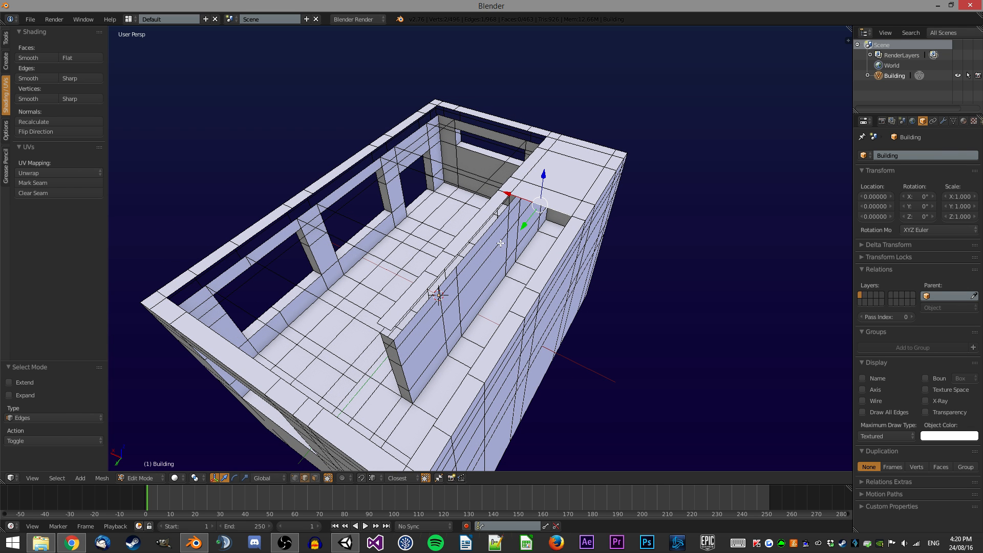
{"action": "middle_click_drag", "start_coordinate": [413, 311], "coordinate": [525, 280]}
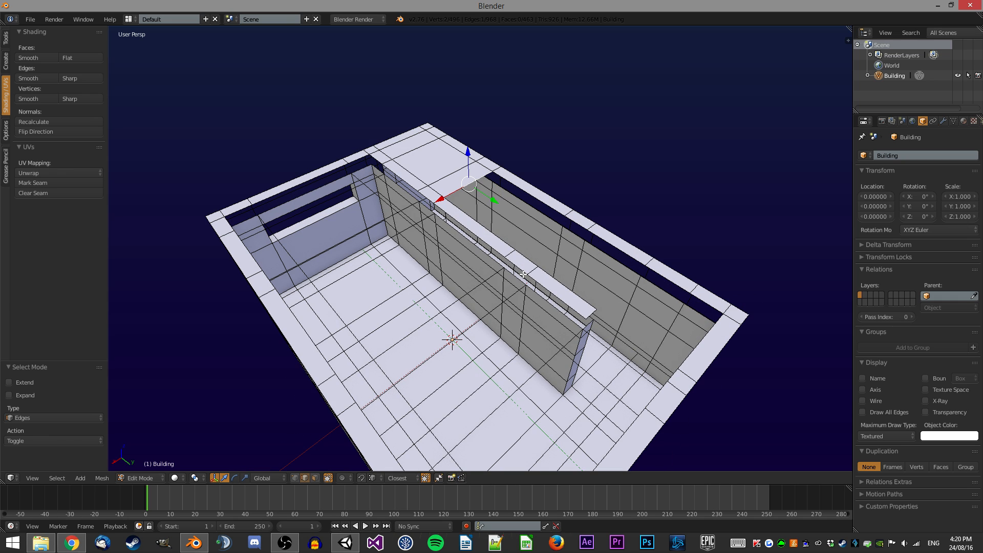
{"action": "middle_click_drag", "start_coordinate": [506, 231], "coordinate": [451, 338]}
{"action": "scroll", "coordinate": [463, 362], "scroll_direction": "up", "scroll_amount": 5}
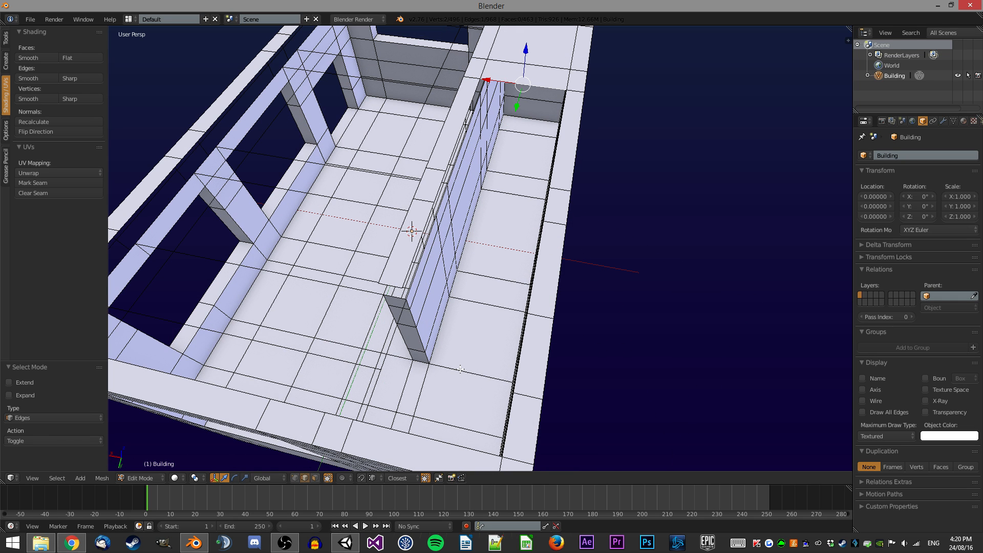
{"action": "scroll", "coordinate": [484, 366], "scroll_direction": "down", "scroll_amount": 4}
{"action": "middle_click_drag", "start_coordinate": [484, 366], "coordinate": [441, 340]}
{"action": "key", "text": "f"}
Switch to face select and delete the interior faces inside the end wall's recess.
{"action": "middle_click_drag", "start_coordinate": [448, 240], "coordinate": [562, 227]}
{"action": "scroll", "coordinate": [476, 262], "scroll_direction": "up", "scroll_amount": 4}
{"action": "key", "text": "ctrl+Tab"}
{"action": "left_click", "coordinate": [581, 251]}
{"action": "middle_click_drag", "start_coordinate": [608, 199], "coordinate": [555, 143]}
{"action": "right_click", "coordinate": [550, 120]}
{"action": "right_click", "coordinate": [663, 144], "text": "ctrl"}
{"action": "middle_click_drag", "start_coordinate": [662, 145], "coordinate": [625, 223]}
{"action": "right_click", "coordinate": [612, 318], "text": "ctrl"}
{"action": "right_click", "coordinate": [513, 336], "text": "ctrl"}
{"action": "right_click", "coordinate": [524, 121], "text": "ctrl"}
{"action": "right_click", "coordinate": [549, 130], "text": "ctrl"}
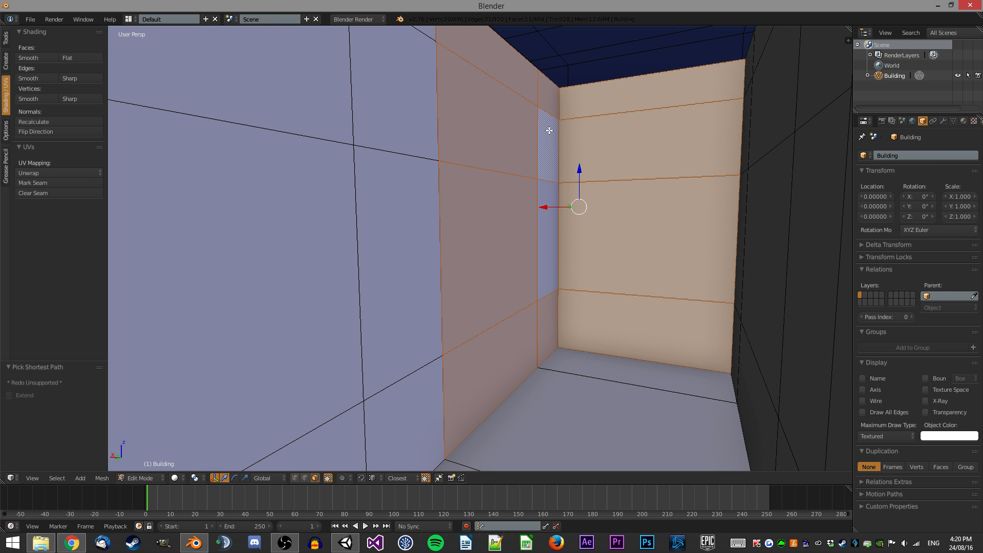
{"action": "right_click", "coordinate": [545, 233], "text": "ctrl"}
{"action": "key", "text": "x"}
{"action": "left_click", "coordinate": [553, 221]}
Select the remaining stray faces along the inner walls and delete them.
{"action": "middle_click_drag", "start_coordinate": [553, 221], "coordinate": [400, 320]}
{"action": "middle_click_drag", "start_coordinate": [255, 312], "coordinate": [671, 242]}
{"action": "right_click", "coordinate": [621, 202], "text": "ctrl"}
{"action": "key", "text": "x"}
{"action": "left_click", "coordinate": [597, 202]}
{"action": "right_click", "coordinate": [542, 227]}
{"action": "right_click", "coordinate": [604, 227], "text": "shift"}
{"action": "right_click", "coordinate": [603, 227], "text": "shift"}
{"action": "right_click", "coordinate": [594, 338], "text": "shift"}
{"action": "middle_click_drag", "start_coordinate": [487, 224], "coordinate": [461, 210]}
{"action": "middle_click_drag", "start_coordinate": [535, 224], "coordinate": [394, 226]}
{"action": "right_click", "coordinate": [456, 382], "text": "shift"}
{"action": "right_click", "coordinate": [444, 315], "text": "shift"}
{"action": "right_click", "coordinate": [336, 309], "text": "shift"}
{"action": "right_click", "coordinate": [324, 339], "text": "shift"}
{"action": "right_click", "coordinate": [259, 314], "text": "shift"}
{"action": "right_click", "coordinate": [239, 232], "text": "shift"}
{"action": "right_click", "coordinate": [234, 106], "text": "shift"}
{"action": "middle_click_drag", "start_coordinate": [234, 105], "coordinate": [233, 79]}
{"action": "right_click", "coordinate": [262, 152], "text": "shift"}
{"action": "right_click", "coordinate": [306, 135], "text": "shift"}
{"action": "right_click", "coordinate": [319, 167], "text": "shift"}
{"action": "right_click", "coordinate": [426, 143], "text": "shift"}
{"action": "right_click", "coordinate": [432, 76], "text": "shift"}
{"action": "middle_click_drag", "start_coordinate": [431, 75], "coordinate": [525, 191]}
{"action": "key", "text": "x"}
{"action": "left_click", "coordinate": [602, 156]}
Try deleting another selected inner wall face, then undo the deletion.
{"action": "right_click", "coordinate": [589, 246]}
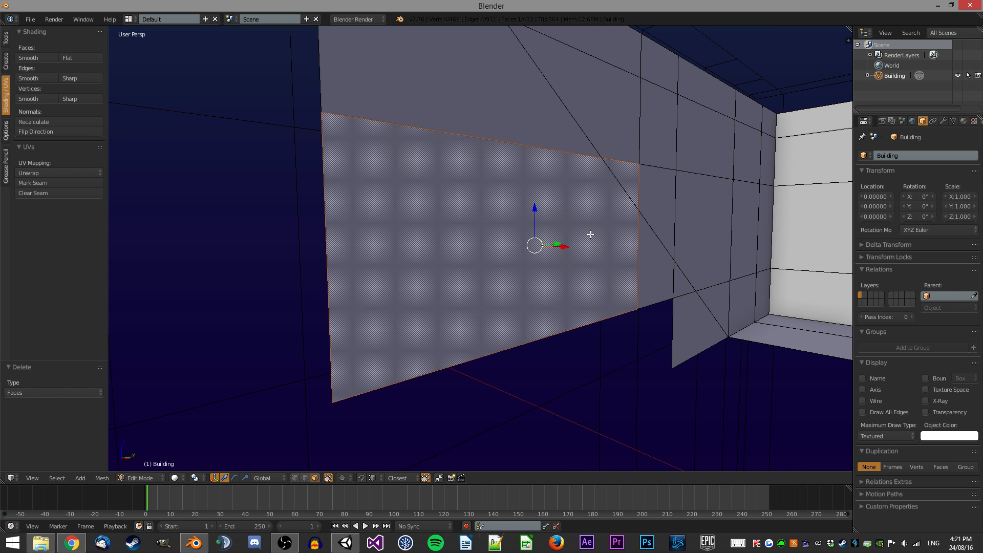
{"action": "key", "text": "x"}
{"action": "left_click", "coordinate": [520, 266]}
{"action": "key", "text": "ctrl+z"}
{"action": "key", "text": "ctrl+shift+z"}
{"action": "key", "text": "ctrl+z"}
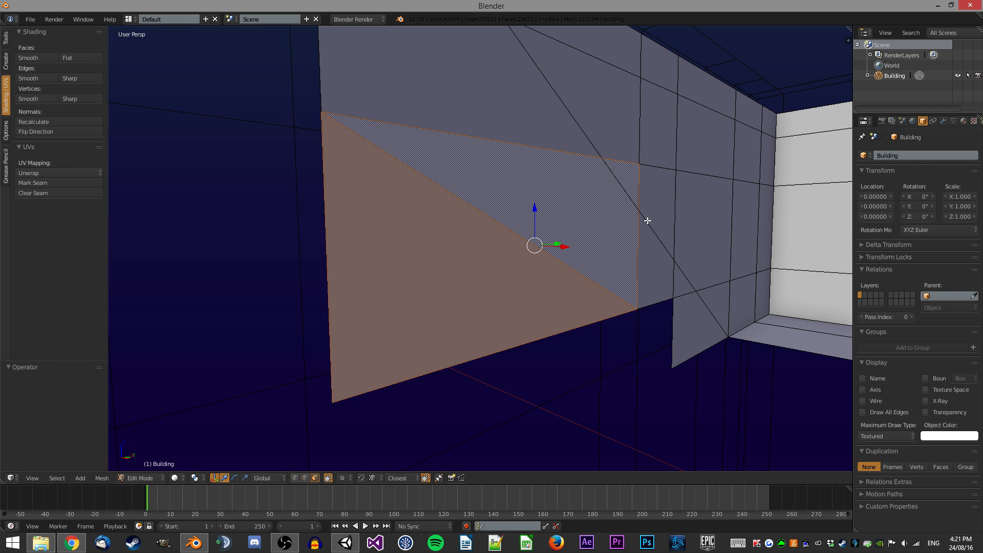
Select and delete a leftover face inside the far wall.
{"action": "key", "text": "a"}
{"action": "middle_click_drag", "start_coordinate": [584, 211], "coordinate": [580, 276]}
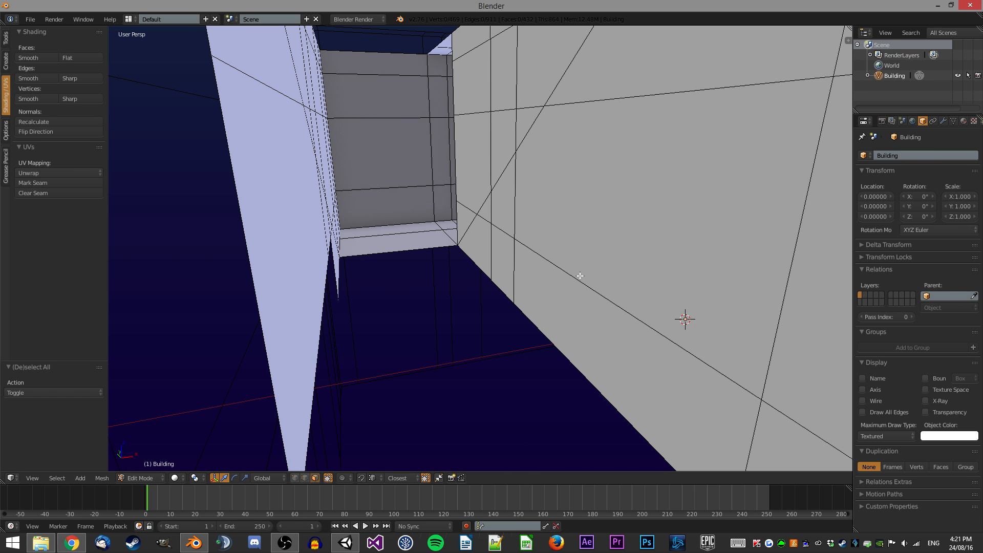
{"action": "right_click", "coordinate": [511, 276], "text": "shift"}
{"action": "right_click", "coordinate": [592, 215], "text": "shift"}
{"action": "right_click", "coordinate": [591, 216], "text": "shift"}
{"action": "middle_click_drag", "start_coordinate": [497, 233], "coordinate": [502, 185]}
{"action": "right_click", "coordinate": [491, 106], "text": "shift"}
{"action": "middle_click_drag", "start_coordinate": [491, 106], "coordinate": [566, 242]}
{"action": "right_click", "coordinate": [492, 111], "text": "shift"}
{"action": "key", "text": "x"}
{"action": "left_click", "coordinate": [492, 111]}
{"action": "left_click", "coordinate": [536, 236]}
Select the linked flat top faces, duplicate them and move the copy 0.5 units up along Z.
{"action": "key", "text": "ctrl+Tab"}
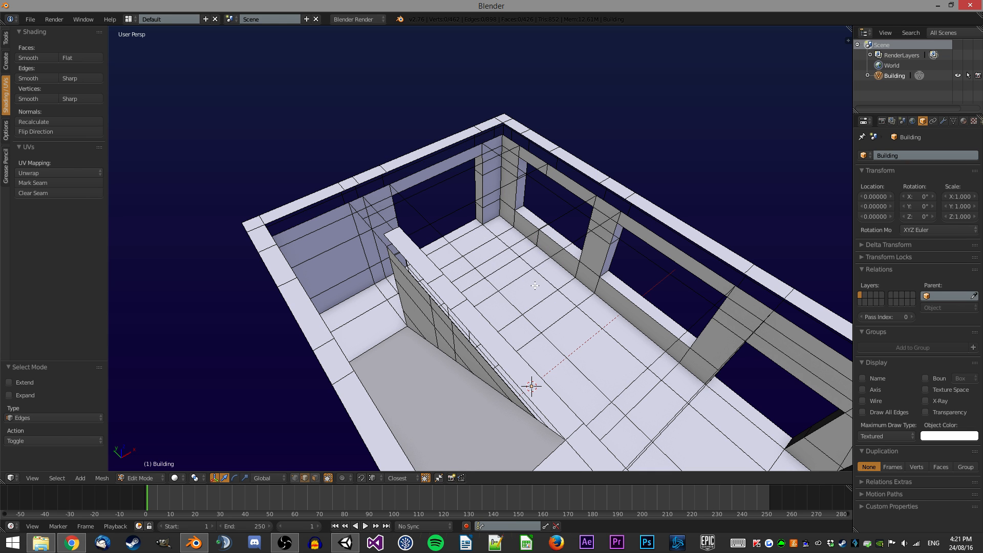
{"action": "key", "text": "ctrl+shift+alt+f"}
{"action": "middle_click_drag", "start_coordinate": [315, 253], "coordinate": [348, 228]}
{"action": "key", "text": "shift+d"}
{"action": "right_click", "coordinate": [348, 229]}
{"action": "key", "text": "g"}
{"action": "key", "text": "z"}
{"action": "left_click", "coordinate": [324, 223], "text": "ctrl"}
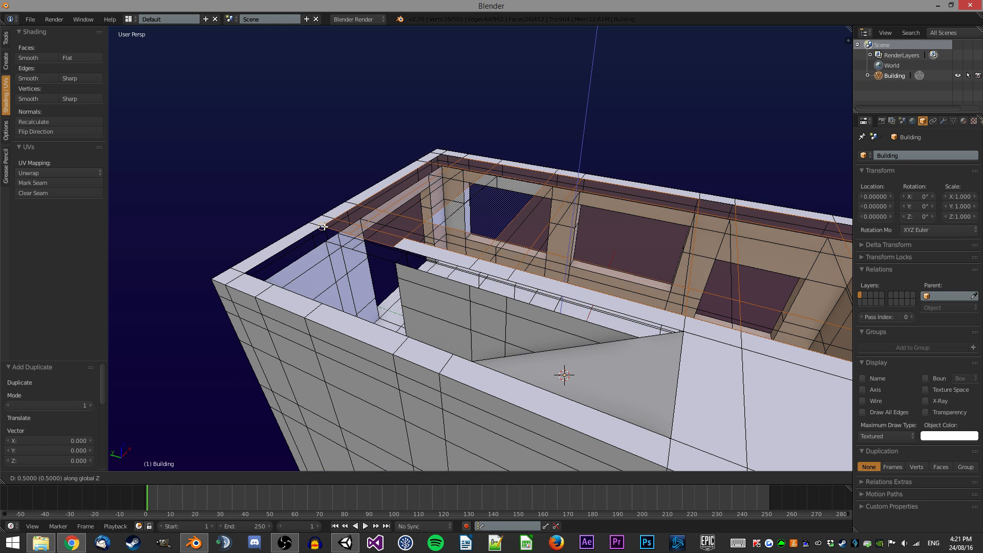
Select a face at the rim's inner corner, move it along Z and flip its normals.
{"action": "left_click", "coordinate": [446, 165]}
{"action": "middle_click_drag", "start_coordinate": [447, 166], "coordinate": [454, 251]}
{"action": "right_click", "coordinate": [490, 293]}
{"action": "right_click", "coordinate": [505, 268], "text": "shift"}
{"action": "middle_click_drag", "start_coordinate": [504, 279], "coordinate": [476, 227]}
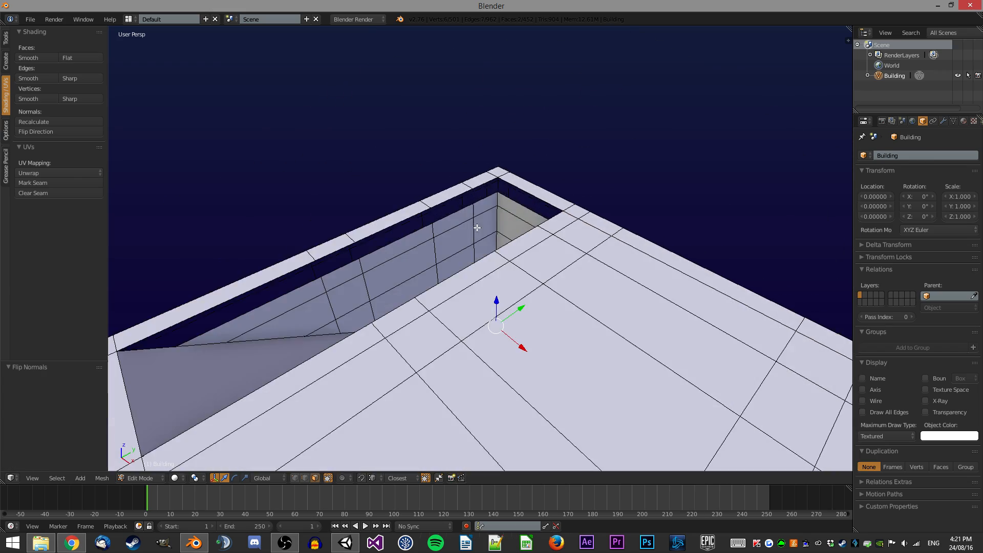
{"action": "key", "text": "g"}
{"action": "key", "text": "z"}
{"action": "left_click", "coordinate": [534, 202]}
{"action": "key", "text": "ctrl+f"}
{"action": "left_click", "coordinate": [546, 196]}
Duplicate the selected corner face, move the copy up along Z and flip its normals.
{"action": "scroll", "coordinate": [543, 212], "scroll_direction": "up", "scroll_amount": 3}
{"action": "middle_click_drag", "start_coordinate": [542, 217], "coordinate": [460, 197]}
{"action": "key", "text": "shift+d"}
{"action": "right_click", "coordinate": [456, 193]}
{"action": "key", "text": "g"}
{"action": "key", "text": "z"}
{"action": "left_click", "coordinate": [557, 169]}
{"action": "key", "text": "ctrl+f"}
{"action": "left_click", "coordinate": [558, 170]}
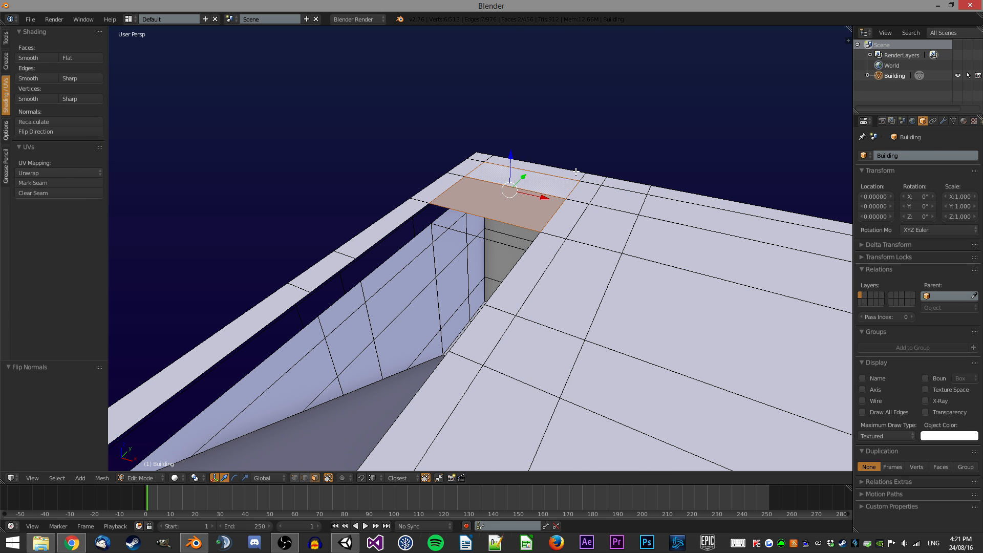
{"action": "scroll", "coordinate": [537, 180], "scroll_direction": "down", "scroll_amount": 2}
{"action": "key", "text": "a"}
{"action": "middle_click_drag", "start_coordinate": [534, 181], "coordinate": [442, 204]}
{"action": "key", "text": "ctrl+Tab"}
{"action": "left_click", "coordinate": [451, 193]}
{"action": "right_click", "coordinate": [648, 191], "text": "ctrl"}
{"action": "middle_click_drag", "start_coordinate": [647, 191], "coordinate": [654, 191]}
{"action": "middle_click_drag", "start_coordinate": [691, 165], "coordinate": [606, 166]}
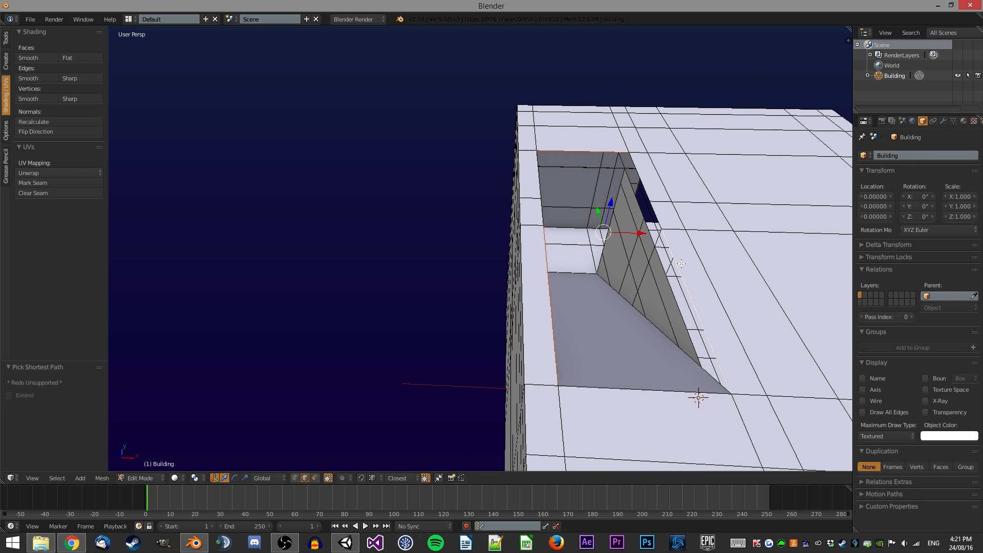
{"action": "key", "text": "a"}
{"action": "key", "text": "space"}
{"action": "key", "text": "Return"}
Select two edges at the rim's inner corner and move them along Z.
{"action": "middle_click_drag", "start_coordinate": [672, 167], "coordinate": [512, 301]}
{"action": "right_click", "coordinate": [353, 210]}
{"action": "right_click", "coordinate": [510, 160], "text": "ctrl"}
{"action": "key", "text": "g"}
{"action": "key", "text": "z"}
{"action": "left_click", "coordinate": [530, 164], "text": "ctrl"}
Select the faces lining the roof opening in face mode and delete them.
{"action": "key", "text": "ctrl+Tab"}
{"action": "left_click", "coordinate": [520, 303]}
{"action": "left_click", "coordinate": [467, 211], "text": "shift"}
{"action": "left_click", "coordinate": [437, 123], "text": "shift"}
{"action": "left_click", "coordinate": [410, 149], "text": "shift"}
{"action": "middle_click_drag", "start_coordinate": [410, 148], "coordinate": [436, 263]}
{"action": "left_click", "coordinate": [500, 250], "text": "shift"}
{"action": "left_click", "coordinate": [531, 339], "text": "ctrl"}
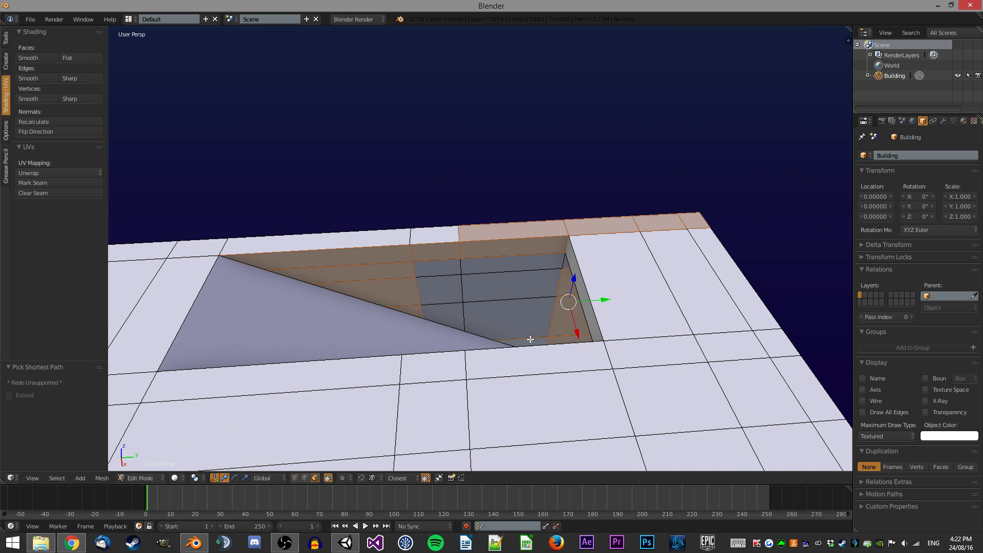
{"action": "middle_click_drag", "start_coordinate": [540, 332], "coordinate": [555, 330]}
{"action": "key", "text": "x"}
{"action": "left_click", "coordinate": [550, 332]}
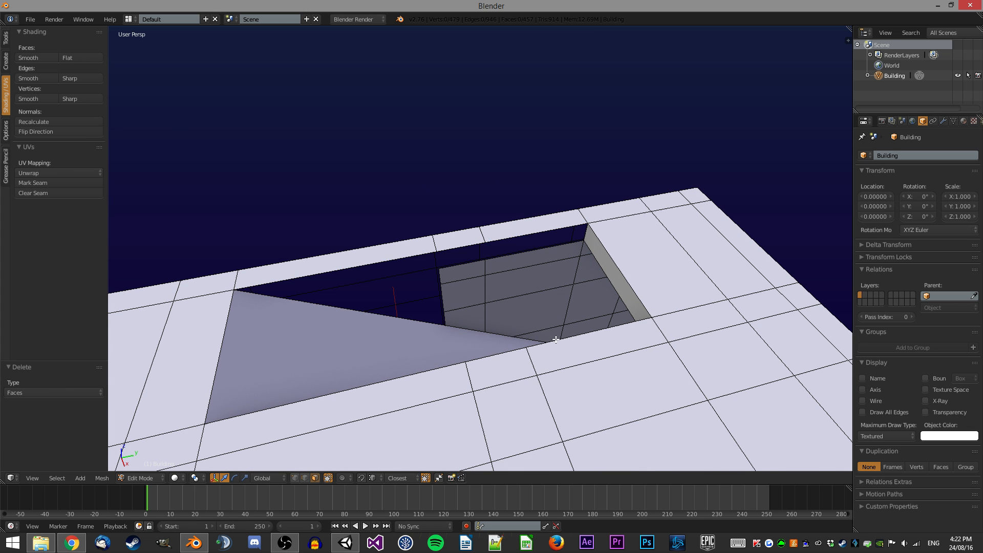
Select the three remaining faces inside the opening and delete them.
{"action": "right_click", "coordinate": [536, 259], "text": "ctrl"}
{"action": "right_click", "coordinate": [462, 273], "text": "shift"}
{"action": "right_click", "coordinate": [474, 313], "text": "ctrl"}
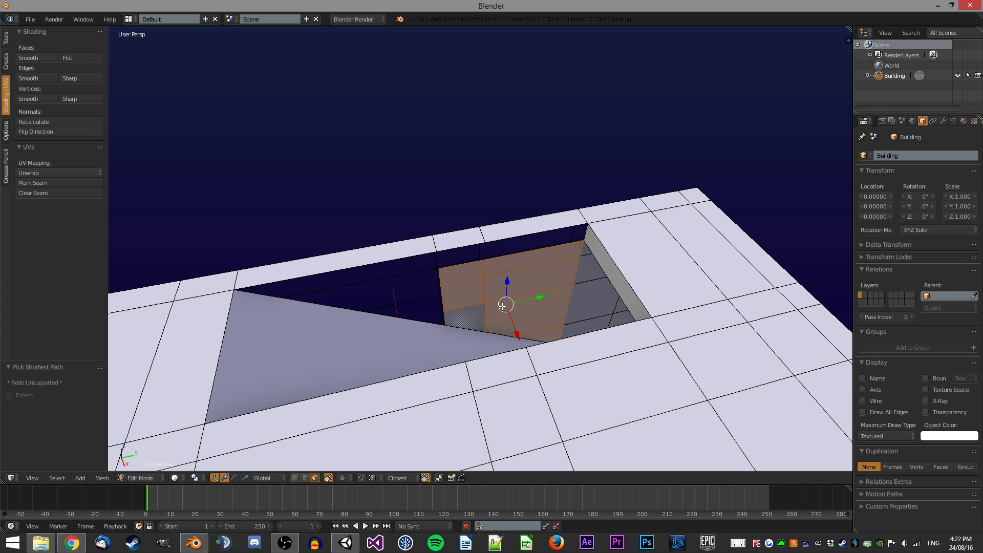
{"action": "key", "text": "x"}
{"action": "left_click", "coordinate": [557, 282]}
Try closing the roof opening by making new faces between selected vertices.
{"action": "middle_click_drag", "start_coordinate": [508, 230], "coordinate": [584, 176]}
{"action": "key", "text": "ctrl+Tab"}
{"action": "left_click", "coordinate": [590, 171]}
{"action": "right_click", "coordinate": [629, 176], "text": "shift"}
{"action": "key", "text": "f"}
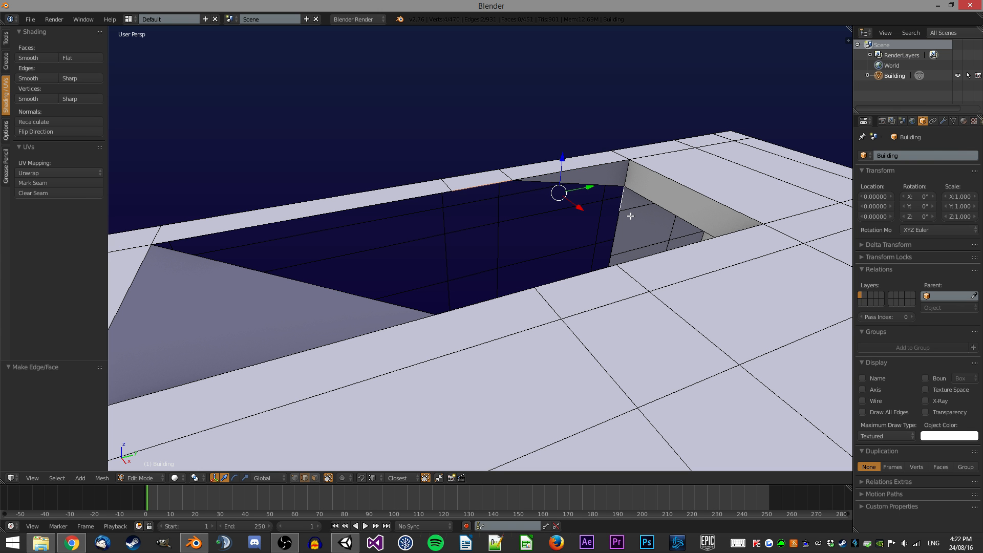
{"action": "key", "text": "f"}
{"action": "right_click", "coordinate": [446, 200]}
{"action": "key", "text": "f"}
{"action": "middle_click_drag", "start_coordinate": [622, 227], "coordinate": [556, 249]}
{"action": "right_click", "coordinate": [619, 255], "text": "shift"}
{"action": "key", "text": "f"}
{"action": "right_click", "coordinate": [609, 300]}
{"action": "right_click", "coordinate": [596, 291], "text": "shift"}
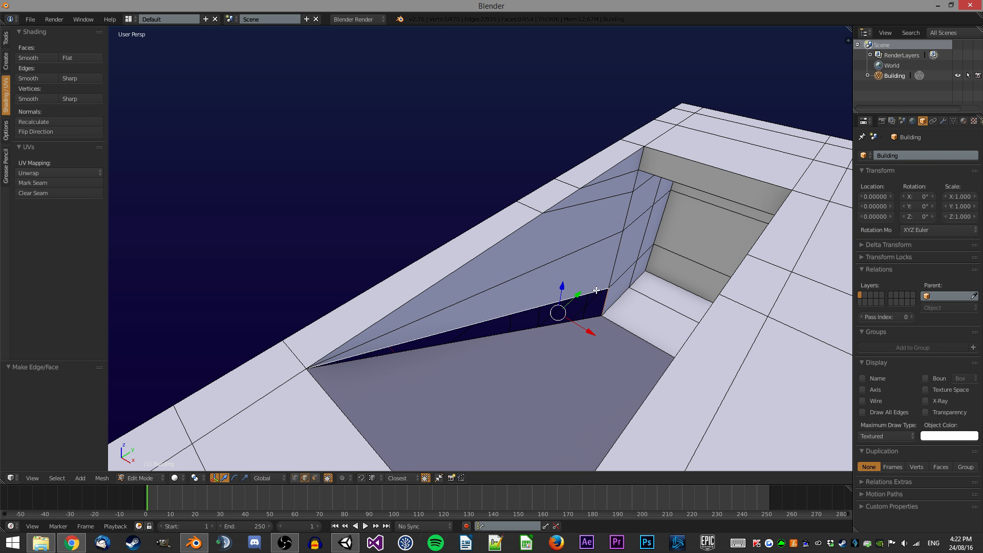
{"action": "key", "text": "f"}
{"action": "key", "text": "a"}
{"action": "middle_click_drag", "start_coordinate": [596, 220], "coordinate": [506, 225]}
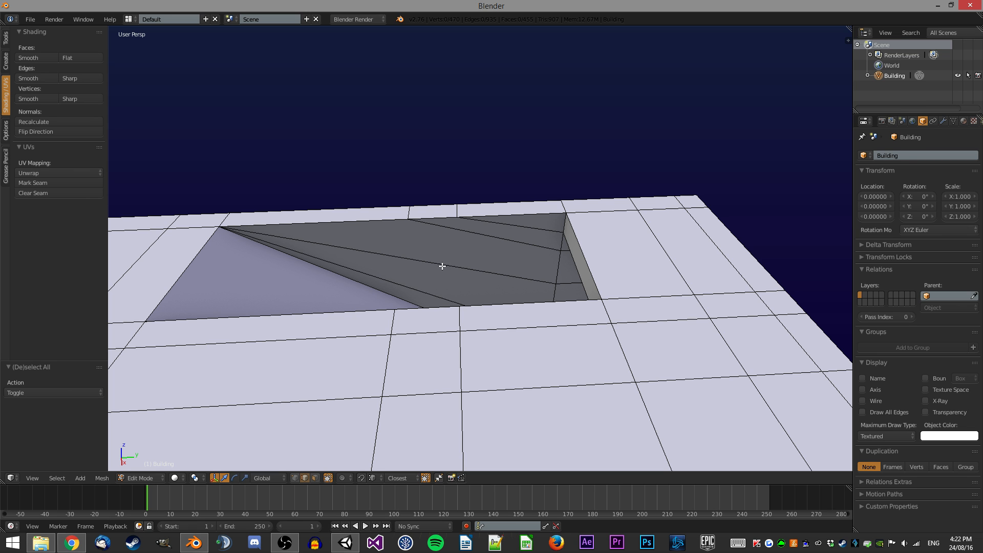
Undo the new faces made in the opening.
{"action": "key", "text": "ctrl+z"}
{"action": "key", "text": "ctrl+z"}
{"action": "key", "text": "ctrl+z"}
{"action": "key", "text": "ctrl+z"}
{"action": "key", "text": "ctrl+z"}
{"action": "key", "text": "ctrl+z"}
{"action": "key", "text": "ctrl+z"}
{"action": "key", "text": "ctrl+z"}
{"action": "key", "text": "ctrl+z"}
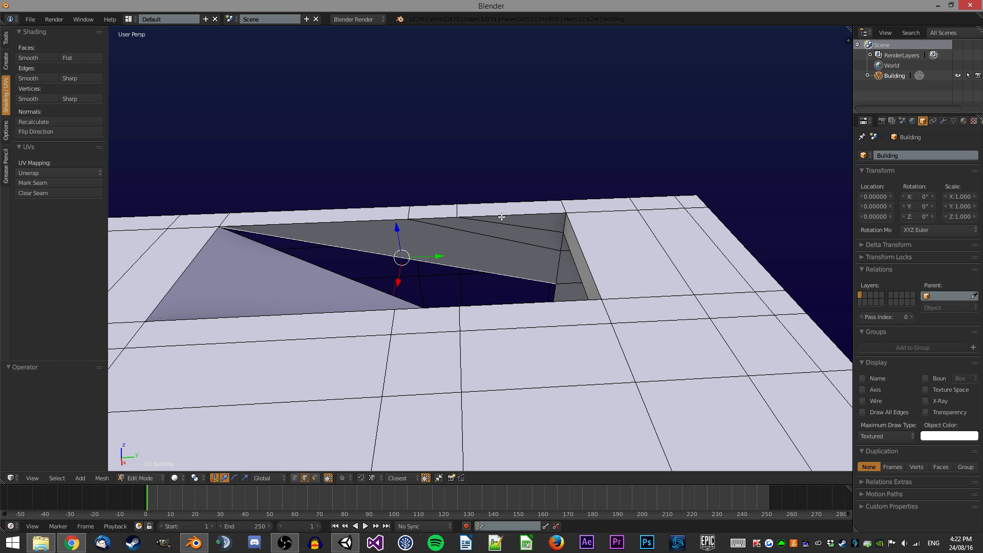
{"action": "key", "text": "ctrl+z"}
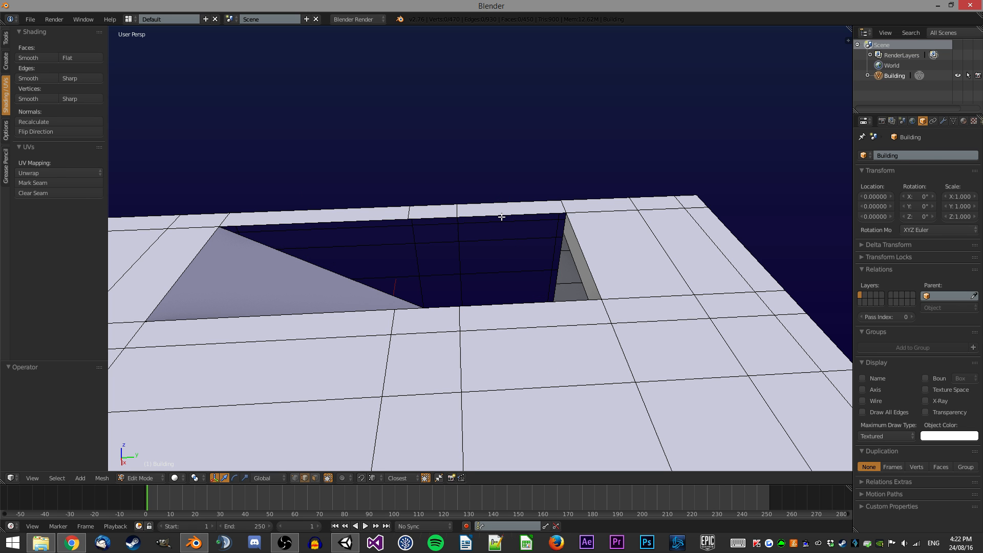
{"action": "key", "text": "ctrl+z"}
{"action": "key", "text": "ctrl+z"}
{"action": "key", "text": "ctrl+z"}
{"action": "key", "text": "ctrl+z"}
{"action": "key", "text": "ctrl+z"}
{"action": "key", "text": "ctrl+z"}
Inspect the building's roof and openings from several angles.
{"action": "key", "text": "a"}
{"action": "middle_click_drag", "start_coordinate": [477, 221], "coordinate": [556, 189]}
{"action": "scroll", "coordinate": [510, 196], "scroll_direction": "up", "scroll_amount": 4}
{"action": "scroll", "coordinate": [512, 225], "scroll_direction": "up", "scroll_amount": 1}
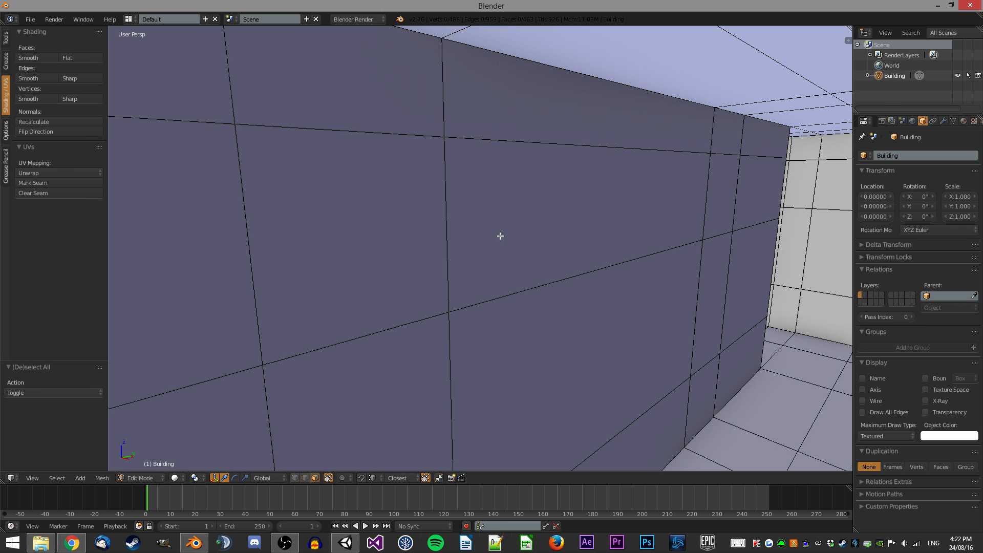
{"action": "scroll", "coordinate": [512, 225], "scroll_direction": "down", "scroll_amount": 5}
{"action": "middle_click_drag", "start_coordinate": [506, 220], "coordinate": [449, 219]}
{"action": "scroll", "coordinate": [544, 307], "scroll_direction": "down", "scroll_amount": 5}
{"action": "middle_click_drag", "start_coordinate": [405, 183], "coordinate": [356, 162]}
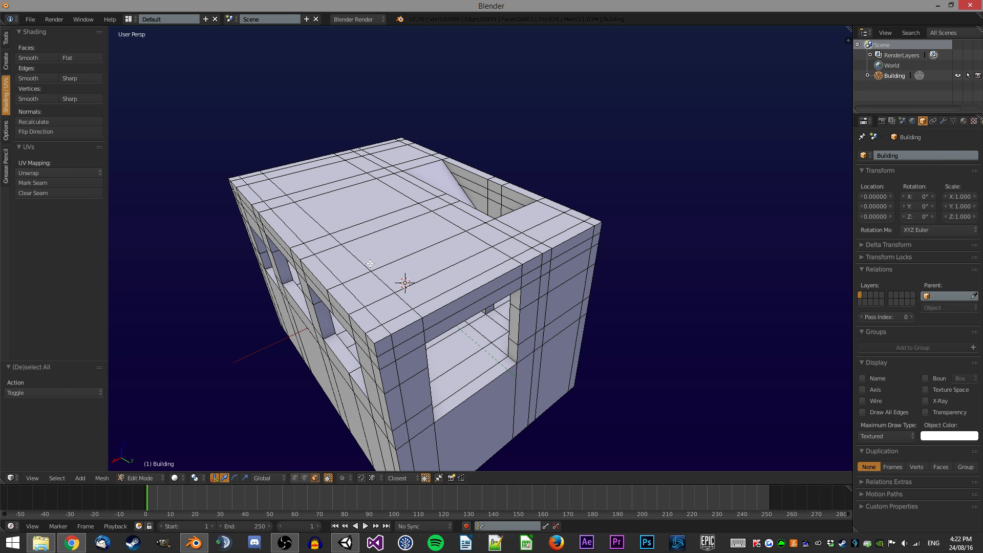
{"action": "middle_click_drag", "start_coordinate": [391, 191], "coordinate": [400, 167]}
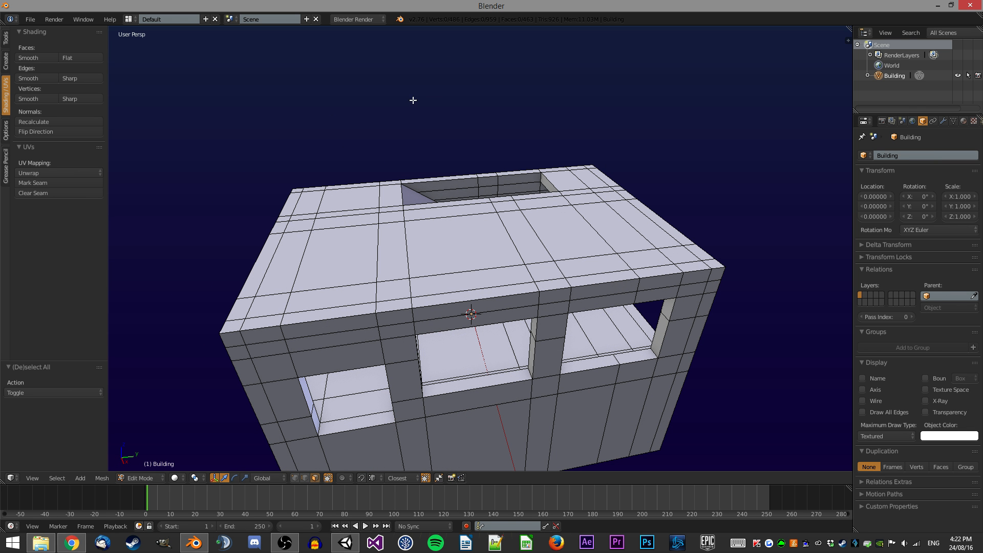
{"action": "middle_click_drag", "start_coordinate": [462, 196], "coordinate": [414, 247]}
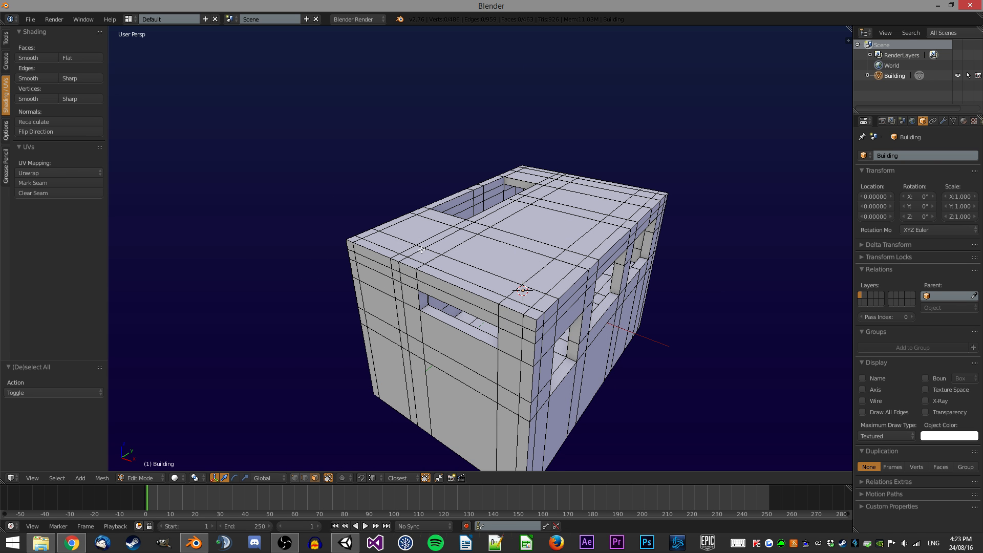
Select the edges around the outer roof rim and extrude them 1 unit up.
{"action": "right_click", "coordinate": [353, 242], "text": "ctrl"}
{"action": "middle_click_drag", "start_coordinate": [353, 243], "coordinate": [516, 236]}
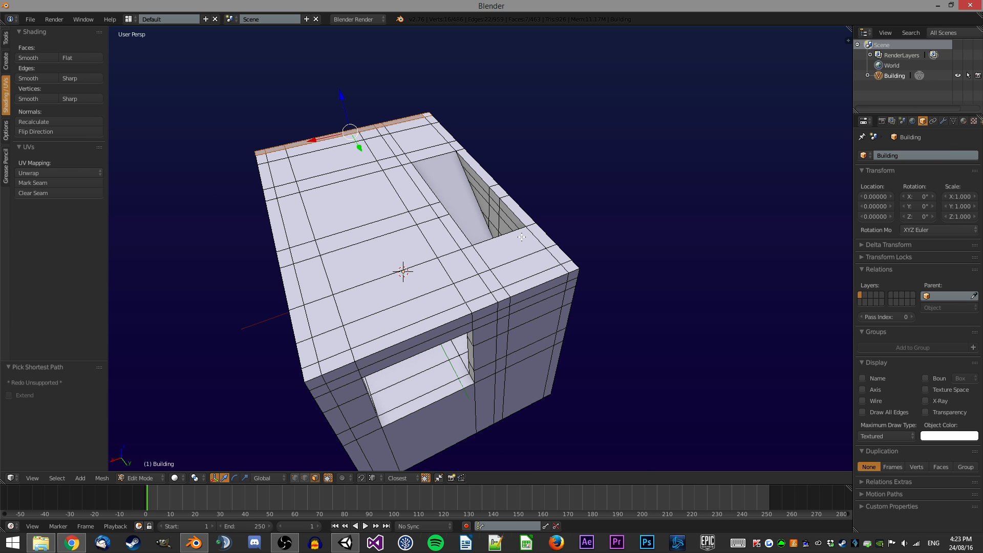
{"action": "right_click", "coordinate": [572, 266], "text": "ctrl"}
{"action": "right_click", "coordinate": [311, 374], "text": "ctrl"}
{"action": "right_click", "coordinate": [258, 160], "text": "ctrl"}
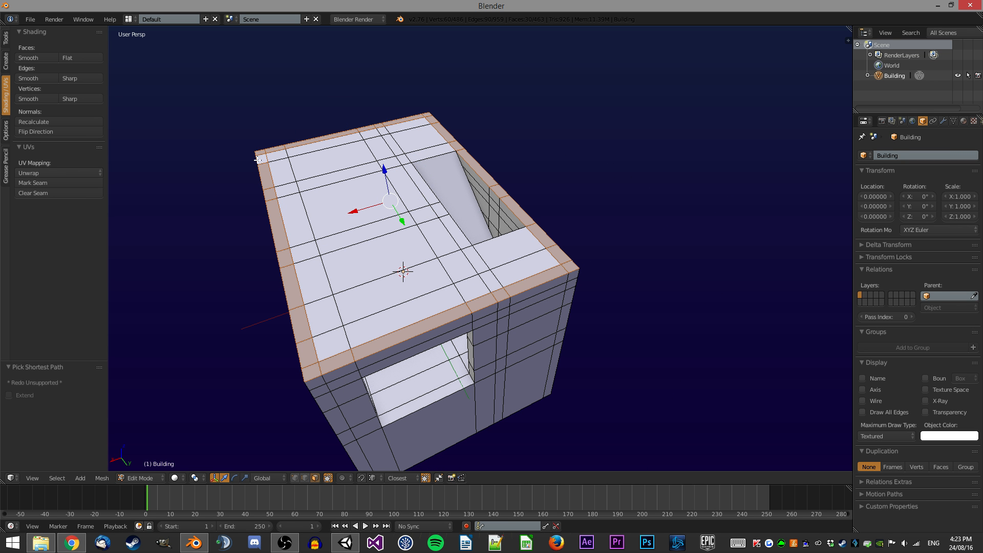
{"action": "middle_click_drag", "start_coordinate": [394, 155], "coordinate": [400, 231]}
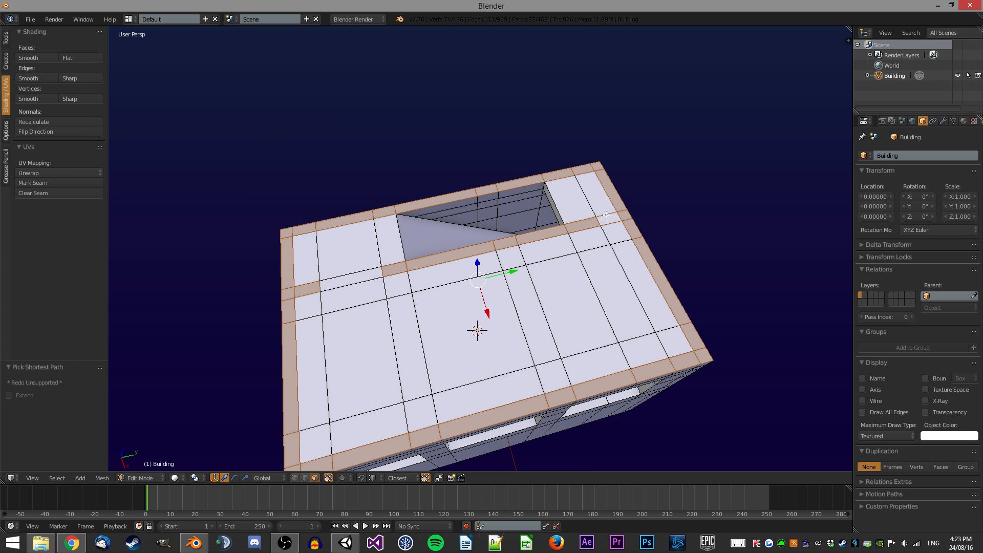
{"action": "middle_click_drag", "start_coordinate": [574, 201], "coordinate": [540, 217]}
{"action": "middle_click_drag", "start_coordinate": [570, 267], "coordinate": [592, 197]}
{"action": "scroll", "coordinate": [592, 233], "scroll_direction": "down", "scroll_amount": 3}
{"action": "middle_click_drag", "start_coordinate": [591, 233], "coordinate": [615, 204]}
{"action": "key", "text": "e"}
{"action": "key", "text": "1"}
{"action": "key", "text": "Return"}
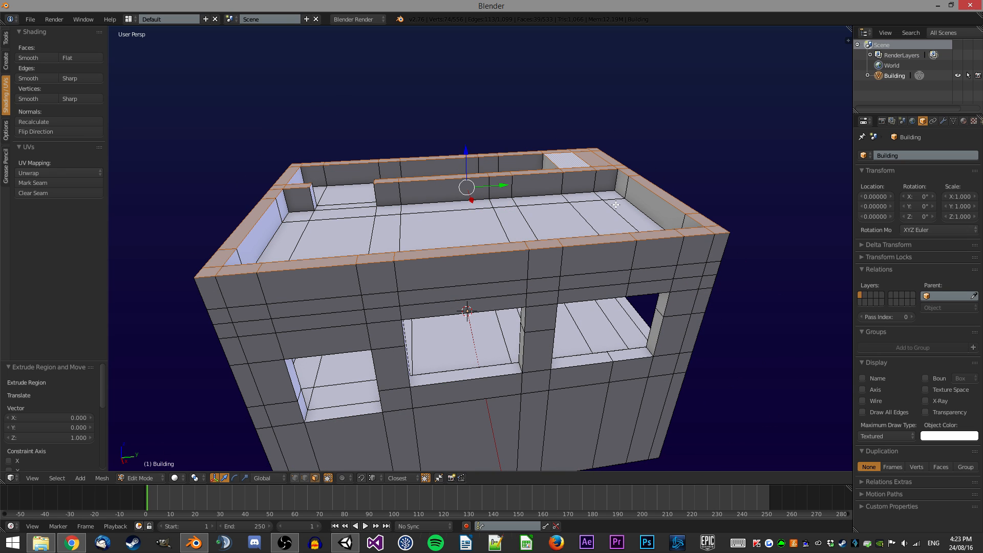
Select the top edges of the back rim wall and extrude them 1.75 units up.
{"action": "middle_click_drag", "start_coordinate": [539, 196], "coordinate": [443, 202]}
{"action": "middle_click_drag", "start_coordinate": [398, 174], "coordinate": [433, 370]}
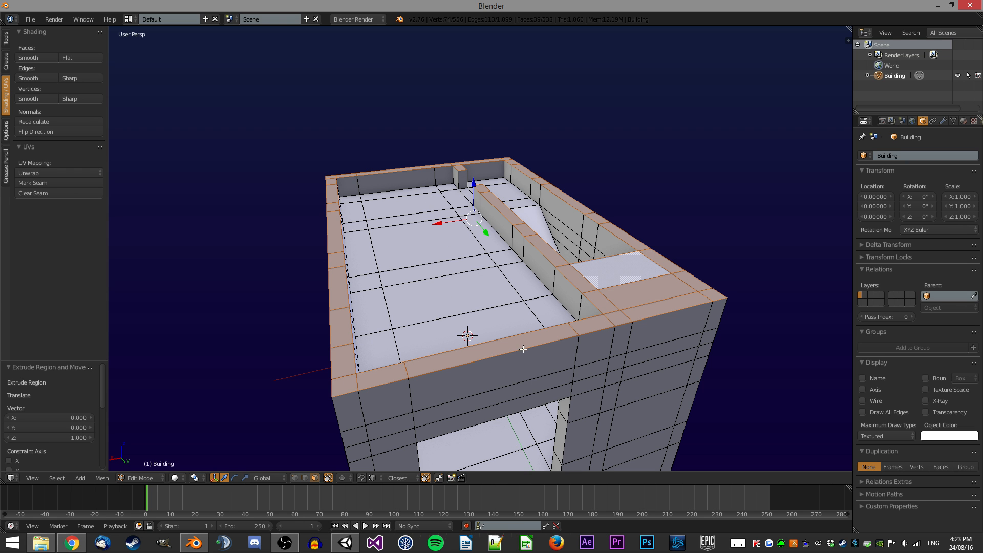
{"action": "middle_click_drag", "start_coordinate": [531, 272], "coordinate": [479, 208]}
{"action": "scroll", "coordinate": [455, 245], "scroll_direction": "up", "scroll_amount": 2}
{"action": "right_click", "coordinate": [328, 247]}
{"action": "middle_click_drag", "start_coordinate": [328, 246], "coordinate": [551, 267]}
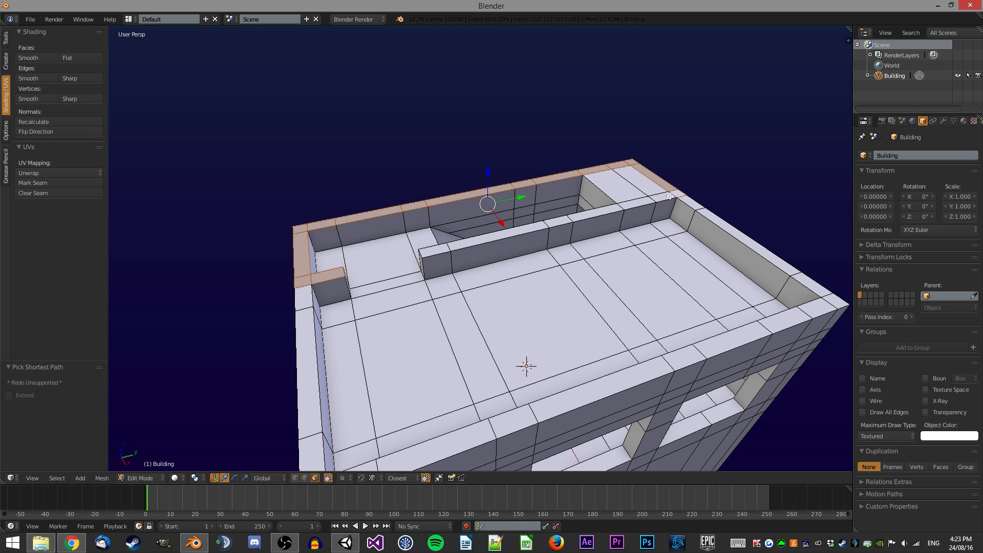
{"action": "middle_click_drag", "start_coordinate": [646, 180], "coordinate": [549, 191]}
{"action": "type", "text": "e1.75"}
{"action": "key", "text": "Return"}
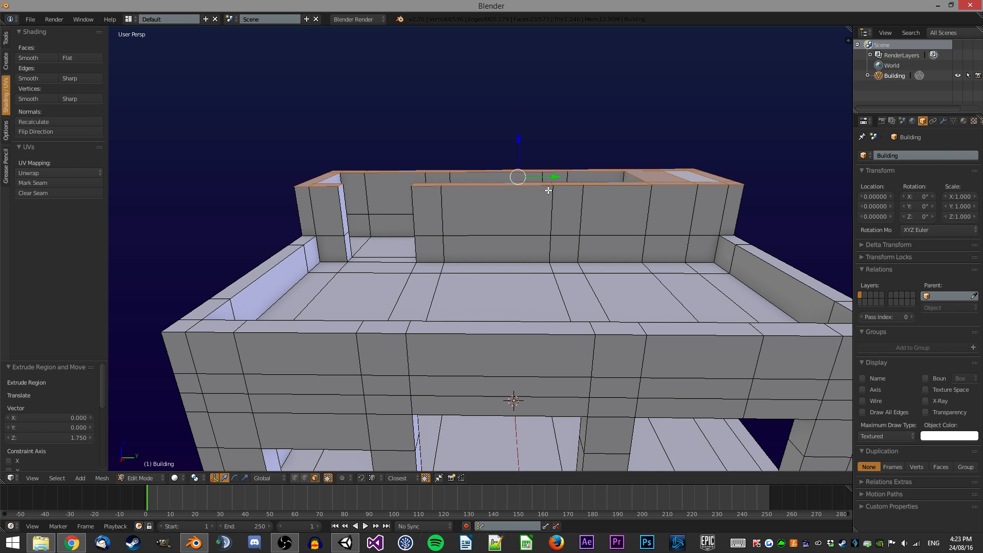
Select a face at the raised back wall's corner and flip its normals.
{"action": "middle_click_drag", "start_coordinate": [402, 175], "coordinate": [348, 165]}
{"action": "key", "text": "ctrl+Tab"}
{"action": "left_click", "coordinate": [347, 162]}
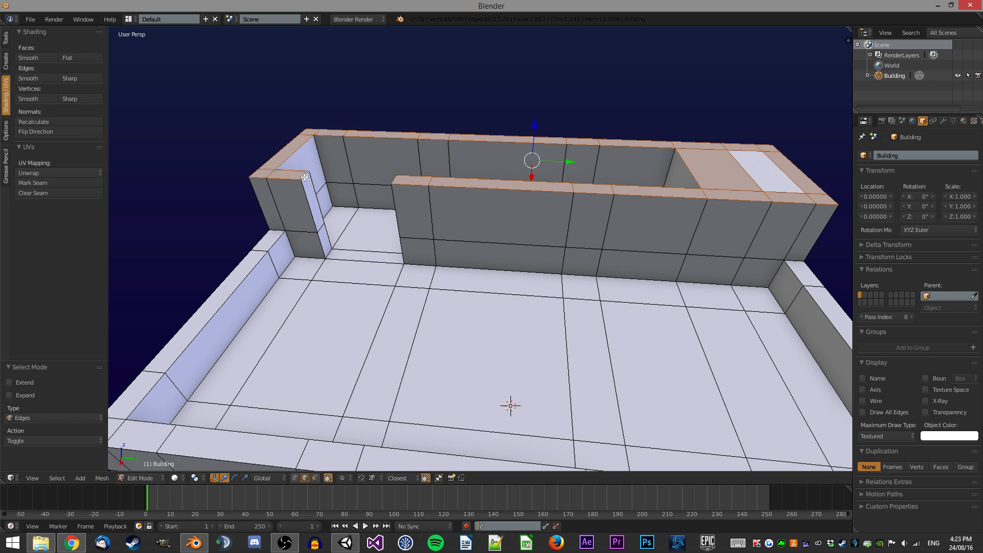
{"action": "right_click", "coordinate": [306, 176]}
{"action": "key", "text": "ctrl+f"}
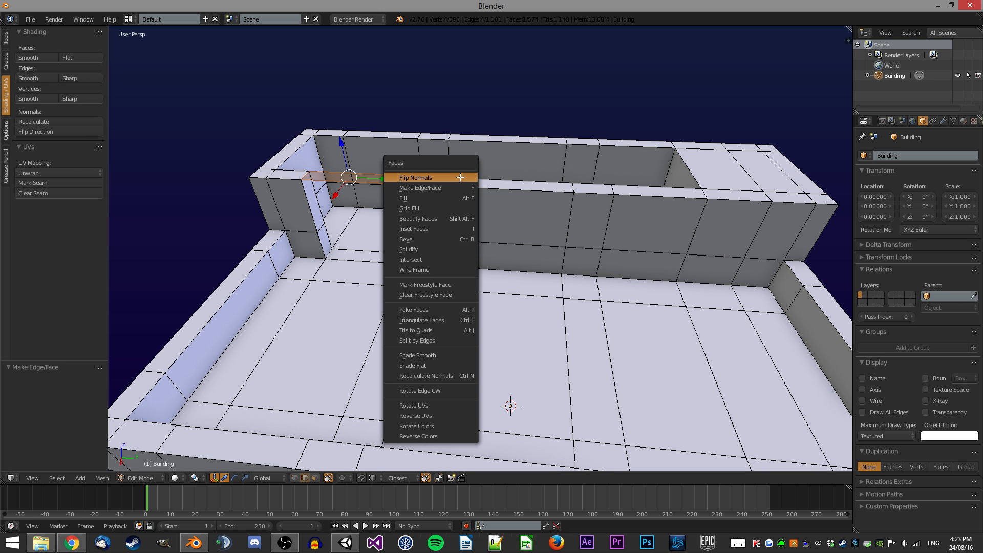
{"action": "left_click", "coordinate": [461, 200]}
Select the linked flat faces on top of the raised walls and delete them.
{"action": "key", "text": "ctrl+Tab"}
{"action": "left_click", "coordinate": [468, 211]}
{"action": "middle_click_drag", "start_coordinate": [469, 211], "coordinate": [484, 171]}
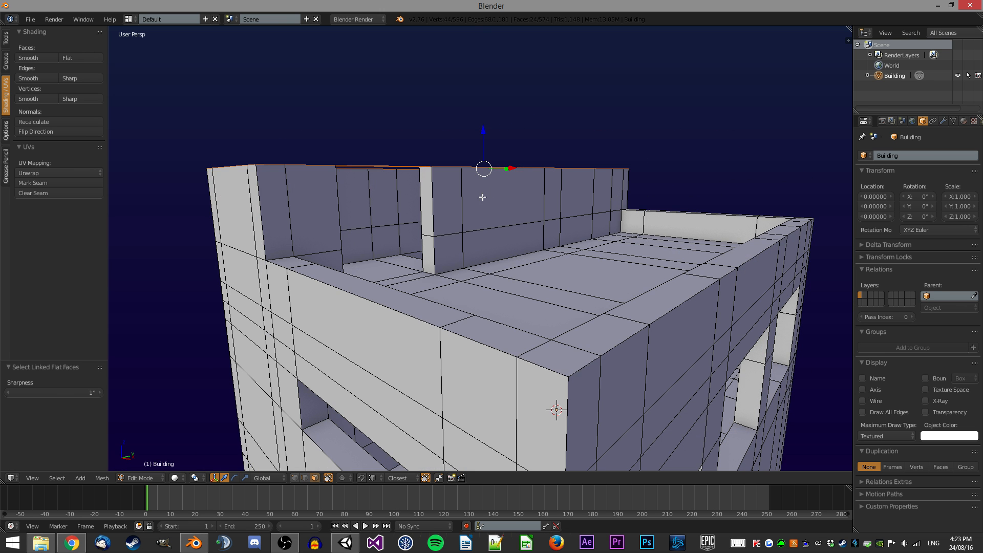
{"action": "scroll", "coordinate": [484, 171], "scroll_direction": "down", "scroll_amount": 4}
{"action": "scroll", "coordinate": [507, 185], "scroll_direction": "up", "scroll_amount": 1}
{"action": "key", "text": "2"}
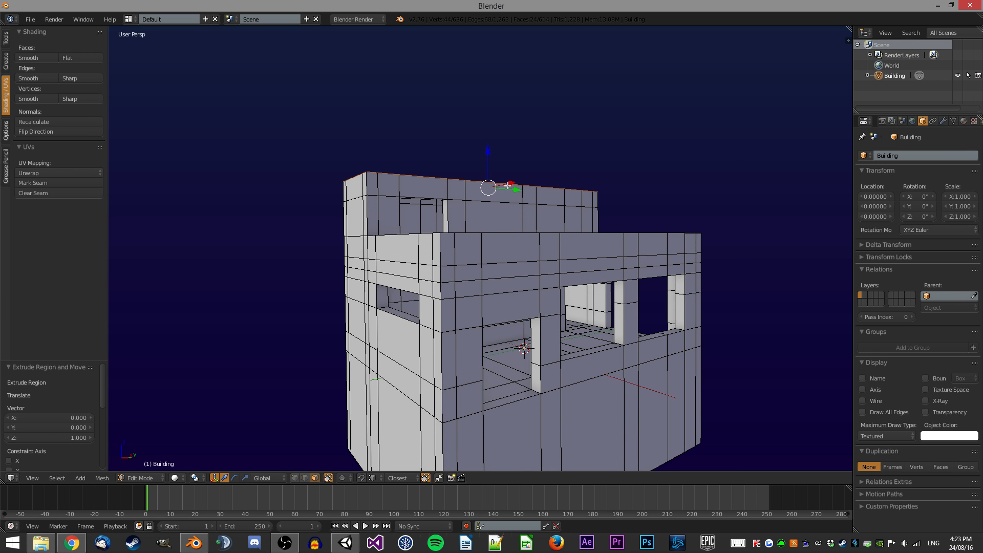
{"action": "scroll", "coordinate": [492, 174], "scroll_direction": "up", "scroll_amount": 4}
{"action": "key", "text": "f"}
{"action": "middle_click_drag", "start_coordinate": [446, 140], "coordinate": [562, 178]}
{"action": "key", "text": "ctrl+Tab"}
{"action": "left_click", "coordinate": [435, 190]}
{"action": "key", "text": "ctrl+shift+alt+f"}
{"action": "type", "text": "0.5"}
{"action": "key", "text": "Return"}
{"action": "key", "text": "x"}
{"action": "left_click", "coordinate": [562, 178]}
Select the top of the raised back wall and flip the normals of its faces.
{"action": "middle_click_drag", "start_coordinate": [494, 163], "coordinate": [509, 151]}
{"action": "scroll", "coordinate": [509, 151], "scroll_direction": "up", "scroll_amount": 1}
{"action": "key", "text": "ctrl+Tab"}
{"action": "left_click", "coordinate": [484, 140]}
{"action": "key", "text": "ctrl+f"}
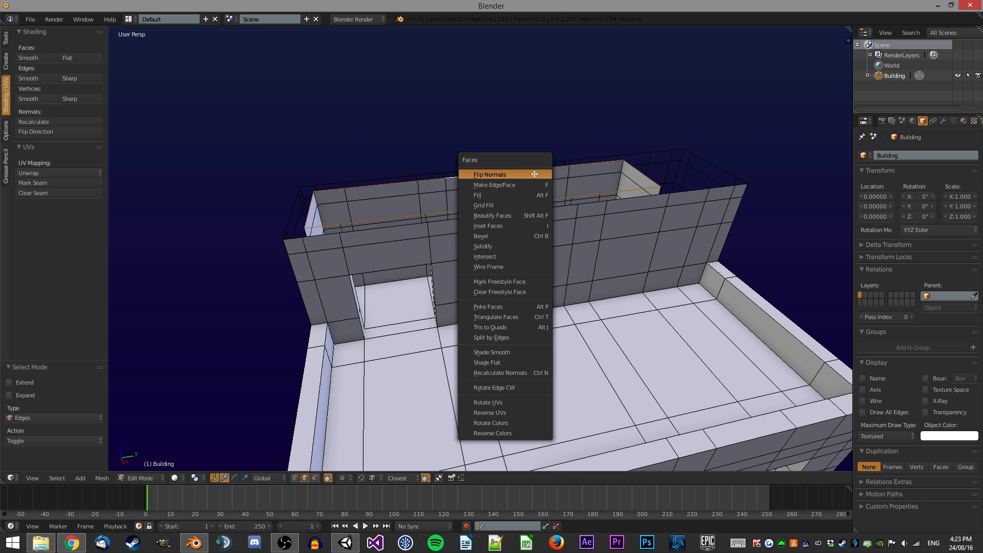
{"action": "left_click", "coordinate": [528, 205]}
Inspect the raised walls up close in Object Mode, then return to Edit Mode.
{"action": "middle_click_drag", "start_coordinate": [512, 198], "coordinate": [614, 134]}
{"action": "scroll", "coordinate": [577, 226], "scroll_direction": "up", "scroll_amount": 4}
{"action": "key", "text": "Tab"}
{"action": "middle_click_drag", "start_coordinate": [580, 174], "coordinate": [605, 328]}
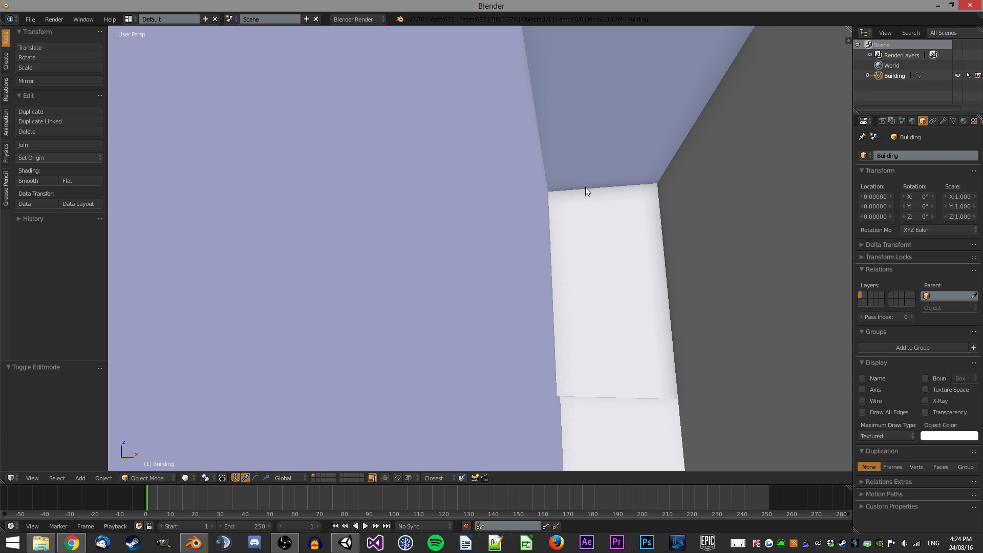
{"action": "middle_click_drag", "start_coordinate": [578, 205], "coordinate": [614, 295]}
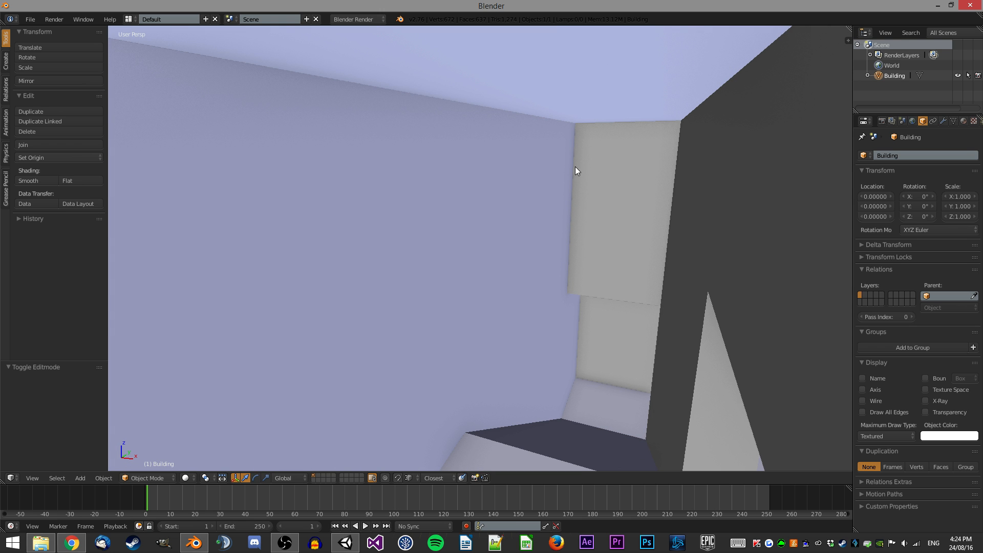
{"action": "middle_click_drag", "start_coordinate": [551, 202], "coordinate": [481, 217]}
{"action": "key", "text": "Tab"}
{"action": "key", "text": "ctrl+Tab"}
{"action": "left_click", "coordinate": [466, 259]}
{"action": "key", "text": "a"}
{"action": "mouse_move", "coordinate": [466, 259]}
{"action": "middle_mouse_down"}
{"action": "mouse_move", "coordinate": [461, 247]}
{"action": "mouse_move", "coordinate": [428, 260]}
{"action": "mouse_move", "coordinate": [400, 237]}
{"action": "mouse_move", "coordinate": [491, 213]}
{"action": "mouse_move", "coordinate": [418, 207]}
{"action": "mouse_move", "coordinate": [481, 250]}
{"action": "middle_mouse_up"}
{"action": "scroll", "coordinate": [419, 206], "scroll_direction": "down", "scroll_amount": 4}
{"action": "scroll", "coordinate": [419, 206], "scroll_direction": "up", "scroll_amount": 2}
{"action": "scroll", "coordinate": [437, 225], "scroll_direction": "up", "scroll_amount": 1}
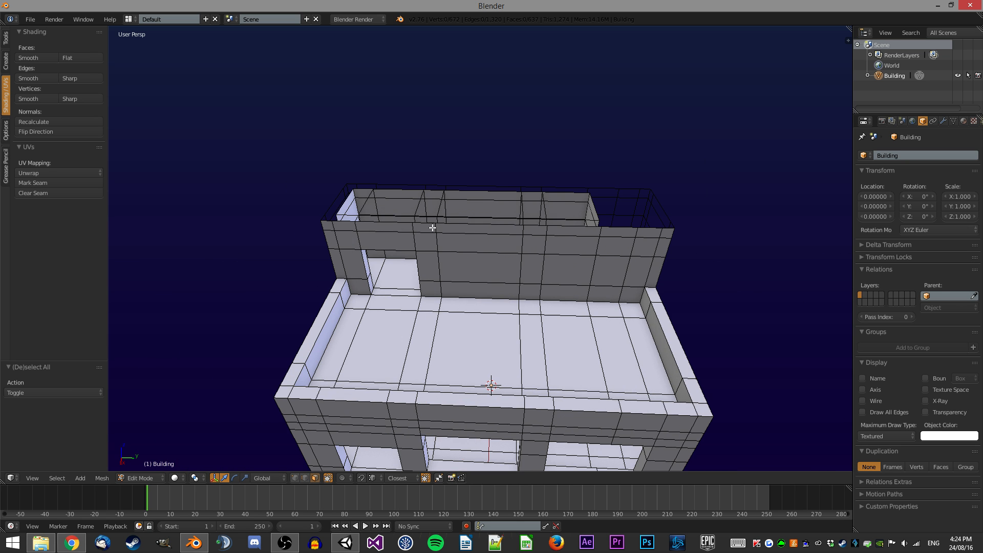
Select the top edges of the raised inner wall and extrude them 2 units up along Z.
{"action": "middle_click_drag", "start_coordinate": [388, 218], "coordinate": [388, 205]}
{"action": "key", "text": "ctrl+Tab"}
{"action": "left_click", "coordinate": [362, 194]}
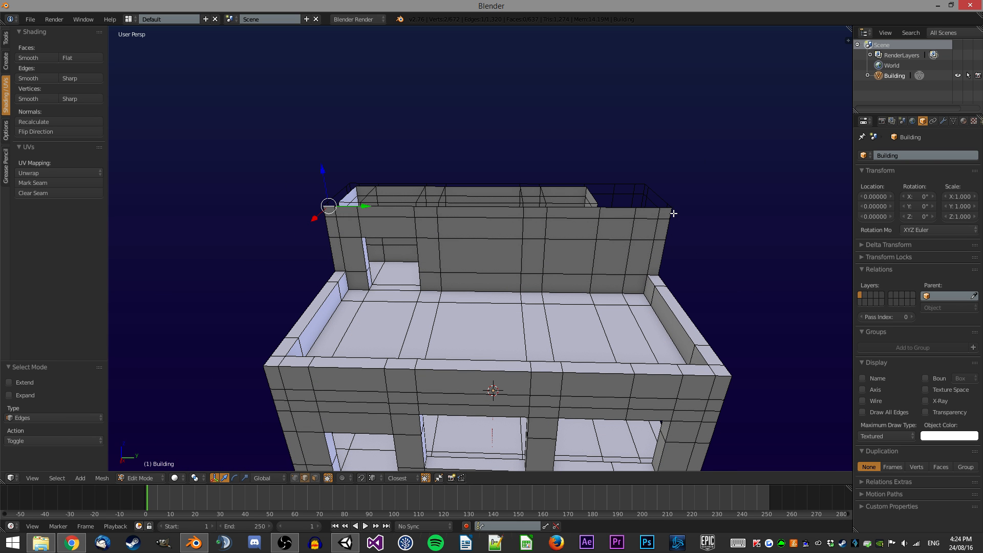
{"action": "middle_click_drag", "start_coordinate": [644, 201], "coordinate": [314, 246]}
{"action": "middle_click_drag", "start_coordinate": [628, 185], "coordinate": [502, 210]}
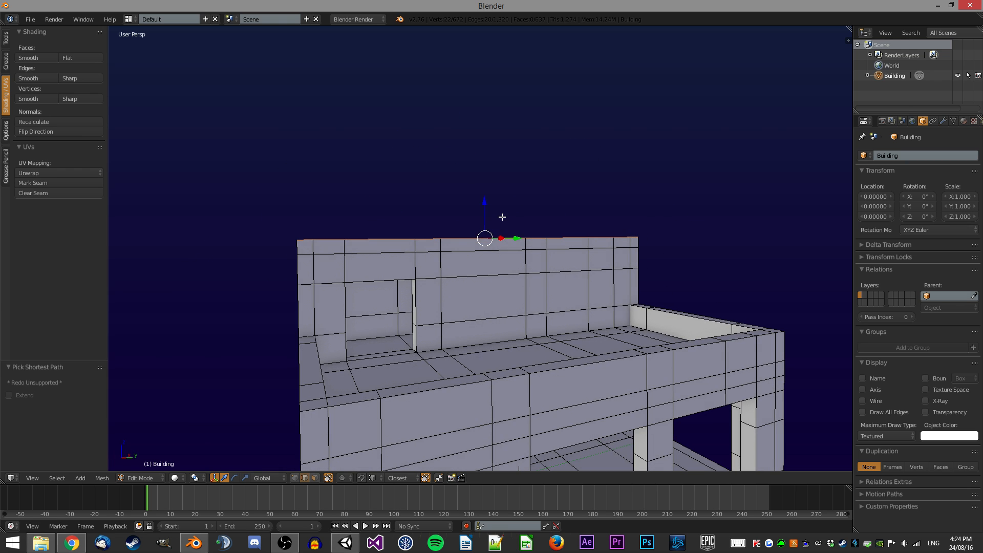
{"action": "key", "text": "e"}
{"action": "key", "text": "z"}
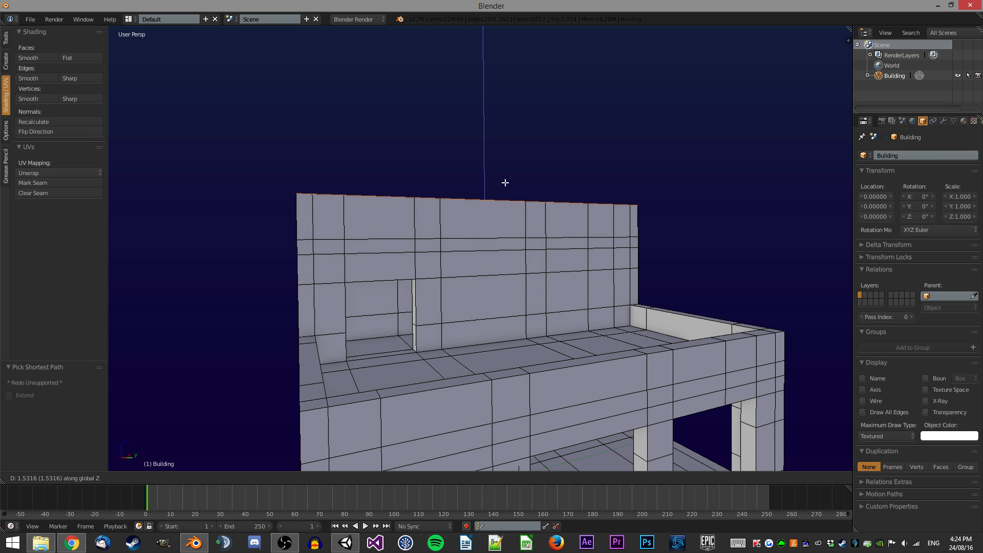
{"action": "key", "text": "2"}
{"action": "key", "text": "Return"}
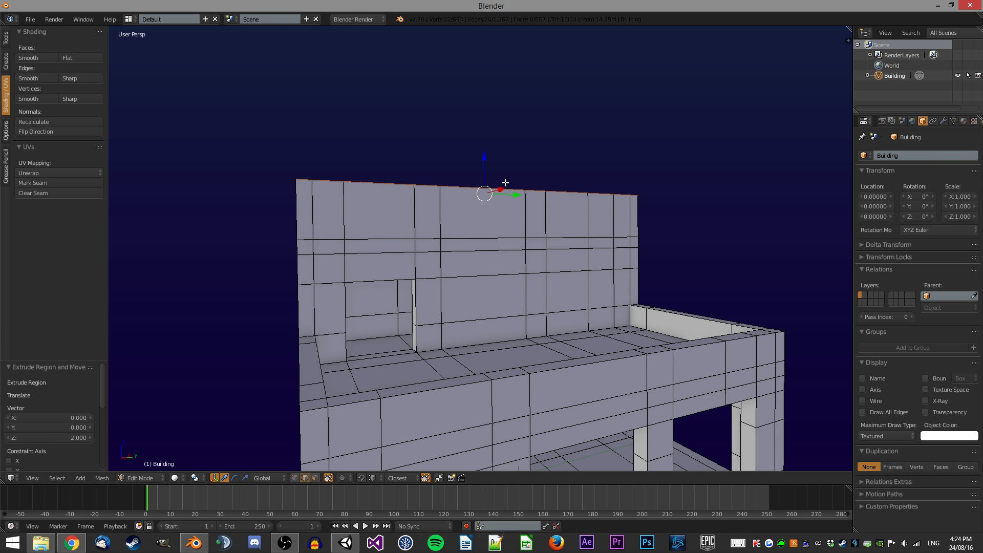
{"action": "mouse_move", "coordinate": [515, 182]}
{"action": "middle_mouse_down"}
{"action": "mouse_move", "coordinate": [548, 200]}
{"action": "mouse_move", "coordinate": [575, 158]}
{"action": "mouse_move", "coordinate": [499, 183]}
{"action": "middle_mouse_up"}
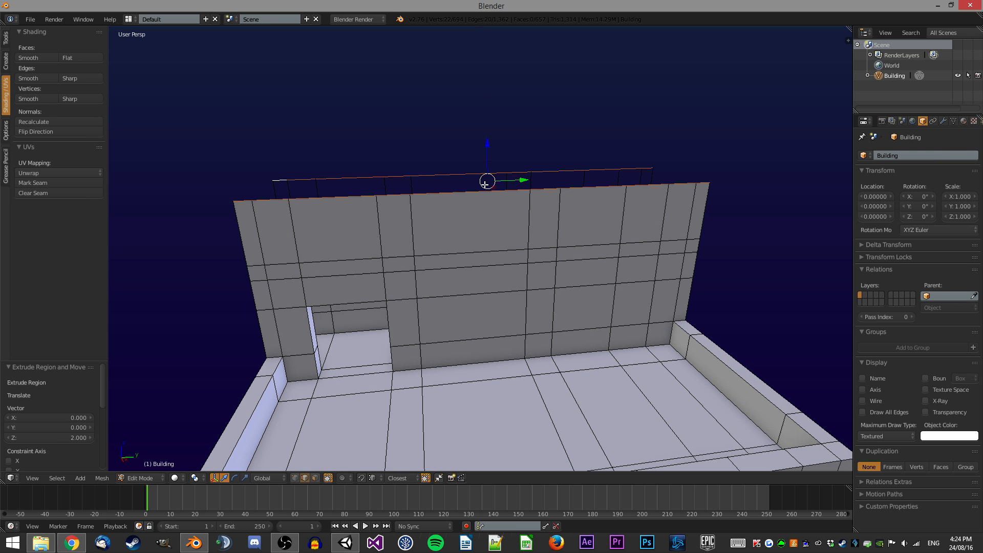
Scale the selected top edges of the raised wall to 0 along Y to form a gable peak.
{"action": "key", "text": "s"}
{"action": "key", "text": "y"}
{"action": "key", "text": "0"}
{"action": "key", "text": "Return"}
{"action": "middle_click_drag", "start_coordinate": [610, 158], "coordinate": [522, 202]}
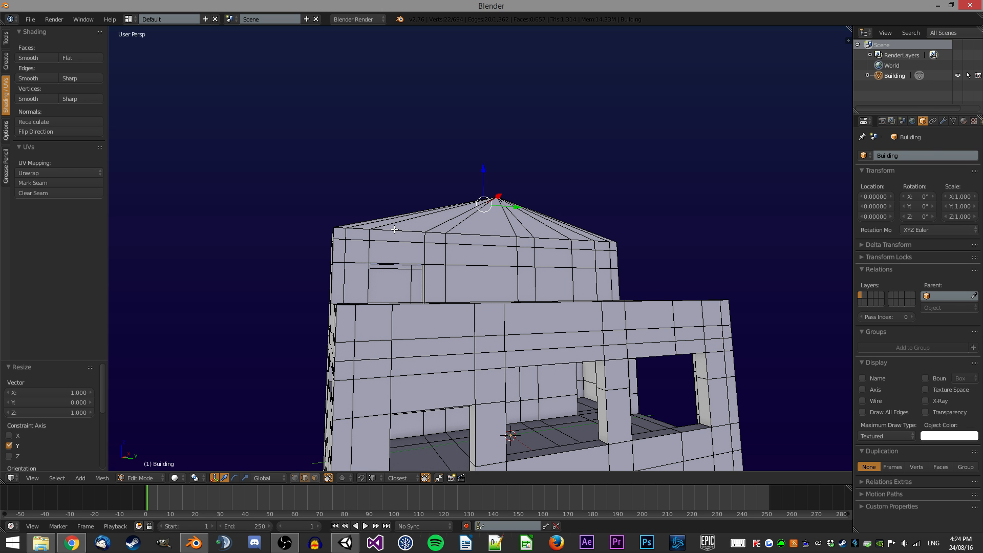
Select the whole mesh, repeat the last used command on it, and return to Object Mode.
{"action": "middle_click_drag", "start_coordinate": [416, 227], "coordinate": [533, 241]}
{"action": "scroll", "coordinate": [534, 241], "scroll_direction": "up", "scroll_amount": 1}
{"action": "key", "text": "a"}
{"action": "key", "text": "a"}
{"action": "key", "text": "space"}
{"action": "key", "text": "Return"}
{"action": "middle_click_drag", "start_coordinate": [560, 196], "coordinate": [588, 193]}
{"action": "key", "text": "Tab"}
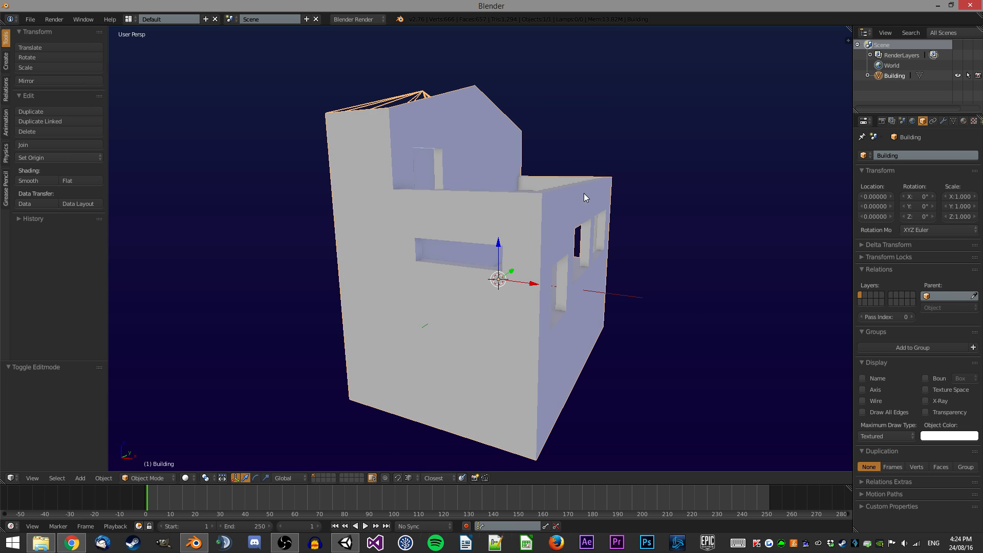
Add a cube primitive at the origin and enter its Edit Mode.
{"action": "scroll", "coordinate": [500, 227], "scroll_direction": "up", "scroll_amount": 2}
{"action": "middle_click_drag", "start_coordinate": [500, 227], "coordinate": [445, 205]}
{"action": "scroll", "coordinate": [463, 209], "scroll_direction": "down", "scroll_amount": 5}
{"action": "scroll", "coordinate": [470, 175], "scroll_direction": "down", "scroll_amount": 4}
{"action": "scroll", "coordinate": [468, 180], "scroll_direction": "up", "scroll_amount": 4}
{"action": "key", "text": "a"}
{"action": "left_click", "coordinate": [6, 60]}
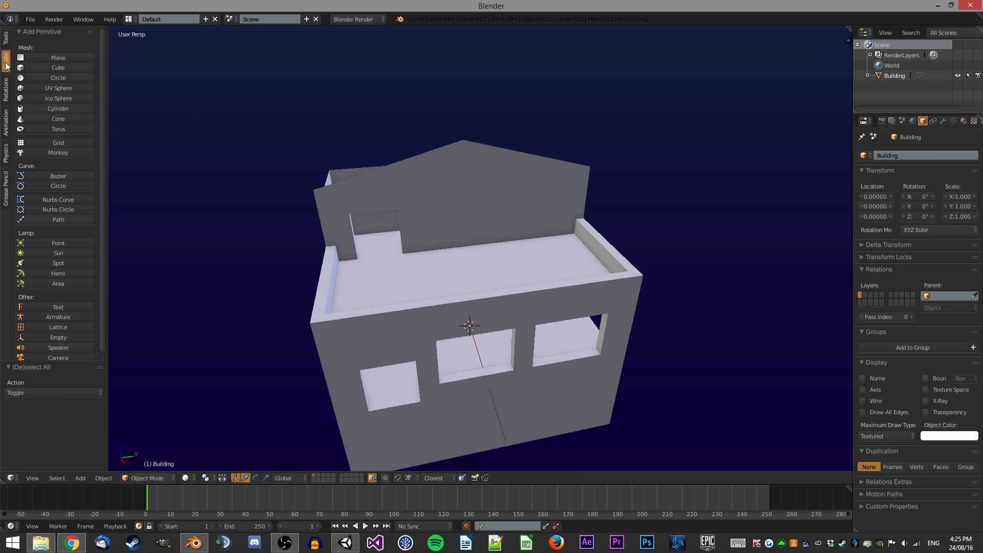
{"action": "left_click", "coordinate": [73, 66]}
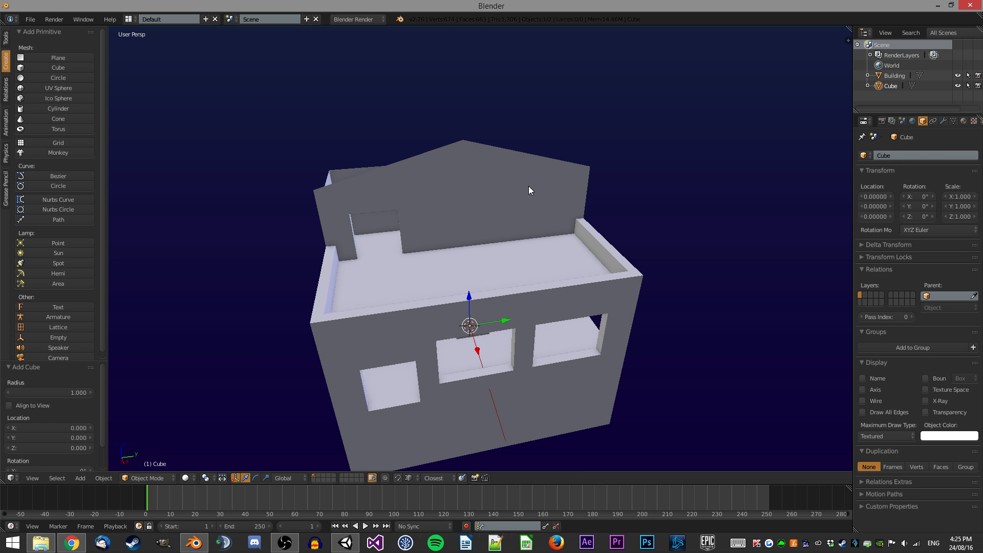
{"action": "middle_click_drag", "start_coordinate": [529, 186], "coordinate": [558, 185]}
{"action": "key", "text": "Tab"}
{"action": "middle_click_drag", "start_coordinate": [544, 223], "coordinate": [544, 239]}
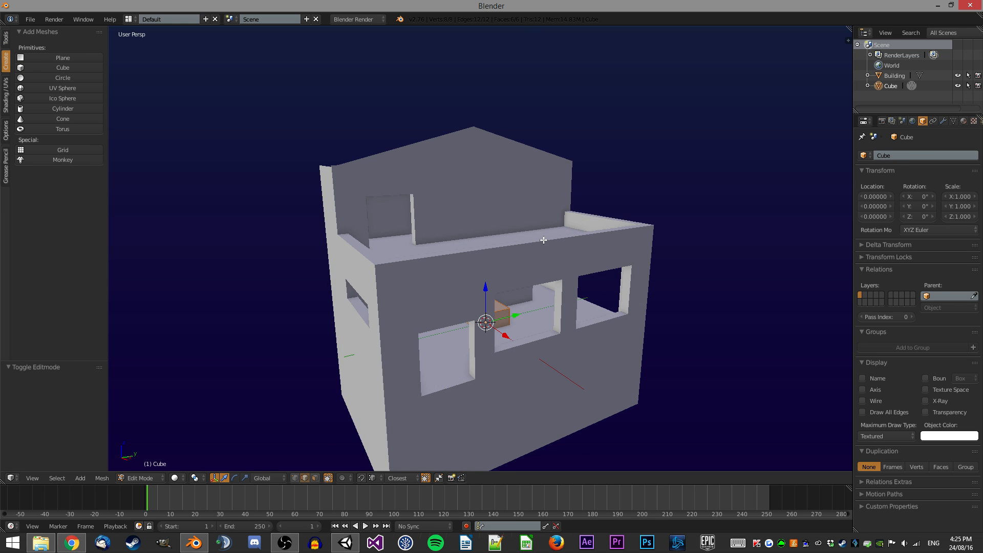
Move the cube up above the gable and shift one of its side faces 1.5 units along negative X.
{"action": "left_click", "coordinate": [466, 39]}
{"action": "middle_click_drag", "start_coordinate": [509, 98], "coordinate": [522, 231], "text": "shift"}
{"action": "scroll", "coordinate": [535, 206], "scroll_direction": "up", "scroll_amount": 1}
{"action": "key", "text": "g"}
{"action": "key", "text": "z"}
{"action": "left_click", "coordinate": [501, 149]}
{"action": "key", "text": "g"}
{"action": "key", "text": "z"}
{"action": "left_click", "coordinate": [505, 234]}
{"action": "key", "text": "g"}
{"action": "key", "text": "x"}
{"action": "left_click", "coordinate": [496, 212]}
{"action": "key", "text": "ctrl+Tab"}
{"action": "left_click", "coordinate": [524, 241]}
{"action": "right_click", "coordinate": [502, 202]}
{"action": "type", "text": "gx-1.5"}
{"action": "key", "text": "Return"}
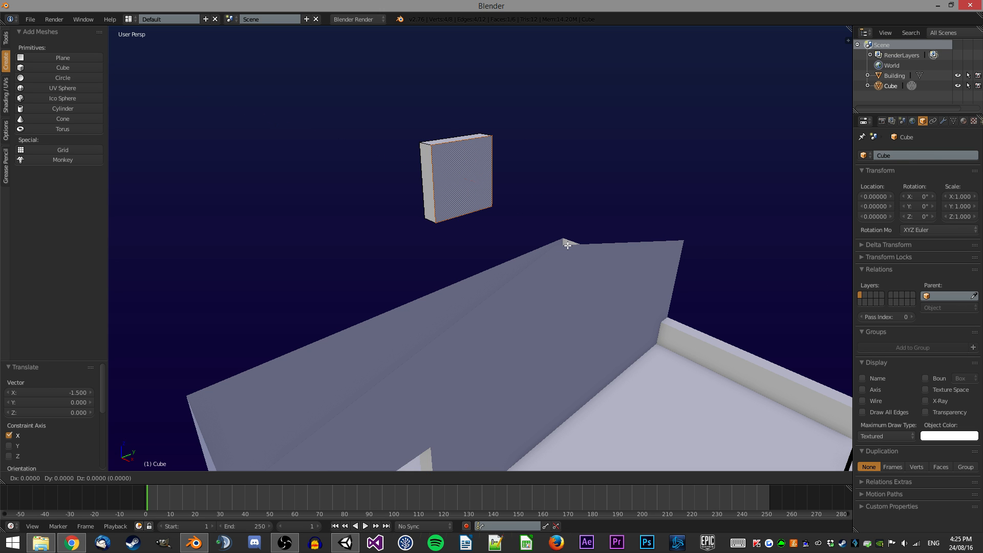
Move the cube's opposite side face 3 units along X to widen it.
{"action": "right_click", "coordinate": [567, 240]}
{"action": "middle_click_drag", "start_coordinate": [567, 240], "coordinate": [535, 235]}
{"action": "type", "text": "gx3"}
{"action": "key", "text": "Return"}
{"action": "key", "text": "a"}
{"action": "key", "text": "a"}
{"action": "middle_click_drag", "start_coordinate": [454, 240], "coordinate": [540, 205]}
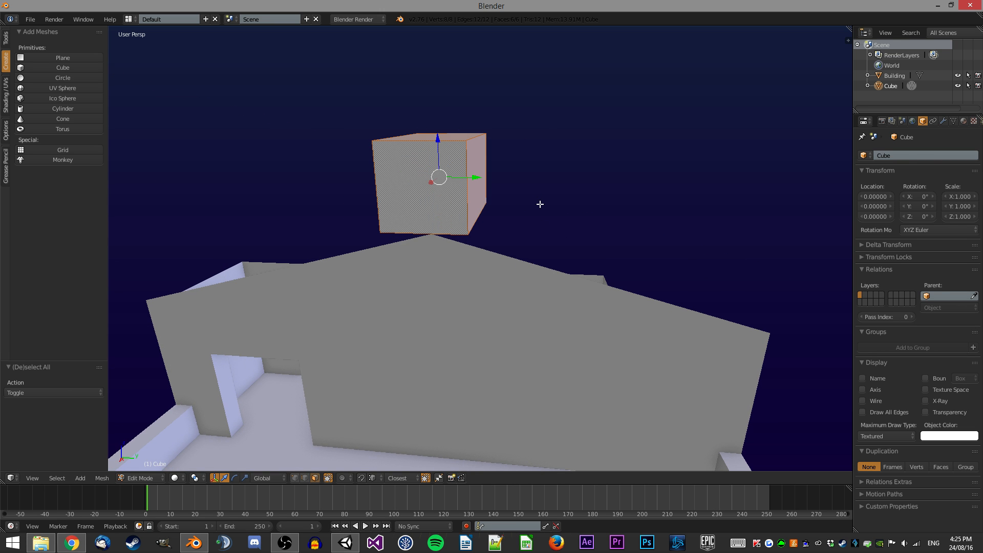
{"action": "type", "text": "1"}
{"action": "key", "text": "Return"}
{"action": "middle_click_drag", "start_coordinate": [484, 183], "coordinate": [499, 185]}
Select the building's gable peak vertex in Edit Mode and move it 7.5 units along Y.
{"action": "key", "text": "Tab"}
{"action": "mouse_move", "coordinate": [472, 246]}
{"action": "middle_mouse_down"}
{"action": "mouse_move", "coordinate": [447, 235]}
{"action": "mouse_move", "coordinate": [476, 251]}
{"action": "middle_mouse_up"}
{"action": "right_click", "coordinate": [476, 251]}
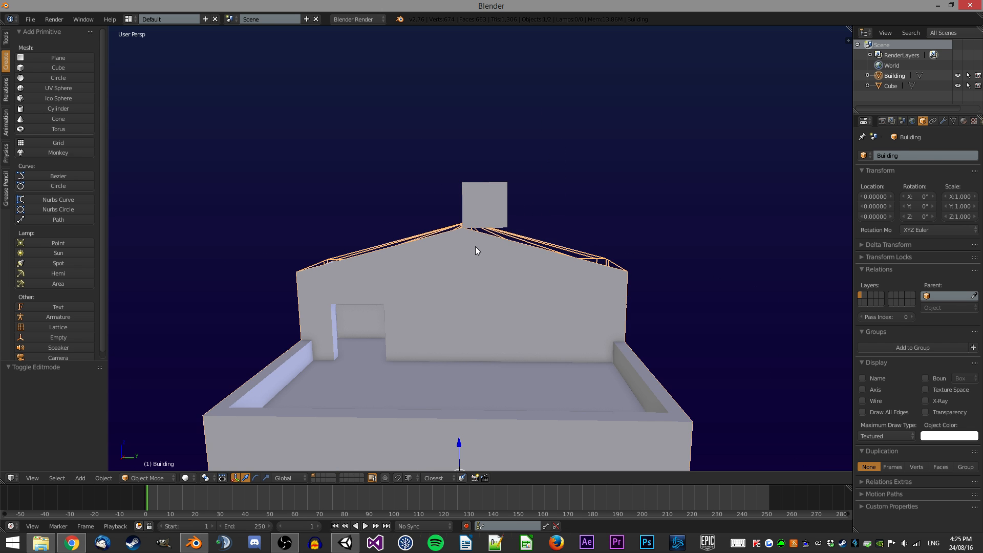
{"action": "key", "text": "Tab"}
{"action": "key", "text": "ctrl+Tab"}
{"action": "left_click", "coordinate": [478, 202]}
{"action": "key", "text": "z"}
{"action": "key", "text": "a"}
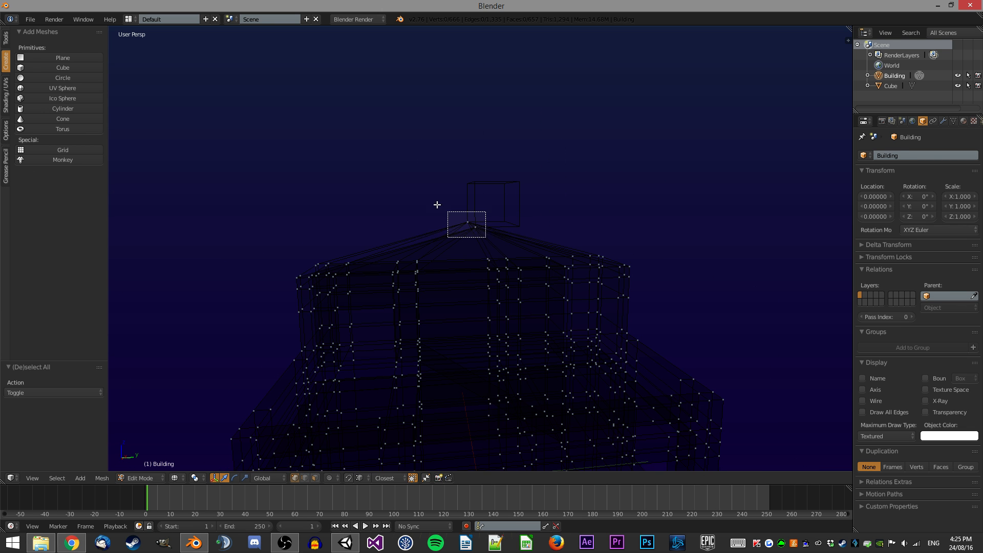
{"action": "key", "text": "z"}
{"action": "right_click", "coordinate": [480, 234]}
{"action": "key", "text": "g"}
{"action": "key", "text": "x"}
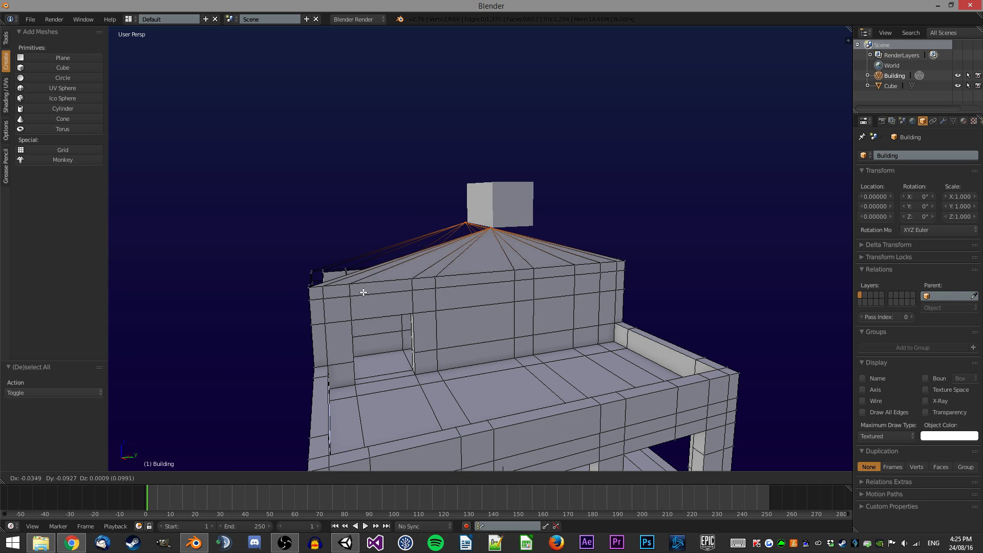
{"action": "key", "text": "y"}
{"action": "left_click", "coordinate": [410, 292]}
{"action": "type", "text": "gy15"}
{"action": "key", "text": "Return"}
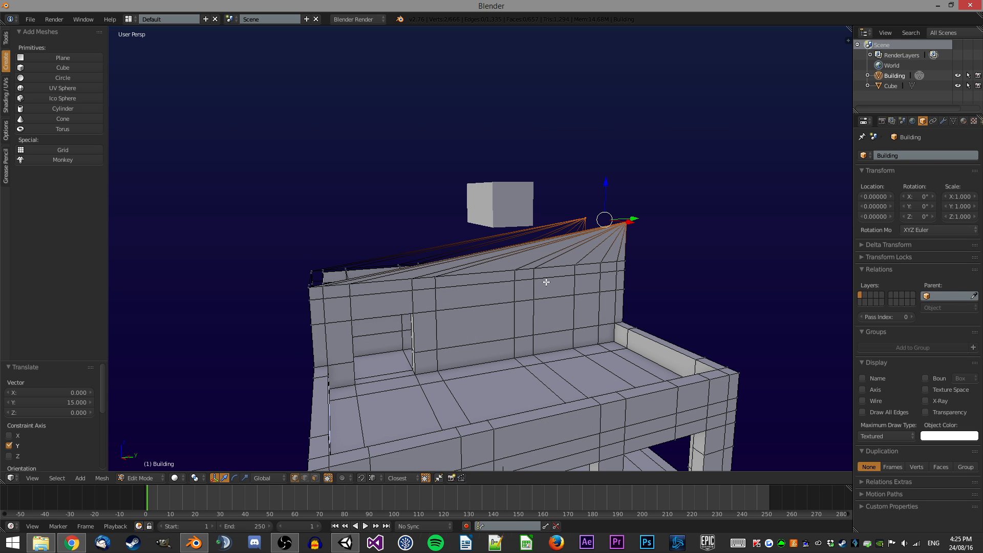
{"action": "type", "text": "2"}
{"action": "key", "text": "Return"}
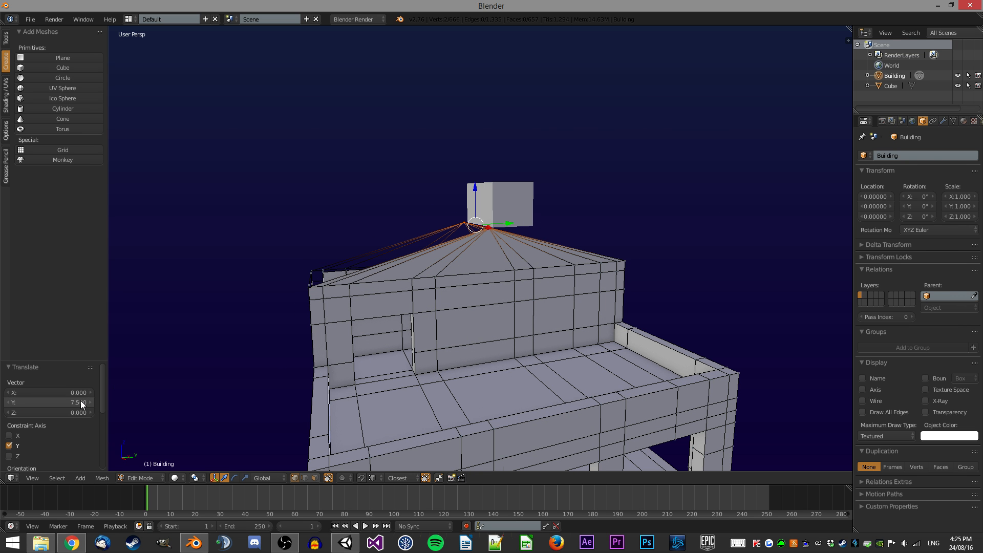
Select the cube and lower its top face 1.5 units along Z to make a thin slab.
{"action": "key", "text": "Tab"}
{"action": "right_click", "coordinate": [504, 194]}
{"action": "key", "text": "Tab"}
{"action": "scroll", "coordinate": [471, 244], "scroll_direction": "up", "scroll_amount": 4}
{"action": "middle_click_drag", "start_coordinate": [514, 177], "coordinate": [450, 233]}
{"action": "key", "text": "g"}
{"action": "key", "text": "y"}
{"action": "left_click", "coordinate": [471, 244]}
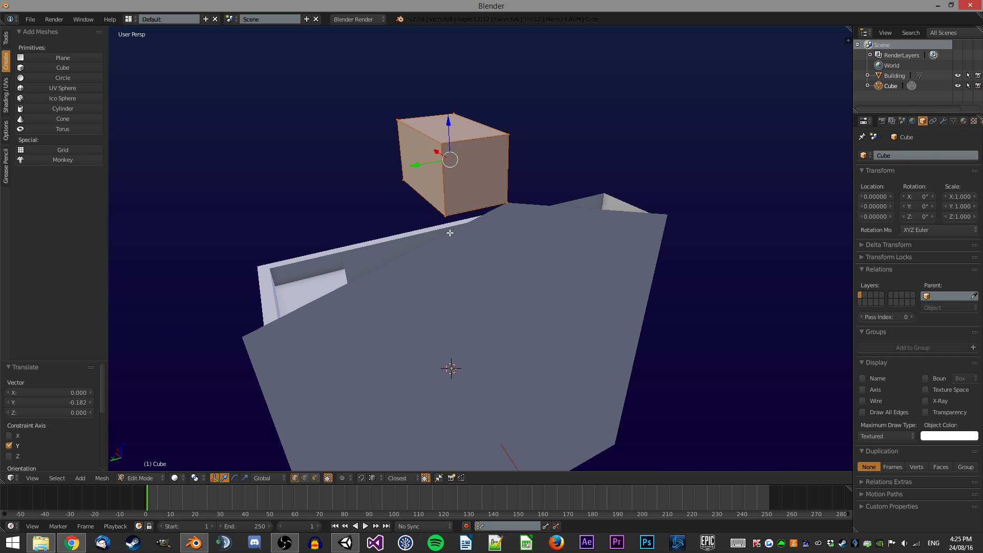
{"action": "left_click", "coordinate": [439, 263]}
{"action": "right_click", "coordinate": [487, 131]}
{"action": "type", "text": "-1.5"}
{"action": "key", "text": "Return"}
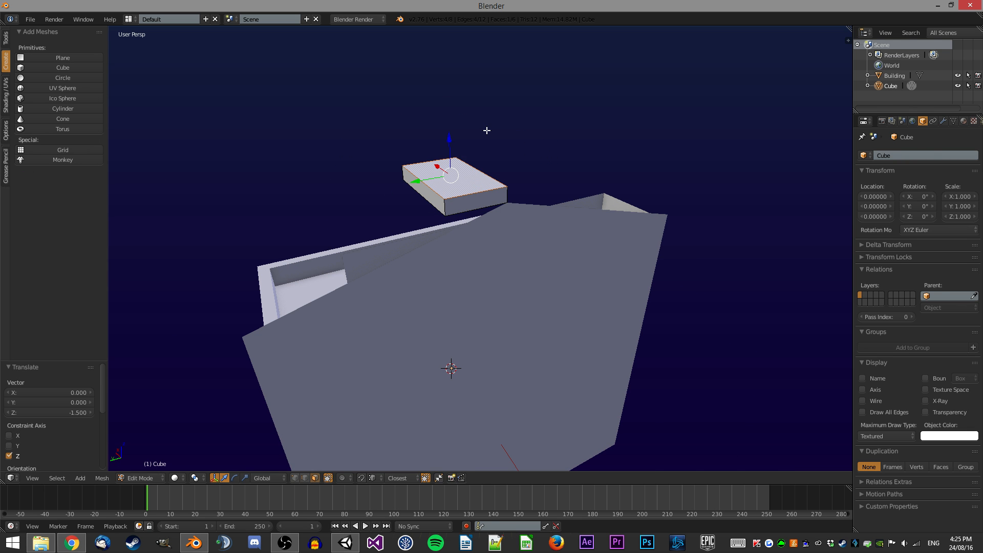
Move the slab 5.5 units along Y and 2 units down along Z onto the gable top.
{"action": "scroll", "coordinate": [492, 141], "scroll_direction": "up", "scroll_amount": 1}
{"action": "key", "text": "g"}
{"action": "right_click", "coordinate": [511, 192]}
{"action": "middle_click_drag", "start_coordinate": [379, 226], "coordinate": [431, 249]}
{"action": "right_click", "coordinate": [434, 201]}
{"action": "scroll", "coordinate": [450, 231], "scroll_direction": "down", "scroll_amount": 3}
{"action": "middle_click_drag", "start_coordinate": [431, 250], "coordinate": [466, 221], "text": "shift"}
{"action": "scroll", "coordinate": [466, 221], "scroll_direction": "up", "scroll_amount": 1}
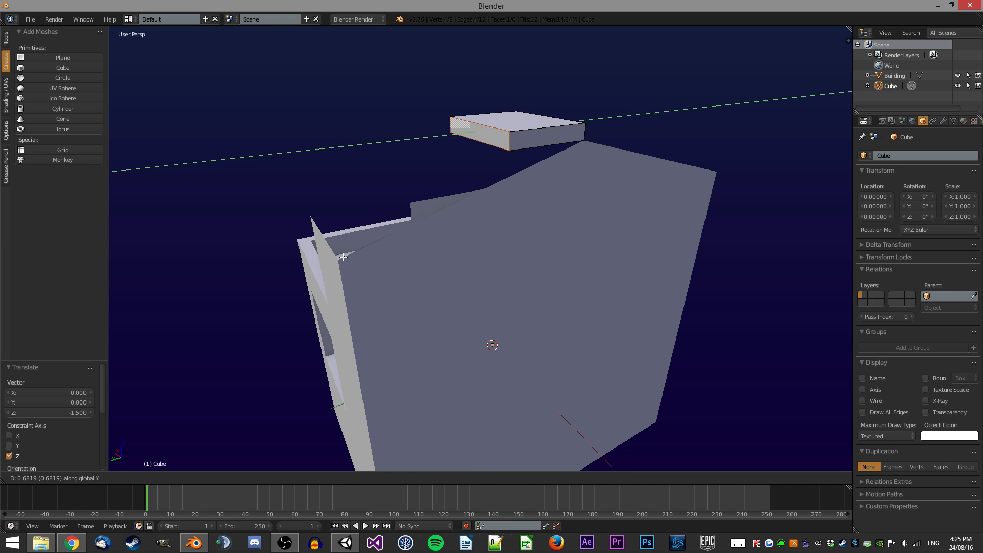
{"action": "type", "text": "gy5.5"}
{"action": "key", "text": "Return"}
{"action": "key", "text": "g"}
{"action": "key", "text": "z"}
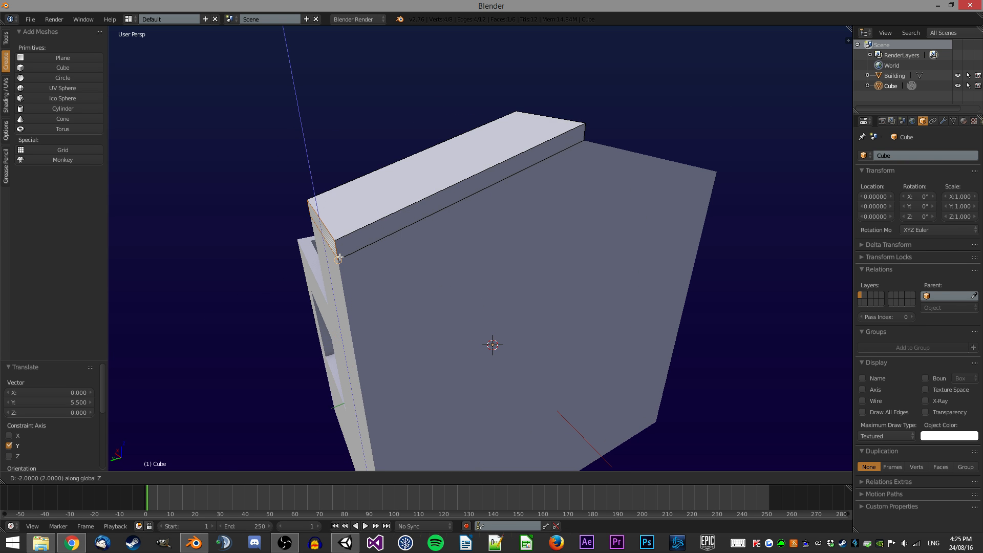
{"action": "middle_click_drag", "start_coordinate": [444, 183], "coordinate": [552, 181]}
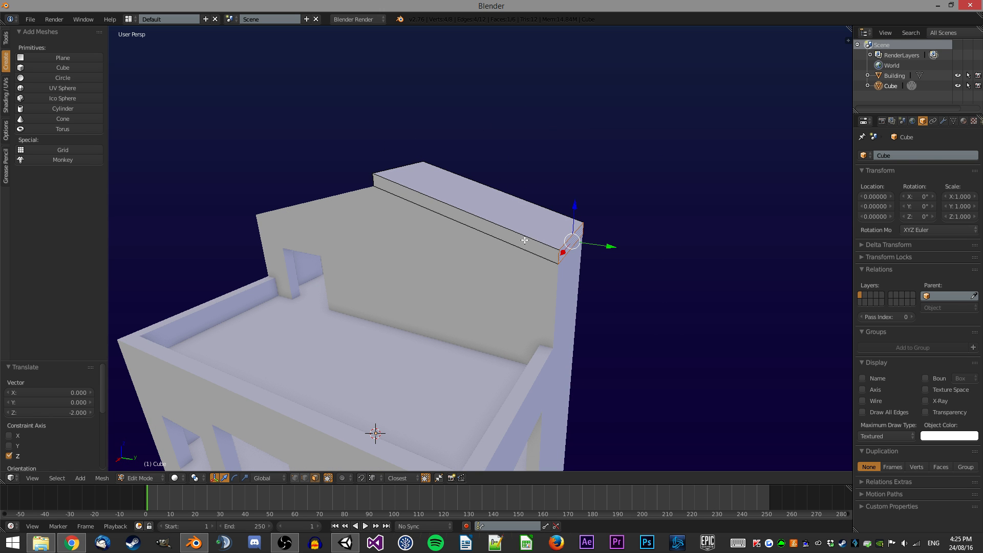
Extrude the slab's end face 7.5 units along Y and lower it 2 units along Z to form the second roof slope.
{"action": "middle_click_drag", "start_coordinate": [522, 235], "coordinate": [440, 217]}
{"action": "scroll", "coordinate": [440, 217], "scroll_direction": "down", "scroll_amount": 2}
{"action": "middle_click_drag", "start_coordinate": [499, 238], "coordinate": [411, 181]}
{"action": "scroll", "coordinate": [411, 217], "scroll_direction": "up", "scroll_amount": 4}
{"action": "scroll", "coordinate": [558, 215], "scroll_direction": "down", "scroll_amount": 4}
{"action": "middle_click_drag", "start_coordinate": [562, 185], "coordinate": [528, 205]}
{"action": "key", "text": "e"}
{"action": "left_click", "coordinate": [670, 309]}
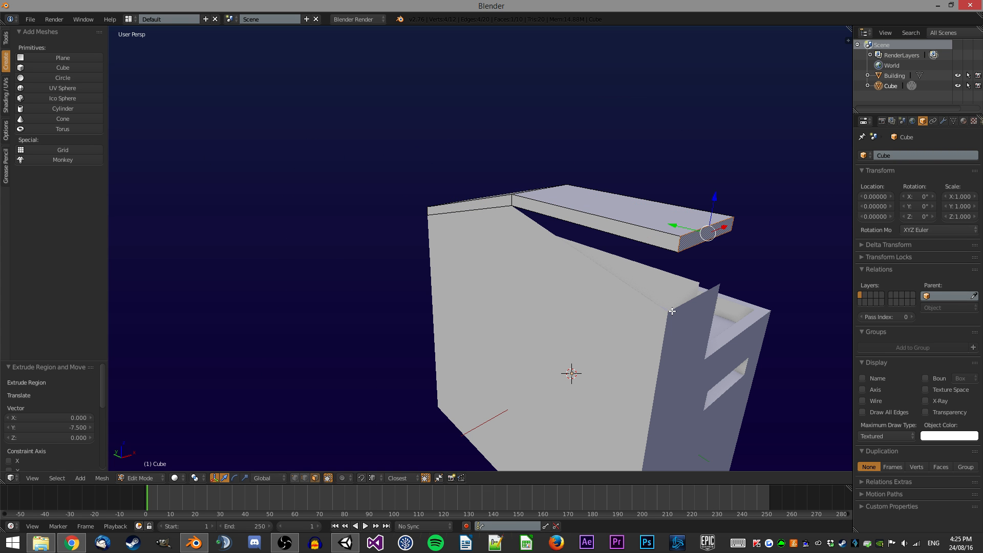
{"action": "key", "text": "g"}
{"action": "key", "text": "z"}
{"action": "left_click", "coordinate": [622, 254]}
{"action": "key", "text": "z"}
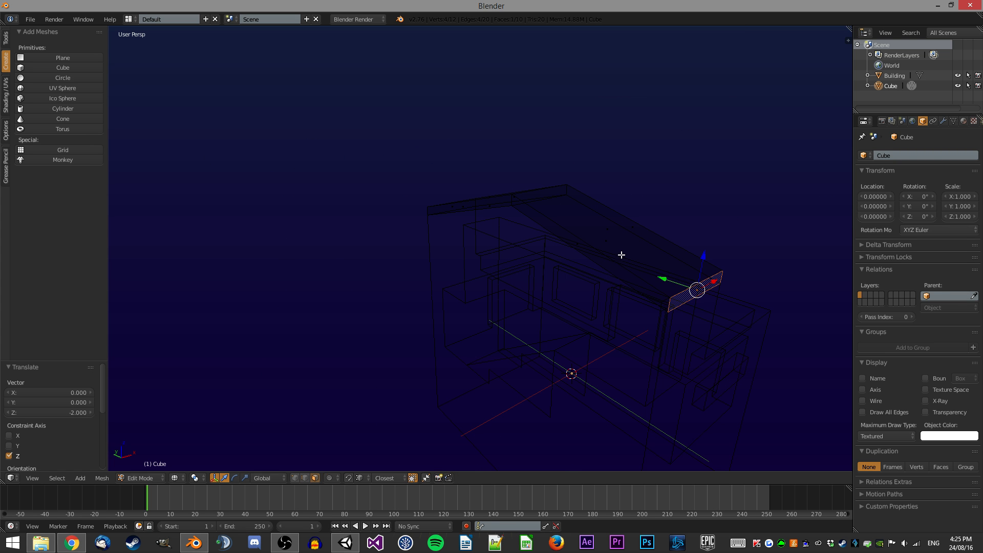
Delete the unwanted inner face of the roof slab and return to Object Mode.
{"action": "right_click", "coordinate": [499, 206], "text": "shift"}
{"action": "key", "text": "x"}
{"action": "left_click", "coordinate": [546, 223]}
{"action": "key", "text": "z"}
{"action": "mouse_move", "coordinate": [604, 220]}
{"action": "middle_mouse_down"}
{"action": "mouse_move", "coordinate": [483, 214]}
{"action": "mouse_move", "coordinate": [477, 192]}
{"action": "mouse_move", "coordinate": [500, 173]}
{"action": "mouse_move", "coordinate": [477, 182]}
{"action": "mouse_move", "coordinate": [528, 187]}
{"action": "mouse_move", "coordinate": [454, 192]}
{"action": "mouse_move", "coordinate": [529, 194]}
{"action": "mouse_move", "coordinate": [518, 183]}
{"action": "mouse_move", "coordinate": [542, 186]}
{"action": "mouse_move", "coordinate": [535, 194]}
{"action": "middle_mouse_up"}
{"action": "key", "text": "Tab"}
Move the roof object to layer 7 and display that layer.
{"action": "key", "text": "g"}
{"action": "key", "text": "z"}
{"action": "right_click", "coordinate": [521, 167]}
{"action": "key", "text": "m"}
{"action": "key", "text": "7"}
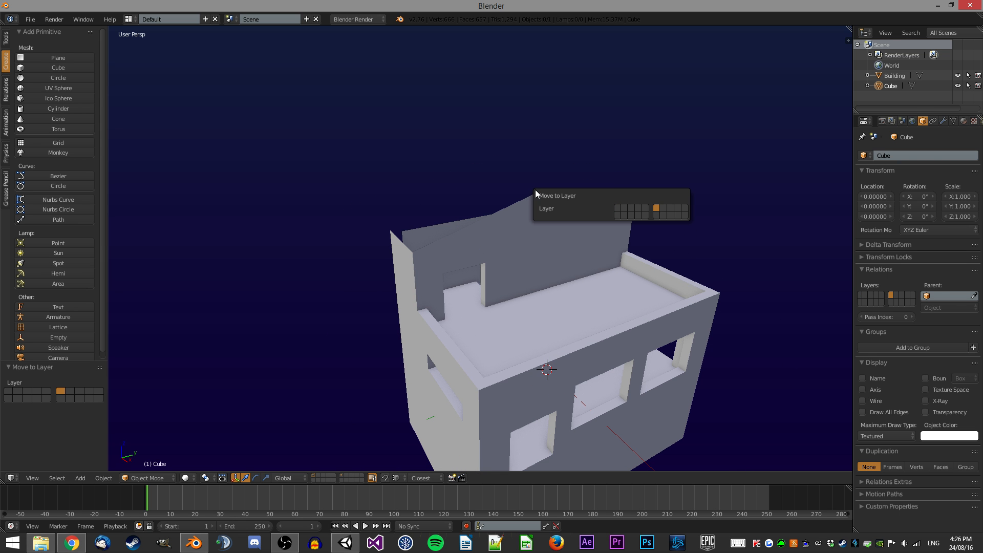
{"action": "key", "text": "Return"}
{"action": "key", "text": "7"}
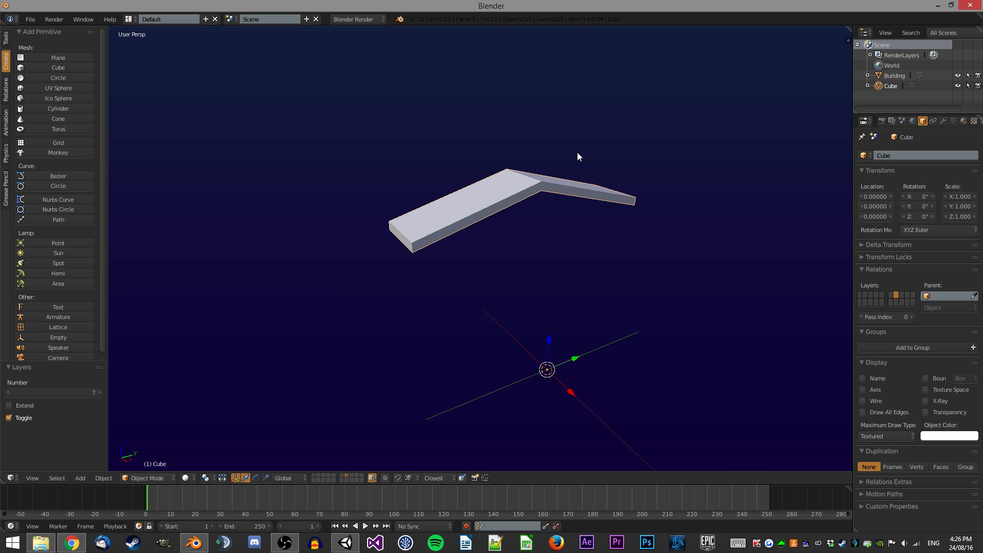
{"action": "middle_click_drag", "start_coordinate": [563, 153], "coordinate": [519, 184]}
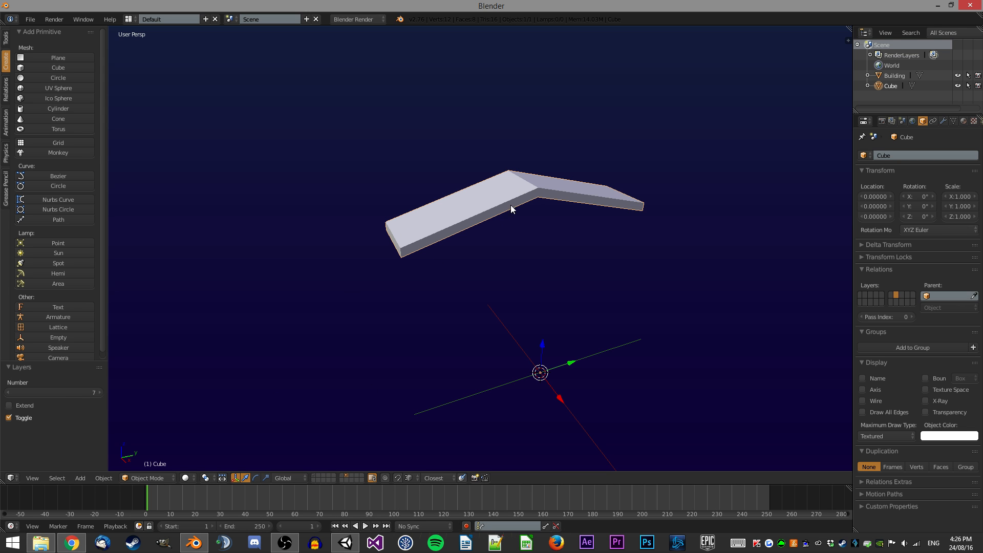
Name the roof object Roof_1 and open its mesh data properties.
{"action": "middle_click_drag", "start_coordinate": [517, 203], "coordinate": [544, 210]}
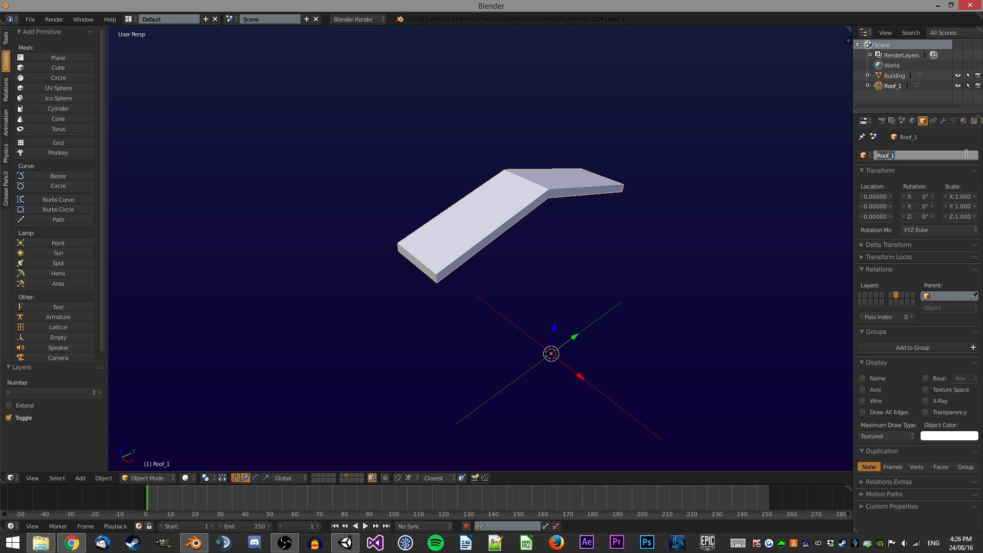
{"action": "left_click", "coordinate": [953, 121]}
{"action": "left_click", "coordinate": [948, 154]}
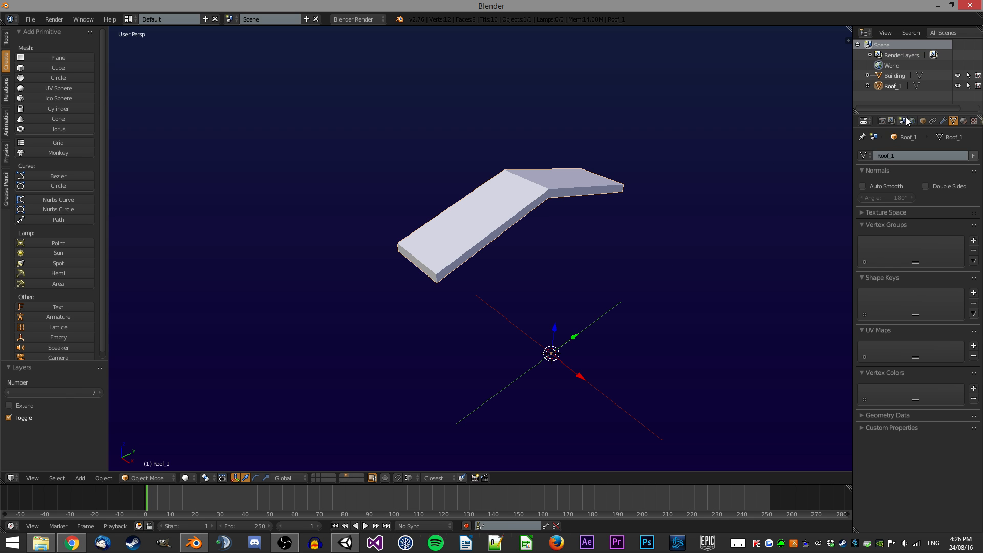
{"action": "left_click", "coordinate": [922, 121]}
Duplicate the roof in place and switch back to the building's layer 1.
{"action": "middle_click_drag", "start_coordinate": [778, 165], "coordinate": [599, 252]}
{"action": "key", "text": "shift+d"}
{"action": "right_click", "coordinate": [676, 181]}
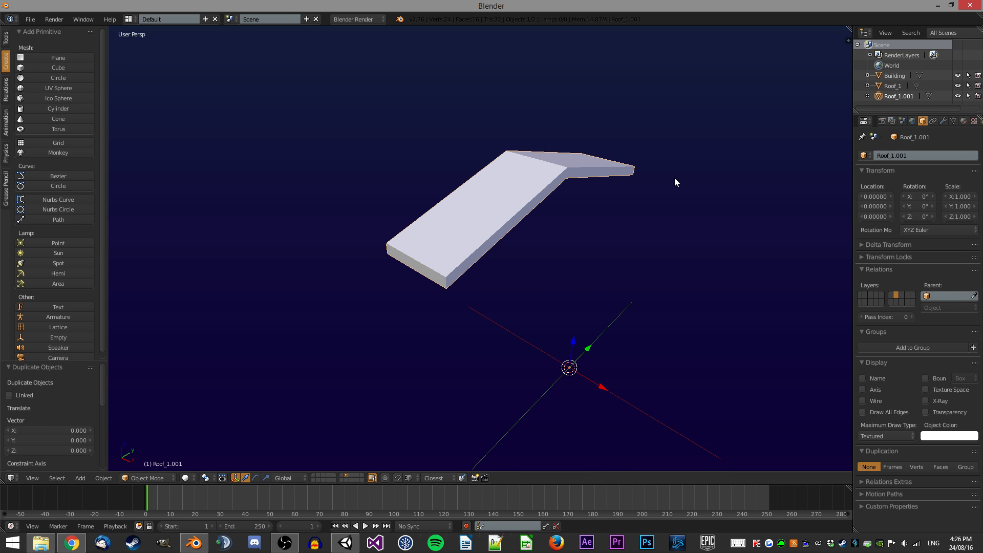
{"action": "key", "text": "1"}
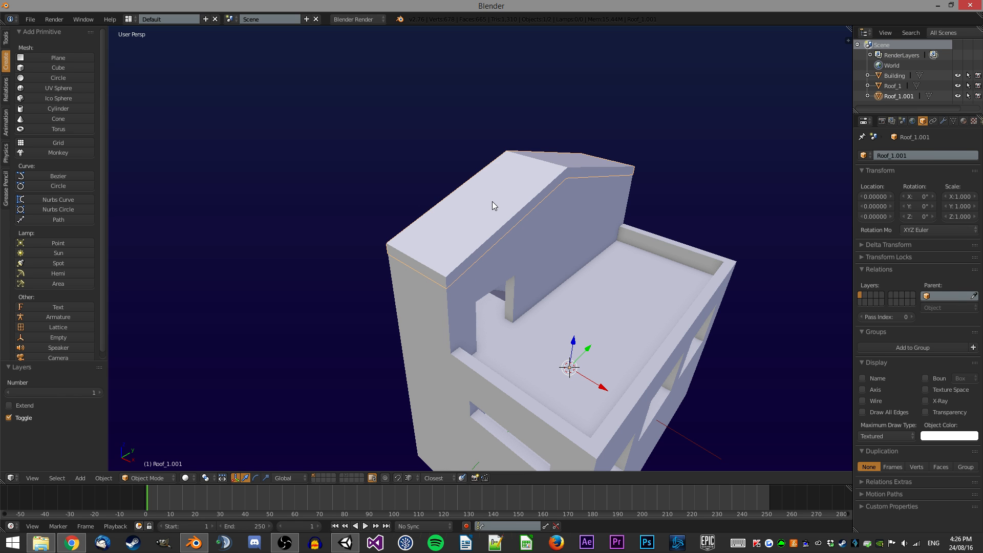
{"action": "middle_click_drag", "start_coordinate": [597, 158], "coordinate": [570, 155]}
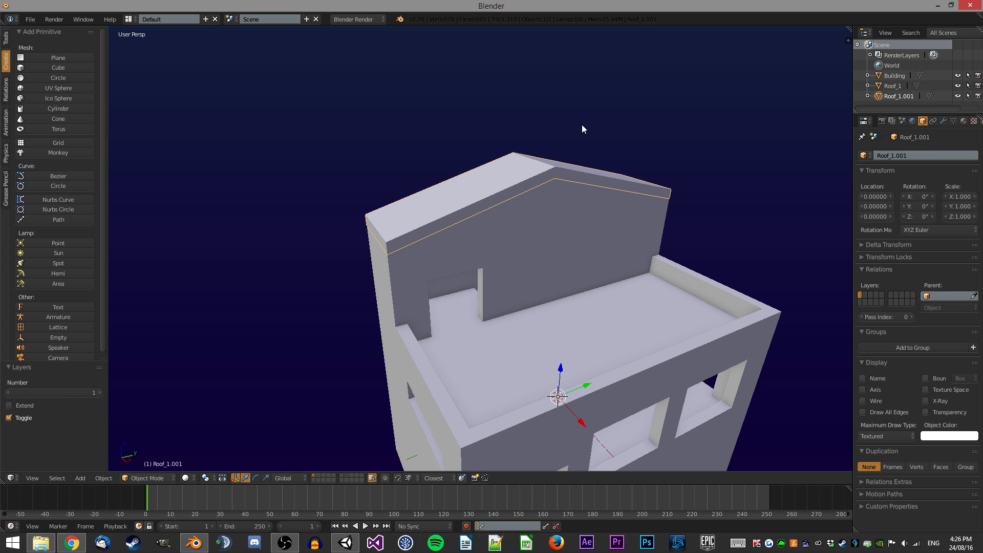
{"action": "middle_click_drag", "start_coordinate": [470, 221], "coordinate": [513, 228]}
{"action": "scroll", "coordinate": [423, 252], "scroll_direction": "up", "scroll_amount": 3}
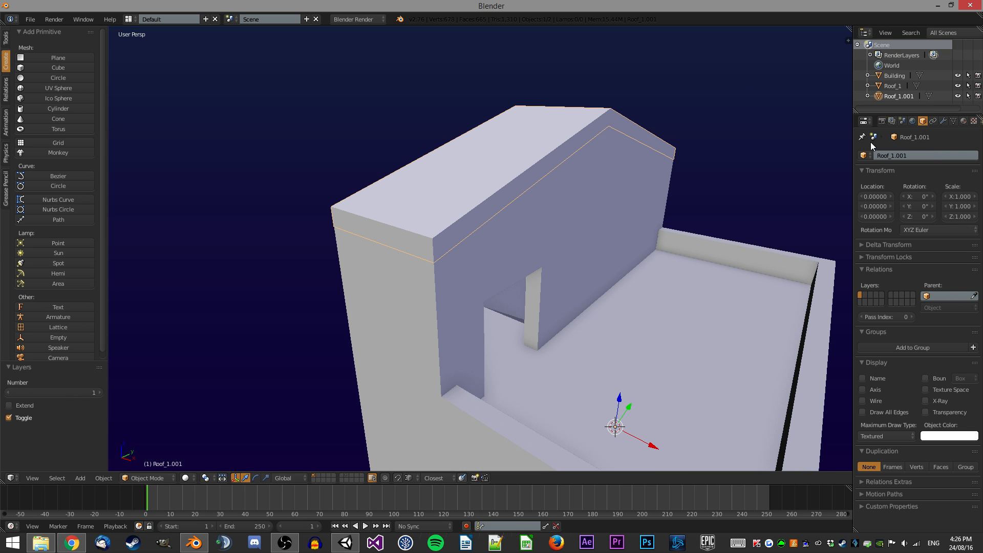
Rename the duplicated roof object and its mesh data to Roof_0.
{"action": "double_click", "coordinate": [891, 155]}
{"action": "type", "text": "0"}
{"action": "key", "text": "Return"}
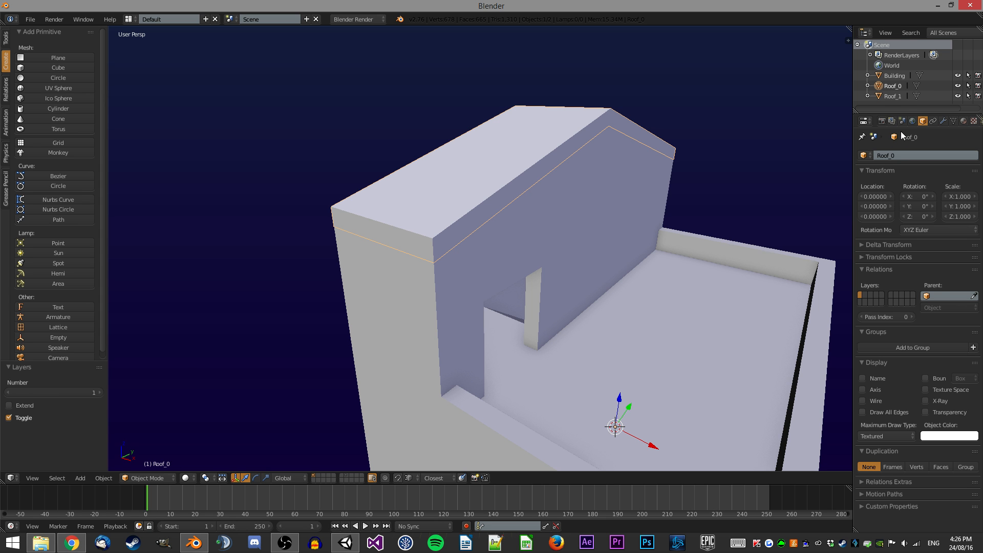
{"action": "left_click", "coordinate": [954, 121]}
{"action": "left_click", "coordinate": [941, 149]}
{"action": "type", "text": "Roof_0"}
{"action": "key", "text": "Return"}
Extrude the roof's gable-end faces 0.5 units outward along Y to form overhangs.
{"action": "key", "text": "Tab"}
{"action": "mouse_move", "coordinate": [640, 148]}
{"action": "middle_mouse_down"}
{"action": "mouse_move", "coordinate": [490, 138]}
{"action": "mouse_move", "coordinate": [616, 424]}
{"action": "middle_mouse_up"}
{"action": "key", "text": "z"}
{"action": "key", "text": "z"}
{"action": "right_click", "coordinate": [394, 220]}
{"action": "scroll", "coordinate": [559, 351], "scroll_direction": "down", "scroll_amount": 3}
{"action": "mouse_move", "coordinate": [560, 352]}
{"action": "middle_mouse_down"}
{"action": "mouse_move", "coordinate": [625, 225]}
{"action": "mouse_move", "coordinate": [614, 233]}
{"action": "mouse_move", "coordinate": [433, 223]}
{"action": "mouse_move", "coordinate": [492, 229]}
{"action": "mouse_move", "coordinate": [674, 204]}
{"action": "mouse_move", "coordinate": [654, 228]}
{"action": "middle_mouse_up"}
{"action": "type", "text": "e0.5"}
{"action": "key", "text": "Return"}
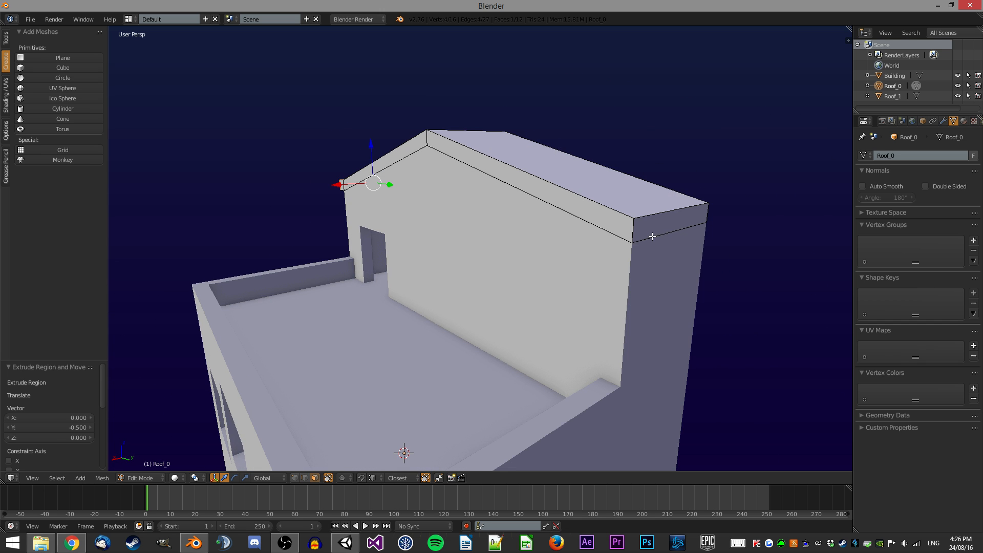
{"action": "type", "text": "e0.5"}
{"action": "key", "text": "Return"}
Undo the last three edits to the roof's gable-end overhangs.
{"action": "middle_click_drag", "start_coordinate": [714, 217], "coordinate": [431, 189]}
{"action": "right_click", "coordinate": [394, 201], "text": "shift"}
{"action": "middle_click_drag", "start_coordinate": [447, 118], "coordinate": [395, 132]}
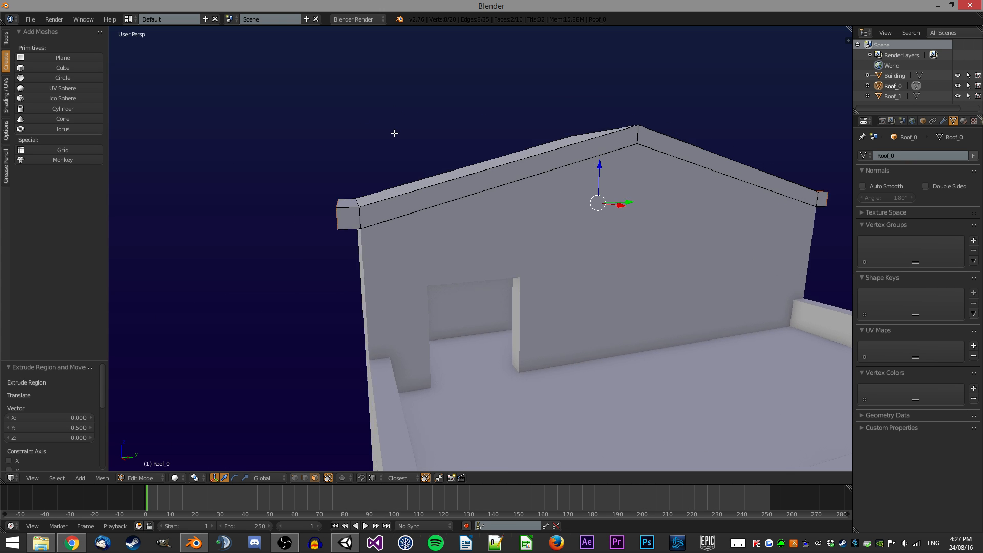
{"action": "scroll", "coordinate": [337, 114], "scroll_direction": "up", "scroll_amount": 3}
{"action": "scroll", "coordinate": [337, 114], "scroll_direction": "down", "scroll_amount": 2}
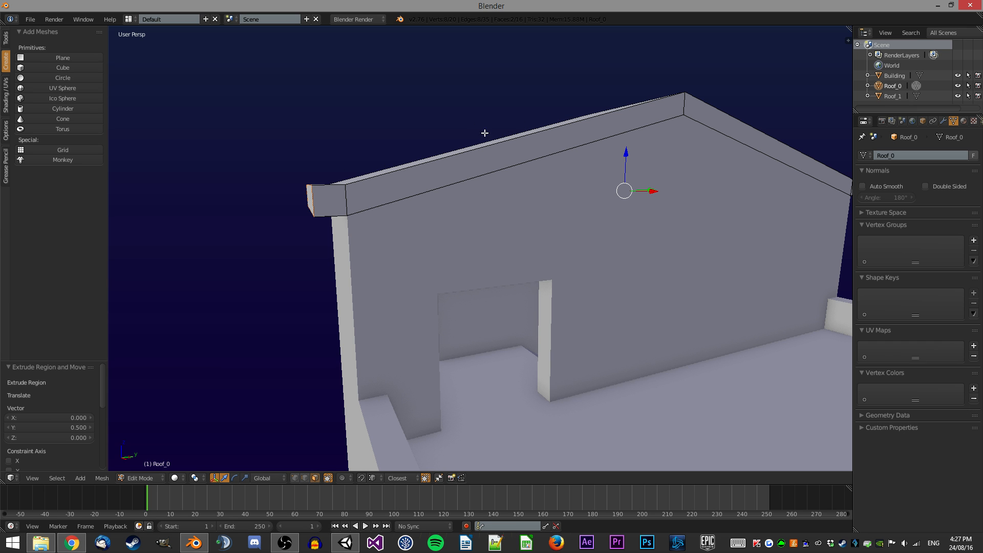
{"action": "middle_click_drag", "start_coordinate": [555, 145], "coordinate": [492, 170]}
{"action": "right_click", "coordinate": [492, 170]}
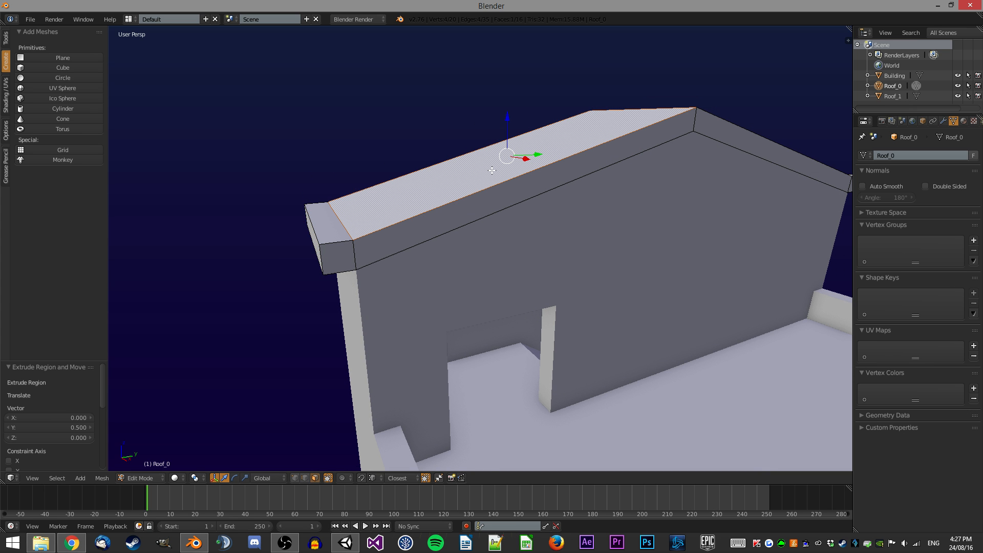
{"action": "scroll", "coordinate": [476, 173], "scroll_direction": "down", "scroll_amount": 1}
{"action": "key", "text": "ctrl+z"}
{"action": "key", "text": "ctrl+z"}
{"action": "key", "text": "ctrl+z"}
{"action": "key", "text": "ctrl+z"}
{"action": "key", "text": "ctrl+z"}
Create a custom transform orientation from the selected roof top face and set it as the active orientation.
{"action": "key", "text": "g"}
{"action": "right_click", "coordinate": [354, 133]}
{"action": "right_click", "coordinate": [471, 184]}
{"action": "key", "text": "n"}
{"action": "scroll", "coordinate": [585, 214], "scroll_direction": "down", "scroll_amount": 5}
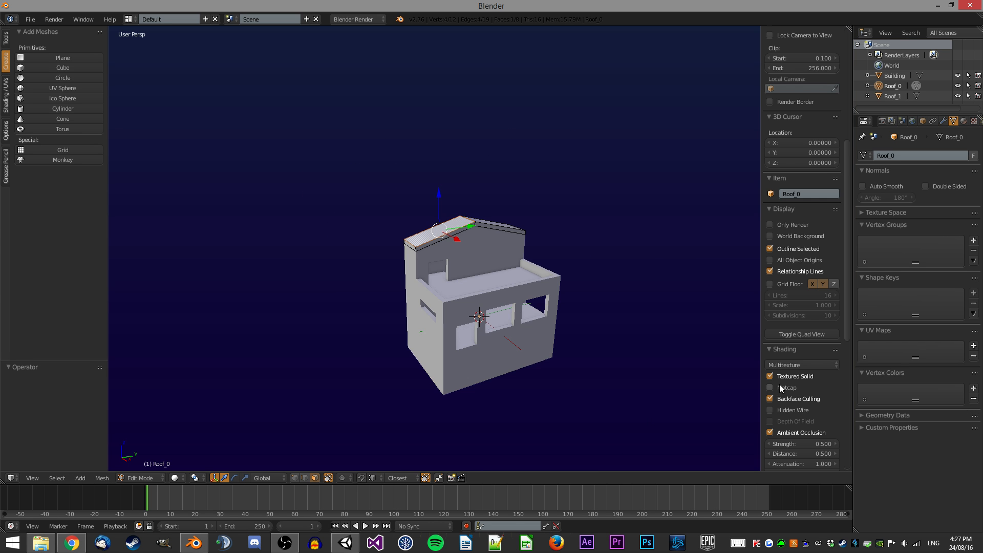
{"action": "scroll", "coordinate": [652, 263], "scroll_direction": "up", "scroll_amount": 4}
{"action": "scroll", "coordinate": [795, 294], "scroll_direction": "down", "scroll_amount": 10}
{"action": "scroll", "coordinate": [788, 307], "scroll_direction": "down", "scroll_amount": 2}
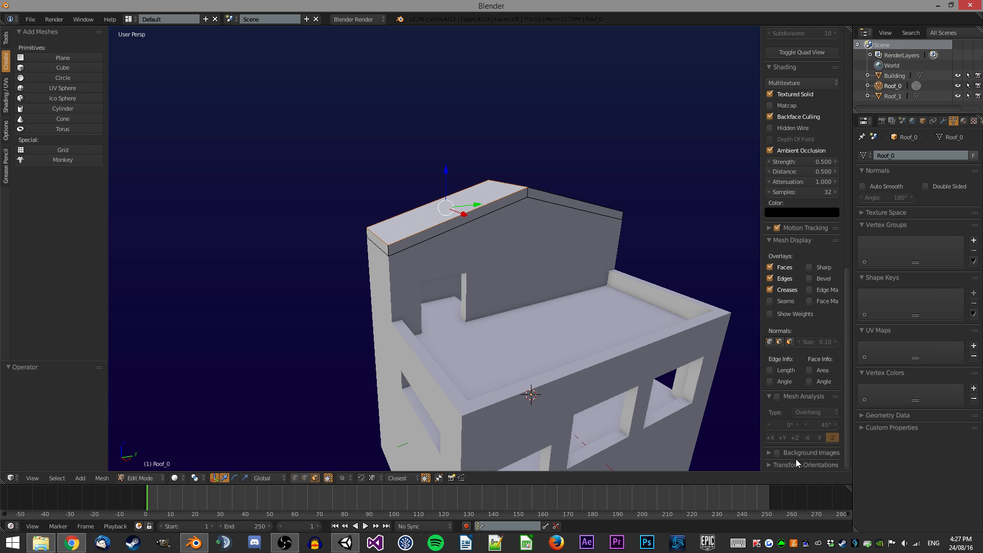
{"action": "scroll", "coordinate": [772, 459], "scroll_direction": "down", "scroll_amount": 1}
{"action": "left_click", "coordinate": [834, 462]}
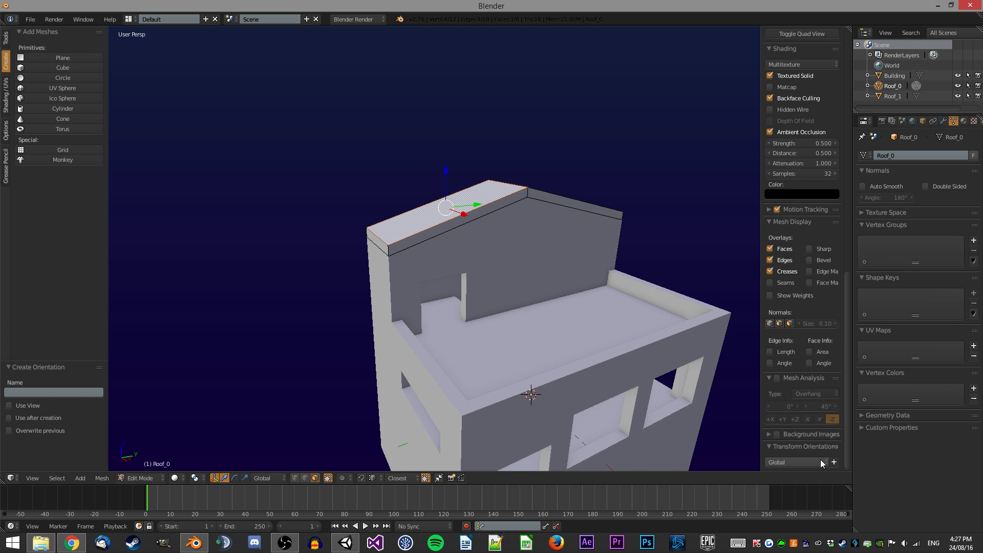
{"action": "left_click", "coordinate": [811, 460]}
{"action": "left_click", "coordinate": [800, 417]}
{"action": "scroll", "coordinate": [798, 438], "scroll_direction": "down", "scroll_amount": 1}
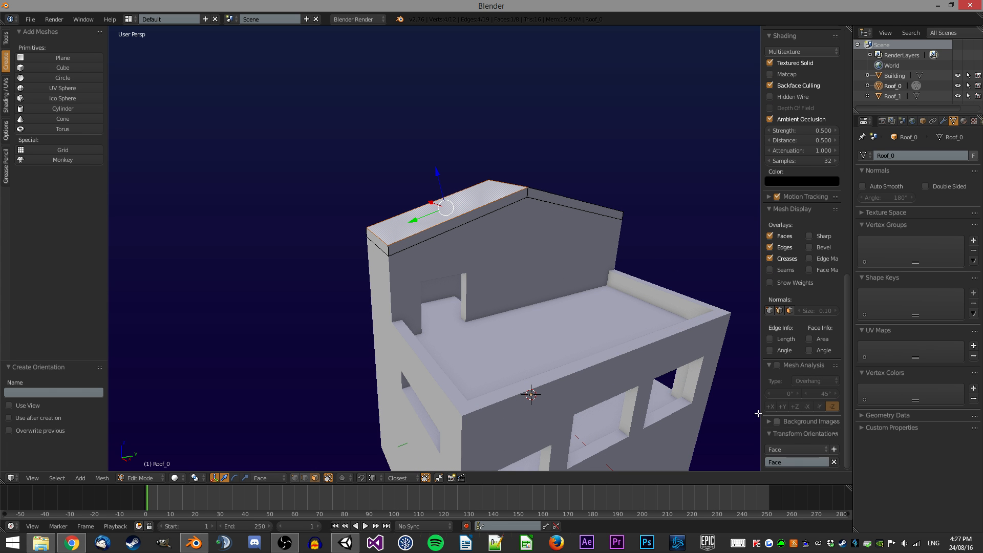
Try extruding the roof's gable-end face 0.5 units, undoing each attempt.
{"action": "scroll", "coordinate": [722, 415], "scroll_direction": "up", "scroll_amount": 2}
{"action": "right_click", "coordinate": [362, 245]}
{"action": "middle_click_drag", "start_coordinate": [363, 245], "coordinate": [349, 206]}
{"action": "type", "text": "e.5"}
{"action": "key", "text": "Return"}
{"action": "key", "text": "ctrl+z"}
{"action": "type", "text": "ex.5"}
{"action": "key", "text": "Return"}
{"action": "key", "text": "ctrl+z"}
Extrude the gable-end face about 0.5 units outward along the face-aligned Y axis.
{"action": "key", "text": "e"}
{"action": "right_click", "coordinate": [349, 207]}
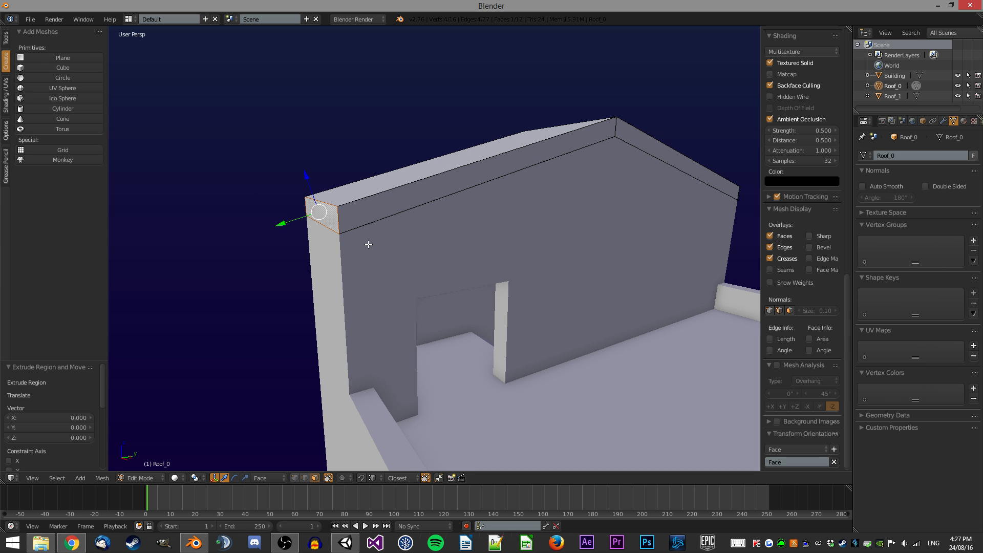
{"action": "key", "text": "g"}
{"action": "key", "text": "y"}
{"action": "left_click", "coordinate": [368, 245]}
{"action": "middle_click_drag", "start_coordinate": [386, 237], "coordinate": [360, 196]}
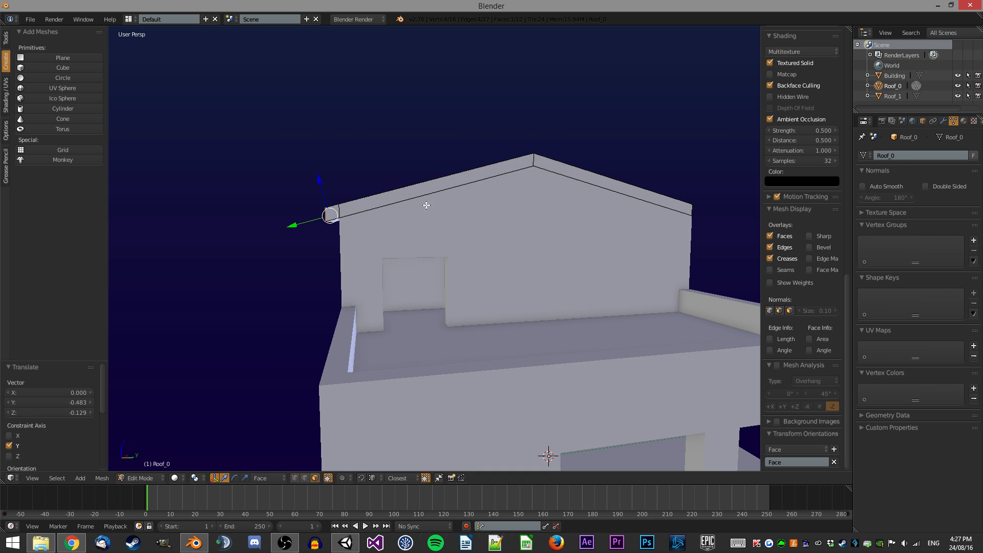
Inspect the new roof overhang from several angles.
{"action": "middle_click_drag", "start_coordinate": [534, 233], "coordinate": [536, 246]}
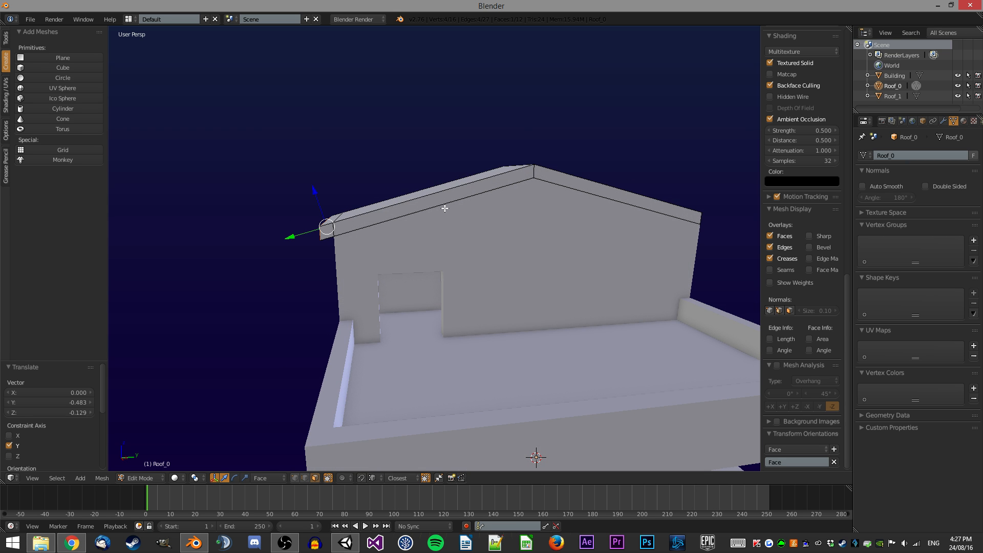
{"action": "middle_click_drag", "start_coordinate": [444, 208], "coordinate": [502, 217]}
{"action": "mouse_move", "coordinate": [434, 235]}
{"action": "middle_mouse_down"}
{"action": "mouse_move", "coordinate": [347, 234]}
{"action": "mouse_move", "coordinate": [444, 230]}
{"action": "middle_mouse_up"}
{"action": "scroll", "coordinate": [375, 228], "scroll_direction": "up", "scroll_amount": 3}
{"action": "middle_click_drag", "start_coordinate": [376, 228], "coordinate": [325, 214]}
{"action": "scroll", "coordinate": [455, 164], "scroll_direction": "down", "scroll_amount": 3}
{"action": "middle_click_drag", "start_coordinate": [522, 164], "coordinate": [485, 185]}
{"action": "middle_click_drag", "start_coordinate": [633, 239], "coordinate": [588, 237]}
{"action": "middle_click_drag", "start_coordinate": [588, 236], "coordinate": [489, 220], "text": "shift"}
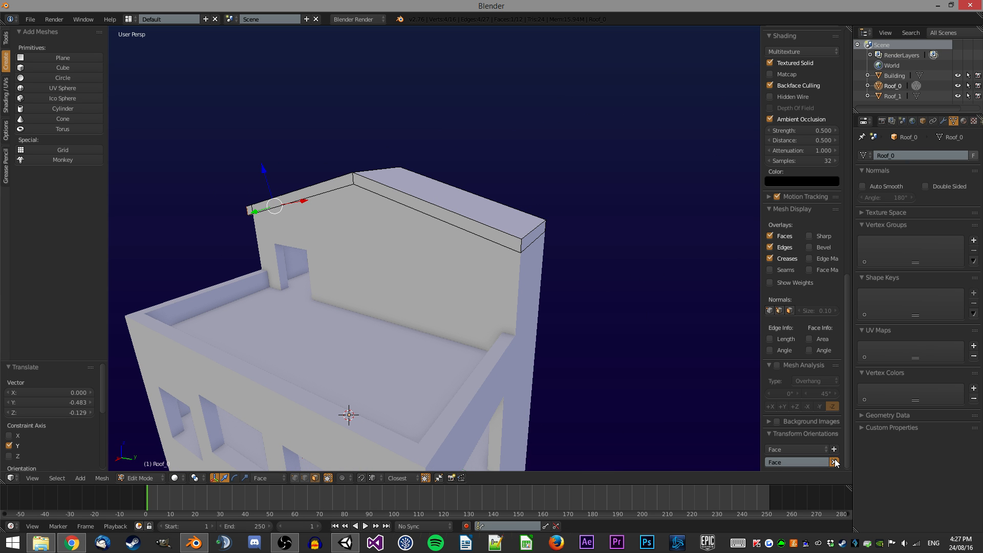
Delete the custom orientation and create a new one from the roof's opposite top face, setting it active.
{"action": "left_click", "coordinate": [834, 462]}
{"action": "middle_click_drag", "start_coordinate": [588, 296], "coordinate": [505, 276]}
{"action": "right_click", "coordinate": [446, 215]}
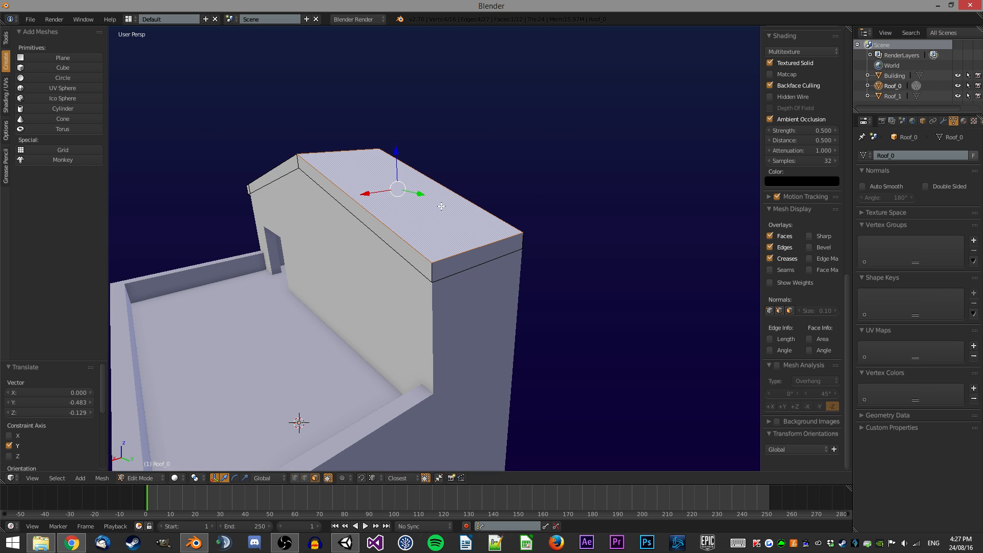
{"action": "left_click", "coordinate": [834, 450]}
{"action": "left_click", "coordinate": [792, 448]}
{"action": "left_click", "coordinate": [788, 377]}
Extrude the opposite gable-end face about 0.5 units outward along Y and delete the custom orientation.
{"action": "middle_click_drag", "start_coordinate": [464, 230], "coordinate": [533, 254]}
{"action": "right_click", "coordinate": [533, 240]}
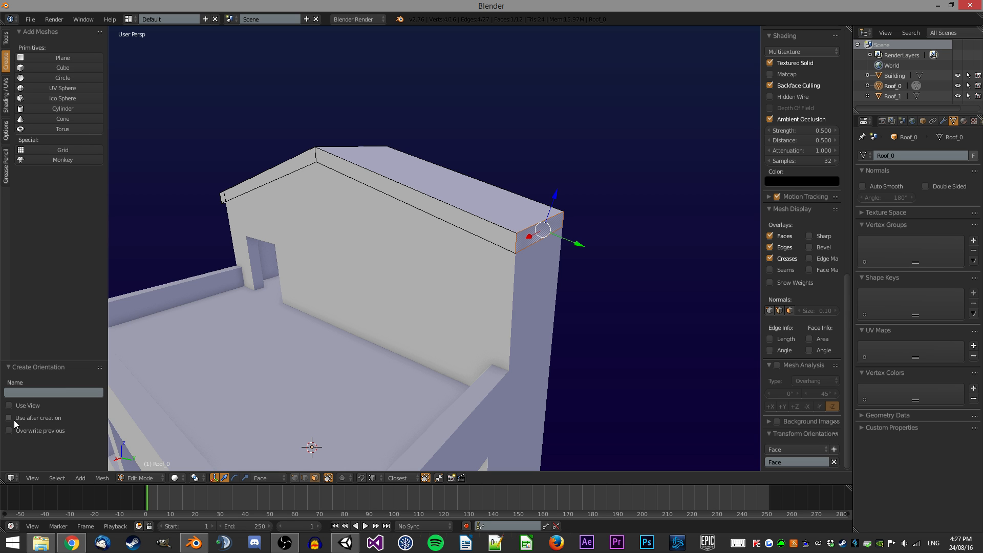
{"action": "middle_click_drag", "start_coordinate": [553, 239], "coordinate": [615, 242]}
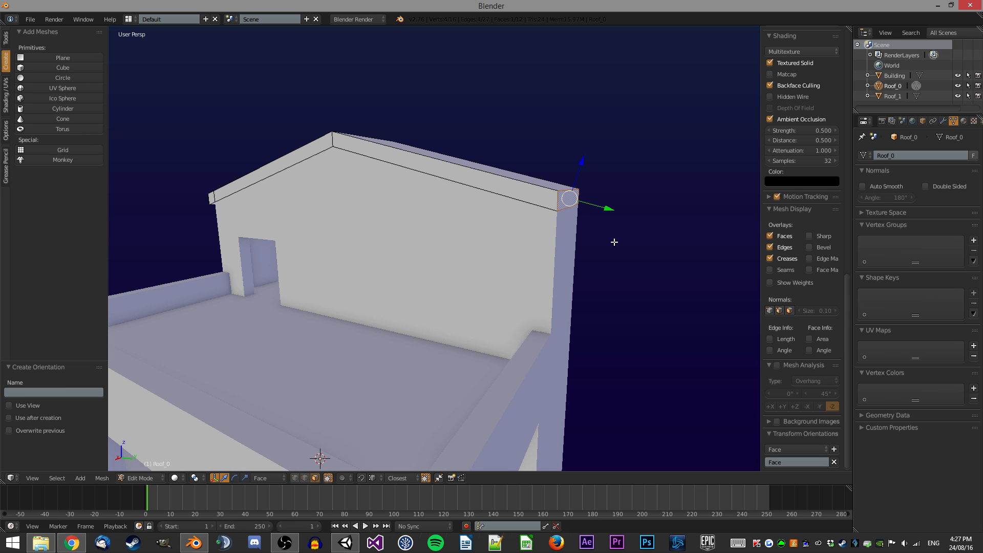
{"action": "key", "text": "e"}
{"action": "key", "text": "y"}
{"action": "left_click", "coordinate": [632, 223]}
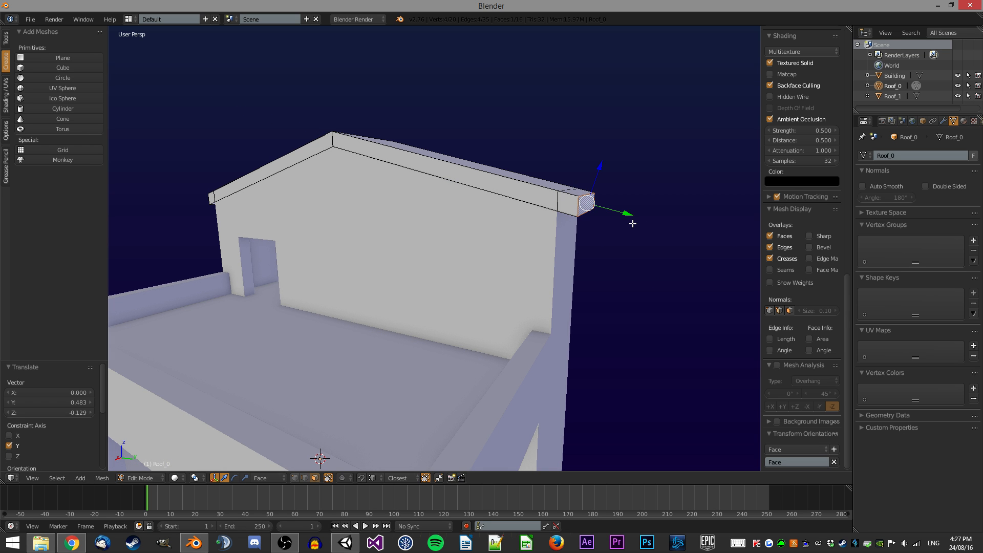
{"action": "left_click", "coordinate": [835, 462]}
{"action": "middle_click_drag", "start_coordinate": [572, 243], "coordinate": [609, 259]}
{"action": "scroll", "coordinate": [575, 246], "scroll_direction": "down", "scroll_amount": 1}
{"action": "key", "text": "Tab"}
{"action": "middle_click_drag", "start_coordinate": [523, 238], "coordinate": [530, 208]}
{"action": "key", "text": "Tab"}
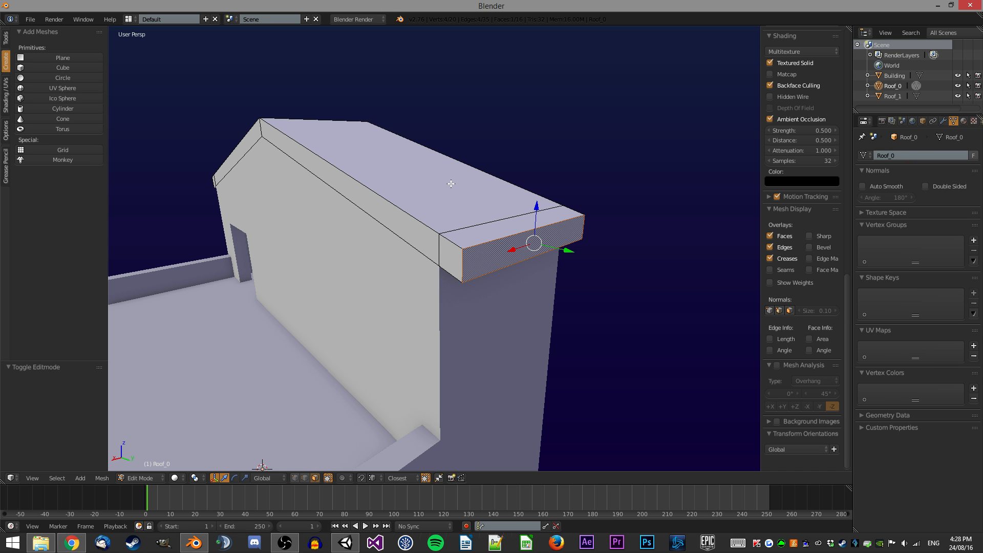
Select the roof's linked flat faces and extrude them 0.5 units.
{"action": "right_click", "coordinate": [448, 253]}
{"action": "scroll", "coordinate": [410, 235], "scroll_direction": "down", "scroll_amount": 5}
{"action": "middle_click_drag", "start_coordinate": [379, 205], "coordinate": [479, 211]}
{"action": "scroll", "coordinate": [480, 211], "scroll_direction": "up", "scroll_amount": 1}
{"action": "middle_click_drag", "start_coordinate": [351, 199], "coordinate": [536, 224]}
{"action": "middle_click_drag", "start_coordinate": [666, 225], "coordinate": [518, 226]}
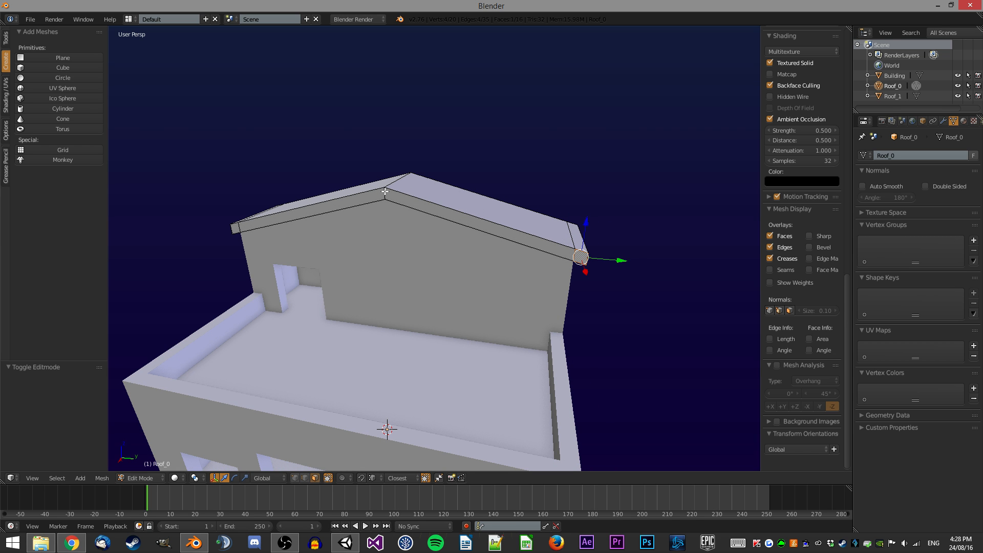
{"action": "middle_click_drag", "start_coordinate": [433, 169], "coordinate": [302, 177]}
{"action": "key", "text": "ctrl+shift+alt+f"}
{"action": "type", "text": "e"}
{"action": "type", "text": ".5"}
{"action": "key", "text": "Return"}
Extrude the opposite roof edge faces 0.5 units along X and move them -1 unit along X.
{"action": "right_click", "coordinate": [355, 164]}
{"action": "right_click", "coordinate": [364, 166]}
{"action": "key", "text": "ctrl+shift+alt+f"}
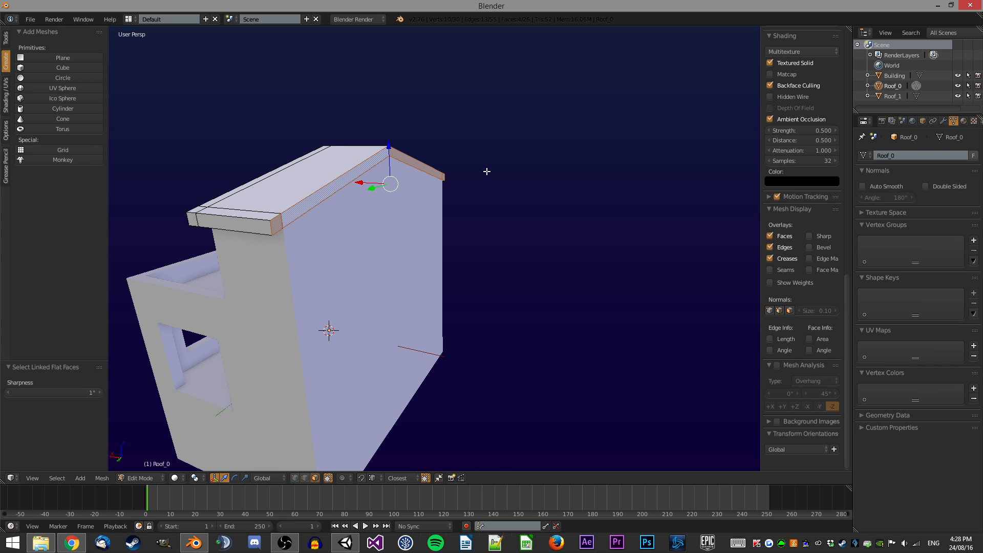
{"action": "type", "text": "ex.5"}
{"action": "key", "text": "Return"}
{"action": "type", "text": "g"}
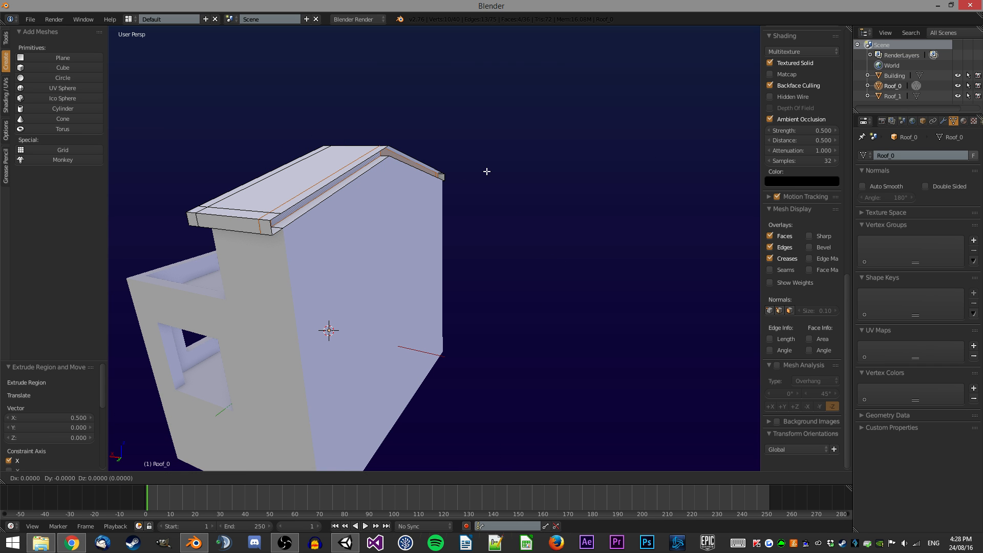
{"action": "type", "text": "x-1"}
{"action": "key", "text": "Return"}
{"action": "mouse_move", "coordinate": [485, 169]}
{"action": "middle_mouse_down"}
{"action": "mouse_move", "coordinate": [441, 146]}
{"action": "mouse_move", "coordinate": [485, 118]}
{"action": "mouse_move", "coordinate": [471, 135]}
{"action": "mouse_move", "coordinate": [483, 179]}
{"action": "middle_mouse_up"}
Move the Roof_0 object to layer 6 and display that layer.
{"action": "key", "text": "Tab"}
{"action": "key", "text": "z"}
{"action": "key", "text": "z"}
{"action": "key", "text": "a"}
{"action": "middle_click_drag", "start_coordinate": [428, 251], "coordinate": [468, 125]}
{"action": "right_click", "coordinate": [515, 225]}
{"action": "key", "text": "m"}
{"action": "key", "text": "6"}
{"action": "key", "text": "6"}
{"action": "key", "text": "a"}
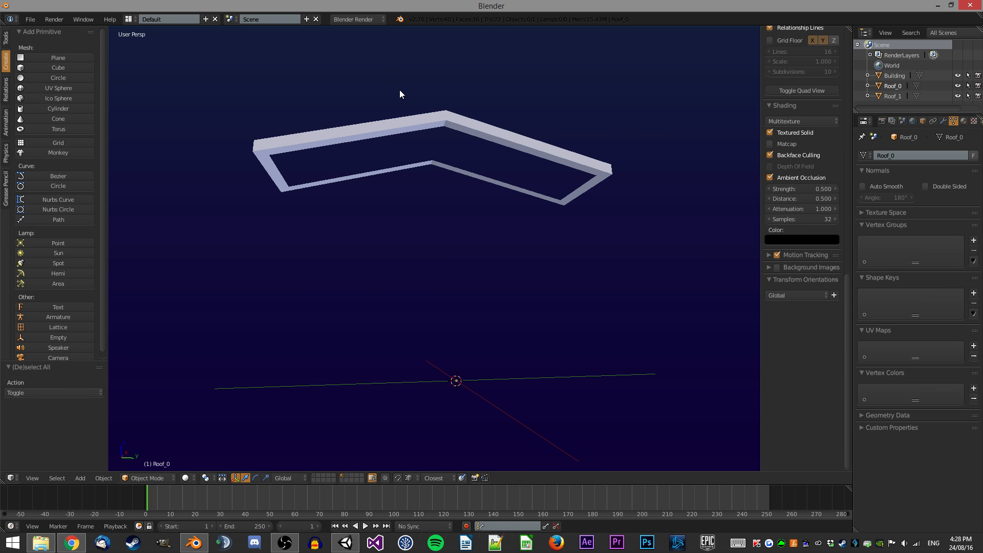
Switch between layers 7, 6 and 1 to compare the roof versions and the building.
{"action": "middle_click_drag", "start_coordinate": [400, 90], "coordinate": [433, 121]}
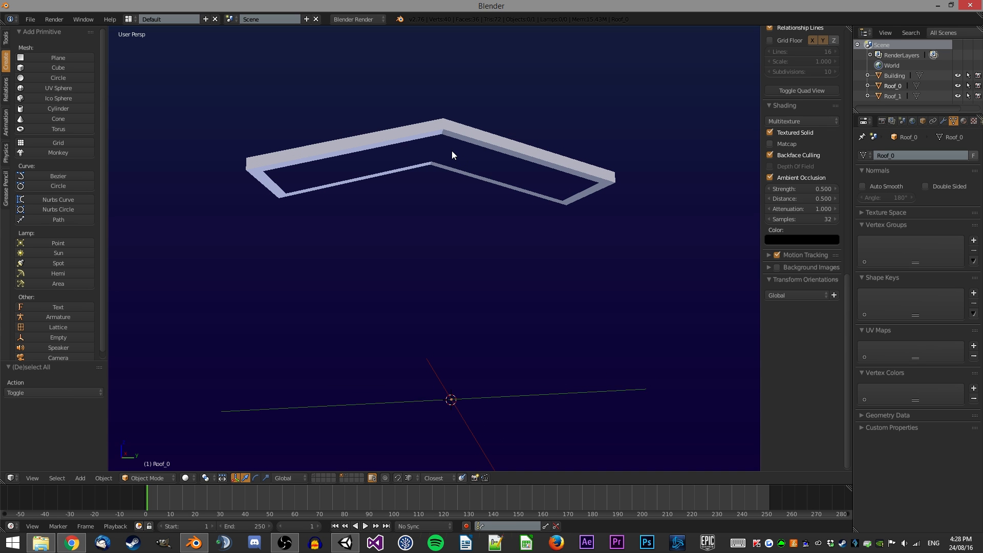
{"action": "key", "text": "7"}
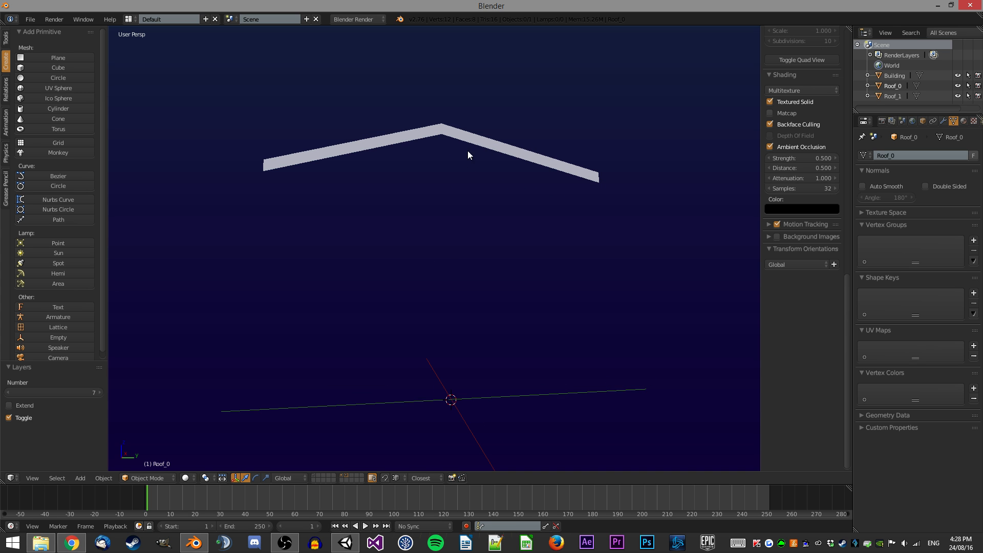
{"action": "key", "text": "6"}
{"action": "middle_click_drag", "start_coordinate": [470, 152], "coordinate": [461, 185]}
{"action": "scroll", "coordinate": [462, 184], "scroll_direction": "down", "scroll_amount": 2}
{"action": "middle_click_drag", "start_coordinate": [494, 214], "coordinate": [485, 241]}
{"action": "key", "text": "1"}
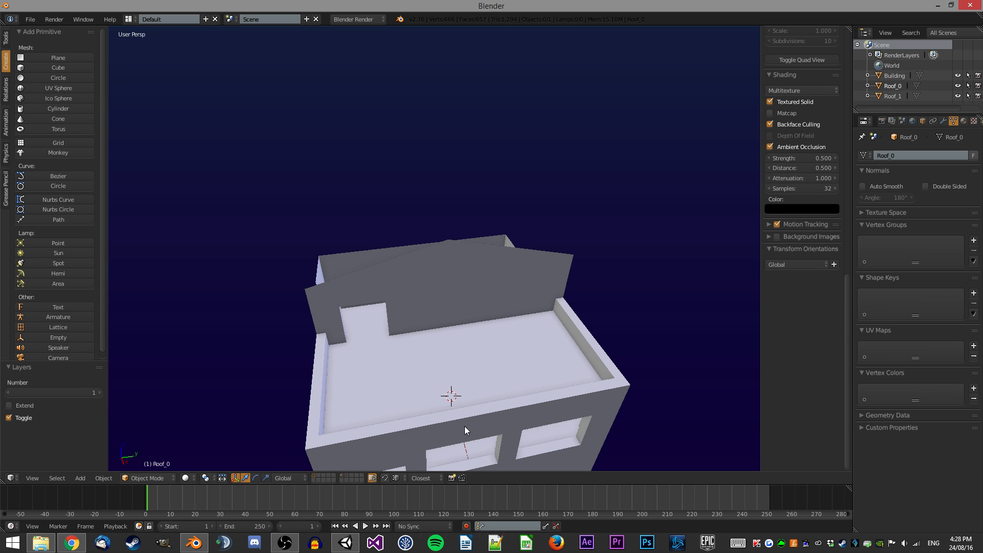
Add a new cube at the scene origin.
{"action": "right_click", "coordinate": [453, 359]}
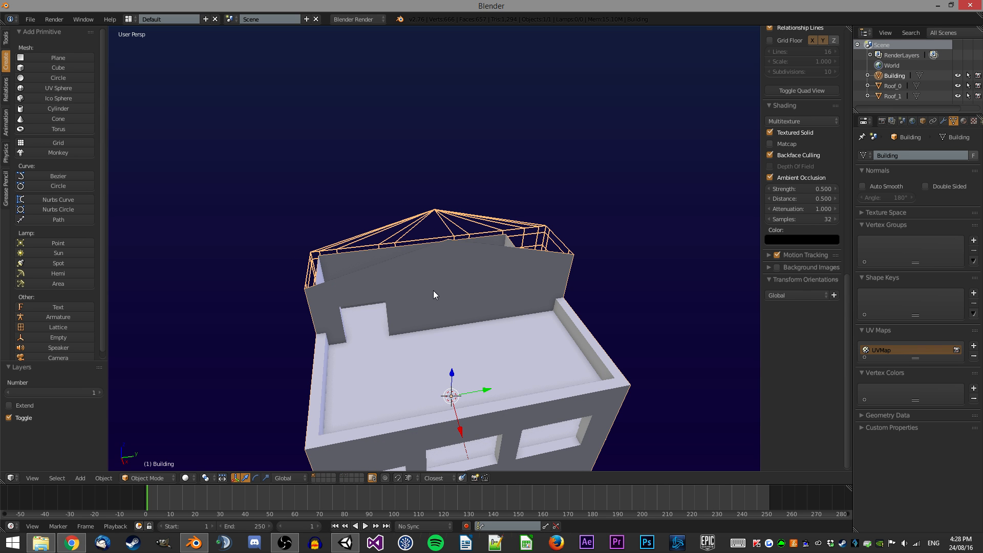
{"action": "middle_click_drag", "start_coordinate": [481, 312], "coordinate": [511, 289]}
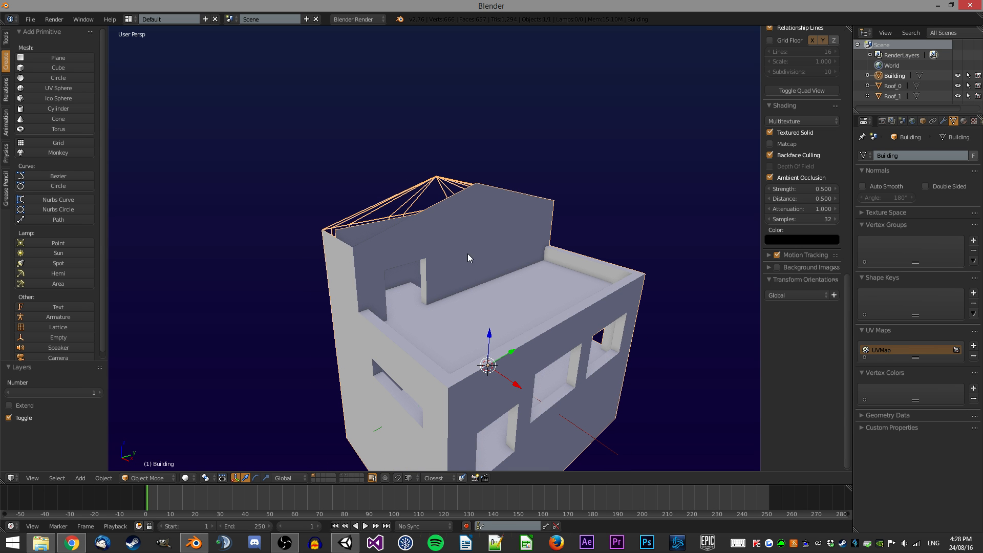
{"action": "middle_click_drag", "start_coordinate": [533, 284], "coordinate": [238, 153]}
{"action": "scroll", "coordinate": [460, 217], "scroll_direction": "up", "scroll_amount": 2}
{"action": "left_click", "coordinate": [54, 67]}
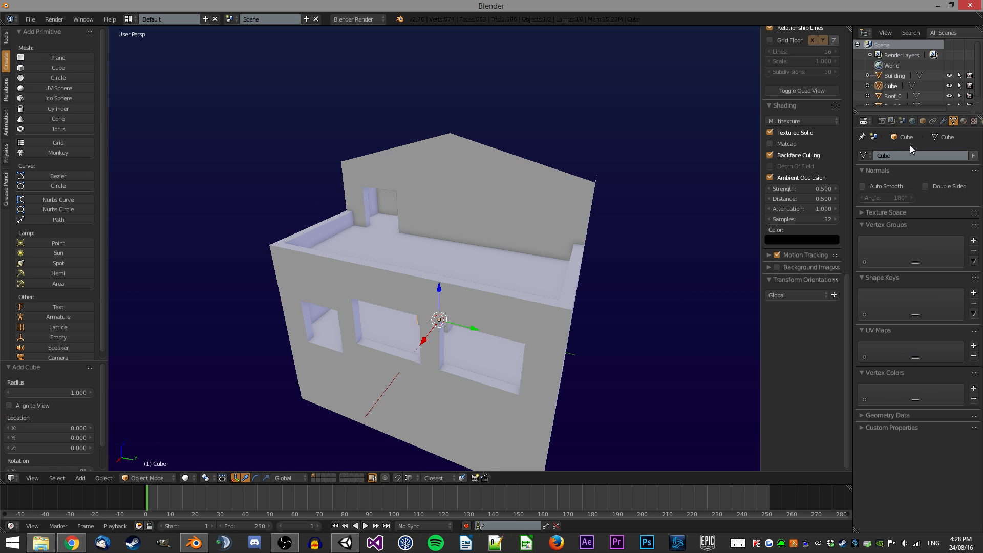
Rename the cube object and its mesh data to Frames.
{"action": "left_click", "coordinate": [922, 121]}
{"action": "left_click", "coordinate": [895, 156]}
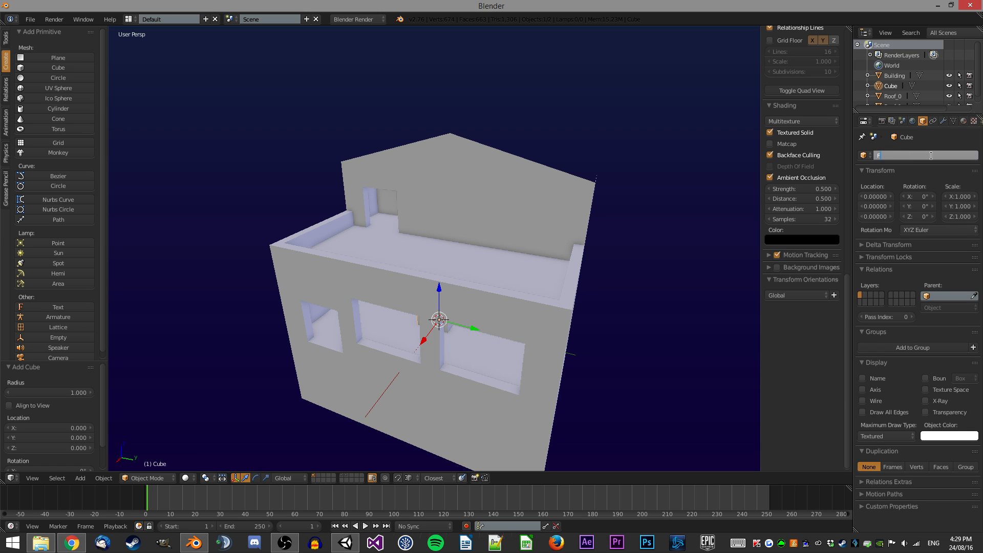
{"action": "type", "text": "Frames"}
{"action": "key", "text": "Return"}
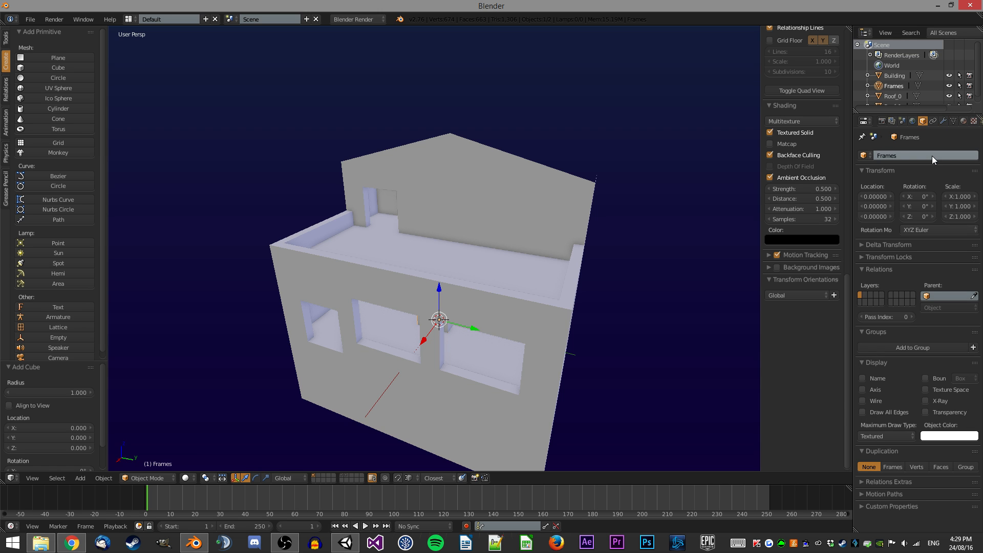
{"action": "left_click", "coordinate": [953, 121]}
{"action": "left_click", "coordinate": [951, 155]}
{"action": "type", "text": "Frames"}
{"action": "key", "text": "Return"}
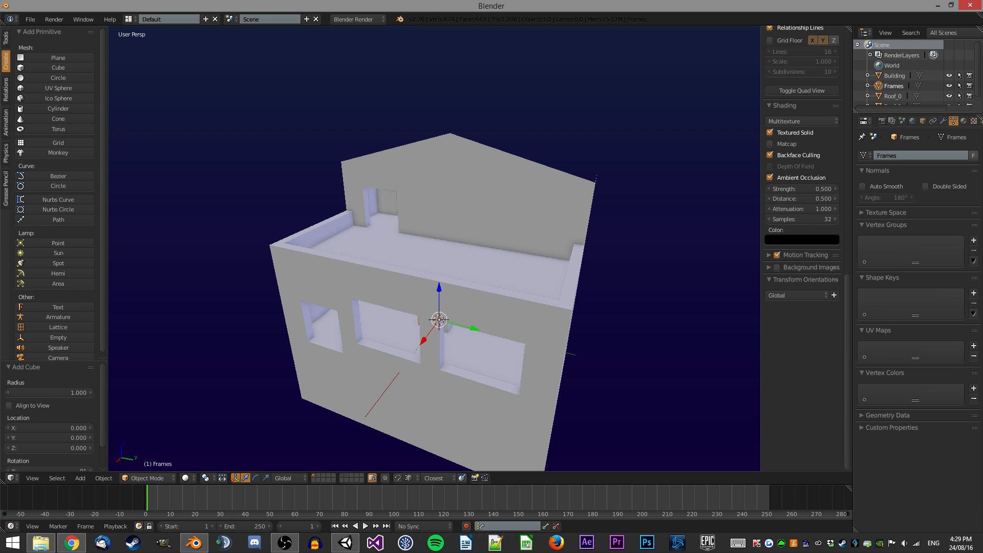
Scale the Frames cube mesh down to 0.1 in edit mode.
{"action": "scroll", "coordinate": [474, 203], "scroll_direction": "up", "scroll_amount": 4}
{"action": "key", "text": "Tab"}
{"action": "key", "text": "KP_Decimal"}
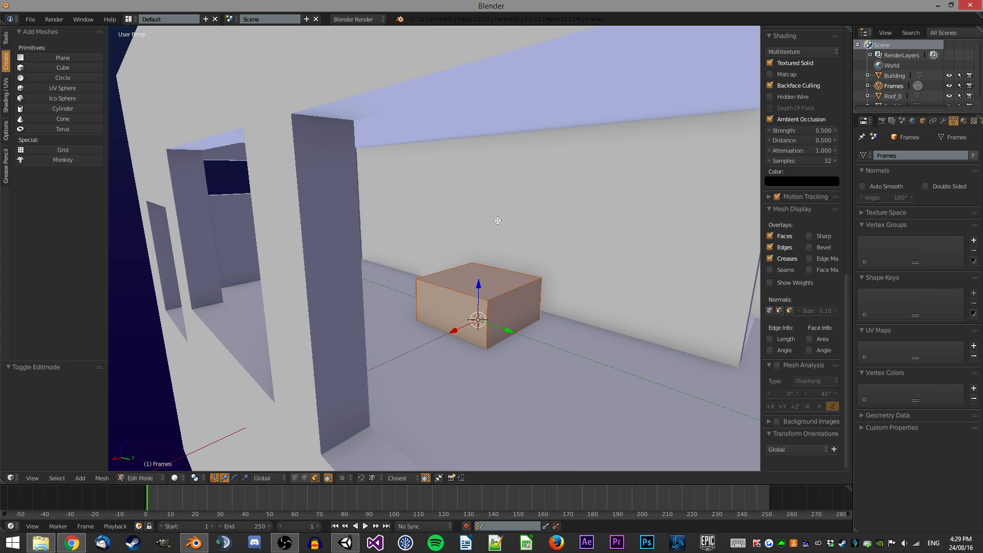
{"action": "type", "text": "s.1"}
{"action": "key", "text": "Return"}
Move the small cube to the building's corner at about X 4.9, Y 5.9, Z 0.1.
{"action": "middle_click_drag", "start_coordinate": [374, 262], "coordinate": [425, 264]}
{"action": "scroll", "coordinate": [507, 292], "scroll_direction": "up", "scroll_amount": 1}
{"action": "right_click", "coordinate": [532, 331]}
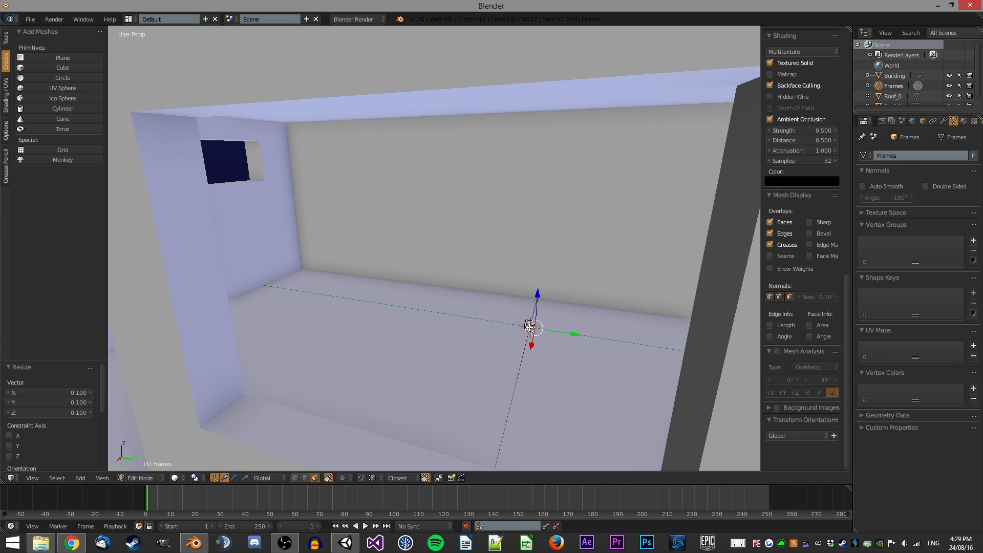
{"action": "key", "text": "g"}
{"action": "key", "text": "x"}
{"action": "key", "text": "Escape"}
{"action": "scroll", "coordinate": [466, 319], "scroll_direction": "down", "scroll_amount": 2}
{"action": "key", "text": "a"}
{"action": "key", "text": "a"}
{"action": "middle_click_drag", "start_coordinate": [357, 300], "coordinate": [533, 233], "text": "shift"}
{"action": "scroll", "coordinate": [392, 297], "scroll_direction": "up", "scroll_amount": 2}
{"action": "key", "text": "g"}
{"action": "left_click", "coordinate": [365, 295]}
Nudge the cube -0.1 along Y, 0.1 along X and -0.1 along Z into the wall corner.
{"action": "middle_click_drag", "start_coordinate": [424, 265], "coordinate": [455, 263]}
{"action": "scroll", "coordinate": [461, 263], "scroll_direction": "up", "scroll_amount": 2}
{"action": "key", "text": "g"}
{"action": "key", "text": "y"}
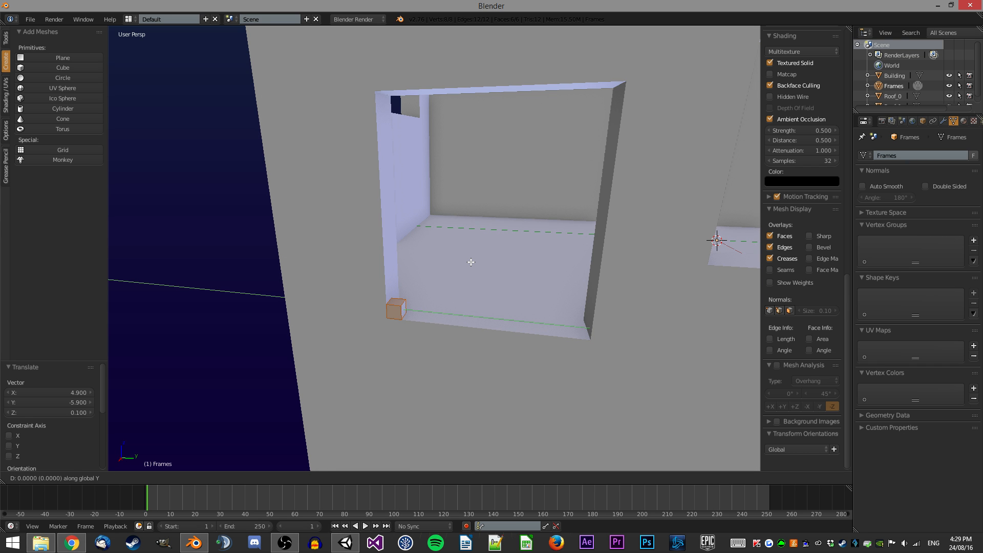
{"action": "key", "text": "Escape"}
{"action": "scroll", "coordinate": [362, 285], "scroll_direction": "up", "scroll_amount": 4}
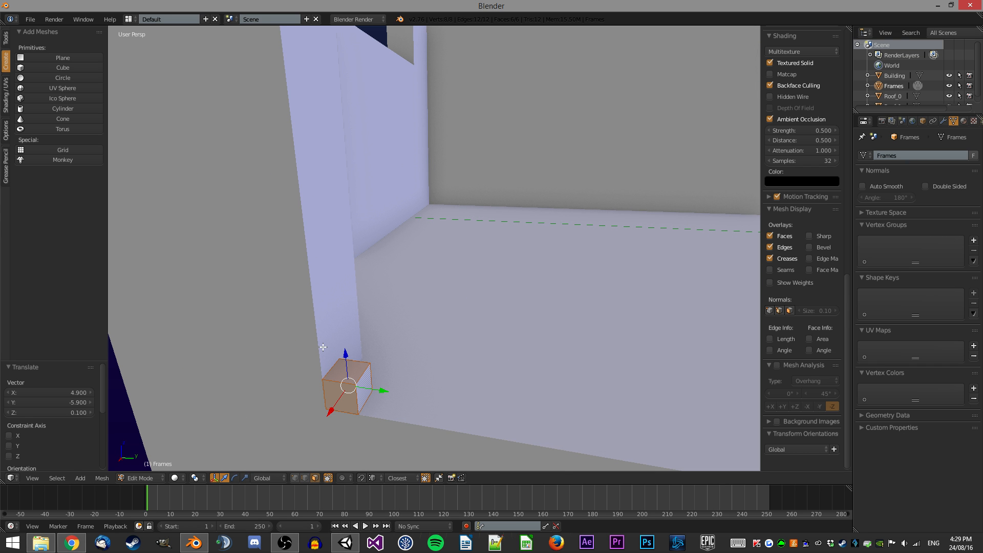
{"action": "type", "text": "gy-.1"}
{"action": "key", "text": "Return"}
{"action": "type", "text": "gx.1"}
{"action": "key", "text": "Return"}
{"action": "key", "text": "g"}
{"action": "key", "text": "x"}
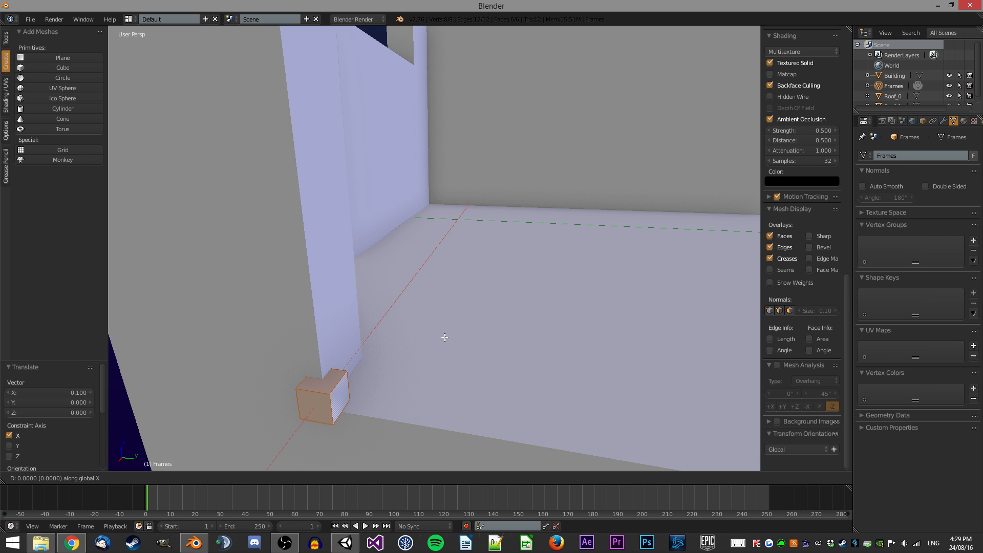
{"action": "key", "text": "Escape"}
{"action": "type", "text": "gz-.1"}
{"action": "key", "text": "Return"}
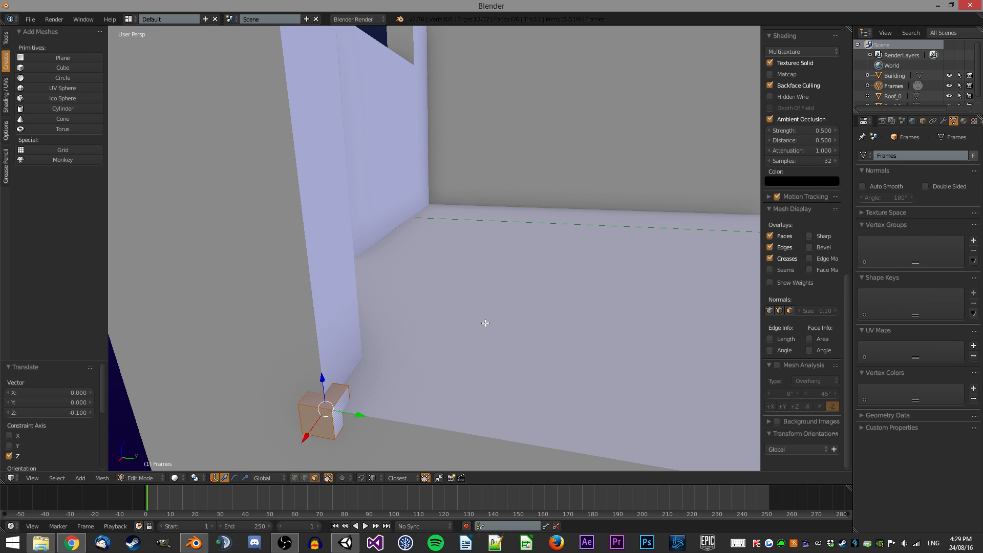
Move the selected frame cube -0.1 along Z.
{"action": "right_click", "coordinate": [345, 398]}
{"action": "scroll", "coordinate": [378, 335], "scroll_direction": "down", "scroll_amount": 5}
{"action": "key", "text": "g"}
{"action": "key", "text": "z"}
{"action": "left_click", "coordinate": [394, 142], "text": "ctrl"}
{"action": "type", "text": "gz-.1"}
{"action": "key", "text": "Return"}
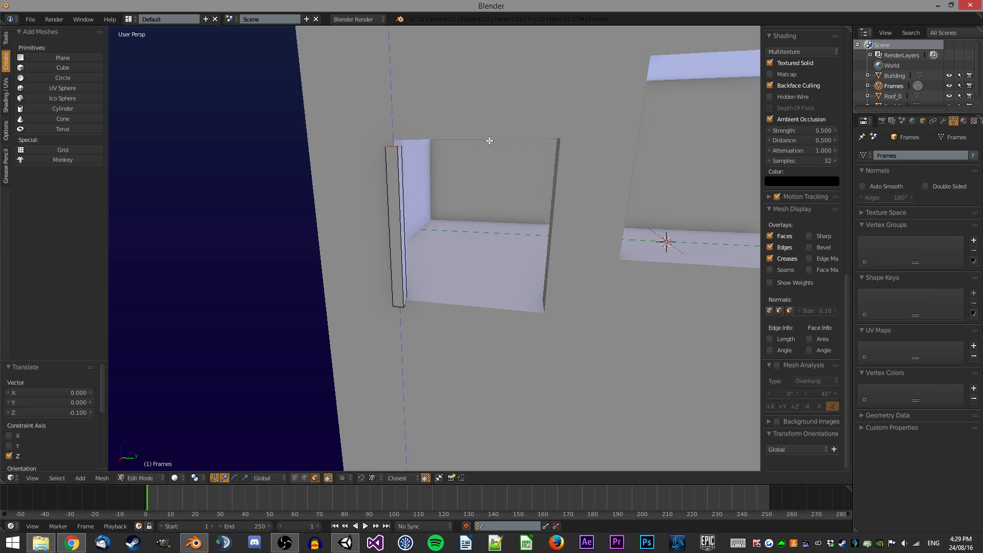
Extrude the post's top face 0.2 upward, replacing an undone 2-unit extrusion.
{"action": "type", "text": "e2"}
{"action": "key", "text": "Return"}
{"action": "scroll", "coordinate": [447, 233], "scroll_direction": "down", "scroll_amount": 4}
{"action": "key", "text": "ctrl+z"}
{"action": "key", "text": "g"}
{"action": "right_click", "coordinate": [458, 199]}
{"action": "type", "text": "e.2"}
{"action": "key", "text": "Return"}
Extrude the top block 2.4 and 0.2 along Y to form the lintel, then extrude the opposite post downward.
{"action": "scroll", "coordinate": [435, 183], "scroll_direction": "up", "scroll_amount": 2}
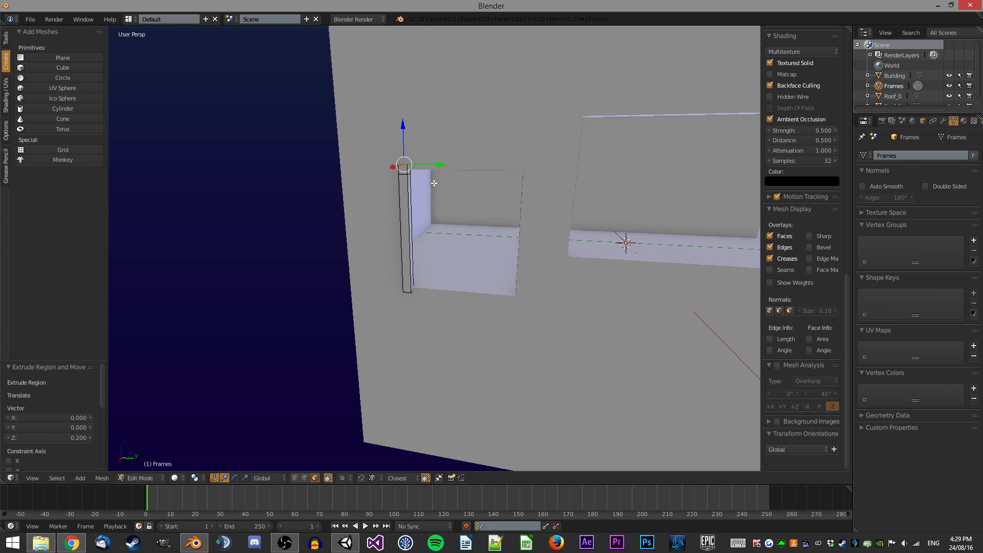
{"action": "right_click", "coordinate": [411, 172]}
{"action": "type", "text": "ey2.4"}
{"action": "key", "text": "Return"}
{"action": "type", "text": "ey-.2"}
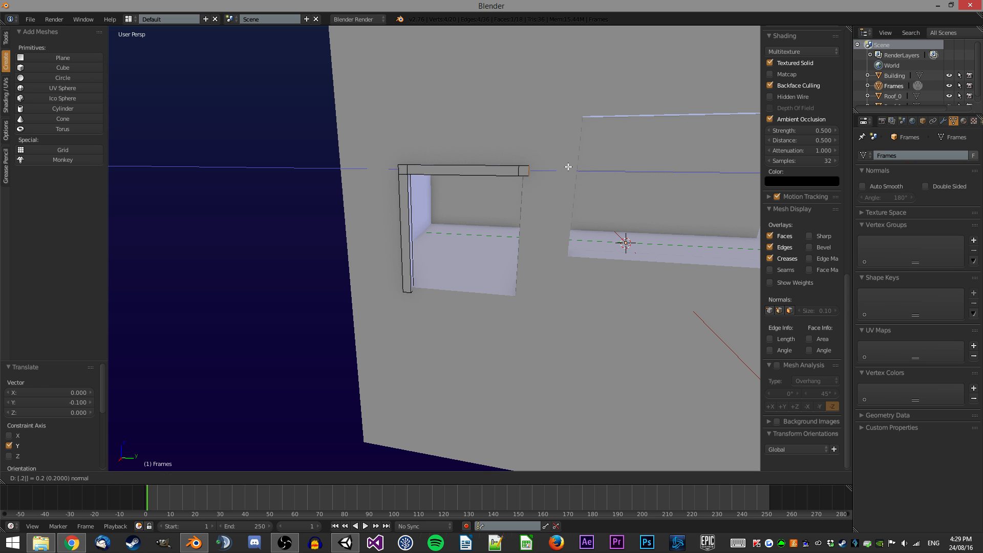
{"action": "key", "text": "Return"}
{"action": "key", "text": "z"}
{"action": "key", "text": "z"}
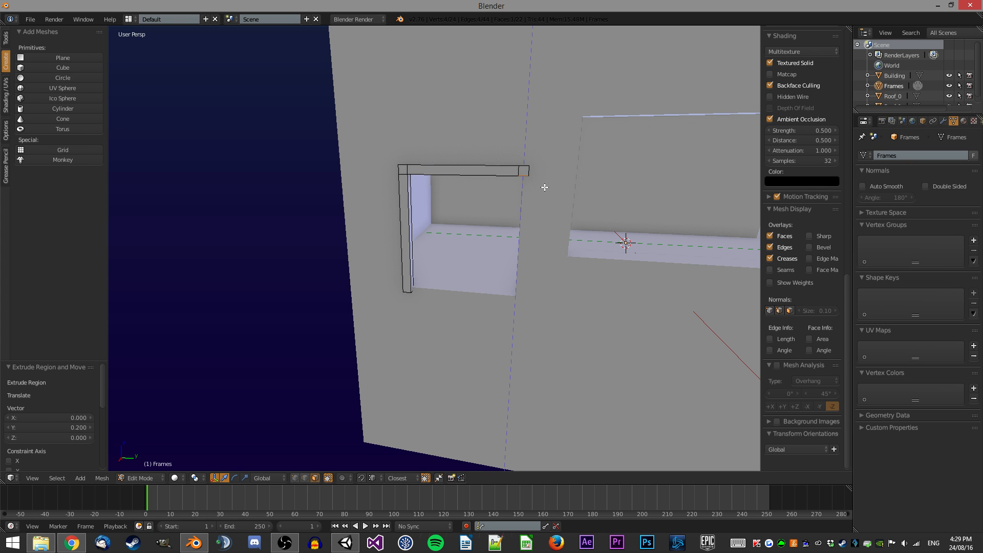
{"action": "key", "text": "e"}
{"action": "left_click", "coordinate": [409, 295], "text": "ctrl"}
Select the whole frame, duplicate it and move it to the doorway opening on the upper level.
{"action": "key", "text": "a"}
{"action": "key", "text": "Tab"}
{"action": "mouse_move", "coordinate": [511, 247]}
{"action": "middle_mouse_down"}
{"action": "mouse_move", "coordinate": [563, 237]}
{"action": "mouse_move", "coordinate": [507, 260]}
{"action": "middle_mouse_up"}
{"action": "middle_click_drag", "start_coordinate": [431, 232], "coordinate": [412, 268]}
{"action": "key", "text": "Tab"}
{"action": "key", "text": "a"}
{"action": "key", "text": "a"}
{"action": "key", "text": "a"}
{"action": "key", "text": "shift+d"}
{"action": "right_click", "coordinate": [445, 228]}
{"action": "key", "text": "g"}
{"action": "key", "text": "shift+y"}
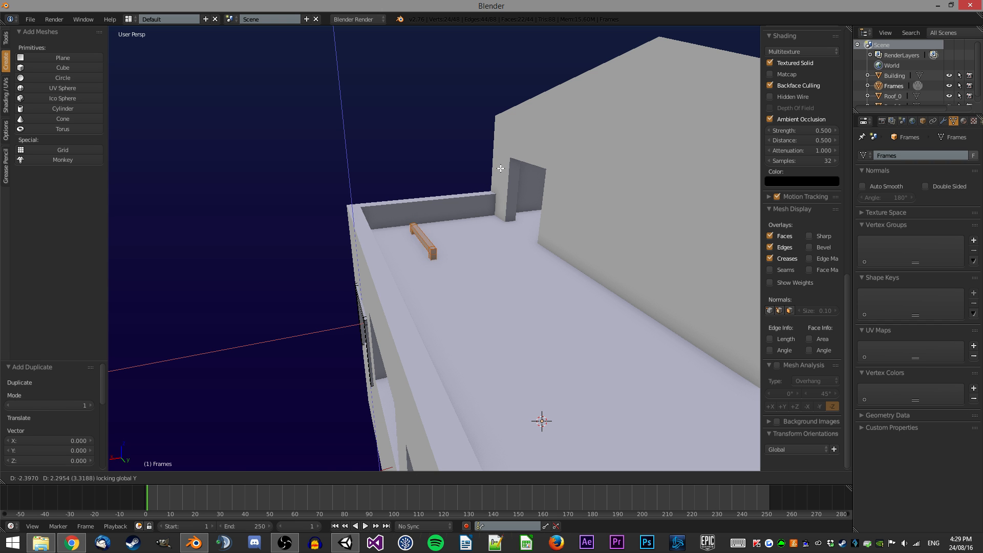
{"action": "left_click", "coordinate": [504, 172]}
Delete the selected faces of the duplicated frame.
{"action": "middle_click_drag", "start_coordinate": [504, 172], "coordinate": [499, 202]}
{"action": "key", "text": "x"}
{"action": "left_click", "coordinate": [499, 201]}
Move the selected frame piece -0.05 along X.
{"action": "middle_click_drag", "start_coordinate": [321, 265], "coordinate": [418, 262]}
{"action": "key", "text": "z"}
{"action": "right_click", "coordinate": [448, 311]}
{"action": "key", "text": "z"}
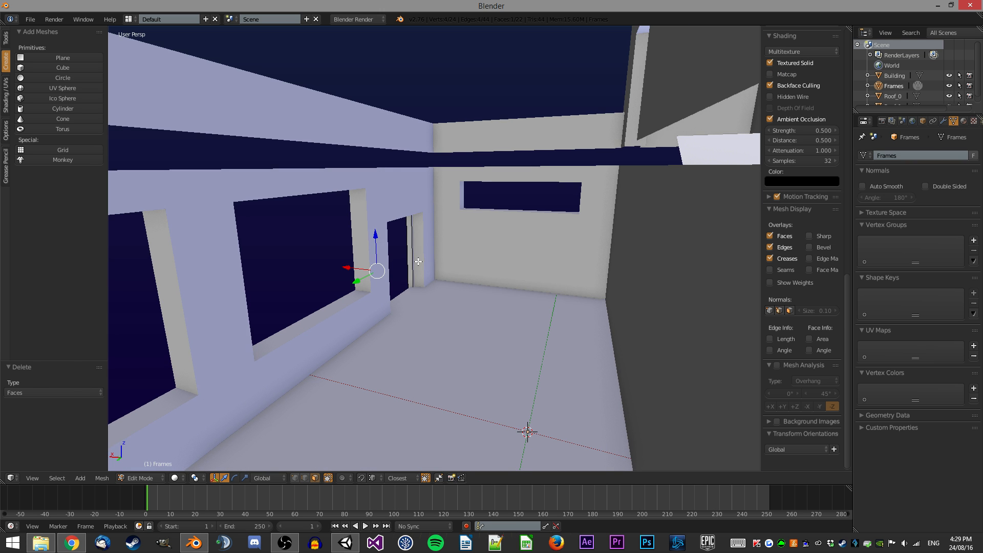
{"action": "key", "text": "ctrl+alt+shift+f"}
{"action": "scroll", "coordinate": [413, 267], "scroll_direction": "up", "scroll_amount": 2}
{"action": "key", "text": "g"}
{"action": "key", "text": "x"}
{"action": "left_click", "coordinate": [417, 306], "text": "ctrl"}
{"action": "type", "text": "gx-.05"}
{"action": "key", "text": "Return"}
Move the selected frame piece across the upper floor and raise it 0.1 along Z.
{"action": "key", "text": "a"}
{"action": "key", "text": "a"}
{"action": "middle_click_drag", "start_coordinate": [485, 260], "coordinate": [433, 323]}
{"action": "right_click", "coordinate": [449, 278]}
{"action": "key", "text": "g"}
{"action": "key", "text": "shift+y"}
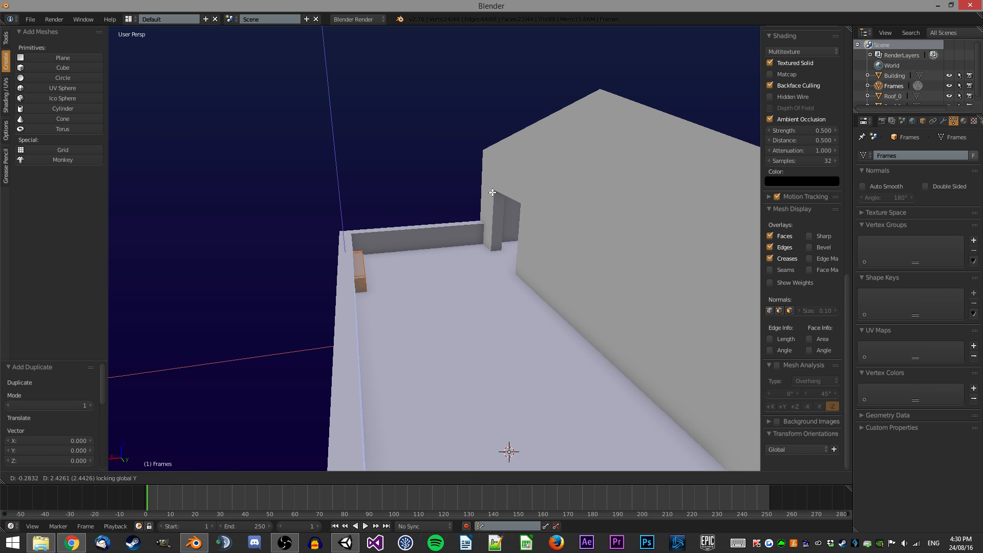
{"action": "left_click", "coordinate": [525, 196], "text": "ctrl"}
{"action": "scroll", "coordinate": [526, 196], "scroll_direction": "up", "scroll_amount": 3}
{"action": "middle_click_drag", "start_coordinate": [525, 195], "coordinate": [518, 150]}
{"action": "type", "text": "gz.1"}
{"action": "key", "text": "Return"}
Shift the frame piece 1 unit and delete the selected extra faces.
{"action": "key", "text": "g"}
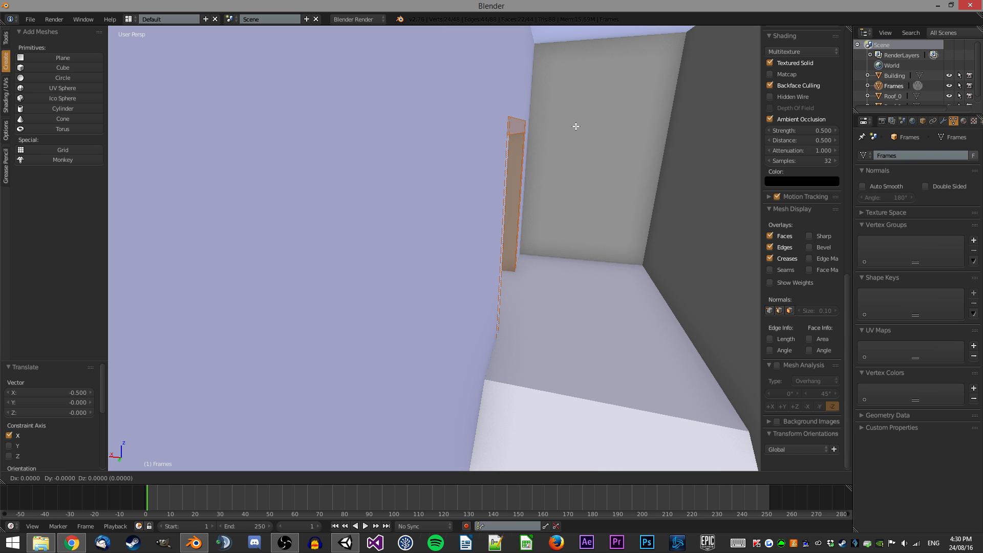
{"action": "type", "text": "1"}
{"action": "key", "text": "Return"}
{"action": "middle_click_drag", "start_coordinate": [577, 126], "coordinate": [684, 131]}
{"action": "scroll", "coordinate": [511, 248], "scroll_direction": "down", "scroll_amount": 4}
{"action": "scroll", "coordinate": [491, 267], "scroll_direction": "up", "scroll_amount": 4}
{"action": "middle_click_drag", "start_coordinate": [464, 289], "coordinate": [502, 271]}
{"action": "key", "text": "z"}
{"action": "scroll", "coordinate": [502, 271], "scroll_direction": "down", "scroll_amount": 1}
{"action": "middle_click_drag", "start_coordinate": [442, 321], "coordinate": [512, 376]}
{"action": "key", "text": "z"}
{"action": "scroll", "coordinate": [454, 290], "scroll_direction": "down", "scroll_amount": 2}
{"action": "key", "text": "z"}
{"action": "right_click", "coordinate": [490, 363]}
{"action": "right_click", "coordinate": [379, 366], "text": "shift"}
{"action": "key", "text": "x"}
{"action": "left_click", "coordinate": [506, 342]}
Duplicate the selected frame and move it -3.9 and then -0.1 along X into the front window opening.
{"action": "scroll", "coordinate": [514, 286], "scroll_direction": "down", "scroll_amount": 3}
{"action": "middle_click_drag", "start_coordinate": [513, 260], "coordinate": [512, 281]}
{"action": "middle_click_drag", "start_coordinate": [474, 217], "coordinate": [471, 208]}
{"action": "key", "text": "z"}
{"action": "scroll", "coordinate": [505, 373], "scroll_direction": "up", "scroll_amount": 3}
{"action": "scroll", "coordinate": [480, 333], "scroll_direction": "down", "scroll_amount": 3}
{"action": "middle_click_drag", "start_coordinate": [480, 333], "coordinate": [444, 238]}
{"action": "key", "text": "z"}
{"action": "left_click_drag", "start_coordinate": [393, 360], "coordinate": [258, 269]}
{"action": "middle_click_drag", "start_coordinate": [274, 263], "coordinate": [435, 307]}
{"action": "key", "text": "z"}
{"action": "key", "text": "shift+d"}
{"action": "right_click", "coordinate": [481, 280]}
{"action": "type", "text": "r0"}
{"action": "key", "text": "Return"}
{"action": "middle_click_drag", "start_coordinate": [499, 271], "coordinate": [553, 343]}
{"action": "key", "text": "g"}
{"action": "key", "text": "y"}
{"action": "left_click", "coordinate": [566, 362]}
{"action": "type", "text": "gx-3.9"}
{"action": "key", "text": "Return"}
{"action": "type", "text": "gx-.1"}
{"action": "key", "text": "Return"}
{"action": "key", "text": "Escape"}
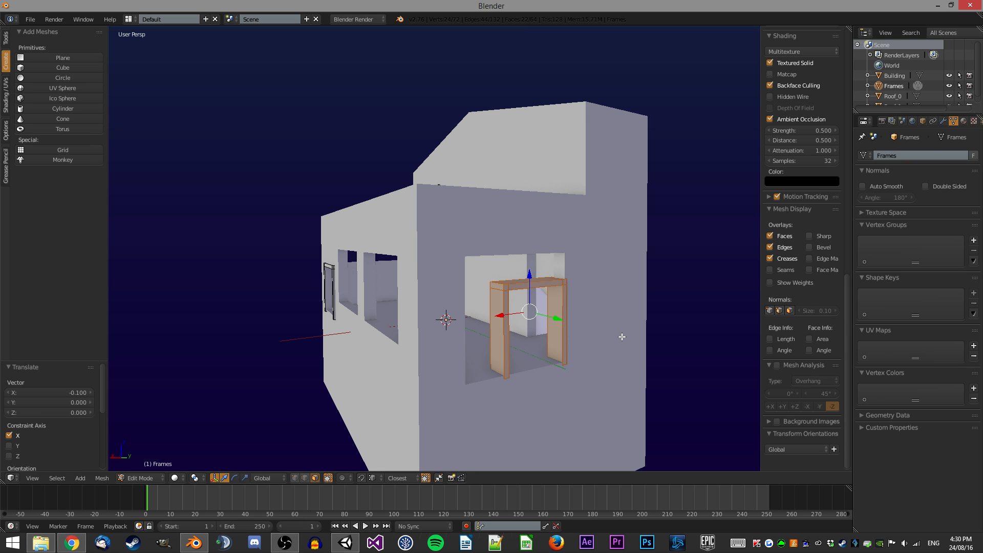
Raise the top of the duplicated frame 0.1 along Z.
{"action": "key", "text": "Escape"}
{"action": "key", "text": "z"}
{"action": "key", "text": "a"}
{"action": "left_click_drag", "start_coordinate": [577, 296], "coordinate": [483, 269]}
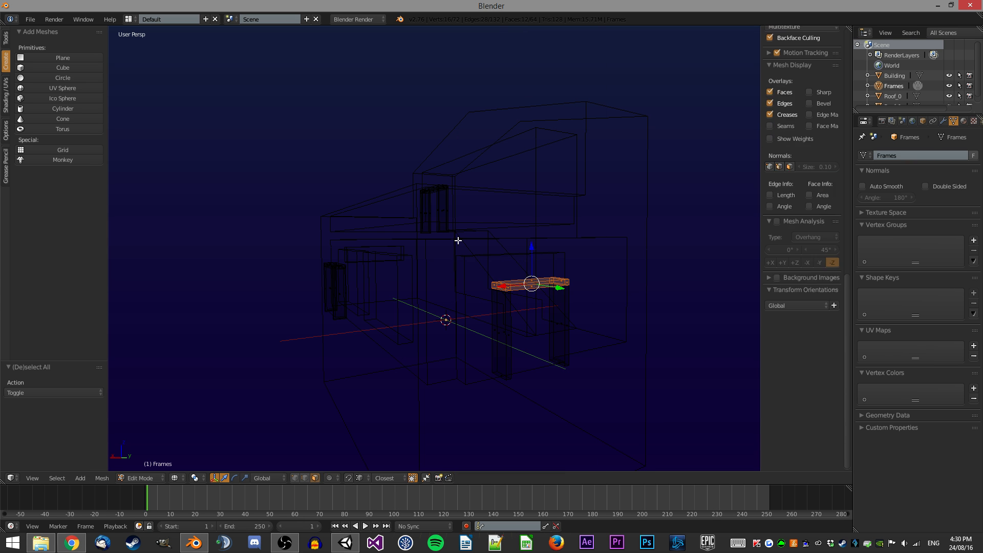
{"action": "type", "text": "zgz.9"}
{"action": "key", "text": "Return"}
{"action": "key", "text": "Escape"}
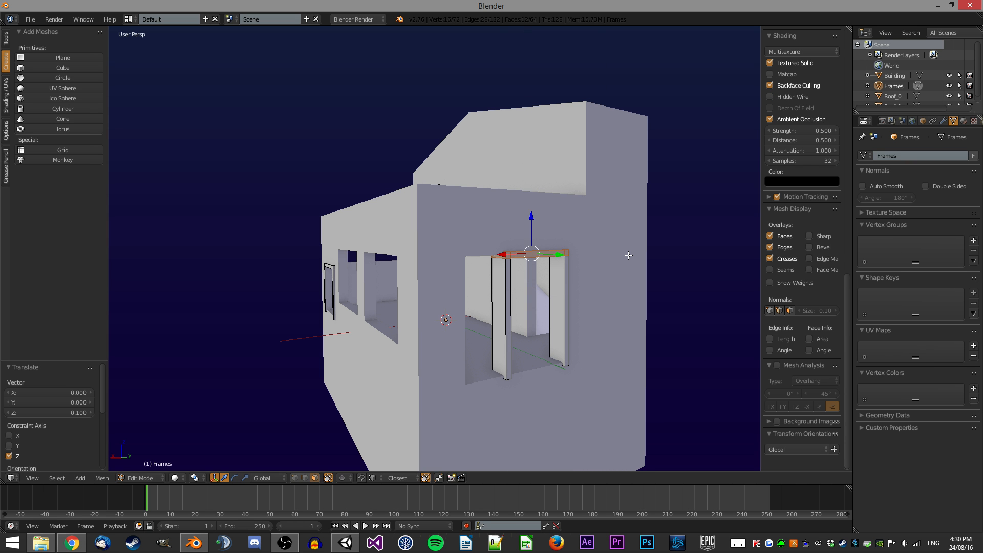
Widen the duplicated frame by moving one post 1.4 along X, after undoing a -4 move.
{"action": "key", "text": "z"}
{"action": "key", "text": "a"}
{"action": "left_click_drag", "start_coordinate": [530, 409], "coordinate": [468, 305]}
{"action": "type", "text": "zgx-4"}
{"action": "key", "text": "Return"}
{"action": "key", "text": "ctrl+z"}
{"action": "key", "text": "z"}
{"action": "middle_click_drag", "start_coordinate": [481, 291], "coordinate": [441, 289]}
{"action": "right_click", "coordinate": [467, 351], "text": "shift"}
{"action": "type", "text": "zgx0.1"}
{"action": "key", "text": "Return"}
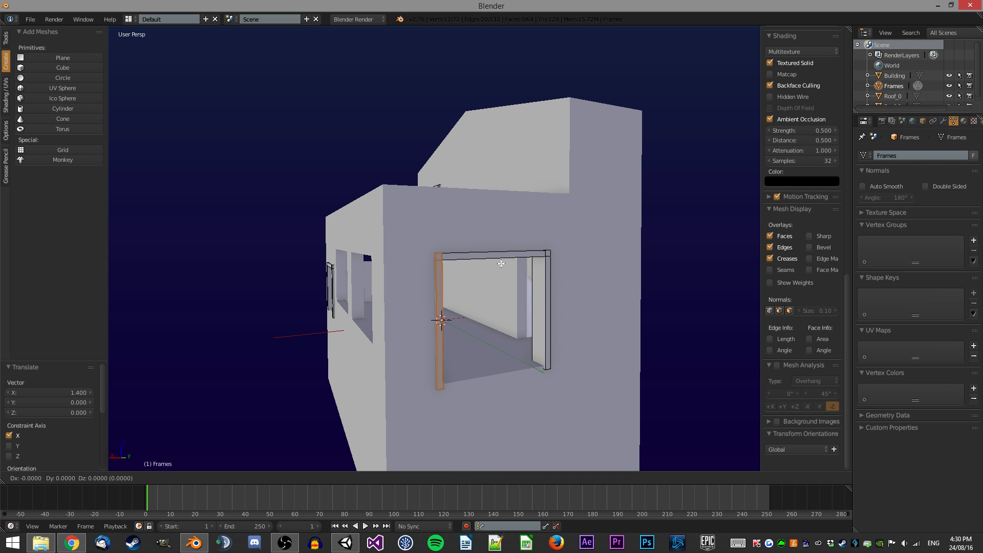
Duplicate the whole frame and move it 3.15 along X and -2.9 along Y into the long window opening.
{"action": "middle_click_drag", "start_coordinate": [503, 251], "coordinate": [511, 366]}
{"action": "key", "text": "z"}
{"action": "key", "text": "a"}
{"action": "key", "text": "b"}
{"action": "mouse_move", "coordinate": [543, 434]}
{"action": "left_mouse_down"}
{"action": "mouse_move", "coordinate": [424, 349]}
{"action": "mouse_move", "coordinate": [402, 311]}
{"action": "left_mouse_up"}
{"action": "key", "text": "z"}
{"action": "mouse_move", "coordinate": [415, 314]}
{"action": "middle_mouse_down"}
{"action": "mouse_move", "coordinate": [475, 320]}
{"action": "mouse_move", "coordinate": [632, 291]}
{"action": "mouse_move", "coordinate": [472, 352]}
{"action": "middle_mouse_up"}
{"action": "key", "text": "shift+d"}
{"action": "right_click", "coordinate": [632, 292]}
{"action": "key", "text": "Return"}
{"action": "type", "text": "gx3.15"}
{"action": "key", "text": "Return"}
{"action": "type", "text": "gy-2.9"}
{"action": "key", "text": "Return"}
{"action": "scroll", "coordinate": [504, 350], "scroll_direction": "up", "scroll_amount": 1}
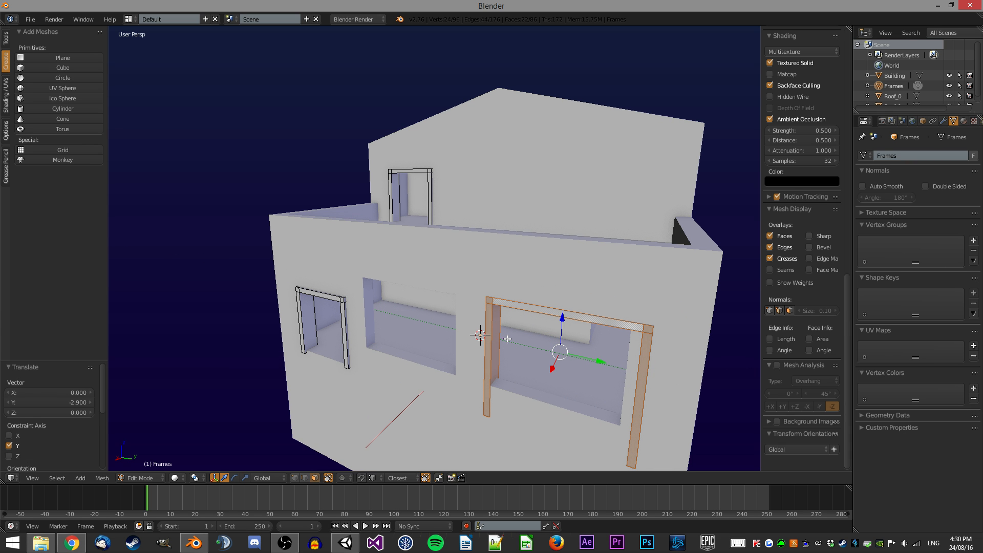
Lower the duplicated long-window frame 0.1 along Z.
{"action": "type", "text": "-0.1"}
{"action": "key", "text": "Return"}
{"action": "key", "text": "Escape"}
{"action": "type", "text": "gz-0.1"}
{"action": "key", "text": "Return"}
{"action": "type", "text": "0.05"}
{"action": "key", "text": "Return"}
In wireframe view, box-select one side of the long-window frame and slide it along Y to meet the wall.
{"action": "key", "text": "z"}
{"action": "scroll", "coordinate": [553, 304], "scroll_direction": "down", "scroll_amount": 2}
{"action": "middle_click_drag", "start_coordinate": [565, 290], "coordinate": [551, 308]}
{"action": "key", "text": "a"}
{"action": "key", "text": "b"}
{"action": "left_click_drag", "start_coordinate": [540, 400], "coordinate": [505, 300]}
{"action": "key", "text": "z"}
{"action": "scroll", "coordinate": [543, 328], "scroll_direction": "up", "scroll_amount": 1}
{"action": "key", "text": "g"}
{"action": "key", "text": "y"}
{"action": "left_click", "coordinate": [550, 335]}
{"action": "key", "text": "g"}
{"action": "key", "text": "y"}
{"action": "left_click", "coordinate": [565, 335]}
{"action": "key", "text": "g"}
{"action": "key", "text": "y"}
{"action": "left_click", "coordinate": [567, 335]}
Select the long-window frame's lower bar and move it -0.4 along Z onto the sill.
{"action": "key", "text": "z"}
{"action": "key", "text": "a"}
{"action": "key", "text": "b"}
{"action": "left_click_drag", "start_coordinate": [552, 447], "coordinate": [531, 413]}
{"action": "key", "text": "a"}
{"action": "key", "text": "b"}
{"action": "key", "text": "b"}
{"action": "left_click_drag", "start_coordinate": [482, 398], "coordinate": [429, 366]}
{"action": "key", "text": "z"}
{"action": "key", "text": "g"}
{"action": "key", "text": "z"}
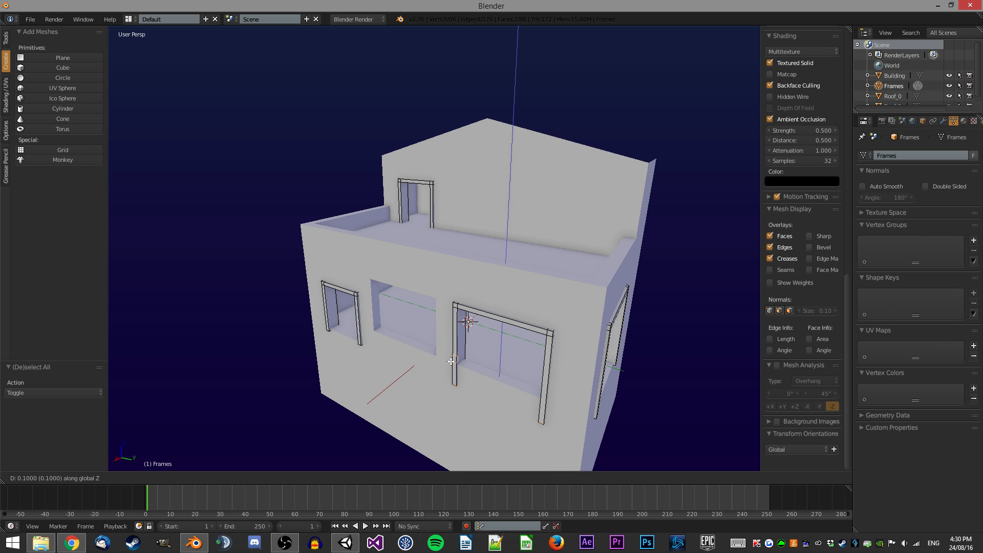
{"action": "left_click", "coordinate": [456, 367]}
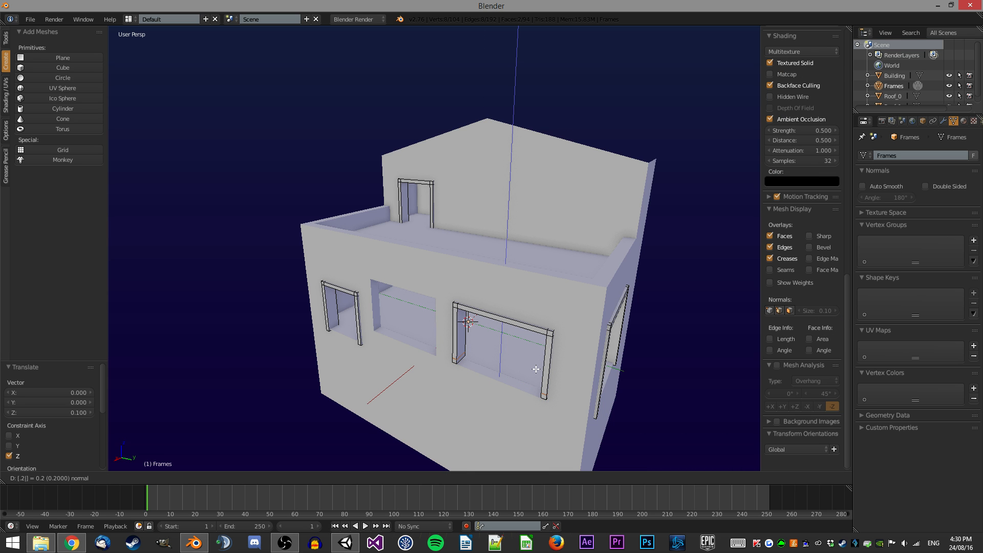
{"action": "key", "text": "Return"}
{"action": "type", "text": "-0.4"}
{"action": "key", "text": "Return"}
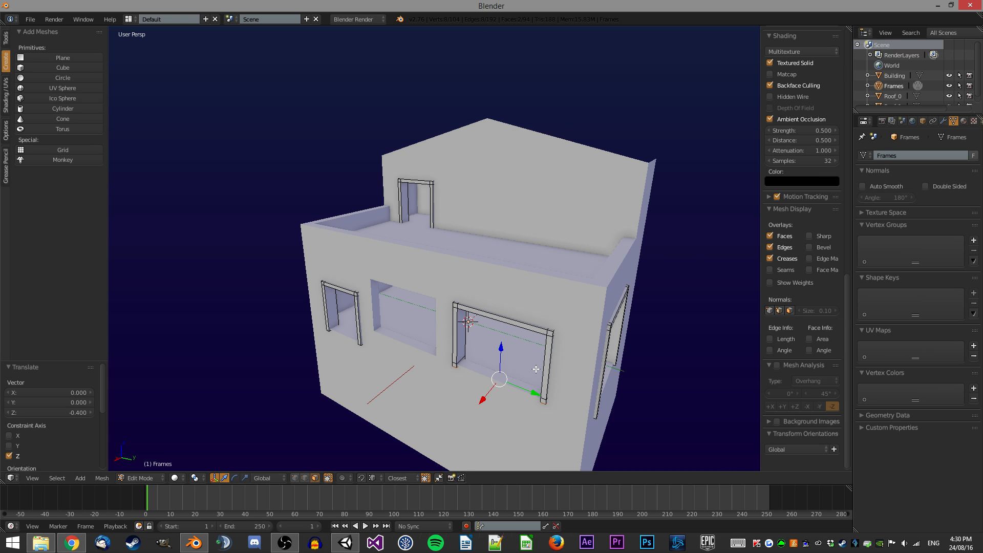
Delete a stray element of the frame mesh and leave edit mode.
{"action": "scroll", "coordinate": [509, 369], "scroll_direction": "up", "scroll_amount": 1}
{"action": "middle_click_drag", "start_coordinate": [523, 313], "coordinate": [477, 238]}
{"action": "scroll", "coordinate": [476, 237], "scroll_direction": "up", "scroll_amount": 2}
{"action": "scroll", "coordinate": [477, 238], "scroll_direction": "up", "scroll_amount": 2}
{"action": "right_click", "coordinate": [392, 273]}
{"action": "key", "text": "x"}
{"action": "left_click", "coordinate": [392, 274]}
{"action": "right_click", "coordinate": [659, 294]}
{"action": "key", "text": "e"}
{"action": "key", "text": "Escape"}
{"action": "key", "text": "a"}
Duplicate a window frame and move it along Y and X into the side wall's window opening.
{"action": "key", "text": "a"}
{"action": "key", "text": "space"}
{"action": "key", "text": "Return"}
{"action": "key", "text": "Tab"}
{"action": "scroll", "coordinate": [350, 222], "scroll_direction": "down", "scroll_amount": 8}
{"action": "middle_click_drag", "start_coordinate": [354, 221], "coordinate": [446, 239]}
{"action": "key", "text": "Tab"}
{"action": "key", "text": "z"}
{"action": "key", "text": "a"}
{"action": "key", "text": "b"}
{"action": "left_click_drag", "start_coordinate": [459, 353], "coordinate": [336, 243]}
{"action": "key", "text": "z"}
{"action": "middle_click_drag", "start_coordinate": [336, 244], "coordinate": [398, 259]}
{"action": "key", "text": "shift+d"}
{"action": "left_click", "coordinate": [399, 311]}
{"action": "left_click", "coordinate": [502, 278]}
{"action": "key", "text": "z"}
{"action": "scroll", "coordinate": [503, 279], "scroll_direction": "up", "scroll_amount": 1}
{"action": "middle_click_drag", "start_coordinate": [502, 279], "coordinate": [594, 219]}
{"action": "key", "text": "z"}
{"action": "key", "text": "z"}
{"action": "key", "text": "z"}
{"action": "key", "text": "shift+d"}
{"action": "key", "text": "Escape"}
{"action": "key", "text": "r"}
{"action": "key", "text": "0"}
{"action": "key", "text": "Return"}
{"action": "key", "text": "g"}
{"action": "key", "text": "y"}
{"action": "left_click", "coordinate": [497, 318]}
{"action": "key", "text": "g"}
{"action": "key", "text": "x"}
{"action": "left_click", "coordinate": [400, 297]}
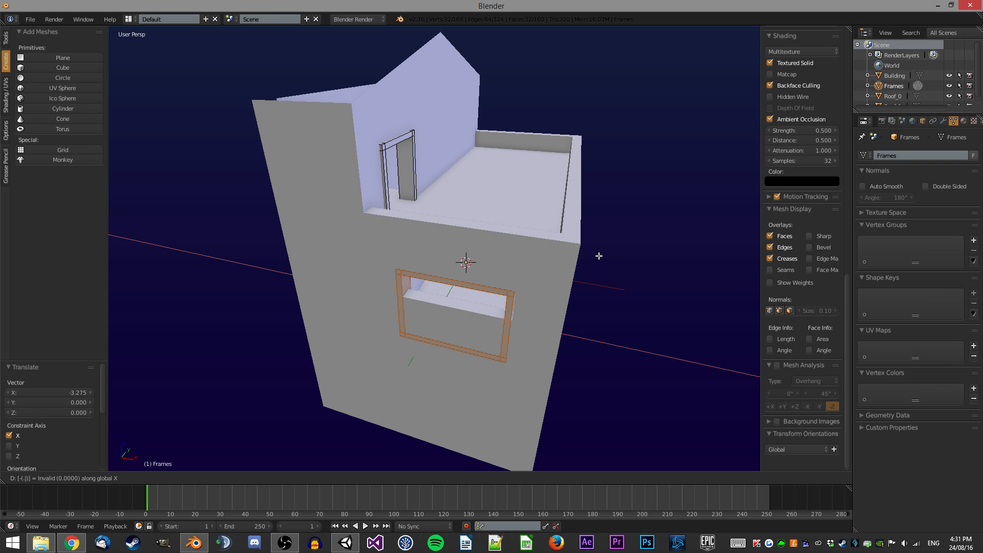
Nudge the side-wall frame along X so it sits inside the opening.
{"action": "key", "text": "Escape"}
{"action": "scroll", "coordinate": [619, 257], "scroll_direction": "up", "scroll_amount": 3}
{"action": "middle_click_drag", "start_coordinate": [576, 267], "coordinate": [589, 266]}
{"action": "key", "text": "z"}
{"action": "middle_click_drag", "start_coordinate": [509, 258], "coordinate": [532, 249]}
{"action": "key", "text": "z"}
{"action": "key", "text": "g"}
{"action": "key", "text": "x"}
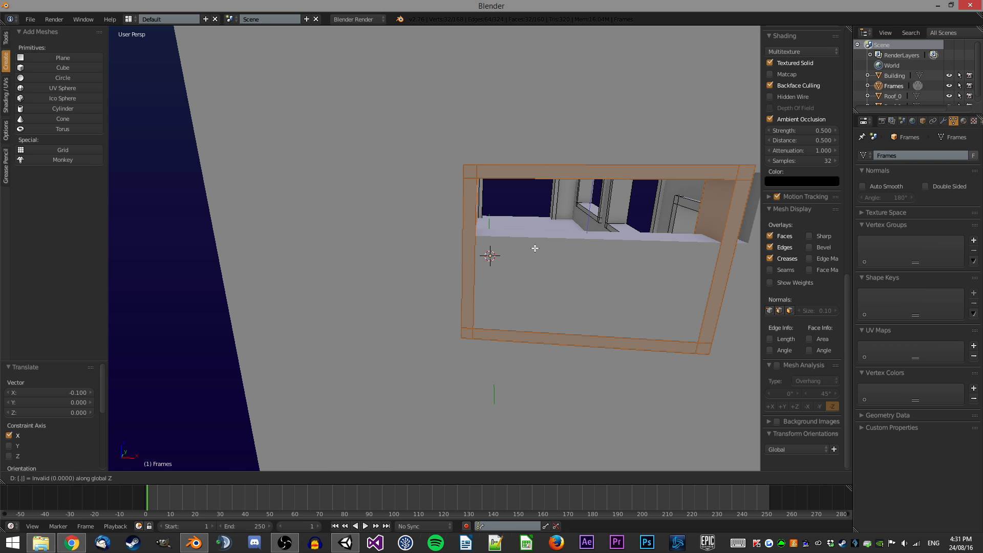
{"action": "key", "text": "1"}
{"action": "key", "text": "Return"}
{"action": "key", "text": "z"}
{"action": "middle_click_drag", "start_coordinate": [535, 219], "coordinate": [469, 182]}
{"action": "key", "text": "z"}
Reshape the side-wall frame in edit mode, shifting its sides along X and its top 1 along Z to fit the narrow window.
{"action": "key", "text": "Escape"}
{"action": "key", "text": "z"}
{"action": "key", "text": "Tab"}
{"action": "key", "text": "a"}
{"action": "key", "text": "b"}
{"action": "left_click_drag", "start_coordinate": [498, 382], "coordinate": [446, 200]}
{"action": "type", "text": "zgx.15"}
{"action": "key", "text": "Return"}
{"action": "type", "text": "1"}
{"action": "key", "text": "Return"}
{"action": "key", "text": "z"}
{"action": "key", "text": "a"}
{"action": "key", "text": "b"}
{"action": "left_click_drag", "start_coordinate": [520, 367], "coordinate": [318, 285]}
{"action": "type", "text": "zgz1"}
{"action": "key", "text": "Return"}
{"action": "type", "text": "gz.1"}
{"action": "key", "text": "Return"}
Box-select part of the side-wall frame and slide it along Y into the wall.
{"action": "key", "text": "z"}
{"action": "key", "text": "a"}
{"action": "middle_click_drag", "start_coordinate": [471, 251], "coordinate": [474, 301]}
{"action": "left_click_drag", "start_coordinate": [430, 310], "coordinate": [281, 208]}
{"action": "key", "text": "z"}
{"action": "key", "text": "g"}
{"action": "key", "text": "y"}
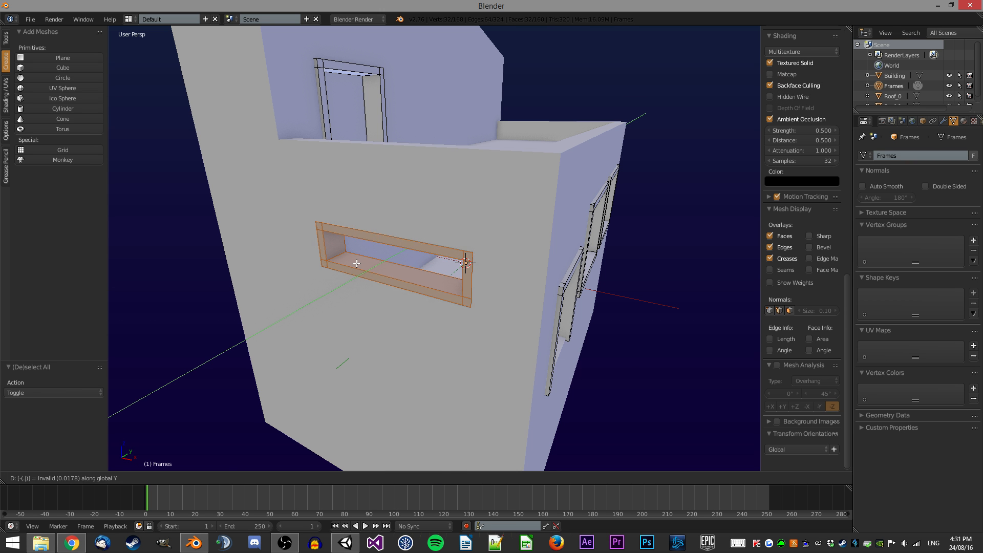
{"action": "left_click", "coordinate": [357, 263]}
Leave edit mode and move the Frames object to layer 6.
{"action": "key", "text": "a"}
{"action": "middle_click_drag", "start_coordinate": [357, 263], "coordinate": [466, 254]}
{"action": "scroll", "coordinate": [425, 251], "scroll_direction": "up", "scroll_amount": 6}
{"action": "scroll", "coordinate": [426, 251], "scroll_direction": "down", "scroll_amount": 5}
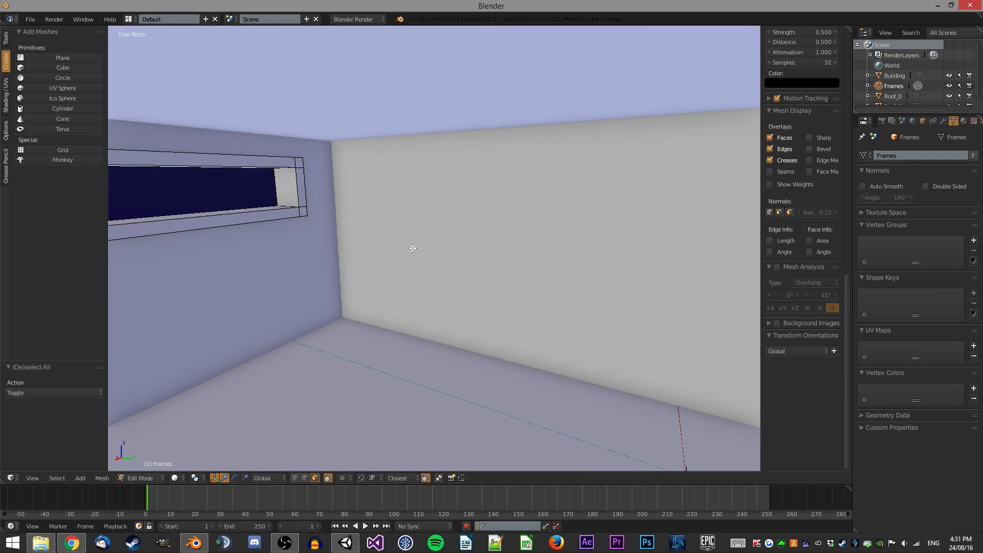
{"action": "middle_click_drag", "start_coordinate": [292, 193], "coordinate": [408, 215]}
{"action": "scroll", "coordinate": [571, 217], "scroll_direction": "down", "scroll_amount": 6}
{"action": "key", "text": "Tab"}
{"action": "scroll", "coordinate": [408, 215], "scroll_direction": "up", "scroll_amount": 1}
{"action": "middle_click_drag", "start_coordinate": [415, 308], "coordinate": [504, 313]}
{"action": "scroll", "coordinate": [451, 289], "scroll_direction": "up", "scroll_amount": 2}
{"action": "key", "text": "m"}
{"action": "key", "text": "6"}
{"action": "key", "text": "Return"}
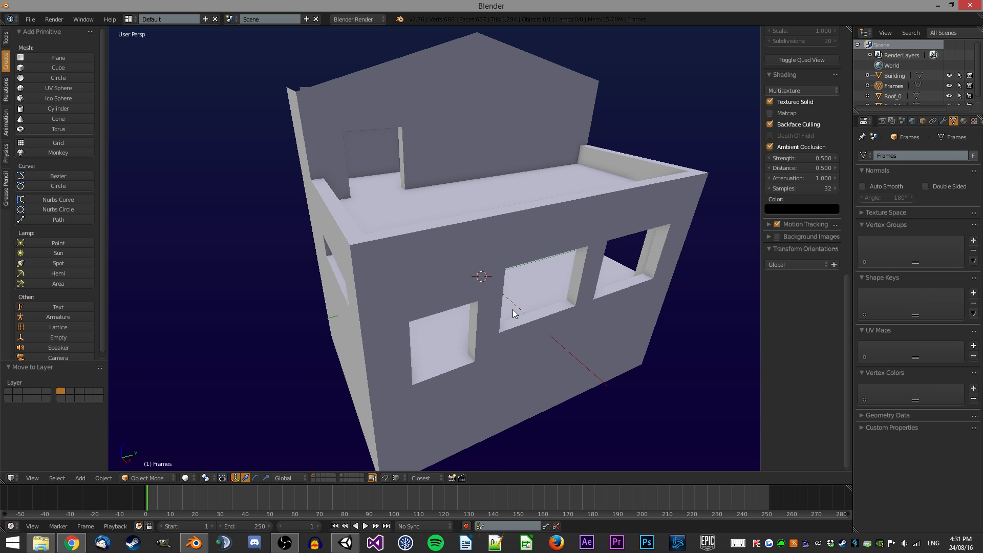
Select the Building object and move it to layer 6 alongside the frames.
{"action": "key", "text": "6"}
{"action": "scroll", "coordinate": [512, 309], "scroll_direction": "down", "scroll_amount": 2}
{"action": "middle_click_drag", "start_coordinate": [523, 305], "coordinate": [556, 291]}
{"action": "middle_click_drag", "start_coordinate": [461, 141], "coordinate": [455, 173]}
{"action": "key", "text": "1"}
{"action": "right_click", "coordinate": [501, 259]}
{"action": "middle_click_drag", "start_coordinate": [508, 223], "coordinate": [342, 193]}
{"action": "key", "text": "m"}
{"action": "key", "text": "6"}
{"action": "key", "text": "Return"}
{"action": "key", "text": "6"}
{"action": "key", "text": "a"}
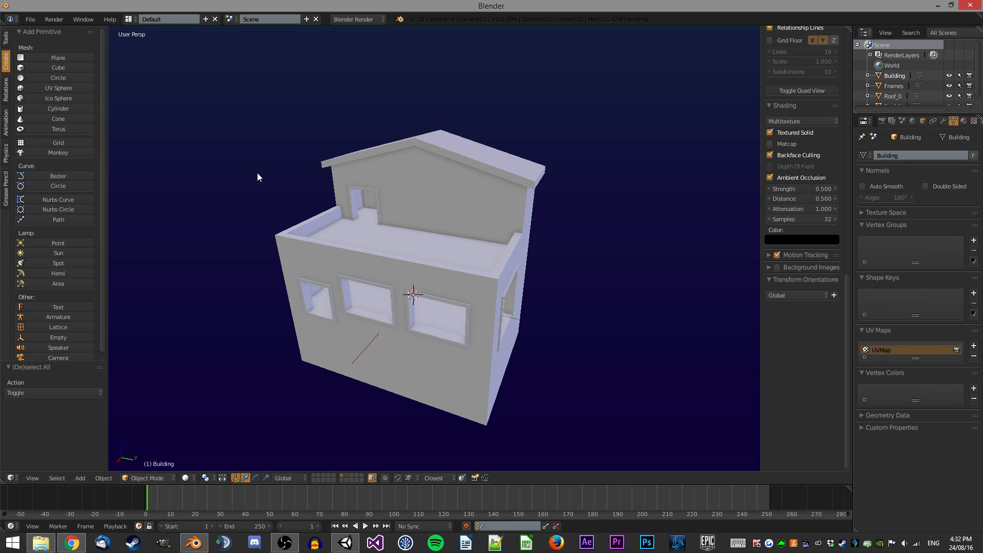
Add a text object at the 3D cursor and set its preview resolution to 2.
{"action": "left_click", "coordinate": [61, 308]}
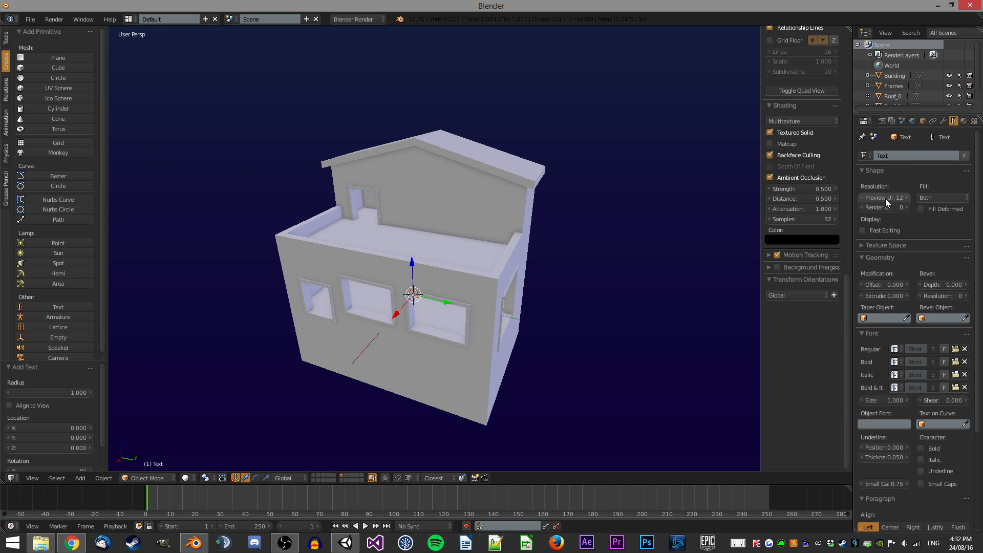
{"action": "type", "text": "2"}
{"action": "key", "text": "Return"}
{"action": "scroll", "coordinate": [440, 214], "scroll_direction": "up", "scroll_amount": 3}
{"action": "middle_click_drag", "start_coordinate": [441, 214], "coordinate": [475, 201]}
{"action": "scroll", "coordinate": [475, 200], "scroll_direction": "up", "scroll_amount": 5}
{"action": "middle_click_drag", "start_coordinate": [553, 246], "coordinate": [523, 290]}
{"action": "middle_click_drag", "start_coordinate": [588, 308], "coordinate": [491, 260], "text": "shift"}
{"action": "middle_click_drag", "start_coordinate": [646, 247], "coordinate": [541, 198], "text": "shift"}
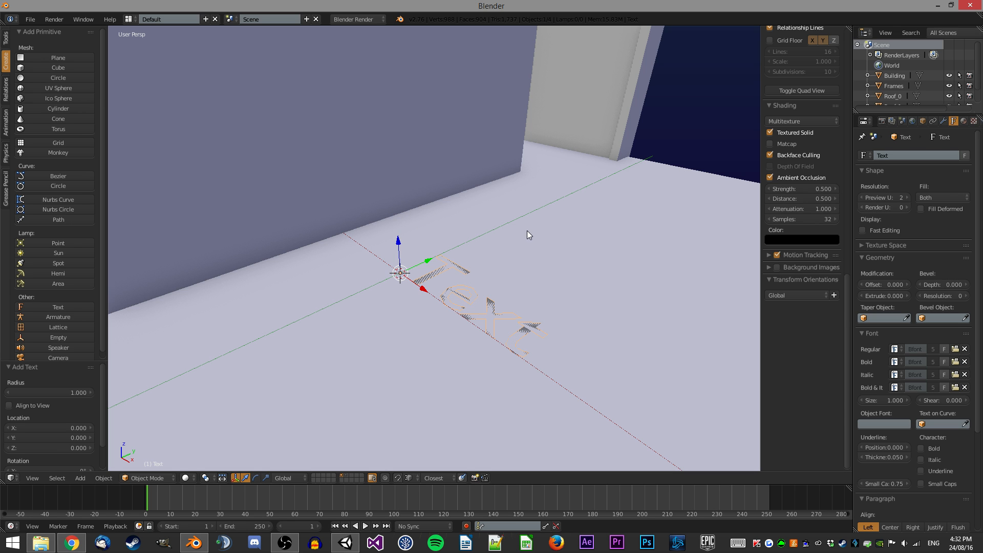
Rotate the text object 90 degrees about Z.
{"action": "type", "text": "rz"}
{"action": "type", "text": "90"}
{"action": "key", "text": "Return"}
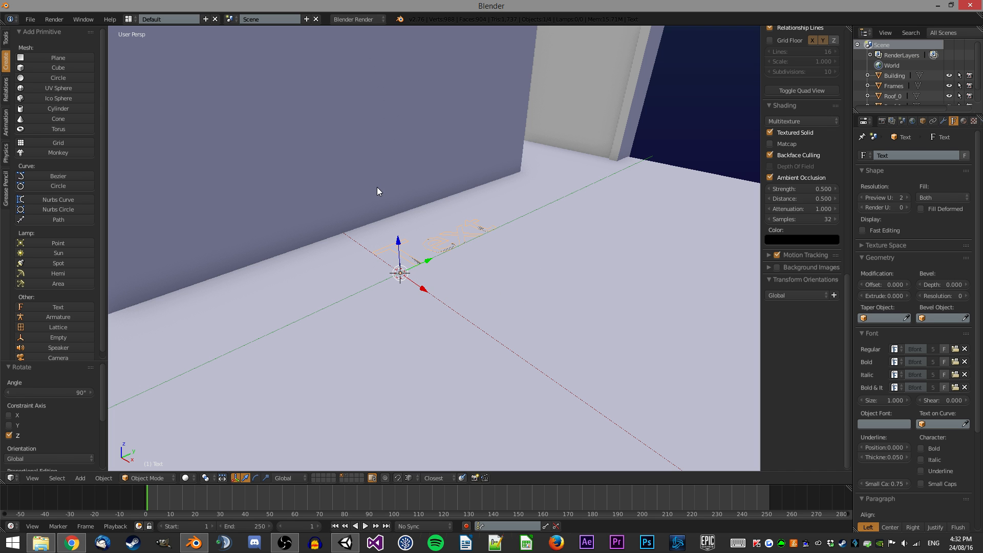
Rotate the text object 90 degrees about Y so it stands upright.
{"action": "key", "text": "r"}
{"action": "key", "text": "y"}
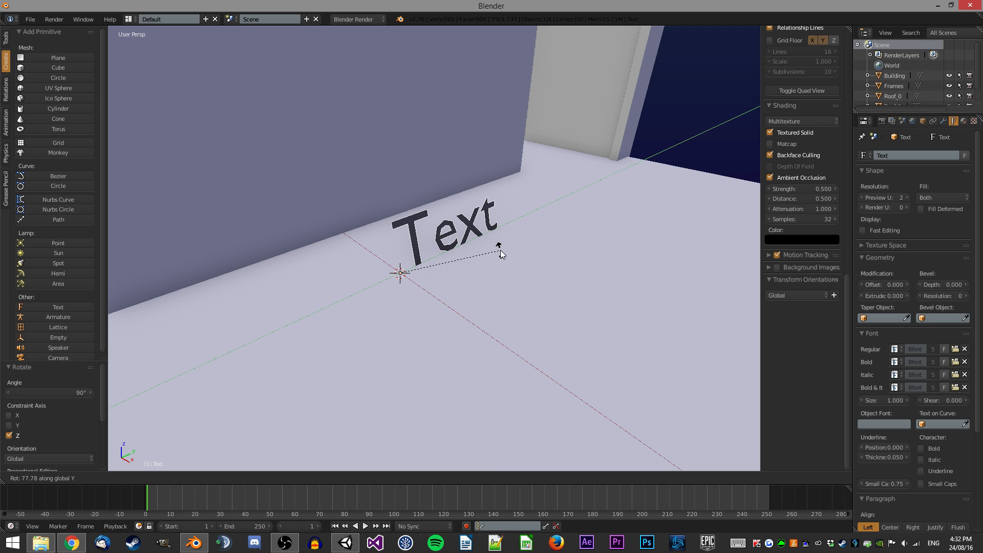
{"action": "key", "text": "Return"}
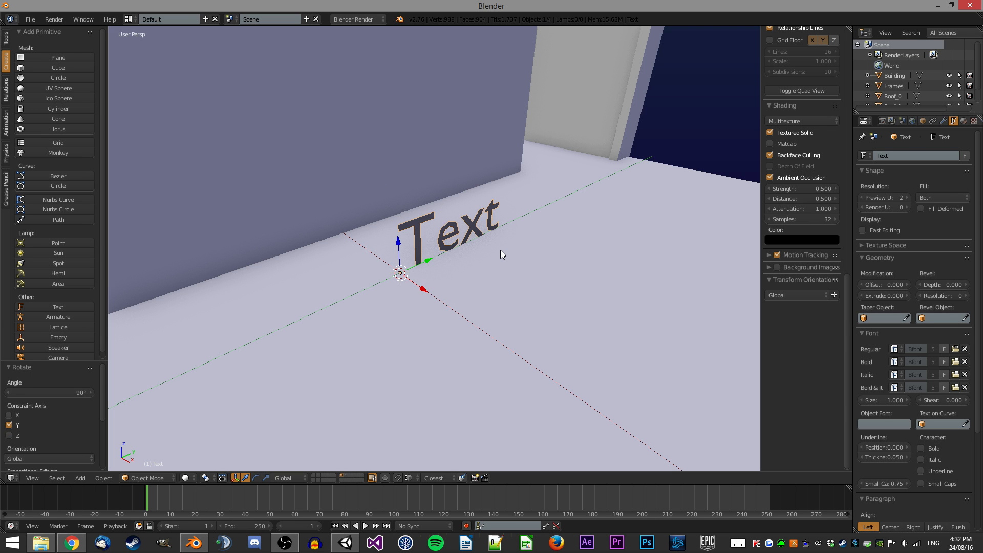
Set the text's geometry extrusion to 0.1.
{"action": "scroll", "coordinate": [894, 252], "scroll_direction": "down", "scroll_amount": 2}
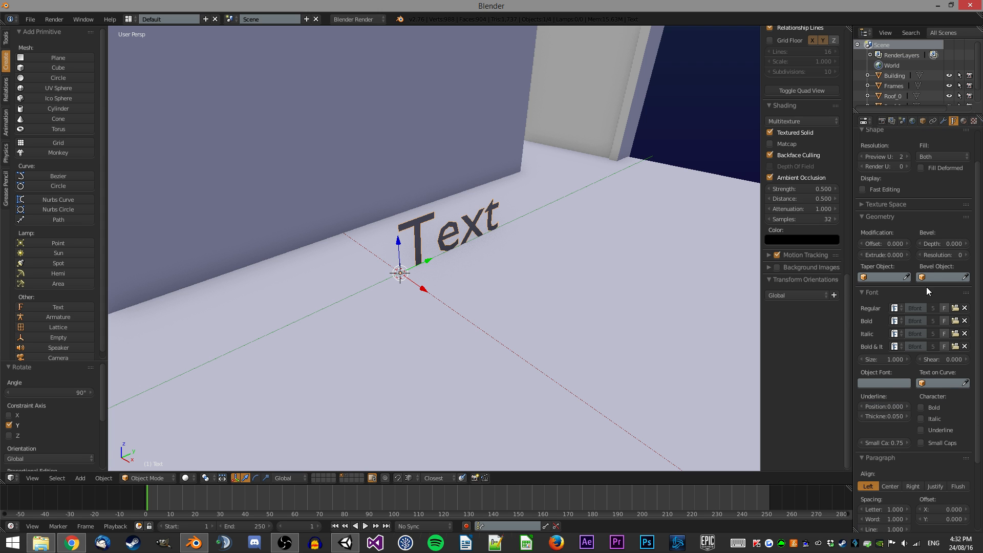
{"action": "scroll", "coordinate": [929, 381], "scroll_direction": "down", "scroll_amount": 1}
{"action": "scroll", "coordinate": [926, 276], "scroll_direction": "up", "scroll_amount": 1}
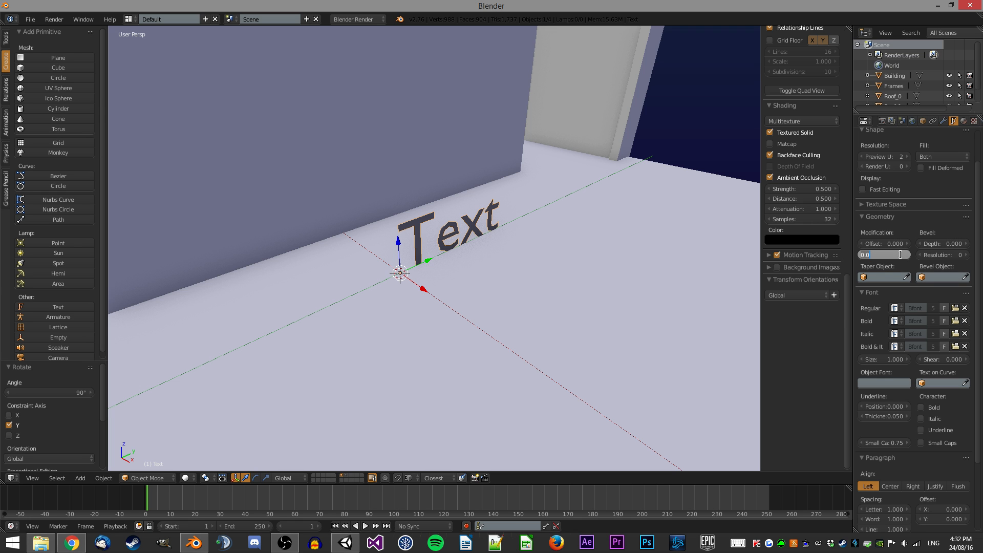
{"action": "key", "text": "Return"}
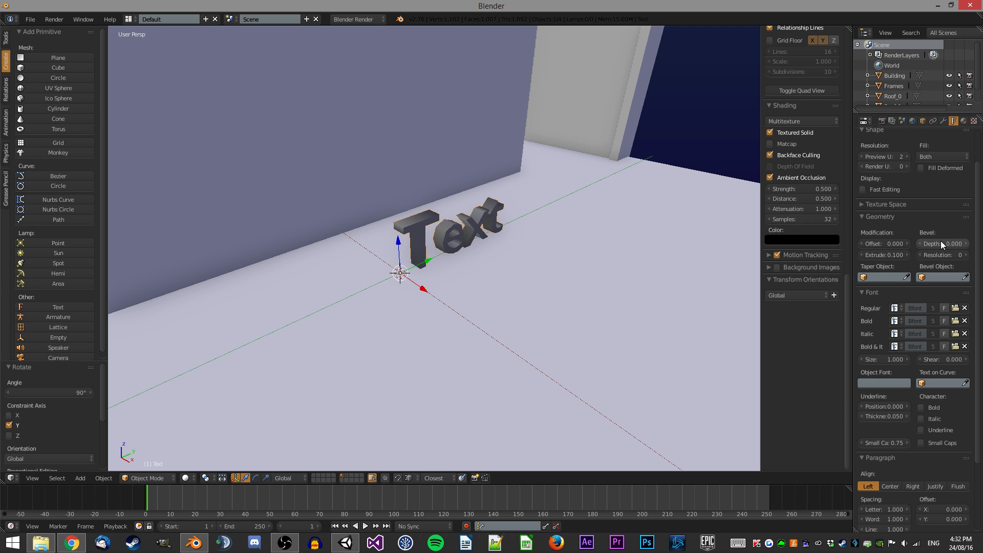
Set the text fill to Front and move the text 0.1 along X.
{"action": "scroll", "coordinate": [939, 169], "scroll_direction": "up", "scroll_amount": 2}
{"action": "left_click", "coordinate": [939, 164]}
{"action": "middle_click_drag", "start_coordinate": [582, 149], "coordinate": [294, 193]}
{"action": "scroll", "coordinate": [522, 196], "scroll_direction": "down", "scroll_amount": 5}
{"action": "left_click", "coordinate": [253, 169]}
{"action": "middle_click_drag", "start_coordinate": [366, 157], "coordinate": [475, 166]}
{"action": "scroll", "coordinate": [444, 168], "scroll_direction": "up", "scroll_amount": 3}
{"action": "type", "text": "gx.1"}
{"action": "key", "text": "Return"}
Move the text in Y and Z onto the building's front wall above the left window.
{"action": "middle_click_drag", "start_coordinate": [413, 248], "coordinate": [362, 162]}
{"action": "scroll", "coordinate": [362, 162], "scroll_direction": "up", "scroll_amount": 2}
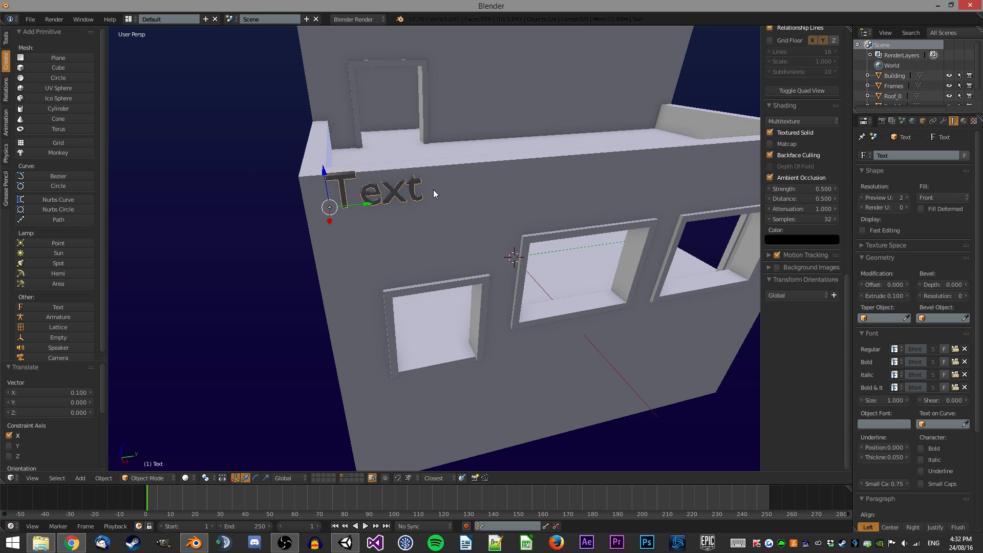
{"action": "middle_click_drag", "start_coordinate": [449, 194], "coordinate": [380, 175]}
{"action": "key", "text": "g"}
{"action": "key", "text": "shift+x"}
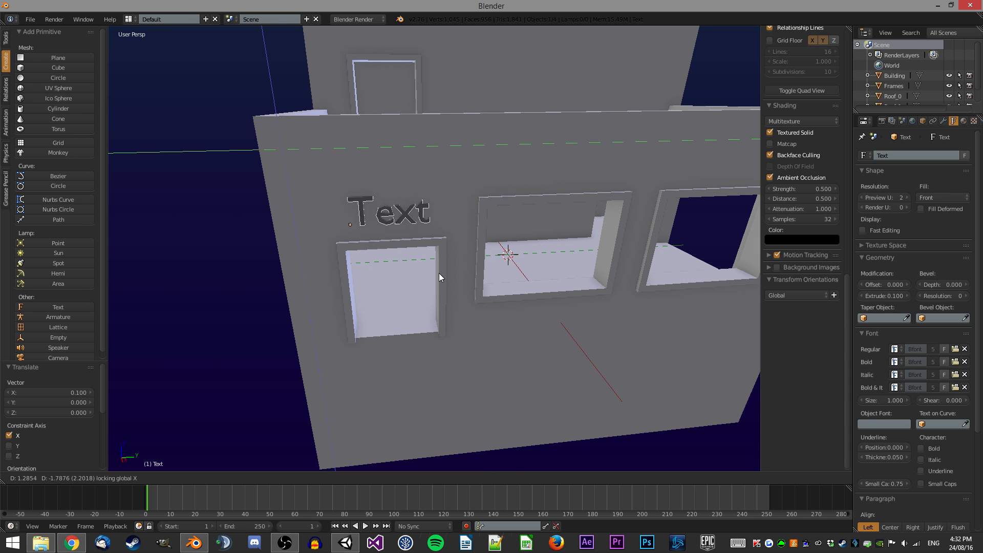
{"action": "left_click", "coordinate": [438, 269]}
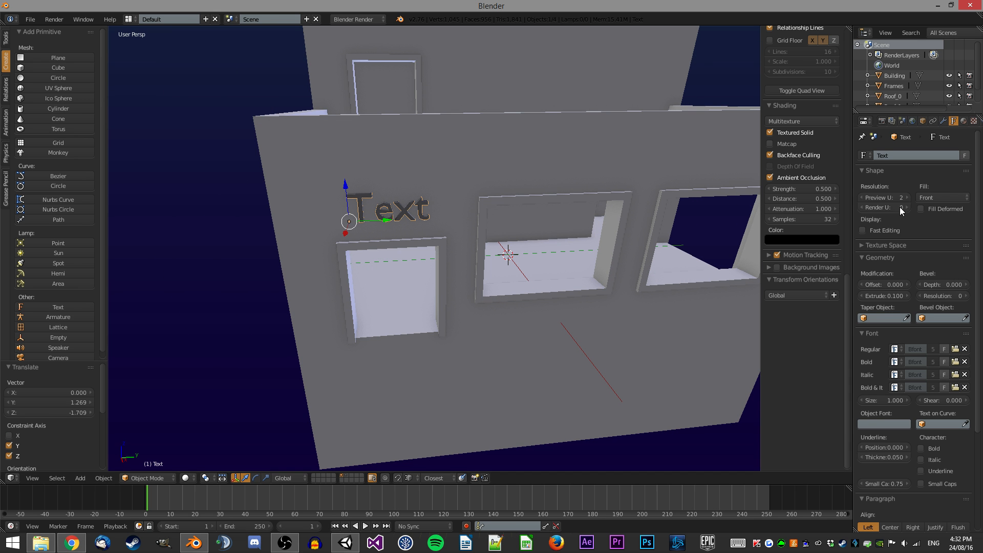
Edit the text content to read "Neat Store" on two lines.
{"action": "key", "text": "Tab"}
{"action": "key", "text": "BackSpace"}
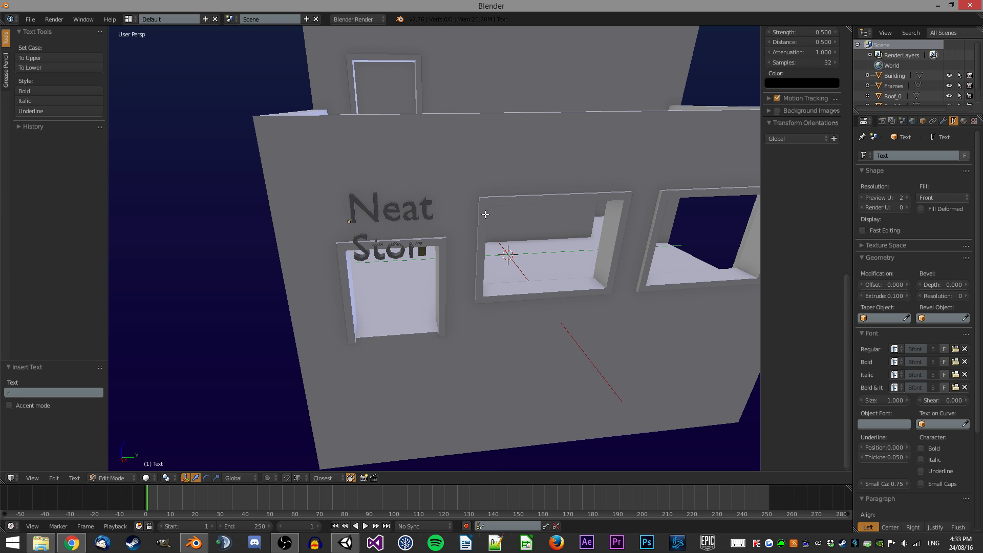
{"action": "key", "text": "Tab"}
Move the text up along Z so it sits higher on the wall.
{"action": "key", "text": "g"}
{"action": "key", "text": "z"}
{"action": "left_click", "coordinate": [425, 165]}
{"action": "middle_click_drag", "start_coordinate": [425, 166], "coordinate": [438, 266]}
{"action": "key", "text": "a"}
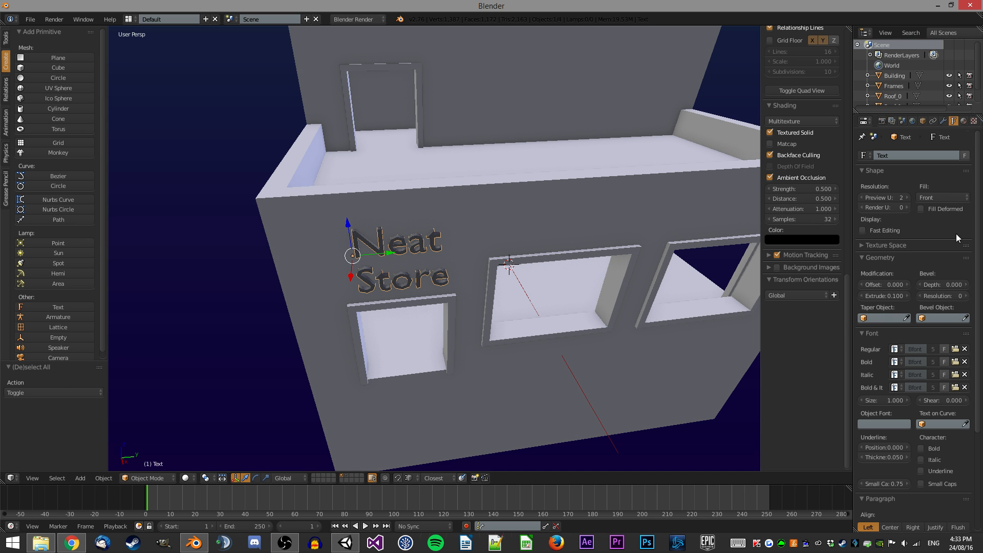
Set the text's paragraph alignment to Center.
{"action": "scroll", "coordinate": [957, 236], "scroll_direction": "down", "scroll_amount": 5}
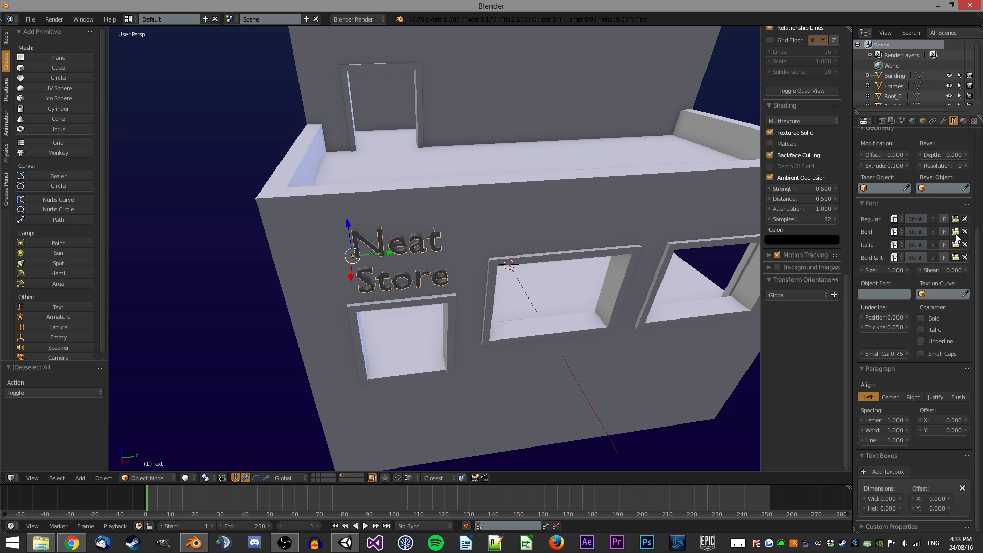
{"action": "left_click", "coordinate": [890, 397]}
{"action": "middle_click_drag", "start_coordinate": [437, 208], "coordinate": [420, 247]}
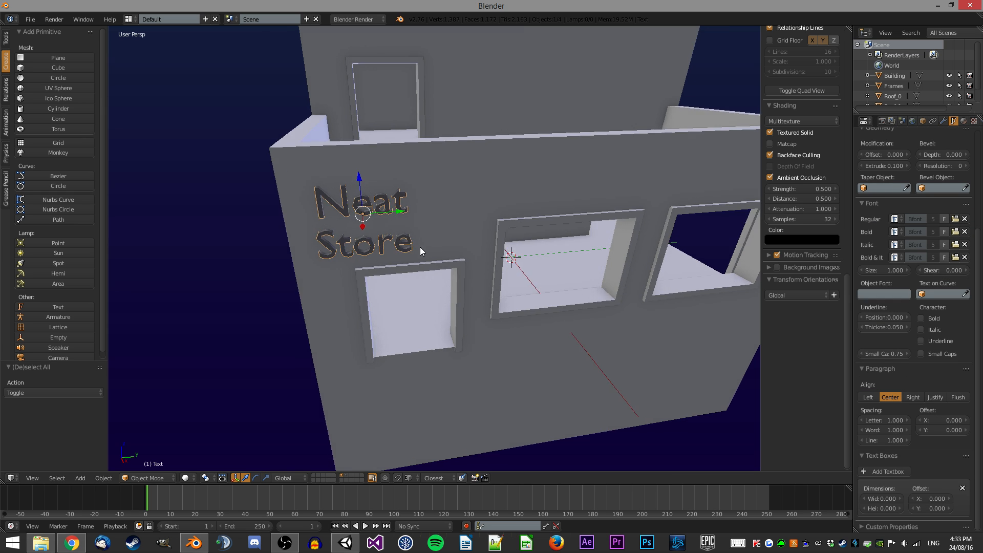
Switch to wireframe display and move the text along Y toward the wall surface.
{"action": "key", "text": "z"}
{"action": "key", "text": "z"}
{"action": "key", "text": "z"}
{"action": "middle_click_drag", "start_coordinate": [419, 293], "coordinate": [433, 234]}
{"action": "scroll", "coordinate": [410, 357], "scroll_direction": "up", "scroll_amount": 4}
{"action": "key", "text": "g"}
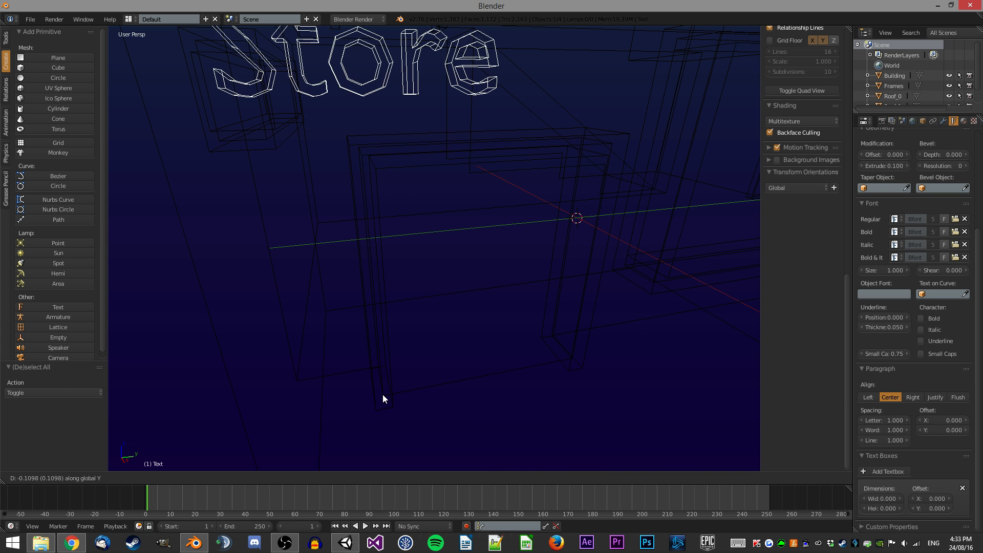
{"action": "key", "text": "y"}
{"action": "left_click", "coordinate": [383, 399]}
{"action": "scroll", "coordinate": [418, 302], "scroll_direction": "down", "scroll_amount": 4}
{"action": "middle_click_drag", "start_coordinate": [419, 302], "coordinate": [403, 314]}
{"action": "scroll", "coordinate": [404, 314], "scroll_direction": "down", "scroll_amount": 3}
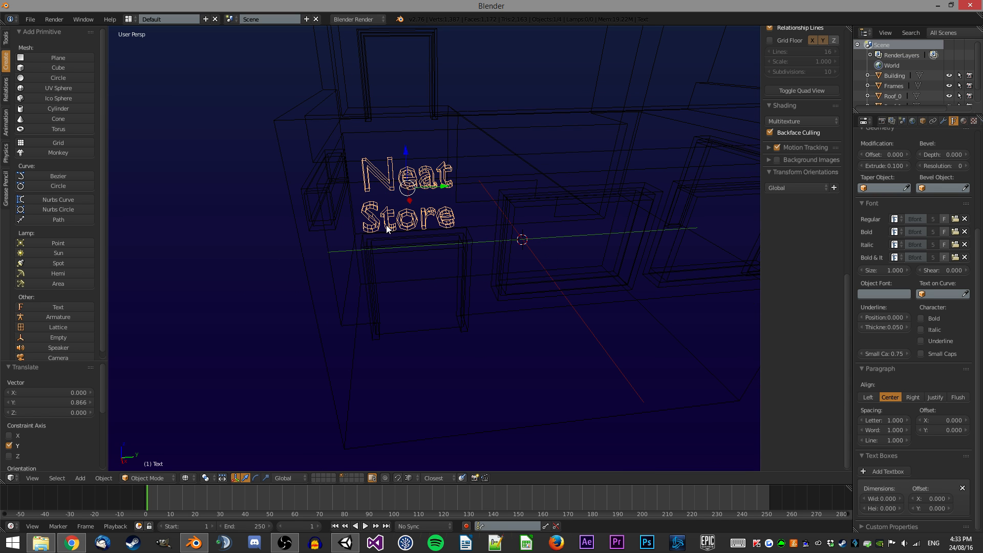
{"action": "scroll", "coordinate": [515, 335], "scroll_direction": "up", "scroll_amount": 4}
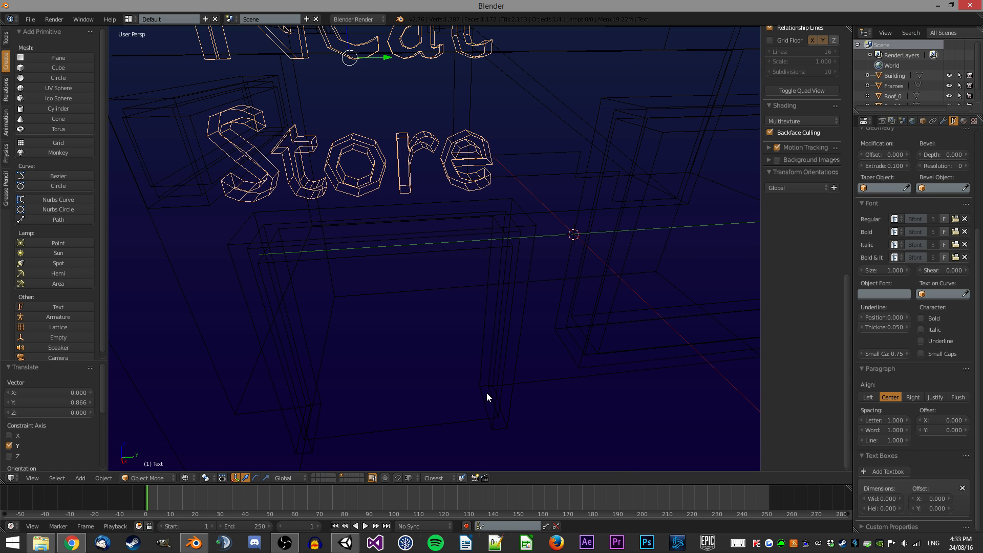
Move the text along Y again and set the Y offset to 0.355/2.
{"action": "key", "text": "g"}
{"action": "key", "text": "y"}
{"action": "left_click", "coordinate": [498, 418], "text": "ctrl"}
{"action": "left_click", "coordinate": [70, 404]}
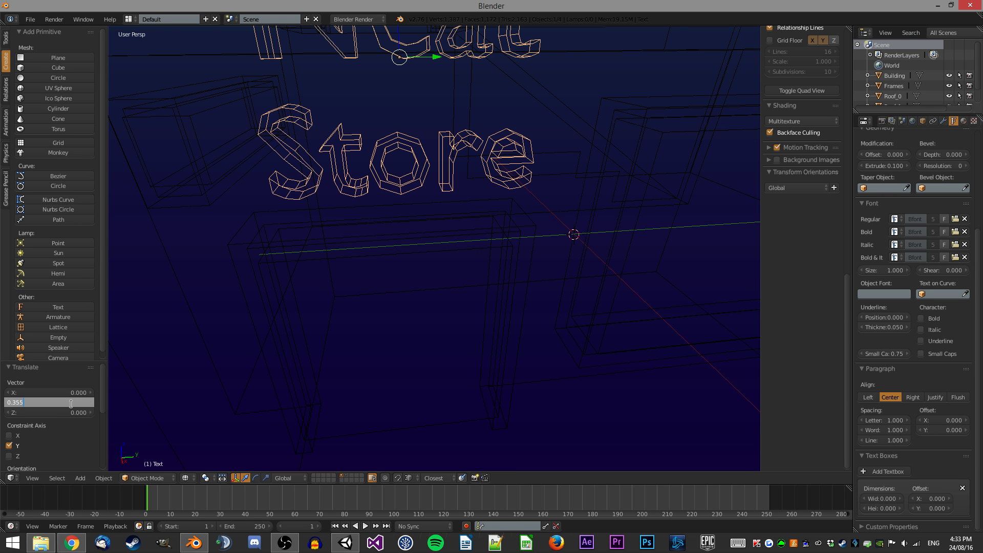
{"action": "type", "text": "/2"}
{"action": "key", "text": "Return"}
Return to solid shading, select the text and move it 0.25 down along Z.
{"action": "key", "text": "z"}
{"action": "scroll", "coordinate": [474, 154], "scroll_direction": "down", "scroll_amount": 5}
{"action": "key", "text": "a"}
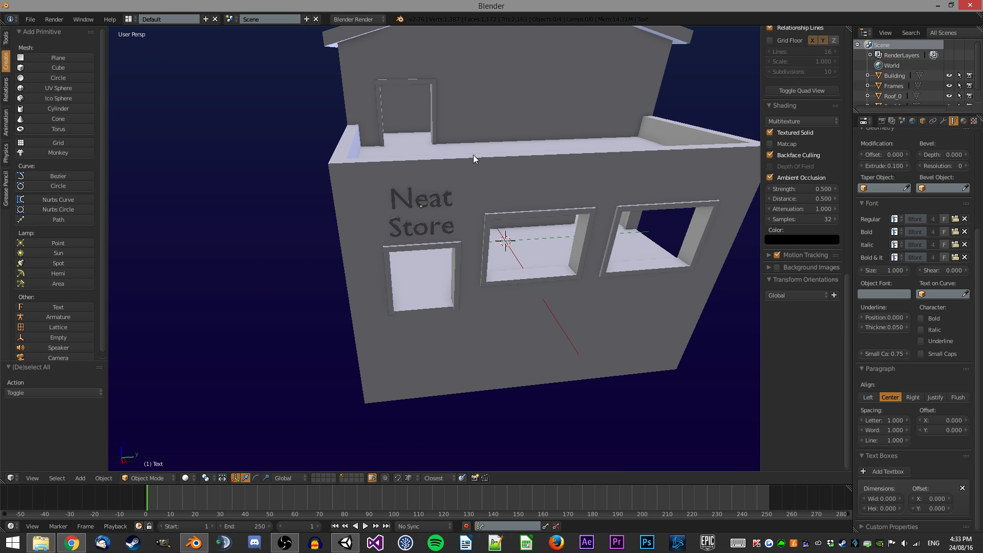
{"action": "middle_click_drag", "start_coordinate": [478, 152], "coordinate": [468, 144]}
{"action": "scroll", "coordinate": [468, 146], "scroll_direction": "up", "scroll_amount": 3}
{"action": "right_click", "coordinate": [508, 207]}
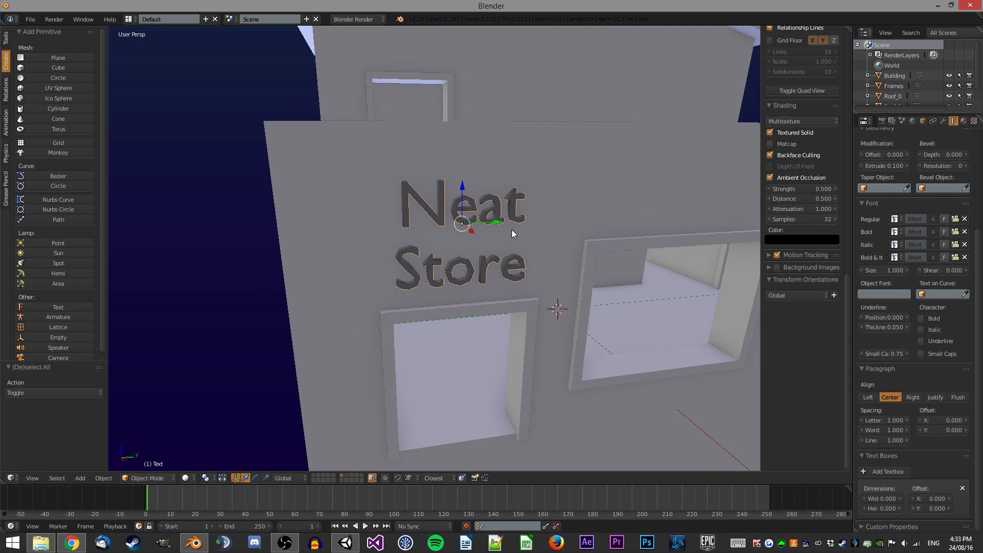
{"action": "key", "text": "g"}
{"action": "key", "text": "z"}
{"action": "left_click", "coordinate": [261, 122], "text": "ctrl"}
{"action": "key", "text": "g"}
{"action": "key", "text": "z"}
{"action": "left_click", "coordinate": [266, 125], "text": "ctrl"}
{"action": "type", "text": "gz-.25"}
{"action": "key", "text": "Return"}
Move the text a further 0.5 down along Z.
{"action": "type", "text": "g"}
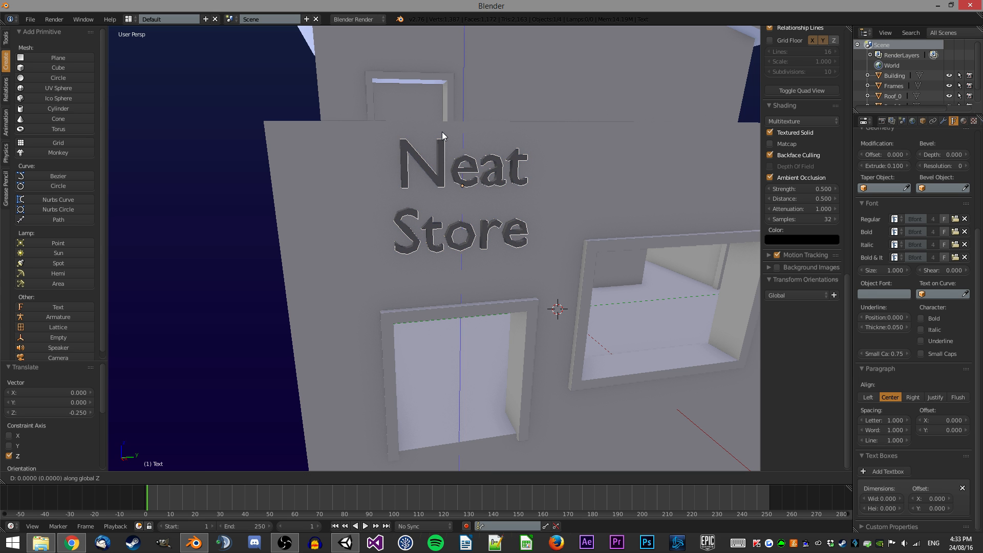
{"action": "type", "text": "z-.5"}
{"action": "key", "text": "Return"}
Deselect everything and inspect the building with its sign from several angles.
{"action": "key", "text": "a"}
{"action": "scroll", "coordinate": [448, 132], "scroll_direction": "down", "scroll_amount": 5}
{"action": "middle_click_drag", "start_coordinate": [450, 116], "coordinate": [453, 210]}
{"action": "scroll", "coordinate": [476, 219], "scroll_direction": "up", "scroll_amount": 4}
{"action": "scroll", "coordinate": [483, 210], "scroll_direction": "down", "scroll_amount": 1}
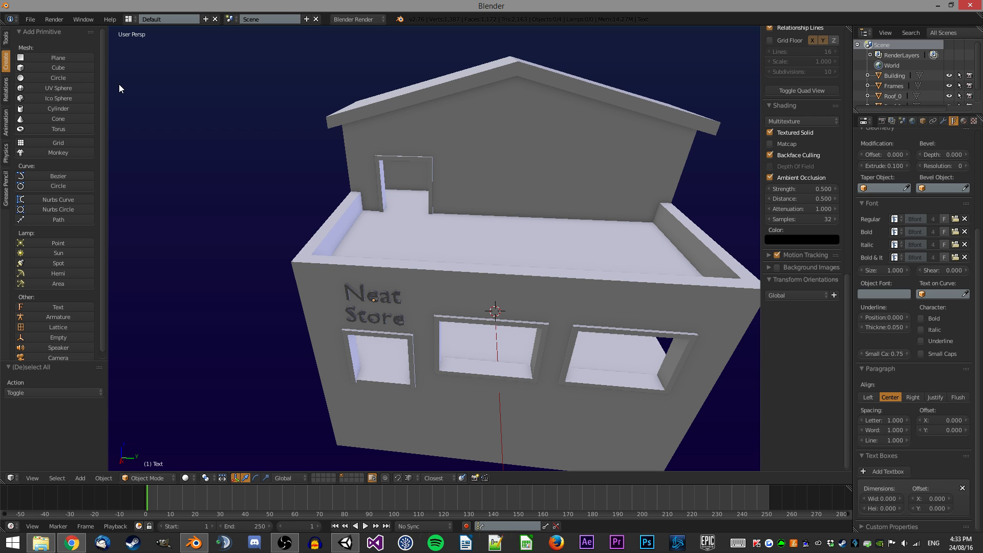
{"action": "middle_click_drag", "start_coordinate": [352, 122], "coordinate": [331, 124]}
{"action": "scroll", "coordinate": [330, 125], "scroll_direction": "up", "scroll_amount": 3}
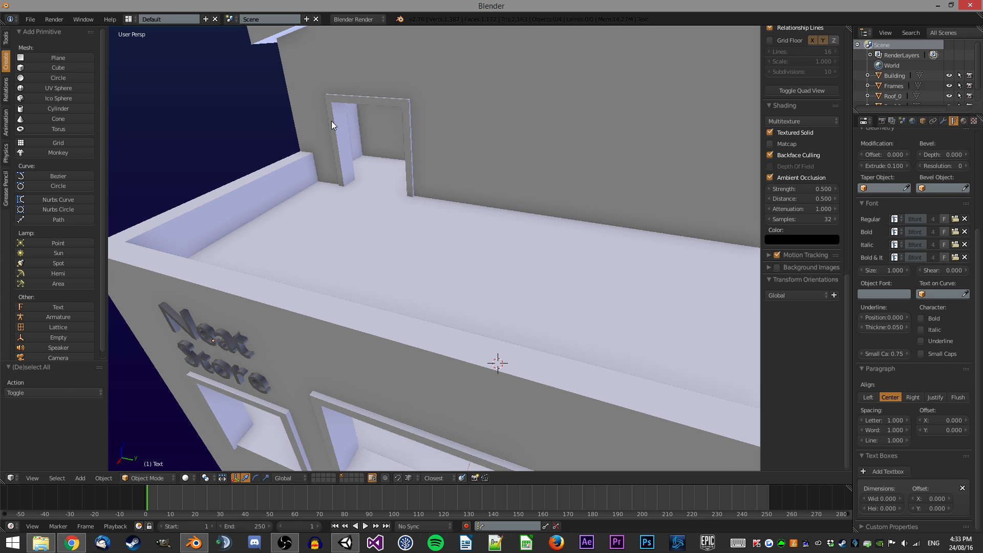
{"action": "scroll", "coordinate": [342, 226], "scroll_direction": "down", "scroll_amount": 3}
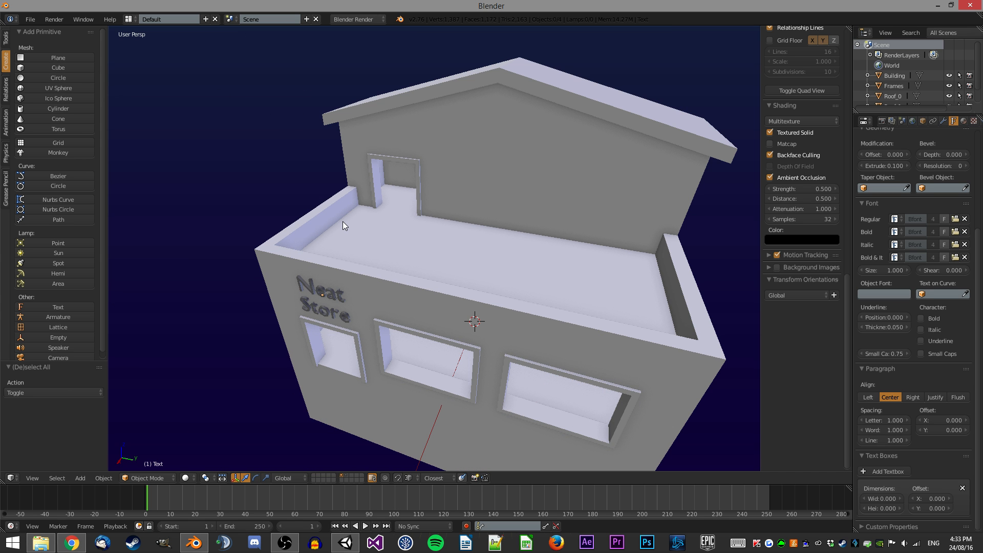
Select the Building object, enter edit mode and select an edge along the upper wall.
{"action": "right_click", "coordinate": [341, 223]}
{"action": "middle_click_drag", "start_coordinate": [327, 235], "coordinate": [436, 247]}
{"action": "middle_click_drag", "start_coordinate": [435, 248], "coordinate": [436, 228]}
{"action": "scroll", "coordinate": [467, 276], "scroll_direction": "up", "scroll_amount": 1}
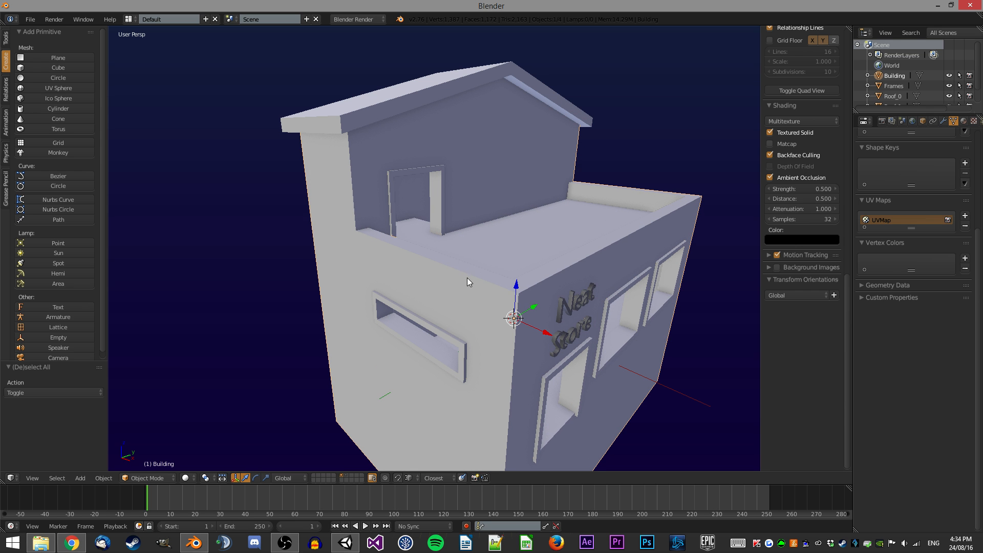
{"action": "key", "text": "Tab"}
{"action": "right_click", "coordinate": [451, 262]}
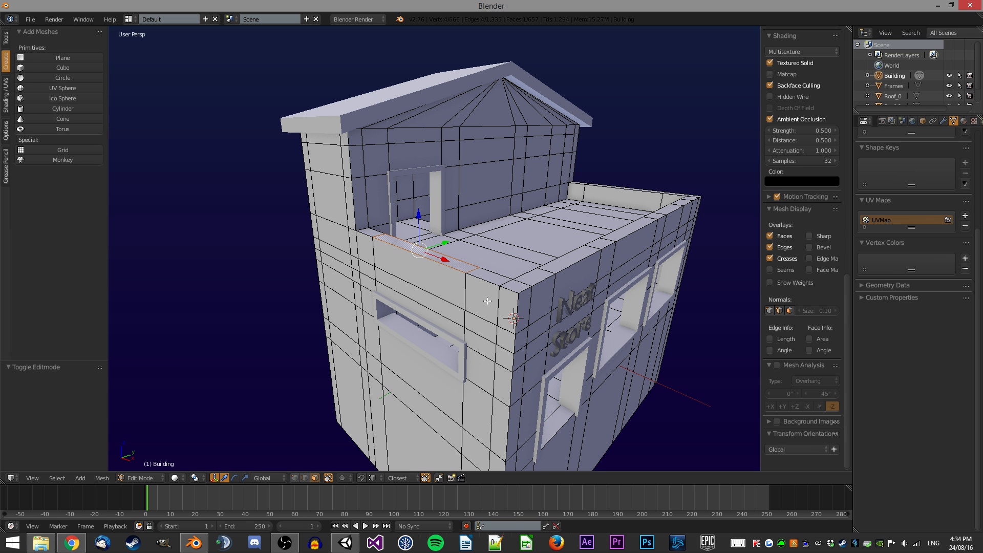
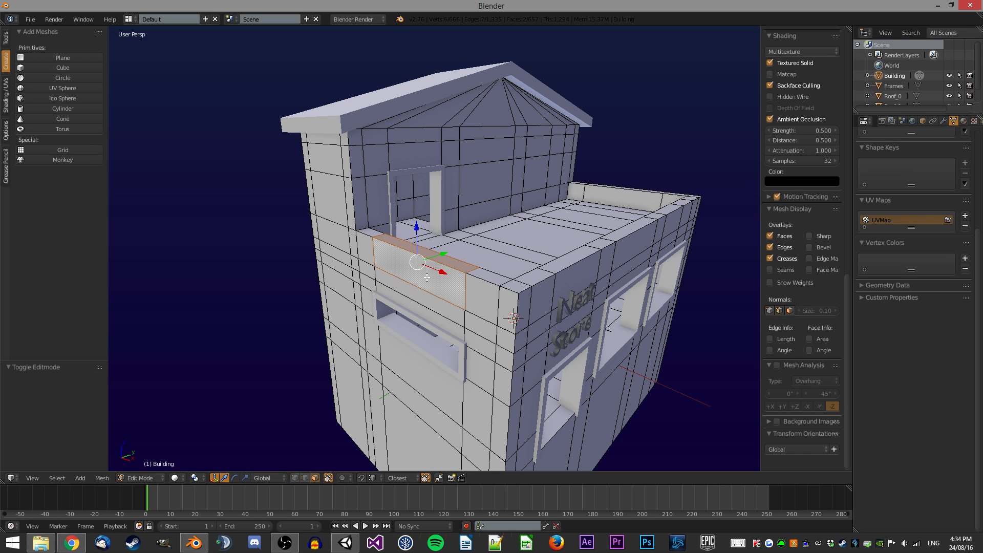
{"action": "key", "text": "shift+d"}
{"action": "key", "text": "z"}
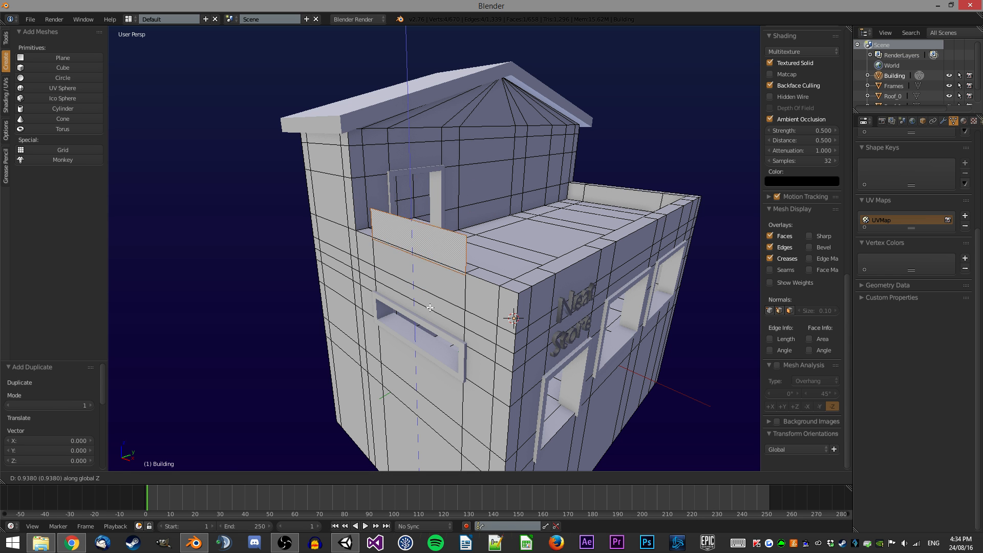
{"action": "key", "text": "Escape"}
{"action": "key", "text": "ctrl+z"}
Leave edit mode, deselect everything and reselect the Building object.
{"action": "right_click", "coordinate": [516, 288]}
{"action": "key", "text": "Tab"}
{"action": "key", "text": "a"}
{"action": "middle_click_drag", "start_coordinate": [516, 177], "coordinate": [433, 189]}
{"action": "scroll", "coordinate": [441, 189], "scroll_direction": "down", "scroll_amount": 1}
{"action": "scroll", "coordinate": [374, 192], "scroll_direction": "up", "scroll_amount": 1}
{"action": "scroll", "coordinate": [418, 150], "scroll_direction": "up", "scroll_amount": 3}
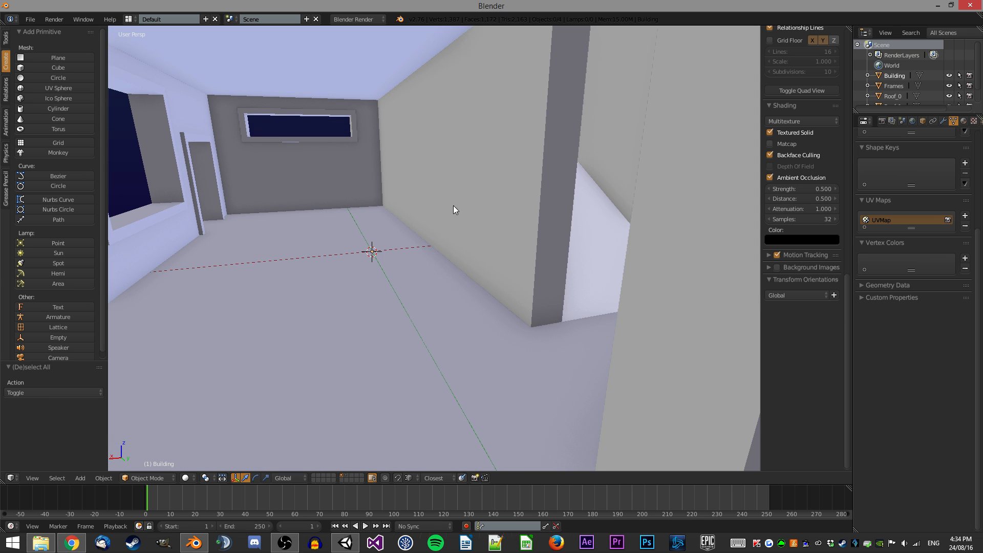
{"action": "middle_click_drag", "start_coordinate": [471, 224], "coordinate": [579, 240]}
{"action": "middle_click_drag", "start_coordinate": [579, 241], "coordinate": [358, 276], "text": "shift"}
{"action": "scroll", "coordinate": [465, 232], "scroll_direction": "up", "scroll_amount": 4}
{"action": "middle_click_drag", "start_coordinate": [465, 231], "coordinate": [325, 226]}
{"action": "scroll", "coordinate": [324, 226], "scroll_direction": "down", "scroll_amount": 6}
{"action": "right_click", "coordinate": [426, 270]}
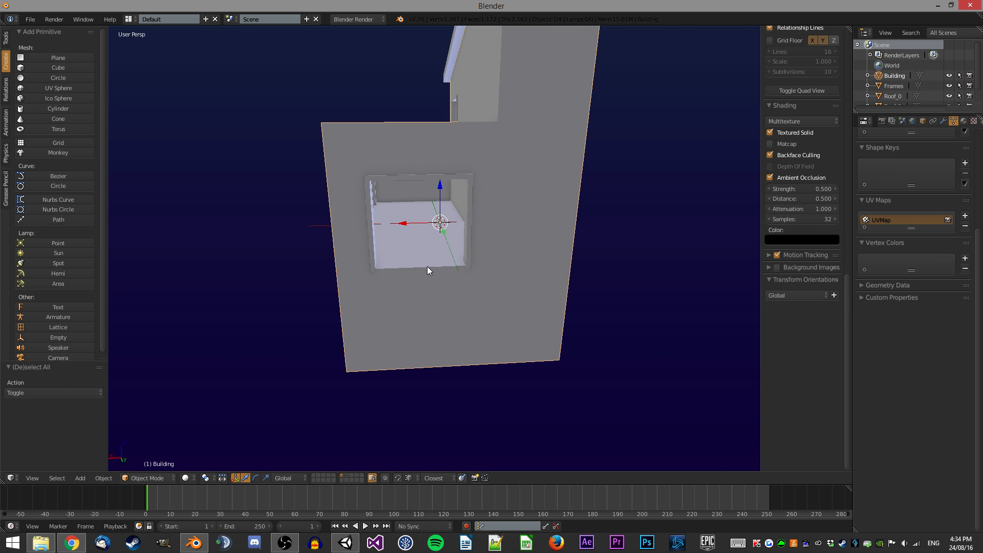
In edit mode, select the lower wall faces, extrude them 5 units outward to form a balcony and delete the selected faces.
{"action": "key", "text": "Tab"}
{"action": "middle_click_drag", "start_coordinate": [426, 270], "coordinate": [400, 303]}
{"action": "right_click", "coordinate": [364, 295]}
{"action": "right_click", "coordinate": [554, 264], "text": "ctrl"}
{"action": "middle_click_drag", "start_coordinate": [548, 256], "coordinate": [490, 259]}
{"action": "scroll", "coordinate": [473, 269], "scroll_direction": "down", "scroll_amount": 2}
{"action": "key", "text": "e"}
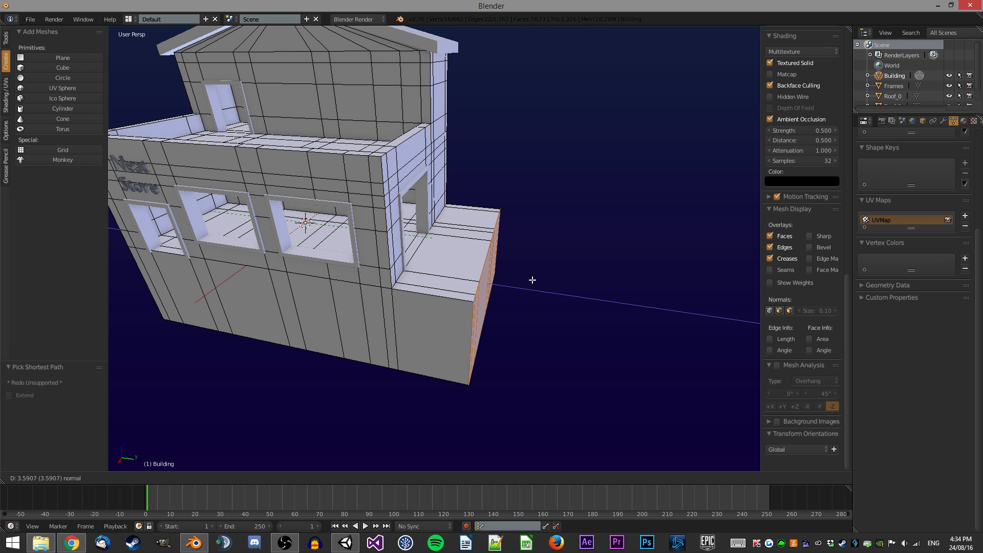
{"action": "key", "text": "5"}
{"action": "key", "text": "Return"}
{"action": "middle_click_drag", "start_coordinate": [536, 279], "coordinate": [533, 256]}
{"action": "key", "text": "x"}
{"action": "left_click", "coordinate": [533, 256]}
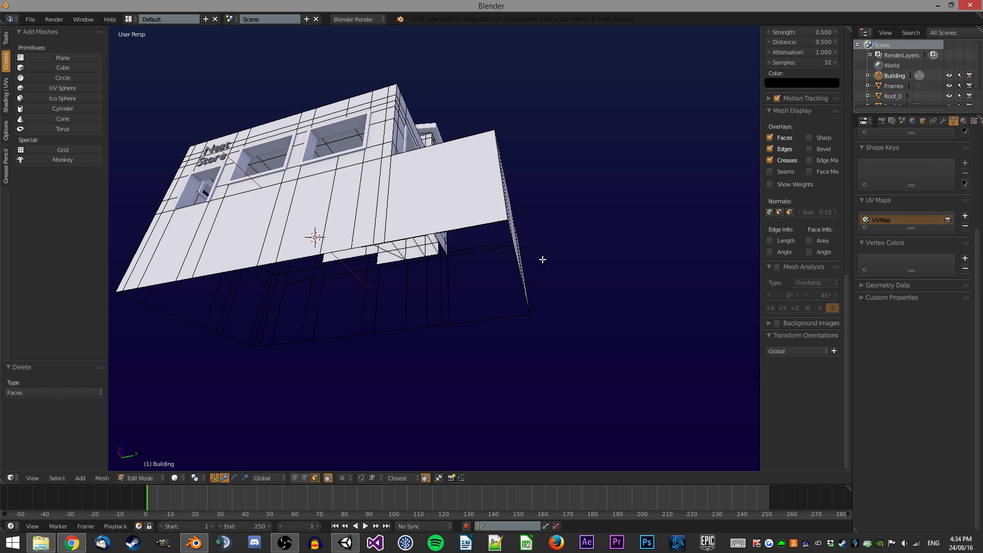
Return to object mode and add a new cube.
{"action": "middle_click_drag", "start_coordinate": [486, 178], "coordinate": [266, 194]}
{"action": "scroll", "coordinate": [445, 235], "scroll_direction": "up", "scroll_amount": 3}
{"action": "key", "text": "Tab"}
{"action": "left_click", "coordinate": [72, 68]}
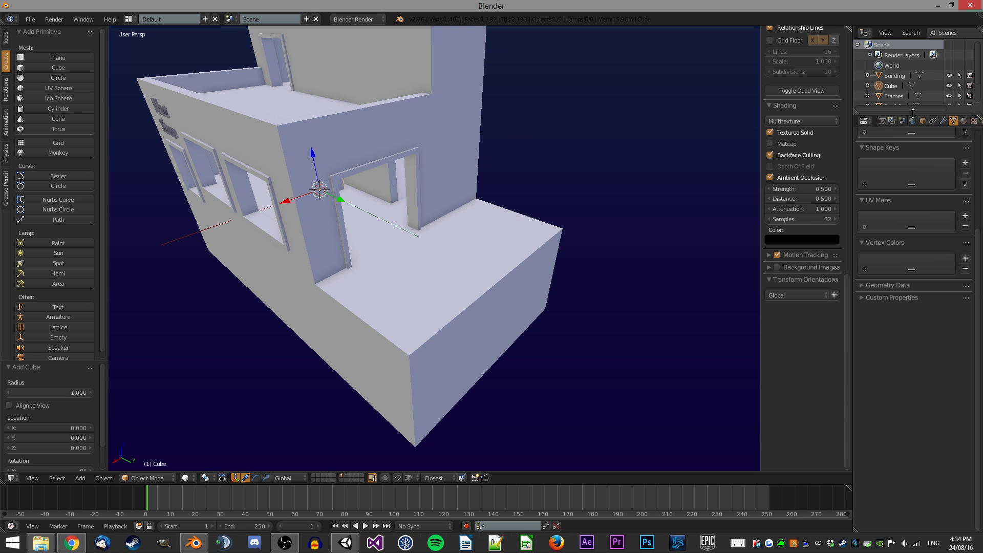
Enter edit mode on the cube and scale it down to 0.1.
{"action": "left_click", "coordinate": [923, 121]}
{"action": "mouse_move", "coordinate": [427, 187]}
{"action": "middle_mouse_down"}
{"action": "mouse_move", "coordinate": [336, 164]}
{"action": "mouse_move", "coordinate": [425, 182]}
{"action": "middle_mouse_up"}
{"action": "key", "text": "Tab"}
{"action": "middle_click_drag", "start_coordinate": [325, 228], "coordinate": [340, 241]}
{"action": "scroll", "coordinate": [333, 245], "scroll_direction": "up", "scroll_amount": 1}
{"action": "key", "text": "g"}
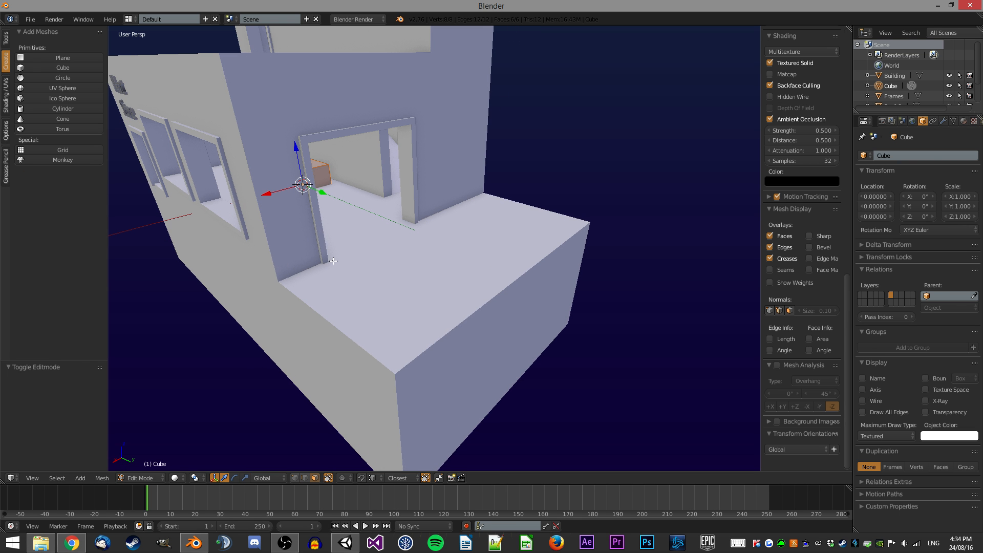
{"action": "left_click", "coordinate": [359, 273]}
{"action": "type", "text": "s.1"}
{"action": "key", "text": "Return"}
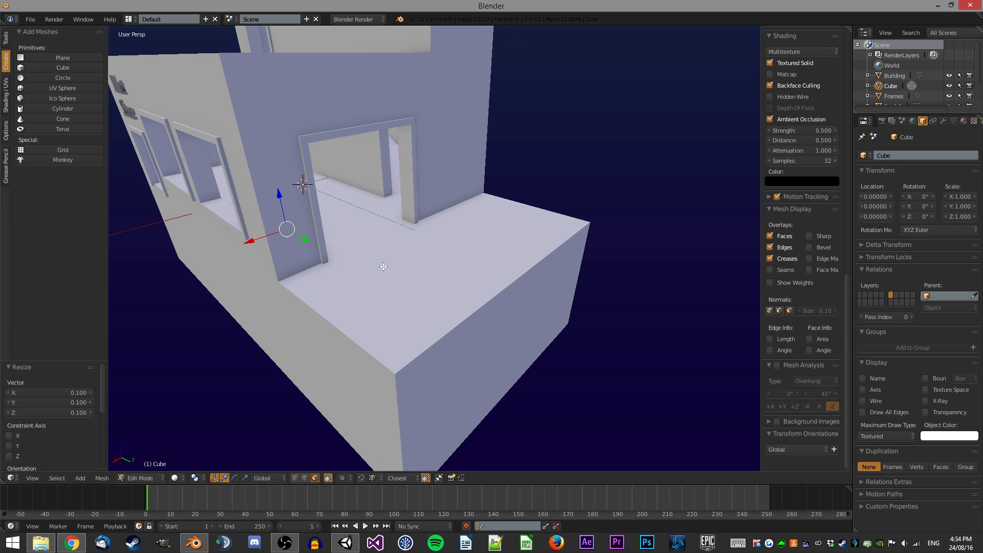
Move the small cube along Y onto the balcony edge, then move it 1 unit along Z.
{"action": "key", "text": "g"}
{"action": "key", "text": "y"}
{"action": "left_click", "coordinate": [405, 374]}
{"action": "middle_click_drag", "start_coordinate": [406, 373], "coordinate": [385, 294]}
{"action": "type", "text": "gz"}
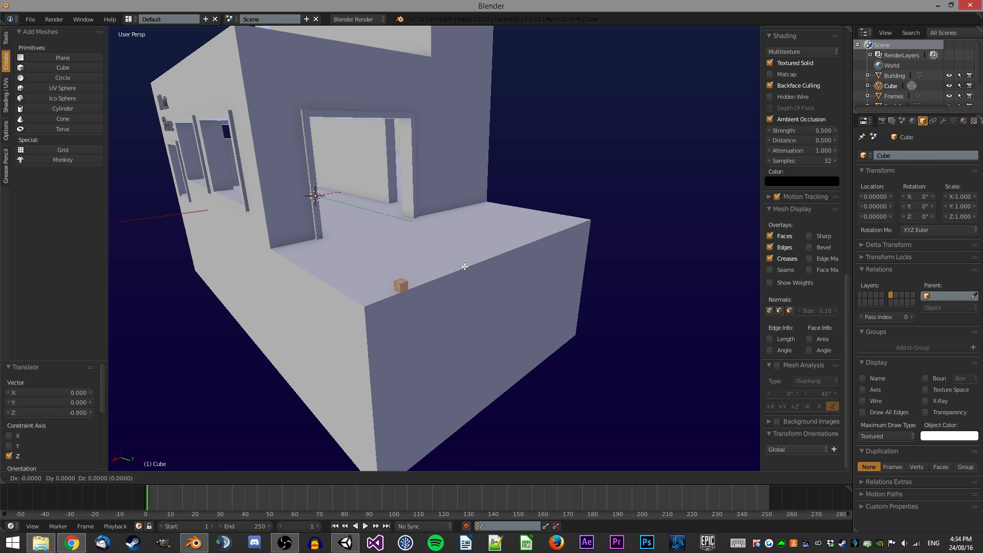
{"action": "type", "text": "1"}
{"action": "key", "text": "Return"}
Extrude the cube's top face 1 unit and lower it 0.1 along Z to form a post.
{"action": "middle_click_drag", "start_coordinate": [345, 255], "coordinate": [368, 216]}
{"action": "right_click", "coordinate": [452, 149]}
{"action": "middle_click_drag", "start_coordinate": [406, 177], "coordinate": [403, 187]}
{"action": "type", "text": "e-1"}
{"action": "key", "text": "Return"}
{"action": "type", "text": "gz-.1"}
{"action": "key", "text": "Return"}
Delete the selected faces of the post.
{"action": "key", "text": "x"}
{"action": "left_click", "coordinate": [532, 227]}
{"action": "middle_click_drag", "start_coordinate": [532, 227], "coordinate": [498, 252]}
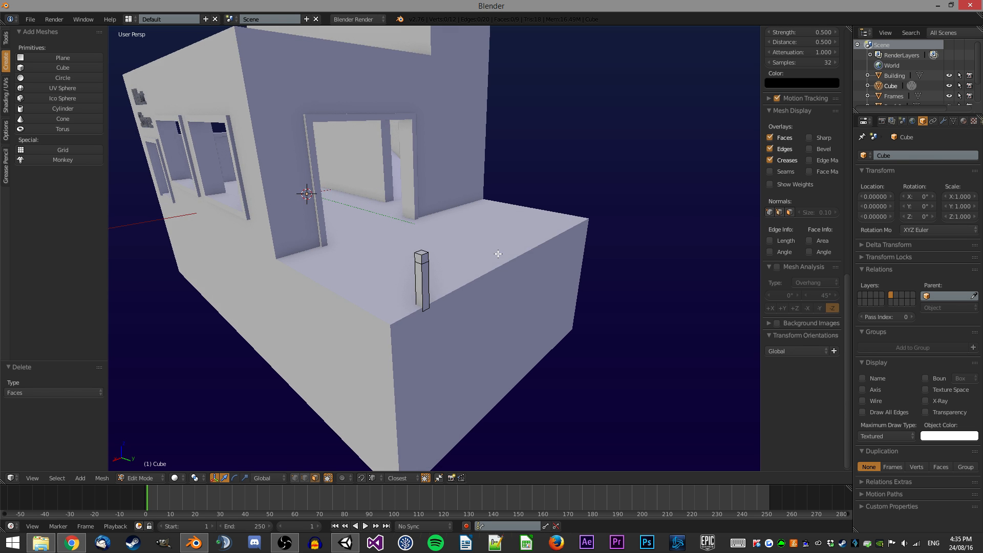
Select the whole post and move it -0.15 along X.
{"action": "scroll", "coordinate": [478, 279], "scroll_direction": "down", "scroll_amount": 1}
{"action": "key", "text": "a"}
{"action": "middle_click_drag", "start_coordinate": [456, 308], "coordinate": [408, 318]}
{"action": "middle_click_drag", "start_coordinate": [369, 257], "coordinate": [439, 228], "text": "shift"}
{"action": "middle_click_drag", "start_coordinate": [439, 228], "coordinate": [433, 237]}
{"action": "scroll", "coordinate": [409, 271], "scroll_direction": "up", "scroll_amount": 1}
{"action": "middle_click_drag", "start_coordinate": [381, 319], "coordinate": [376, 309]}
{"action": "key", "text": "g"}
{"action": "key", "text": "x"}
{"action": "left_click", "coordinate": [356, 301], "text": "ctrl"}
{"action": "key", "text": "g"}
{"action": "key", "text": "x"}
{"action": "left_click", "coordinate": [367, 301], "text": "ctrl"}
{"action": "key", "text": "g"}
{"action": "key", "text": "x"}
{"action": "left_click", "coordinate": [376, 302], "text": "ctrl"}
{"action": "key", "text": "g"}
{"action": "key", "text": "Escape"}
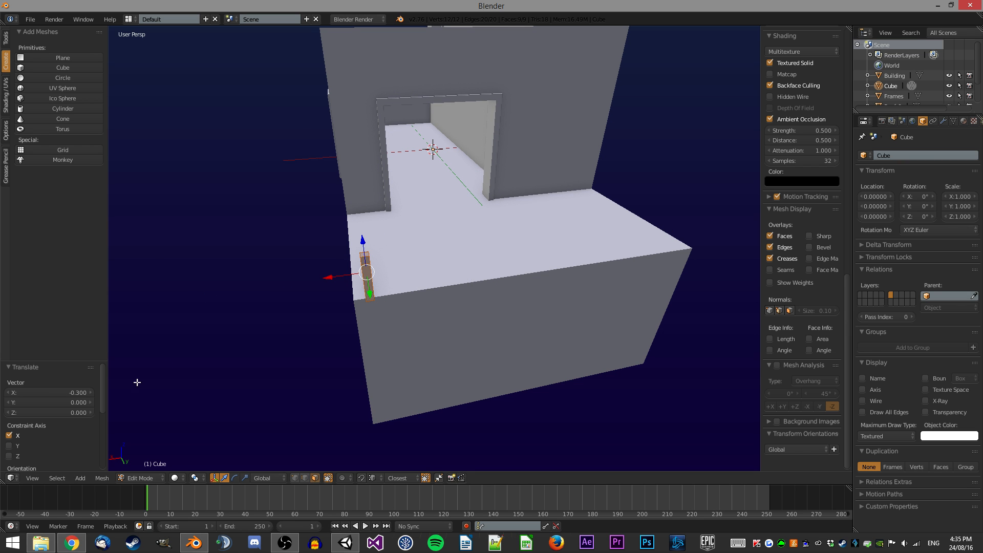
{"action": "left_click", "coordinate": [81, 392]}
{"action": "type", "text": "/2"}
{"action": "key", "text": "Return"}
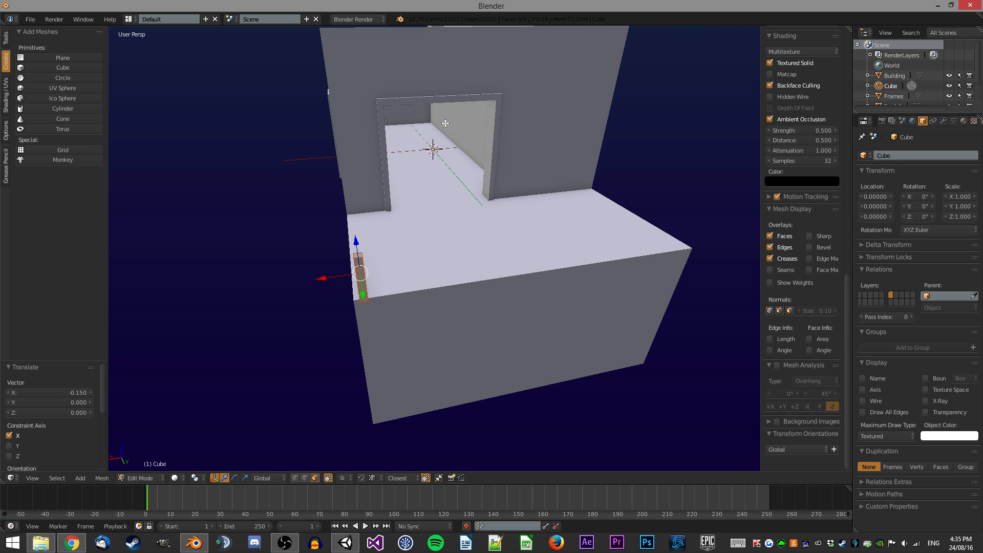
Move the post -0.25 along Y.
{"action": "middle_click_drag", "start_coordinate": [449, 106], "coordinate": [534, 148]}
{"action": "middle_click_drag", "start_coordinate": [578, 227], "coordinate": [471, 231], "text": "shift"}
{"action": "scroll", "coordinate": [497, 297], "scroll_direction": "up", "scroll_amount": 3}
{"action": "key", "text": "g"}
{"action": "key", "text": "y"}
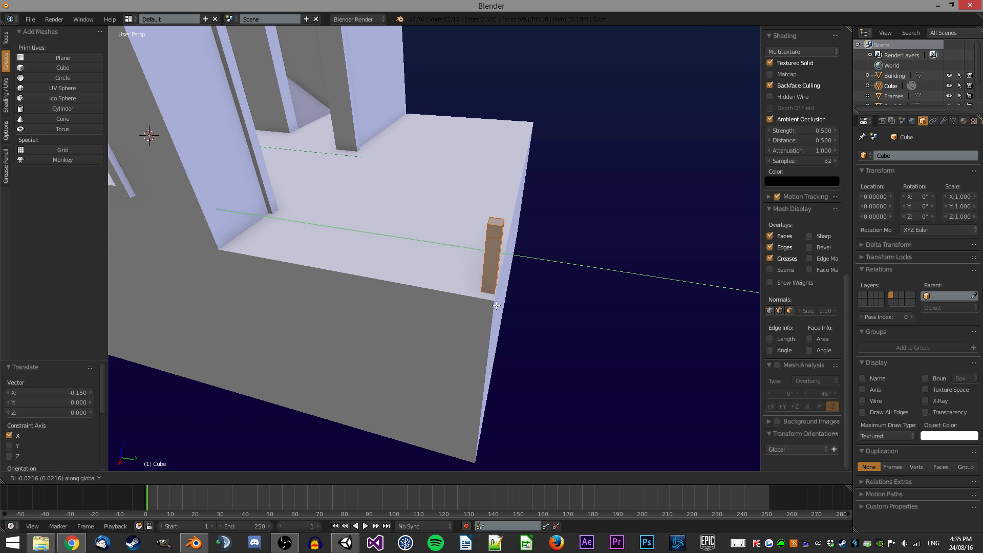
{"action": "left_click", "coordinate": [485, 300], "text": "ctrl"}
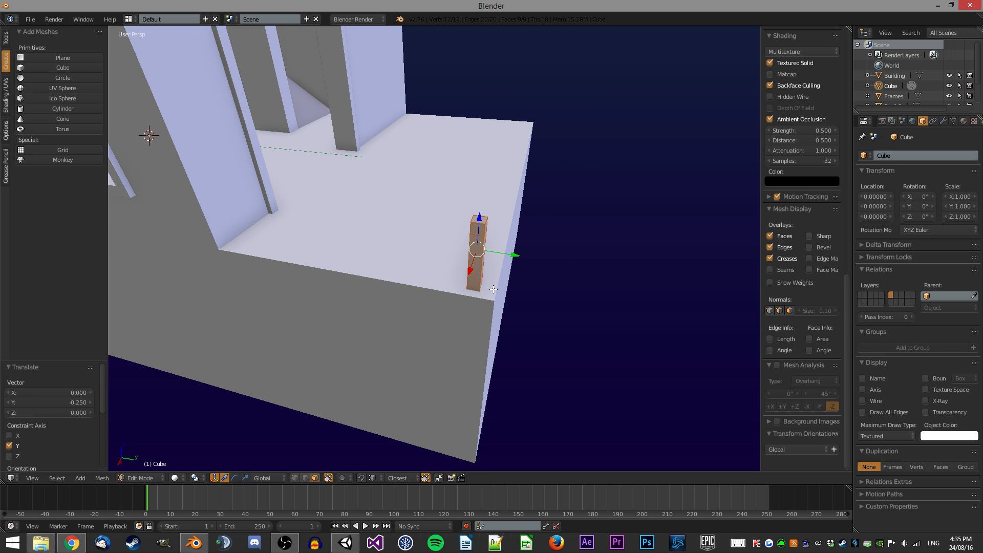
{"action": "middle_click_drag", "start_coordinate": [392, 252], "coordinate": [389, 297]}
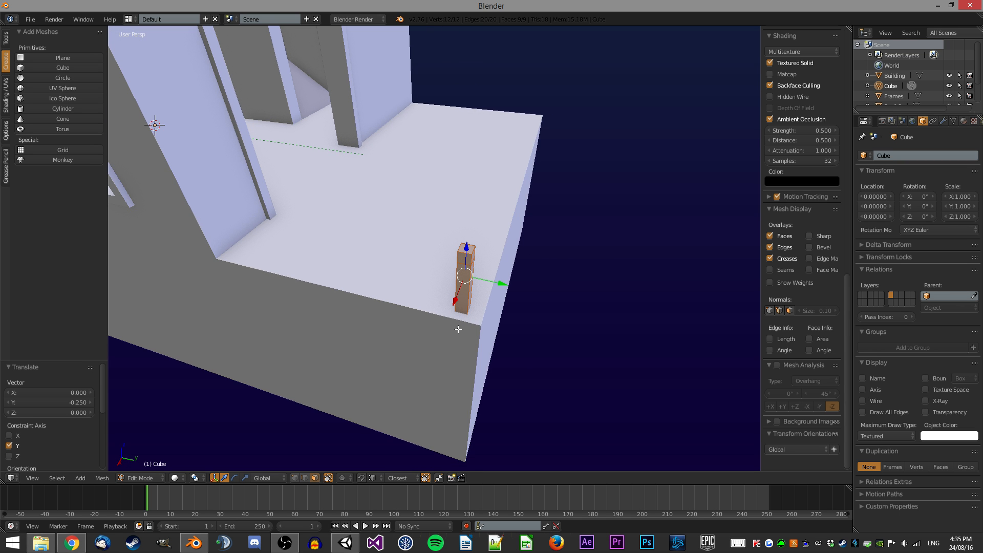
Move the post a further -0.15 along X.
{"action": "middle_click_drag", "start_coordinate": [459, 325], "coordinate": [328, 269]}
{"action": "key", "text": "g"}
{"action": "key", "text": "x"}
{"action": "left_click", "coordinate": [383, 316], "text": "ctrl"}
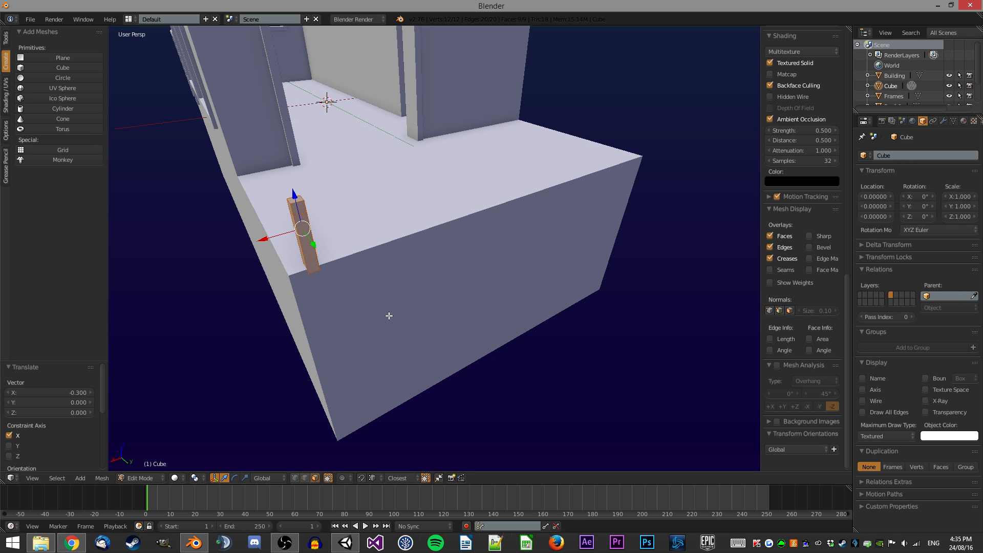
{"action": "left_click", "coordinate": [87, 392]}
{"action": "type", "text": "-0.15"}
{"action": "key", "text": "Return"}
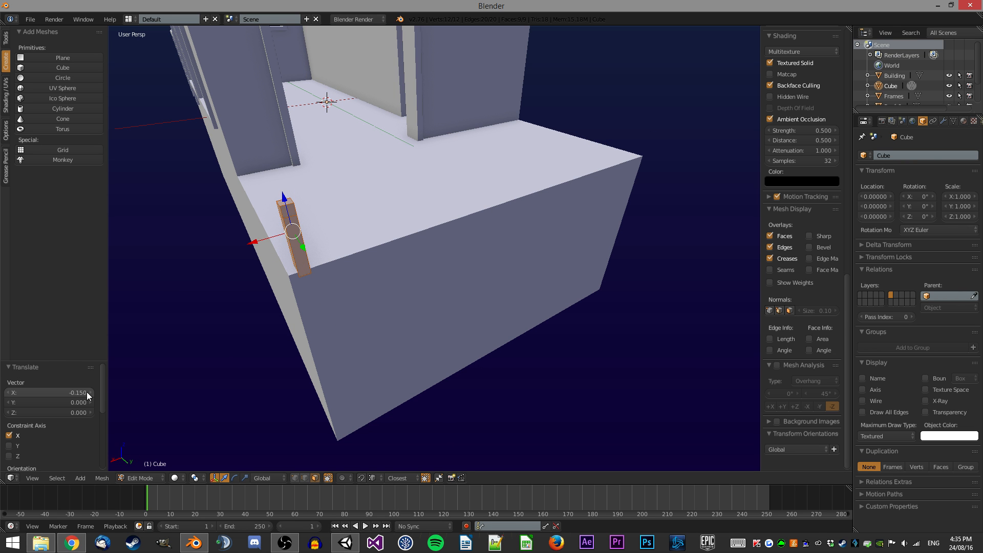
Move the post -0.15 along Y.
{"action": "middle_click_drag", "start_coordinate": [575, 248], "coordinate": [625, 245]}
{"action": "type", "text": "gy-0.15"}
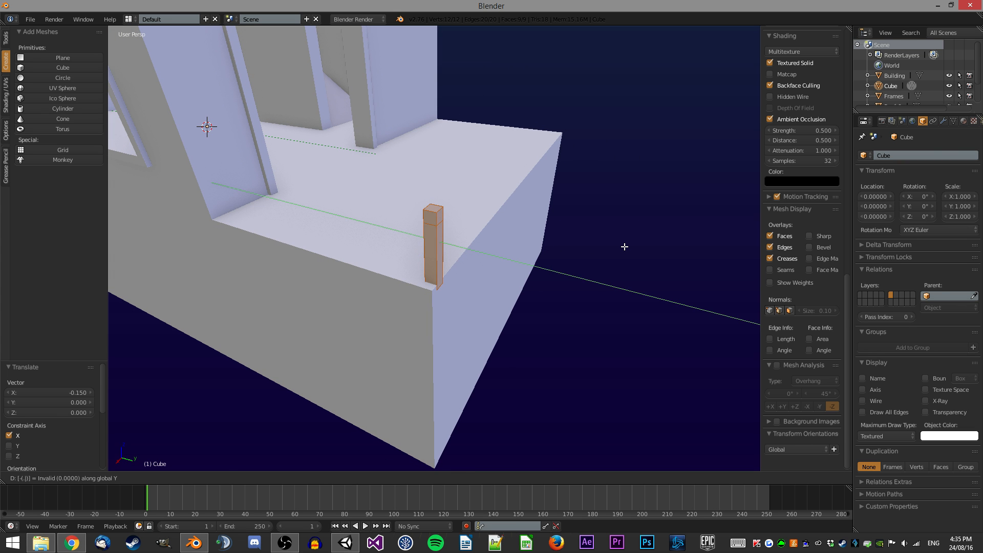
{"action": "key", "text": "Return"}
Extrude the post's upper side face along the balcony edge to form a rail and delete the leftover faces in wireframe view.
{"action": "key", "text": "z"}
{"action": "right_click", "coordinate": [423, 209]}
{"action": "key", "text": "z"}
{"action": "middle_click_drag", "start_coordinate": [423, 210], "coordinate": [486, 187]}
{"action": "key", "text": "e"}
{"action": "left_click", "coordinate": [300, 253]}
{"action": "key", "text": "z"}
{"action": "key", "text": "x"}
{"action": "left_click", "coordinate": [406, 189]}
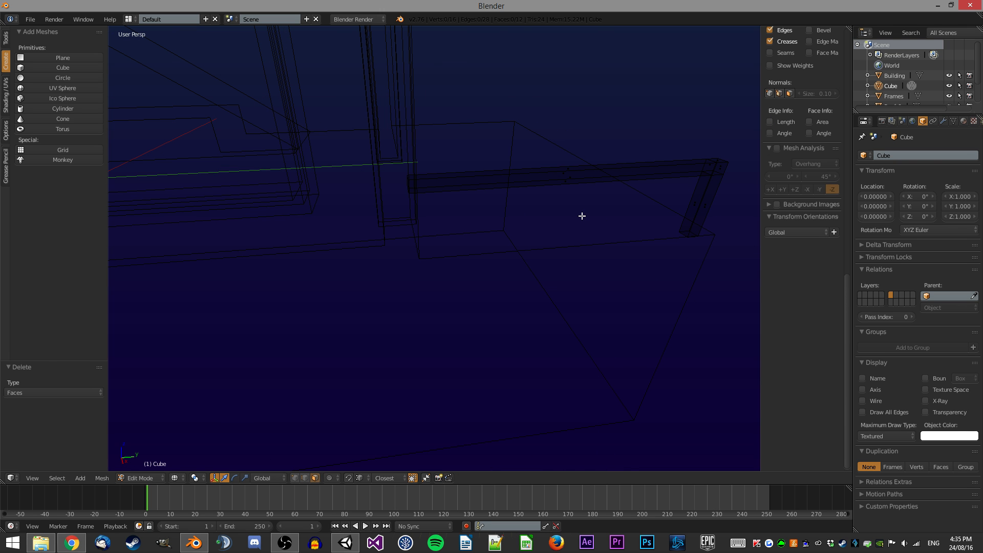
Return to solid view, deselect all and add a loop cut across the rail.
{"action": "key", "text": "z"}
{"action": "key", "text": "a"}
{"action": "mouse_move", "coordinate": [607, 217]}
{"action": "middle_mouse_down"}
{"action": "mouse_move", "coordinate": [520, 226]}
{"action": "mouse_move", "coordinate": [503, 213]}
{"action": "middle_mouse_up"}
{"action": "key", "text": "ctrl+r"}
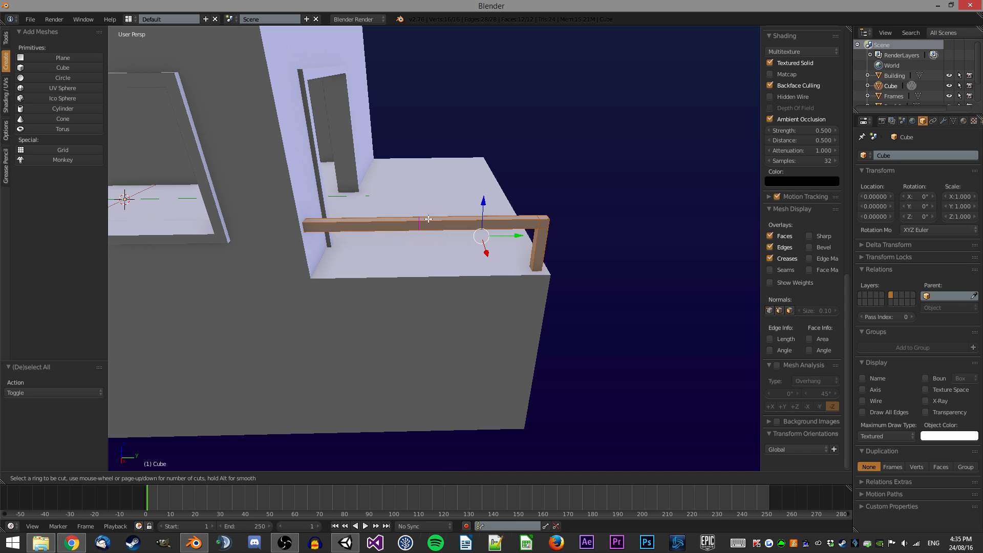
{"action": "left_click", "coordinate": [434, 224]}
{"action": "left_click", "coordinate": [430, 221]}
{"action": "middle_click_drag", "start_coordinate": [514, 228], "coordinate": [547, 222]}
Move the new loop along Y, halve its Y offset and shift it -0.1 further along Y.
{"action": "key", "text": "g"}
{"action": "key", "text": "y"}
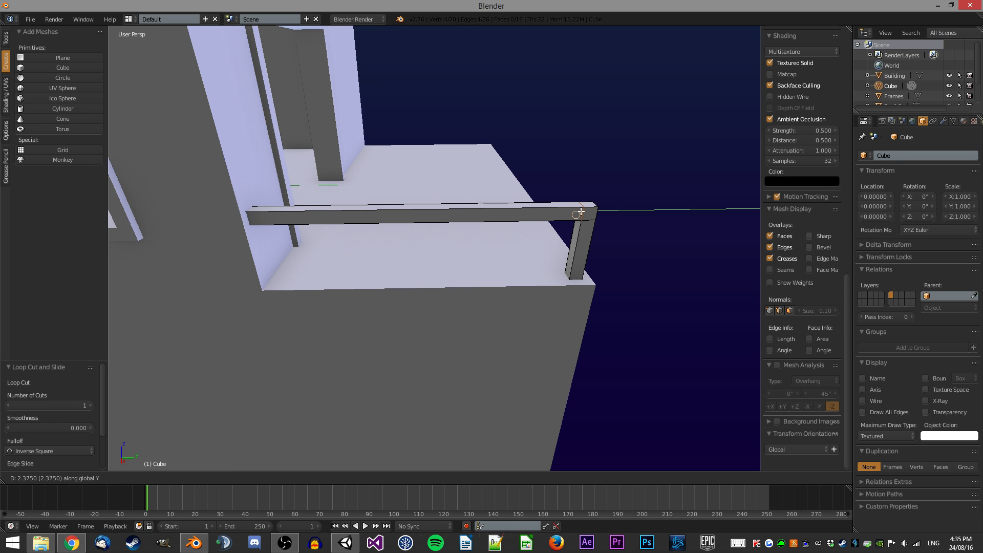
{"action": "left_click", "coordinate": [581, 212], "text": "ctrl"}
{"action": "key", "text": "g"}
{"action": "key", "text": "y"}
{"action": "left_click", "coordinate": [265, 291], "text": "ctrl"}
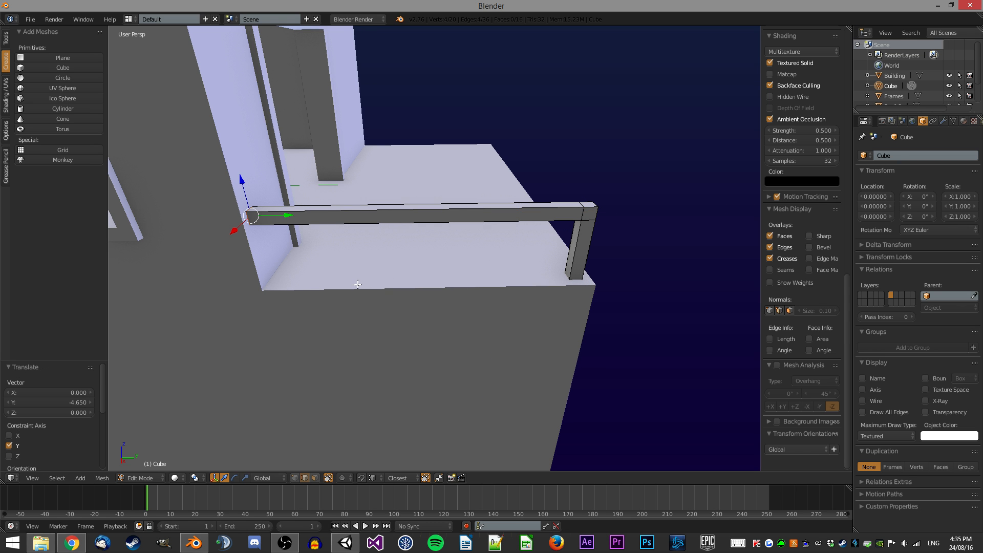
{"action": "left_click", "coordinate": [79, 402]}
{"action": "type", "text": "/2"}
{"action": "key", "text": "Return"}
{"action": "type", "text": "gy-0.1"}
{"action": "key", "text": "Return"}
{"action": "key", "text": "e"}
{"action": "right_click", "coordinate": [457, 170]}
{"action": "key", "text": "ctrl+z"}
Add another loop cut across the rail and move it along Y.
{"action": "key", "text": "ctrl+r"}
{"action": "left_click", "coordinate": [447, 221]}
{"action": "left_click", "coordinate": [463, 199]}
{"action": "type", "text": "gy."}
{"action": "key", "text": "Return"}
Switch to face select mode and hide the properties sidebar.
{"action": "key", "text": "ctrl+Tab"}
{"action": "left_click", "coordinate": [512, 173]}
{"action": "key", "text": "z"}
{"action": "key", "text": "z"}
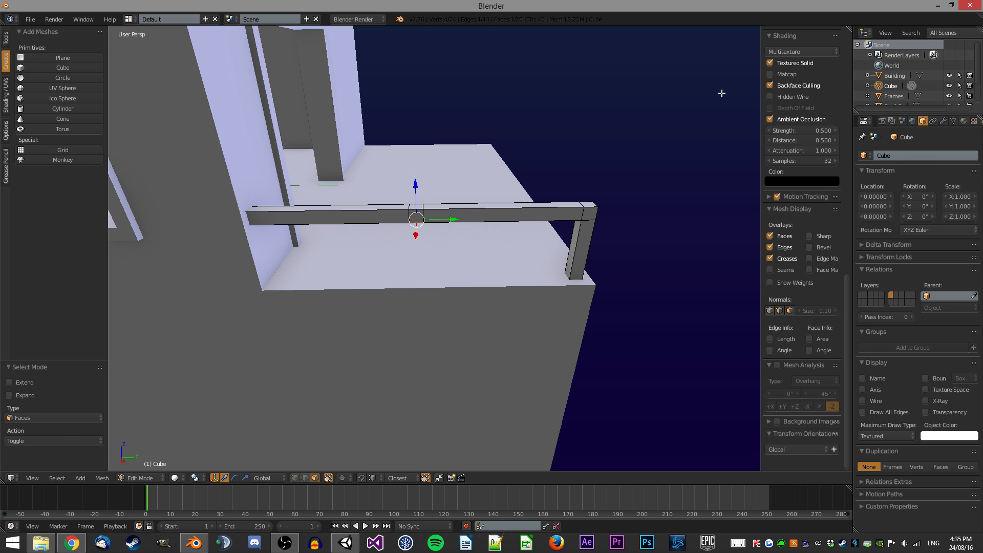
{"action": "key", "text": "n"}
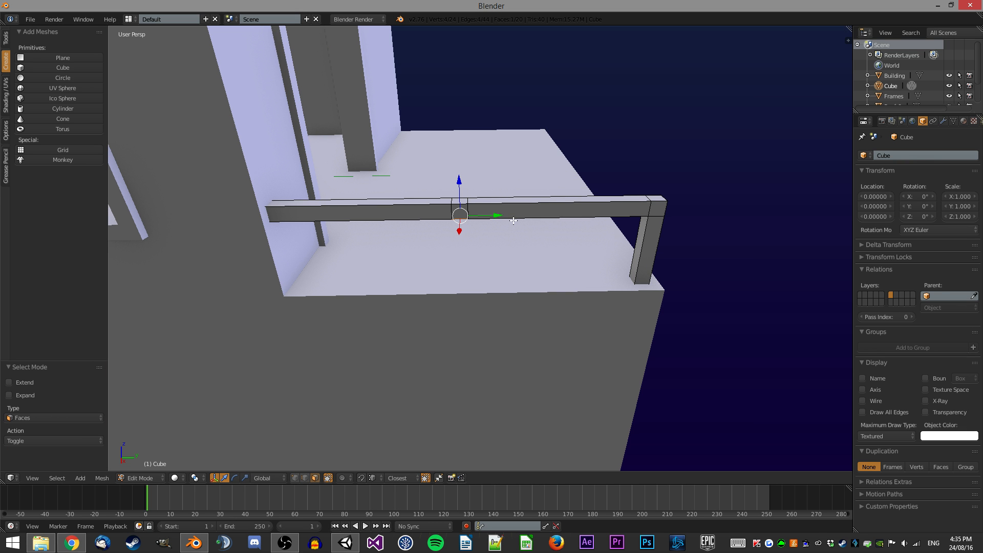
{"action": "middle_click_drag", "start_coordinate": [489, 208], "coordinate": [477, 196]}
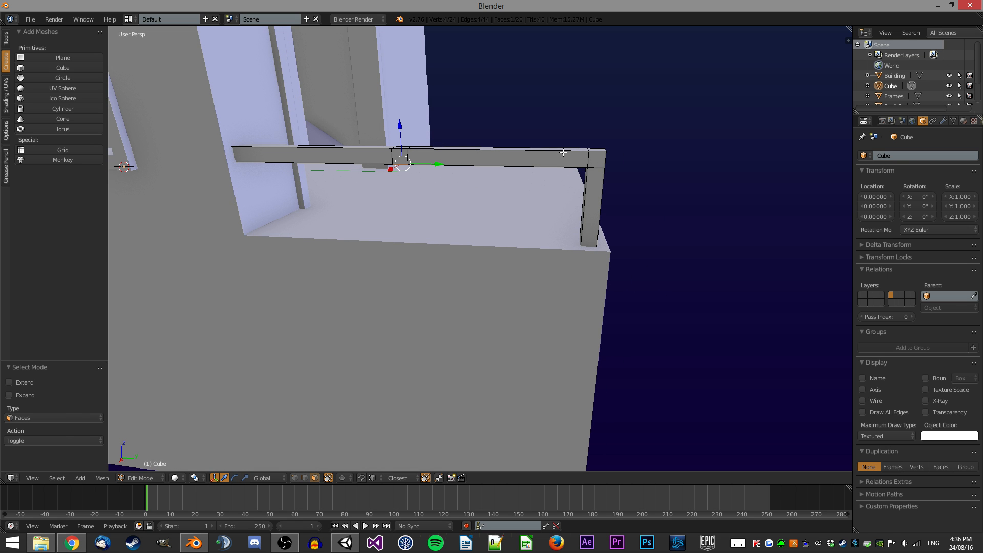
{"action": "middle_click_drag", "start_coordinate": [563, 152], "coordinate": [537, 248]}
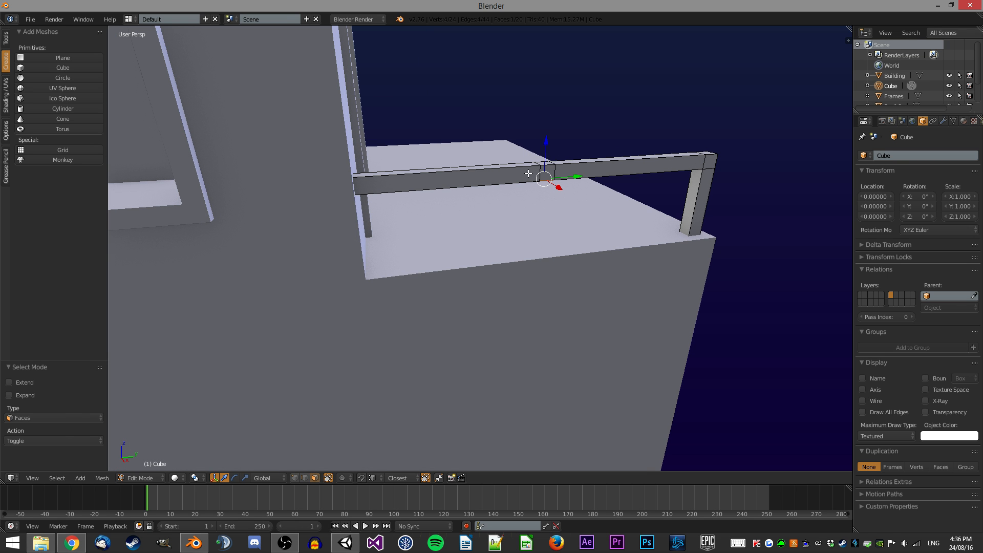
Delete the selected faces of the rail in wireframe view, then return to solid view.
{"action": "key", "text": "z"}
{"action": "key", "text": "e"}
{"action": "left_click", "coordinate": [686, 245], "text": "ctrl"}
{"action": "key", "text": "x"}
{"action": "left_click", "coordinate": [660, 251]}
{"action": "key", "text": "z"}
{"action": "middle_click_drag", "start_coordinate": [600, 204], "coordinate": [451, 223]}
{"action": "scroll", "coordinate": [498, 210], "scroll_direction": "down", "scroll_amount": 3}
Duplicate the whole rail and move the copy along X to the other side of the balcony.
{"action": "key", "text": "Tab"}
{"action": "key", "text": "Tab"}
{"action": "key", "text": "a"}
{"action": "key", "text": "a"}
Select the rail object and rename it Railings.
{"action": "key", "text": "a"}
{"action": "key", "text": "shift+d"}
{"action": "right_click", "coordinate": [618, 226]}
{"action": "key", "text": "g"}
{"action": "key", "text": "x"}
{"action": "left_click", "coordinate": [644, 228]}
{"action": "middle_click_drag", "start_coordinate": [643, 228], "coordinate": [513, 285]}
{"action": "key", "text": "g"}
{"action": "key", "text": "x"}
{"action": "left_click", "coordinate": [570, 209]}
{"action": "key", "text": "Tab"}
{"action": "key", "text": "a"}
{"action": "scroll", "coordinate": [567, 209], "scroll_direction": "down", "scroll_amount": 3}
{"action": "middle_click_drag", "start_coordinate": [430, 257], "coordinate": [485, 286]}
{"action": "scroll", "coordinate": [427, 204], "scroll_direction": "up", "scroll_amount": 2}
{"action": "scroll", "coordinate": [594, 235], "scroll_direction": "down", "scroll_amount": 3}
{"action": "scroll", "coordinate": [610, 228], "scroll_direction": "down", "scroll_amount": 4}
{"action": "right_click", "coordinate": [485, 286]}
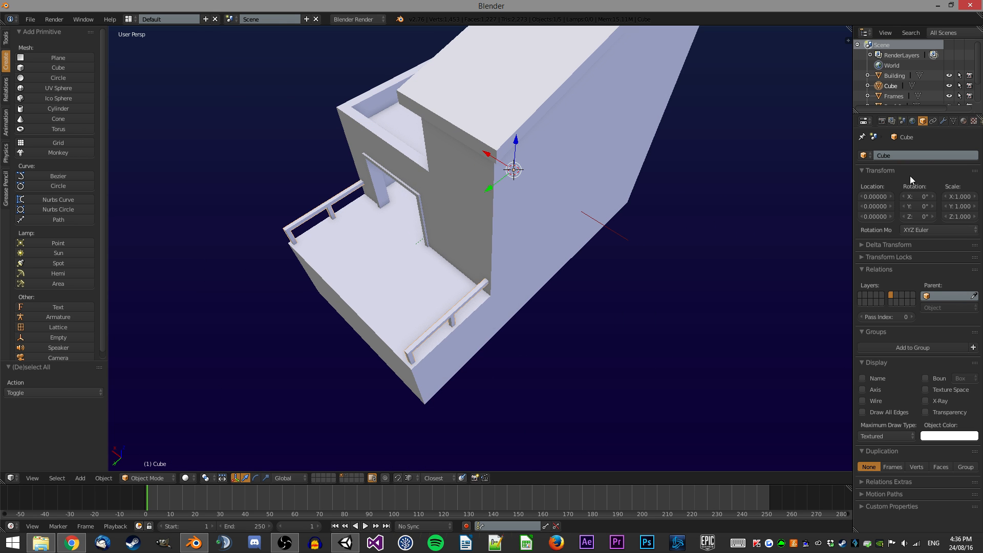
{"action": "left_click", "coordinate": [940, 153]}
{"action": "type", "text": "Railings"}
{"action": "key", "text": "Return"}
Review the mesh data properties of the Railings object.
{"action": "left_click", "coordinate": [954, 121]}
{"action": "scroll", "coordinate": [943, 158], "scroll_direction": "down", "scroll_amount": 5}
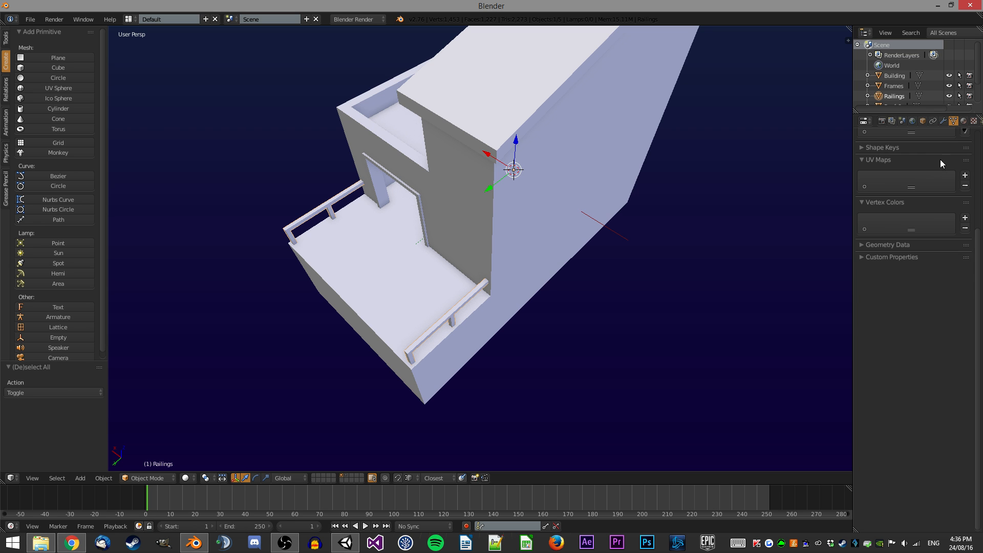
{"action": "scroll", "coordinate": [942, 159], "scroll_direction": "up", "scroll_amount": 4}
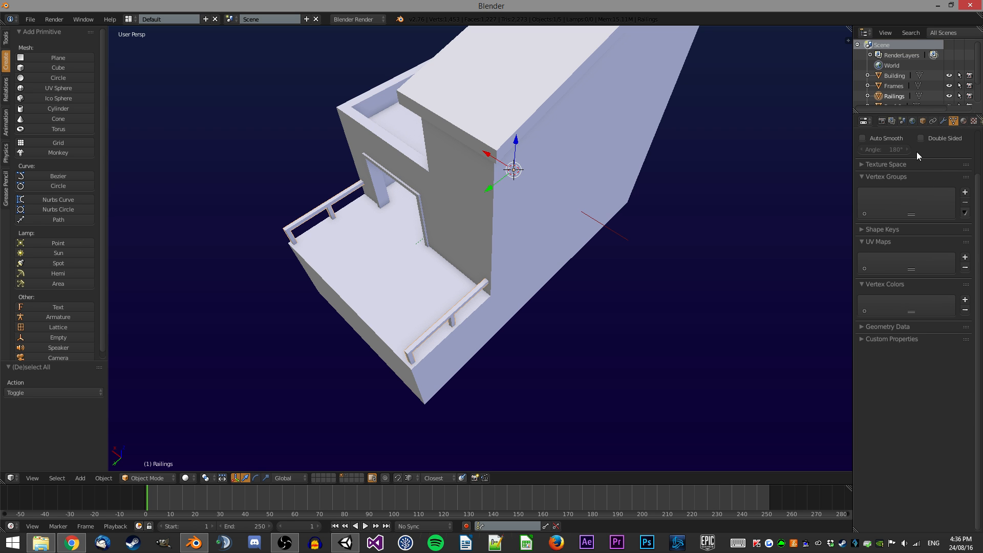
{"action": "left_click", "coordinate": [885, 230]}
{"action": "scroll", "coordinate": [885, 231], "scroll_direction": "up", "scroll_amount": 3}
Select the Building and examine its mesh in edit mode from inside and around the exterior.
{"action": "middle_click_drag", "start_coordinate": [454, 235], "coordinate": [525, 205]}
{"action": "key", "text": "a"}
{"action": "middle_click_drag", "start_coordinate": [518, 256], "coordinate": [498, 142]}
{"action": "right_click", "coordinate": [571, 280]}
{"action": "key", "text": "Tab"}
{"action": "scroll", "coordinate": [572, 281], "scroll_direction": "up", "scroll_amount": 4}
{"action": "key", "text": "a"}
{"action": "scroll", "coordinate": [571, 280], "scroll_direction": "up", "scroll_amount": 3}
{"action": "key", "text": "a"}
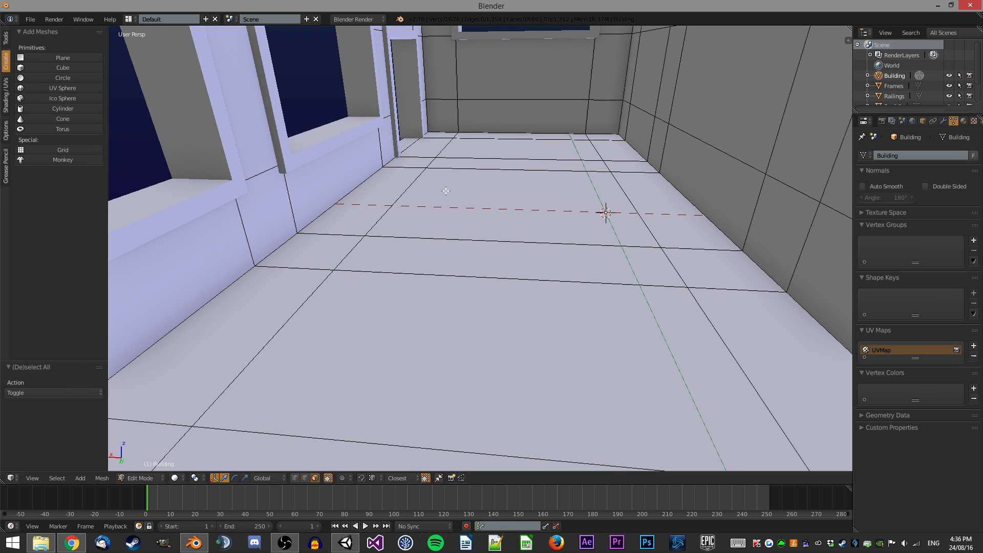
{"action": "middle_click_drag", "start_coordinate": [492, 182], "coordinate": [427, 178]}
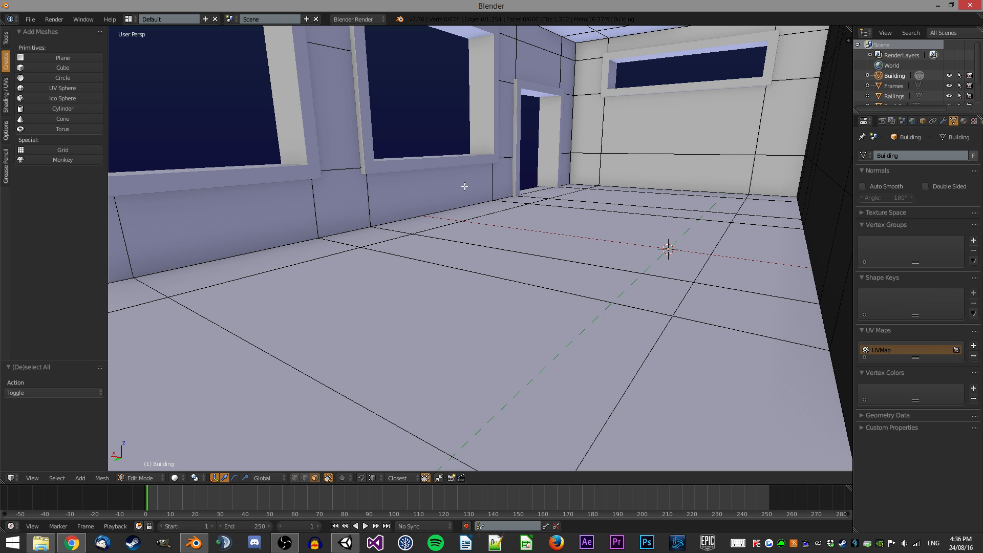
{"action": "middle_click_drag", "start_coordinate": [465, 186], "coordinate": [549, 189]}
{"action": "scroll", "coordinate": [547, 191], "scroll_direction": "down", "scroll_amount": 5}
{"action": "scroll", "coordinate": [450, 206], "scroll_direction": "down", "scroll_amount": 3}
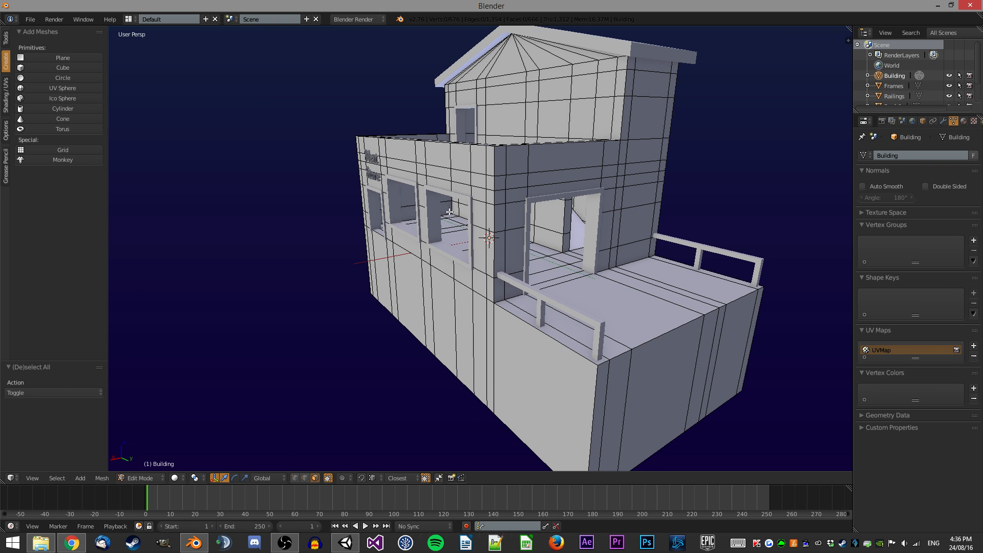
{"action": "middle_click_drag", "start_coordinate": [450, 207], "coordinate": [433, 229]}
{"action": "middle_click_drag", "start_coordinate": [500, 256], "coordinate": [482, 241]}
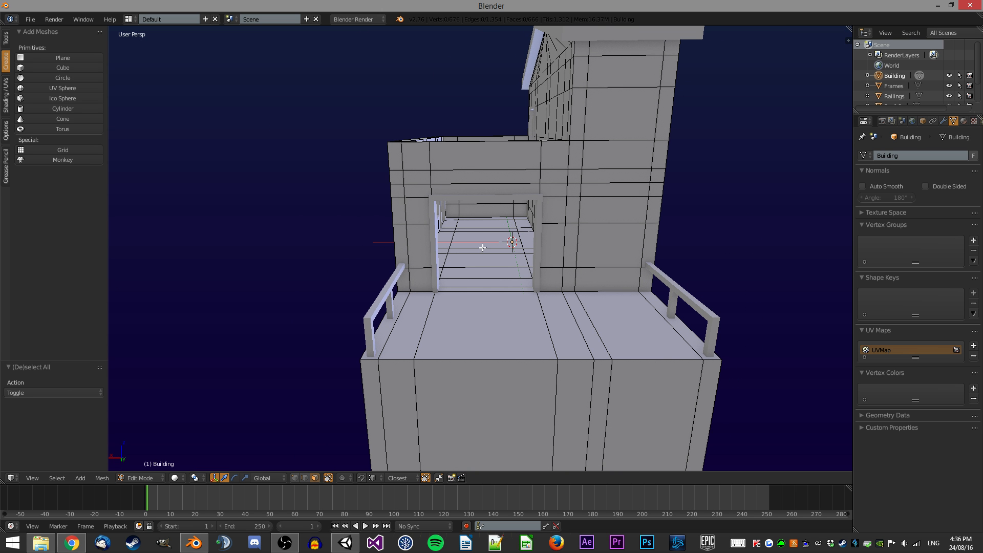
{"action": "middle_click_drag", "start_coordinate": [348, 235], "coordinate": [461, 251]}
{"action": "scroll", "coordinate": [461, 251], "scroll_direction": "up", "scroll_amount": 3}
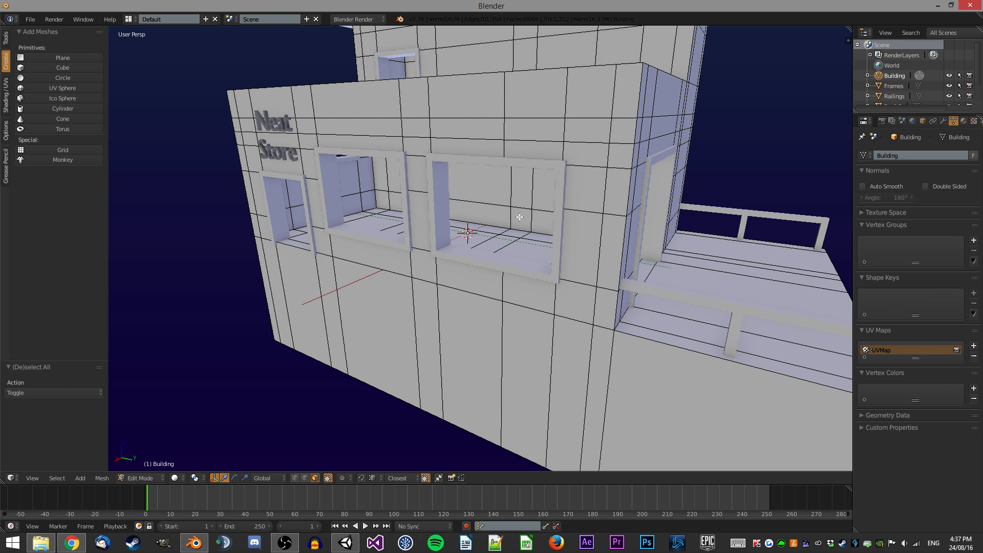
{"action": "middle_click_drag", "start_coordinate": [512, 182], "coordinate": [535, 198]}
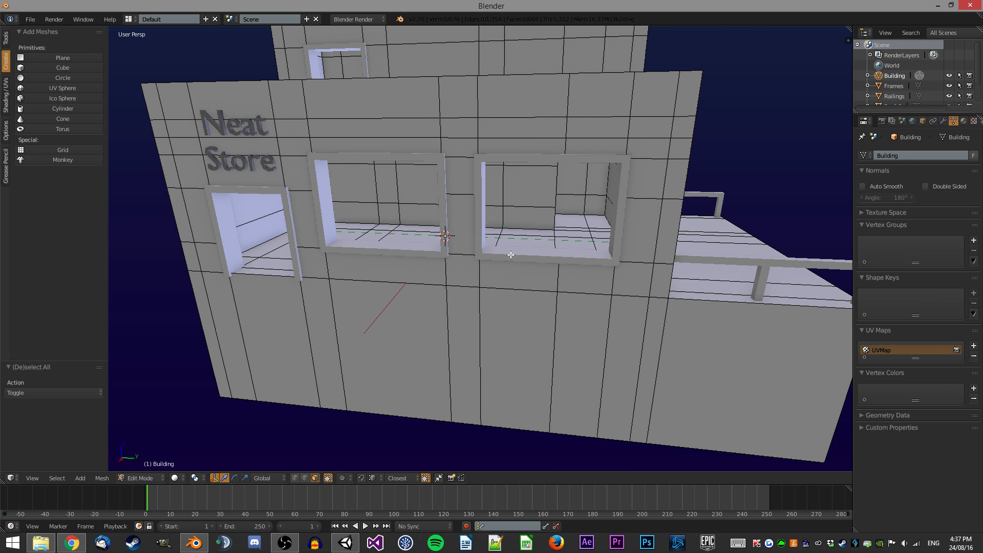
{"action": "middle_click_drag", "start_coordinate": [586, 221], "coordinate": [519, 236]}
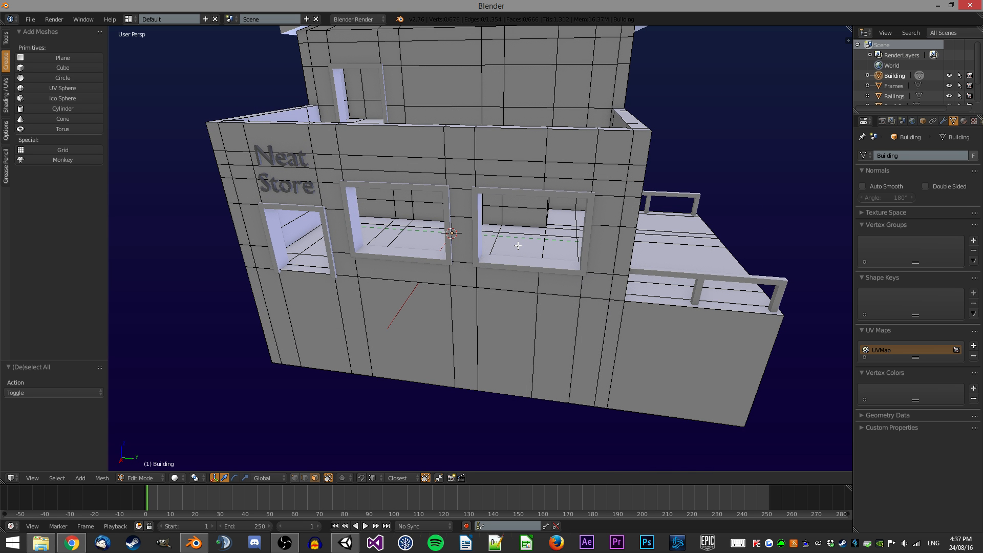
{"action": "middle_click_drag", "start_coordinate": [589, 166], "coordinate": [529, 210]}
{"action": "key", "text": "Tab"}
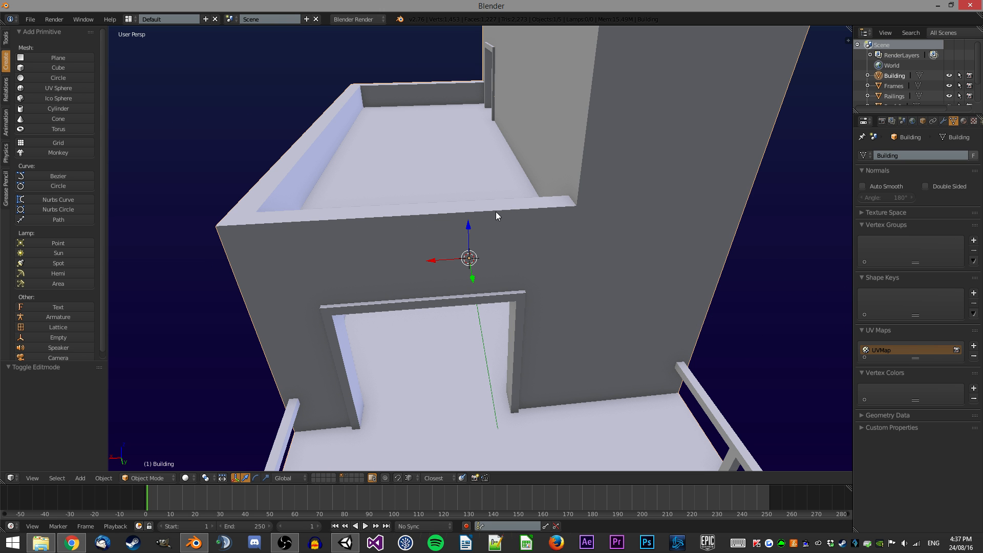
Select the Frames object and delete a stray face from its mesh in wireframe view.
{"action": "middle_click_drag", "start_coordinate": [601, 197], "coordinate": [395, 195]}
{"action": "middle_click_drag", "start_coordinate": [455, 192], "coordinate": [520, 149]}
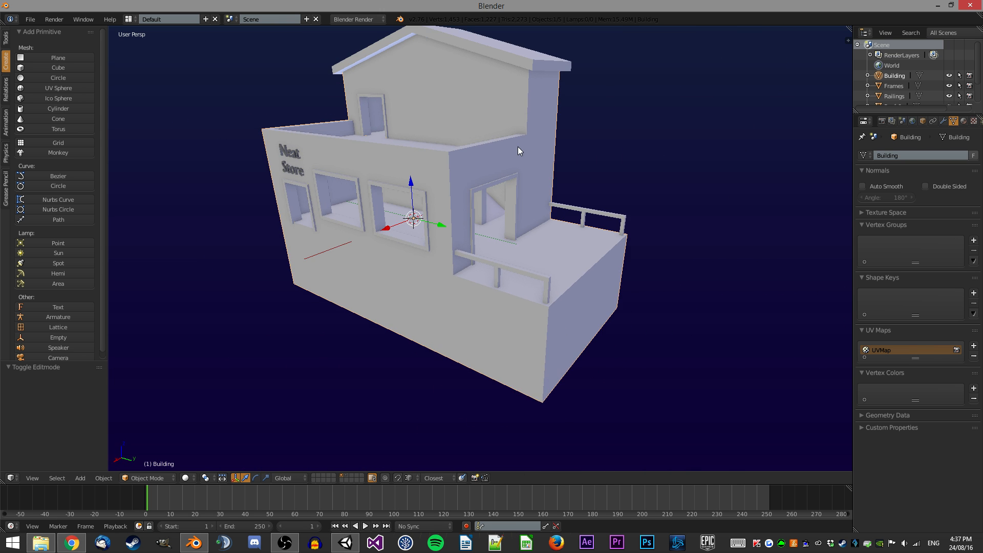
{"action": "scroll", "coordinate": [517, 149], "scroll_direction": "up", "scroll_amount": 2}
{"action": "right_click", "coordinate": [519, 186]}
{"action": "key", "text": "Tab"}
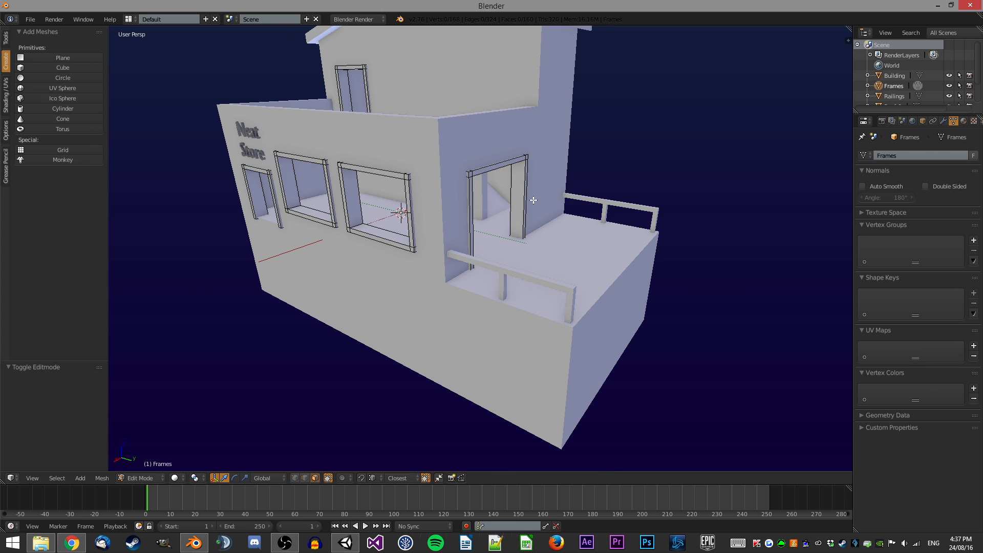
{"action": "scroll", "coordinate": [454, 278], "scroll_direction": "up", "scroll_amount": 2}
{"action": "key", "text": "z"}
{"action": "right_click", "coordinate": [461, 276], "text": "shift"}
{"action": "key", "text": "x"}
{"action": "left_click", "coordinate": [599, 239]}
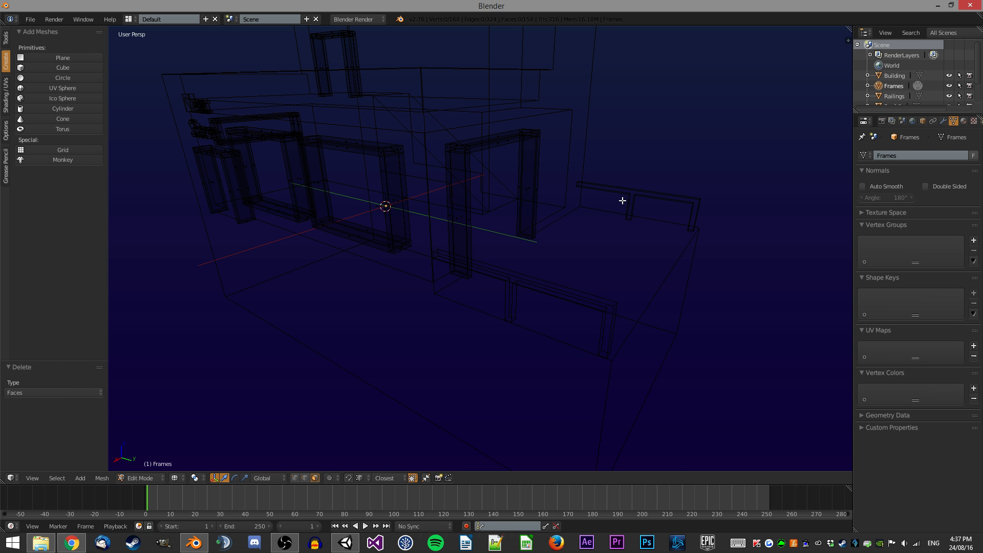
{"action": "key", "text": "z"}
{"action": "scroll", "coordinate": [570, 198], "scroll_direction": "up", "scroll_amount": 1}
{"action": "key", "text": "Tab"}
Open Save As, navigate to Objects/Large/Buildings and create a new folder named Demo_Building.
{"action": "scroll", "coordinate": [570, 199], "scroll_direction": "down", "scroll_amount": 4}
{"action": "key", "text": "a"}
{"action": "mouse_move", "coordinate": [570, 199]}
{"action": "middle_mouse_down"}
{"action": "mouse_move", "coordinate": [500, 212]}
{"action": "mouse_move", "coordinate": [609, 195]}
{"action": "mouse_move", "coordinate": [665, 201]}
{"action": "mouse_move", "coordinate": [576, 201]}
{"action": "middle_mouse_up"}
{"action": "key", "text": "ctrl+shift+s"}
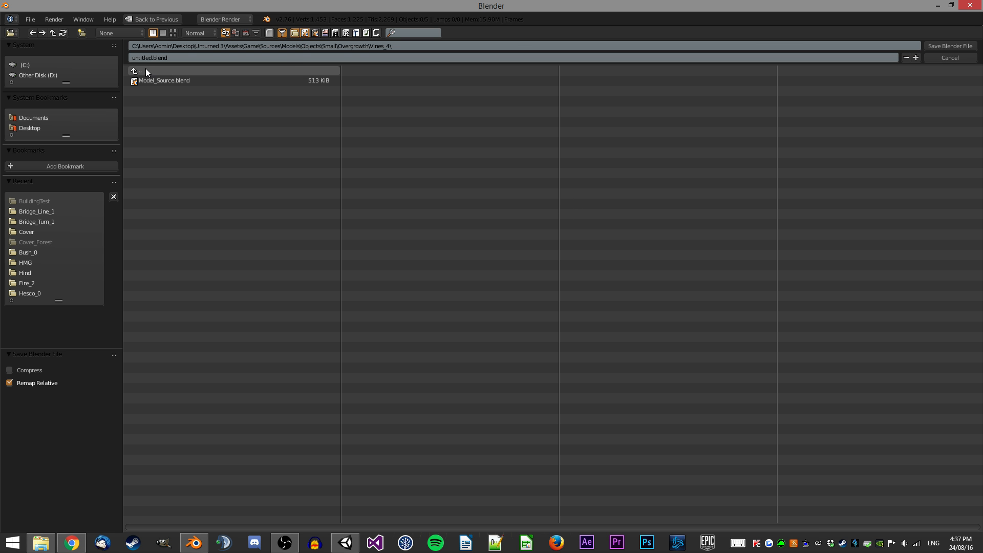
{"action": "left_click", "coordinate": [164, 70]}
{"action": "left_click", "coordinate": [162, 72]}
{"action": "left_click", "coordinate": [177, 80]}
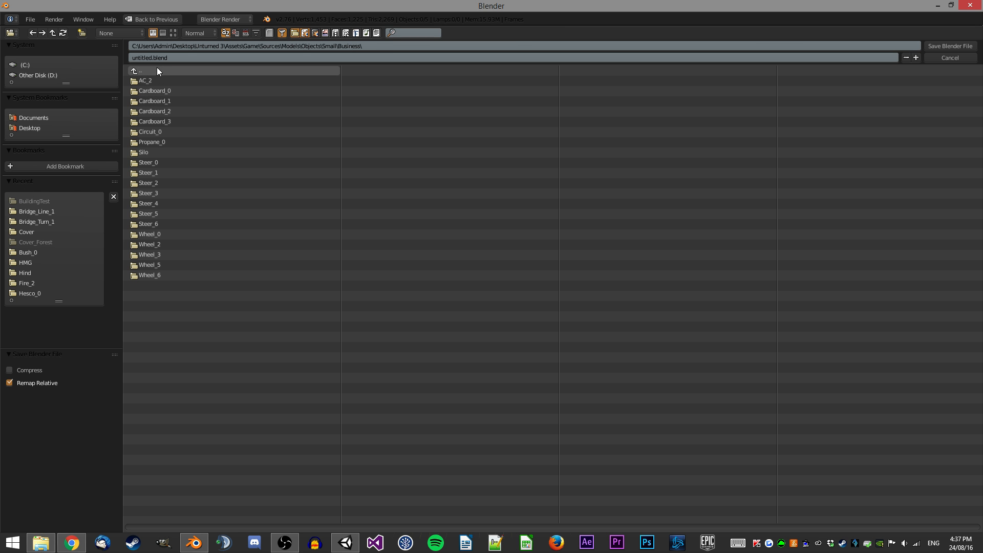
{"action": "left_click", "coordinate": [152, 71]}
{"action": "left_click", "coordinate": [152, 71]}
{"action": "left_click", "coordinate": [242, 81]}
{"action": "left_click", "coordinate": [179, 80]}
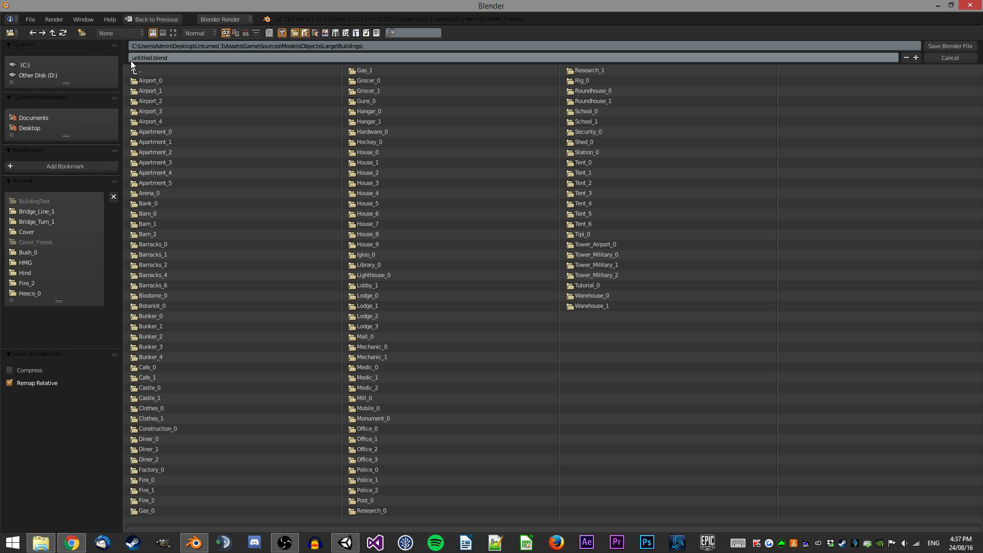
{"action": "left_click", "coordinate": [84, 35]}
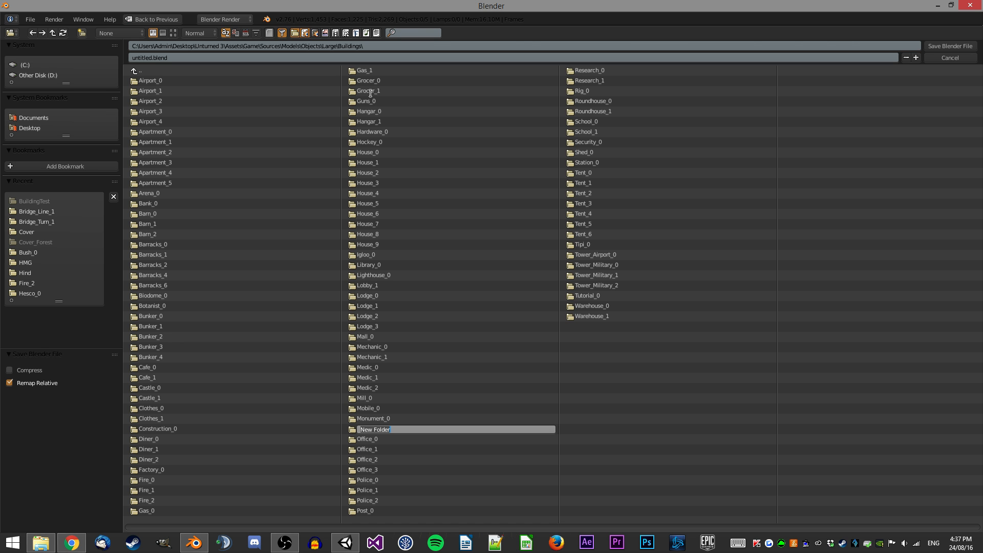
{"action": "type", "text": "T"}
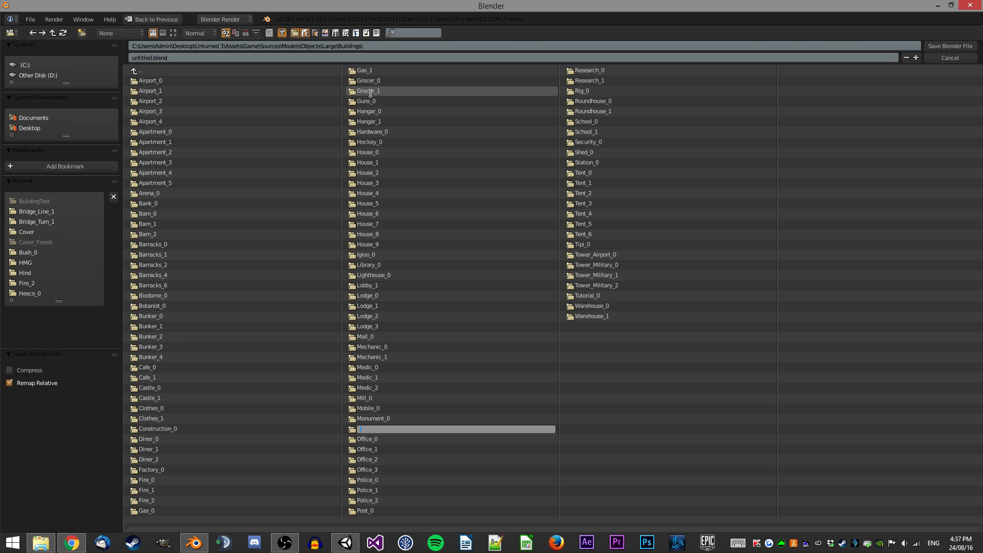
{"action": "type", "text": "emo_Building"}
{"action": "key", "text": "Return"}
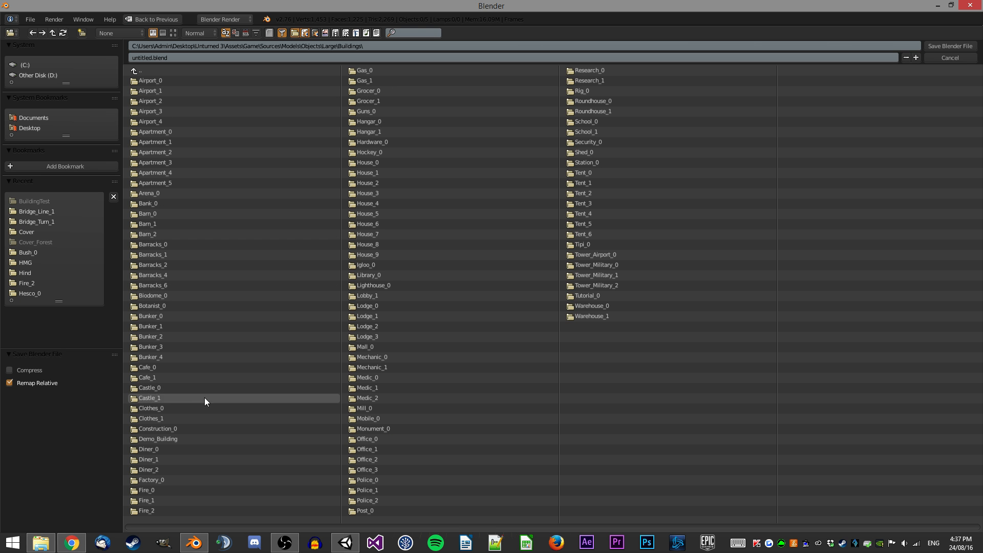
Save the blend file as Model_Source inside the Demo_Building folder.
{"action": "left_click", "coordinate": [169, 438]}
{"action": "double_click", "coordinate": [135, 56]}
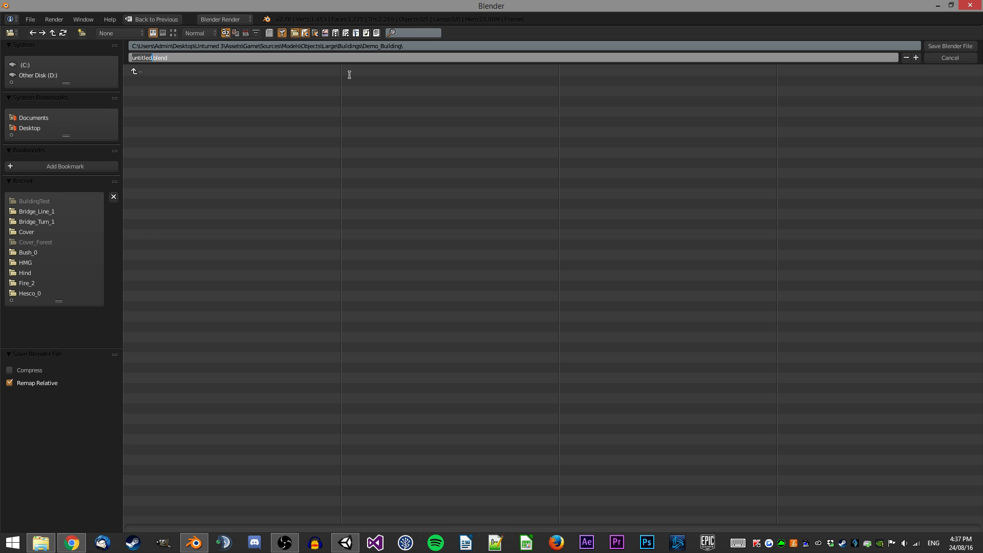
{"action": "type", "text": "Model_Source"}
{"action": "key", "text": "Return"}
{"action": "left_click", "coordinate": [956, 46]}
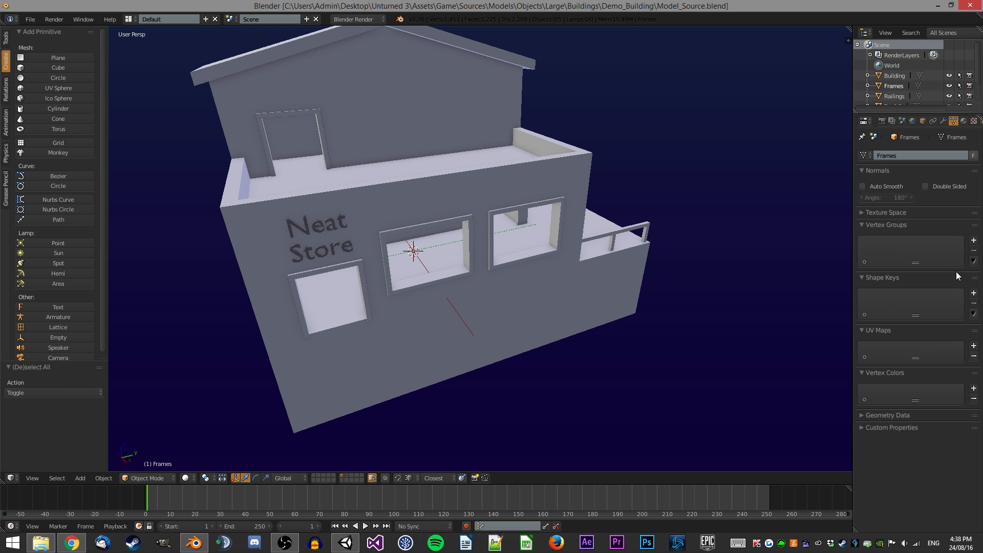
{"action": "key", "text": "a"}
{"action": "mouse_move", "coordinate": [488, 208]}
{"action": "middle_mouse_down"}
{"action": "mouse_move", "coordinate": [526, 164]}
{"action": "mouse_move", "coordinate": [487, 223]}
{"action": "middle_mouse_up"}
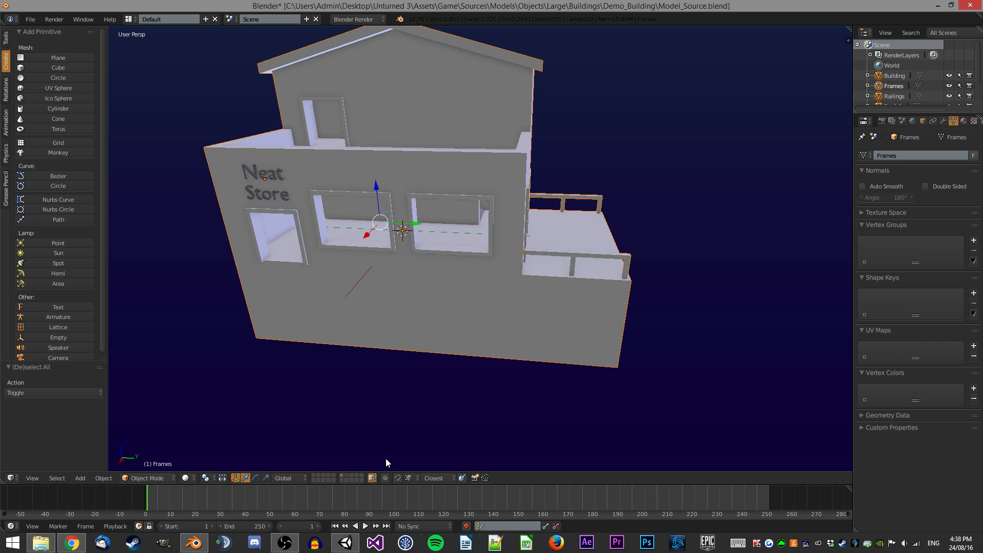
{"action": "mouse_move", "coordinate": [345, 543]}
{"action": "left_click", "coordinate": [339, 500]}
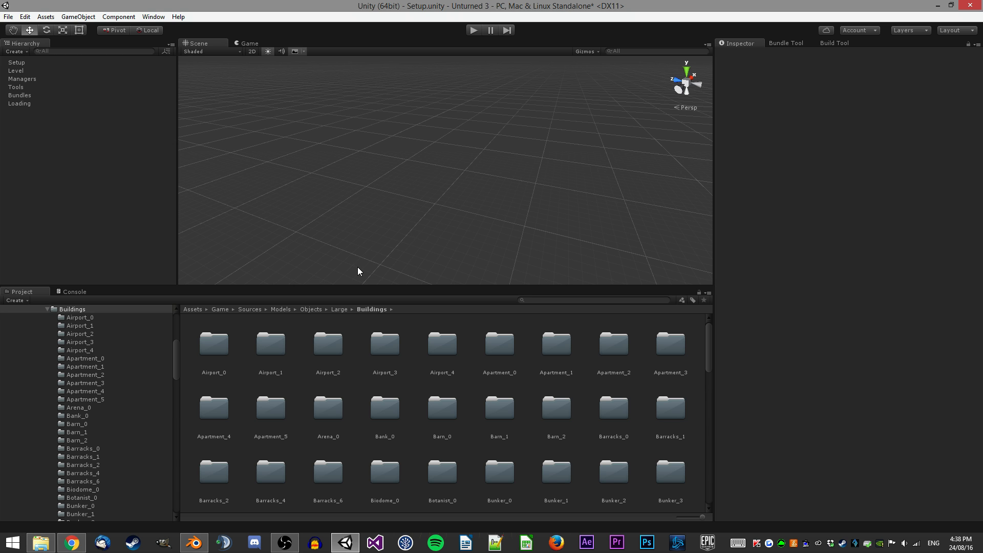
{"action": "key", "text": "alt+Tab"}
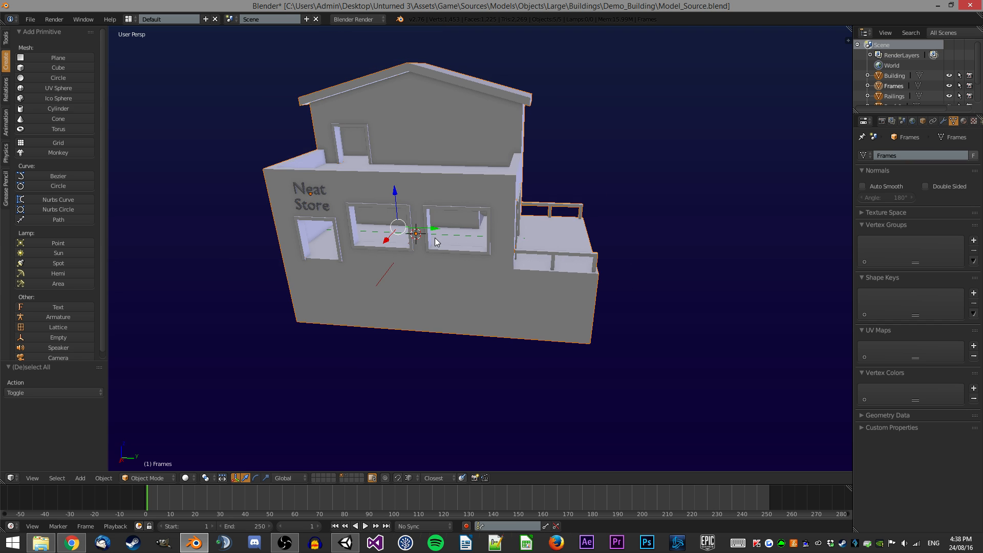
{"action": "middle_click_drag", "start_coordinate": [435, 238], "coordinate": [380, 245]}
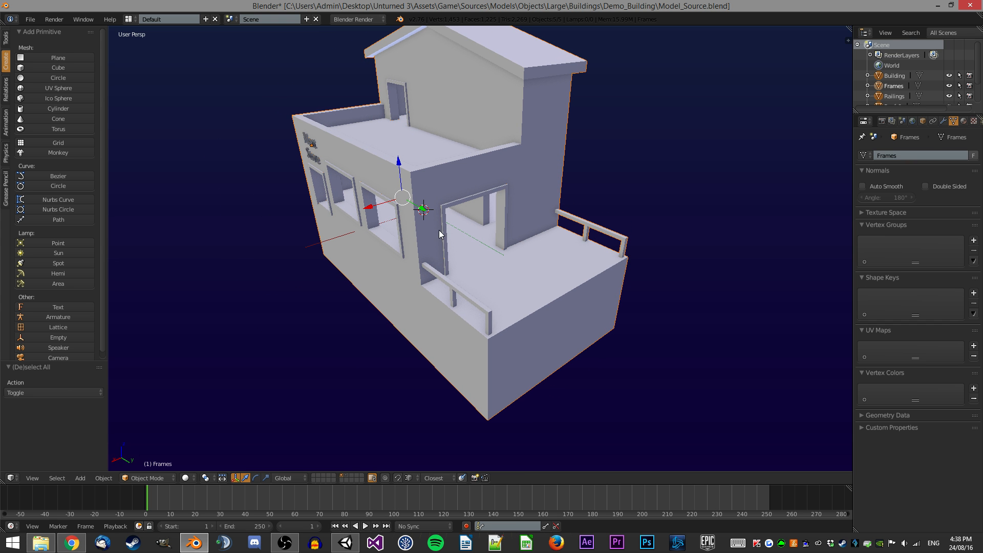
{"action": "key", "text": "a"}
{"action": "middle_click_drag", "start_coordinate": [458, 281], "coordinate": [488, 161]}
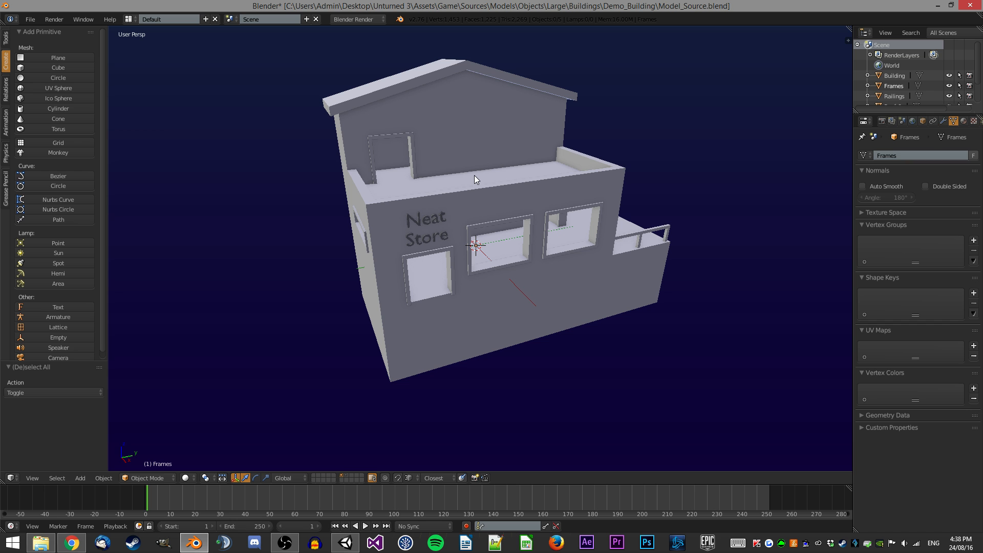
Switch to Unity and browse the example building folders under Assets/Game/Sources/Models/Objects/Large/Buildings.
{"action": "left_click", "coordinate": [345, 543]}
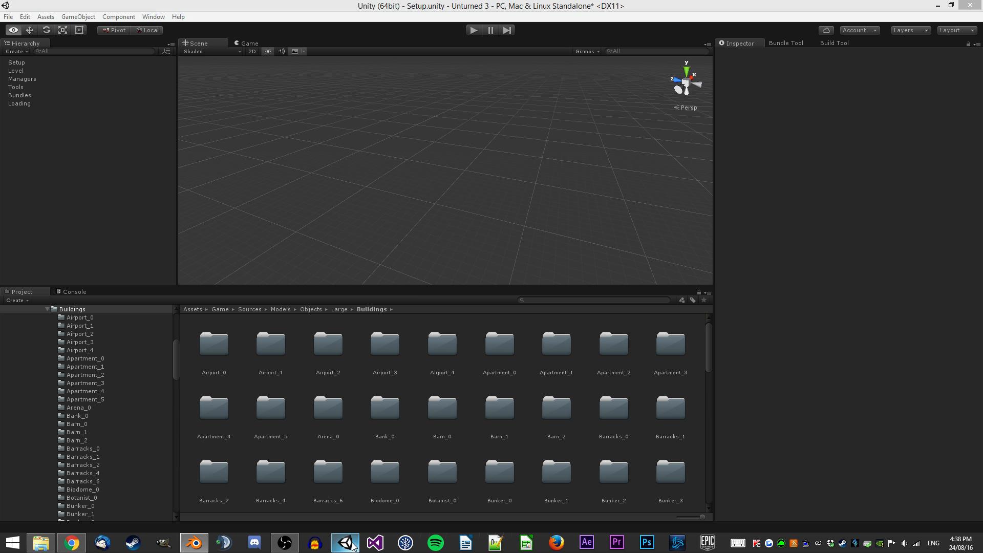
{"action": "scroll", "coordinate": [84, 324], "scroll_direction": "up", "scroll_amount": 2}
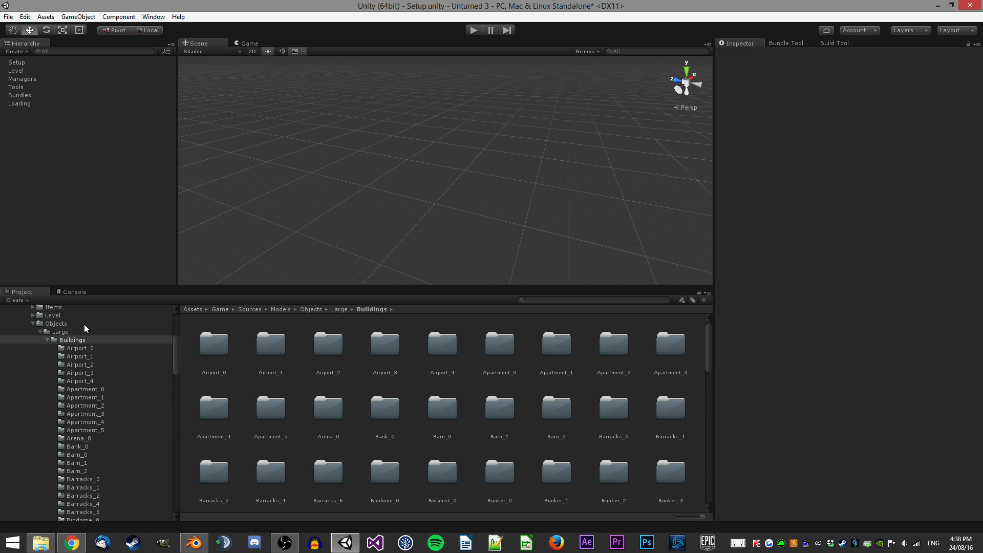
{"action": "left_click", "coordinate": [81, 348]}
{"action": "scroll", "coordinate": [132, 414], "scroll_direction": "down", "scroll_amount": 2}
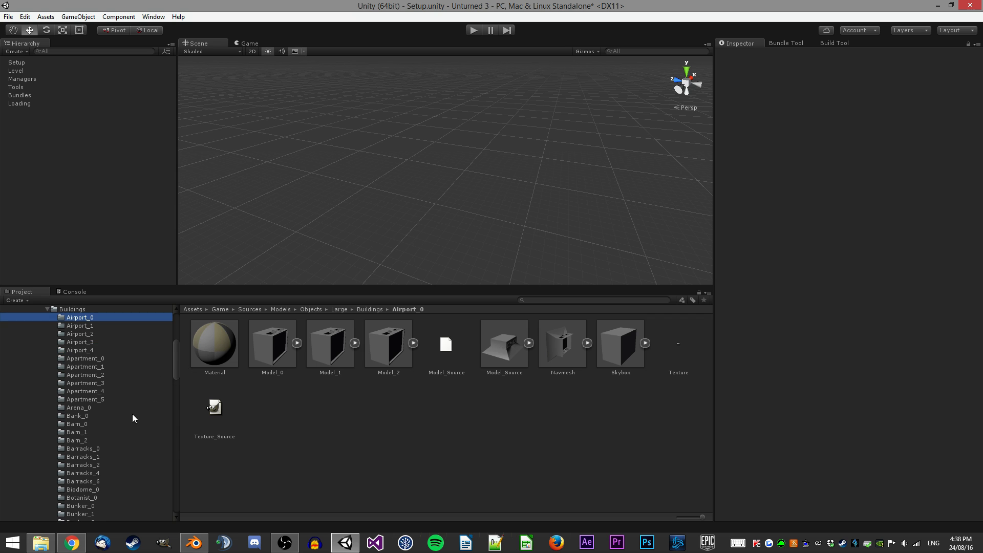
{"action": "left_click", "coordinate": [88, 385]}
{"action": "left_click", "coordinate": [90, 393]}
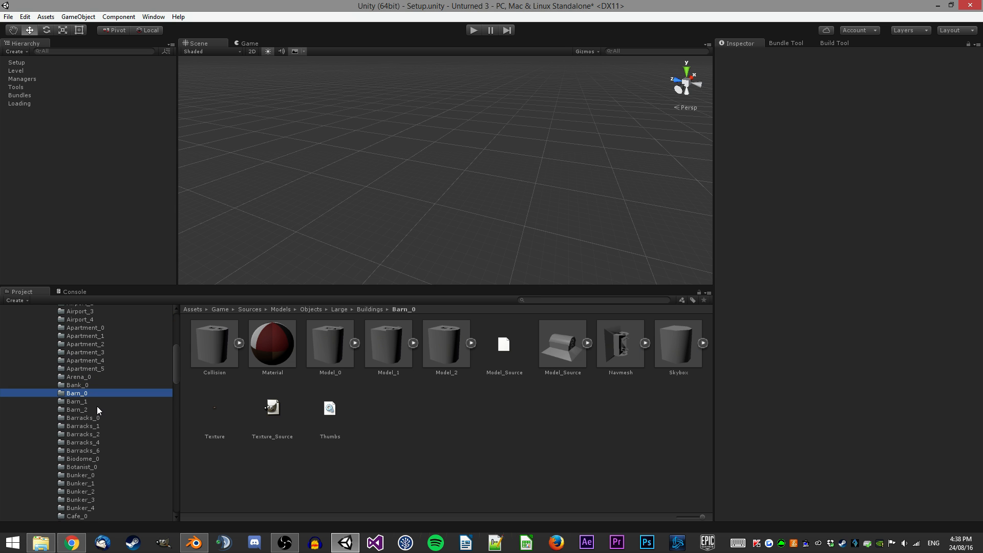
{"action": "scroll", "coordinate": [97, 404], "scroll_direction": "down", "scroll_amount": 1}
{"action": "left_click", "coordinate": [85, 387]}
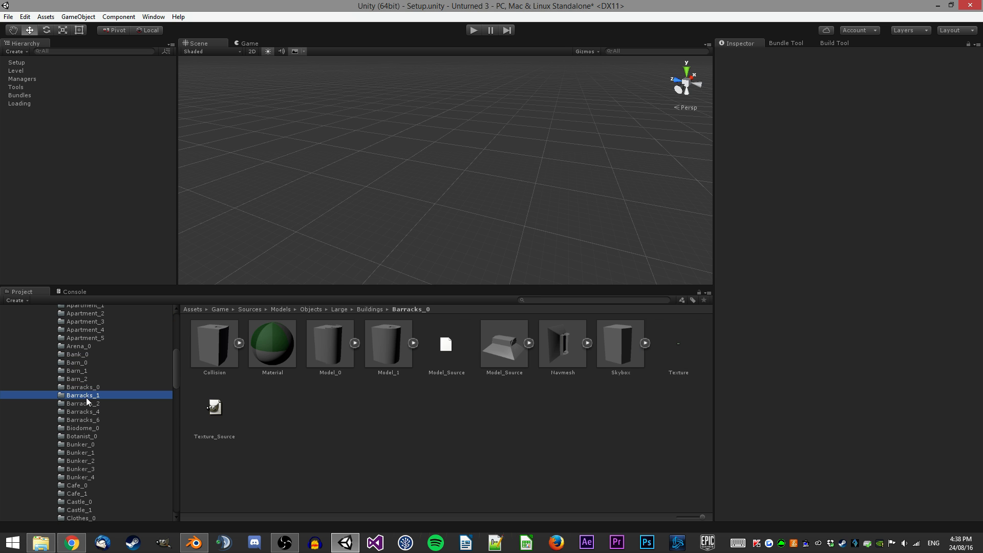
{"action": "left_click", "coordinate": [86, 397]}
{"action": "scroll", "coordinate": [125, 397], "scroll_direction": "down", "scroll_amount": 4}
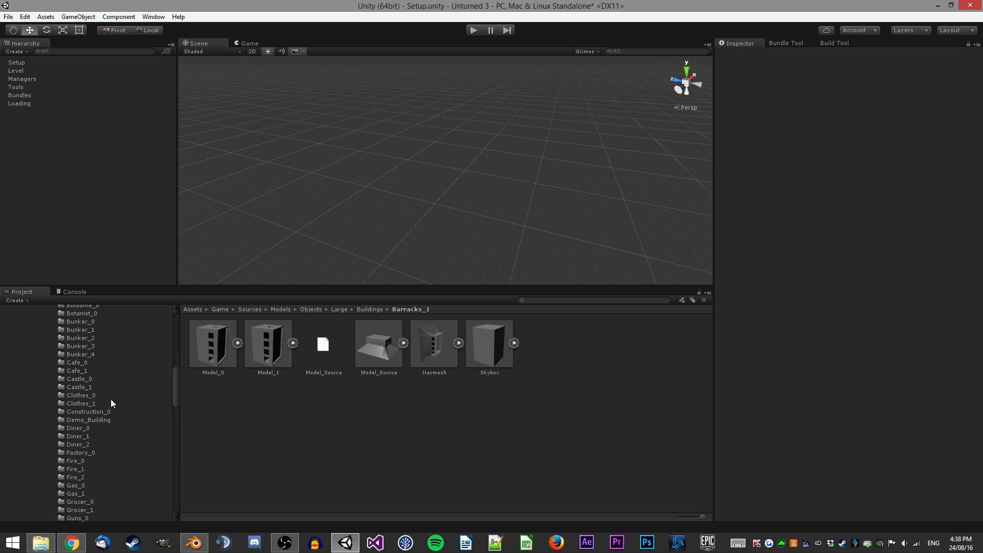
{"action": "left_click", "coordinate": [97, 398]}
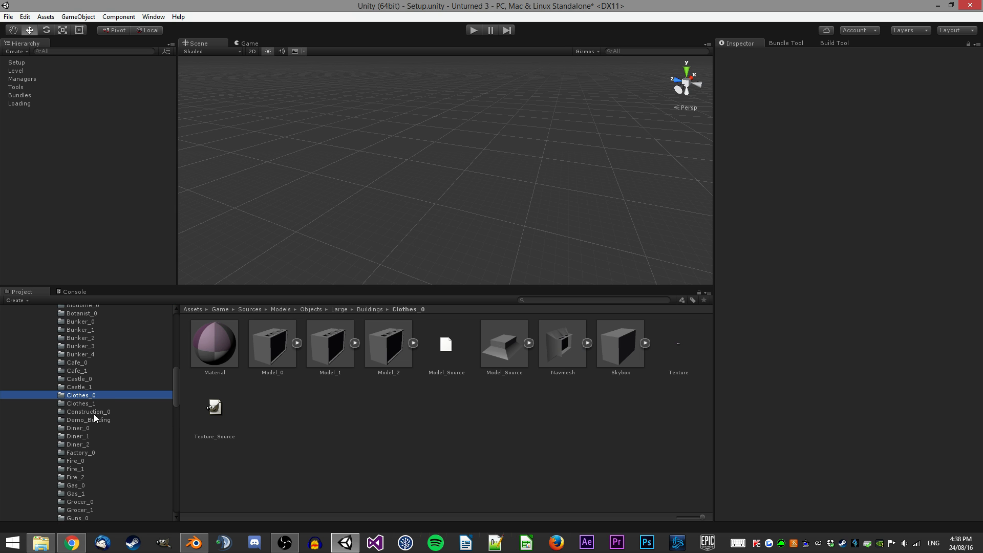
{"action": "left_click", "coordinate": [97, 411]}
{"action": "scroll", "coordinate": [103, 413], "scroll_direction": "down", "scroll_amount": 4}
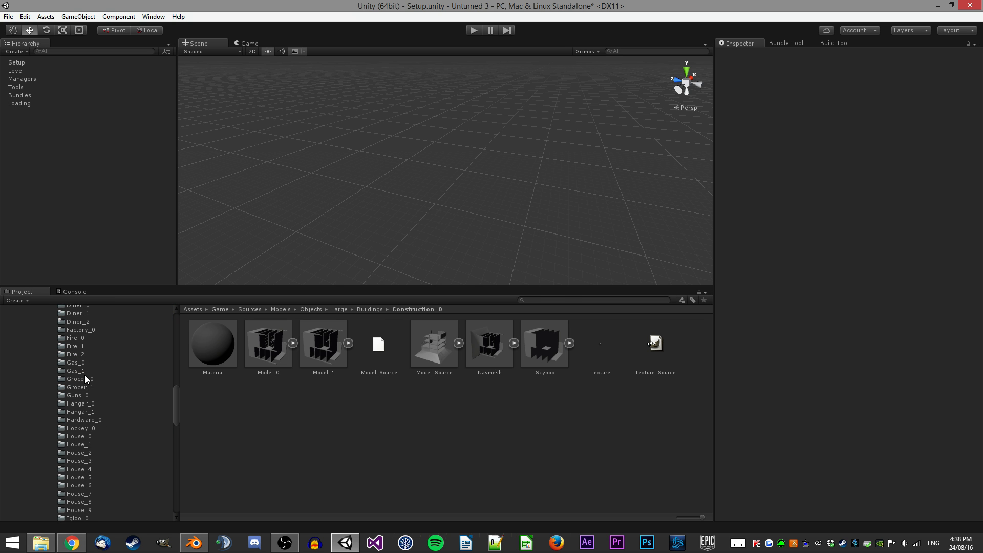
Browse several more example building folders such as Gas_1, House_1, Library_0 and Medic_0 to compare their assets.
{"action": "left_click", "coordinate": [81, 363]}
{"action": "left_click", "coordinate": [77, 370]}
{"action": "scroll", "coordinate": [113, 386], "scroll_direction": "down", "scroll_amount": 1}
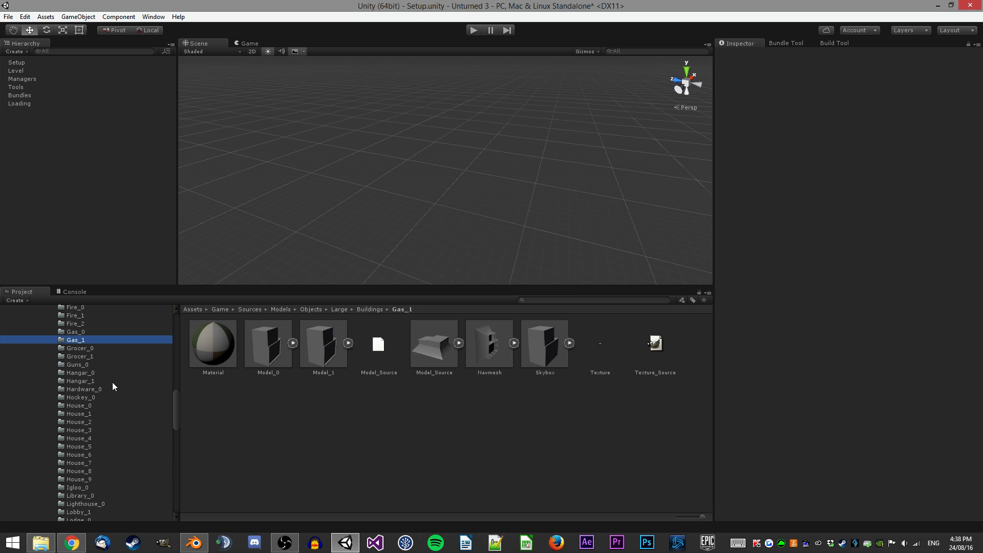
{"action": "left_click", "coordinate": [78, 406]}
{"action": "left_click", "coordinate": [80, 414]}
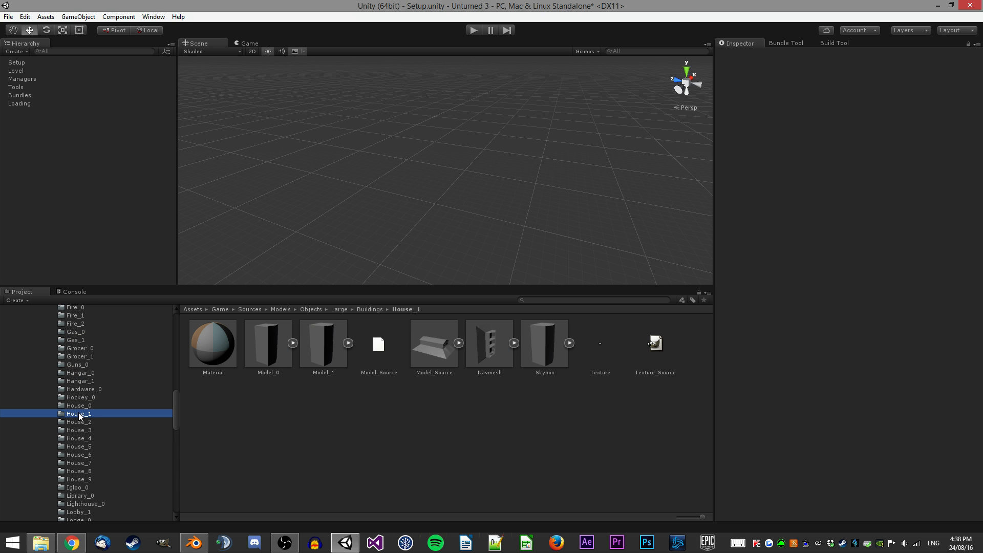
{"action": "scroll", "coordinate": [92, 419], "scroll_direction": "down", "scroll_amount": 3}
{"action": "left_click", "coordinate": [87, 407]}
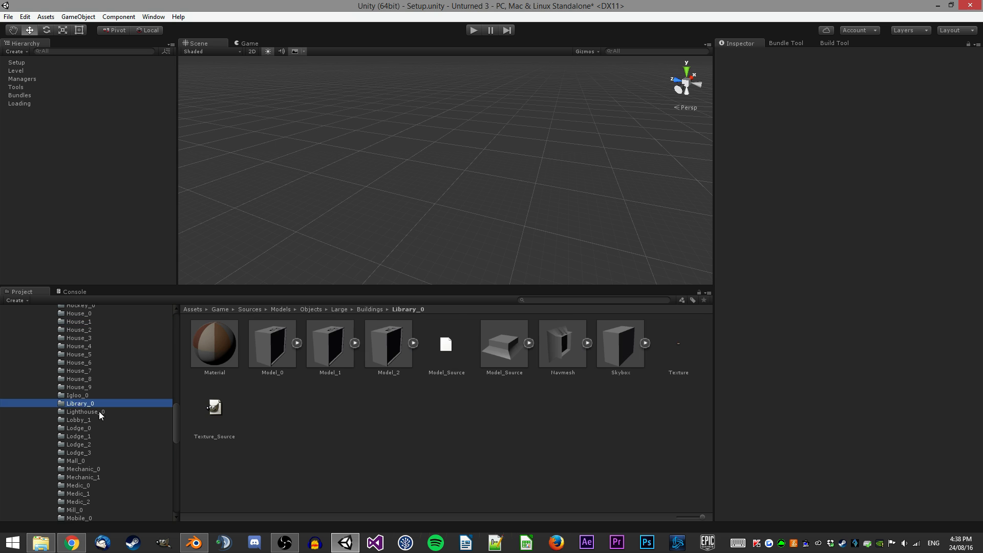
{"action": "scroll", "coordinate": [104, 413], "scroll_direction": "down", "scroll_amount": 2}
{"action": "left_click", "coordinate": [89, 422]}
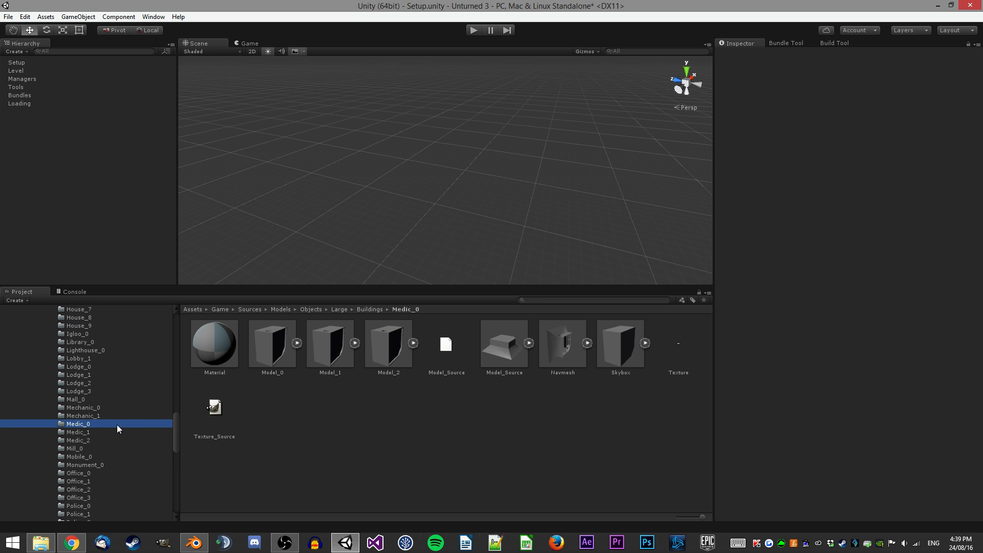
Select the Material, Texture and Texture_Source assets in the Medic_0 folder and duplicate them.
{"action": "left_click", "coordinate": [225, 359]}
{"action": "left_click_drag", "start_coordinate": [877, 395], "coordinate": [751, 405]}
{"action": "left_click", "coordinate": [505, 424]}
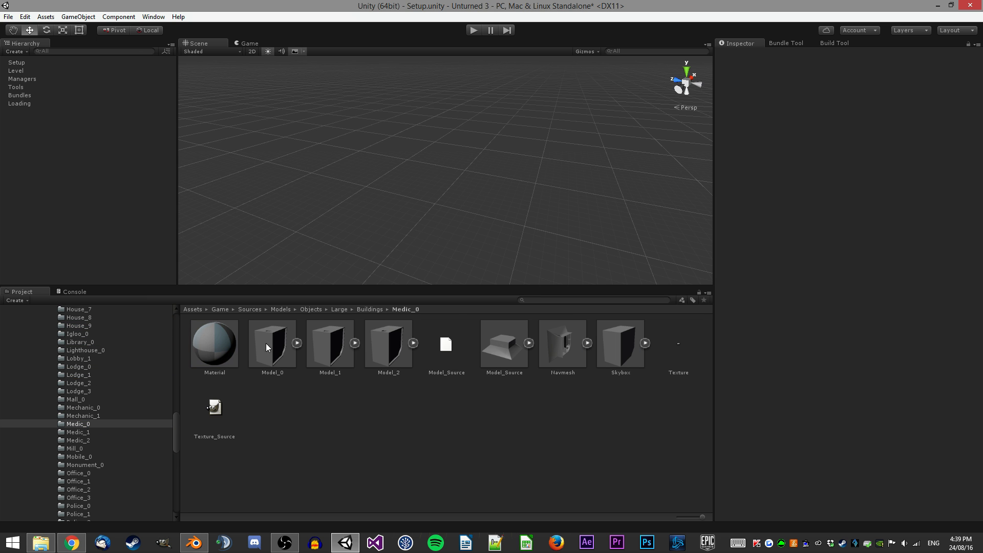
{"action": "left_click", "coordinate": [223, 337]}
{"action": "left_click", "coordinate": [220, 408], "text": "ctrl"}
{"action": "left_click", "coordinate": [677, 348], "text": "ctrl"}
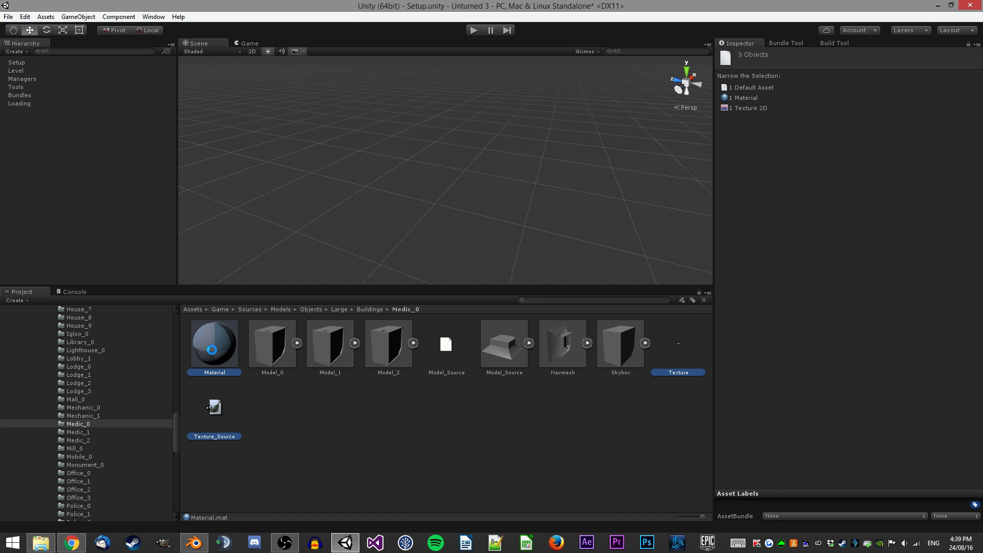
{"action": "key", "text": "ctrl+d"}
Move the duplicated Material, Texture and Texture_Source copies into the Demo_Building folder and open it.
{"action": "scroll", "coordinate": [153, 382], "scroll_direction": "up", "scroll_amount": 2}
{"action": "scroll", "coordinate": [140, 383], "scroll_direction": "up", "scroll_amount": 6}
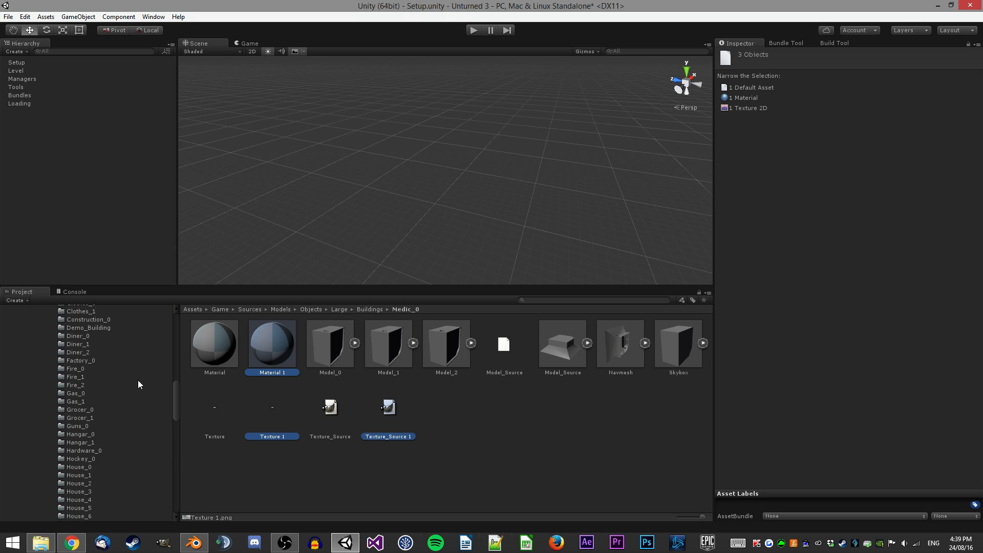
{"action": "scroll", "coordinate": [135, 384], "scroll_direction": "up", "scroll_amount": 2}
{"action": "scroll", "coordinate": [107, 400], "scroll_direction": "up", "scroll_amount": 5}
{"action": "scroll", "coordinate": [105, 399], "scroll_direction": "up", "scroll_amount": 2}
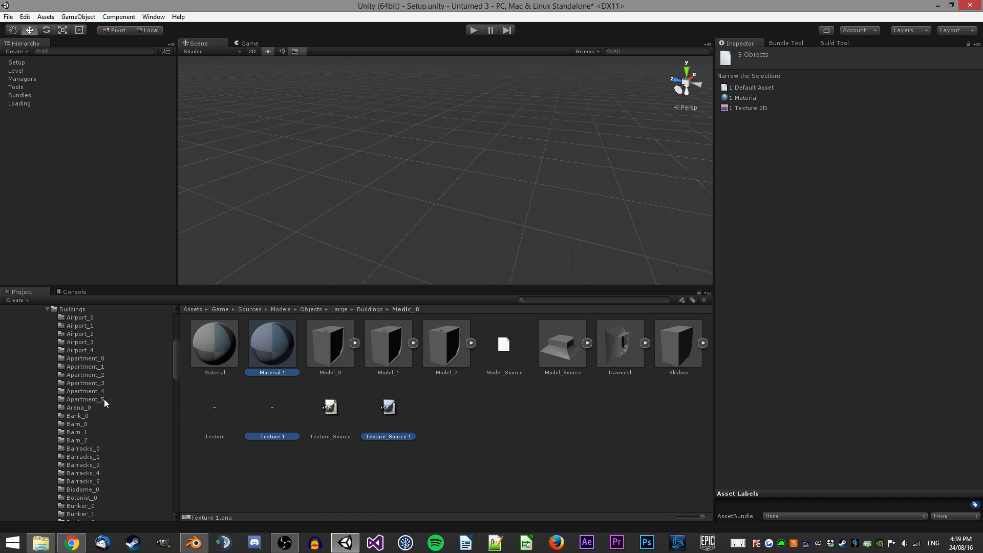
{"action": "scroll", "coordinate": [105, 402], "scroll_direction": "down", "scroll_amount": 7}
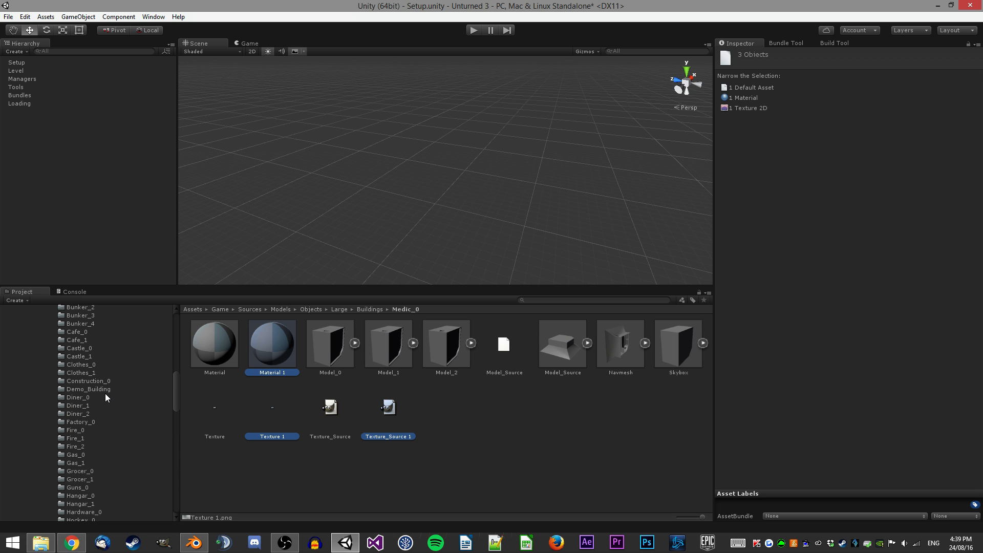
{"action": "left_click_drag", "start_coordinate": [266, 415], "coordinate": [95, 392]}
{"action": "scroll", "coordinate": [96, 393], "scroll_direction": "up", "scroll_amount": 6}
{"action": "left_click", "coordinate": [112, 391]}
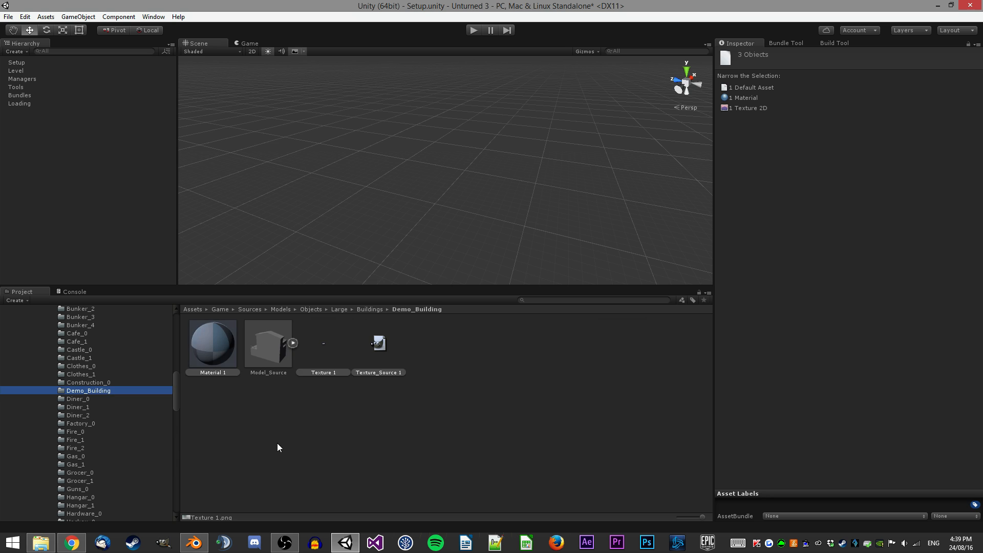
Rename the three copied assets to Material, Texture and Texture_Source by removing the ' 1' suffix.
{"action": "left_click", "coordinate": [277, 441]}
{"action": "left_click", "coordinate": [224, 356]}
{"action": "key", "text": "F2"}
{"action": "key", "text": "Right"}
{"action": "key", "text": "BackSpace"}
{"action": "key", "text": "BackSpace"}
{"action": "key", "text": "Return"}
{"action": "key", "text": "Right"}
{"action": "key", "text": "Right"}
{"action": "key", "text": "Right"}
{"action": "key", "text": "Left"}
{"action": "key", "text": "F2"}
{"action": "key", "text": "Right"}
{"action": "key", "text": "BackSpace"}
{"action": "key", "text": "BackSpace"}
{"action": "key", "text": "Return"}
{"action": "key", "text": "Right"}
{"action": "key", "text": "F2"}
{"action": "key", "text": "Right"}
{"action": "key", "text": "BackSpace"}
{"action": "key", "text": "BackSpace"}
{"action": "key", "text": "Return"}
Inspect the Texture import settings and the Material asset in the Demo_Building folder.
{"action": "left_click", "coordinate": [386, 432]}
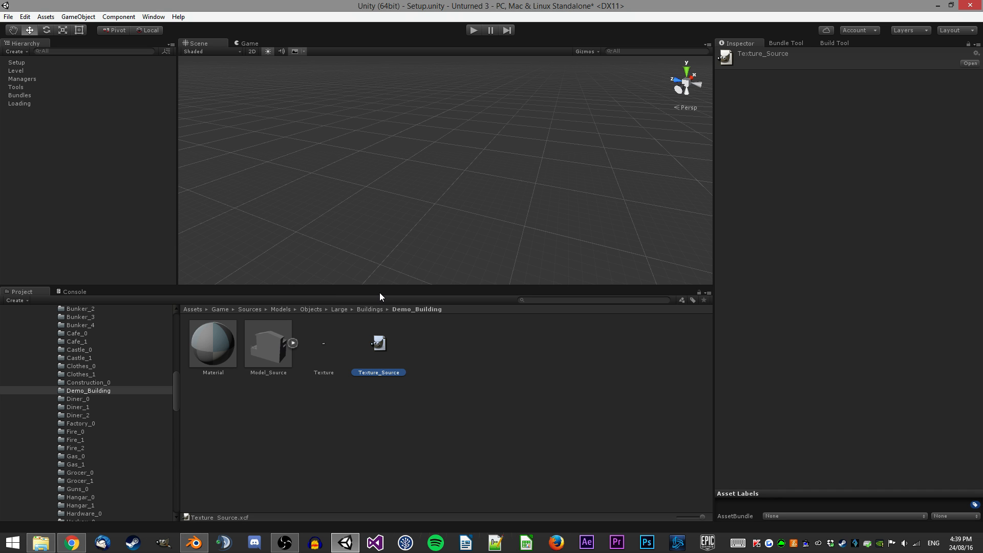
{"action": "left_click", "coordinate": [333, 339]}
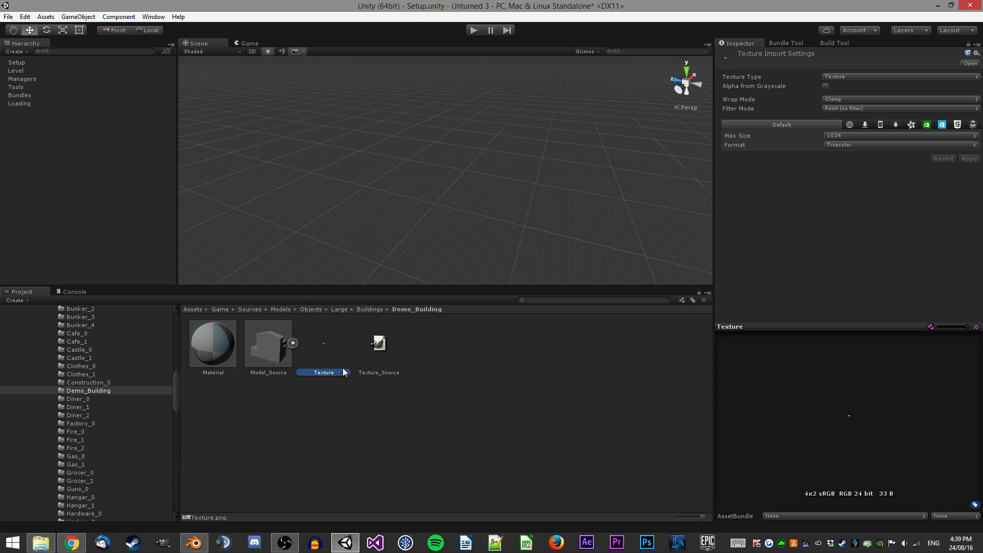
{"action": "left_click", "coordinate": [319, 416]}
{"action": "left_click", "coordinate": [215, 349]}
{"action": "left_click", "coordinate": [323, 347]}
{"action": "left_click", "coordinate": [285, 421]}
{"action": "left_click", "coordinate": [323, 373]}
{"action": "left_click", "coordinate": [221, 355]}
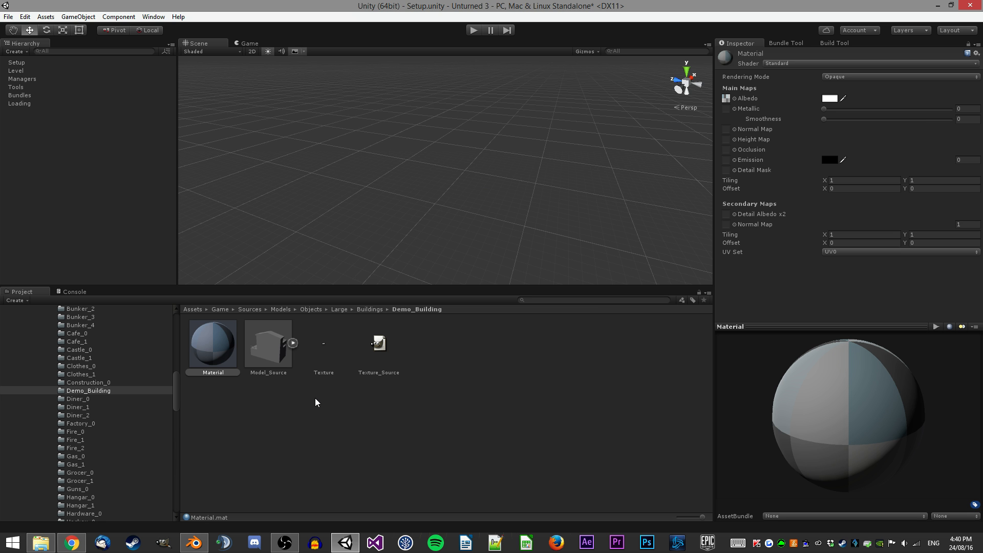
Switch to Blender, enter Edit Mode on the Building mesh and unwrap all of its faces.
{"action": "left_click", "coordinate": [194, 542]}
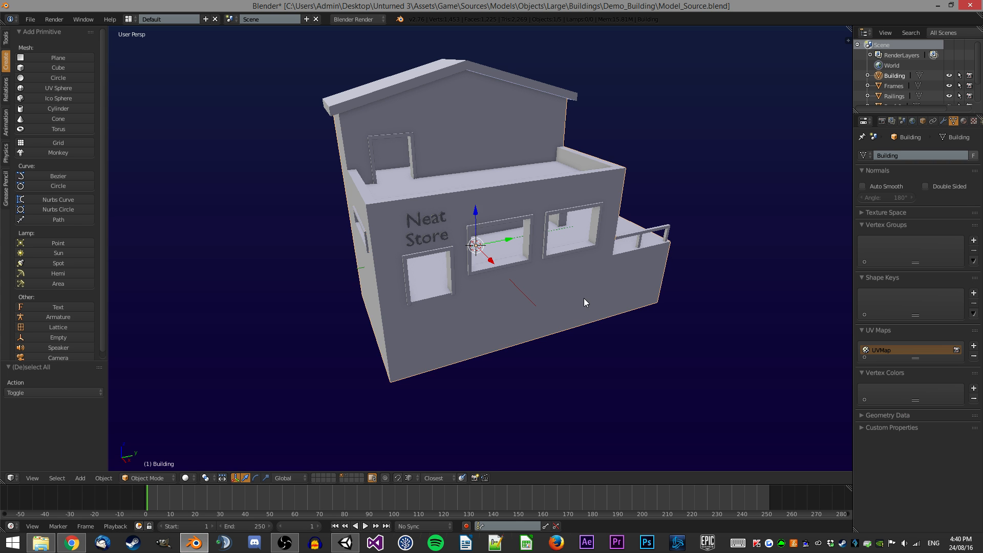
{"action": "key", "text": "Tab"}
{"action": "middle_click_drag", "start_coordinate": [558, 310], "coordinate": [579, 266]}
{"action": "key", "text": "a"}
{"action": "key", "text": "u"}
Split the view, turn the new area into a UV/Image Editor and open Texture.png from the Demo_Building folder.
{"action": "left_click_drag", "start_coordinate": [843, 34], "coordinate": [511, 256]}
{"action": "left_click", "coordinate": [521, 478]}
{"action": "left_click", "coordinate": [551, 398]}
{"action": "left_click", "coordinate": [593, 478]}
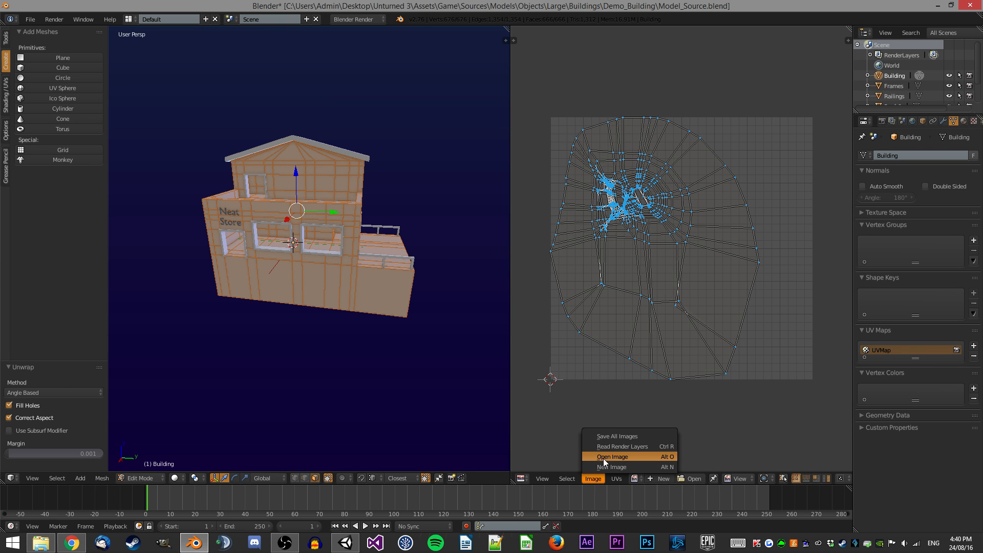
{"action": "left_click", "coordinate": [604, 457]}
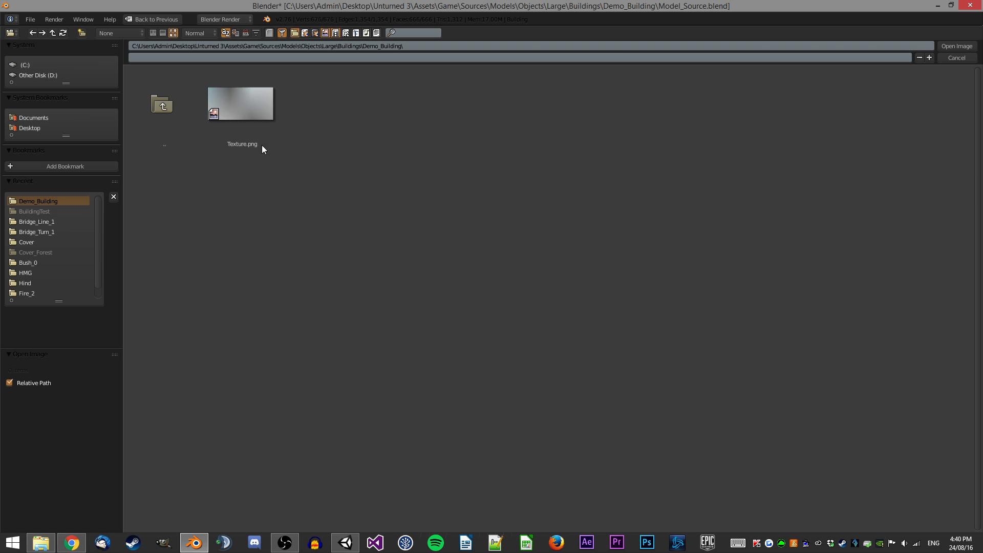
{"action": "double_click", "coordinate": [263, 114]}
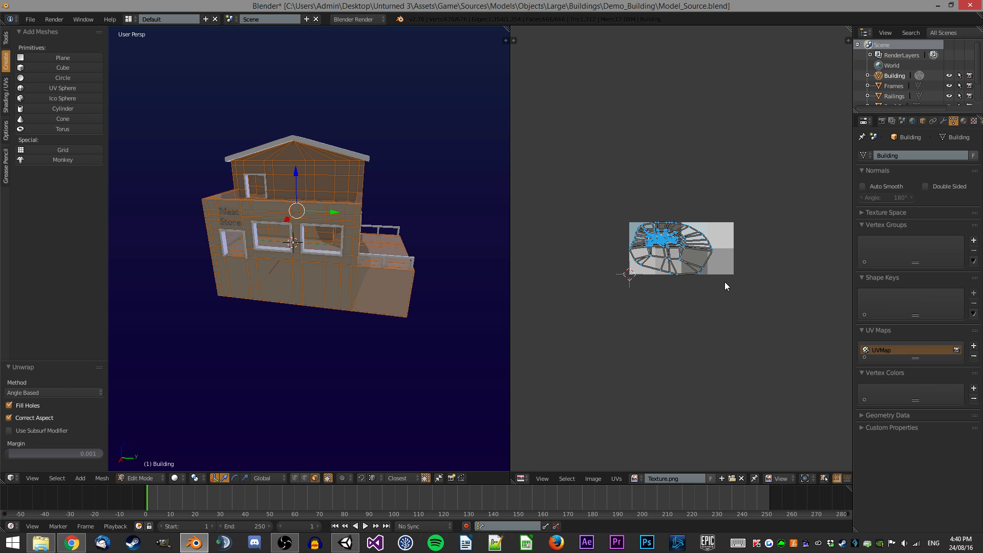
Scale all Building UVs down to about 0.096 and move them onto the lightest grey swatch of the texture.
{"action": "scroll", "coordinate": [725, 285], "scroll_direction": "up", "scroll_amount": 5}
{"action": "key", "text": "a"}
{"action": "key", "text": "s"}
{"action": "left_click", "coordinate": [665, 258]}
{"action": "key", "text": "g"}
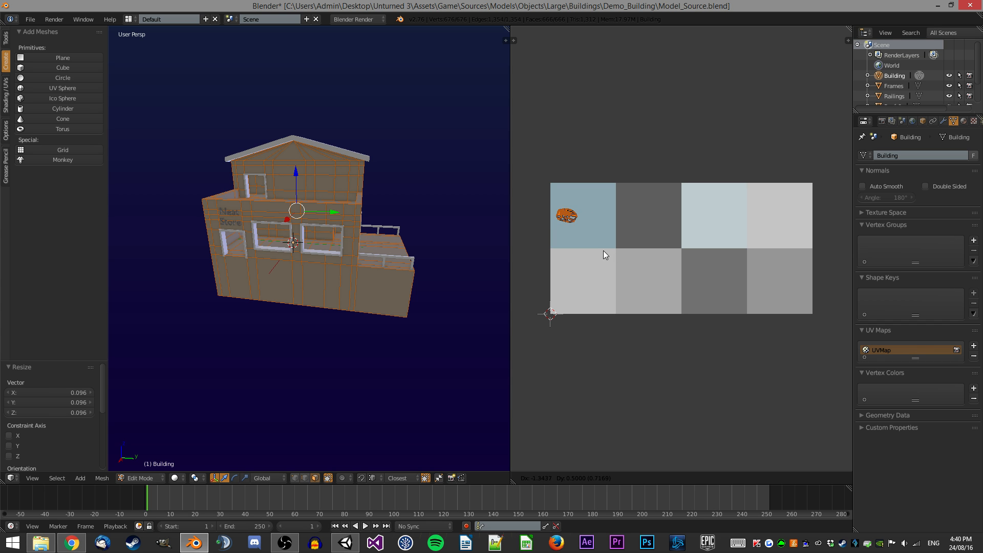
{"action": "left_click", "coordinate": [817, 253]}
{"action": "scroll", "coordinate": [730, 243], "scroll_direction": "up", "scroll_amount": 1}
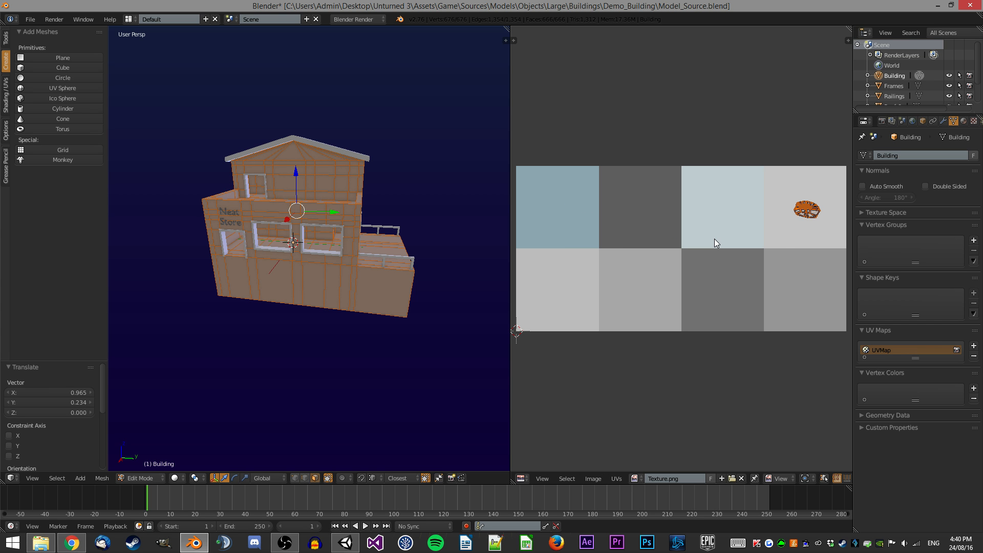
Select front exterior wall faces with linked-face selection and move their UVs onto the blue-grey swatch.
{"action": "key", "text": "Tab"}
{"action": "middle_click_drag", "start_coordinate": [321, 204], "coordinate": [322, 228]}
{"action": "key", "text": "a"}
{"action": "scroll", "coordinate": [324, 218], "scroll_direction": "up", "scroll_amount": 3}
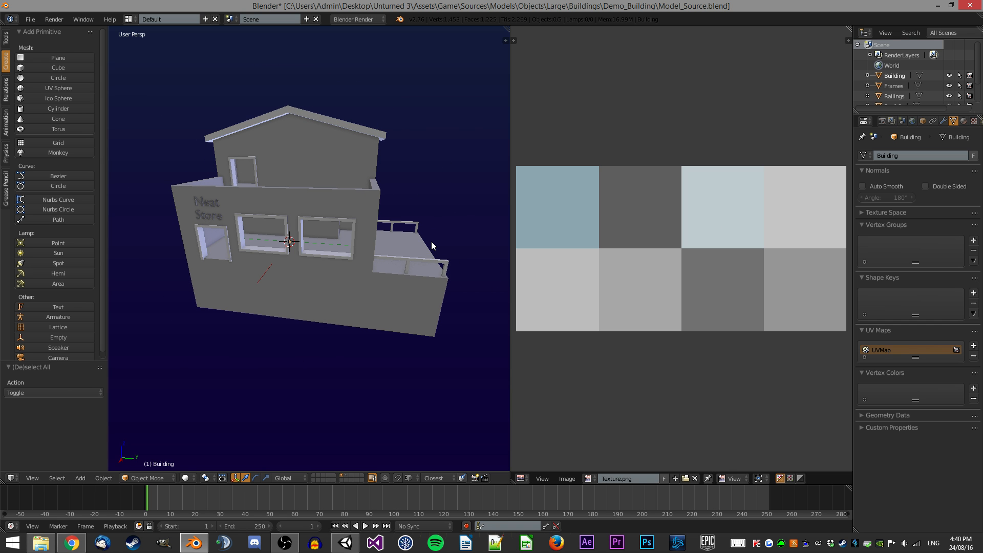
{"action": "key", "text": "Tab"}
{"action": "middle_click_drag", "start_coordinate": [431, 242], "coordinate": [388, 238]}
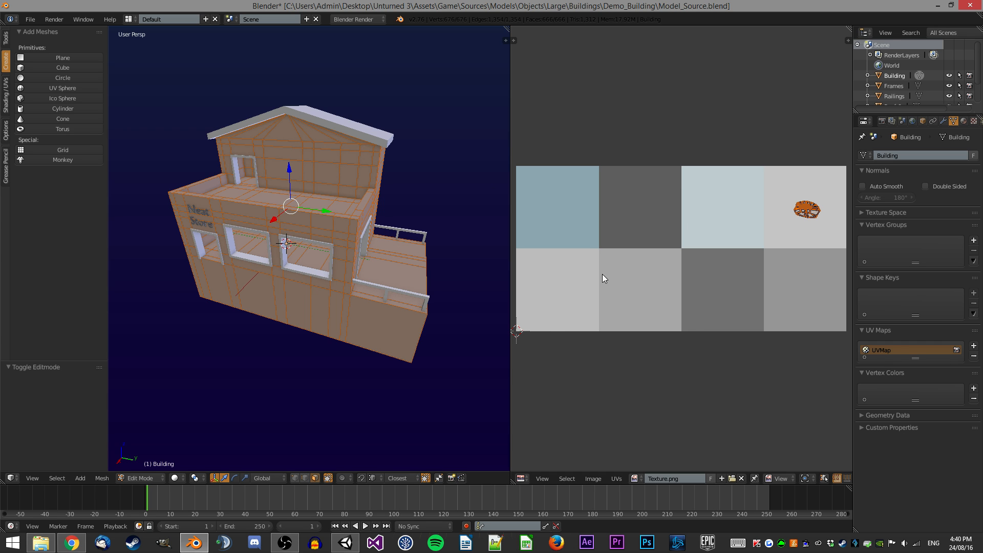
{"action": "scroll", "coordinate": [586, 250], "scroll_direction": "down", "scroll_amount": 1}
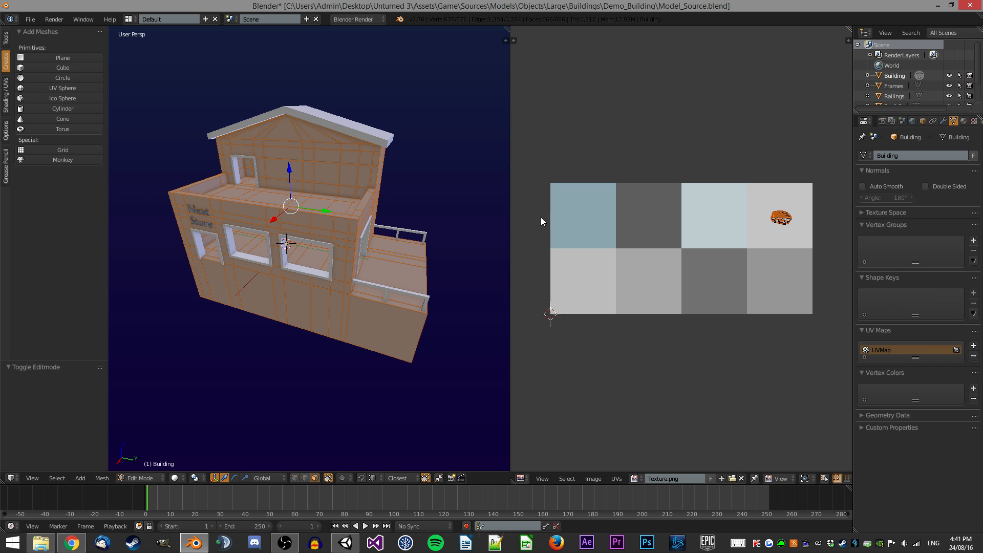
{"action": "scroll", "coordinate": [428, 211], "scroll_direction": "up", "scroll_amount": 3}
{"action": "scroll", "coordinate": [427, 211], "scroll_direction": "down", "scroll_amount": 2}
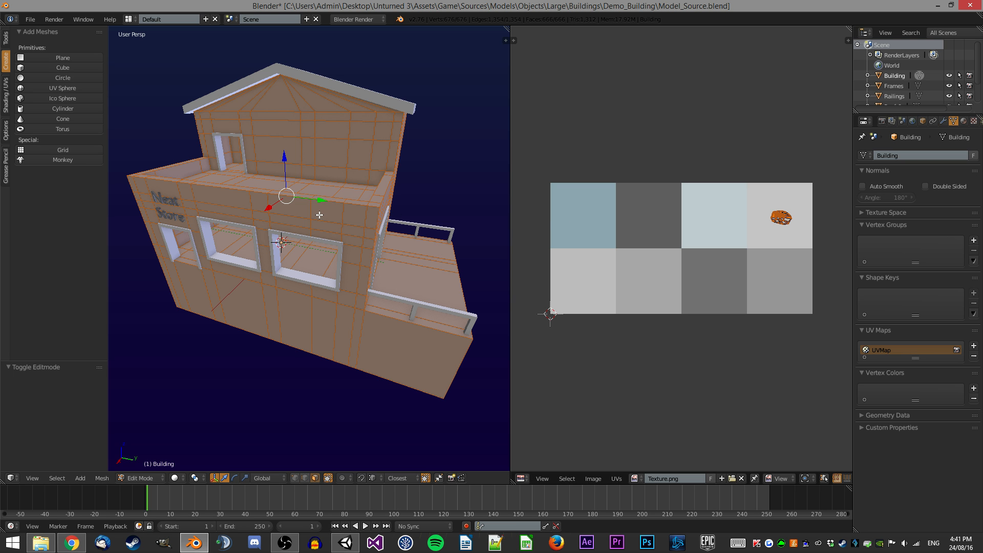
{"action": "middle_click_drag", "start_coordinate": [296, 219], "coordinate": [364, 209]}
{"action": "scroll", "coordinate": [364, 208], "scroll_direction": "down", "scroll_amount": 1}
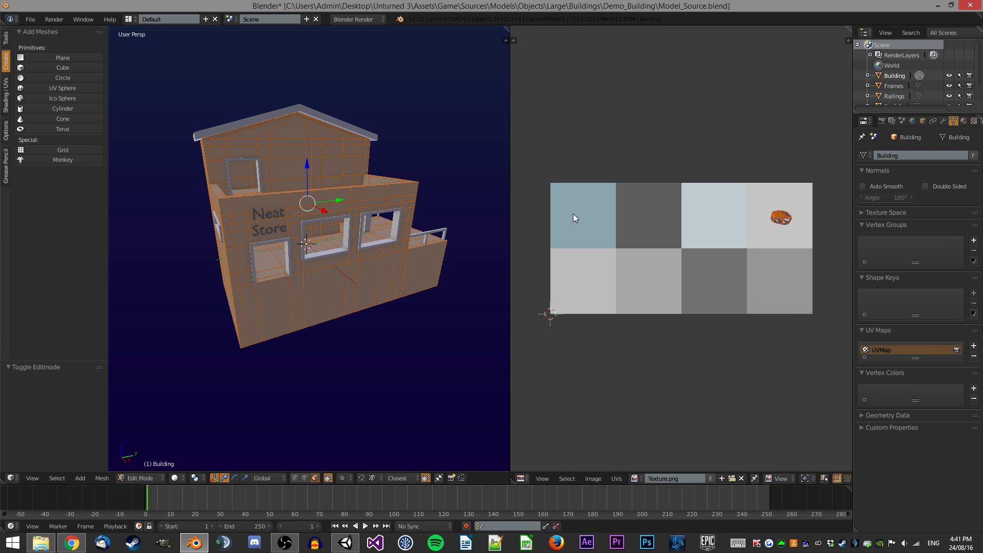
{"action": "right_click", "coordinate": [336, 202]}
{"action": "middle_click_drag", "start_coordinate": [336, 202], "coordinate": [403, 203]}
{"action": "right_click", "coordinate": [253, 211], "text": "shift"}
{"action": "middle_click_drag", "start_coordinate": [252, 211], "coordinate": [297, 256]}
{"action": "right_click", "coordinate": [273, 291], "text": "shift"}
{"action": "key", "text": "ctrl+l"}
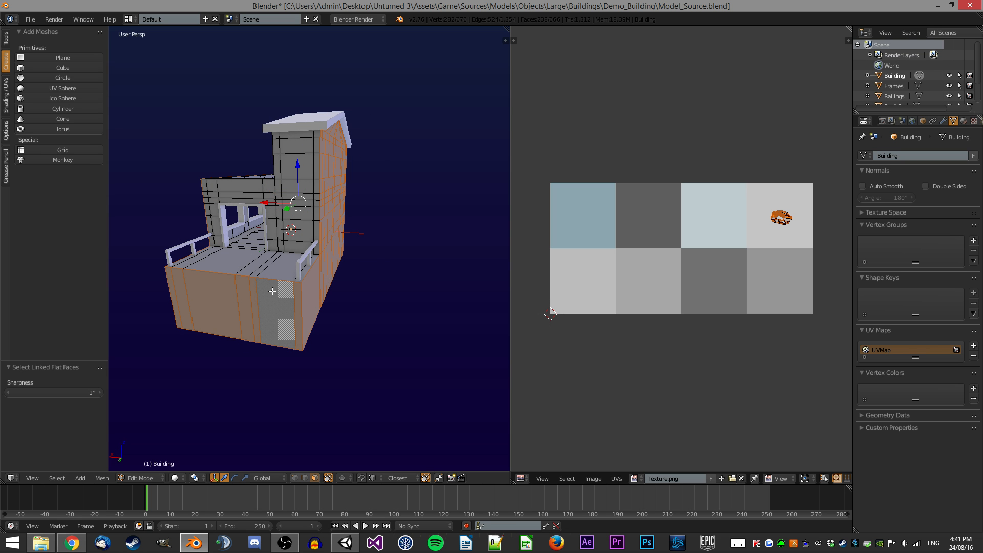
{"action": "key", "text": "g"}
{"action": "left_click", "coordinate": [593, 246]}
Select the remaining exterior wall faces the same way and move their UVs onto the blue-grey swatch as well.
{"action": "right_click", "coordinate": [318, 180]}
{"action": "middle_click_drag", "start_coordinate": [195, 204], "coordinate": [383, 161]}
{"action": "right_click", "coordinate": [305, 148], "text": "shift"}
{"action": "key", "text": "ctrl+l"}
{"action": "key", "text": "g"}
{"action": "left_click", "coordinate": [578, 221]}
{"action": "key", "text": "Tab"}
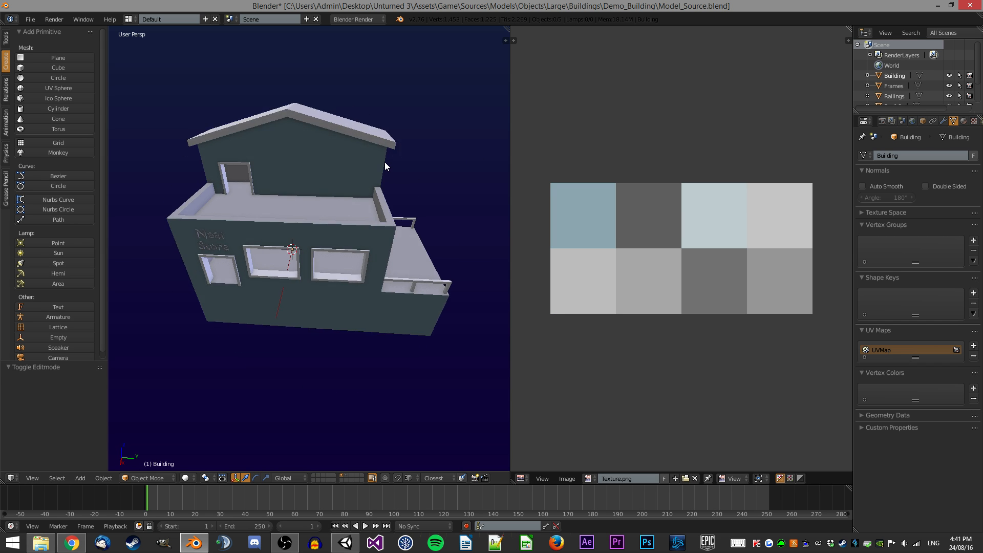
Select the balcony parapet faces with linked flat faces and move their UVs onto the blue-grey swatch.
{"action": "scroll", "coordinate": [383, 161], "scroll_direction": "up", "scroll_amount": 3}
{"action": "key", "text": "Tab"}
{"action": "right_click", "coordinate": [149, 156]}
{"action": "middle_click_drag", "start_coordinate": [150, 156], "coordinate": [220, 169]}
{"action": "right_click", "coordinate": [429, 169], "text": "shift"}
{"action": "middle_click_drag", "start_coordinate": [429, 169], "coordinate": [295, 174]}
{"action": "key", "text": "ctrl+shift+alt+f"}
{"action": "key", "text": "g"}
{"action": "left_click", "coordinate": [542, 233]}
{"action": "key", "text": "Tab"}
Orbit around the building in Edit Mode to inspect the balcony and parapet faces.
{"action": "middle_click_drag", "start_coordinate": [330, 146], "coordinate": [357, 188]}
{"action": "scroll", "coordinate": [321, 203], "scroll_direction": "down", "scroll_amount": 1}
{"action": "key", "text": "a"}
{"action": "middle_click_drag", "start_coordinate": [356, 188], "coordinate": [335, 197], "text": "shift"}
{"action": "scroll", "coordinate": [320, 207], "scroll_direction": "up", "scroll_amount": 1}
{"action": "key", "text": "Tab"}
{"action": "scroll", "coordinate": [352, 188], "scroll_direction": "down", "scroll_amount": 1}
{"action": "scroll", "coordinate": [351, 188], "scroll_direction": "up", "scroll_amount": 2}
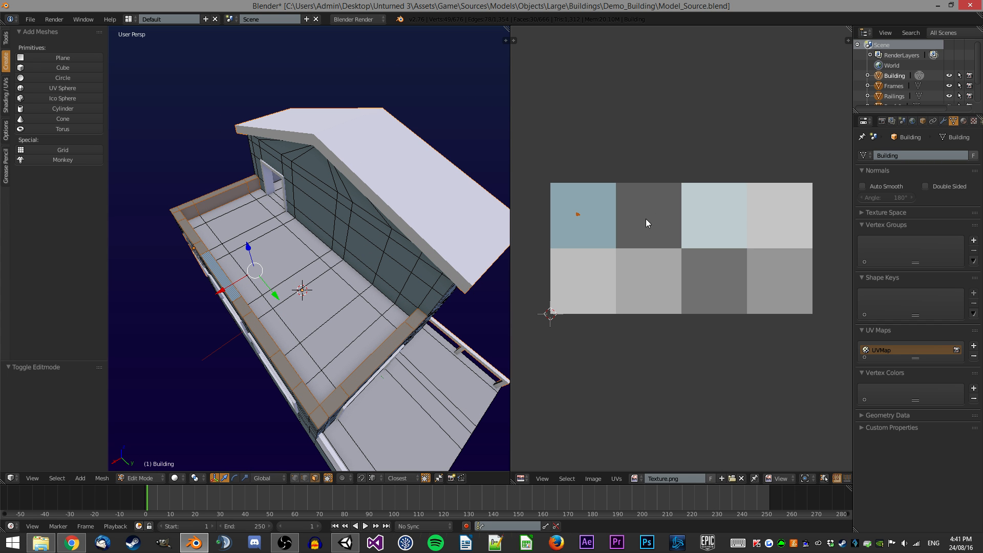
Select the Roof_0 object, unwrap all its faces and scale its UVs onto the dark grey swatch.
{"action": "key", "text": "Tab"}
{"action": "right_click", "coordinate": [402, 169]}
{"action": "key", "text": "Tab"}
{"action": "middle_click_drag", "start_coordinate": [385, 191], "coordinate": [375, 165]}
{"action": "key", "text": "a"}
{"action": "key", "text": "a"}
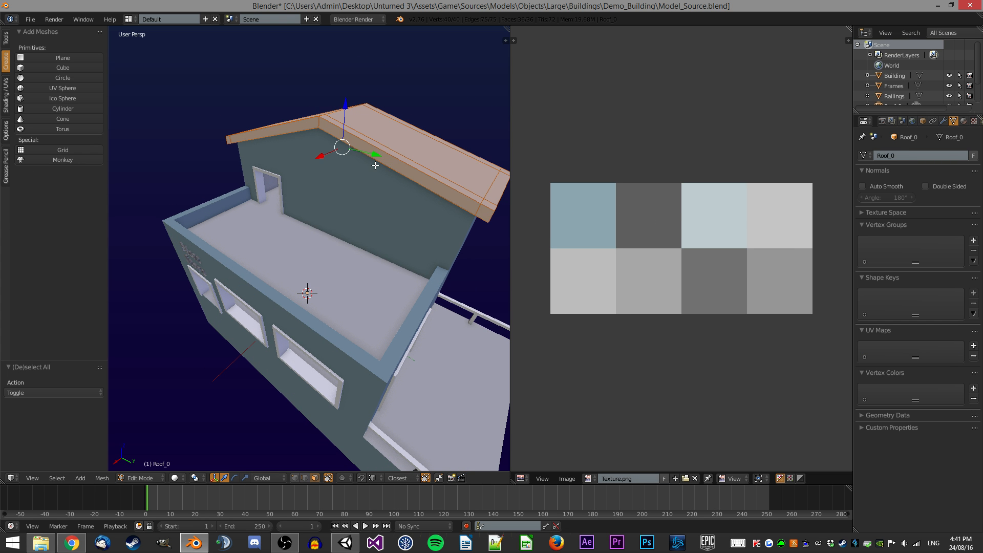
{"action": "key", "text": "u"}
{"action": "left_click", "coordinate": [375, 165]}
{"action": "key", "text": "s"}
{"action": "left_click", "coordinate": [680, 248]}
{"action": "key", "text": "Tab"}
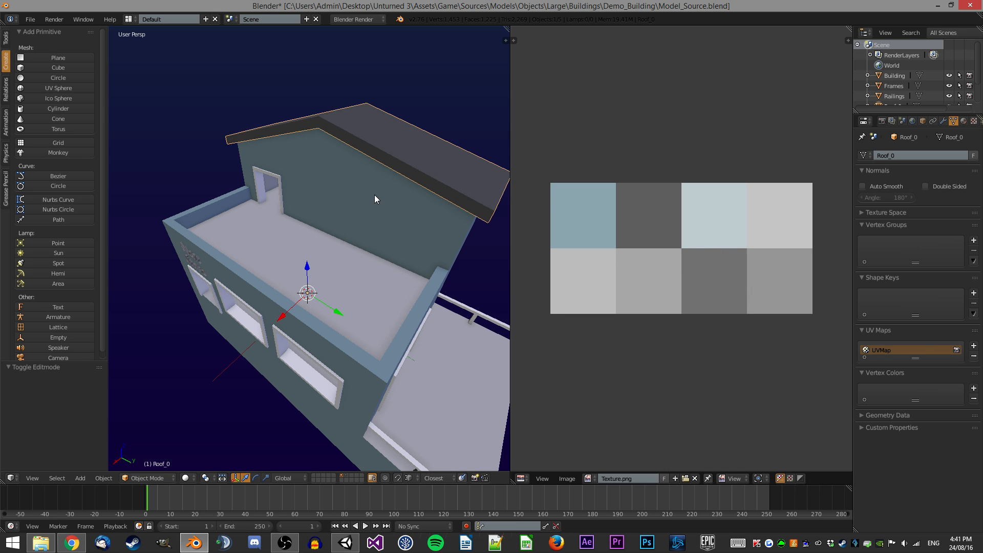
Orbit around the building to inspect the textured roof and upper terrace.
{"action": "middle_click_drag", "start_coordinate": [402, 199], "coordinate": [416, 218]}
{"action": "key", "text": "a"}
{"action": "middle_click_drag", "start_coordinate": [364, 250], "coordinate": [362, 204]}
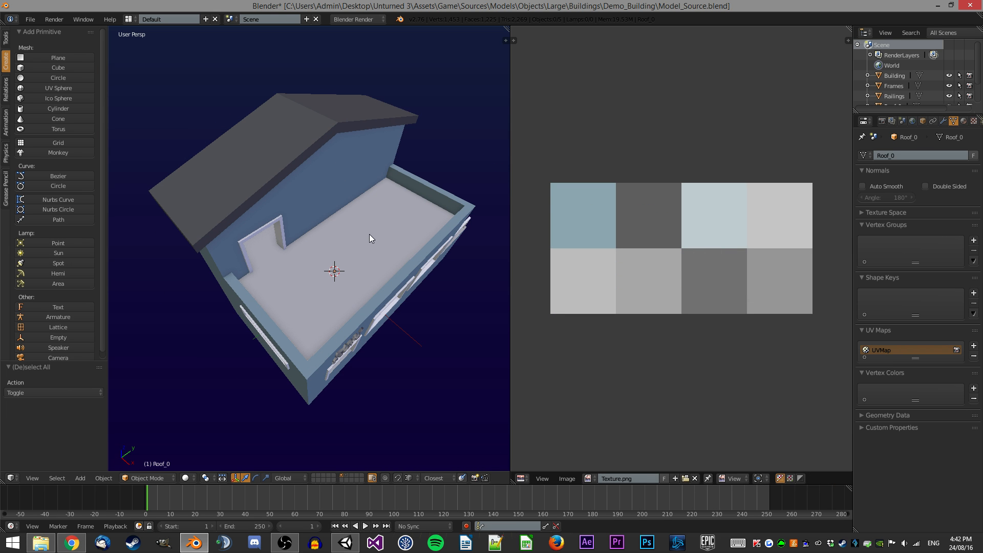
{"action": "middle_click_drag", "start_coordinate": [370, 238], "coordinate": [404, 213]}
{"action": "middle_click_drag", "start_coordinate": [318, 122], "coordinate": [415, 223]}
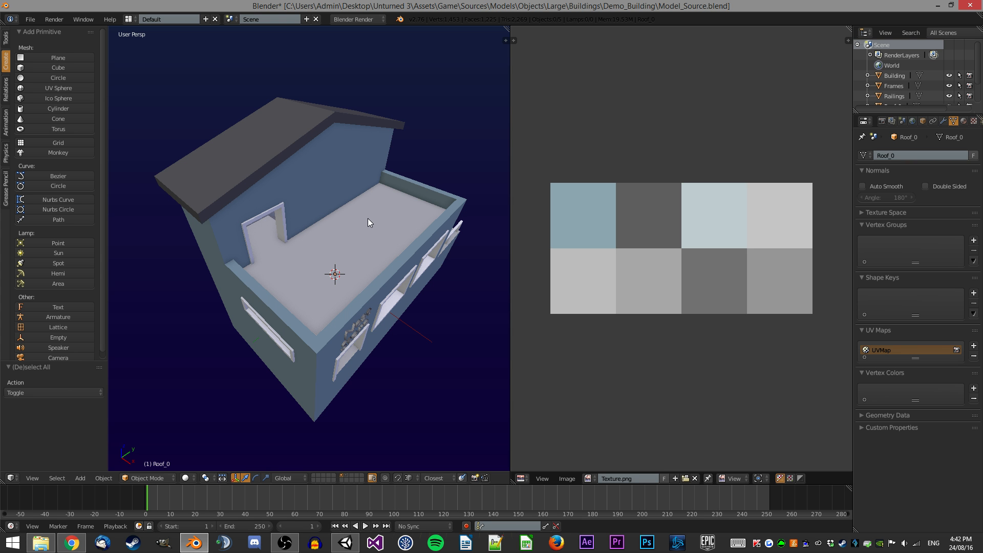
{"action": "scroll", "coordinate": [312, 251], "scroll_direction": "up", "scroll_amount": 1}
{"action": "middle_click_drag", "start_coordinate": [364, 280], "coordinate": [277, 214]}
{"action": "middle_click_drag", "start_coordinate": [277, 253], "coordinate": [328, 173]}
Select the Building's upper terrace floor faces in Edit Mode and move their UVs onto the dark grey swatch.
{"action": "right_click", "coordinate": [328, 250]}
{"action": "key", "text": "Tab"}
{"action": "right_click", "coordinate": [236, 224]}
{"action": "right_click", "coordinate": [436, 244], "text": "ctrl"}
{"action": "middle_click_drag", "start_coordinate": [436, 244], "coordinate": [363, 288]}
{"action": "right_click", "coordinate": [278, 385], "text": "ctrl"}
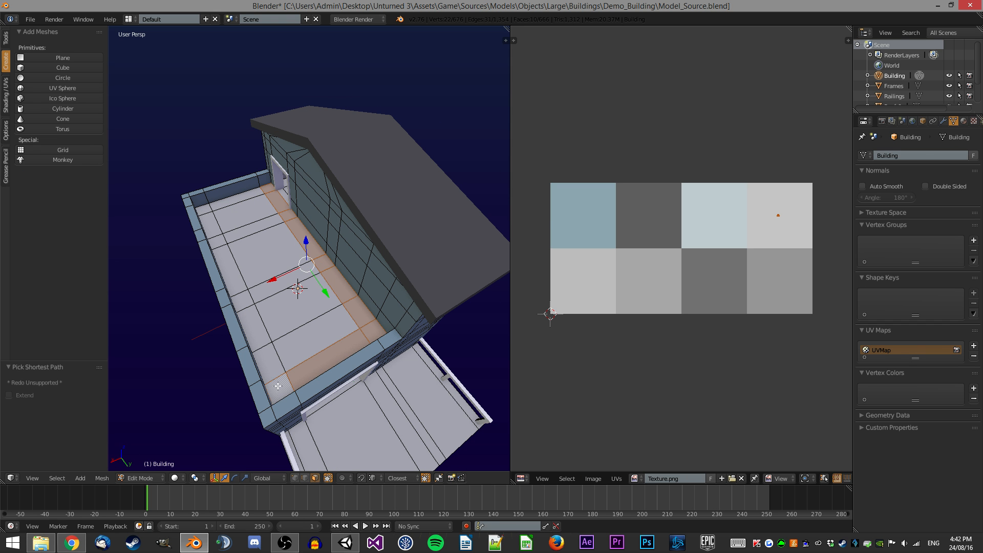
{"action": "right_click", "coordinate": [205, 210], "text": "ctrl"}
{"action": "right_click", "coordinate": [317, 331], "text": "ctrl"}
{"action": "middle_click_drag", "start_coordinate": [292, 252], "coordinate": [246, 228]}
{"action": "scroll", "coordinate": [214, 247], "scroll_direction": "up", "scroll_amount": 5}
{"action": "scroll", "coordinate": [291, 228], "scroll_direction": "down", "scroll_amount": 3}
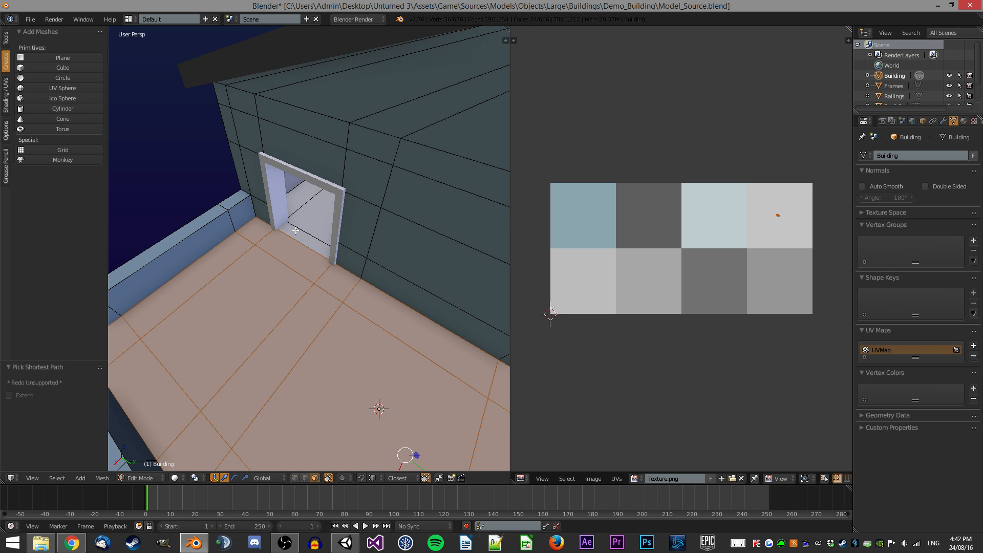
{"action": "middle_click_drag", "start_coordinate": [315, 272], "coordinate": [395, 282]}
{"action": "scroll", "coordinate": [357, 237], "scroll_direction": "up", "scroll_amount": 3}
{"action": "scroll", "coordinate": [395, 281], "scroll_direction": "down", "scroll_amount": 2}
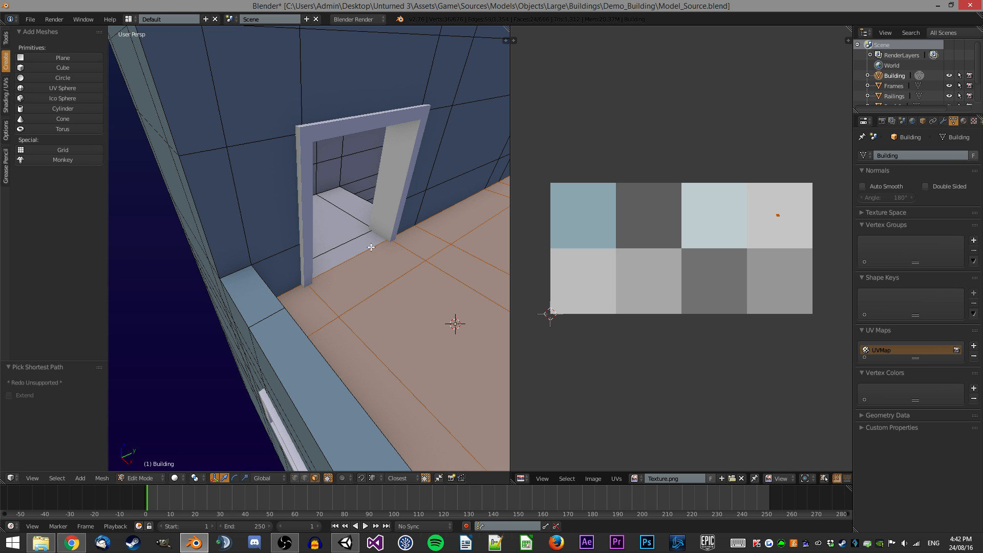
{"action": "scroll", "coordinate": [360, 244], "scroll_direction": "up", "scroll_amount": 3}
{"action": "middle_click_drag", "start_coordinate": [359, 243], "coordinate": [353, 232]}
{"action": "key", "text": "g"}
{"action": "left_click", "coordinate": [644, 232]}
Orbit around the building in Object Mode to inspect the textured terrace floor.
{"action": "key", "text": "Tab"}
{"action": "scroll", "coordinate": [432, 210], "scroll_direction": "down", "scroll_amount": 4}
{"action": "key", "text": "a"}
{"action": "middle_click_drag", "start_coordinate": [432, 210], "coordinate": [292, 273]}
{"action": "scroll", "coordinate": [355, 207], "scroll_direction": "down", "scroll_amount": 5}
{"action": "scroll", "coordinate": [292, 273], "scroll_direction": "up", "scroll_amount": 3}
{"action": "scroll", "coordinate": [292, 274], "scroll_direction": "down", "scroll_amount": 2}
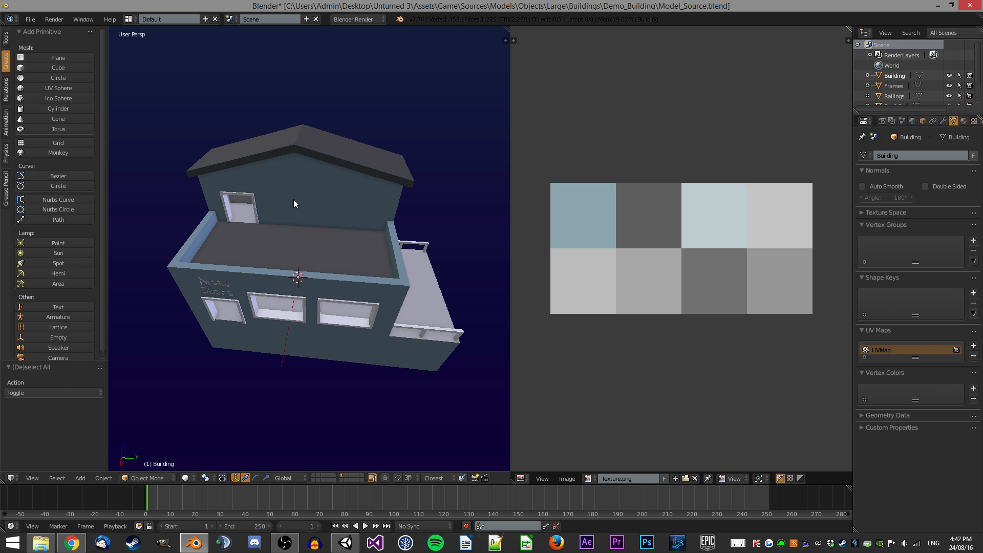
{"action": "middle_click_drag", "start_coordinate": [232, 235], "coordinate": [320, 149]}
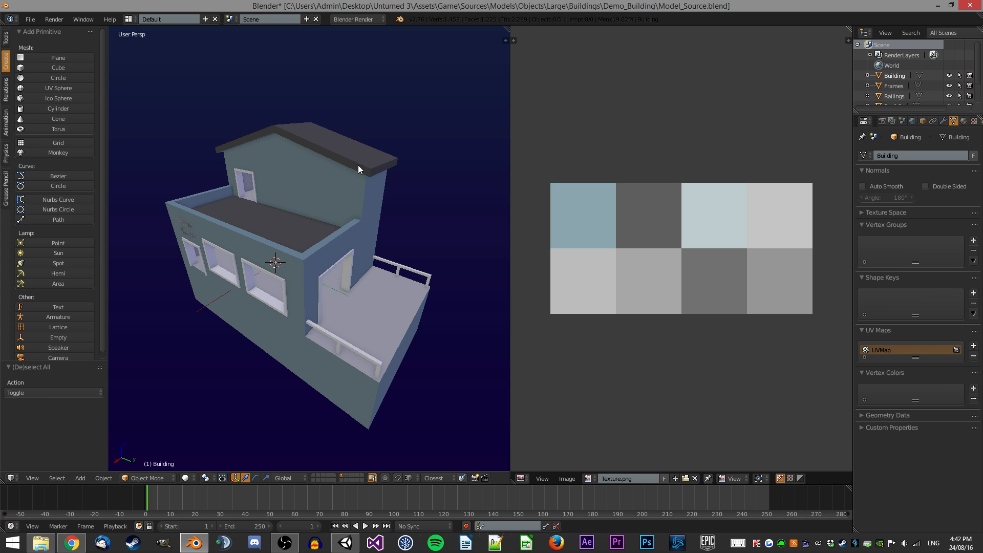
{"action": "middle_click_drag", "start_coordinate": [317, 226], "coordinate": [343, 210]}
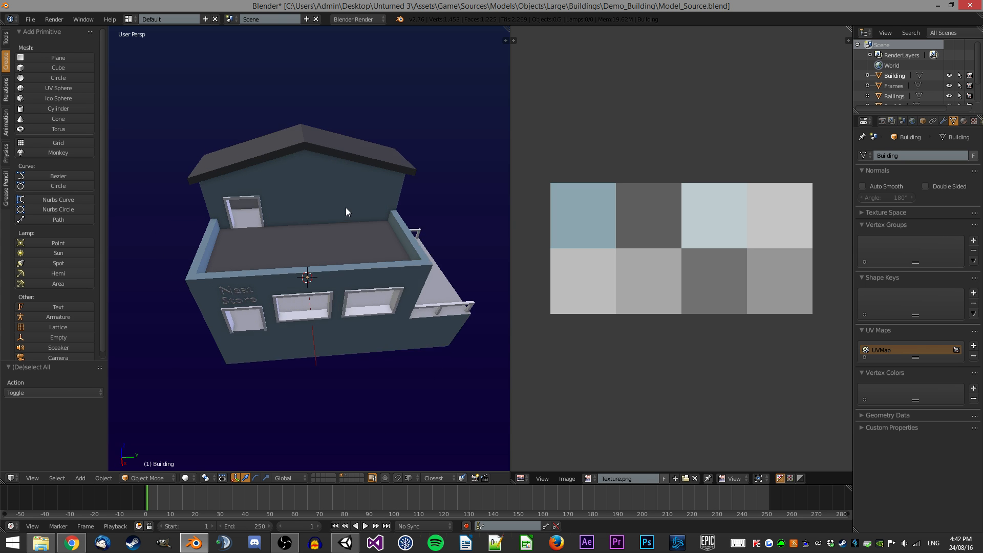
Select the Frames object, unwrap all its faces and scale its UVs onto the pale blue swatch.
{"action": "key", "text": "Tab"}
{"action": "scroll", "coordinate": [369, 239], "scroll_direction": "up", "scroll_amount": 2}
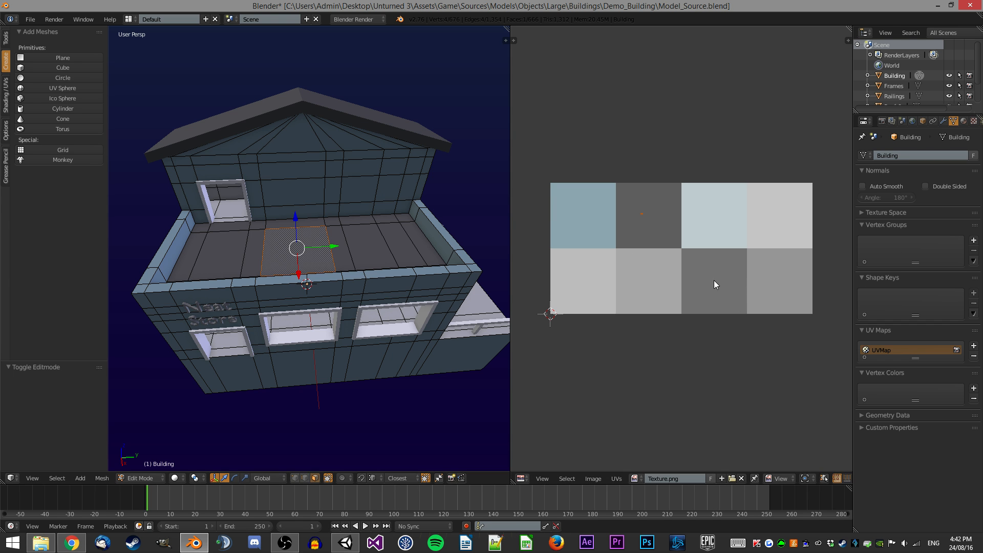
{"action": "key", "text": "Tab"}
{"action": "mouse_move", "coordinate": [268, 209]}
{"action": "middle_mouse_down"}
{"action": "mouse_move", "coordinate": [290, 213]}
{"action": "mouse_move", "coordinate": [253, 235]}
{"action": "mouse_move", "coordinate": [283, 200]}
{"action": "middle_mouse_up"}
{"action": "key", "text": "a"}
{"action": "right_click", "coordinate": [283, 201]}
{"action": "key", "text": "Tab"}
{"action": "key", "text": "z"}
{"action": "key", "text": "a"}
{"action": "key", "text": "u"}
{"action": "left_click", "coordinate": [380, 244]}
{"action": "left_click", "coordinate": [635, 478]}
{"action": "key", "text": "s"}
{"action": "left_click", "coordinate": [688, 257]}
{"action": "key", "text": "g"}
{"action": "left_click", "coordinate": [722, 211]}
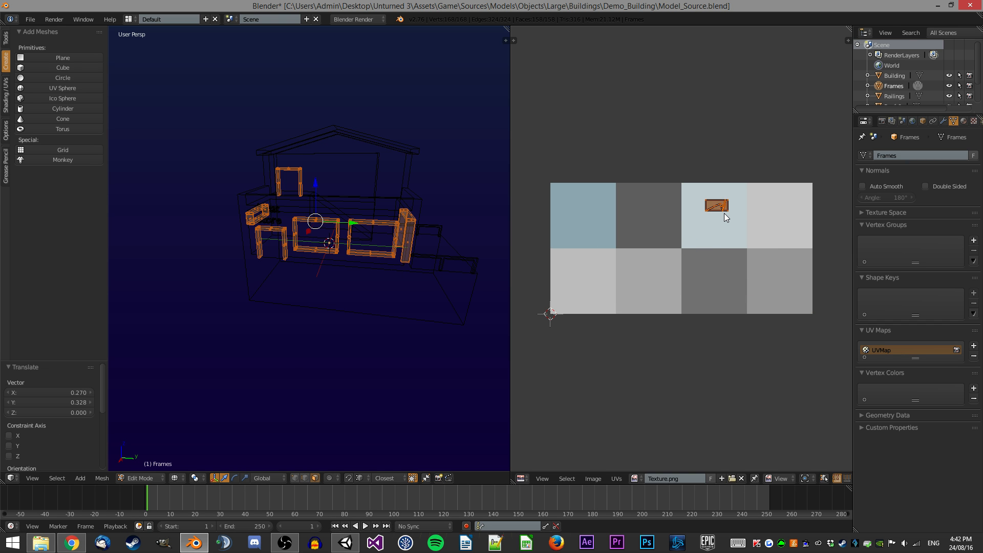
Orbit around the building to inspect the textured window frames.
{"action": "key", "text": "Tab"}
{"action": "key", "text": "z"}
{"action": "key", "text": "a"}
{"action": "middle_click_drag", "start_coordinate": [417, 236], "coordinate": [395, 250]}
{"action": "scroll", "coordinate": [395, 250], "scroll_direction": "up", "scroll_amount": 5}
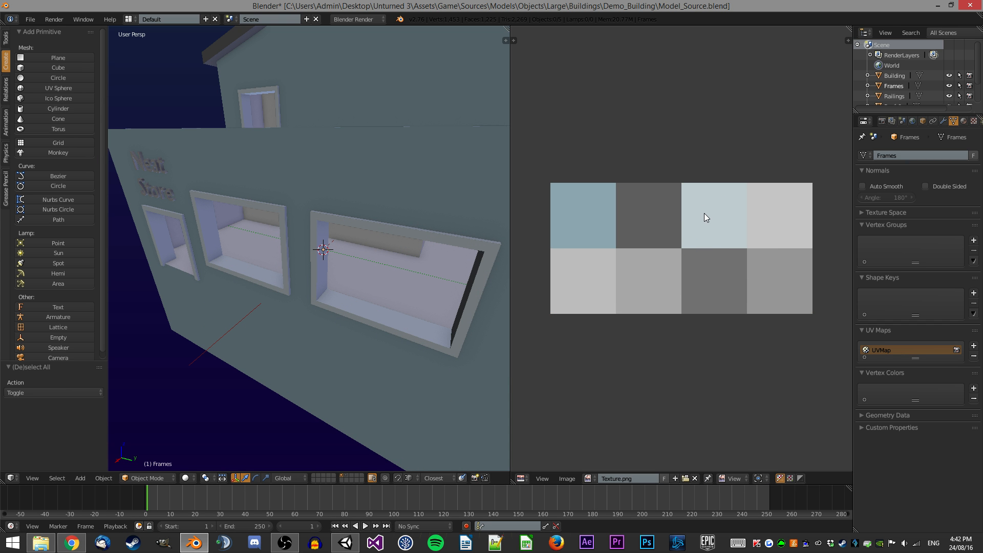
{"action": "mouse_move", "coordinate": [281, 208]}
{"action": "middle_mouse_down"}
{"action": "mouse_move", "coordinate": [277, 191]}
{"action": "mouse_move", "coordinate": [331, 177]}
{"action": "mouse_move", "coordinate": [297, 207]}
{"action": "middle_mouse_up"}
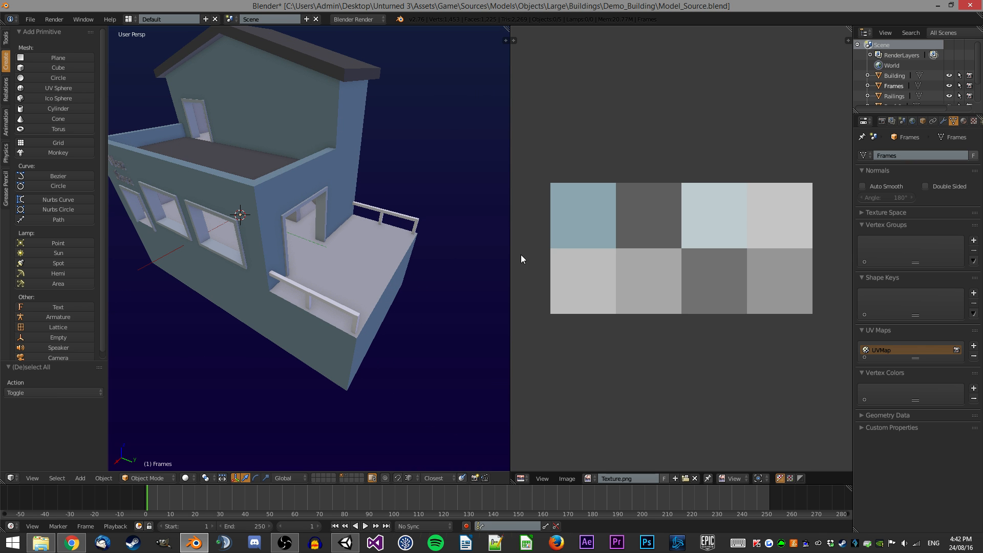
Box-select the balcony door frame in Edit Mode and move its UVs onto the lower-right grey swatch.
{"action": "key", "text": "Tab"}
{"action": "middle_click_drag", "start_coordinate": [328, 267], "coordinate": [367, 278]}
{"action": "key", "text": "z"}
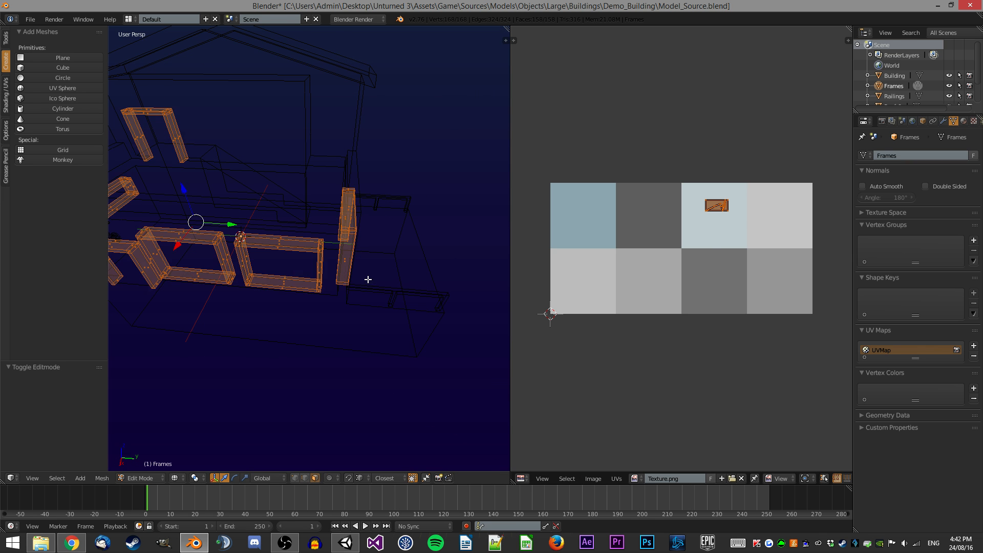
{"action": "key", "text": "a"}
{"action": "key", "text": "b"}
{"action": "left_click_drag", "start_coordinate": [397, 326], "coordinate": [328, 168]}
{"action": "key", "text": "z"}
{"action": "middle_click_drag", "start_coordinate": [328, 168], "coordinate": [277, 160]}
{"action": "key", "text": "g"}
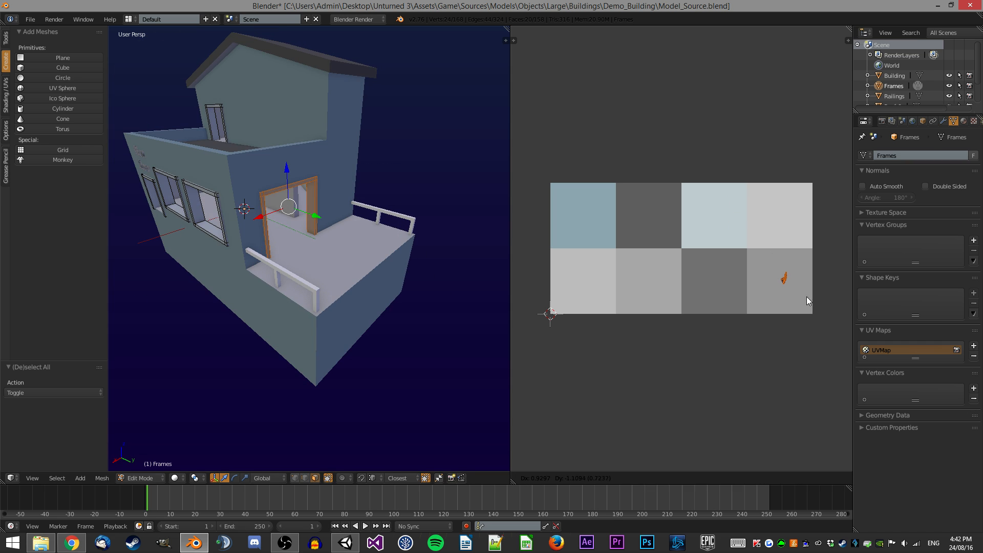
{"action": "left_click", "coordinate": [806, 296]}
Orbit around the building in Object Mode to inspect the door frame and balcony.
{"action": "key", "text": "Tab"}
{"action": "key", "text": "a"}
{"action": "scroll", "coordinate": [338, 184], "scroll_direction": "up", "scroll_amount": 1}
{"action": "middle_click_drag", "start_coordinate": [319, 184], "coordinate": [408, 202]}
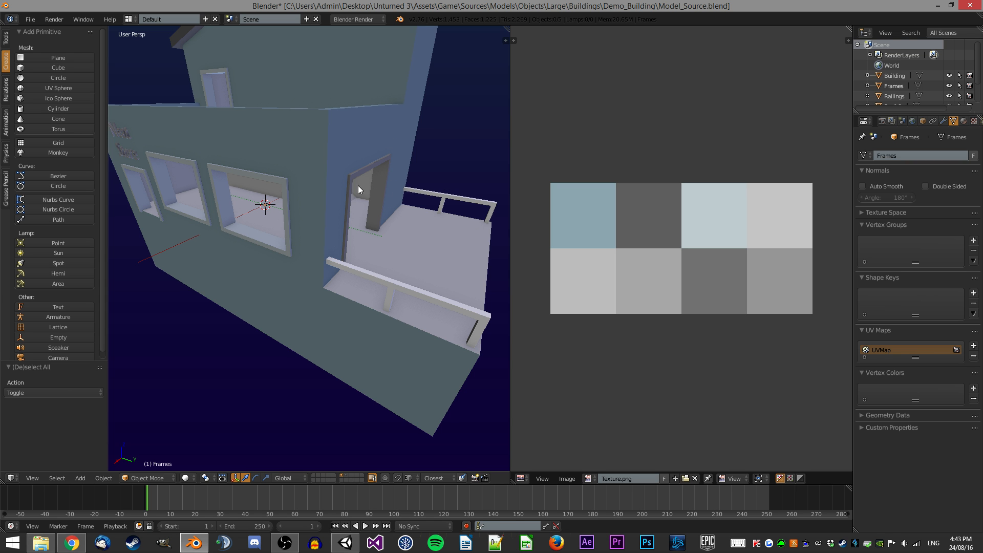
{"action": "scroll", "coordinate": [363, 185], "scroll_direction": "down", "scroll_amount": 5}
{"action": "middle_click_drag", "start_coordinate": [243, 211], "coordinate": [318, 228]}
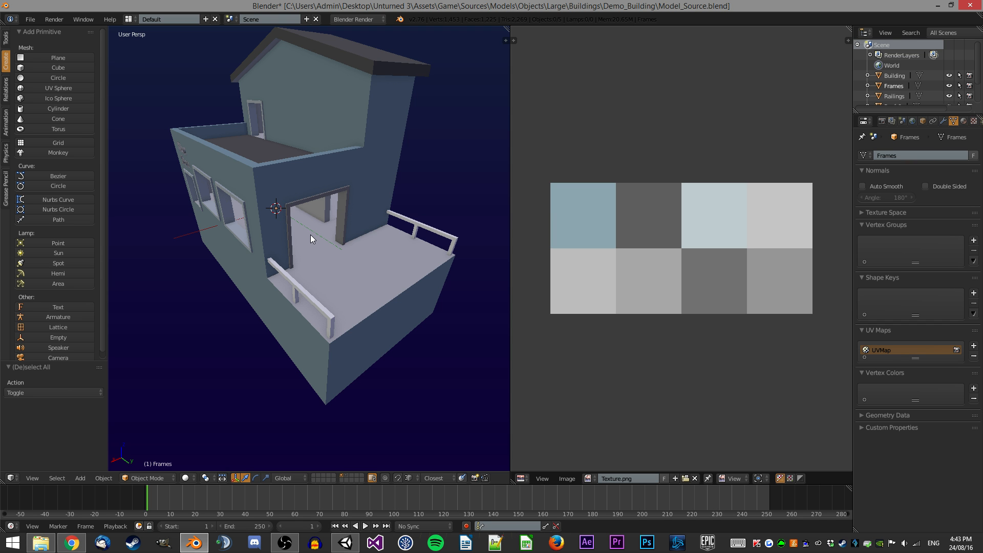
{"action": "scroll", "coordinate": [371, 248], "scroll_direction": "up", "scroll_amount": 4}
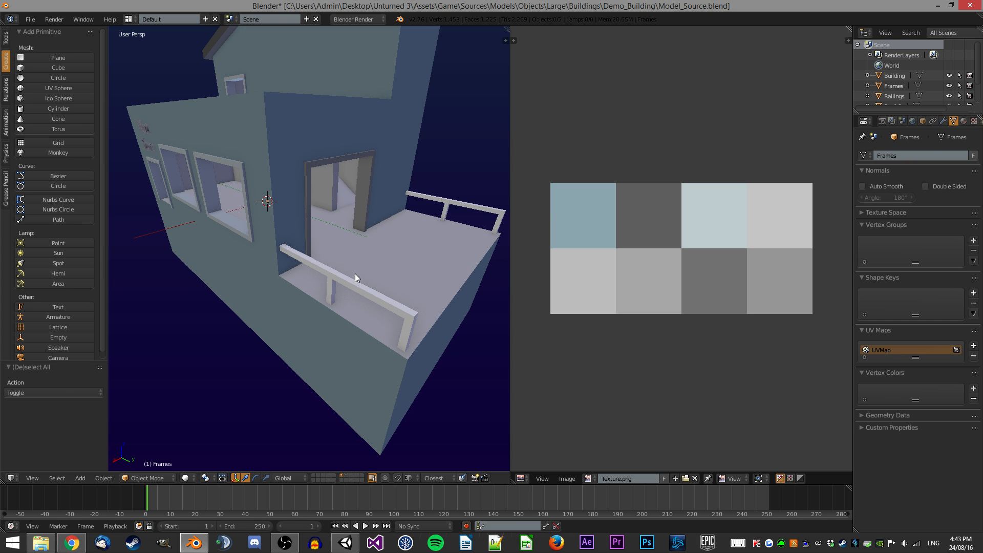
{"action": "middle_click_drag", "start_coordinate": [301, 254], "coordinate": [366, 257]}
Select the Building's interior floor faces with linked flat faces and move their UVs onto the lower-row light grey swatch.
{"action": "right_click", "coordinate": [305, 244]}
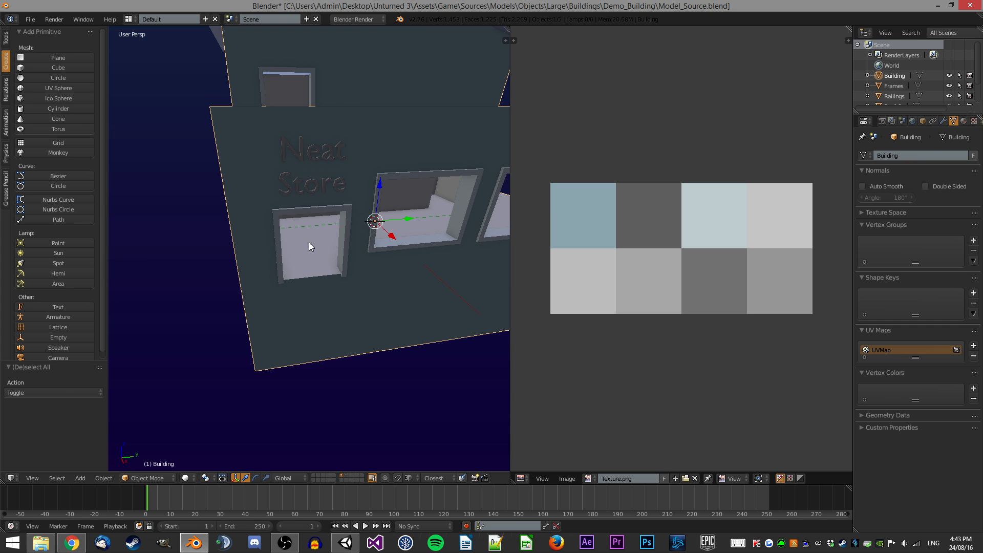
{"action": "scroll", "coordinate": [312, 244], "scroll_direction": "up", "scroll_amount": 3}
{"action": "scroll", "coordinate": [281, 230], "scroll_direction": "up", "scroll_amount": 8}
{"action": "key", "text": "Tab"}
{"action": "key", "text": "a"}
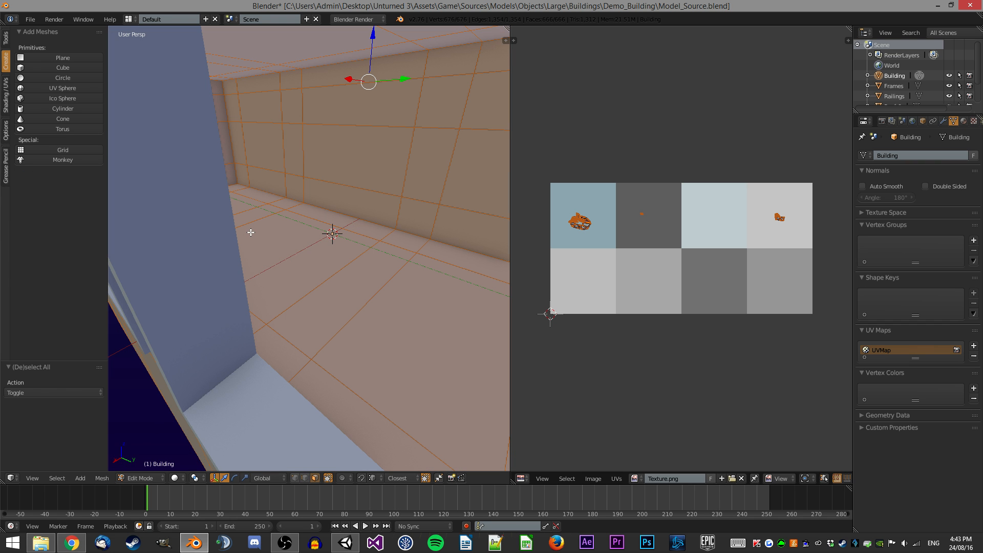
{"action": "right_click", "coordinate": [402, 174]}
{"action": "middle_click_drag", "start_coordinate": [402, 173], "coordinate": [360, 174]}
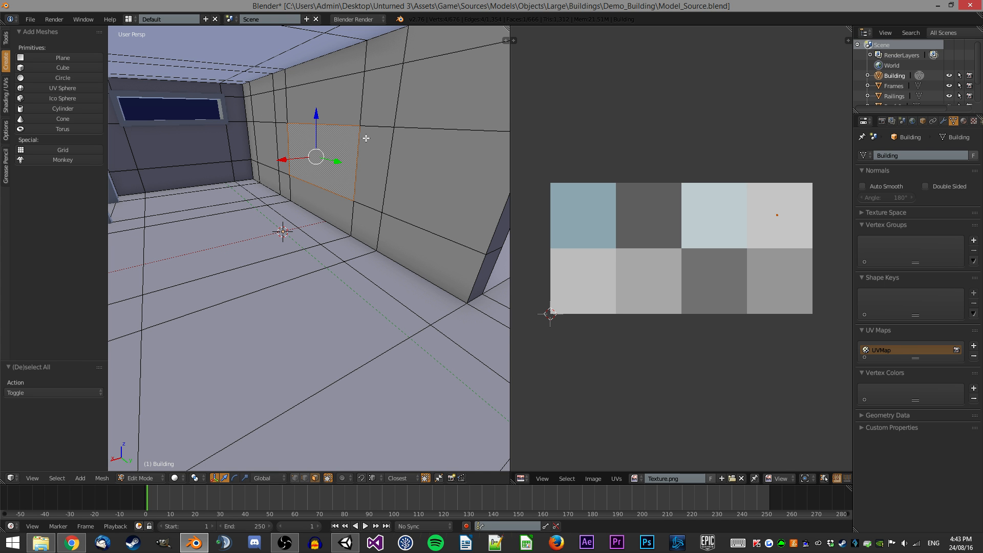
{"action": "middle_click_drag", "start_coordinate": [342, 139], "coordinate": [309, 142]}
{"action": "scroll", "coordinate": [273, 196], "scroll_direction": "down", "scroll_amount": 2}
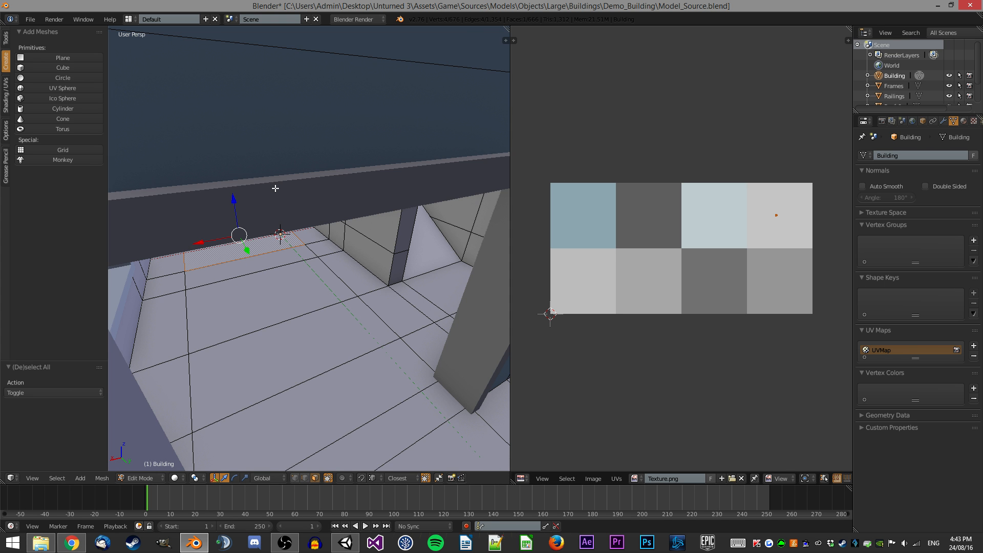
{"action": "middle_click_drag", "start_coordinate": [275, 189], "coordinate": [271, 177]}
{"action": "right_click", "coordinate": [260, 106], "text": "shift"}
{"action": "key", "text": "ctrl+alt+shift+f"}
{"action": "mouse_move", "coordinate": [295, 124]}
{"action": "middle_mouse_down"}
{"action": "mouse_move", "coordinate": [287, 131]}
{"action": "mouse_move", "coordinate": [296, 130]}
{"action": "middle_mouse_up"}
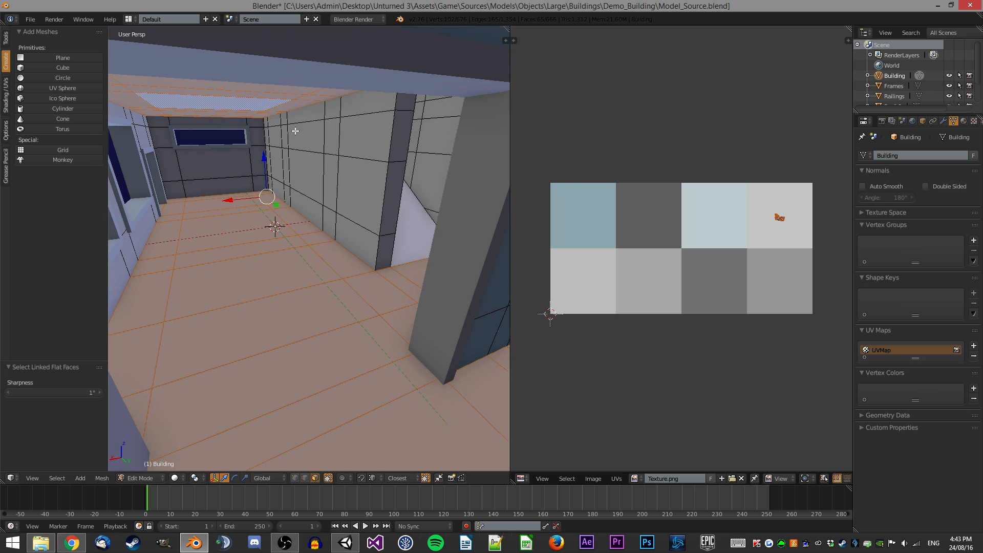
{"action": "right_click", "coordinate": [268, 240]}
{"action": "key", "text": "ctrl+alt+shift+f"}
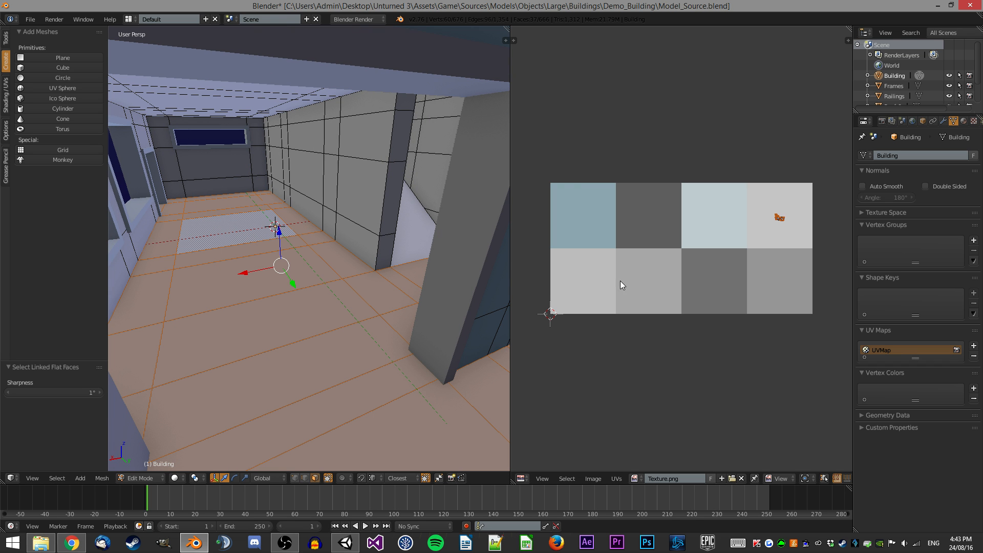
{"action": "key", "text": "g"}
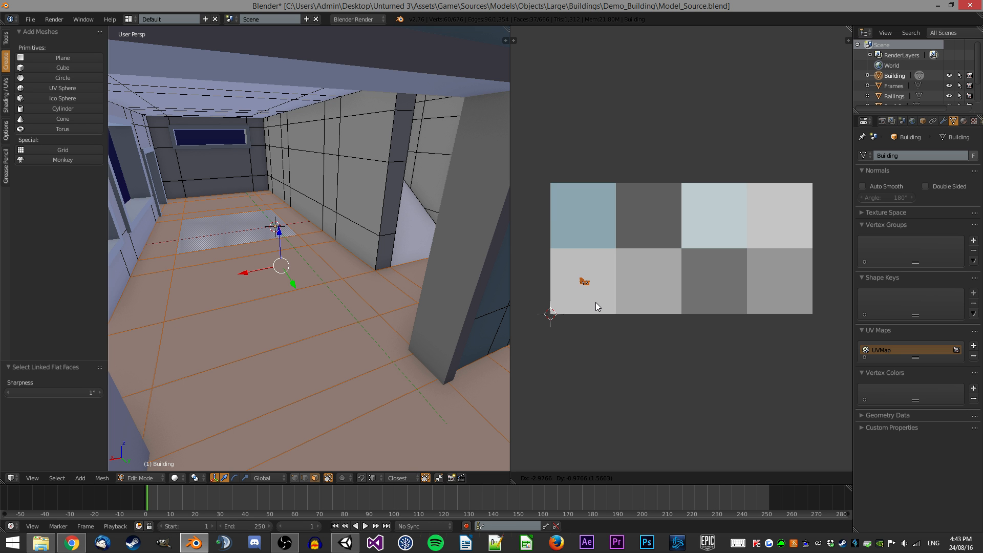
{"action": "left_click", "coordinate": [666, 303]}
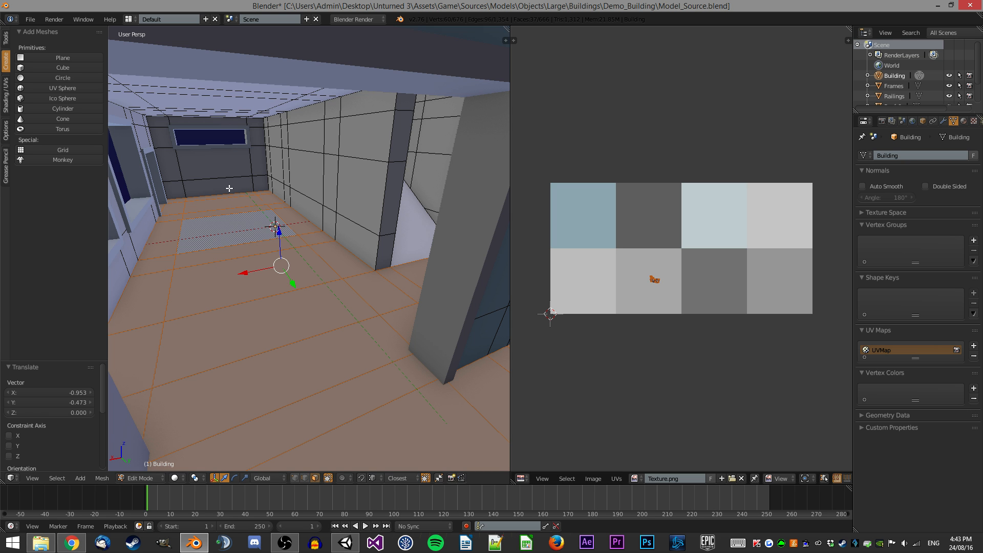
Select a wall face in the narrow passage and move its UV onto the lower-left light grey swatch.
{"action": "scroll", "coordinate": [361, 215], "scroll_direction": "up", "scroll_amount": 6}
{"action": "middle_click_drag", "start_coordinate": [361, 215], "coordinate": [361, 219]}
{"action": "right_click", "coordinate": [361, 218]}
{"action": "middle_click_drag", "start_coordinate": [285, 165], "coordinate": [432, 204]}
{"action": "scroll", "coordinate": [299, 155], "scroll_direction": "down", "scroll_amount": 3}
{"action": "middle_click_drag", "start_coordinate": [303, 146], "coordinate": [231, 120]}
{"action": "right_click", "coordinate": [231, 120], "text": "ctrl"}
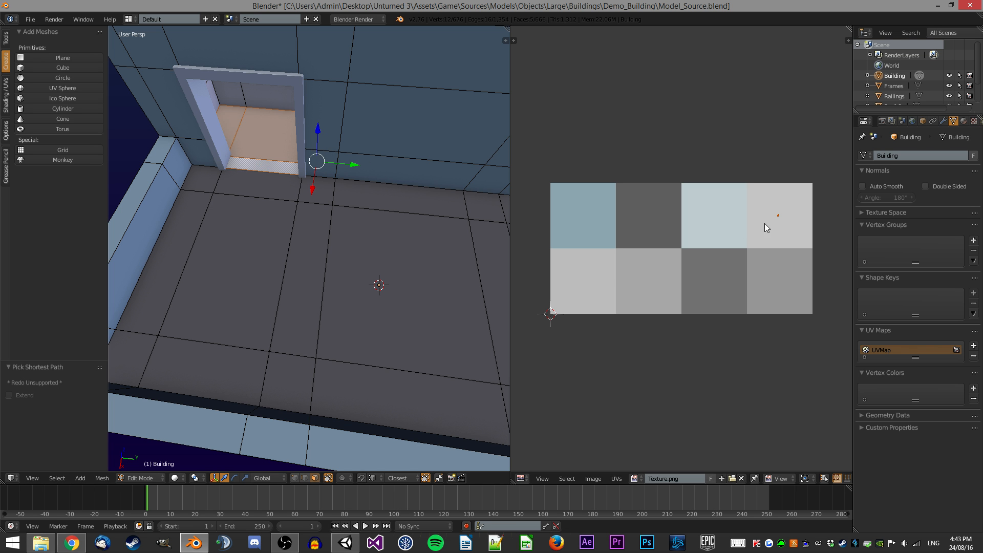
{"action": "key", "text": "a"}
{"action": "key", "text": "Tab"}
{"action": "middle_click_drag", "start_coordinate": [374, 192], "coordinate": [349, 87]}
{"action": "key", "text": "Tab"}
{"action": "right_click", "coordinate": [293, 106]}
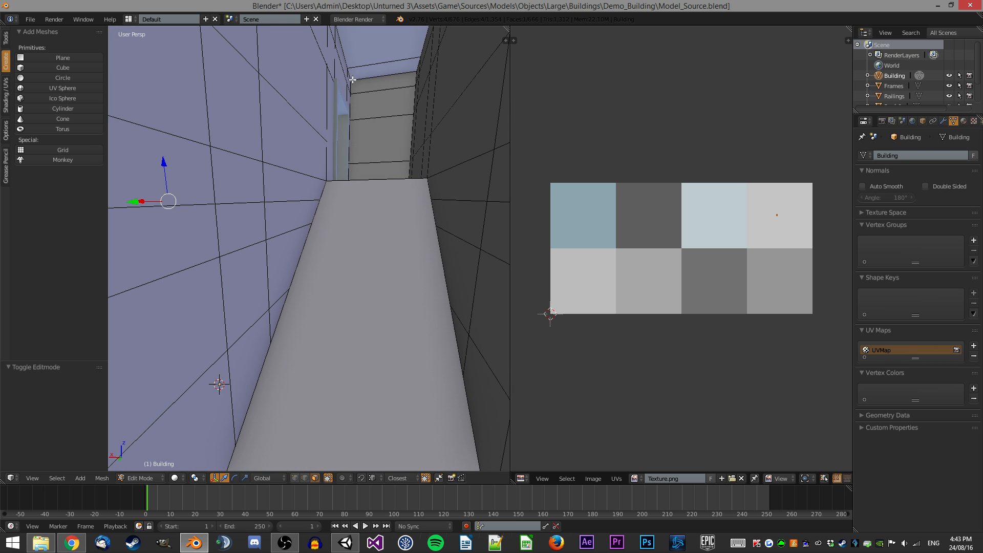
{"action": "key", "text": "g"}
{"action": "left_click", "coordinate": [598, 279]}
Select the Railings object, unwrap all its faces and scale its UVs onto the darker grey swatch in the lower row.
{"action": "middle_click_drag", "start_coordinate": [287, 307], "coordinate": [310, 231]}
{"action": "key", "text": "a"}
{"action": "key", "text": "a"}
{"action": "scroll", "coordinate": [379, 281], "scroll_direction": "down", "scroll_amount": 3}
{"action": "key", "text": "Tab"}
{"action": "right_click", "coordinate": [393, 302]}
{"action": "key", "text": "Tab"}
{"action": "middle_click_drag", "start_coordinate": [398, 279], "coordinate": [374, 274]}
{"action": "key", "text": "a"}
{"action": "key", "text": "a"}
{"action": "key", "text": "u"}
{"action": "left_click", "coordinate": [378, 257]}
{"action": "key", "text": "s"}
{"action": "left_click", "coordinate": [694, 307]}
{"action": "key", "text": "g"}
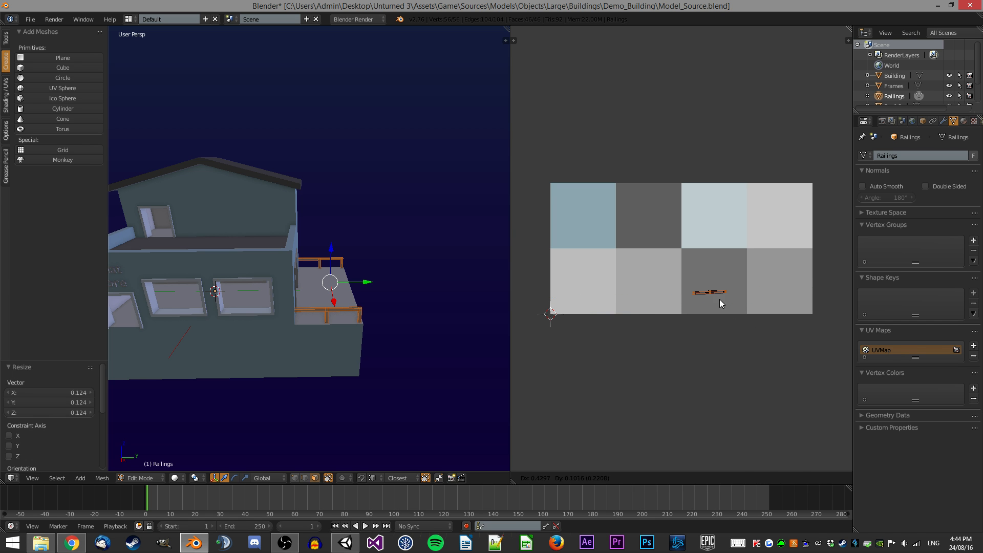
{"action": "left_click", "coordinate": [717, 302]}
Orbit around the building in Object Mode to inspect the textured railings and frames.
{"action": "key", "text": "Tab"}
{"action": "key", "text": "a"}
{"action": "middle_click_drag", "start_coordinate": [378, 247], "coordinate": [379, 227]}
{"action": "scroll", "coordinate": [401, 200], "scroll_direction": "up", "scroll_amount": 2}
{"action": "key", "text": "a"}
{"action": "key", "text": "a"}
{"action": "scroll", "coordinate": [382, 223], "scroll_direction": "up", "scroll_amount": 1}
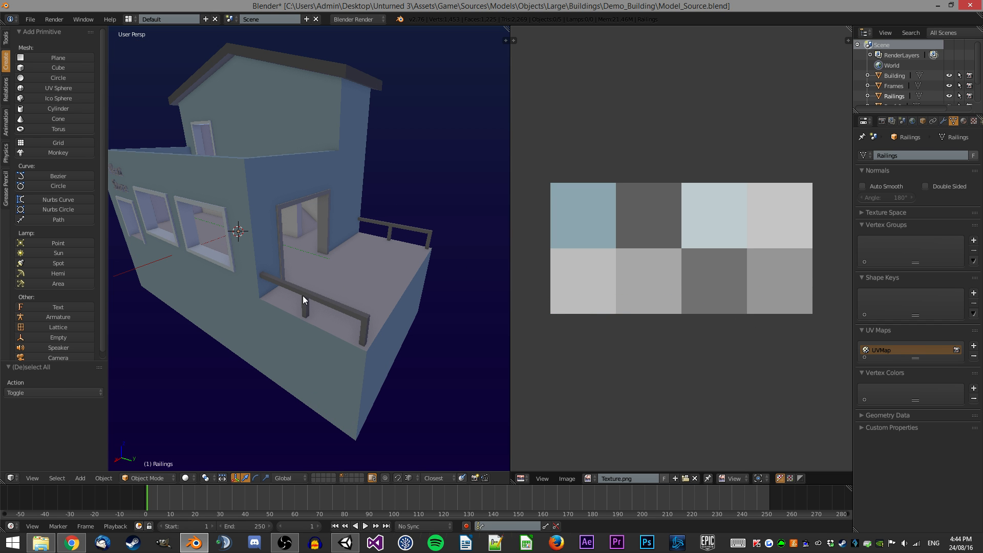
{"action": "key", "text": "a"}
{"action": "middle_click_drag", "start_coordinate": [248, 199], "coordinate": [293, 304]}
{"action": "key", "text": "a"}
{"action": "scroll", "coordinate": [320, 162], "scroll_direction": "up", "scroll_amount": 2}
Select the Frames object and move it -25 units along the Y axis.
{"action": "right_click", "coordinate": [284, 269]}
{"action": "scroll", "coordinate": [284, 269], "scroll_direction": "down", "scroll_amount": 5}
{"action": "middle_click_drag", "start_coordinate": [284, 269], "coordinate": [318, 255]}
{"action": "scroll", "coordinate": [348, 260], "scroll_direction": "up", "scroll_amount": 3}
{"action": "scroll", "coordinate": [277, 253], "scroll_direction": "down", "scroll_amount": 1}
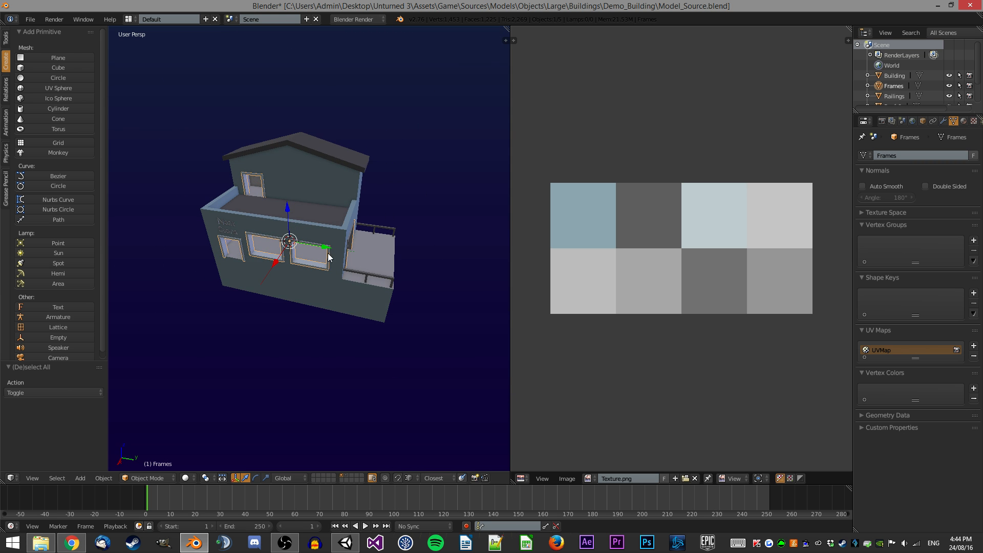
{"action": "scroll", "coordinate": [361, 248], "scroll_direction": "up", "scroll_amount": 3}
{"action": "type", "text": "gy-25"}
{"action": "key", "text": "Return"}
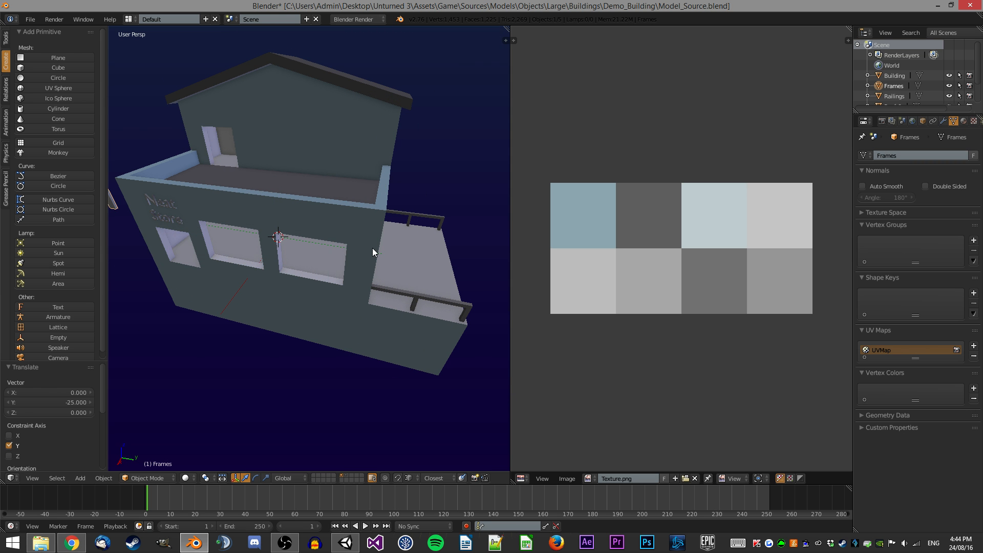
Select the Building object and zoom in close to its walls to inspect them.
{"action": "scroll", "coordinate": [373, 248], "scroll_direction": "down", "scroll_amount": 2}
{"action": "key", "text": "a"}
{"action": "right_click", "coordinate": [281, 262]}
{"action": "middle_click_drag", "start_coordinate": [282, 262], "coordinate": [347, 243]}
{"action": "scroll", "coordinate": [314, 302], "scroll_direction": "up", "scroll_amount": 2}
{"action": "scroll", "coordinate": [314, 302], "scroll_direction": "up", "scroll_amount": 2}
{"action": "middle_click_drag", "start_coordinate": [315, 312], "coordinate": [192, 248]}
{"action": "middle_click_drag", "start_coordinate": [394, 244], "coordinate": [297, 188]}
{"action": "scroll", "coordinate": [400, 278], "scroll_direction": "up", "scroll_amount": 3}
{"action": "scroll", "coordinate": [289, 201], "scroll_direction": "up", "scroll_amount": 2}
{"action": "scroll", "coordinate": [297, 188], "scroll_direction": "down", "scroll_amount": 3}
{"action": "middle_click_drag", "start_coordinate": [309, 234], "coordinate": [387, 201]}
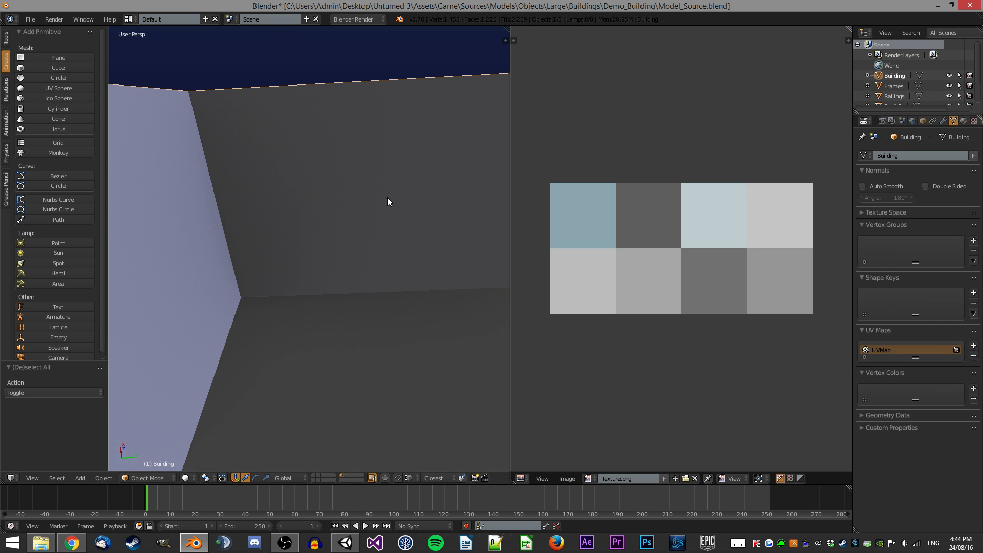
{"action": "middle_click_drag", "start_coordinate": [291, 223], "coordinate": [289, 176]}
{"action": "middle_click_drag", "start_coordinate": [296, 278], "coordinate": [267, 206]}
In Edit Mode, select the doorway frame faces and move their UVs onto the pale blue swatch in the top row.
{"action": "key", "text": "Tab"}
{"action": "right_click", "coordinate": [288, 235], "text": "ctrl"}
{"action": "middle_click_drag", "start_coordinate": [353, 266], "coordinate": [446, 243]}
{"action": "middle_click_drag", "start_coordinate": [379, 265], "coordinate": [389, 318]}
{"action": "right_click", "coordinate": [389, 318], "text": "ctrl"}
{"action": "right_click", "coordinate": [281, 221], "text": "ctrl"}
{"action": "middle_click_drag", "start_coordinate": [392, 256], "coordinate": [445, 256]}
{"action": "right_click", "coordinate": [432, 204], "text": "ctrl"}
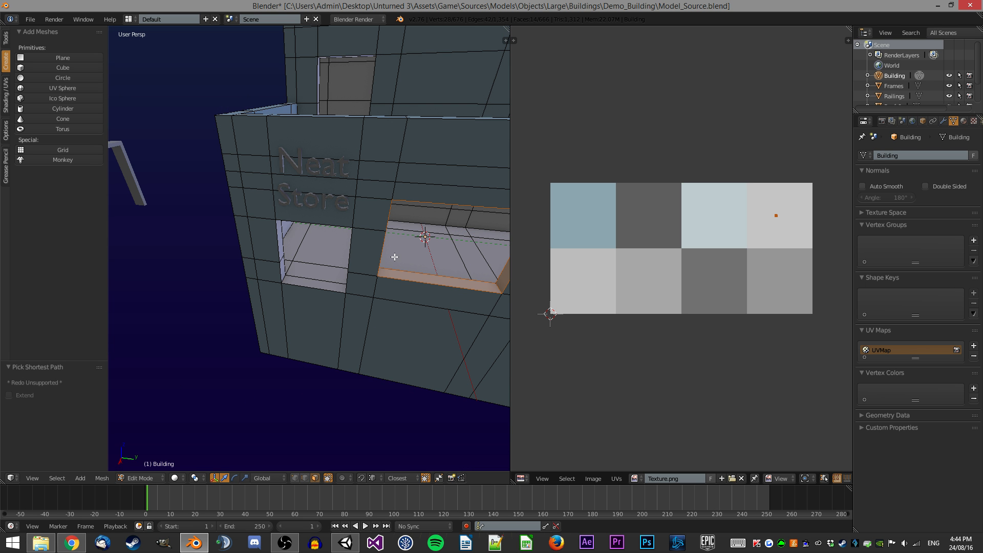
{"action": "right_click", "coordinate": [282, 268], "text": "ctrl"}
{"action": "middle_click_drag", "start_coordinate": [283, 268], "coordinate": [341, 222]}
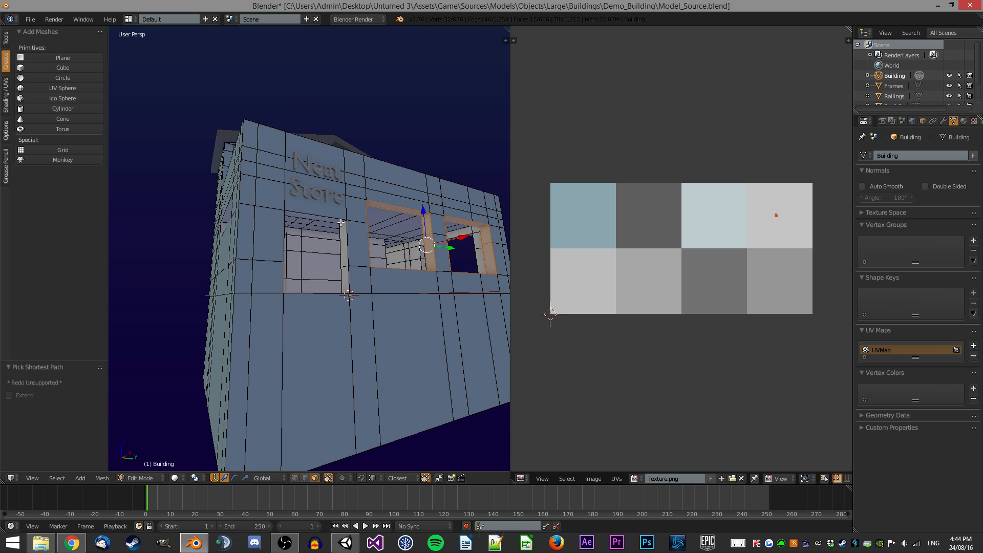
{"action": "right_click", "coordinate": [344, 265], "text": "ctrl"}
{"action": "middle_click_drag", "start_coordinate": [343, 264], "coordinate": [277, 235]}
{"action": "middle_click_drag", "start_coordinate": [295, 197], "coordinate": [365, 241]}
{"action": "scroll", "coordinate": [396, 269], "scroll_direction": "up", "scroll_amount": 3}
{"action": "right_click", "coordinate": [411, 268], "text": "shift"}
{"action": "middle_click_drag", "start_coordinate": [411, 268], "coordinate": [277, 199]}
{"action": "right_click", "coordinate": [278, 283], "text": "ctrl"}
{"action": "scroll", "coordinate": [350, 208], "scroll_direction": "down", "scroll_amount": 2}
{"action": "key", "text": "g"}
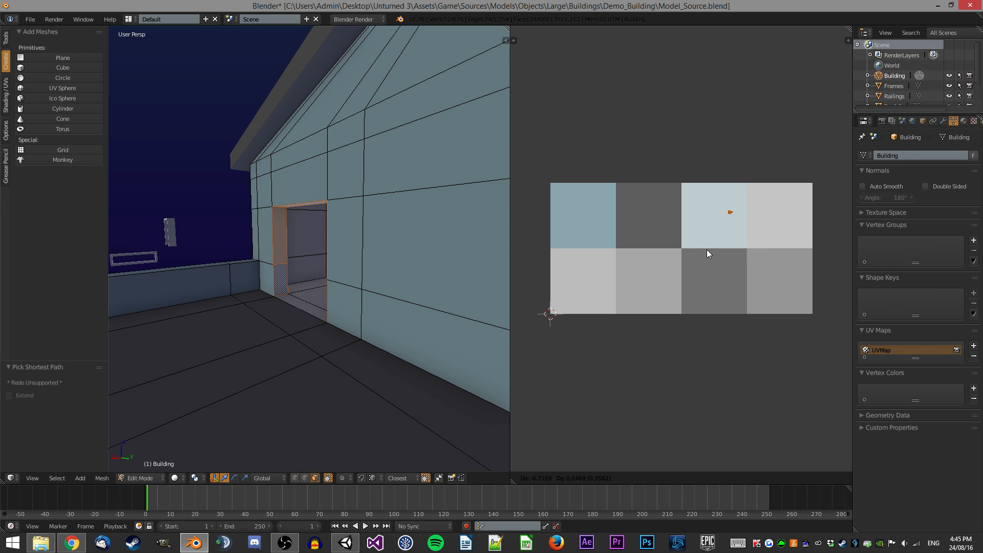
{"action": "left_click", "coordinate": [711, 251]}
Orbit around and select a window frame face to check its UV placement on the texture.
{"action": "key", "text": "Tab"}
{"action": "middle_click_drag", "start_coordinate": [330, 232], "coordinate": [279, 186]}
{"action": "key", "text": "Tab"}
{"action": "scroll", "coordinate": [303, 203], "scroll_direction": "down", "scroll_amount": 5}
{"action": "middle_click_drag", "start_coordinate": [359, 192], "coordinate": [257, 192]}
{"action": "scroll", "coordinate": [359, 292], "scroll_direction": "up", "scroll_amount": 5}
{"action": "right_click", "coordinate": [365, 299]}
{"action": "right_click", "coordinate": [210, 178], "text": "ctrl"}
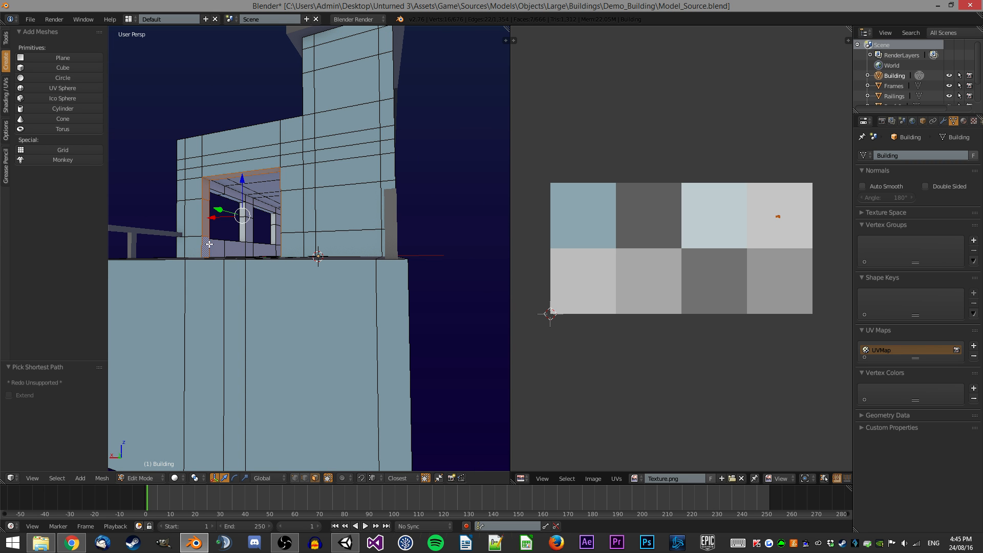
{"action": "middle_click_drag", "start_coordinate": [206, 247], "coordinate": [389, 247]}
{"action": "key", "text": "a"}
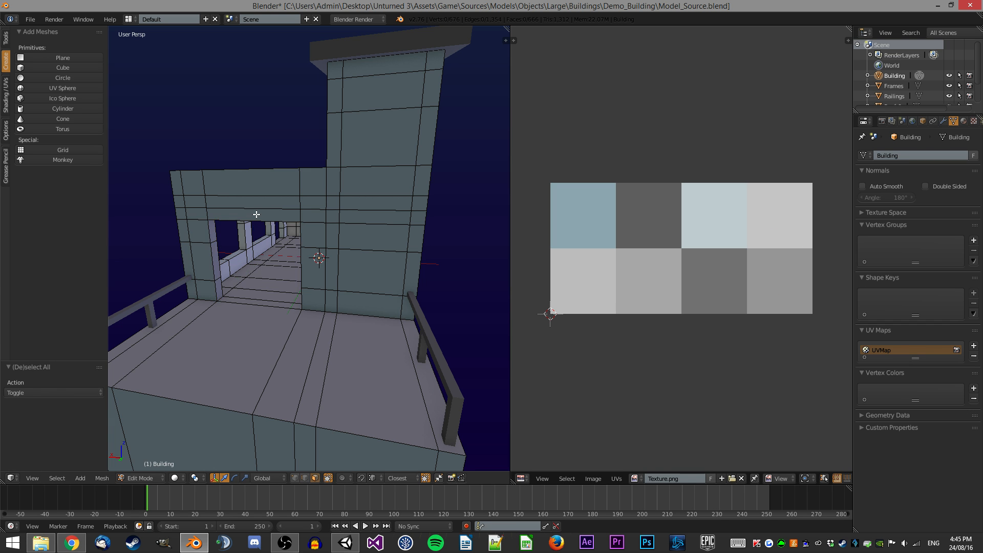
{"action": "middle_click_drag", "start_coordinate": [258, 215], "coordinate": [260, 213]}
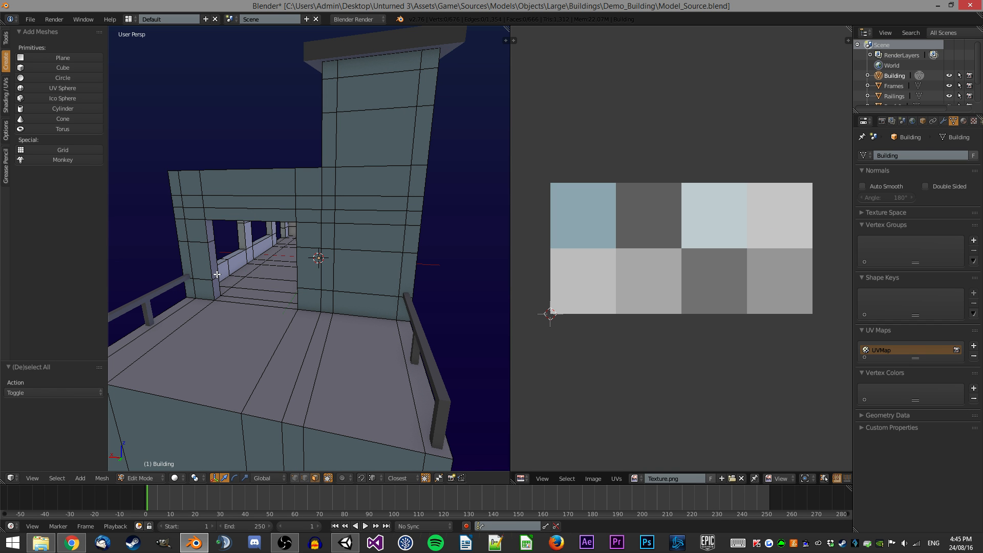
{"action": "key", "text": "Tab"}
Orbit around the building, toggling Edit Mode, to inspect the textured faces of Building and Frames.
{"action": "scroll", "coordinate": [232, 256], "scroll_direction": "down", "scroll_amount": 5}
{"action": "middle_click_drag", "start_coordinate": [233, 257], "coordinate": [370, 257]}
{"action": "middle_click_drag", "start_coordinate": [305, 246], "coordinate": [350, 244]}
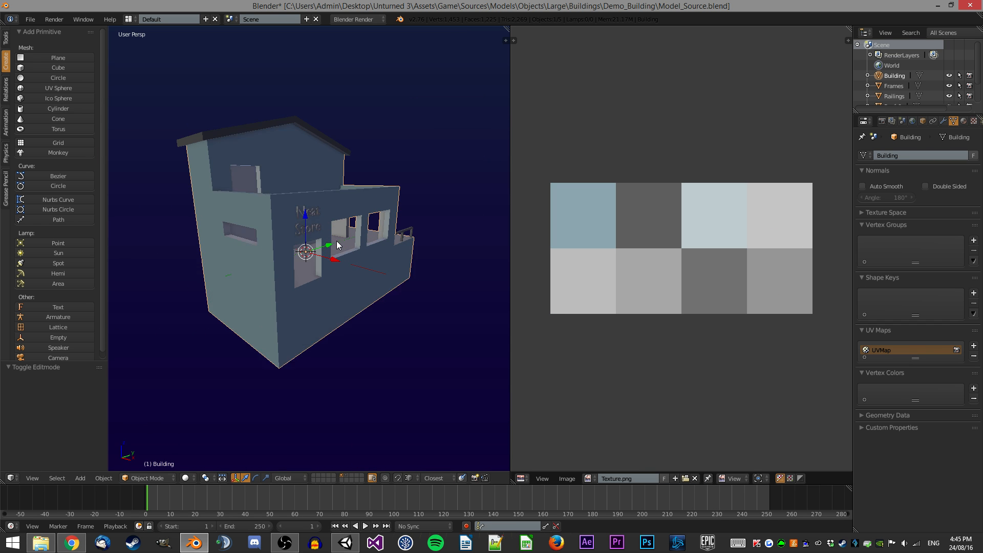
{"action": "scroll", "coordinate": [350, 244], "scroll_direction": "up", "scroll_amount": 2}
{"action": "key", "text": "Tab"}
{"action": "middle_click_drag", "start_coordinate": [224, 215], "coordinate": [291, 185]}
{"action": "scroll", "coordinate": [280, 226], "scroll_direction": "up", "scroll_amount": 5}
{"action": "right_click", "coordinate": [279, 245]}
{"action": "right_click", "coordinate": [232, 204], "text": "ctrl"}
{"action": "right_click", "coordinate": [478, 136], "text": "ctrl"}
{"action": "right_click", "coordinate": [492, 149], "text": "ctrl"}
{"action": "key", "text": "Tab"}
{"action": "scroll", "coordinate": [419, 191], "scroll_direction": "down", "scroll_amount": 5}
{"action": "middle_click_drag", "start_coordinate": [419, 191], "coordinate": [352, 205]}
{"action": "scroll", "coordinate": [287, 224], "scroll_direction": "up", "scroll_amount": 4}
{"action": "middle_click_drag", "start_coordinate": [287, 224], "coordinate": [266, 220]}
{"action": "scroll", "coordinate": [283, 174], "scroll_direction": "down", "scroll_amount": 4}
{"action": "key", "text": "Tab"}
{"action": "key", "text": "a"}
{"action": "key", "text": "Tab"}
{"action": "middle_click_drag", "start_coordinate": [415, 225], "coordinate": [358, 243]}
{"action": "scroll", "coordinate": [342, 224], "scroll_direction": "up", "scroll_amount": 1}
{"action": "key", "text": "a"}
{"action": "right_click", "coordinate": [196, 205]}
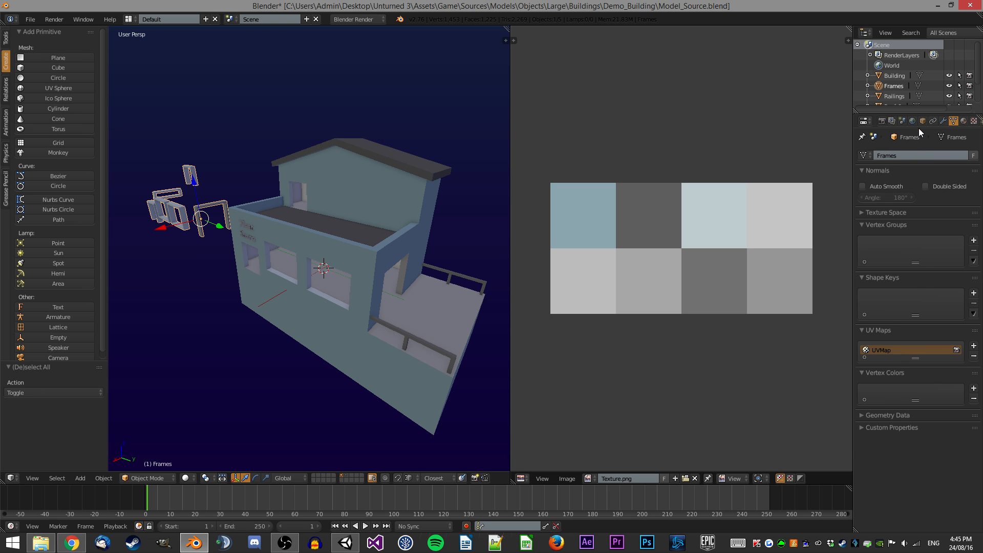
Duplicate the Building object and move the copy to a separate layer.
{"action": "left_click", "coordinate": [922, 121]}
{"action": "key", "text": "Return"}
{"action": "middle_click_drag", "start_coordinate": [319, 199], "coordinate": [370, 212]}
{"action": "scroll", "coordinate": [300, 207], "scroll_direction": "up", "scroll_amount": 5}
{"action": "scroll", "coordinate": [400, 125], "scroll_direction": "down", "scroll_amount": 3}
{"action": "scroll", "coordinate": [345, 134], "scroll_direction": "up", "scroll_amount": 4}
{"action": "scroll", "coordinate": [324, 176], "scroll_direction": "down", "scroll_amount": 8}
{"action": "scroll", "coordinate": [353, 246], "scroll_direction": "up", "scroll_amount": 2}
{"action": "key", "text": "shift+d"}
{"action": "key", "text": "Escape"}
{"action": "key", "text": "m"}
{"action": "left_click", "coordinate": [565, 170]}
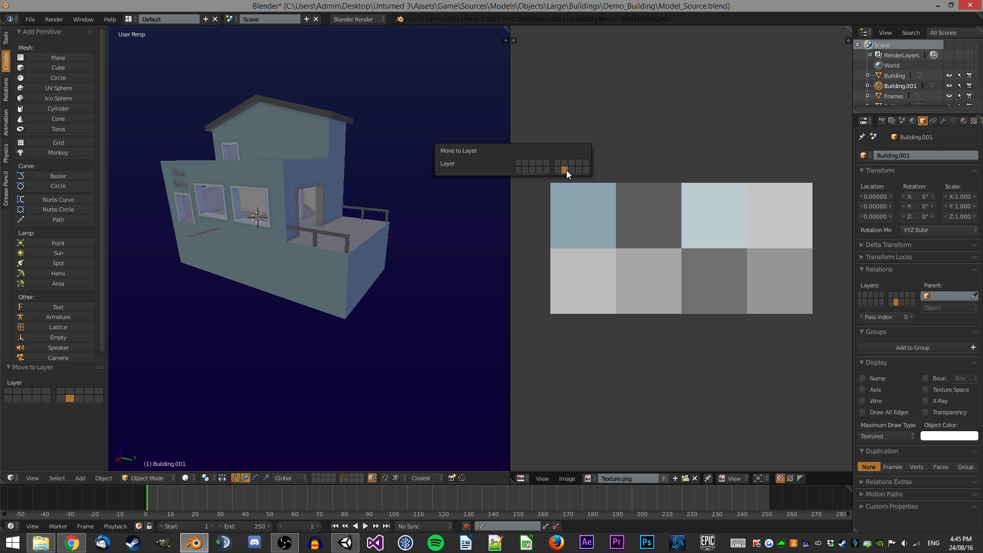
Show only the copy's layer and rename the copied object and its mesh data to Navmesh.
{"action": "left_click", "coordinate": [346, 481]}
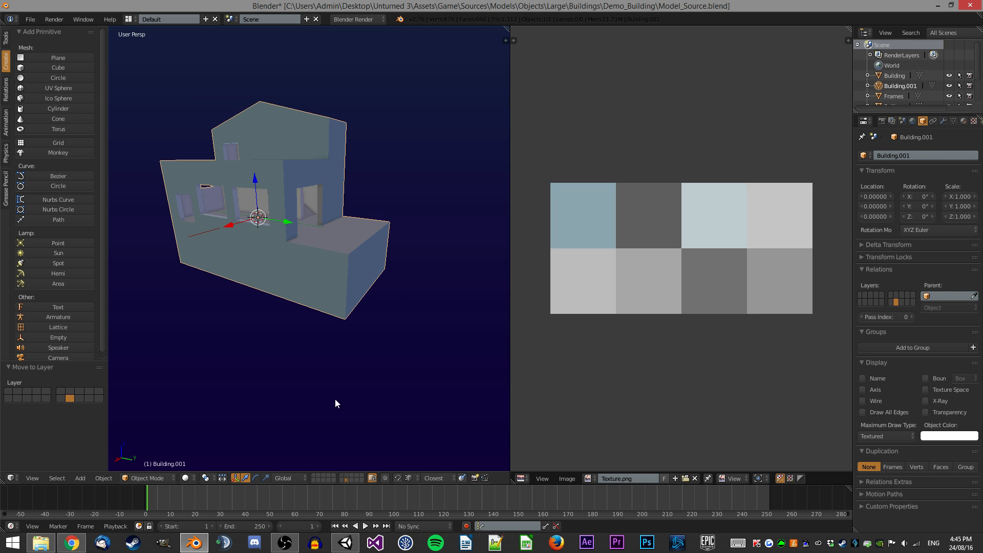
{"action": "mouse_move", "coordinate": [314, 225]}
{"action": "middle_mouse_down"}
{"action": "mouse_move", "coordinate": [382, 243]}
{"action": "mouse_move", "coordinate": [318, 226]}
{"action": "mouse_move", "coordinate": [327, 226]}
{"action": "middle_mouse_up"}
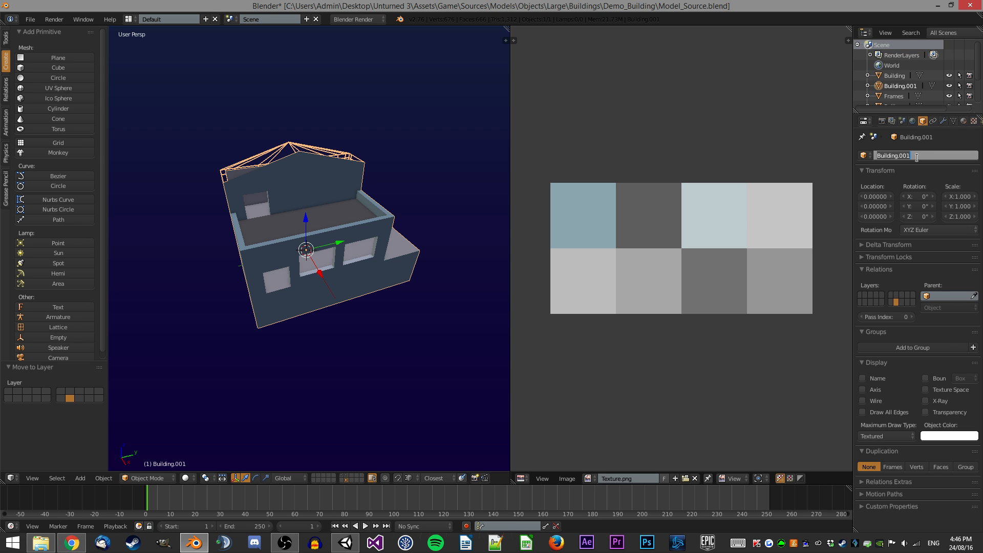
{"action": "left_click", "coordinate": [954, 121]}
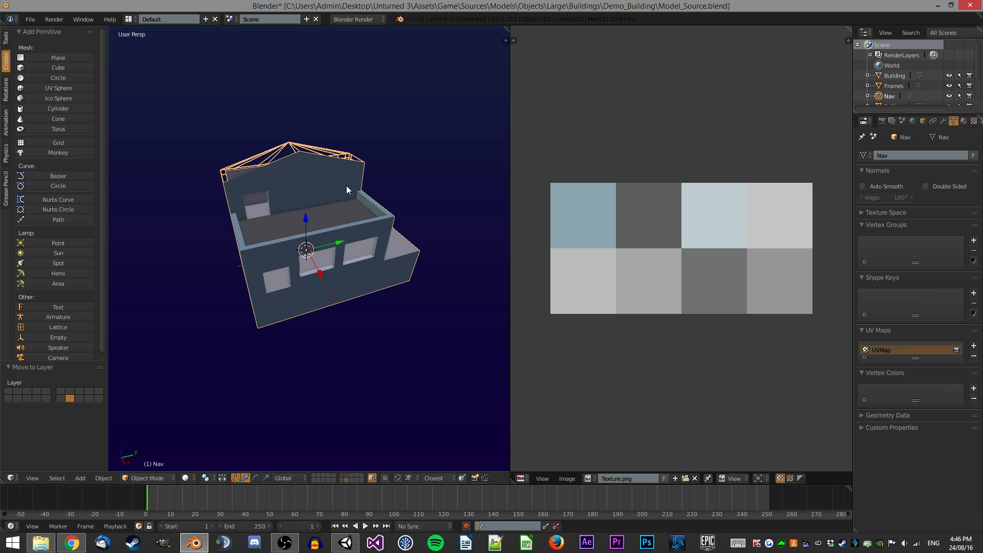
{"action": "middle_click_drag", "start_coordinate": [346, 185], "coordinate": [334, 178]}
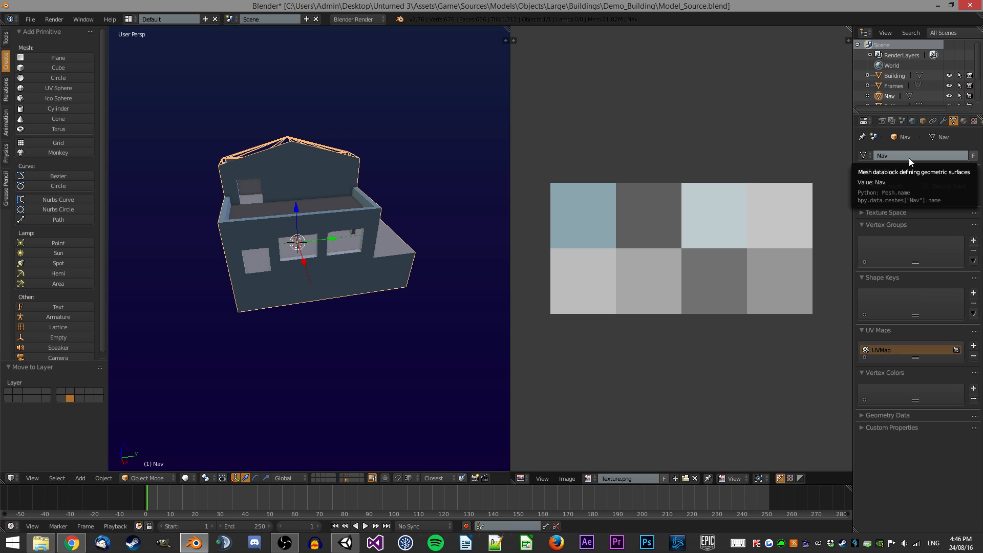
{"action": "left_click", "coordinate": [925, 158]}
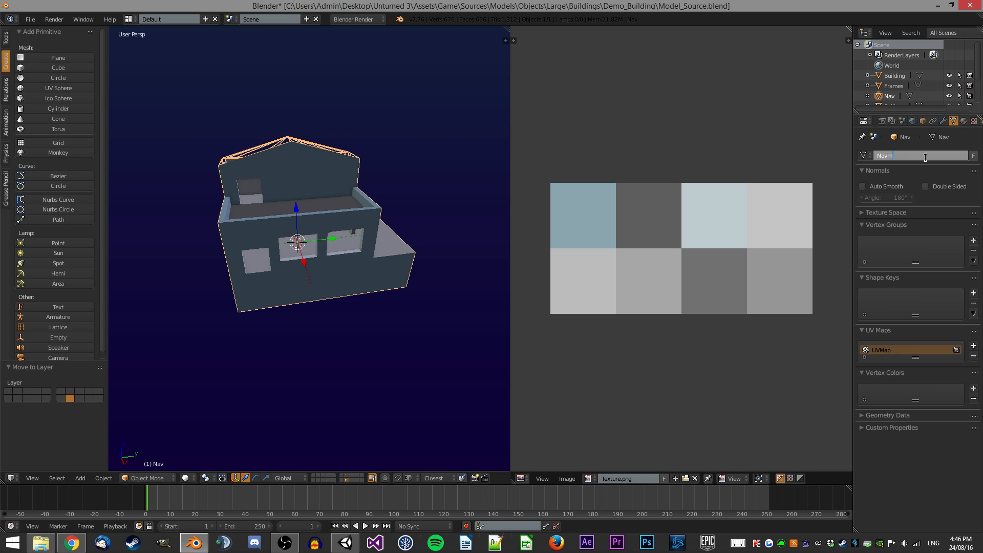
{"action": "left_click", "coordinate": [923, 121]}
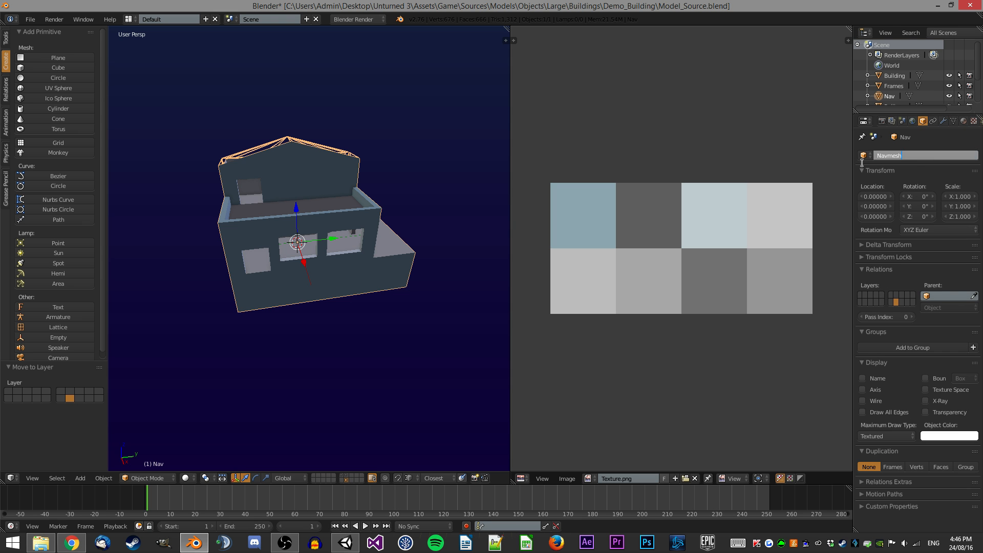
Orbit and zoom around the Navmesh object to inspect it.
{"action": "middle_click_drag", "start_coordinate": [288, 211], "coordinate": [339, 223]}
{"action": "scroll", "coordinate": [330, 220], "scroll_direction": "up", "scroll_amount": 3}
{"action": "scroll", "coordinate": [330, 221], "scroll_direction": "up", "scroll_amount": 2}
{"action": "scroll", "coordinate": [328, 217], "scroll_direction": "down", "scroll_amount": 2}
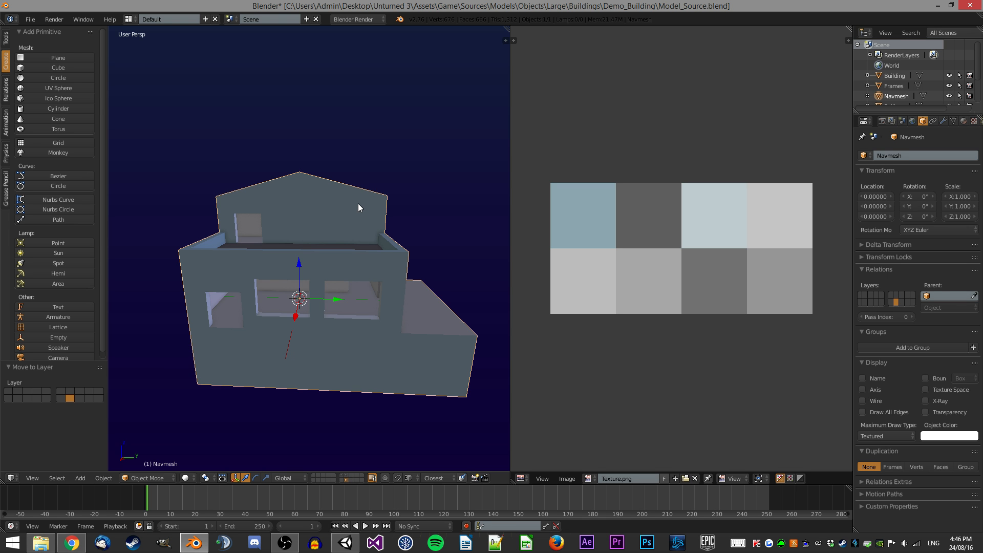
{"action": "middle_click_drag", "start_coordinate": [357, 204], "coordinate": [317, 232]}
{"action": "scroll", "coordinate": [318, 195], "scroll_direction": "down", "scroll_amount": 2}
{"action": "scroll", "coordinate": [358, 220], "scroll_direction": "up", "scroll_amount": 4}
{"action": "scroll", "coordinate": [356, 224], "scroll_direction": "down", "scroll_amount": 4}
{"action": "scroll", "coordinate": [325, 214], "scroll_direction": "up", "scroll_amount": 4}
In Edit Mode with wireframe side view, box-select the roof geometry of the Navmesh and delete it.
{"action": "key", "text": "Tab"}
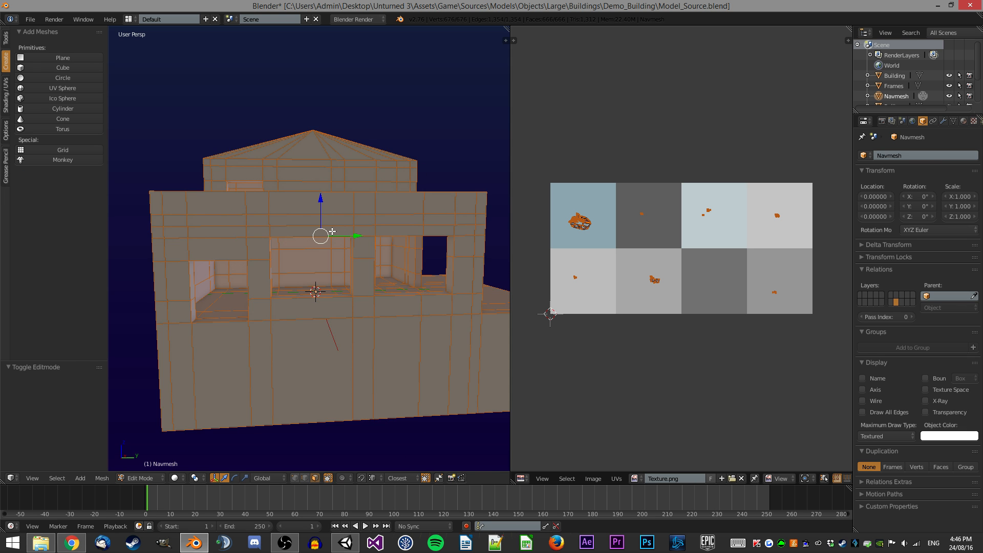
{"action": "key", "text": "z"}
{"action": "key", "text": "KP_3"}
{"action": "key", "text": "KP_5"}
{"action": "scroll", "coordinate": [430, 218], "scroll_direction": "up", "scroll_amount": 1}
{"action": "key", "text": "a"}
{"action": "key", "text": "b"}
{"action": "left_click_drag", "start_coordinate": [430, 218], "coordinate": [183, 99]}
{"action": "key", "text": "z"}
{"action": "mouse_move", "coordinate": [317, 138]}
{"action": "middle_mouse_down"}
{"action": "mouse_move", "coordinate": [365, 175]}
{"action": "mouse_move", "coordinate": [330, 158]}
{"action": "middle_mouse_up"}
{"action": "scroll", "coordinate": [363, 167], "scroll_direction": "up", "scroll_amount": 1}
{"action": "key", "text": "KP_5"}
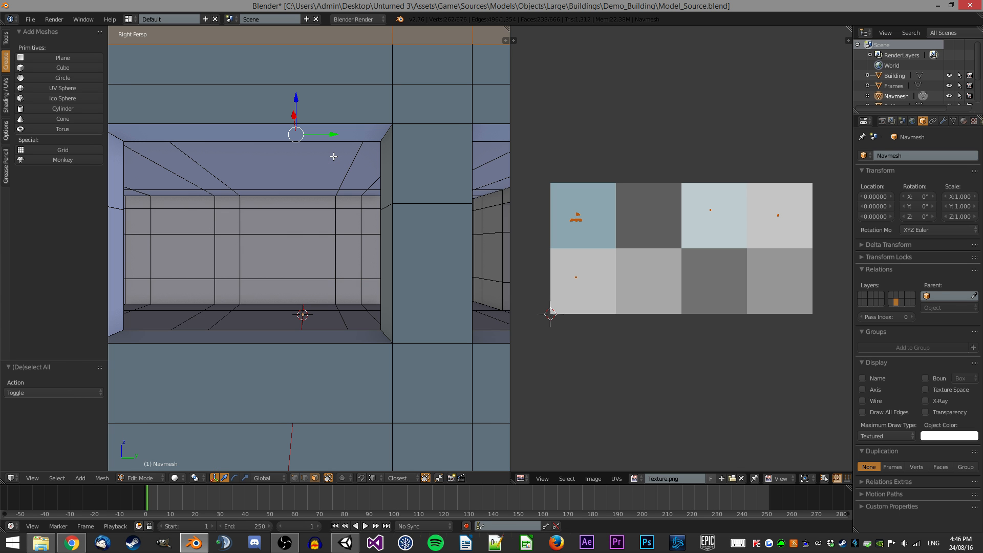
{"action": "key", "text": "KP_5"}
{"action": "key", "text": "b"}
{"action": "left_click_drag", "start_coordinate": [423, 219], "coordinate": [164, 98]}
{"action": "middle_click_drag", "start_coordinate": [332, 140], "coordinate": [392, 282]}
{"action": "scroll", "coordinate": [392, 282], "scroll_direction": "up", "scroll_amount": 2}
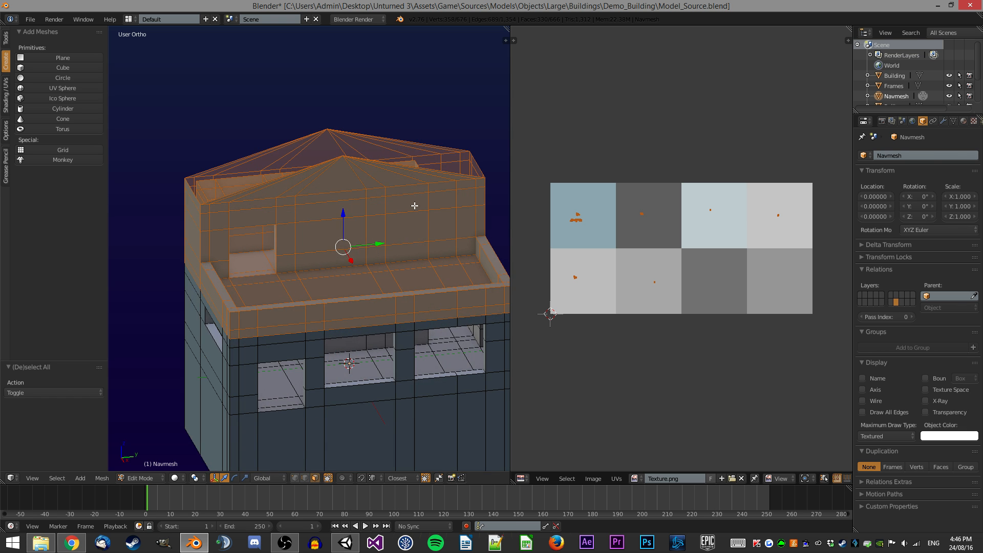
{"action": "scroll", "coordinate": [420, 207], "scroll_direction": "down", "scroll_amount": 2}
{"action": "middle_click_drag", "start_coordinate": [396, 203], "coordinate": [379, 221]}
{"action": "middle_click_drag", "start_coordinate": [360, 259], "coordinate": [353, 203]}
{"action": "key", "text": "KP_3"}
{"action": "key", "text": "KP_5"}
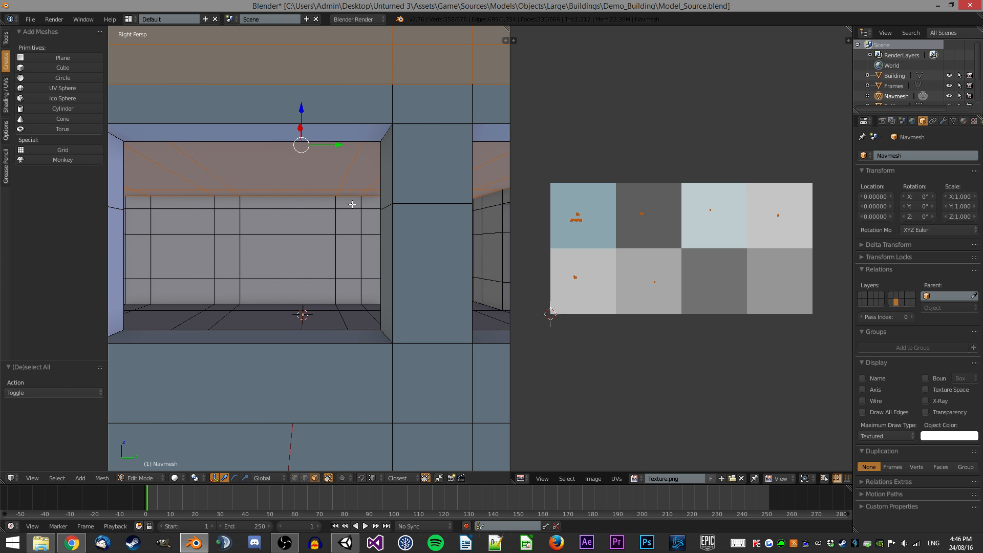
{"action": "key", "text": "KP_5"}
{"action": "key", "text": "z"}
{"action": "key", "text": "a"}
{"action": "key", "text": "b"}
{"action": "left_click_drag", "start_coordinate": [421, 156], "coordinate": [237, 100]}
{"action": "key", "text": "x"}
{"action": "left_click", "coordinate": [374, 131]}
Select the upper-floor wall faces of the Navmesh, delete them as faces, and leave Edit Mode.
{"action": "key", "text": "z"}
{"action": "middle_click_drag", "start_coordinate": [375, 131], "coordinate": [310, 260]}
{"action": "key", "text": "KP_5"}
{"action": "right_click", "coordinate": [311, 257]}
{"action": "scroll", "coordinate": [310, 257], "scroll_direction": "down", "scroll_amount": 3}
{"action": "right_click", "coordinate": [259, 241], "text": "ctrl"}
{"action": "right_click", "coordinate": [243, 232], "text": "ctrl"}
{"action": "scroll", "coordinate": [360, 235], "scroll_direction": "up", "scroll_amount": 2}
{"action": "key", "text": "x"}
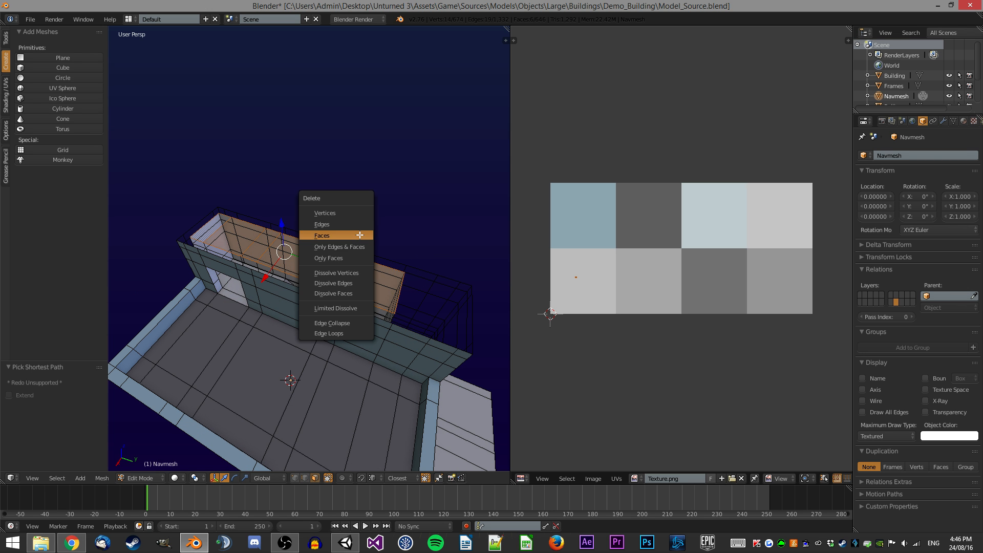
{"action": "left_click", "coordinate": [362, 236]}
{"action": "key", "text": "Tab"}
Switch to the original building's layer and back to the Navmesh layer to compare them.
{"action": "middle_click_drag", "start_coordinate": [380, 240], "coordinate": [375, 260]}
{"action": "scroll", "coordinate": [365, 184], "scroll_direction": "down", "scroll_amount": 5}
{"action": "key", "text": "6"}
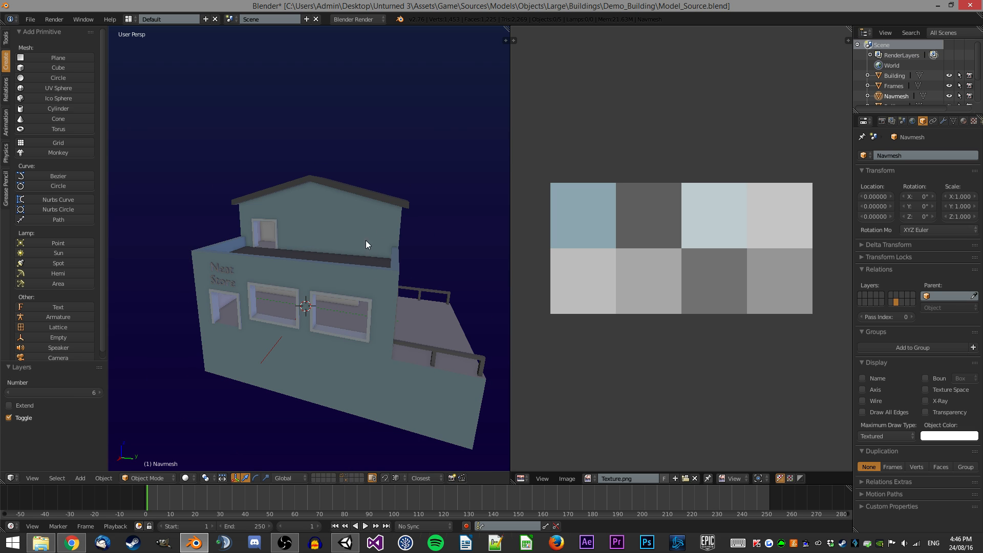
{"action": "left_click", "coordinate": [347, 481]}
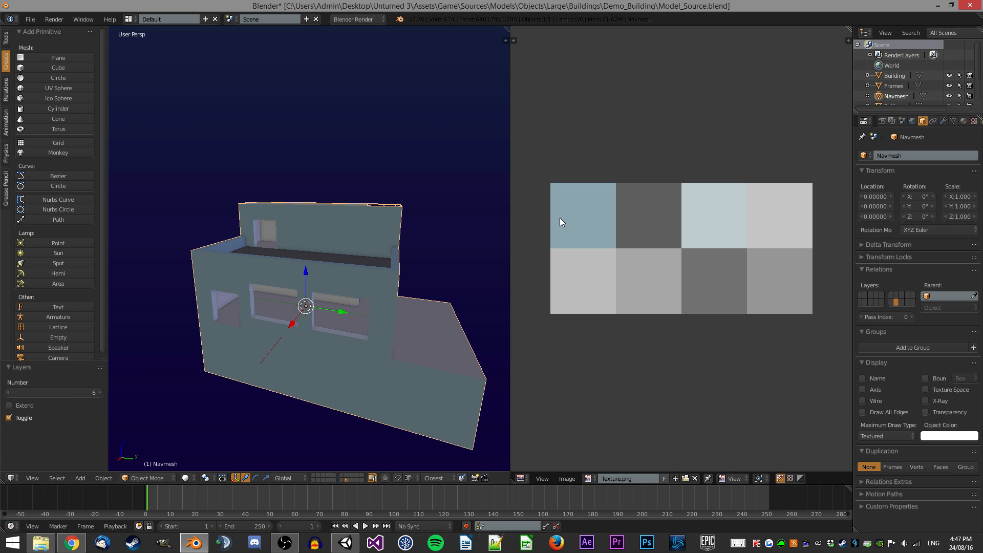
In edge select mode, select an outer bottom edge of the Navmesh and move it 5 units along X.
{"action": "left_click", "coordinate": [953, 121]}
{"action": "left_click", "coordinate": [923, 119]}
{"action": "middle_click_drag", "start_coordinate": [323, 235], "coordinate": [269, 264]}
{"action": "key", "text": "Tab"}
{"action": "key", "text": "2"}
{"action": "right_click", "coordinate": [325, 344]}
{"action": "middle_click_drag", "start_coordinate": [326, 344], "coordinate": [323, 300]}
{"action": "right_click", "coordinate": [266, 325], "text": "ctrl"}
{"action": "middle_click_drag", "start_coordinate": [266, 325], "coordinate": [410, 283]}
{"action": "middle_click_drag", "start_coordinate": [410, 282], "coordinate": [300, 279], "text": "shift"}
{"action": "scroll", "coordinate": [300, 279], "scroll_direction": "up", "scroll_amount": 2}
{"action": "type", "text": "gx"}
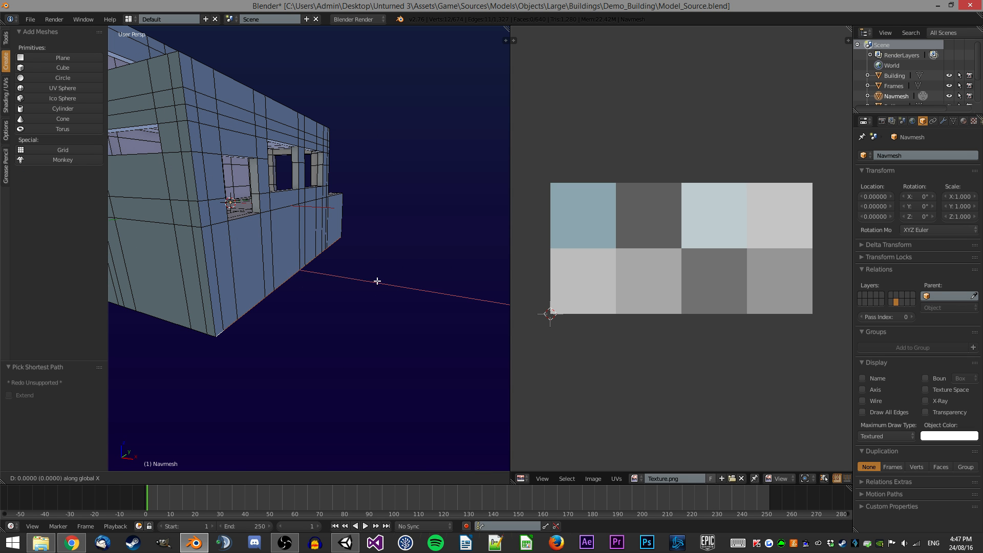
{"action": "type", "text": "5"}
{"action": "key", "text": "Return"}
Select an outer bottom edge of the Navmesh and move it 5 units along Z.
{"action": "right_click", "coordinate": [263, 324]}
{"action": "middle_click_drag", "start_coordinate": [278, 213], "coordinate": [292, 213]}
{"action": "type", "text": "gz"}
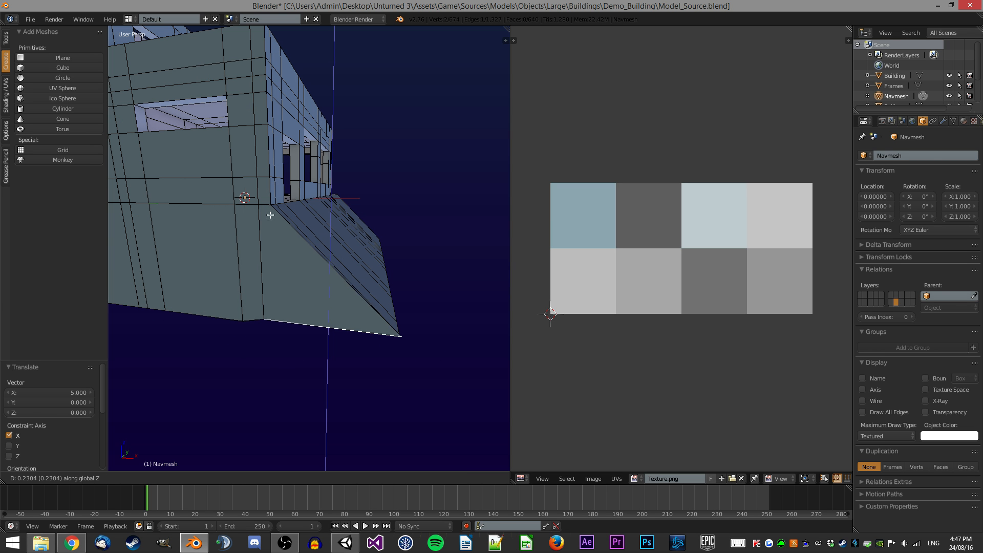
{"action": "type", "text": "5"}
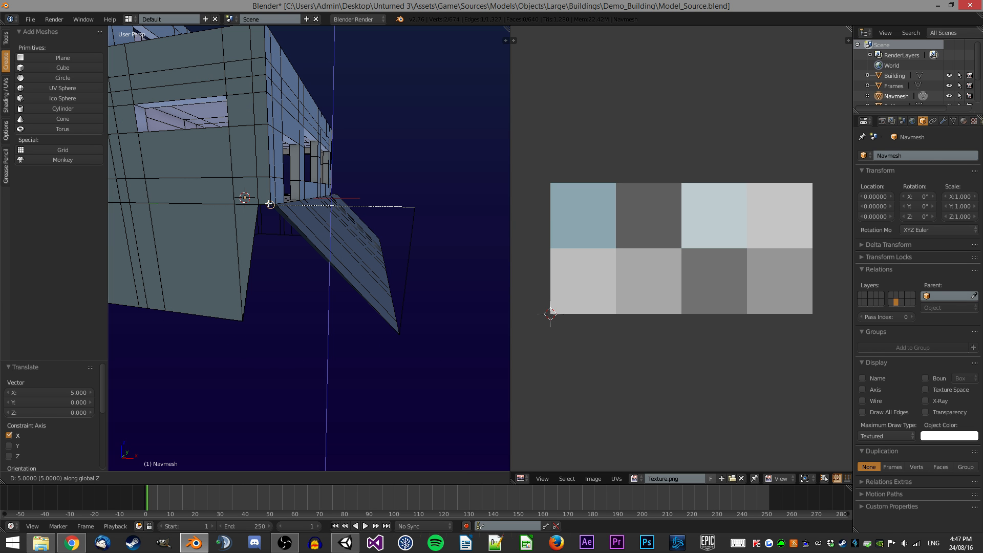
{"action": "key", "text": "Return"}
Select another outer bottom edge of the Navmesh and move it -5 units along Y.
{"action": "middle_click_drag", "start_coordinate": [267, 205], "coordinate": [325, 336]}
{"action": "right_click", "coordinate": [294, 340], "text": "ctrl"}
{"action": "type", "text": "gy-5"}
{"action": "key", "text": "Return"}
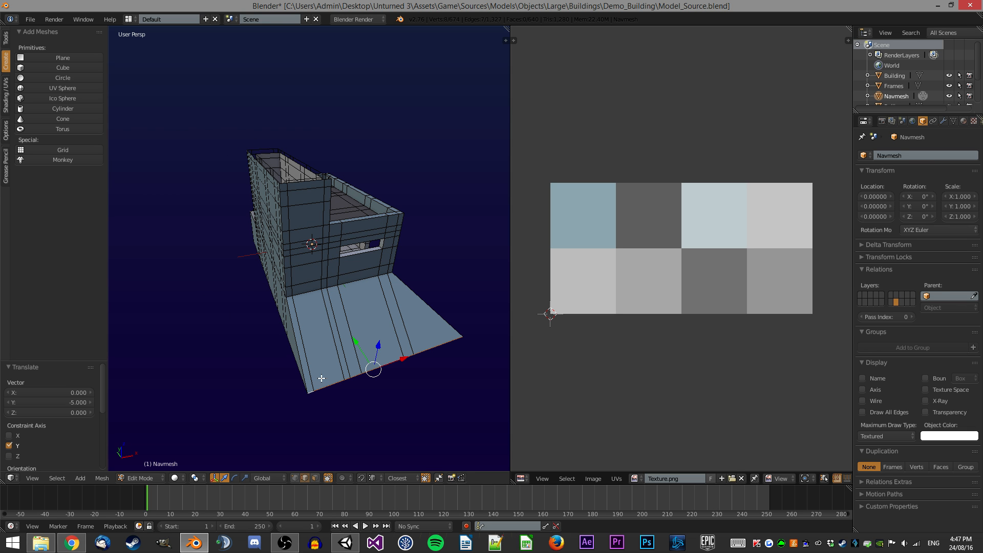
Select the next outer bottom edge and move it -5 units along X.
{"action": "right_click", "coordinate": [279, 357], "text": "ctrl"}
{"action": "middle_click_drag", "start_coordinate": [237, 334], "coordinate": [383, 294]}
{"action": "type", "text": "gx-5"}
{"action": "key", "text": "Return"}
Select the remaining outer bottom edge and move it 5 units along Y.
{"action": "right_click", "coordinate": [270, 290]}
{"action": "middle_click_drag", "start_coordinate": [256, 272], "coordinate": [378, 267]}
{"action": "right_click", "coordinate": [311, 275], "text": "ctrl"}
{"action": "type", "text": "gy5"}
{"action": "key", "text": "Return"}
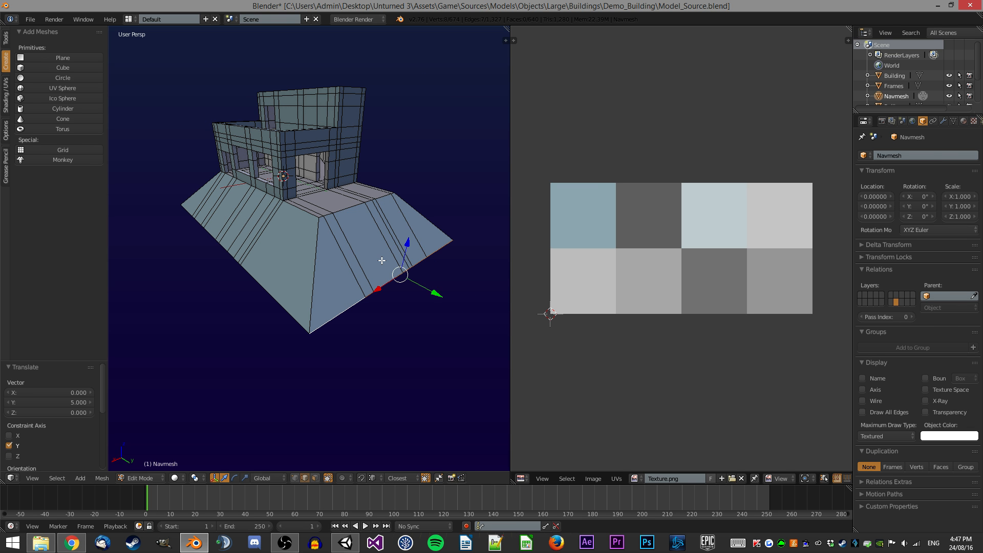
Leave Edit Mode and orbit around the Navmesh to inspect its shape.
{"action": "key", "text": "Tab"}
{"action": "mouse_move", "coordinate": [313, 206]}
{"action": "middle_mouse_down"}
{"action": "mouse_move", "coordinate": [367, 179]}
{"action": "mouse_move", "coordinate": [383, 212]}
{"action": "mouse_move", "coordinate": [282, 198]}
{"action": "mouse_move", "coordinate": [315, 204]}
{"action": "middle_mouse_up"}
{"action": "scroll", "coordinate": [383, 212], "scroll_direction": "up", "scroll_amount": 5}
{"action": "scroll", "coordinate": [283, 194], "scroll_direction": "down", "scroll_amount": 5}
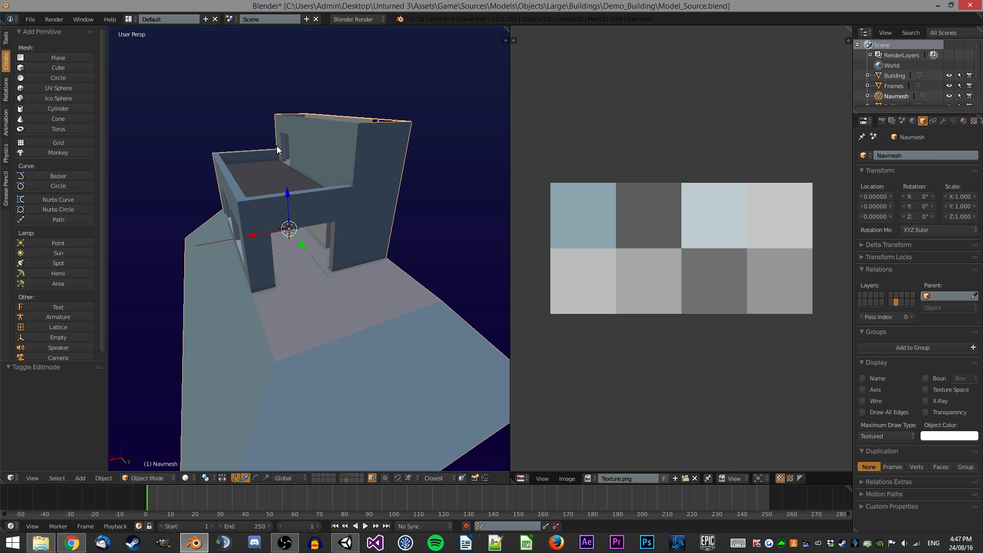
{"action": "middle_click_drag", "start_coordinate": [276, 148], "coordinate": [261, 183]}
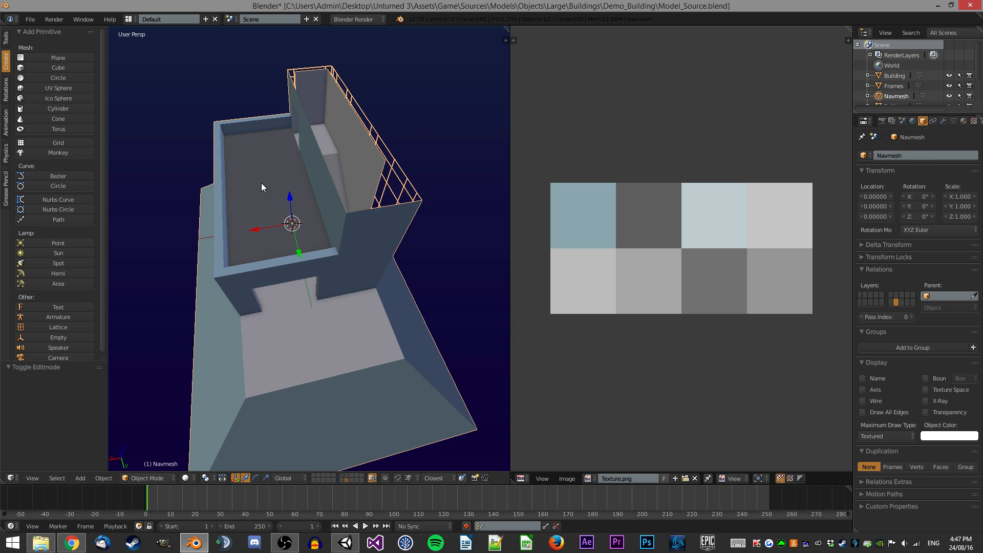
{"action": "middle_click_drag", "start_coordinate": [313, 112], "coordinate": [303, 192]}
{"action": "scroll", "coordinate": [350, 188], "scroll_direction": "up", "scroll_amount": 5}
{"action": "scroll", "coordinate": [304, 192], "scroll_direction": "down", "scroll_amount": 5}
{"action": "scroll", "coordinate": [303, 191], "scroll_direction": "up", "scroll_amount": 3}
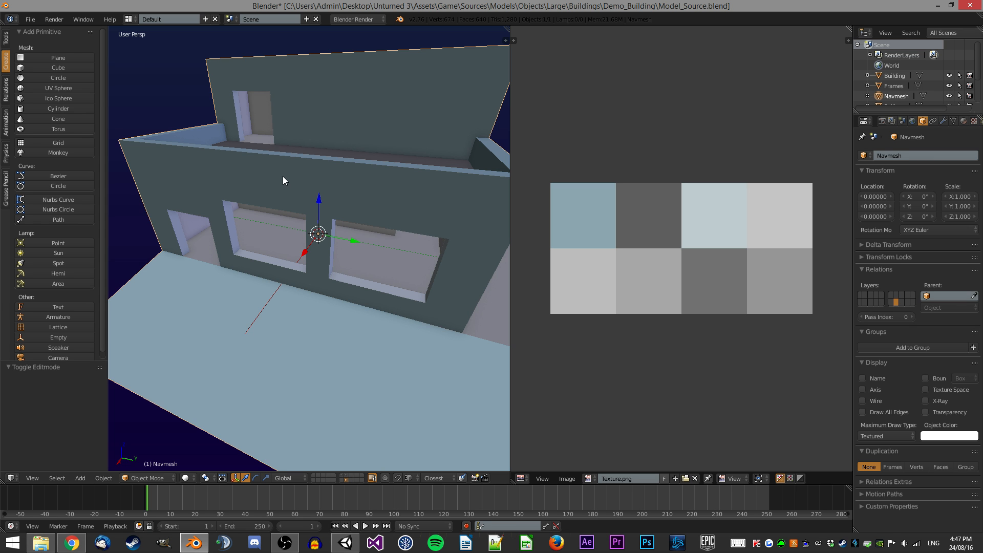
{"action": "middle_click_drag", "start_coordinate": [255, 163], "coordinate": [341, 177]}
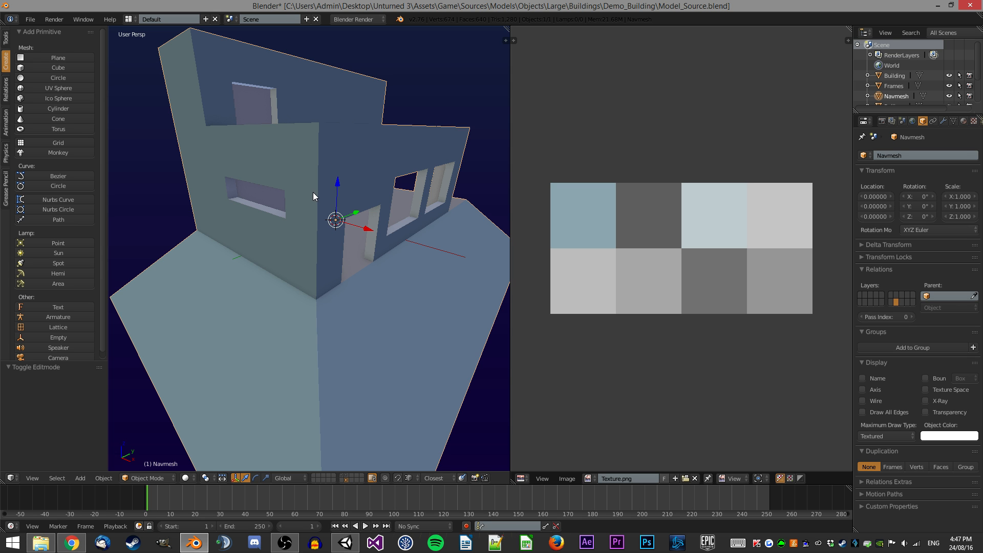
{"action": "middle_click_drag", "start_coordinate": [305, 206], "coordinate": [306, 185]}
{"action": "scroll", "coordinate": [353, 202], "scroll_direction": "up", "scroll_amount": 3}
In face select mode with wireframe view, select the faces of an upper window opening and delete them.
{"action": "key", "text": "Tab"}
{"action": "key", "text": "ctrl+Tab"}
{"action": "left_click", "coordinate": [318, 246]}
{"action": "right_click", "coordinate": [307, 214]}
{"action": "key", "text": "z"}
{"action": "right_click", "coordinate": [272, 189], "text": "shift"}
{"action": "right_click", "coordinate": [384, 153], "text": "shift"}
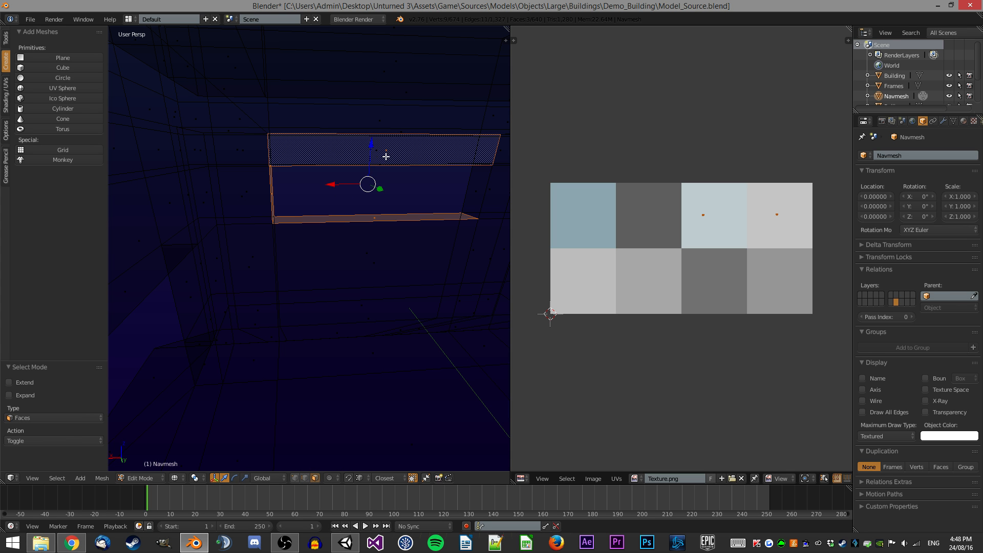
{"action": "right_click", "coordinate": [389, 154], "text": "shift"}
{"action": "right_click", "coordinate": [384, 162], "text": "shift"}
{"action": "right_click", "coordinate": [472, 197], "text": "shift"}
{"action": "key", "text": "x"}
{"action": "left_click", "coordinate": [464, 199]}
{"action": "key", "text": "z"}
{"action": "key", "text": "ctrl+Tab"}
Switch to edge select mode, select an edge, then undo the last three actions.
{"action": "left_click", "coordinate": [367, 195]}
{"action": "middle_click_drag", "start_coordinate": [368, 197], "coordinate": [323, 204]}
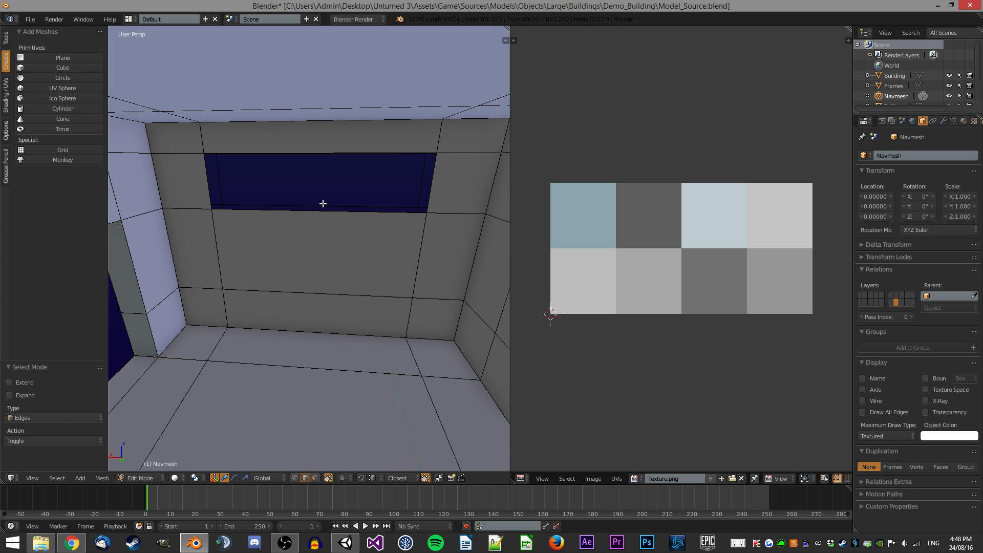
{"action": "right_click", "coordinate": [322, 204], "text": "alt"}
{"action": "mouse_move", "coordinate": [377, 188]}
{"action": "middle_mouse_down"}
{"action": "mouse_move", "coordinate": [329, 180]}
{"action": "mouse_move", "coordinate": [321, 192]}
{"action": "mouse_move", "coordinate": [464, 180]}
{"action": "mouse_move", "coordinate": [401, 184]}
{"action": "mouse_move", "coordinate": [410, 182]}
{"action": "mouse_move", "coordinate": [408, 226]}
{"action": "mouse_move", "coordinate": [376, 243]}
{"action": "mouse_move", "coordinate": [374, 210]}
{"action": "mouse_move", "coordinate": [386, 204]}
{"action": "middle_mouse_up"}
{"action": "key", "text": "ctrl+z"}
{"action": "key", "text": "ctrl+z"}
{"action": "key", "text": "ctrl+z"}
Select the edges along the ground-floor window sills and scale them to 0 along X.
{"action": "key", "text": "Tab"}
{"action": "scroll", "coordinate": [310, 184], "scroll_direction": "down", "scroll_amount": 8}
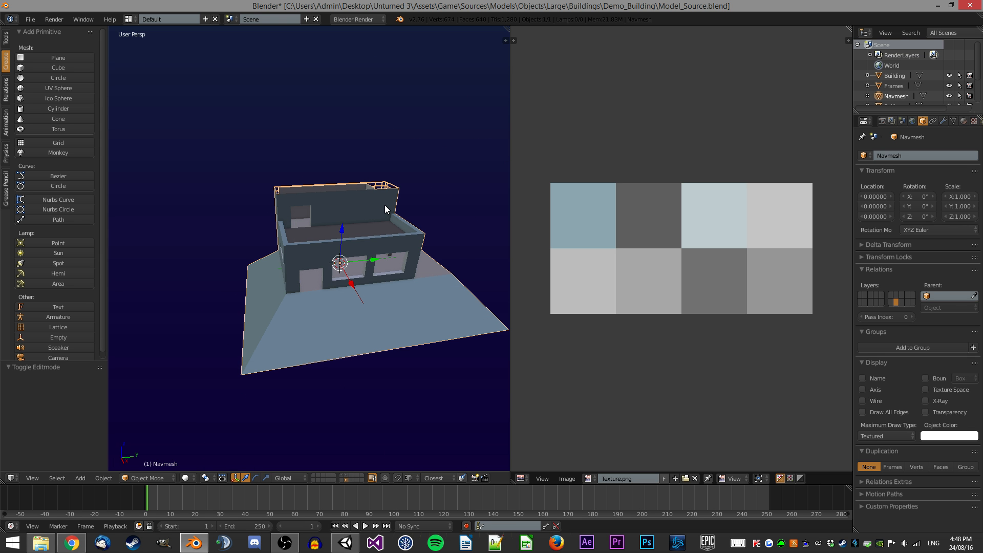
{"action": "scroll", "coordinate": [385, 204], "scroll_direction": "up", "scroll_amount": 8}
{"action": "key", "text": "Tab"}
{"action": "scroll", "coordinate": [387, 316], "scroll_direction": "up", "scroll_amount": 5}
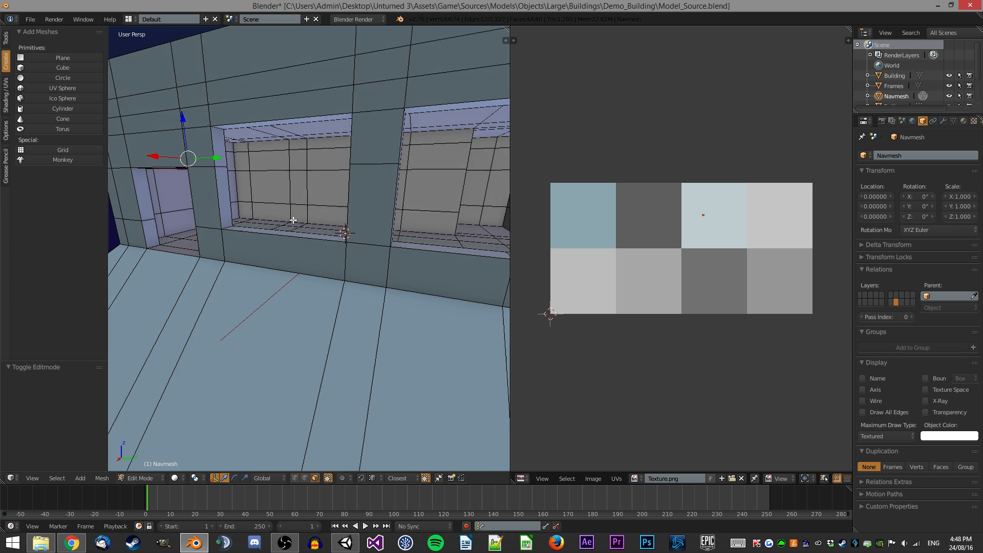
{"action": "key", "text": "ctrl+Tab"}
{"action": "left_click", "coordinate": [269, 300]}
{"action": "right_click", "coordinate": [317, 249]}
{"action": "middle_click_drag", "start_coordinate": [317, 249], "coordinate": [358, 271]}
{"action": "right_click", "coordinate": [410, 281], "text": "shift"}
{"action": "right_click", "coordinate": [485, 304], "text": "shift"}
{"action": "middle_click_drag", "start_coordinate": [486, 304], "coordinate": [380, 261]}
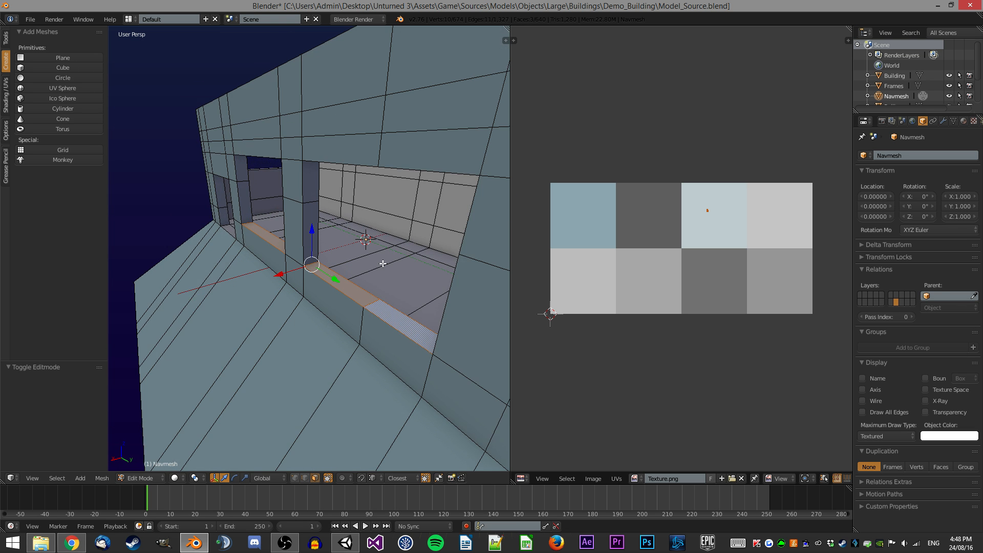
{"action": "scroll", "coordinate": [379, 261], "scroll_direction": "down", "scroll_amount": 4}
{"action": "key", "text": "s"}
{"action": "key", "text": "x"}
{"action": "key", "text": "0"}
{"action": "key", "text": "Return"}
{"action": "scroll", "coordinate": [382, 260], "scroll_direction": "up", "scroll_amount": 4}
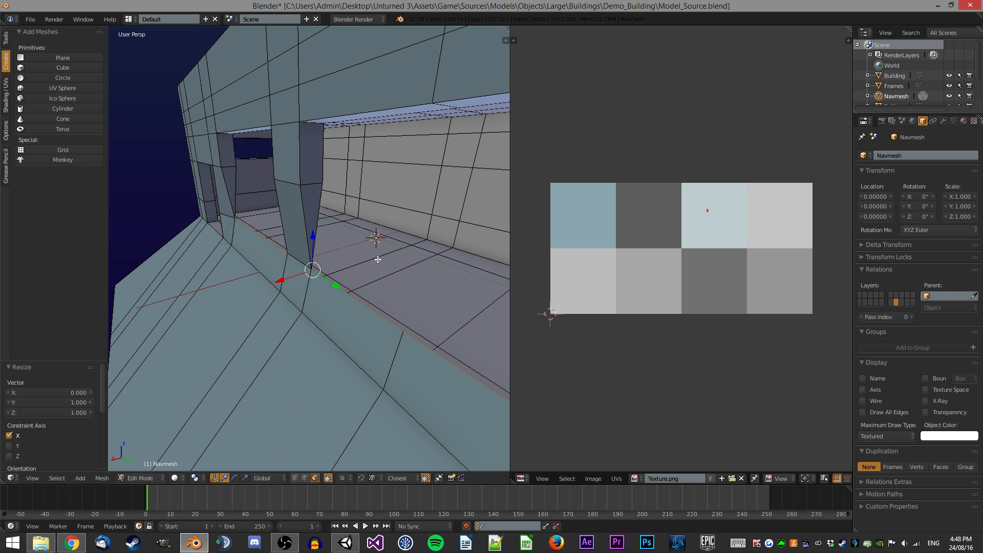
Select a wall edge below the windows and move it 0.5 units along X.
{"action": "key", "text": "ctrl+Tab"}
{"action": "left_click", "coordinate": [308, 231]}
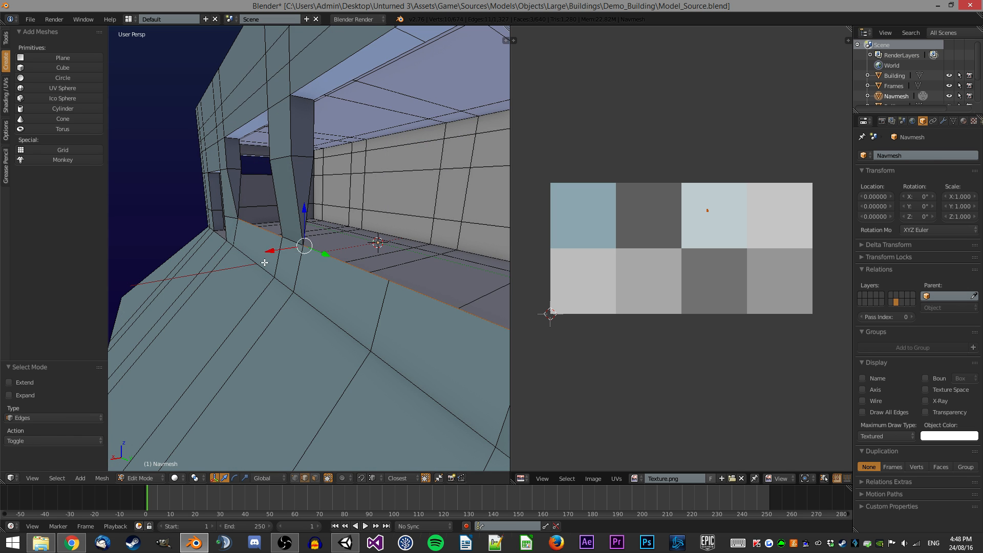
{"action": "right_click", "coordinate": [254, 260]}
{"action": "scroll", "coordinate": [354, 315], "scroll_direction": "down", "scroll_amount": 1}
{"action": "right_click", "coordinate": [381, 338], "text": "ctrl"}
{"action": "type", "text": "gx"}
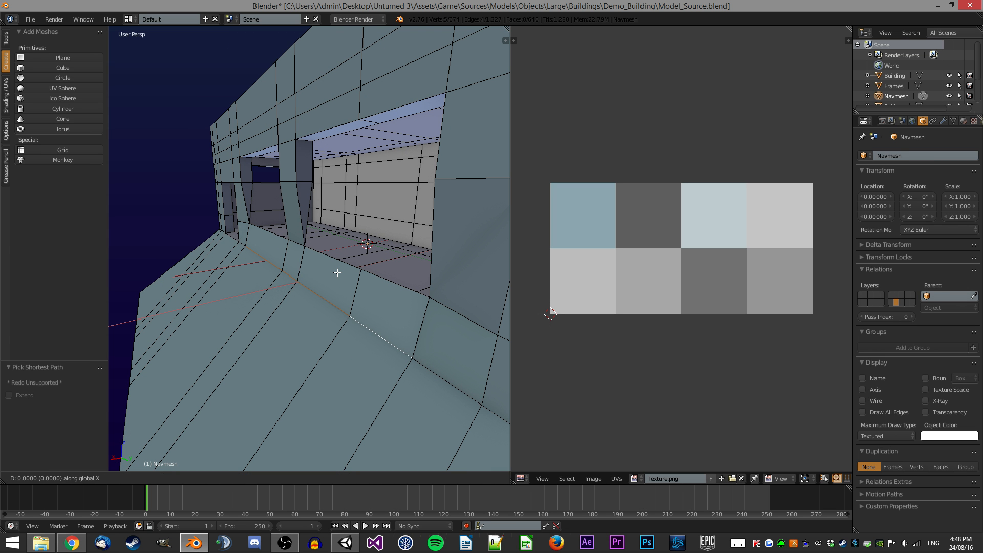
{"action": "type", "text": "0.5"}
{"action": "key", "text": "Return"}
Select the opposite wall edge and move it -0.5 units along X.
{"action": "middle_click_drag", "start_coordinate": [277, 217], "coordinate": [256, 221]}
{"action": "right_click", "coordinate": [234, 217], "text": "ctrl"}
{"action": "type", "text": "gx-0.5"}
{"action": "key", "text": "Return"}
Select all Navmesh geometry, remove doubles, and leave Edit Mode.
{"action": "key", "text": "Tab"}
{"action": "middle_click_drag", "start_coordinate": [320, 212], "coordinate": [300, 224]}
{"action": "key", "text": "Tab"}
{"action": "middle_click_drag", "start_coordinate": [389, 230], "coordinate": [243, 192]}
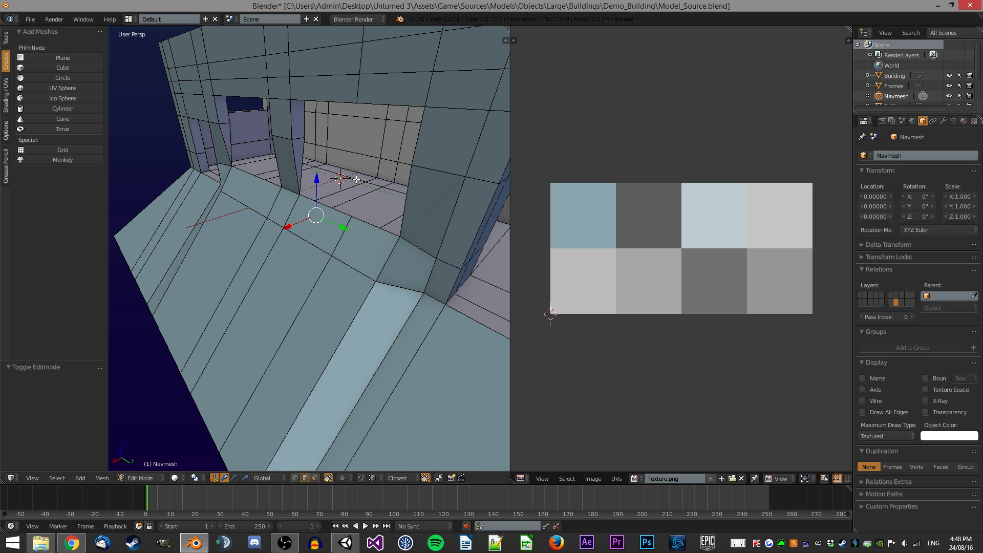
{"action": "middle_click_drag", "start_coordinate": [328, 172], "coordinate": [251, 169]}
{"action": "key", "text": "a"}
{"action": "key", "text": "a"}
{"action": "key", "text": "space"}
{"action": "key", "text": "Return"}
{"action": "key", "text": "Tab"}
{"action": "scroll", "coordinate": [251, 169], "scroll_direction": "down", "scroll_amount": 8}
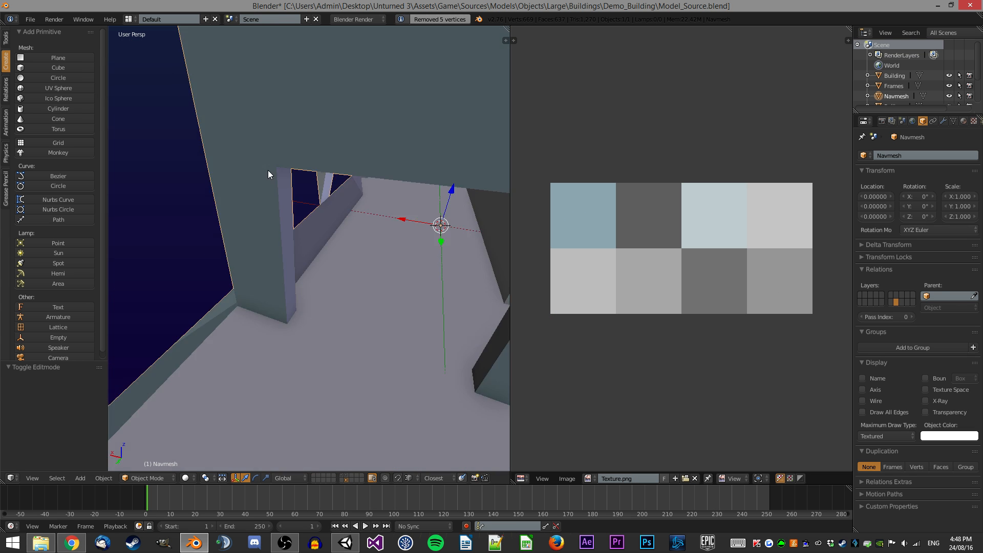
Switch to the original building's layer and orbit around the building to inspect it.
{"action": "middle_click_drag", "start_coordinate": [357, 211], "coordinate": [299, 286]}
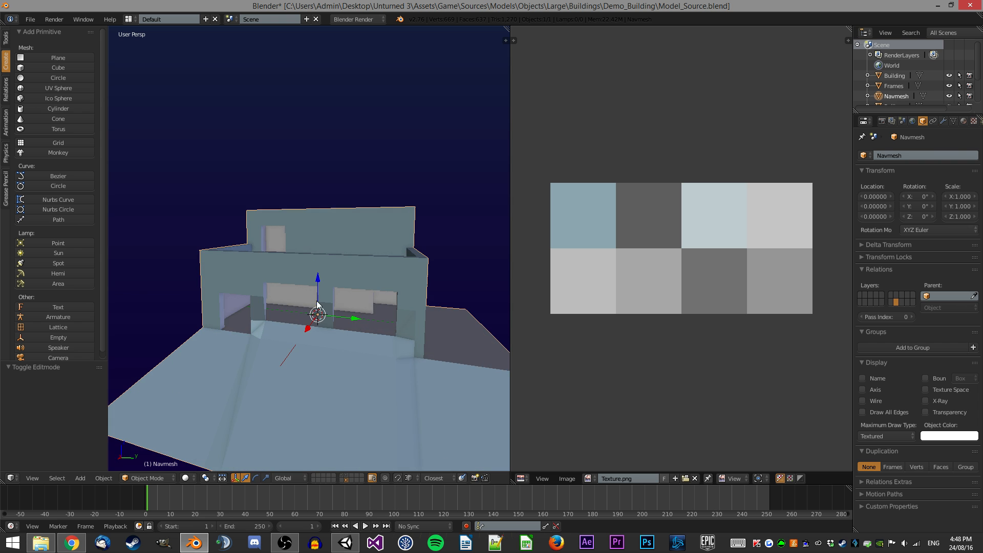
{"action": "middle_click_drag", "start_coordinate": [360, 365], "coordinate": [336, 303]}
{"action": "key", "text": "6"}
{"action": "left_click", "coordinate": [348, 480]}
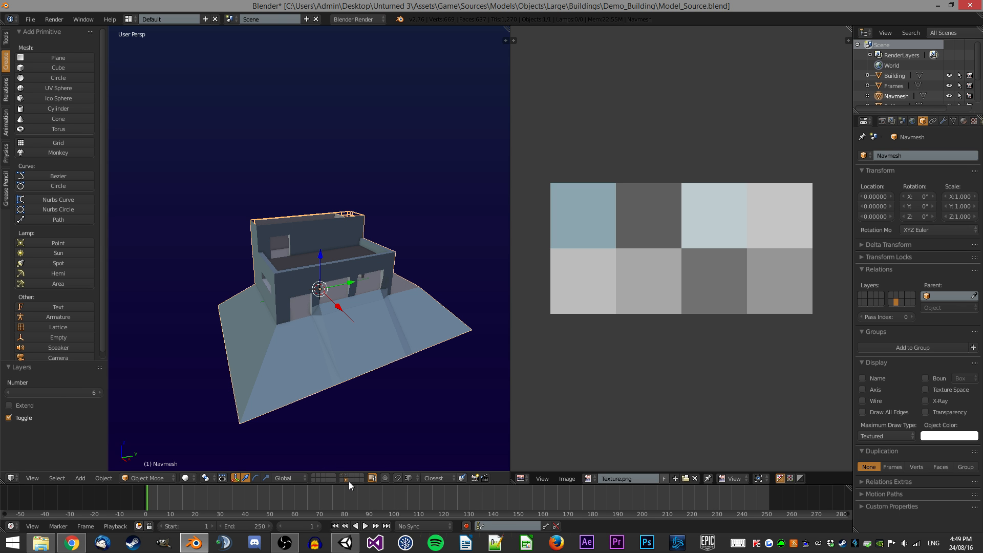
{"action": "left_click", "coordinate": [343, 475]}
{"action": "scroll", "coordinate": [366, 293], "scroll_direction": "up", "scroll_amount": 1}
{"action": "middle_click_drag", "start_coordinate": [354, 283], "coordinate": [346, 271]}
{"action": "scroll", "coordinate": [346, 271], "scroll_direction": "up", "scroll_amount": 1}
{"action": "right_click", "coordinate": [316, 223]}
{"action": "scroll", "coordinate": [317, 224], "scroll_direction": "up", "scroll_amount": 2}
{"action": "middle_click_drag", "start_coordinate": [317, 223], "coordinate": [343, 214]}
{"action": "scroll", "coordinate": [343, 214], "scroll_direction": "down", "scroll_amount": 2}
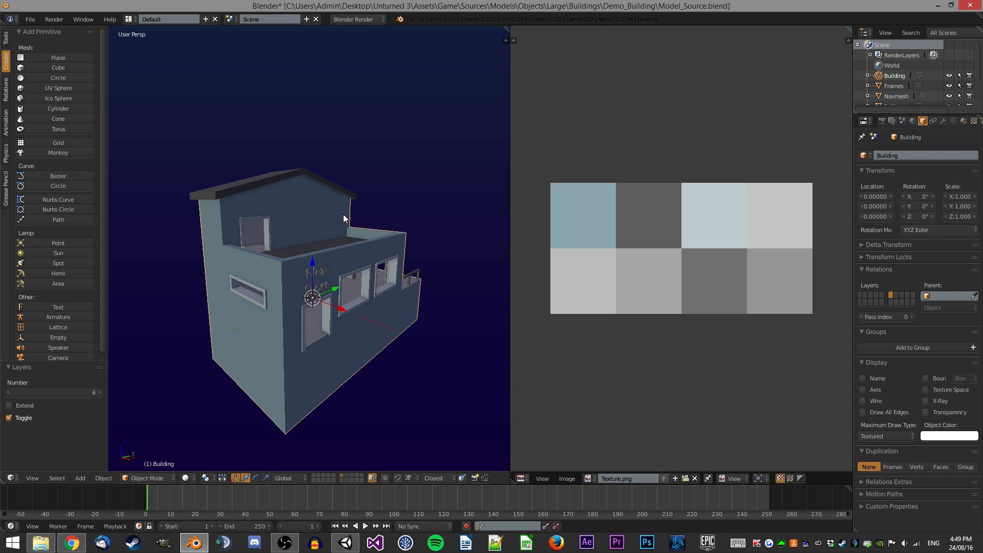
{"action": "middle_click_drag", "start_coordinate": [338, 218], "coordinate": [291, 232]}
{"action": "scroll", "coordinate": [290, 232], "scroll_direction": "up", "scroll_amount": 1}
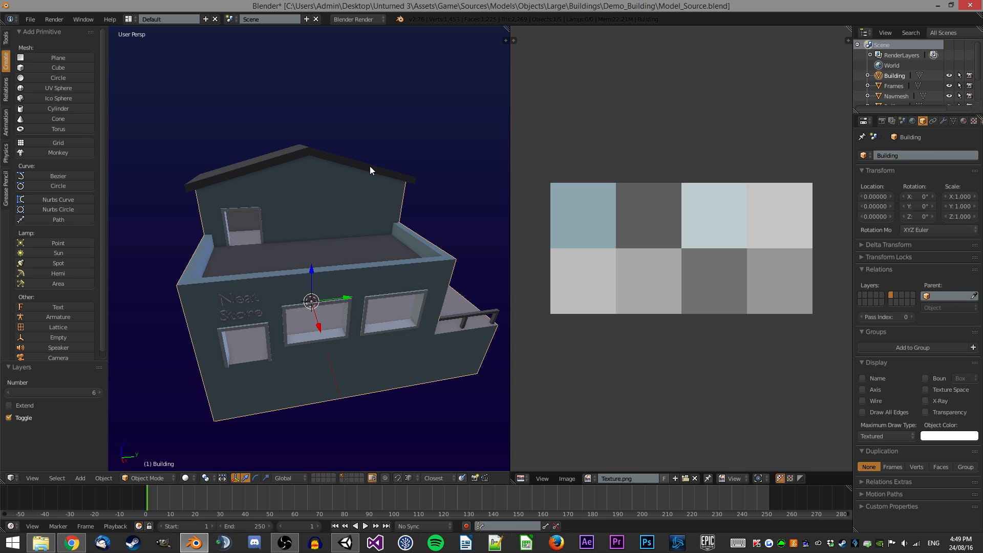
{"action": "middle_click_drag", "start_coordinate": [370, 166], "coordinate": [415, 151]}
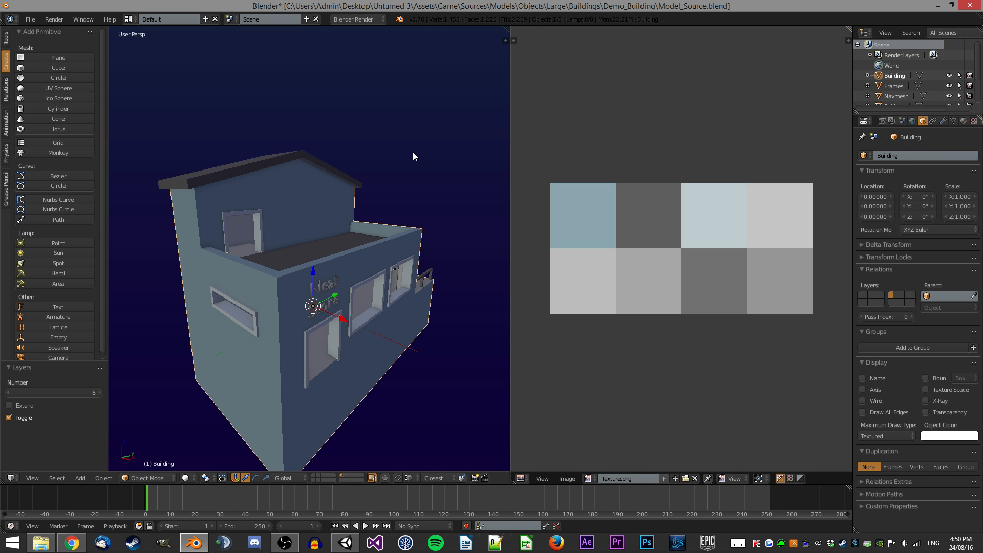
{"action": "middle_click_drag", "start_coordinate": [353, 193], "coordinate": [328, 200]}
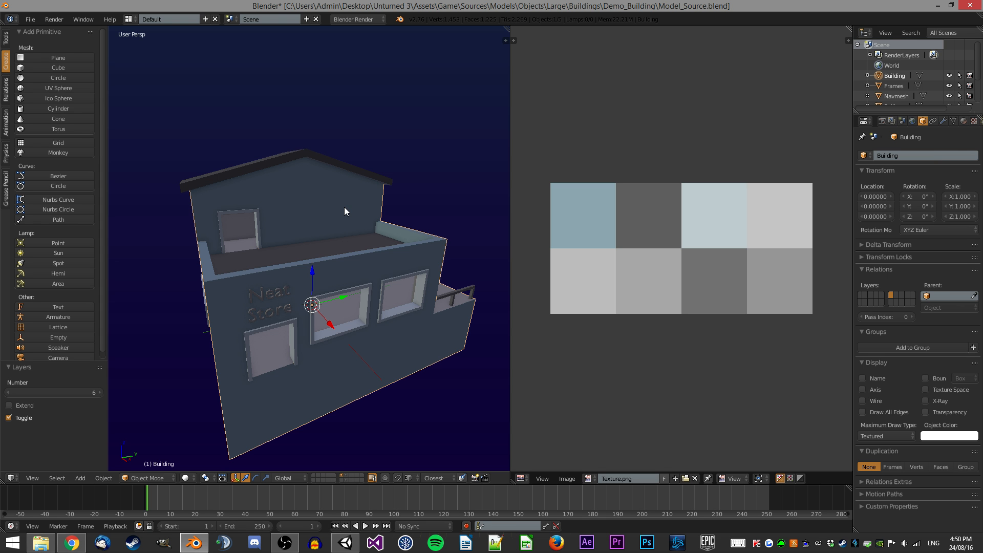
{"action": "middle_click_drag", "start_coordinate": [345, 198], "coordinate": [293, 266]}
{"action": "middle_click_drag", "start_coordinate": [360, 167], "coordinate": [289, 174]}
{"action": "mouse_move", "coordinate": [349, 238]}
{"action": "middle_mouse_down"}
{"action": "mouse_move", "coordinate": [364, 266]}
{"action": "mouse_move", "coordinate": [343, 254]}
{"action": "middle_mouse_up"}
{"action": "mouse_move", "coordinate": [404, 253]}
{"action": "middle_mouse_down"}
{"action": "mouse_move", "coordinate": [365, 247]}
{"action": "mouse_move", "coordinate": [397, 274]}
{"action": "mouse_move", "coordinate": [411, 268]}
{"action": "mouse_move", "coordinate": [393, 257]}
{"action": "middle_mouse_up"}
Select all objects on the layer and duplicate them in place.
{"action": "key", "text": "a"}
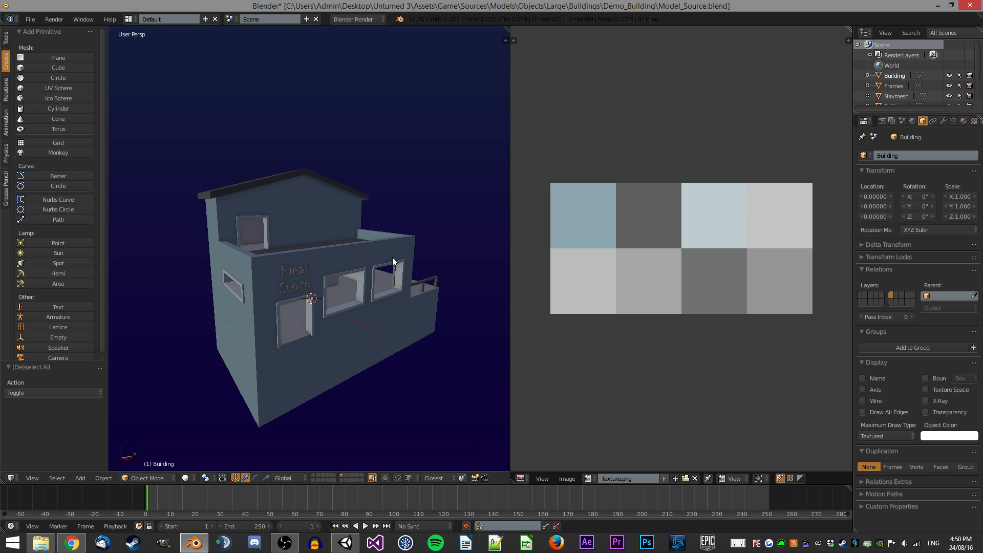
{"action": "key", "text": "a"}
{"action": "key", "text": "shift+d"}
{"action": "right_click", "coordinate": [468, 122]}
{"action": "key", "text": "x"}
{"action": "left_click", "coordinate": [468, 121]}
Select the duplicated Neat Store text object and convert it to a mesh.
{"action": "middle_click_drag", "start_coordinate": [379, 197], "coordinate": [312, 246]}
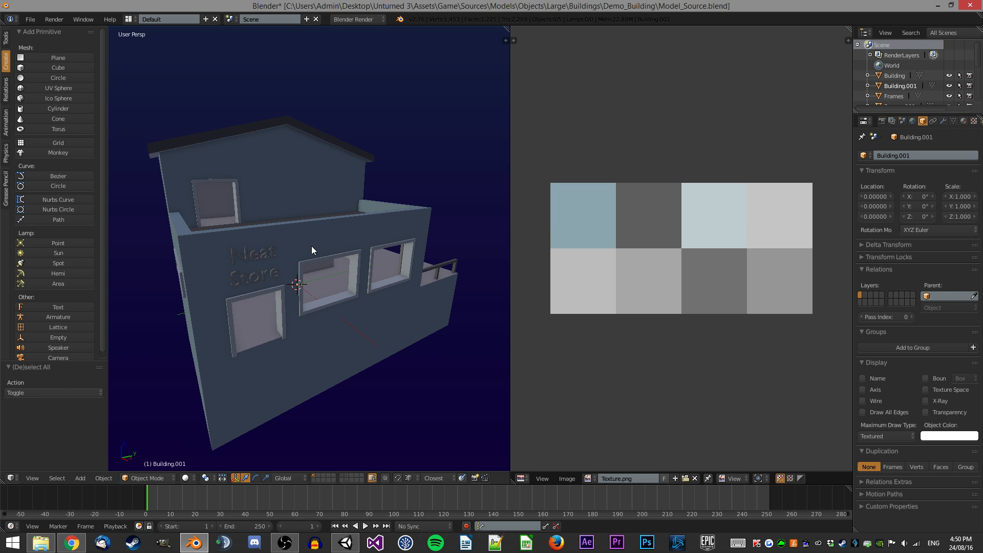
{"action": "right_click", "coordinate": [278, 274]}
{"action": "scroll", "coordinate": [337, 236], "scroll_direction": "up", "scroll_amount": 1}
{"action": "key", "text": "alt+c"}
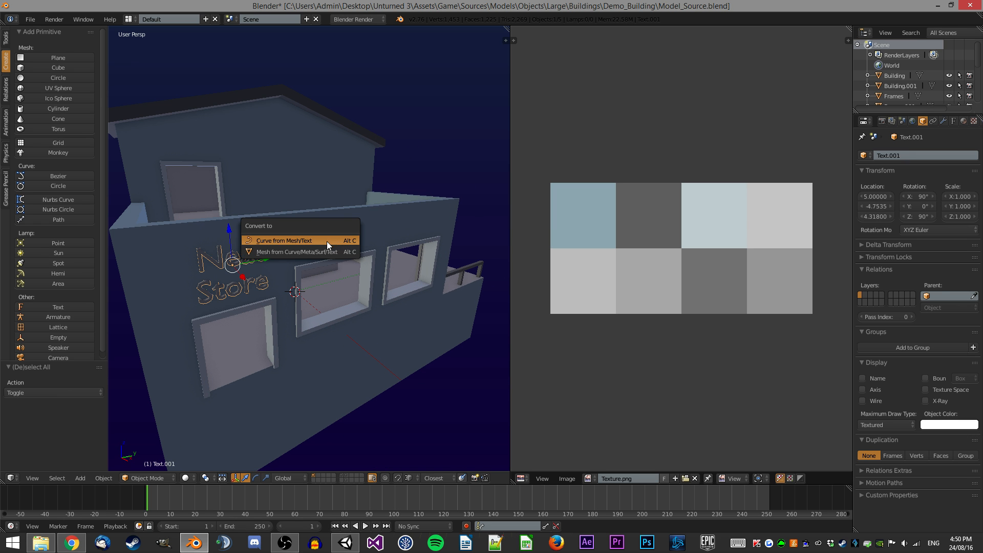
{"action": "left_click", "coordinate": [330, 241]}
Unwrap the text mesh, then scale and move its UVs onto the light blue texture square.
{"action": "middle_click_drag", "start_coordinate": [373, 251], "coordinate": [303, 232]}
{"action": "key", "text": "Tab"}
{"action": "key", "text": "a"}
{"action": "key", "text": "u"}
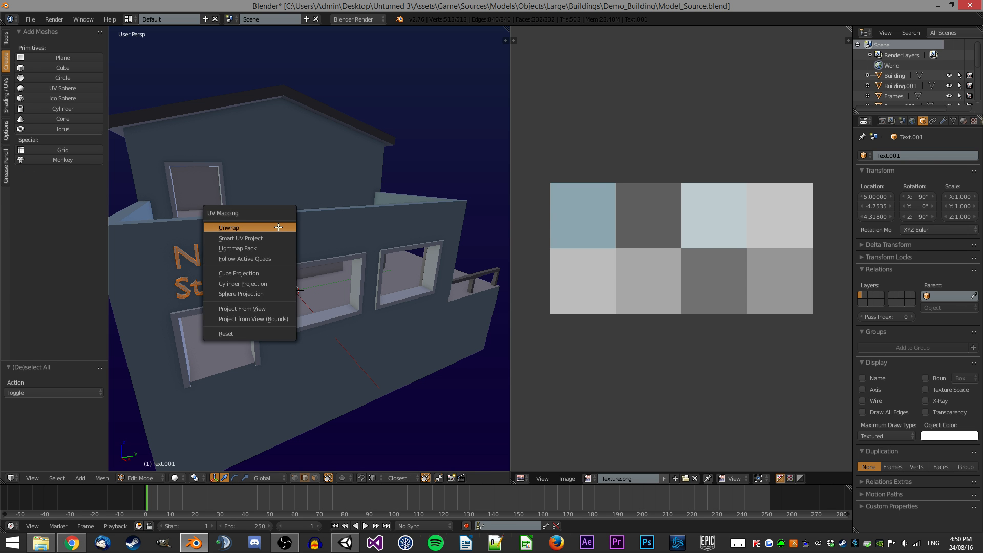
{"action": "left_click", "coordinate": [278, 227]}
{"action": "key", "text": "s"}
{"action": "left_click", "coordinate": [695, 253]}
{"action": "key", "text": "g"}
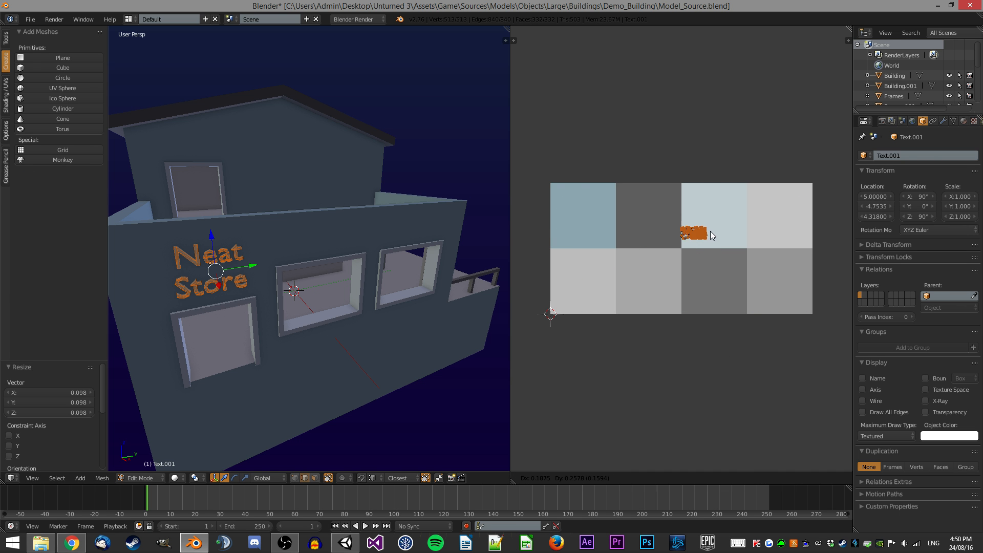
{"action": "left_click", "coordinate": [740, 217]}
Apply Limited Dissolve to all of the text mesh's geometry.
{"action": "key", "text": "Tab"}
{"action": "middle_click_drag", "start_coordinate": [276, 220], "coordinate": [321, 217]}
{"action": "key", "text": "a"}
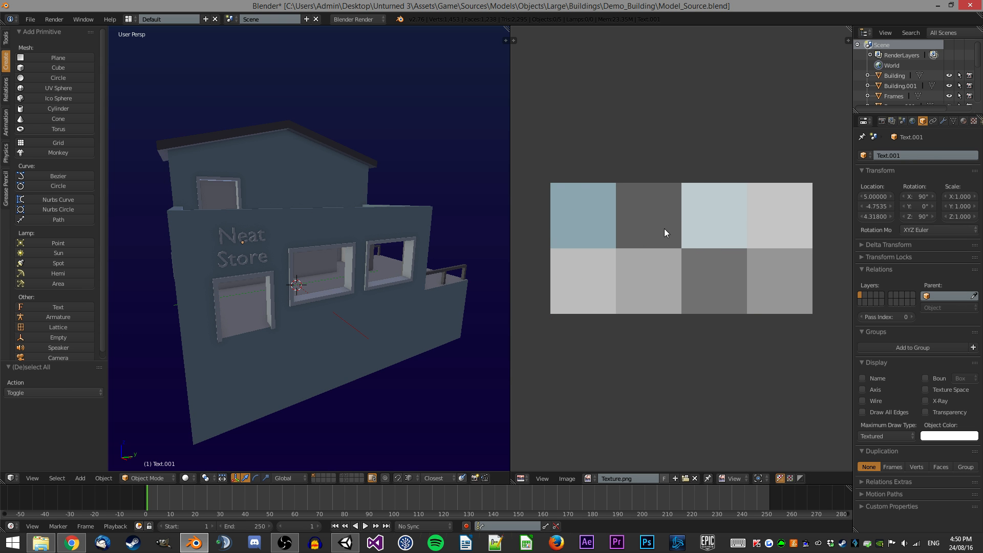
{"action": "middle_click_drag", "start_coordinate": [232, 198], "coordinate": [281, 185]}
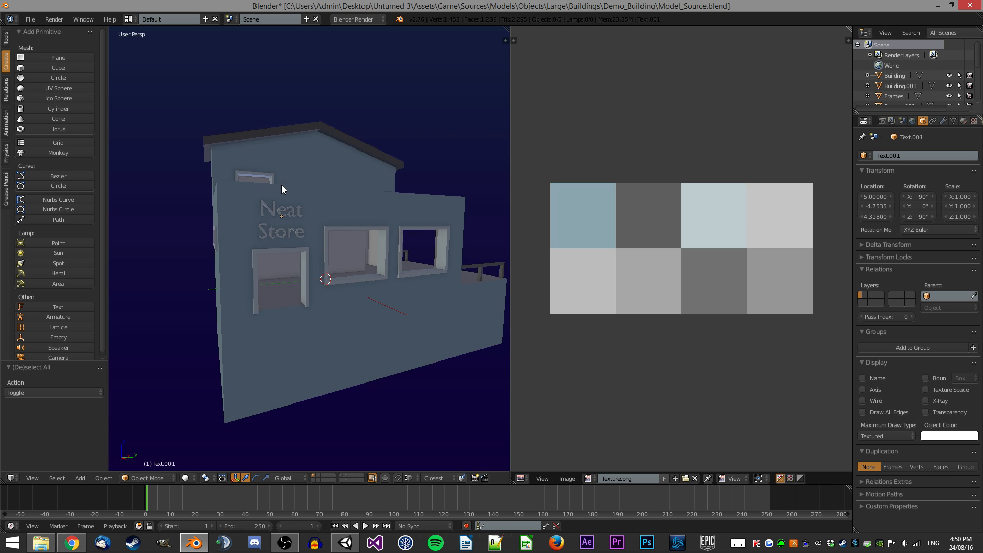
{"action": "scroll", "coordinate": [281, 186], "scroll_direction": "up", "scroll_amount": 3}
{"action": "right_click", "coordinate": [282, 196]}
{"action": "key", "text": "Tab"}
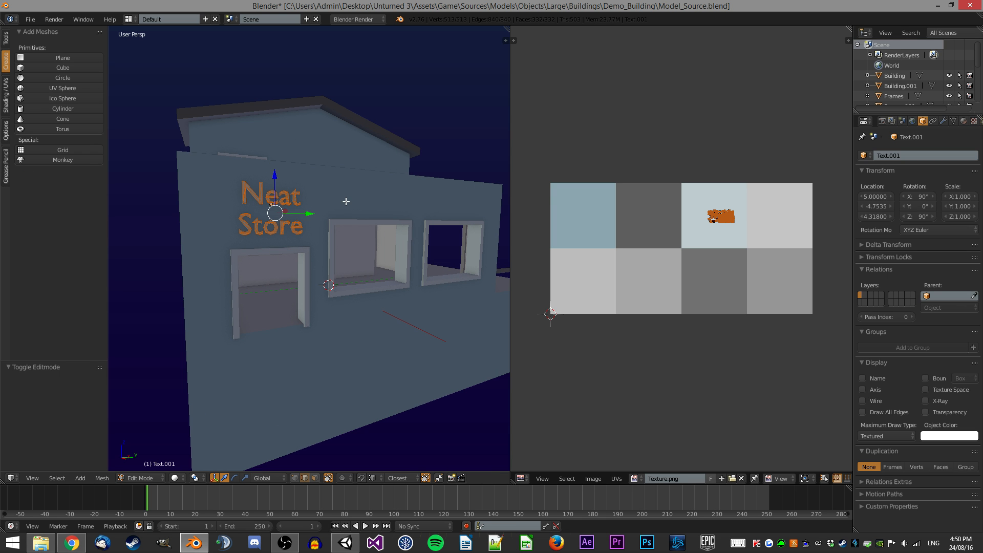
{"action": "key", "text": "x"}
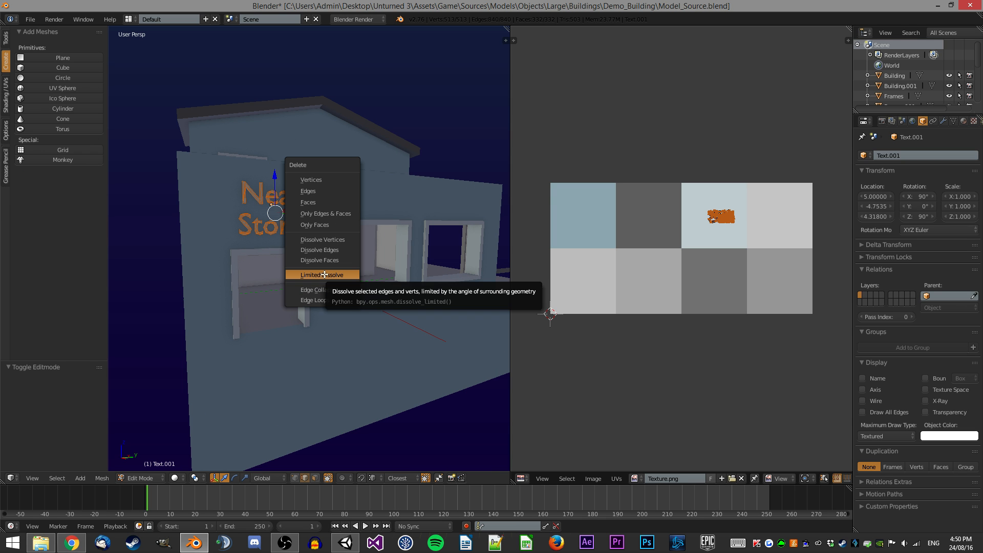
{"action": "left_click", "coordinate": [324, 275]}
Triangulate the text mesh's faces.
{"action": "middle_click_drag", "start_coordinate": [352, 154], "coordinate": [220, 178]}
{"action": "scroll", "coordinate": [346, 156], "scroll_direction": "up", "scroll_amount": 2}
{"action": "key", "text": "ctrl+t"}
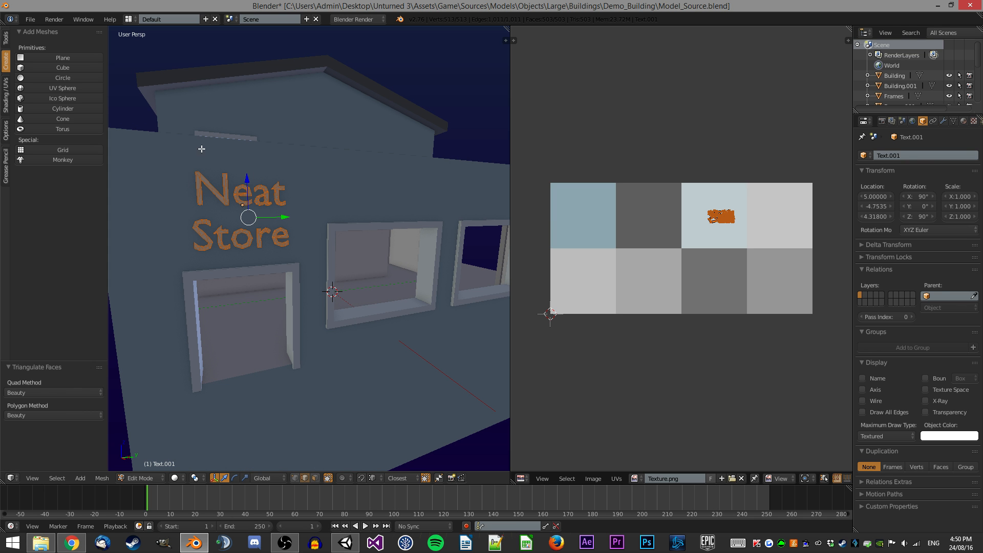
{"action": "middle_click_drag", "start_coordinate": [276, 145], "coordinate": [275, 209]}
{"action": "scroll", "coordinate": [294, 150], "scroll_direction": "up", "scroll_amount": 3}
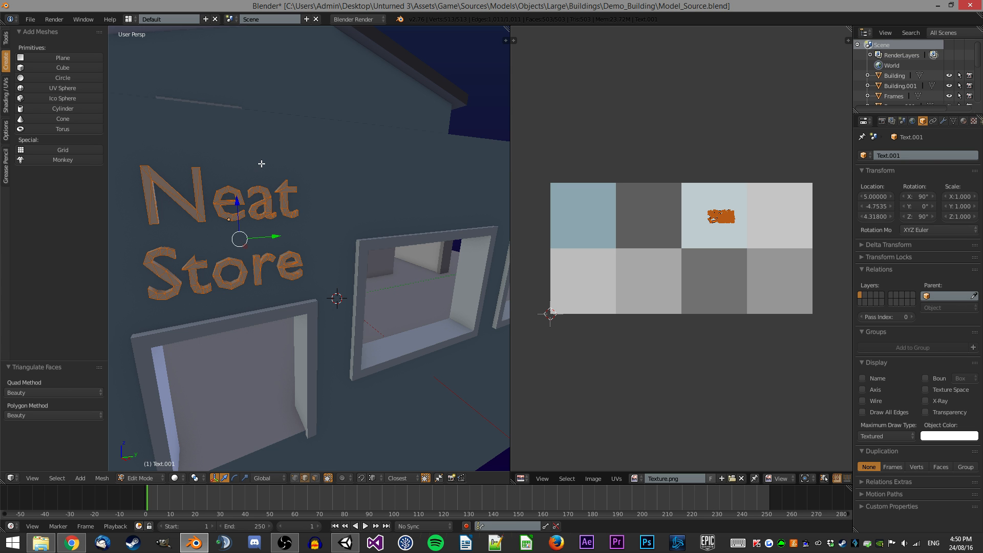
Select the Frames.001 object and apply Limited Dissolve to all of its geometry.
{"action": "scroll", "coordinate": [259, 164], "scroll_direction": "down", "scroll_amount": 4}
{"action": "middle_click_drag", "start_coordinate": [259, 164], "coordinate": [341, 186]}
{"action": "key", "text": "Tab"}
{"action": "right_click", "coordinate": [394, 306]}
{"action": "key", "text": "Tab"}
{"action": "middle_click_drag", "start_coordinate": [407, 281], "coordinate": [367, 207]}
{"action": "key", "text": "a"}
{"action": "key", "text": "a"}
{"action": "key", "text": "x"}
{"action": "left_click", "coordinate": [409, 229]}
Triangulate all faces of the frames mesh.
{"action": "key", "text": "ctrl+t"}
{"action": "scroll", "coordinate": [364, 205], "scroll_direction": "up", "scroll_amount": 2}
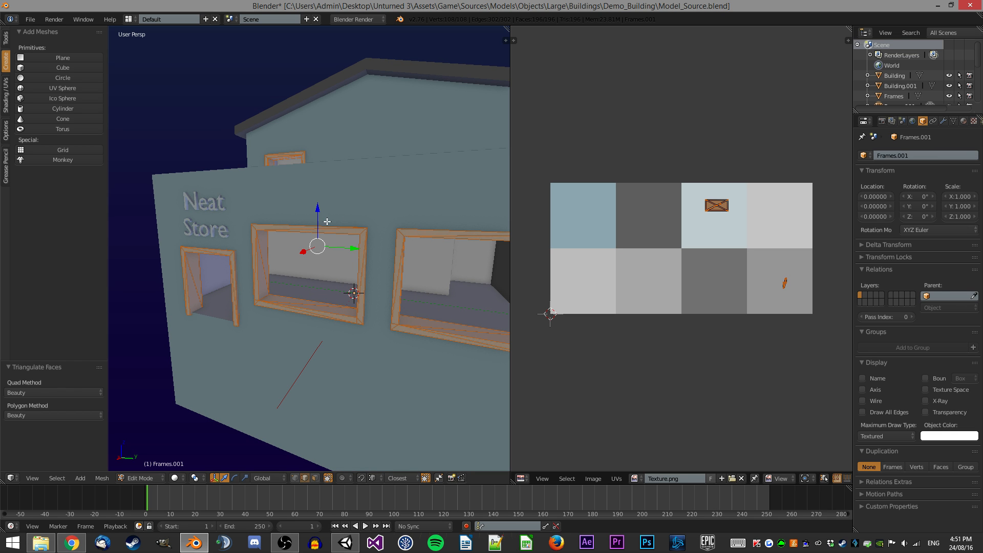
{"action": "key", "text": "ctrl+z"}
{"action": "scroll", "coordinate": [327, 169], "scroll_direction": "up", "scroll_amount": 5}
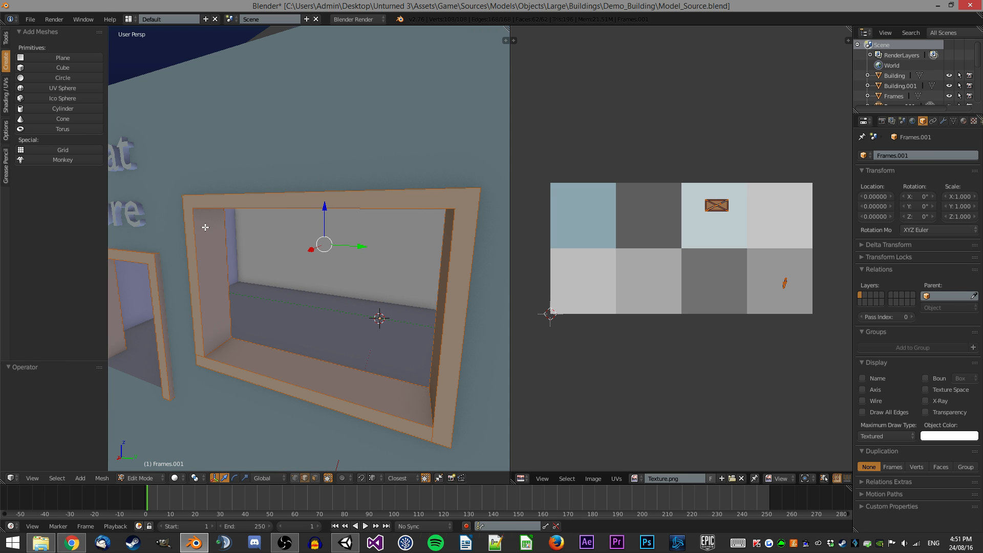
{"action": "key", "text": "ctrl+t"}
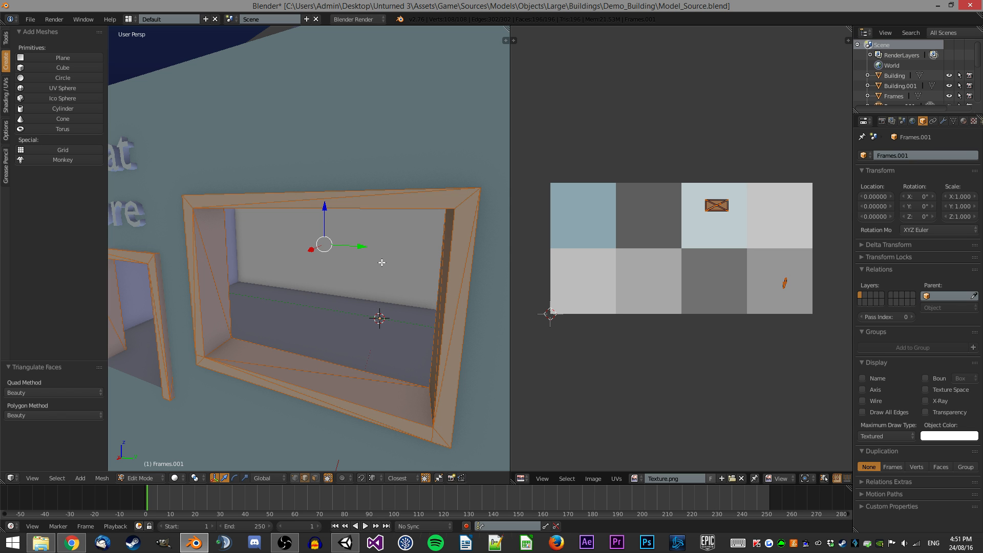
Select the Building.001 copy and apply Limited Dissolve to all of its geometry.
{"action": "middle_click_drag", "start_coordinate": [372, 251], "coordinate": [210, 196]}
{"action": "middle_click_drag", "start_coordinate": [329, 178], "coordinate": [292, 191]}
{"action": "scroll", "coordinate": [288, 190], "scroll_direction": "up", "scroll_amount": 5}
{"action": "middle_click_drag", "start_coordinate": [280, 231], "coordinate": [314, 273]}
{"action": "key", "text": "Tab"}
{"action": "scroll", "coordinate": [361, 185], "scroll_direction": "down", "scroll_amount": 3}
{"action": "right_click", "coordinate": [266, 205]}
{"action": "scroll", "coordinate": [259, 217], "scroll_direction": "up", "scroll_amount": 3}
{"action": "middle_click_drag", "start_coordinate": [333, 214], "coordinate": [394, 253]}
{"action": "scroll", "coordinate": [272, 229], "scroll_direction": "down", "scroll_amount": 3}
{"action": "middle_click_drag", "start_coordinate": [314, 230], "coordinate": [335, 209]}
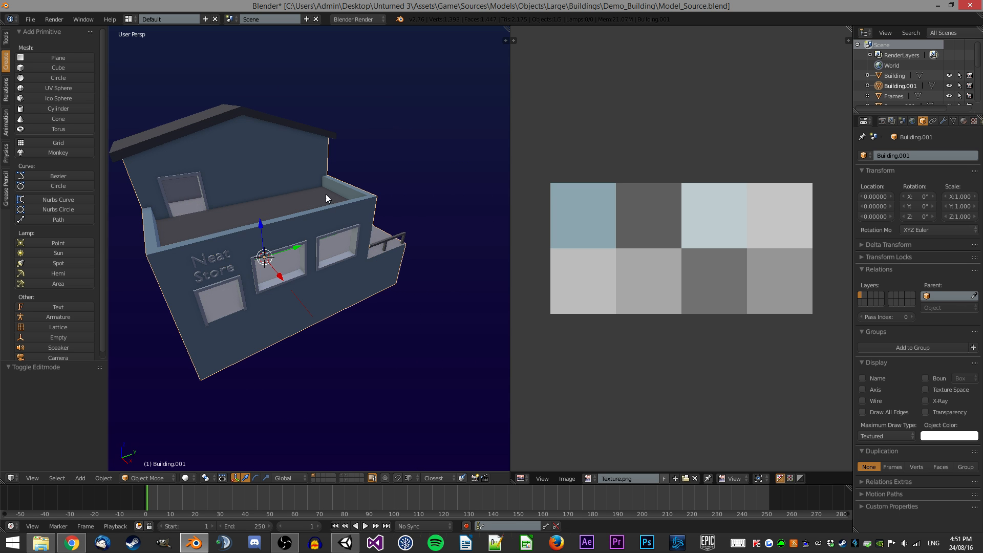
{"action": "key", "text": "Tab"}
{"action": "middle_click_drag", "start_coordinate": [280, 134], "coordinate": [280, 281]}
{"action": "scroll", "coordinate": [280, 281], "scroll_direction": "up", "scroll_amount": 2}
{"action": "scroll", "coordinate": [269, 231], "scroll_direction": "up", "scroll_amount": 3}
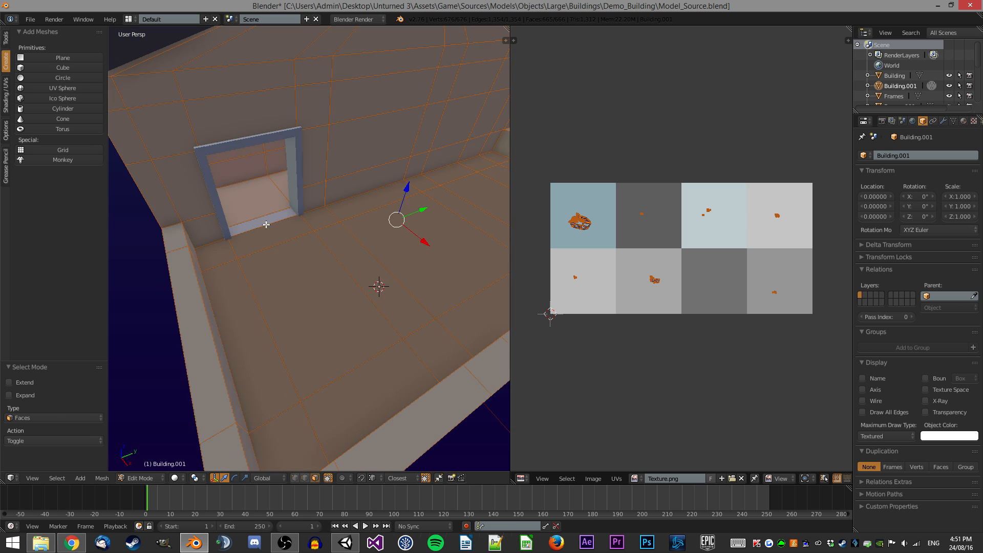
{"action": "key", "text": "x"}
{"action": "left_click", "coordinate": [320, 212]}
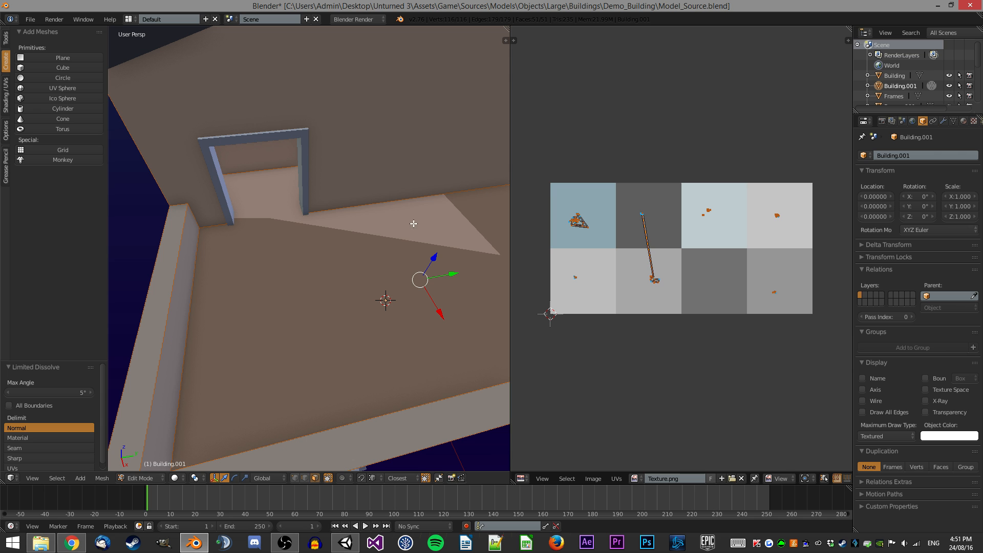
{"action": "key", "text": "ctrl+z"}
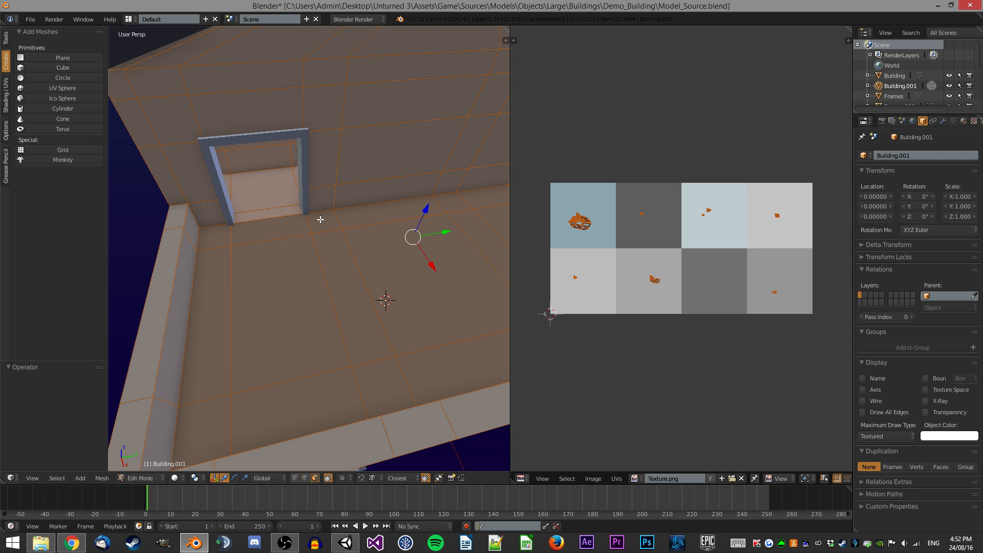
{"action": "key", "text": "x"}
{"action": "left_click", "coordinate": [353, 213]}
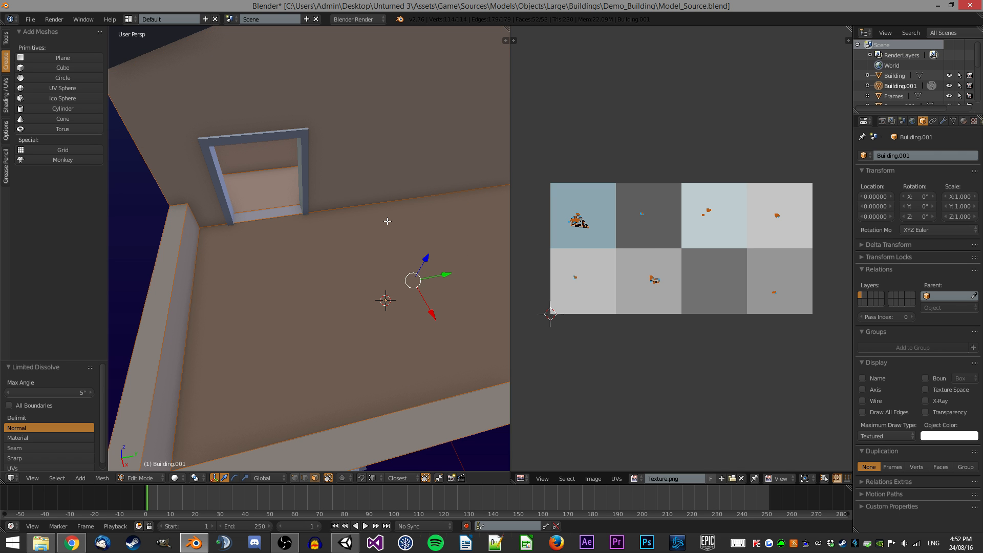
Triangulate all faces of the Building.001 mesh.
{"action": "scroll", "coordinate": [388, 221], "scroll_direction": "down", "scroll_amount": 5}
{"action": "middle_click_drag", "start_coordinate": [387, 221], "coordinate": [297, 160]}
{"action": "scroll", "coordinate": [353, 225], "scroll_direction": "down", "scroll_amount": 2}
{"action": "scroll", "coordinate": [346, 158], "scroll_direction": "up", "scroll_amount": 4}
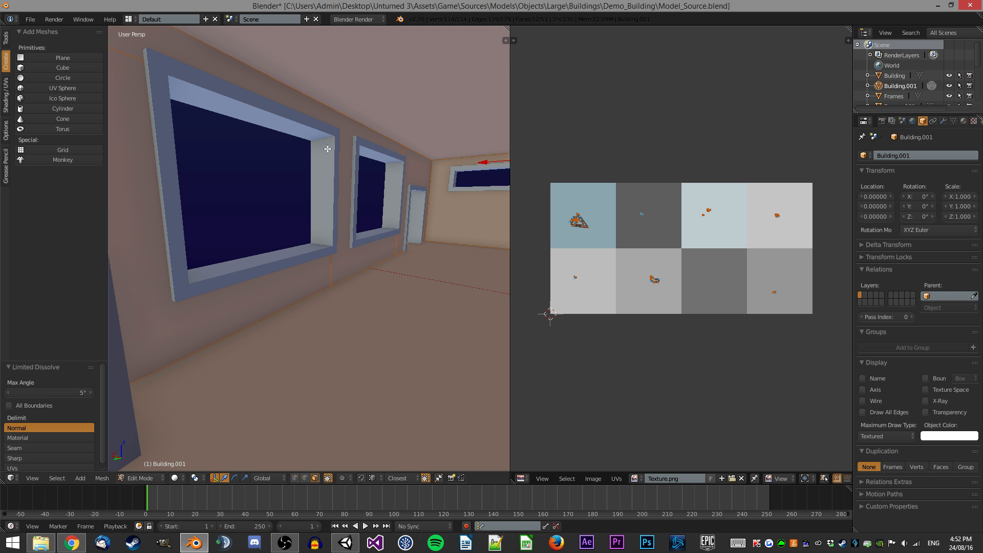
{"action": "scroll", "coordinate": [261, 154], "scroll_direction": "down", "scroll_amount": 10}
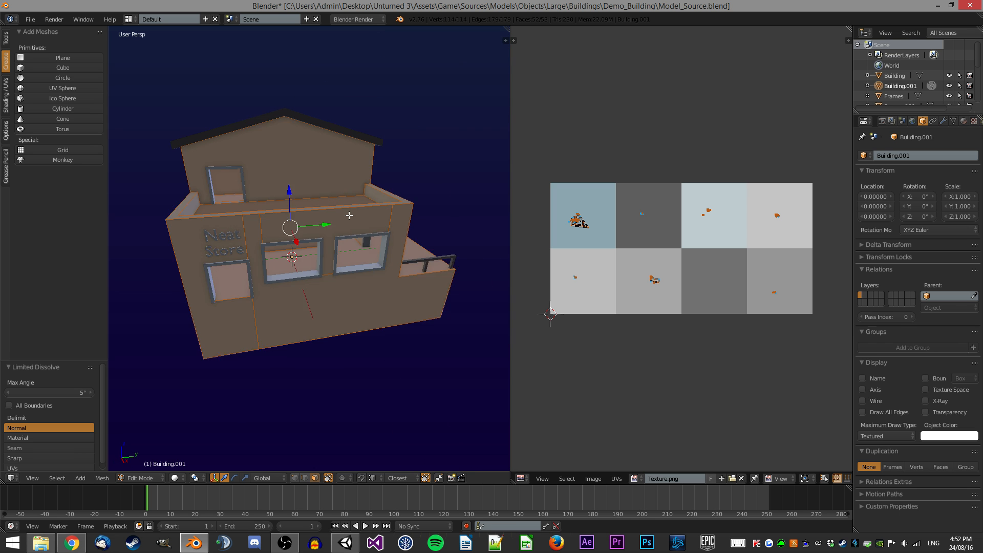
{"action": "middle_click_drag", "start_coordinate": [297, 201], "coordinate": [290, 203]}
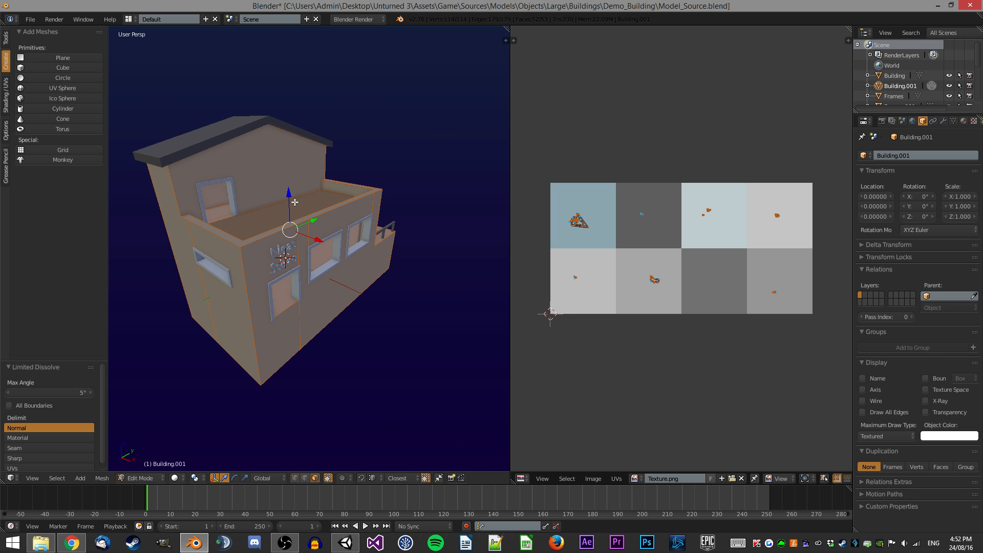
{"action": "key", "text": "ctrl+t"}
{"action": "middle_click_drag", "start_coordinate": [295, 202], "coordinate": [392, 175]}
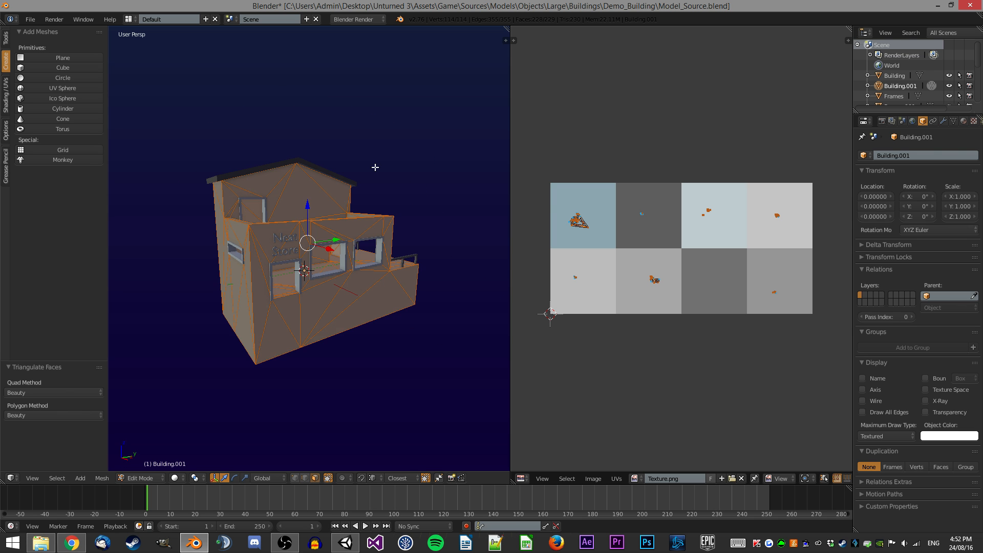
{"action": "scroll", "coordinate": [386, 188], "scroll_direction": "up", "scroll_amount": 6}
{"action": "scroll", "coordinate": [298, 181], "scroll_direction": "down", "scroll_amount": 5}
{"action": "scroll", "coordinate": [289, 209], "scroll_direction": "up", "scroll_amount": 4}
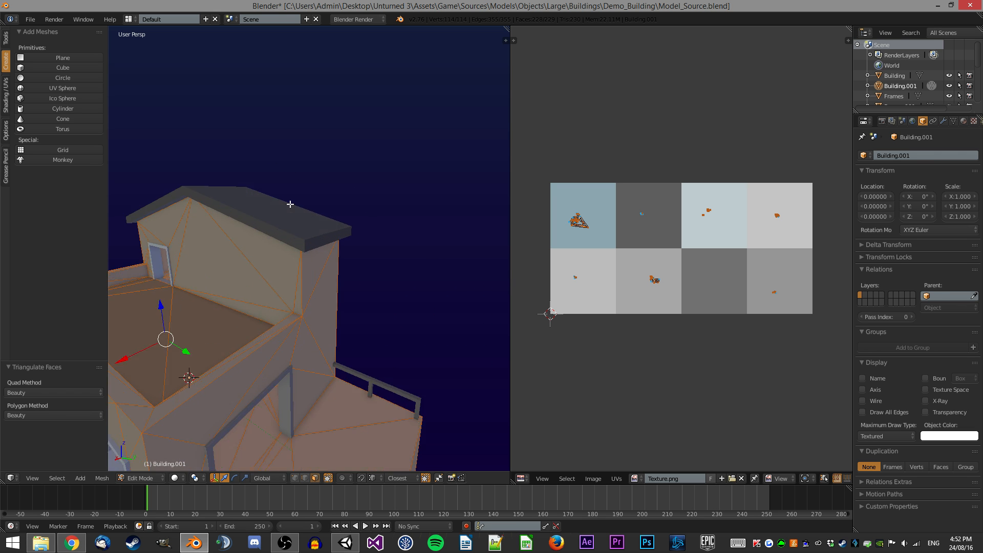
{"action": "scroll", "coordinate": [289, 210], "scroll_direction": "up", "scroll_amount": 4}
{"action": "scroll", "coordinate": [343, 192], "scroll_direction": "down", "scroll_amount": 4}
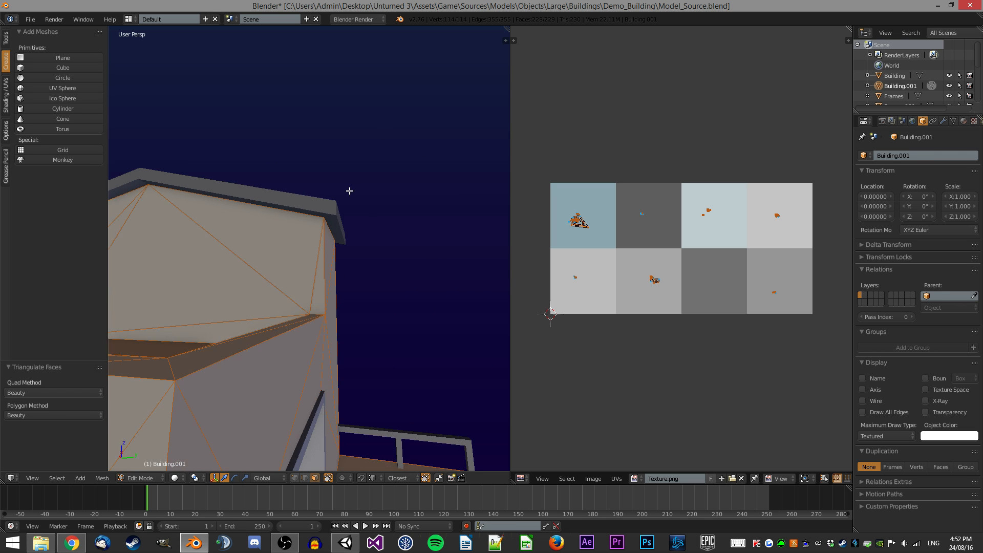
Select the Roof_0.001 mesh and triangulate its faces.
{"action": "key", "text": "Tab"}
{"action": "right_click", "coordinate": [301, 211]}
{"action": "key", "text": "Tab"}
{"action": "key", "text": "ctrl+f"}
{"action": "left_click", "coordinate": [361, 197]}
{"action": "scroll", "coordinate": [322, 152], "scroll_direction": "up", "scroll_amount": 3}
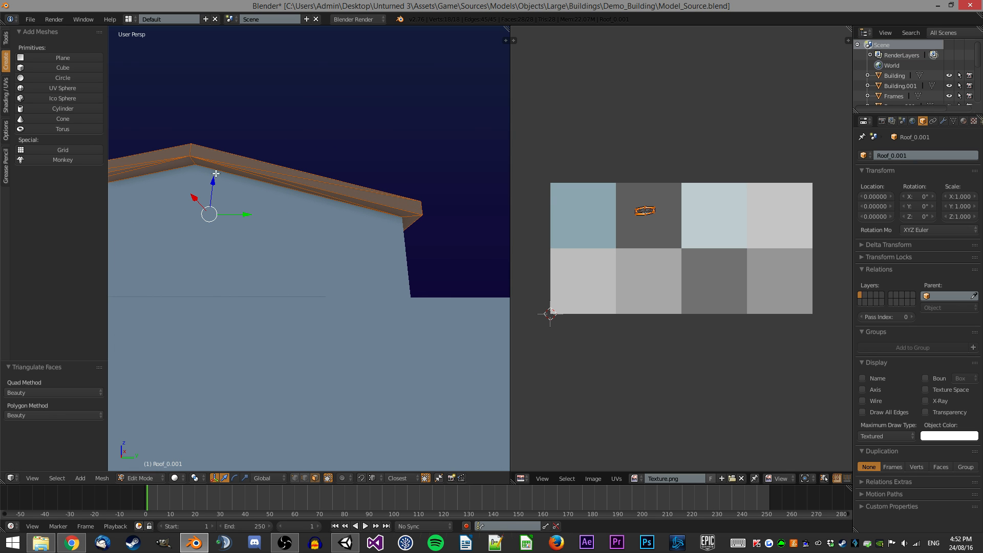
{"action": "key", "text": "Tab"}
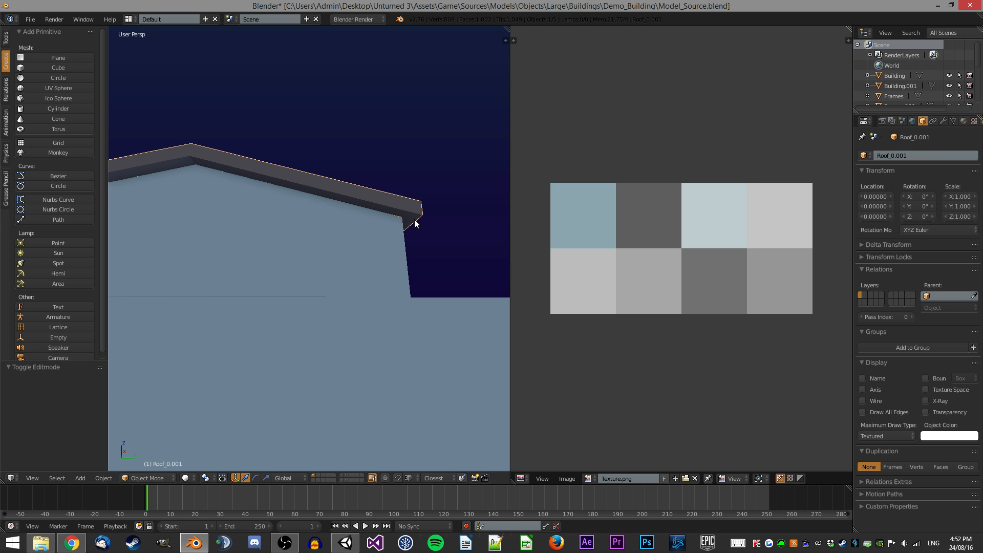
Select the roof piece, apply Limited Dissolve to all its geometry and triangulate it.
{"action": "key", "text": "a"}
{"action": "scroll", "coordinate": [409, 225], "scroll_direction": "down", "scroll_amount": 5}
{"action": "mouse_move", "coordinate": [383, 210]}
{"action": "middle_mouse_down"}
{"action": "mouse_move", "coordinate": [337, 216]}
{"action": "mouse_move", "coordinate": [354, 321]}
{"action": "mouse_move", "coordinate": [376, 241]}
{"action": "mouse_move", "coordinate": [416, 219]}
{"action": "mouse_move", "coordinate": [397, 218]}
{"action": "middle_mouse_up"}
{"action": "right_click", "coordinate": [378, 242]}
{"action": "key", "text": "Tab"}
{"action": "key", "text": "x"}
{"action": "left_click", "coordinate": [397, 218]}
{"action": "key", "text": "ctrl+t"}
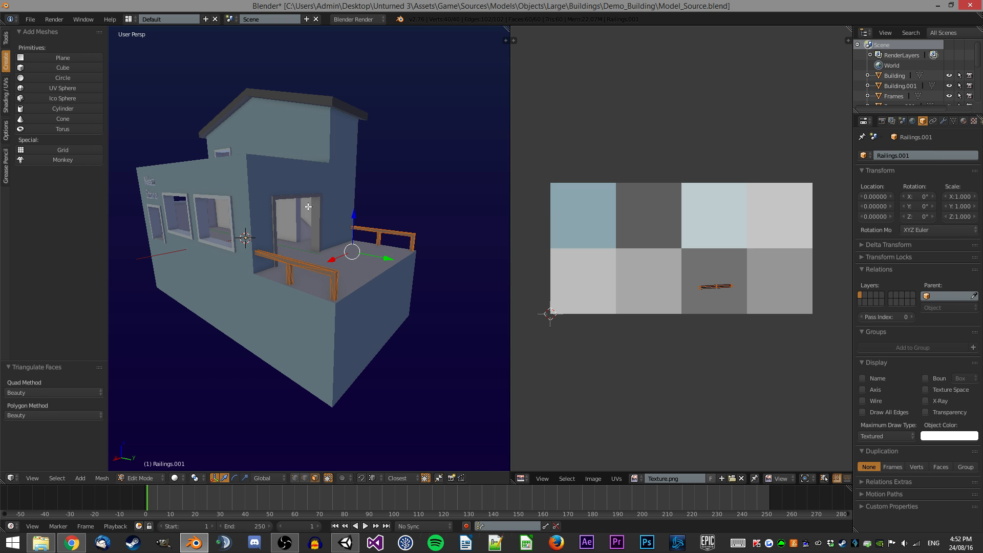
{"action": "key", "text": "Tab"}
Duplicate the simplified building in place and move the copy to layer 2.
{"action": "middle_click_drag", "start_coordinate": [308, 206], "coordinate": [222, 228]}
{"action": "right_click", "coordinate": [195, 315]}
{"action": "scroll", "coordinate": [195, 315], "scroll_direction": "down", "scroll_amount": 3}
{"action": "middle_click_drag", "start_coordinate": [283, 308], "coordinate": [271, 324]}
{"action": "scroll", "coordinate": [331, 353], "scroll_direction": "up", "scroll_amount": 2}
{"action": "key", "text": "shift+d"}
{"action": "right_click", "coordinate": [423, 172]}
{"action": "key", "text": "m"}
{"action": "key", "text": "2"}
{"action": "key", "text": "Return"}
{"action": "key", "text": "2"}
{"action": "key", "text": "a"}
Duplicate the roof piece from layer 7 in place and move the copy to layer 2.
{"action": "middle_click_drag", "start_coordinate": [333, 178], "coordinate": [348, 198]}
{"action": "scroll", "coordinate": [331, 185], "scroll_direction": "up", "scroll_amount": 4}
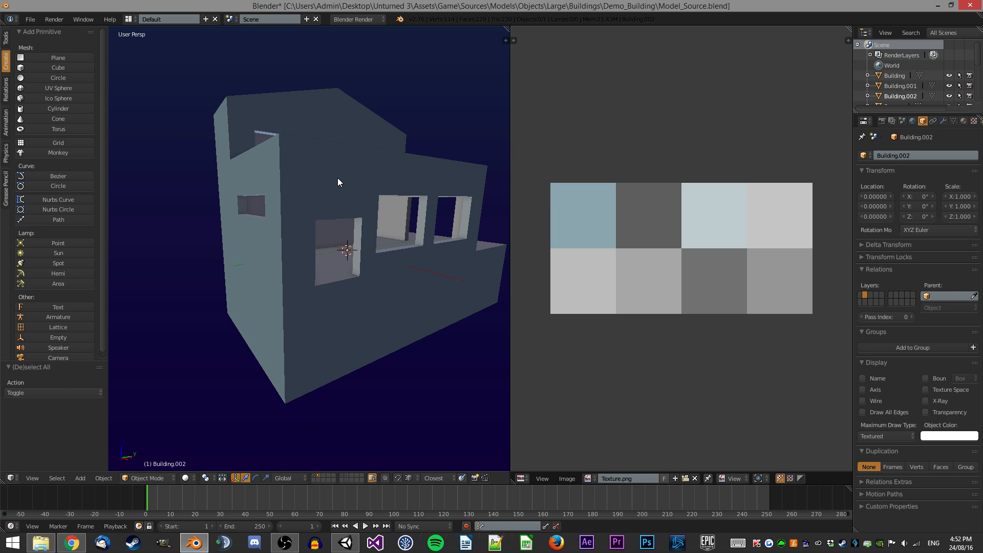
{"action": "right_click", "coordinate": [336, 176]}
{"action": "key", "text": "7"}
{"action": "scroll", "coordinate": [328, 135], "scroll_direction": "down", "scroll_amount": 1}
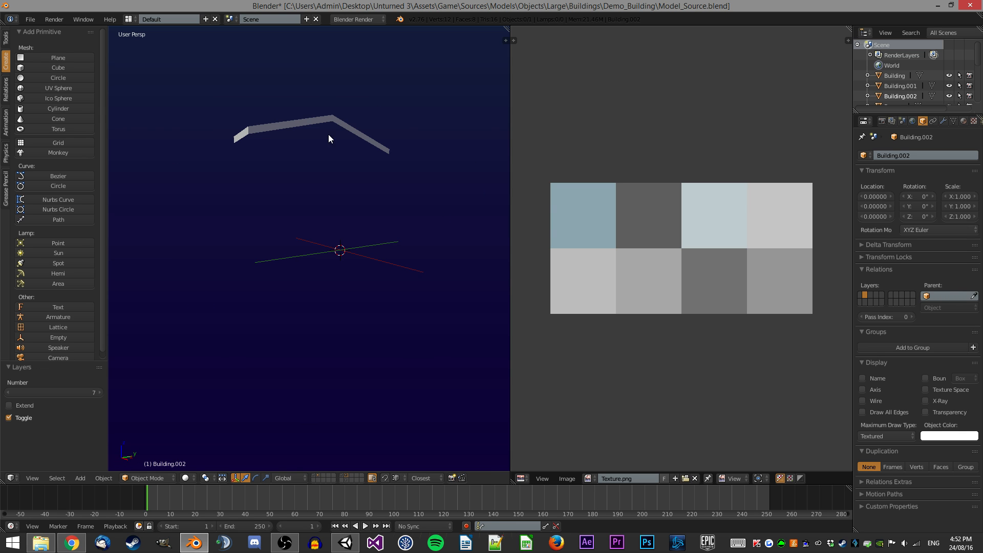
{"action": "right_click", "coordinate": [327, 131]}
{"action": "scroll", "coordinate": [327, 130], "scroll_direction": "down", "scroll_amount": 1}
{"action": "key", "text": "shift+d"}
{"action": "key", "text": "Escape"}
{"action": "key", "text": "m"}
{"action": "key", "text": "2"}
{"action": "key", "text": "Return"}
{"action": "key", "text": "2"}
{"action": "key", "text": "a"}
{"action": "scroll", "coordinate": [331, 159], "scroll_direction": "up", "scroll_amount": 1}
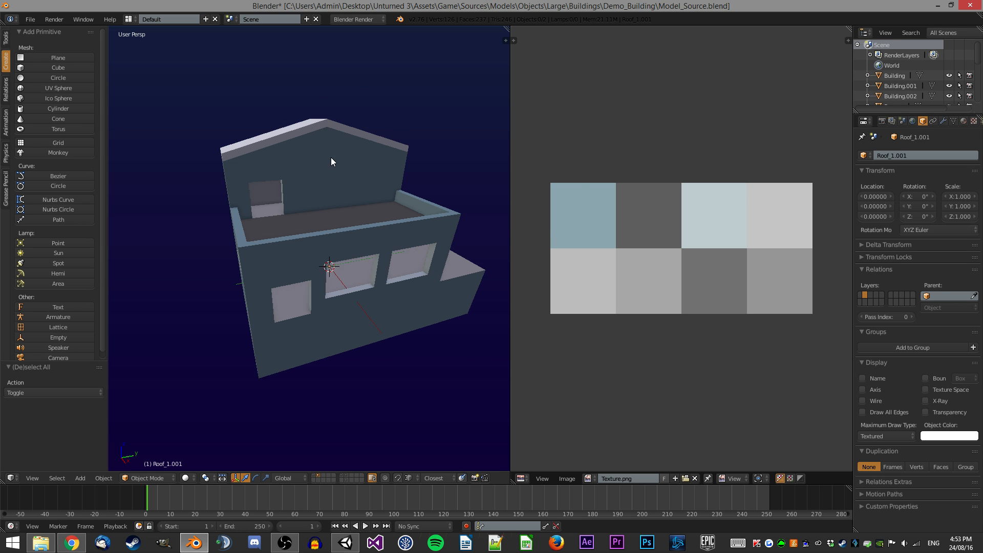
Select the Roof_1 object on layer 7 and triangulate its faces.
{"action": "middle_click_drag", "start_coordinate": [330, 158], "coordinate": [354, 173]}
{"action": "right_click", "coordinate": [314, 129]}
{"action": "right_click", "coordinate": [361, 145]}
{"action": "key", "text": "7"}
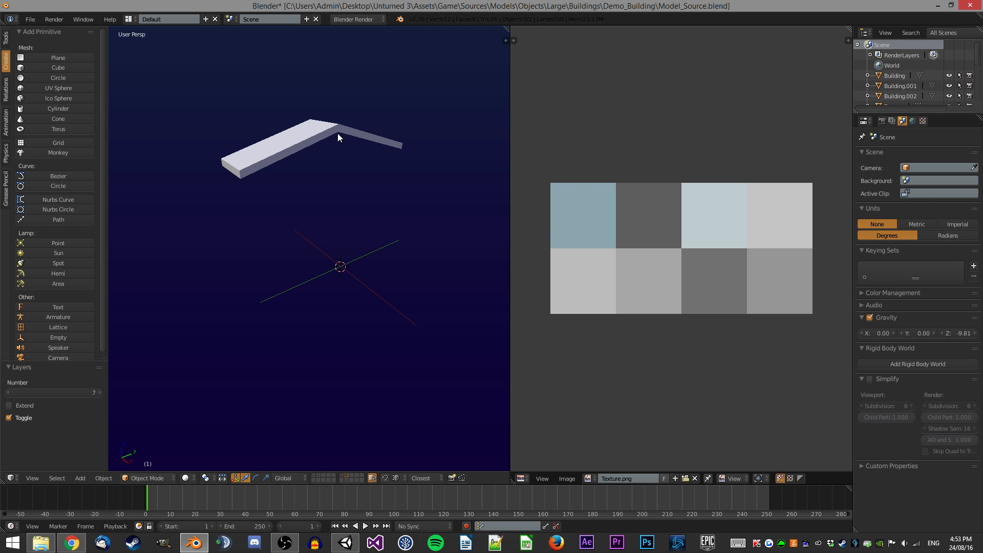
{"action": "right_click", "coordinate": [340, 137]}
{"action": "key", "text": "Tab"}
{"action": "key", "text": "ctrl+t"}
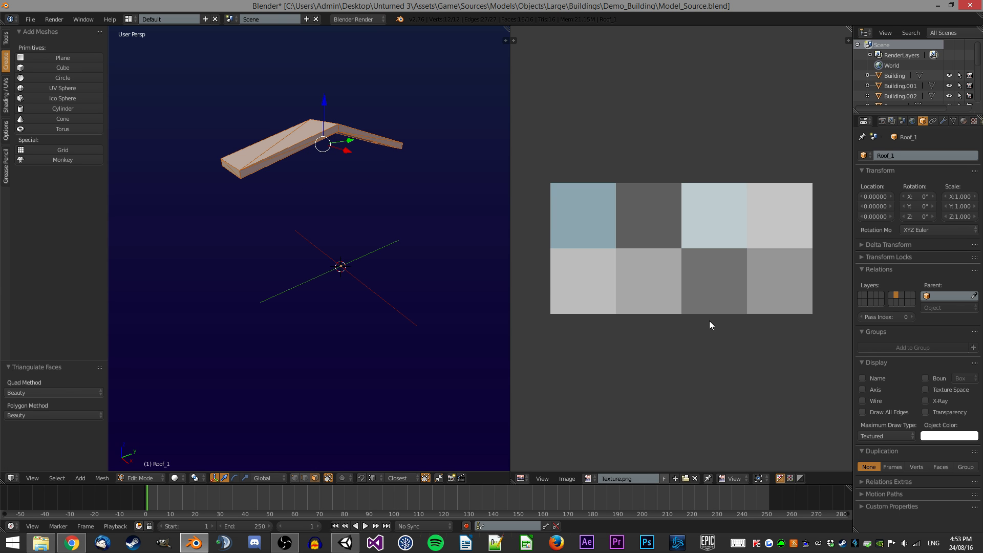
Unwrap Roof_1, then scale and move its UVs onto the dark grey texture square.
{"action": "key", "text": "u"}
{"action": "left_click", "coordinate": [307, 238]}
{"action": "key", "text": "s"}
{"action": "left_click", "coordinate": [696, 275]}
{"action": "key", "text": "g"}
{"action": "left_click", "coordinate": [661, 223]}
{"action": "key", "text": "Tab"}
Duplicate the textured Roof_1 in place and move that copy to layer 2.
{"action": "middle_click_drag", "start_coordinate": [340, 198], "coordinate": [374, 211]}
{"action": "scroll", "coordinate": [374, 210], "scroll_direction": "down", "scroll_amount": 3}
{"action": "key", "text": "shift+d"}
{"action": "key", "text": "z"}
{"action": "right_click", "coordinate": [423, 137]}
{"action": "key", "text": "m"}
{"action": "key", "text": "2"}
{"action": "key", "text": "Return"}
{"action": "key", "text": "2"}
{"action": "key", "text": "a"}
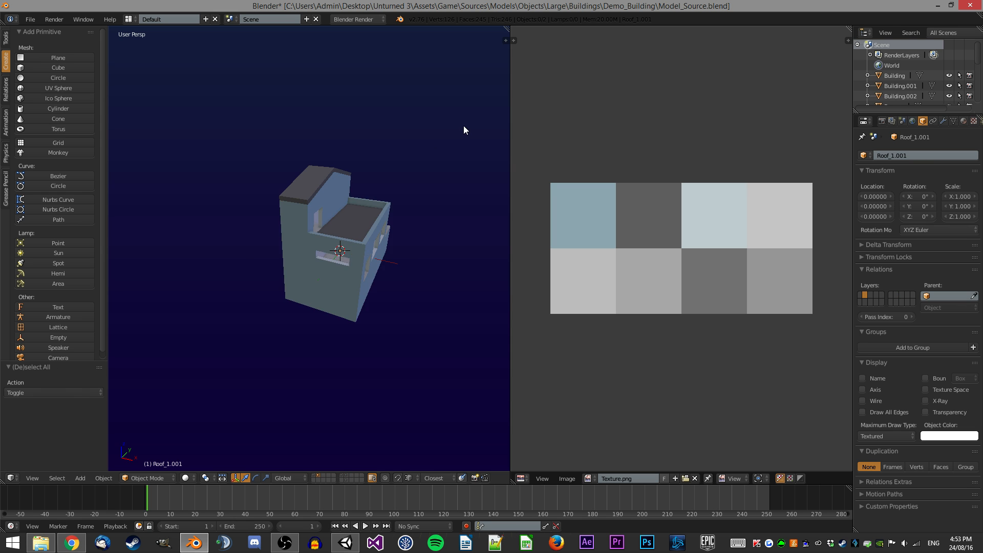
Select the roof copies on layer 2 together with Building.002 and join them into one object.
{"action": "middle_click_drag", "start_coordinate": [455, 130], "coordinate": [382, 124]}
{"action": "scroll", "coordinate": [382, 124], "scroll_direction": "up", "scroll_amount": 2}
{"action": "right_click", "coordinate": [321, 150]}
{"action": "middle_click_drag", "start_coordinate": [322, 151], "coordinate": [268, 186]}
{"action": "scroll", "coordinate": [299, 176], "scroll_direction": "up", "scroll_amount": 3}
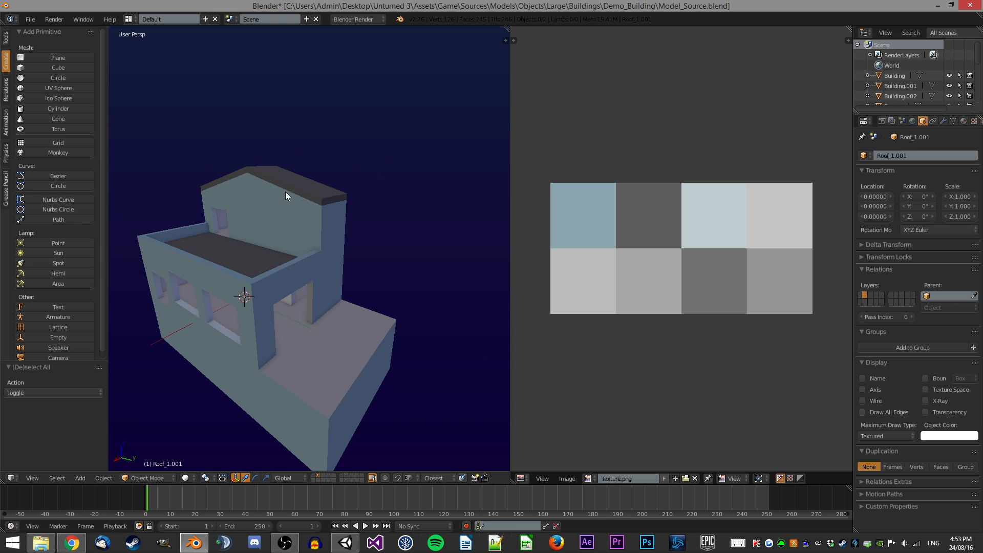
{"action": "right_click", "coordinate": [301, 208]}
{"action": "middle_click_drag", "start_coordinate": [252, 154], "coordinate": [316, 169]}
{"action": "scroll", "coordinate": [298, 198], "scroll_direction": "down", "scroll_amount": 3}
{"action": "scroll", "coordinate": [255, 175], "scroll_direction": "up", "scroll_amount": 6}
{"action": "scroll", "coordinate": [255, 175], "scroll_direction": "down", "scroll_amount": 4}
{"action": "right_click", "coordinate": [287, 143]}
{"action": "scroll", "coordinate": [287, 143], "scroll_direction": "down", "scroll_amount": 2}
{"action": "key", "text": "Tab"}
{"action": "key", "text": "Tab"}
{"action": "left_click", "coordinate": [375, 226], "text": "shift"}
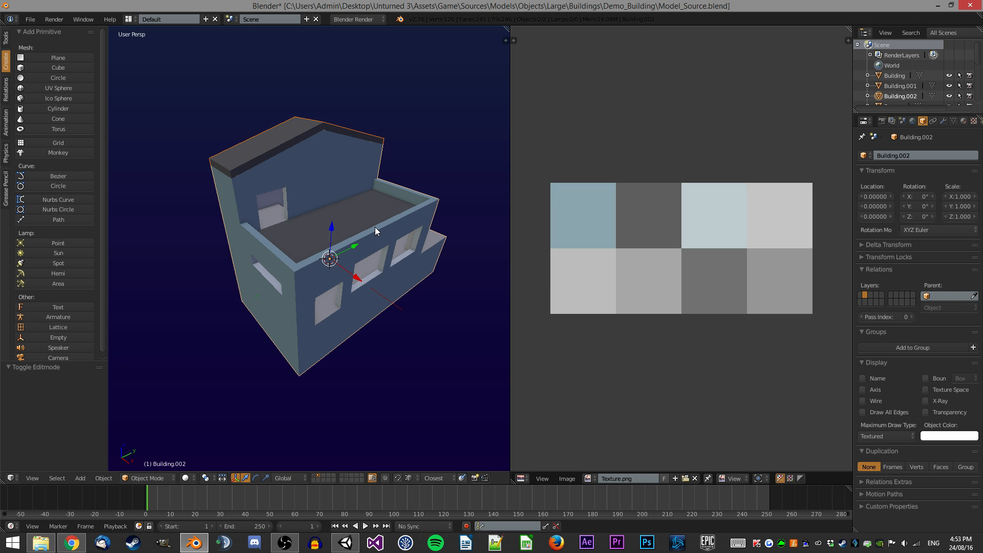
{"action": "key", "text": "ctrl+j"}
{"action": "middle_click_drag", "start_coordinate": [288, 134], "coordinate": [347, 174]}
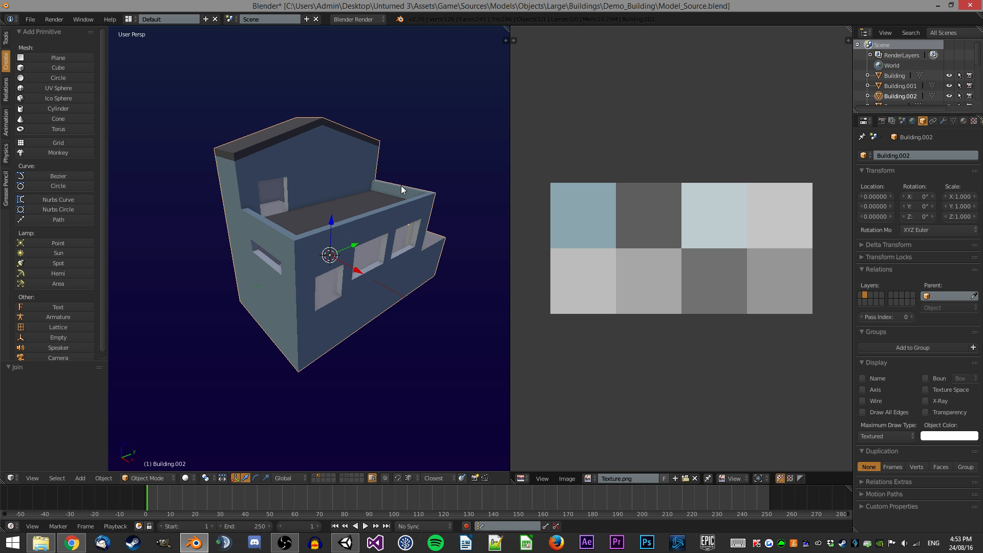
Join the remaining selected objects and remove doubles across the merged mesh.
{"action": "middle_click_drag", "start_coordinate": [386, 218], "coordinate": [340, 191]}
{"action": "key", "text": "1"}
{"action": "key", "text": "a"}
{"action": "left_click", "coordinate": [358, 197], "text": "shift"}
{"action": "key", "text": "ctrl+j"}
{"action": "key", "text": "Tab"}
{"action": "key", "text": "a"}
{"action": "middle_click_drag", "start_coordinate": [351, 190], "coordinate": [355, 188]}
{"action": "key", "text": "a"}
{"action": "key", "text": "space"}
{"action": "key", "text": "Return"}
{"action": "key", "text": "Tab"}
Select Building.002 on layer 2 and remove doubles from all of its vertices.
{"action": "key", "text": "2"}
{"action": "right_click", "coordinate": [377, 176]}
{"action": "key", "text": "Tab"}
{"action": "key", "text": "a"}
{"action": "key", "text": "a"}
{"action": "key", "text": "space"}
{"action": "key", "text": "Return"}
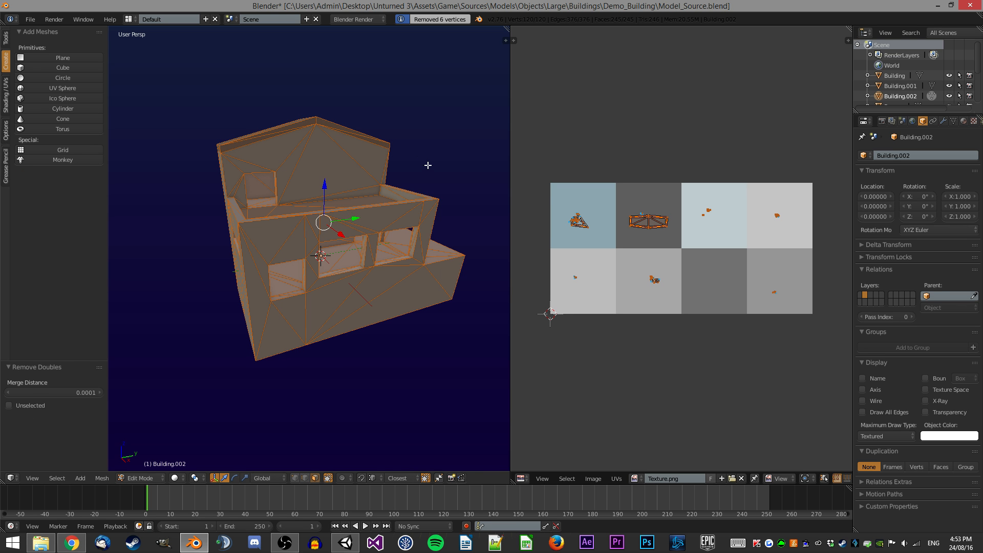
{"action": "key", "text": "Tab"}
Return to layer 1 and view the whole building.
{"action": "middle_click_drag", "start_coordinate": [461, 144], "coordinate": [401, 138]}
{"action": "key", "text": "1"}
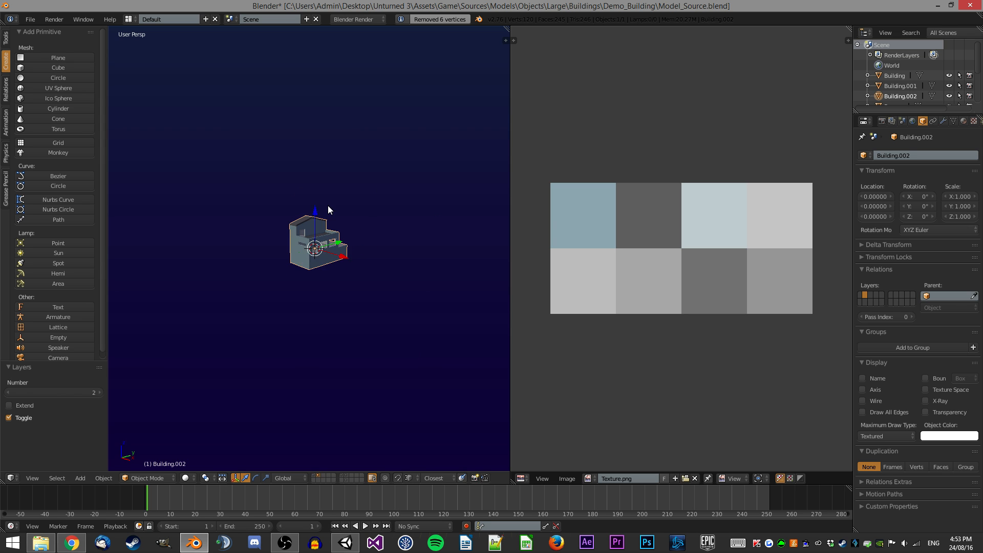
{"action": "scroll", "coordinate": [393, 211], "scroll_direction": "up", "scroll_amount": 1}
{"action": "scroll", "coordinate": [393, 211], "scroll_direction": "up", "scroll_amount": 2}
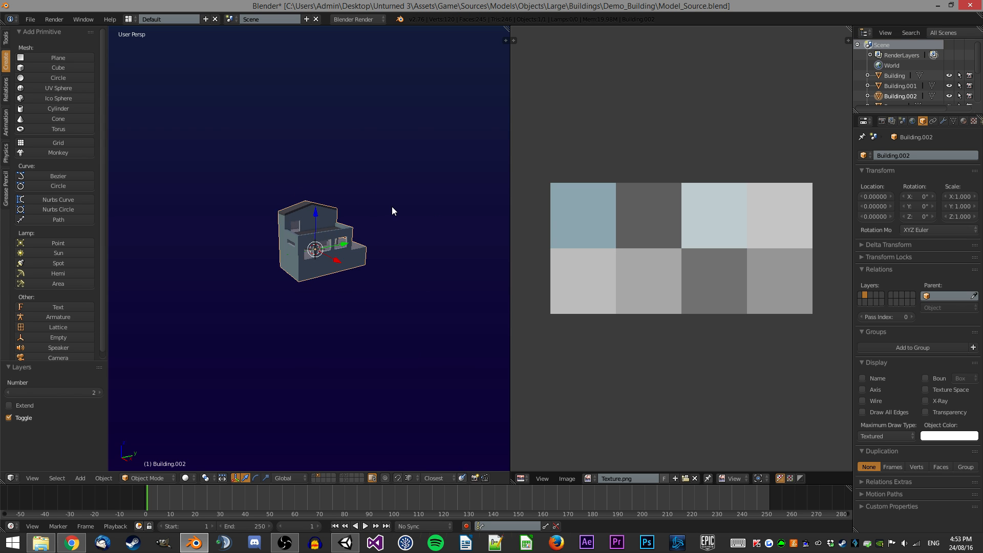
{"action": "scroll", "coordinate": [392, 206], "scroll_direction": "up", "scroll_amount": 3}
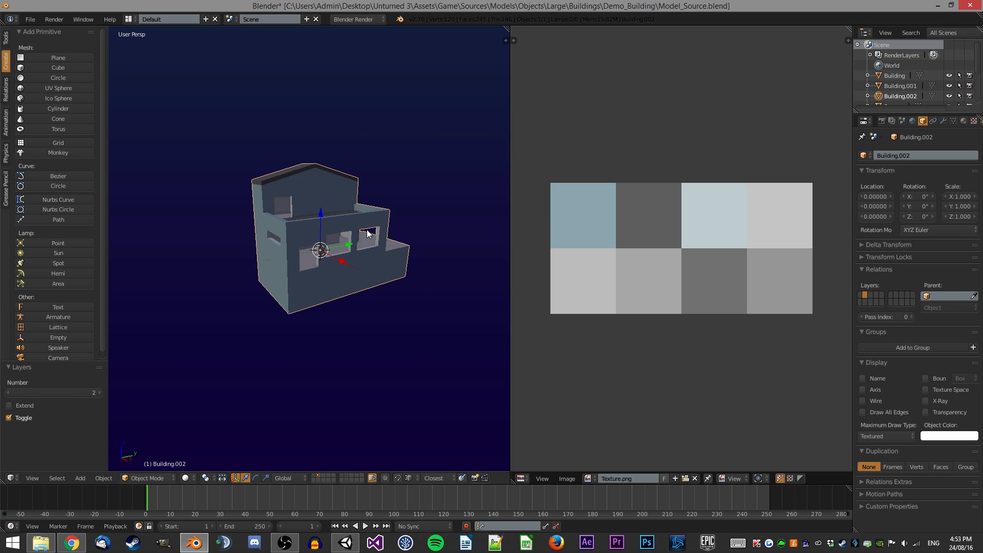
{"action": "scroll", "coordinate": [425, 239], "scroll_direction": "up", "scroll_amount": 1}
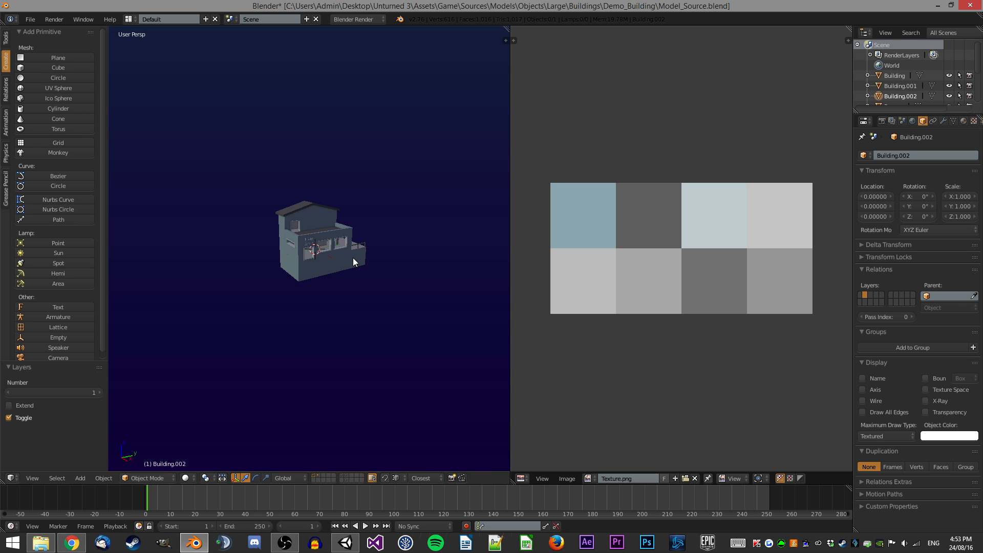
Orbit the view and inspect the building objects on layers 1, 2 and 6.
{"action": "scroll", "coordinate": [352, 257], "scroll_direction": "up", "scroll_amount": 2}
{"action": "middle_click_drag", "start_coordinate": [353, 258], "coordinate": [246, 257]}
{"action": "right_click", "coordinate": [311, 277]}
{"action": "scroll", "coordinate": [333, 263], "scroll_direction": "up", "scroll_amount": 4}
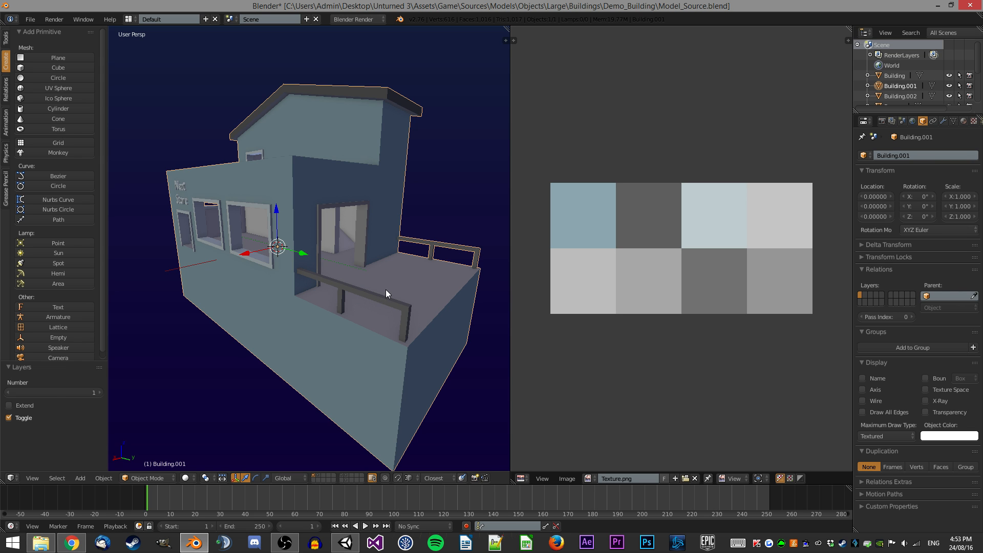
{"action": "key", "text": "2"}
{"action": "key", "text": "6"}
{"action": "right_click", "coordinate": [359, 291]}
{"action": "scroll", "coordinate": [358, 291], "scroll_direction": "down", "scroll_amount": 2}
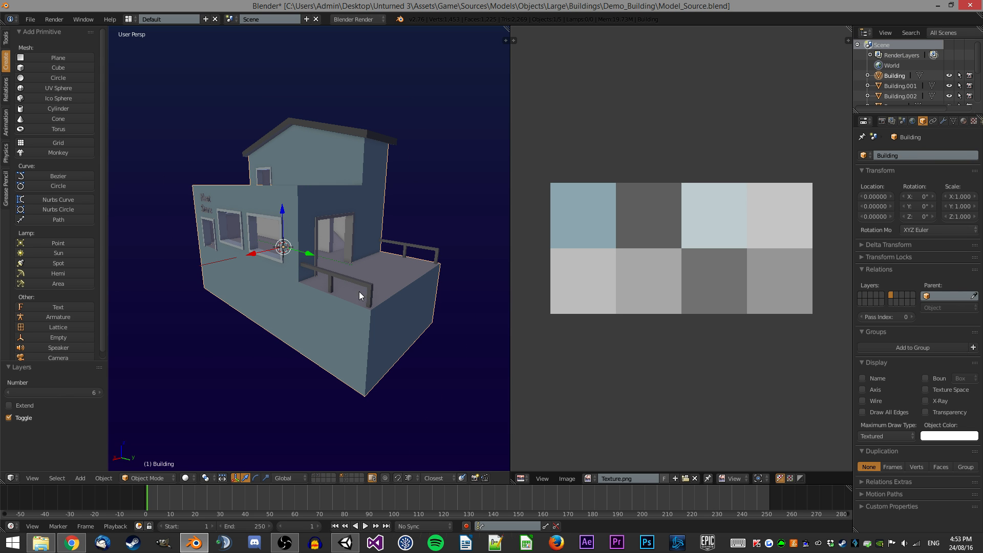
{"action": "key", "text": "1"}
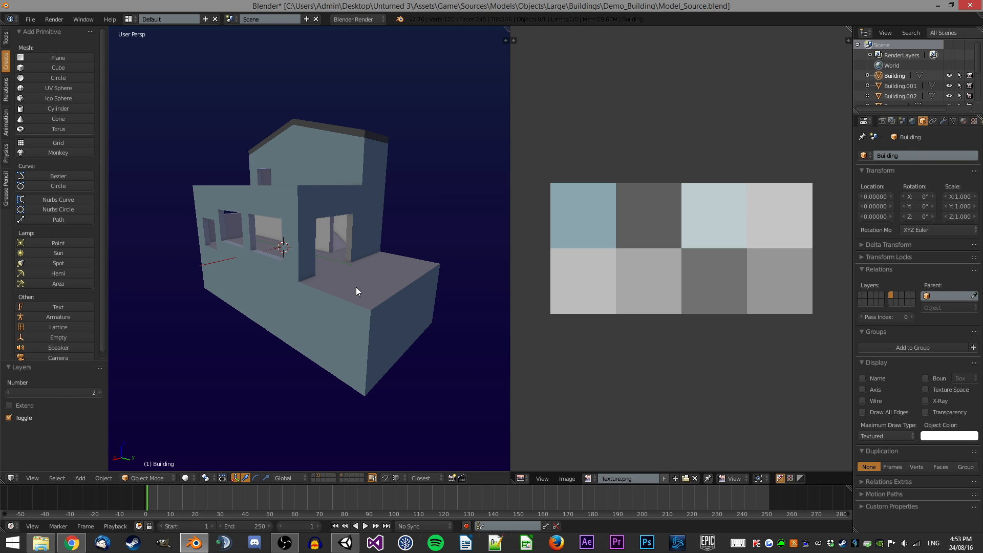
Duplicate the railings object and move the copy to layer 2.
{"action": "right_click", "coordinate": [340, 265]}
{"action": "key", "text": "6"}
{"action": "right_click", "coordinate": [352, 317]}
{"action": "key", "text": "g"}
{"action": "right_click", "coordinate": [289, 210]}
{"action": "right_click", "coordinate": [368, 287]}
{"action": "middle_click_drag", "start_coordinate": [369, 271], "coordinate": [386, 284]}
{"action": "scroll", "coordinate": [386, 284], "scroll_direction": "down", "scroll_amount": 2}
{"action": "key", "text": "shift+d"}
{"action": "right_click", "coordinate": [420, 200]}
{"action": "key", "text": "m"}
{"action": "key", "text": "2"}
{"action": "key", "text": "Return"}
{"action": "key", "text": "2"}
{"action": "scroll", "coordinate": [415, 245], "scroll_direction": "up", "scroll_amount": 2}
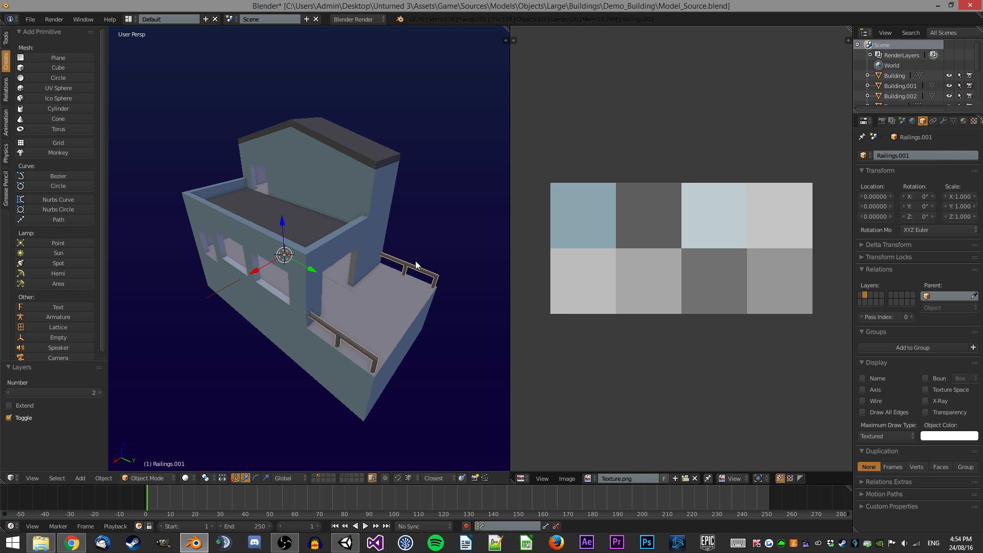
Limited-dissolve and triangulate all faces of the railing copy in Edit Mode.
{"action": "key", "text": "Tab"}
{"action": "key", "text": "a"}
{"action": "key", "text": "a"}
{"action": "key", "text": "x"}
{"action": "left_click", "coordinate": [433, 233]}
{"action": "key", "text": "ctrl+t"}
{"action": "key", "text": "Tab"}
{"action": "middle_click_drag", "start_coordinate": [418, 241], "coordinate": [425, 224]}
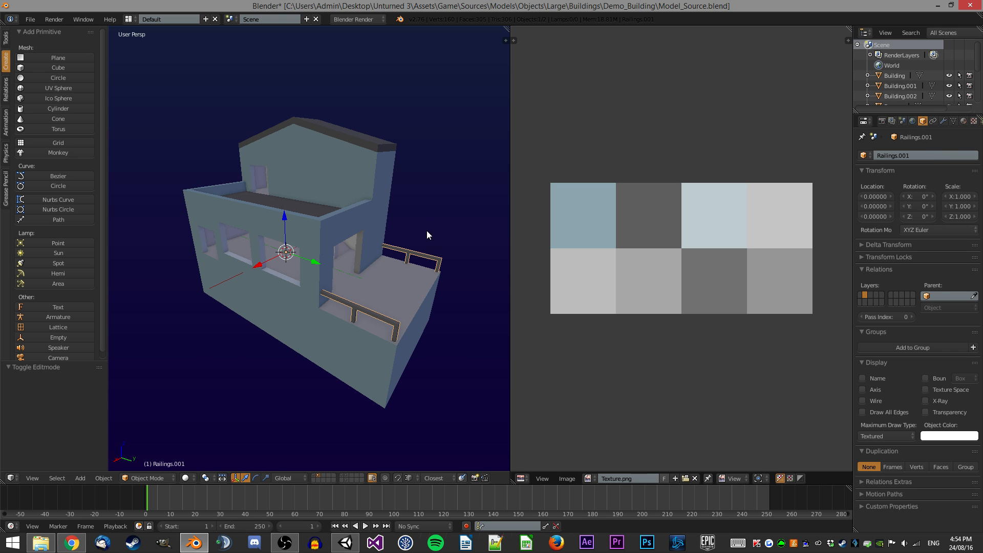
Switch between layers 1 and 2 and orbit around Building.002 to check it.
{"action": "key", "text": "a"}
{"action": "key", "text": "1"}
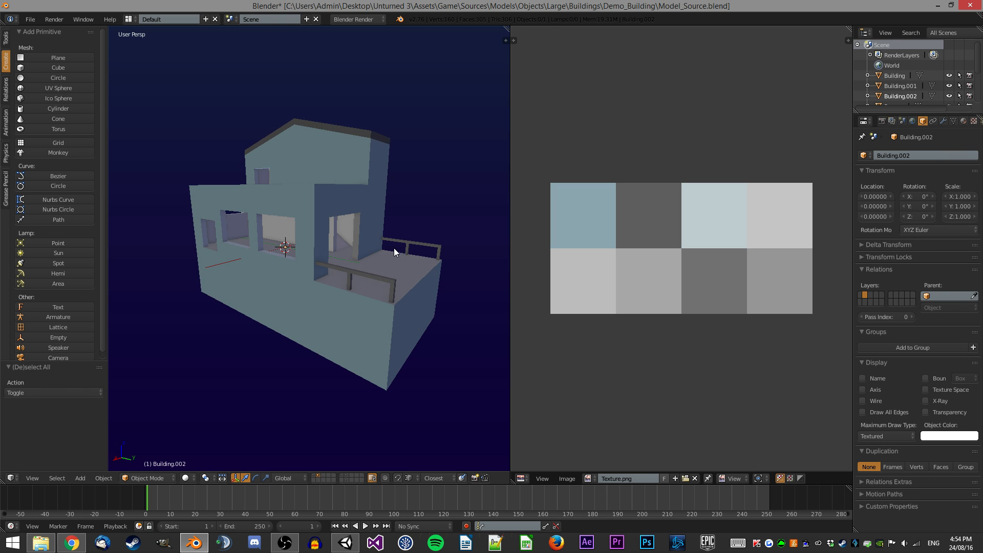
{"action": "key", "text": "2"}
{"action": "scroll", "coordinate": [413, 268], "scroll_direction": "down", "scroll_amount": 5}
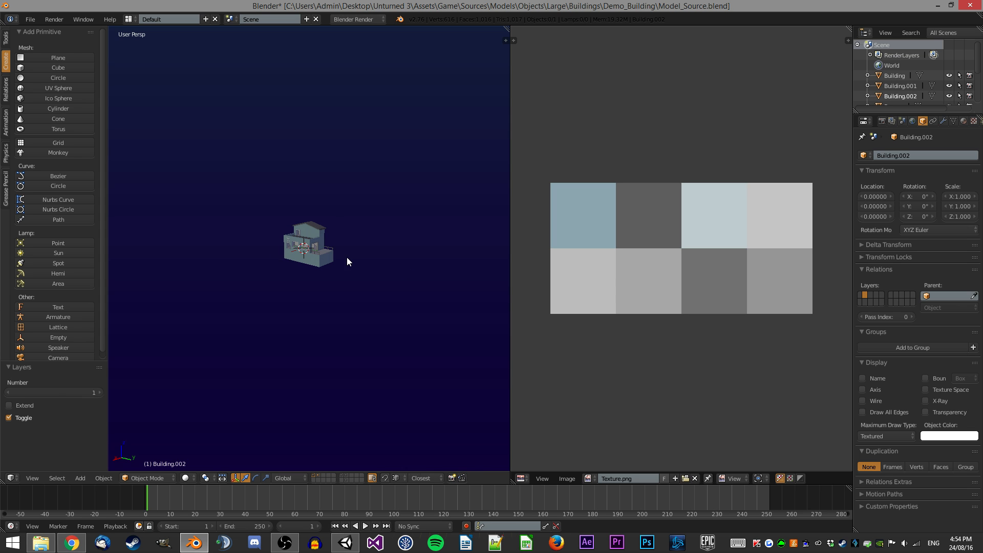
{"action": "middle_click_drag", "start_coordinate": [343, 257], "coordinate": [363, 200]}
{"action": "scroll", "coordinate": [346, 201], "scroll_direction": "down", "scroll_amount": 2}
{"action": "scroll", "coordinate": [340, 215], "scroll_direction": "up", "scroll_amount": 8}
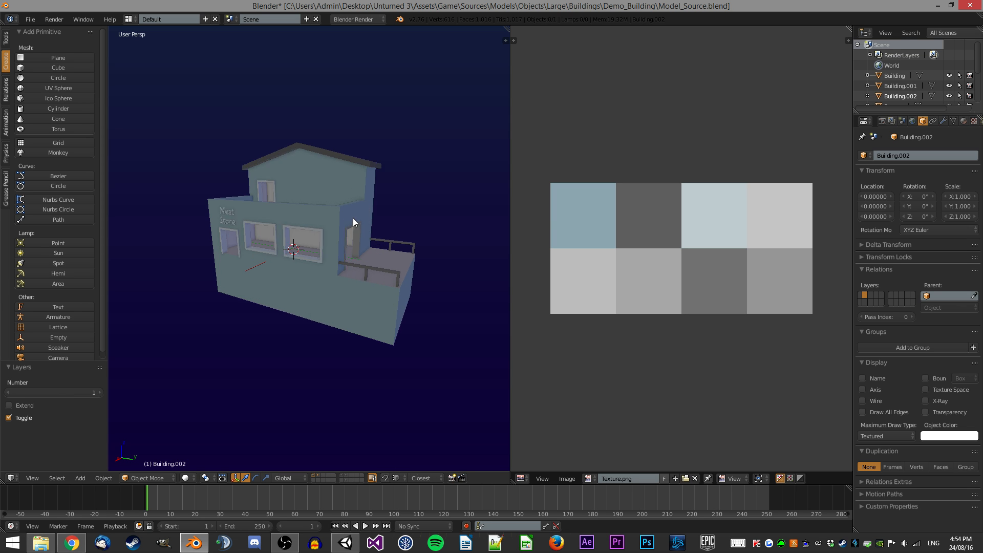
{"action": "middle_click_drag", "start_coordinate": [361, 231], "coordinate": [271, 219]}
{"action": "scroll", "coordinate": [376, 250], "scroll_direction": "up", "scroll_amount": 4}
{"action": "right_click", "coordinate": [380, 219]}
{"action": "scroll", "coordinate": [380, 219], "scroll_direction": "down", "scroll_amount": 4}
{"action": "mouse_move", "coordinate": [330, 179]}
{"action": "middle_mouse_down"}
{"action": "mouse_move", "coordinate": [390, 201]}
{"action": "mouse_move", "coordinate": [324, 173]}
{"action": "middle_mouse_up"}
{"action": "scroll", "coordinate": [390, 201], "scroll_direction": "up", "scroll_amount": 4}
{"action": "scroll", "coordinate": [382, 200], "scroll_direction": "down", "scroll_amount": 4}
{"action": "middle_click_drag", "start_coordinate": [382, 200], "coordinate": [340, 173]}
{"action": "scroll", "coordinate": [340, 174], "scroll_direction": "up", "scroll_amount": 2}
Inspect Building.002's triangulated mesh in Edit Mode around the roof and window openings.
{"action": "key", "text": "Tab"}
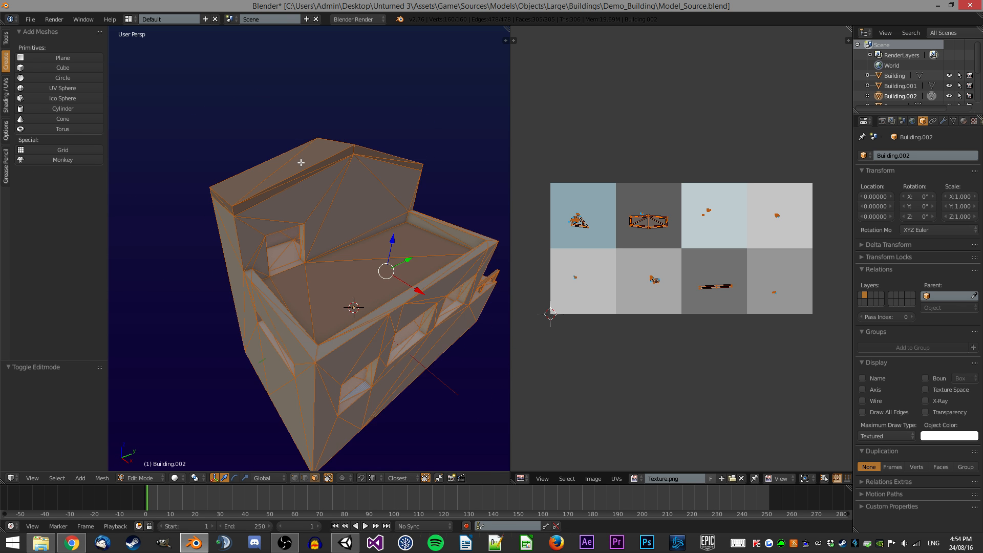
{"action": "scroll", "coordinate": [301, 163], "scroll_direction": "up", "scroll_amount": 1}
{"action": "right_click", "coordinate": [245, 165]}
{"action": "middle_click_drag", "start_coordinate": [246, 165], "coordinate": [307, 172]}
{"action": "scroll", "coordinate": [307, 172], "scroll_direction": "up", "scroll_amount": 1}
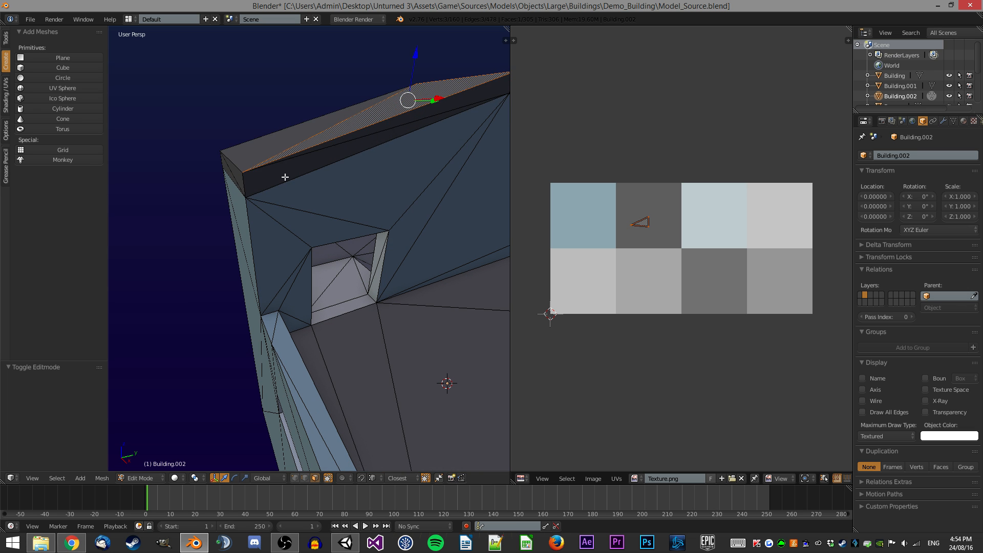
{"action": "key", "text": "g"}
{"action": "key", "text": "z"}
{"action": "right_click", "coordinate": [252, 173]}
{"action": "right_click", "coordinate": [258, 180]}
{"action": "scroll", "coordinate": [301, 184], "scroll_direction": "down", "scroll_amount": 3}
{"action": "middle_click_drag", "start_coordinate": [300, 184], "coordinate": [307, 213]}
{"action": "scroll", "coordinate": [307, 213], "scroll_direction": "up", "scroll_amount": 2}
{"action": "scroll", "coordinate": [328, 321], "scroll_direction": "up", "scroll_amount": 2}
{"action": "right_click", "coordinate": [332, 329]}
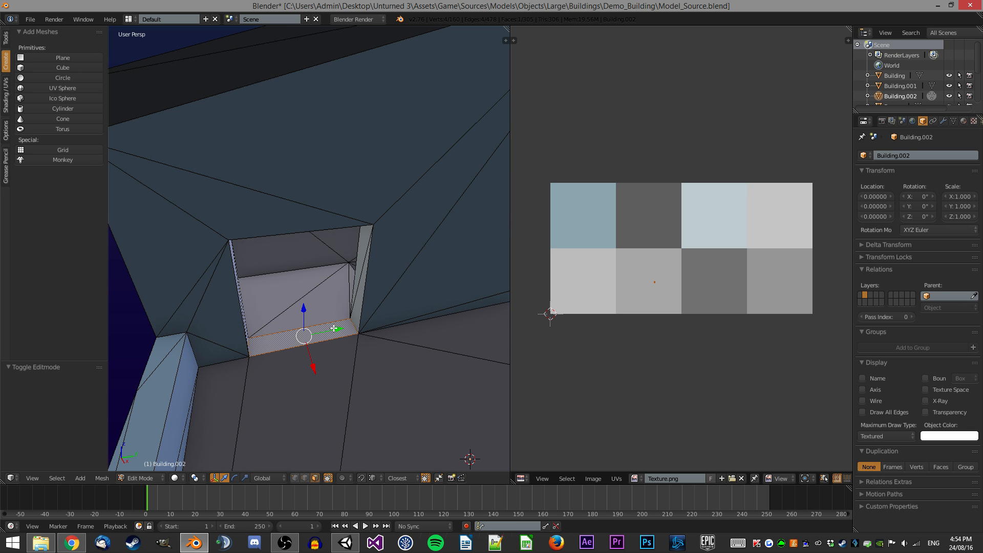
{"action": "scroll", "coordinate": [334, 328], "scroll_direction": "down", "scroll_amount": 4}
{"action": "middle_click_drag", "start_coordinate": [333, 328], "coordinate": [215, 259]}
{"action": "scroll", "coordinate": [281, 303], "scroll_direction": "down", "scroll_amount": 2}
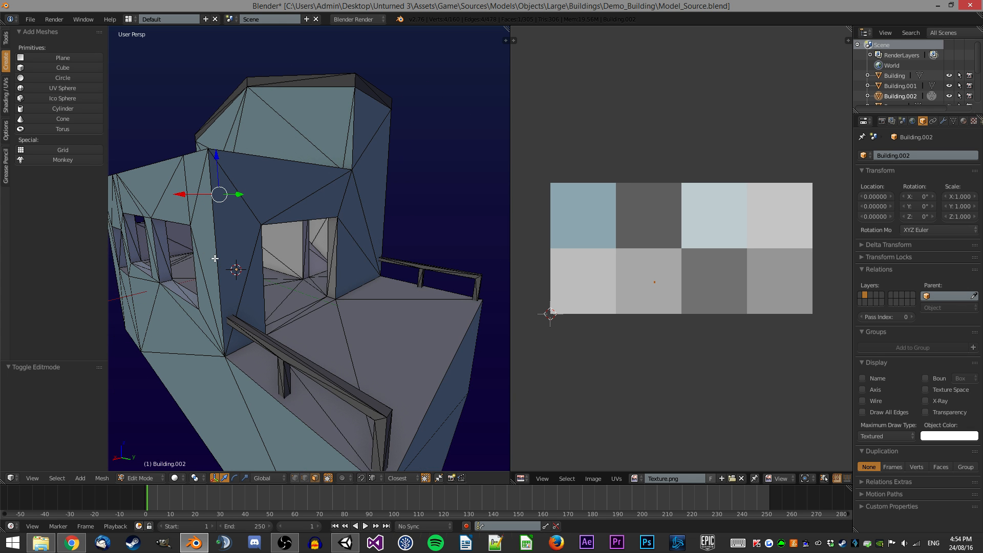
{"action": "scroll", "coordinate": [225, 238], "scroll_direction": "down", "scroll_amount": 5}
{"action": "key", "text": "Tab"}
Show the Navmesh layer and duplicate the Navmesh object in place.
{"action": "middle_click_drag", "start_coordinate": [229, 223], "coordinate": [343, 195]}
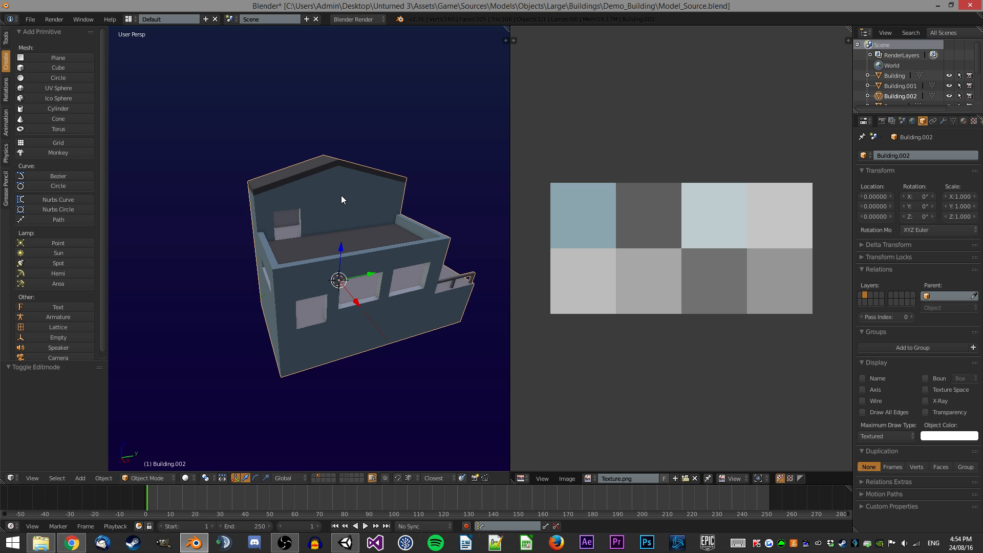
{"action": "key", "text": "1"}
{"action": "right_click", "coordinate": [342, 226]}
{"action": "scroll", "coordinate": [343, 334], "scroll_direction": "up", "scroll_amount": 2}
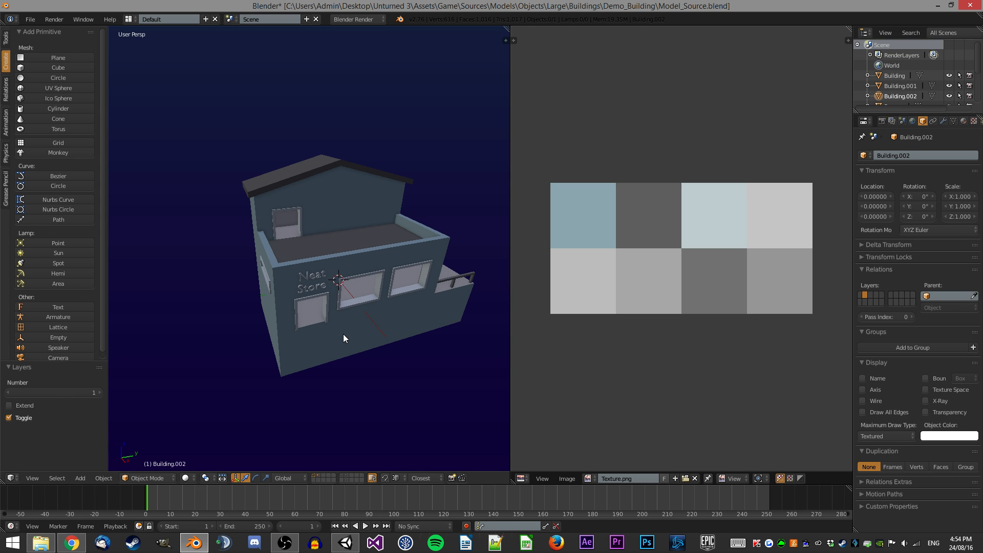
{"action": "left_click", "coordinate": [349, 480]}
{"action": "key", "text": "shift+d"}
{"action": "right_click", "coordinate": [429, 145]}
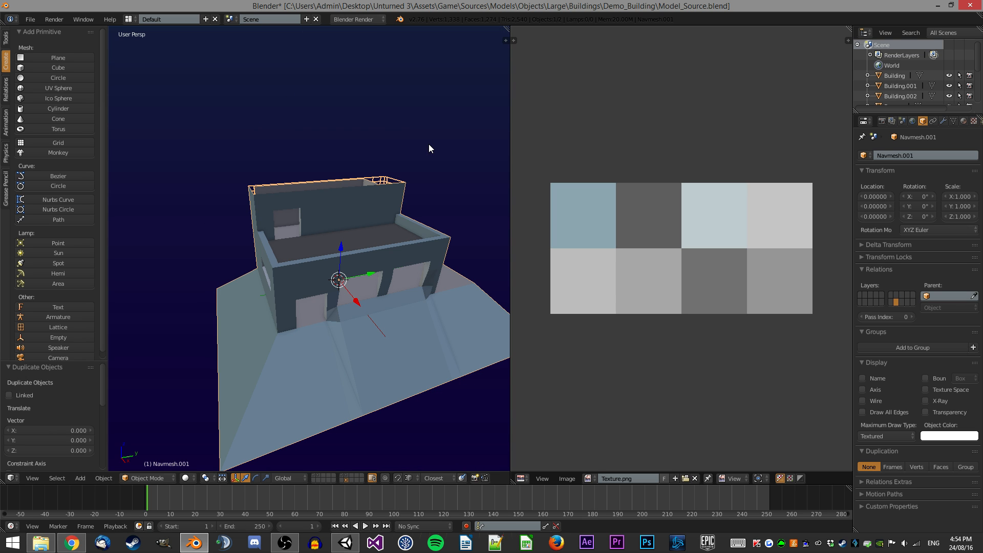
Move the Navmesh copy to layer 1 and rename the object Navmesh.
{"action": "key", "text": "m"}
{"action": "left_click", "coordinate": [521, 170]}
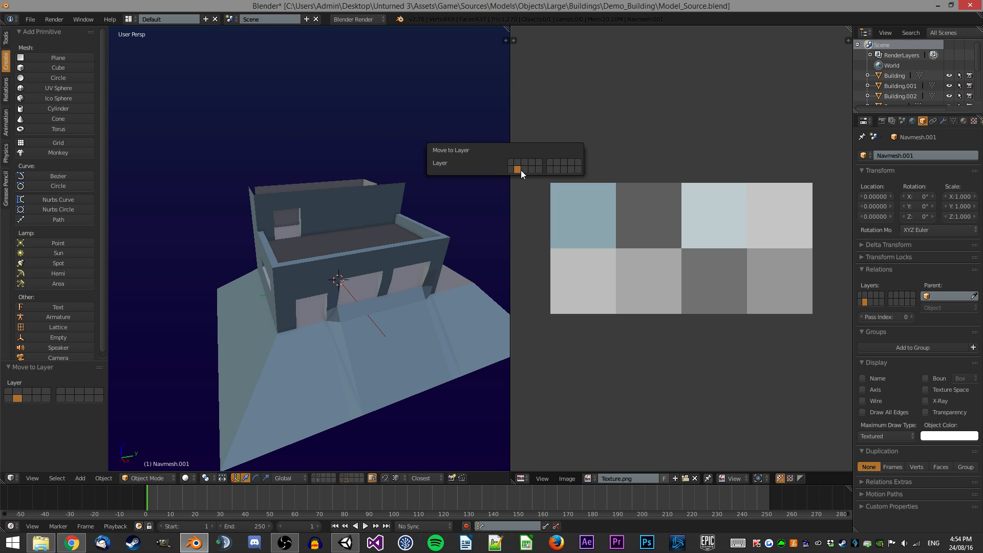
{"action": "left_click", "coordinate": [319, 478]}
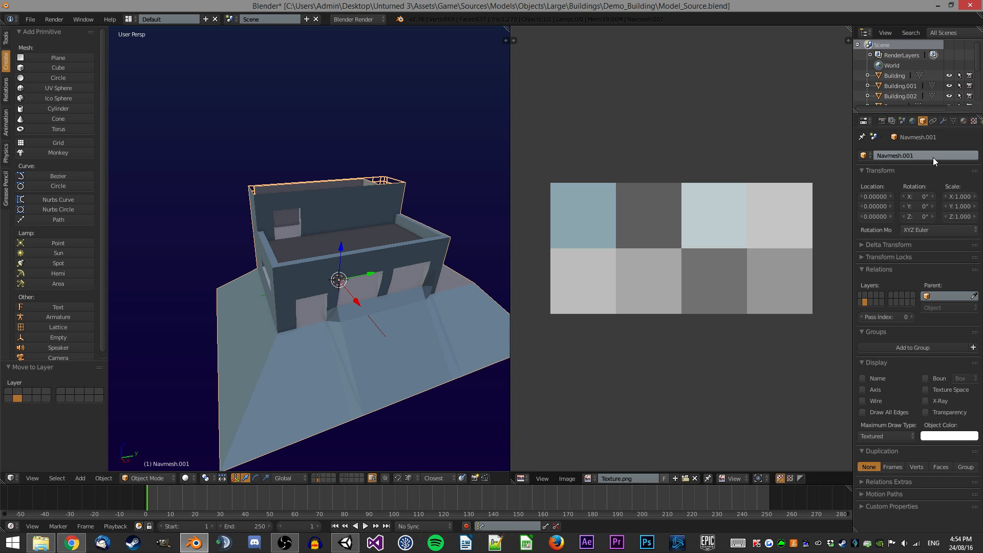
{"action": "left_click", "coordinate": [345, 478]}
{"action": "left_click", "coordinate": [346, 480]}
{"action": "left_click", "coordinate": [922, 155]}
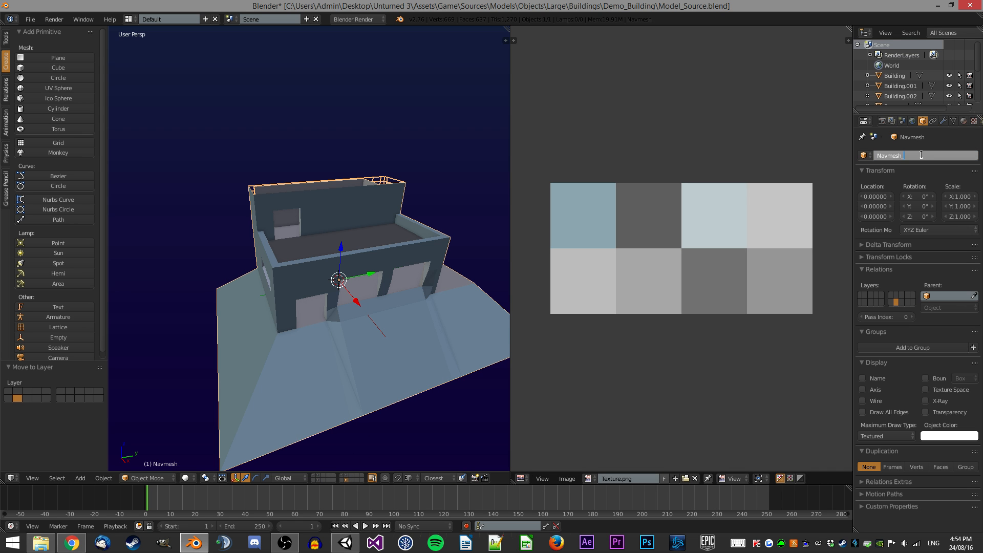
{"action": "key", "text": "Return"}
Copy the object name and set the mesh data name to Navmesh_Source.
{"action": "left_click", "coordinate": [923, 154]}
{"action": "key", "text": "ctrl+c"}
{"action": "left_click", "coordinate": [954, 122]}
{"action": "left_click", "coordinate": [952, 121]}
{"action": "left_click", "coordinate": [932, 155]}
{"action": "key", "text": "ctrl+v"}
{"action": "key", "text": "Return"}
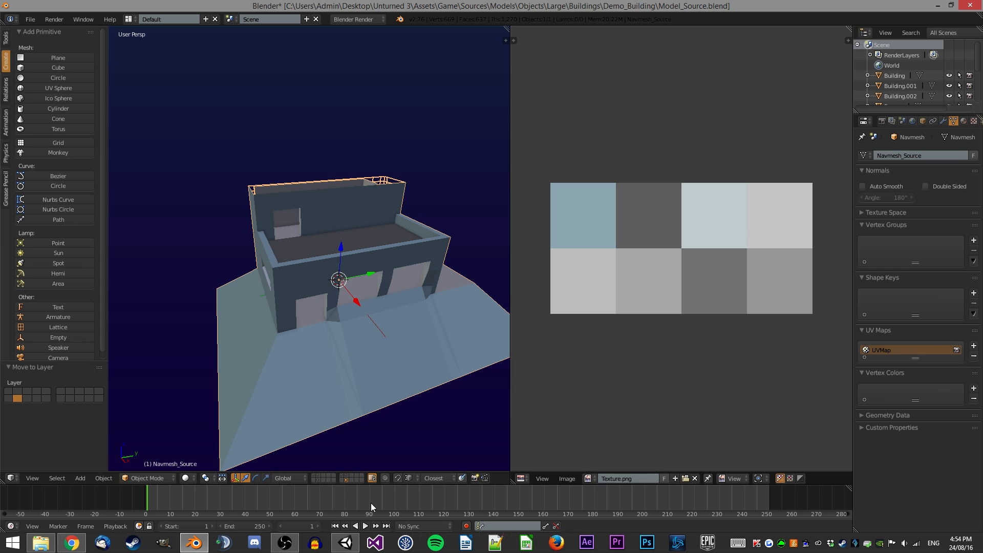
Select the other navmesh copy and rename its mesh data Navmesh.
{"action": "left_click", "coordinate": [318, 480]}
{"action": "right_click", "coordinate": [323, 324]}
{"action": "left_click", "coordinate": [916, 155]}
{"action": "left_click_drag", "start_coordinate": [916, 155], "coordinate": [903, 143]}
{"action": "key", "text": "BackSpace"}
{"action": "key", "text": "Return"}
Rename that object Navmesh by pasting the copied name.
{"action": "left_click", "coordinate": [911, 152]}
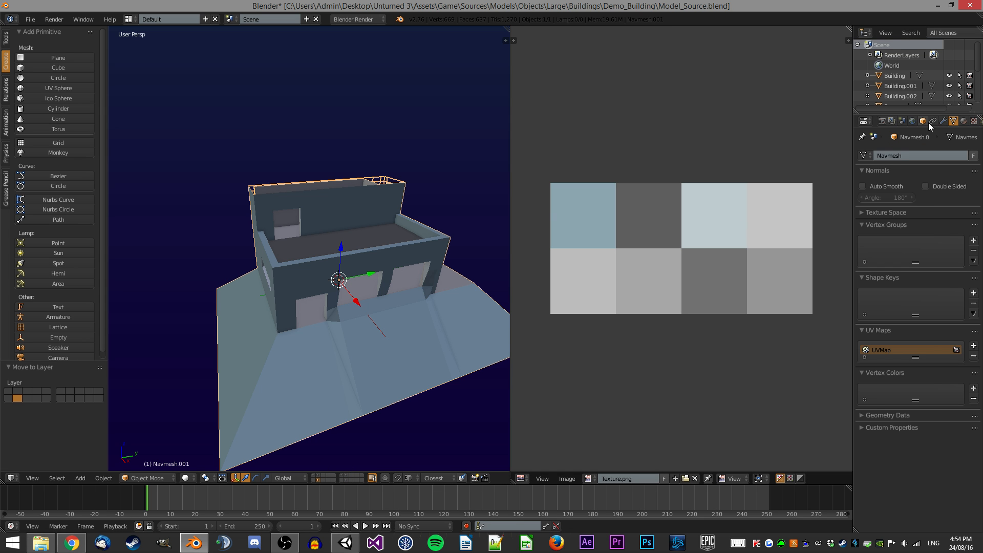
{"action": "left_click", "coordinate": [924, 122]}
{"action": "left_click", "coordinate": [929, 157]}
{"action": "key", "text": "ctrl+v"}
{"action": "key", "text": "Return"}
Limited-dissolve and triangulate the entire Navmesh mesh in Edit Mode.
{"action": "key", "text": "Tab"}
{"action": "key", "text": "a"}
{"action": "key", "text": "a"}
{"action": "key", "text": "x"}
{"action": "left_click", "coordinate": [394, 219]}
{"action": "key", "text": "ctrl+t"}
{"action": "mouse_move", "coordinate": [386, 203]}
{"action": "middle_mouse_down"}
{"action": "mouse_move", "coordinate": [375, 235]}
{"action": "mouse_move", "coordinate": [375, 213]}
{"action": "middle_mouse_up"}
{"action": "scroll", "coordinate": [375, 213], "scroll_direction": "up", "scroll_amount": 3}
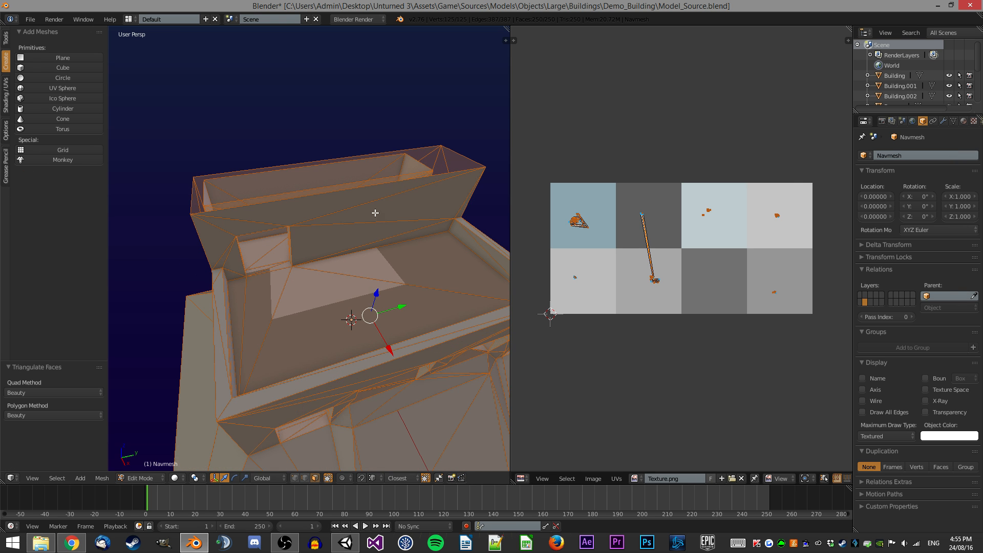
{"action": "scroll", "coordinate": [256, 278], "scroll_direction": "up", "scroll_amount": 2}
{"action": "scroll", "coordinate": [385, 270], "scroll_direction": "down", "scroll_amount": 7}
{"action": "middle_click_drag", "start_coordinate": [385, 270], "coordinate": [330, 263]}
{"action": "scroll", "coordinate": [279, 226], "scroll_direction": "up", "scroll_amount": 3}
{"action": "key", "text": "Tab"}
Rename Building.001 on layer 1 and its mesh data to Model_0.
{"action": "key", "text": "1"}
{"action": "right_click", "coordinate": [330, 262]}
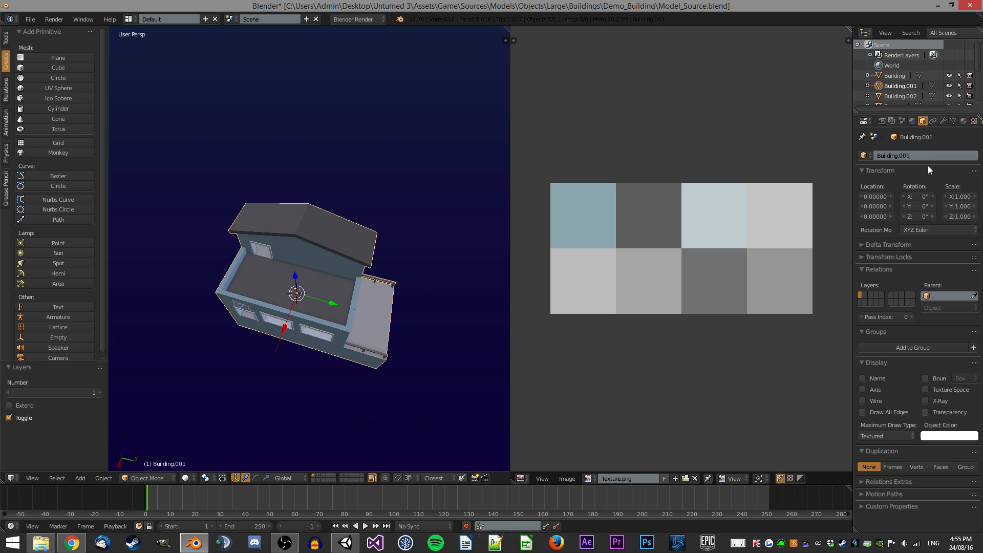
{"action": "left_click", "coordinate": [939, 155]}
{"action": "type", "text": "Model_0"}
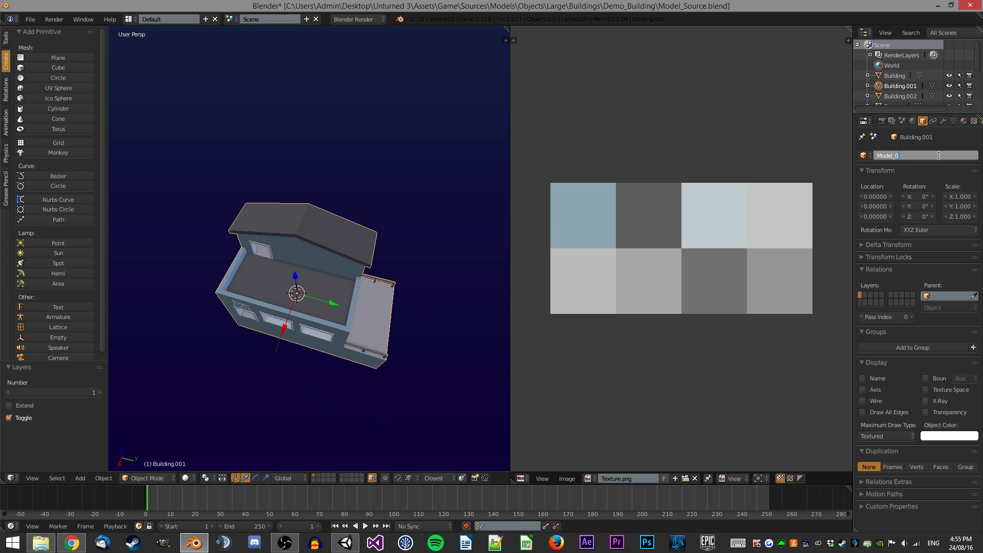
{"action": "key", "text": "Return"}
{"action": "left_click", "coordinate": [953, 121]}
{"action": "left_click", "coordinate": [944, 152]}
{"action": "key", "text": "ctrl+v"}
{"action": "key", "text": "Return"}
Rename Building.002 on layer 2 and its mesh data to Model_1.
{"action": "key", "text": "2"}
{"action": "right_click", "coordinate": [301, 312]}
{"action": "left_click", "coordinate": [935, 153]}
{"action": "key", "text": "ctrl+v"}
{"action": "key", "text": "BackSpace"}
{"action": "type", "text": "1"}
{"action": "key", "text": "Return"}
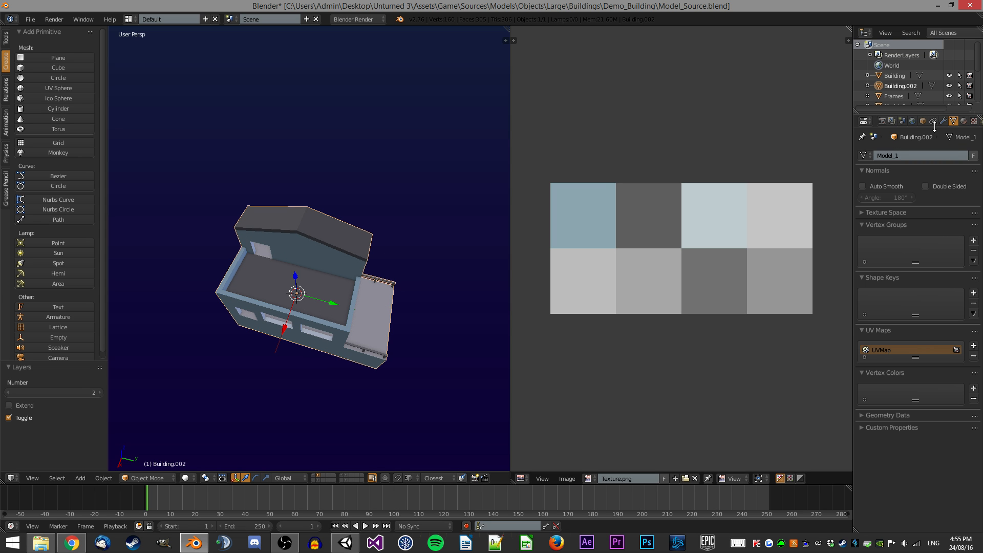
{"action": "left_click", "coordinate": [922, 121]}
{"action": "left_click", "coordinate": [914, 155]}
{"action": "key", "text": "ctrl+v"}
{"action": "key", "text": "BackSpace"}
{"action": "type", "text": "1"}
{"action": "key", "text": "Return"}
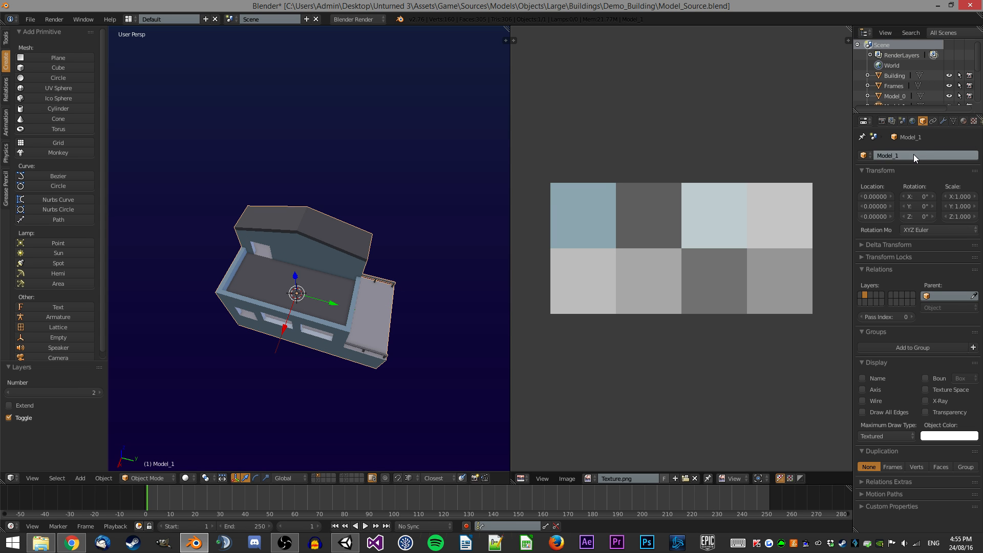
Select Model_0 on layer 1 and save the blend file over the existing one.
{"action": "key", "text": "a"}
{"action": "middle_click_drag", "start_coordinate": [349, 231], "coordinate": [303, 241]}
{"action": "scroll", "coordinate": [378, 228], "scroll_direction": "up", "scroll_amount": 3}
{"action": "key", "text": "1"}
{"action": "right_click", "coordinate": [334, 253]}
{"action": "scroll", "coordinate": [362, 226], "scroll_direction": "down", "scroll_amount": 3}
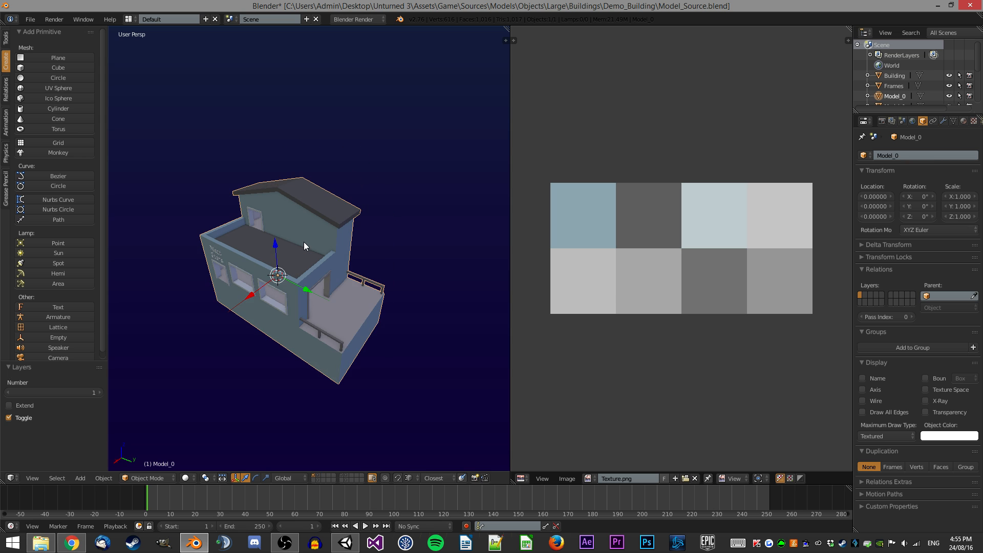
{"action": "scroll", "coordinate": [294, 225], "scroll_direction": "up", "scroll_amount": 2}
{"action": "key", "text": "ctrl+s"}
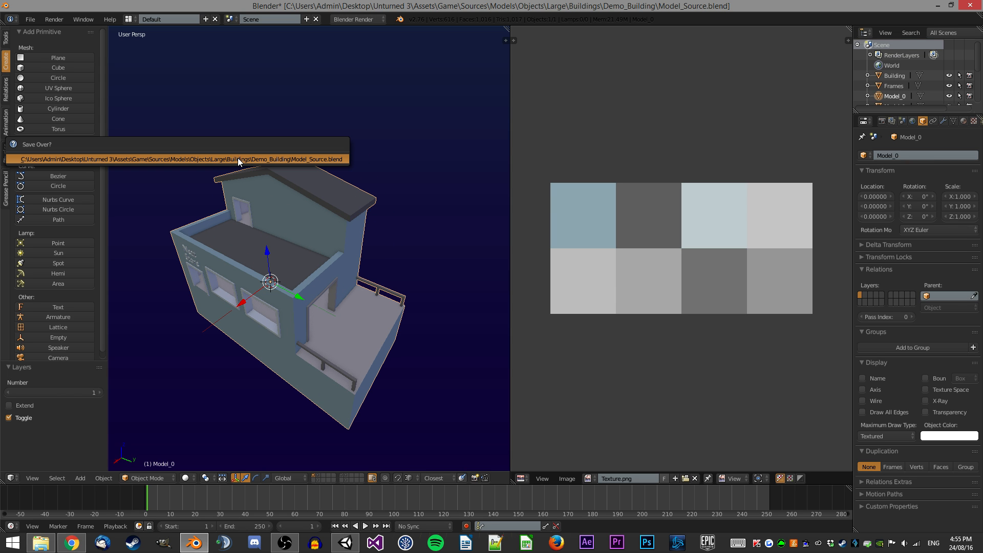
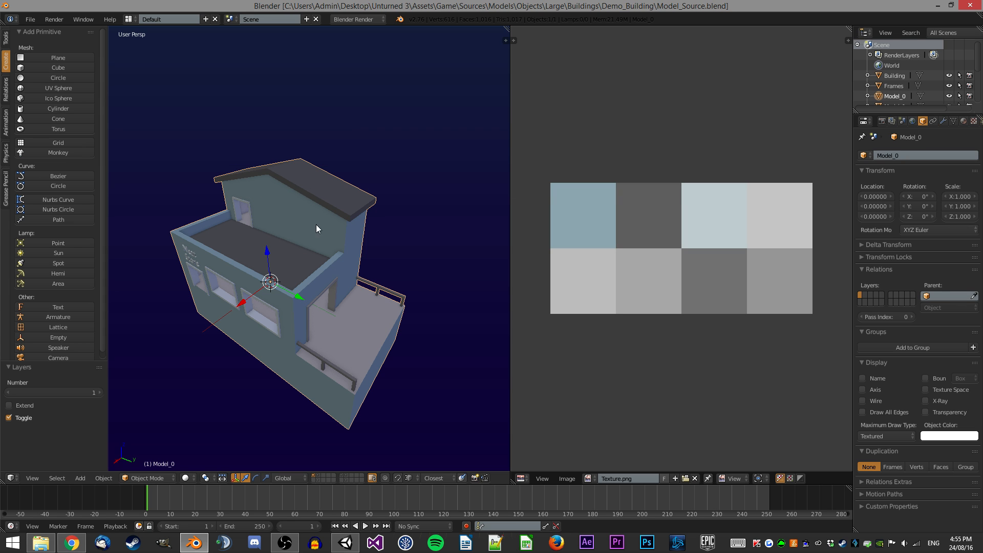
Export the selected Model_0 as Model_0.fbx in FBX format with only selected objects included.
{"action": "left_click", "coordinate": [30, 19]}
{"action": "mouse_move", "coordinate": [70, 214]}
{"action": "left_click", "coordinate": [153, 224]}
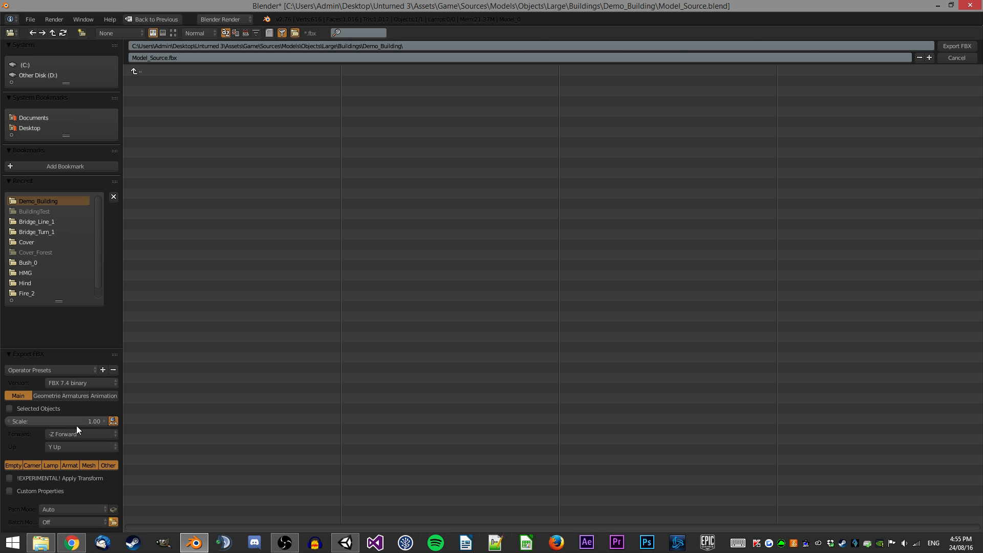
{"action": "left_click", "coordinate": [37, 408]}
{"action": "left_click", "coordinate": [295, 59]}
{"action": "type", "text": "M"}
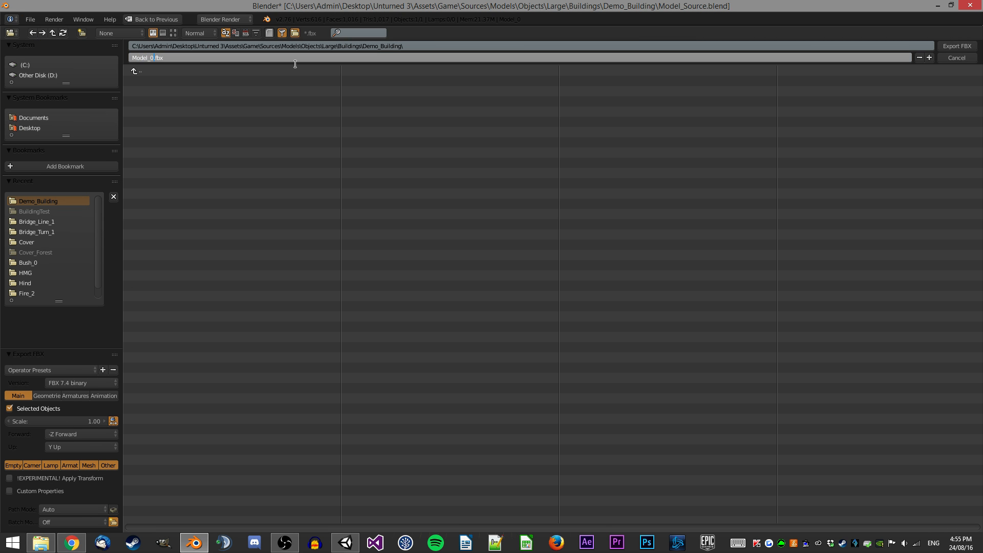
{"action": "type", "text": "odel_0"}
{"action": "key", "text": "Return"}
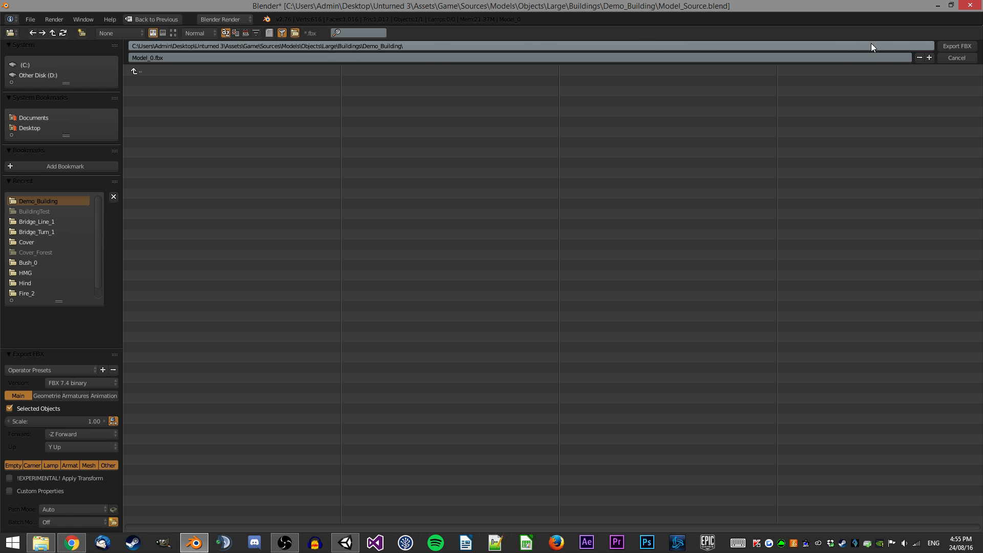
{"action": "left_click", "coordinate": [950, 46]}
Switch to layer 2 and export the selected Model_1 as Model_1.fbx.
{"action": "key", "text": "2"}
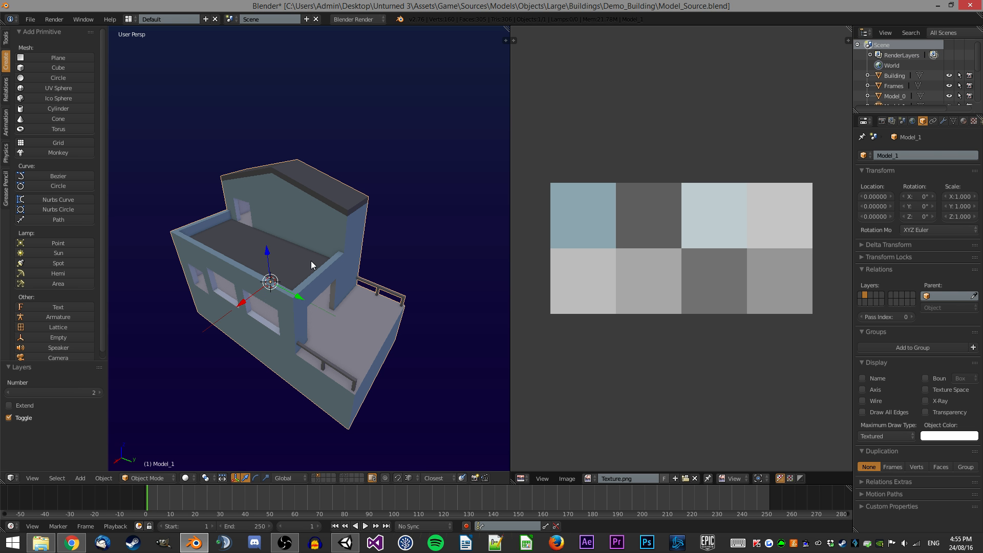
{"action": "left_click", "coordinate": [30, 21]}
{"action": "mouse_move", "coordinate": [62, 212]}
{"action": "left_click", "coordinate": [164, 225]}
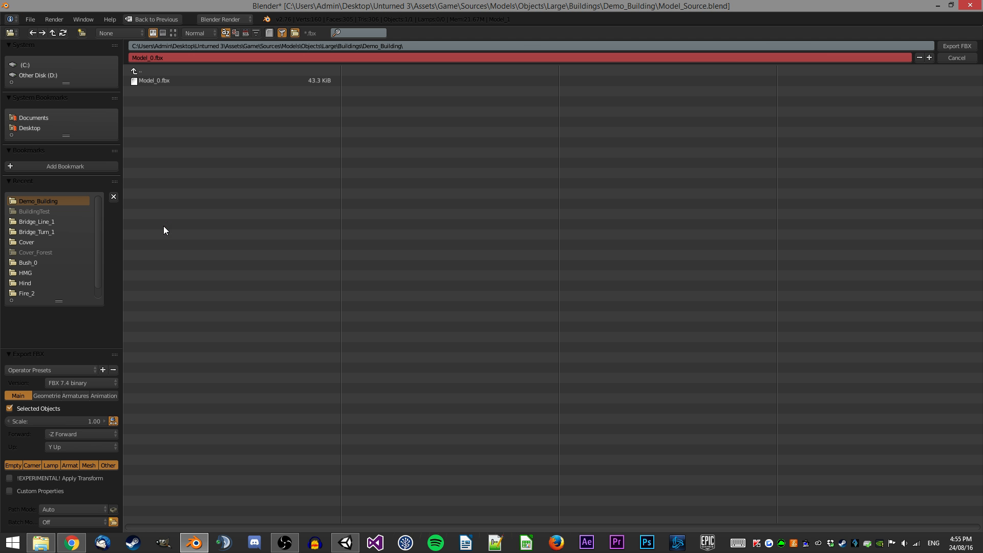
{"action": "type", "text": "1"}
{"action": "key", "text": "Return"}
{"action": "left_click", "coordinate": [956, 45]}
Switch to layer 3 and export the Navmesh object as Navmesh.fbx with only selected objects included.
{"action": "scroll", "coordinate": [303, 227], "scroll_direction": "up", "scroll_amount": 7}
{"action": "scroll", "coordinate": [337, 218], "scroll_direction": "down", "scroll_amount": 3}
{"action": "mouse_move", "coordinate": [303, 226]}
{"action": "middle_mouse_down"}
{"action": "mouse_move", "coordinate": [337, 218]}
{"action": "mouse_move", "coordinate": [321, 223]}
{"action": "middle_mouse_up"}
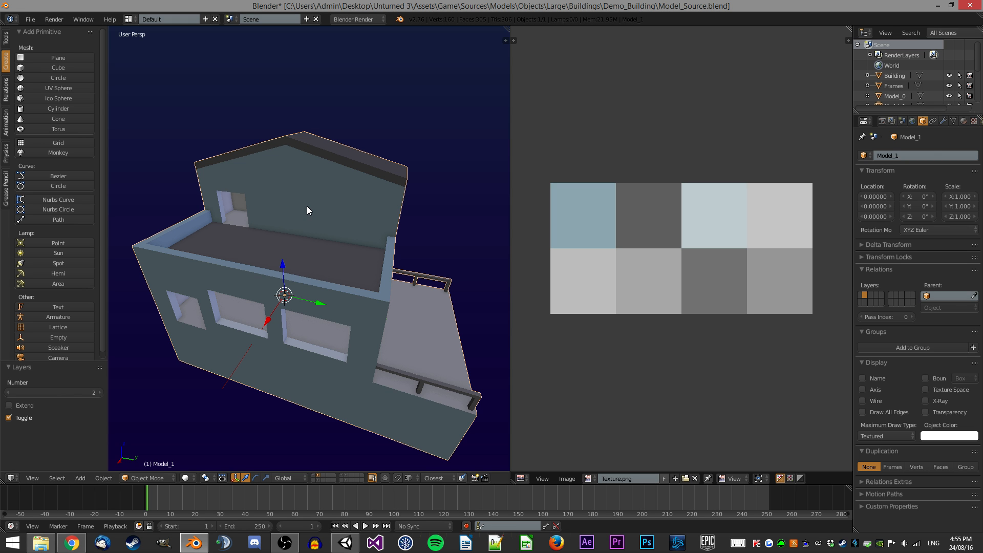
{"action": "scroll", "coordinate": [326, 146], "scroll_direction": "down", "scroll_amount": 2}
{"action": "middle_click_drag", "start_coordinate": [326, 145], "coordinate": [295, 211]}
{"action": "scroll", "coordinate": [296, 210], "scroll_direction": "up", "scroll_amount": 1}
{"action": "left_click", "coordinate": [953, 121]}
{"action": "left_click", "coordinate": [922, 122]}
{"action": "left_click", "coordinate": [318, 480]}
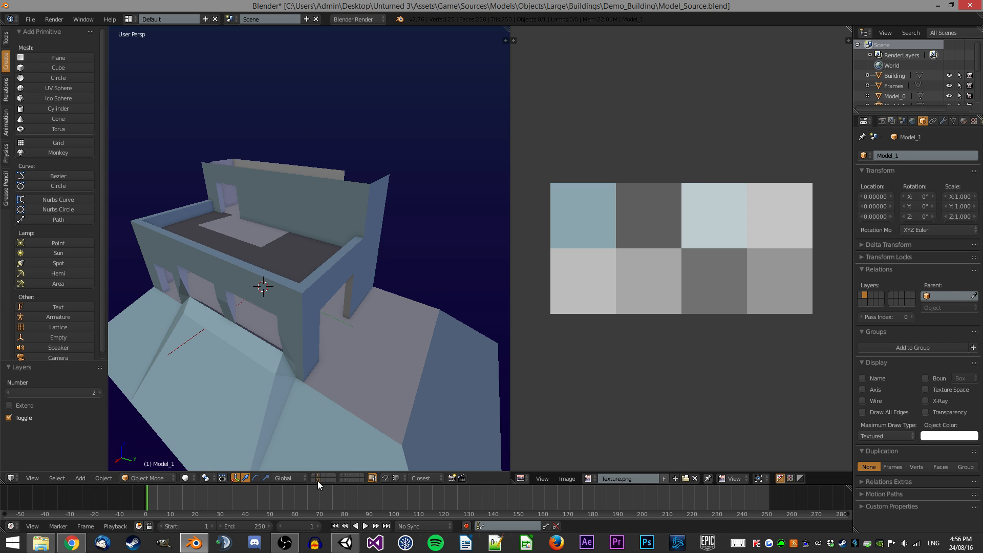
{"action": "left_click", "coordinate": [30, 19]}
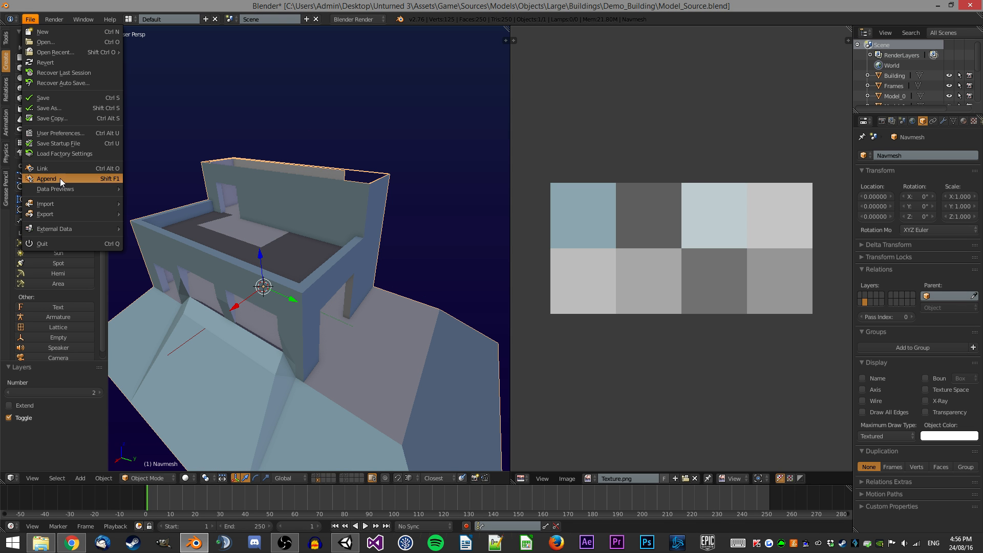
{"action": "mouse_move", "coordinate": [67, 216]}
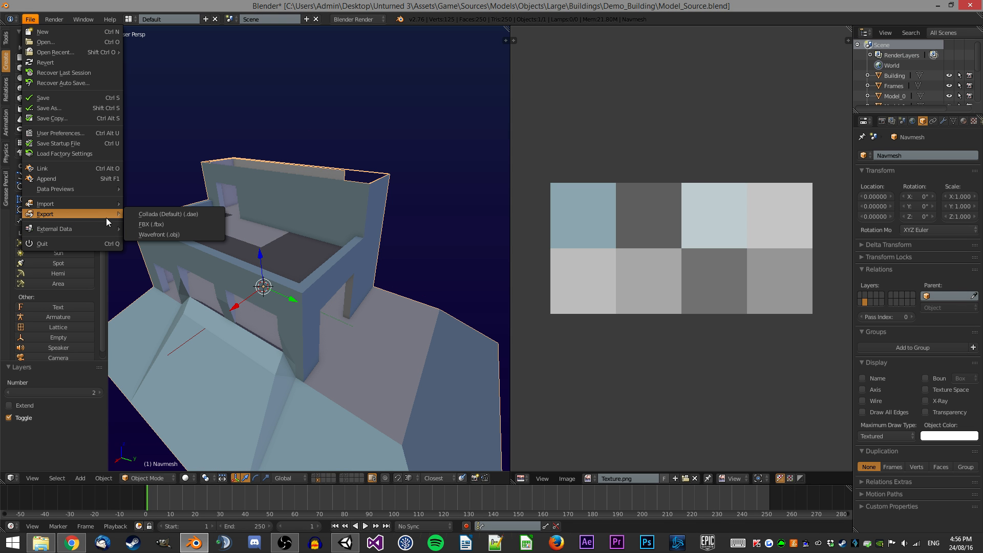
{"action": "left_click", "coordinate": [150, 224]}
{"action": "left_click", "coordinate": [145, 58]}
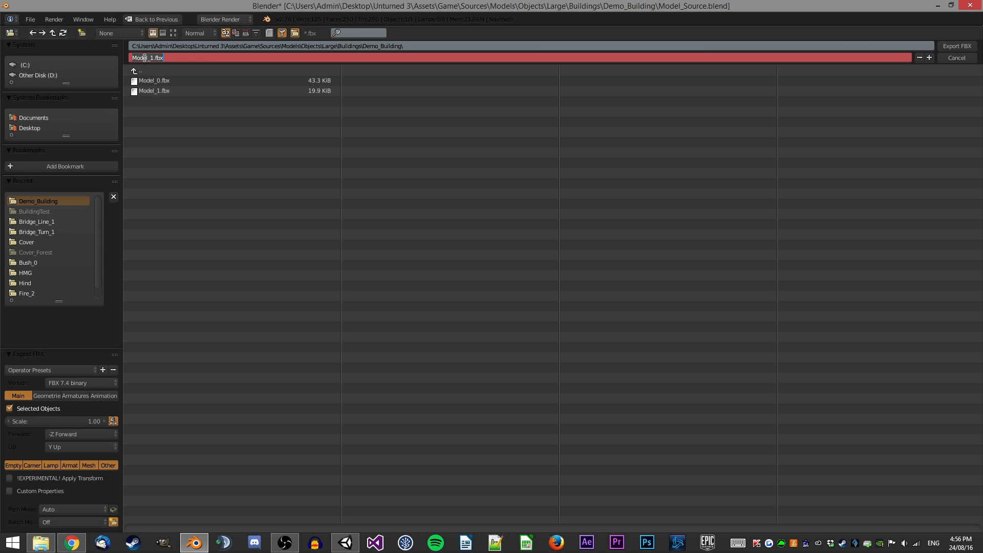
{"action": "type", "text": "Navmesh"}
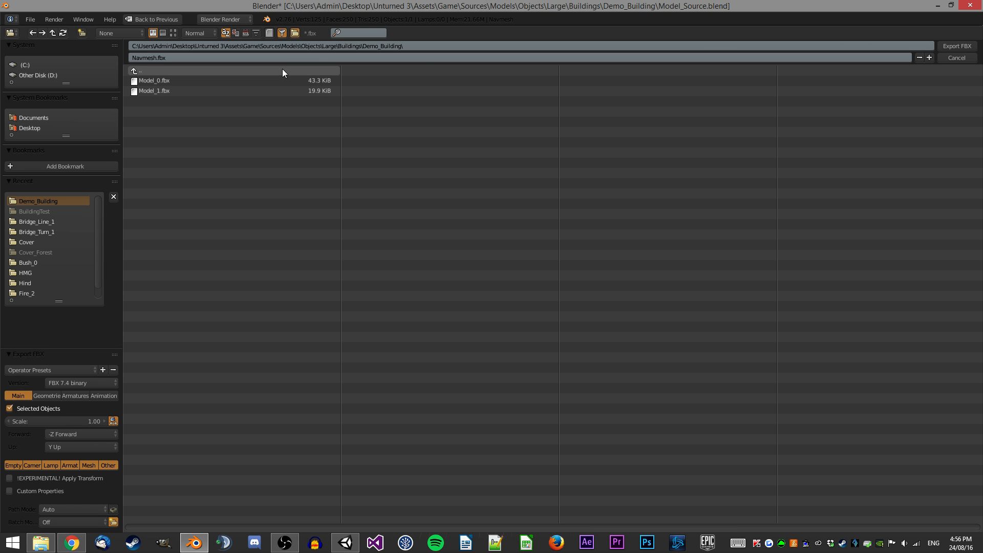
{"action": "key", "text": "Return"}
{"action": "left_click", "coordinate": [957, 45]}
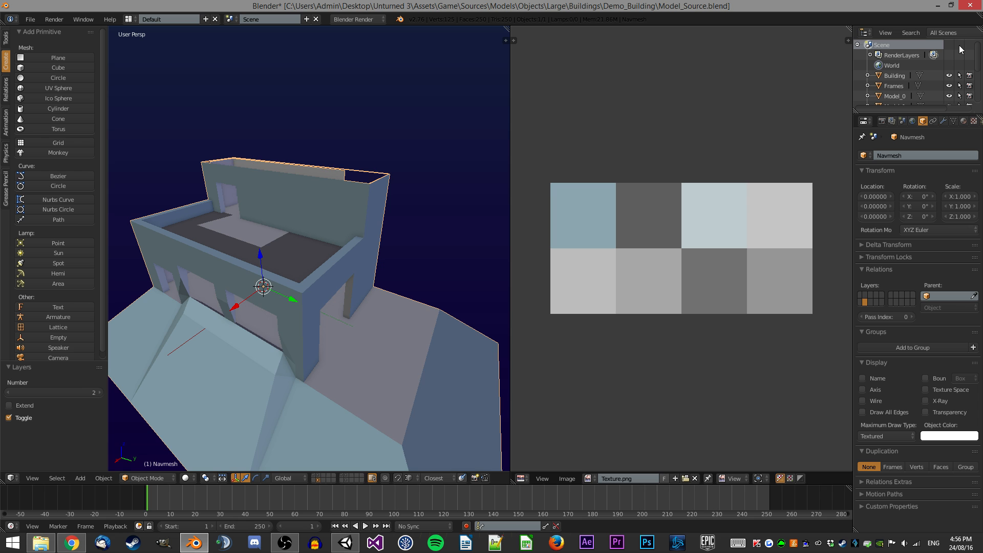
Re-export the Navmesh, overwriting the existing Navmesh.fbx file.
{"action": "left_click", "coordinate": [30, 19]}
{"action": "mouse_move", "coordinate": [40, 217]}
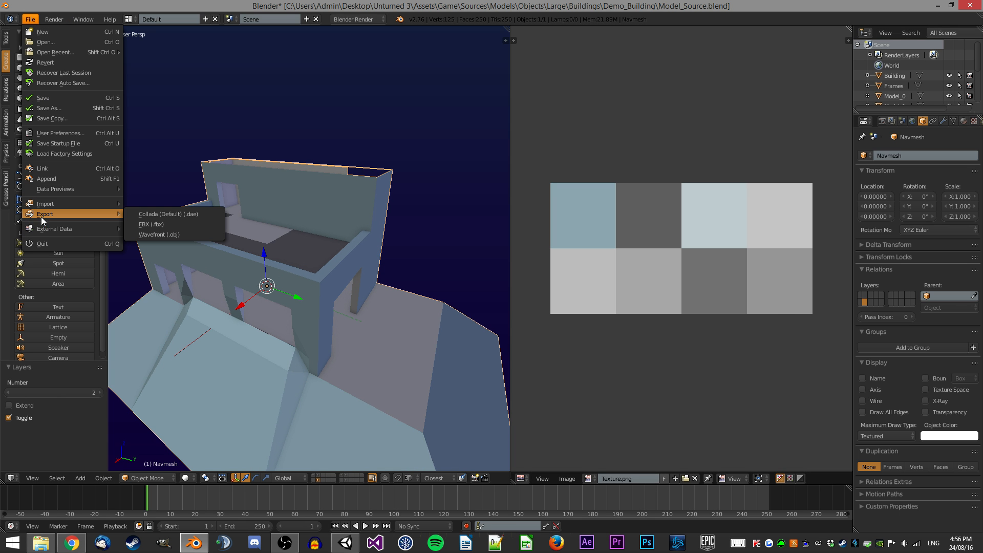
{"action": "left_click", "coordinate": [186, 226]}
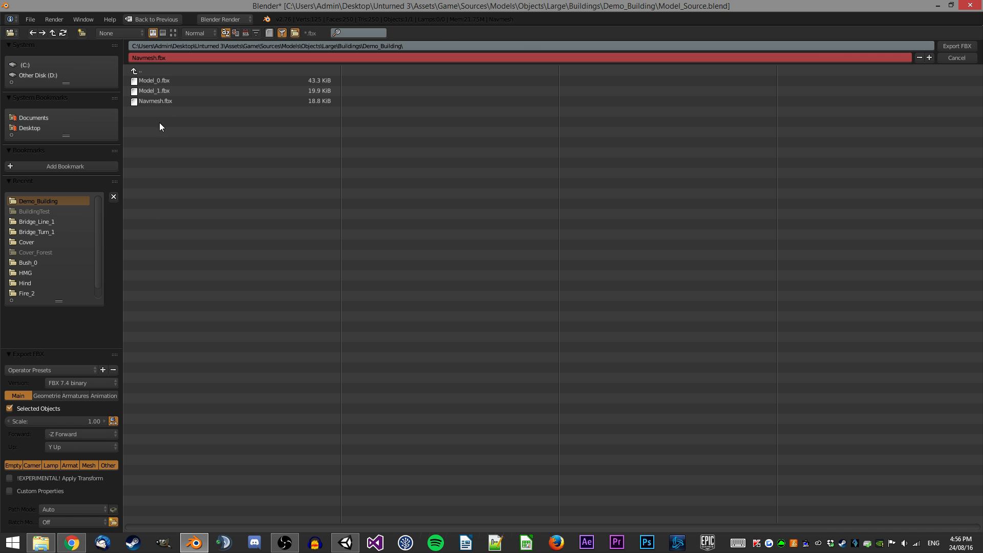
{"action": "double_click", "coordinate": [155, 100]}
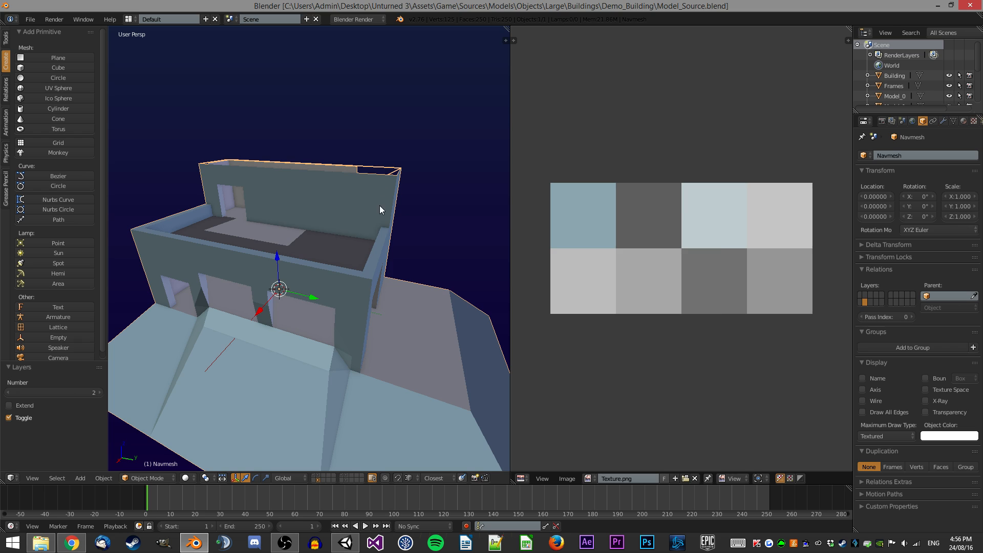
Switch to Unity and inspect the imported Model_0, Model_1 and Model_Source assets in the Demo_Building folder.
{"action": "key", "text": "alt+Tab"}
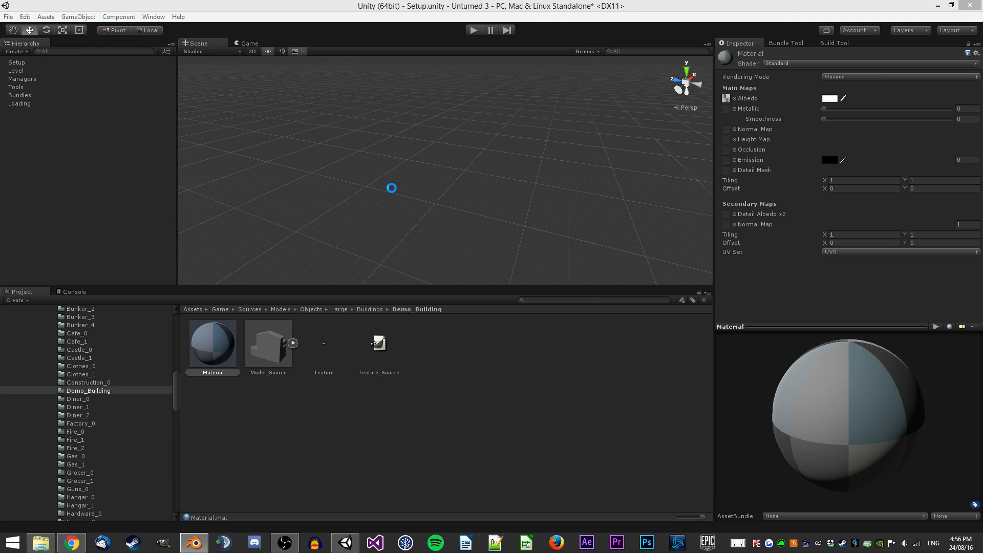
{"action": "left_click", "coordinate": [281, 323]}
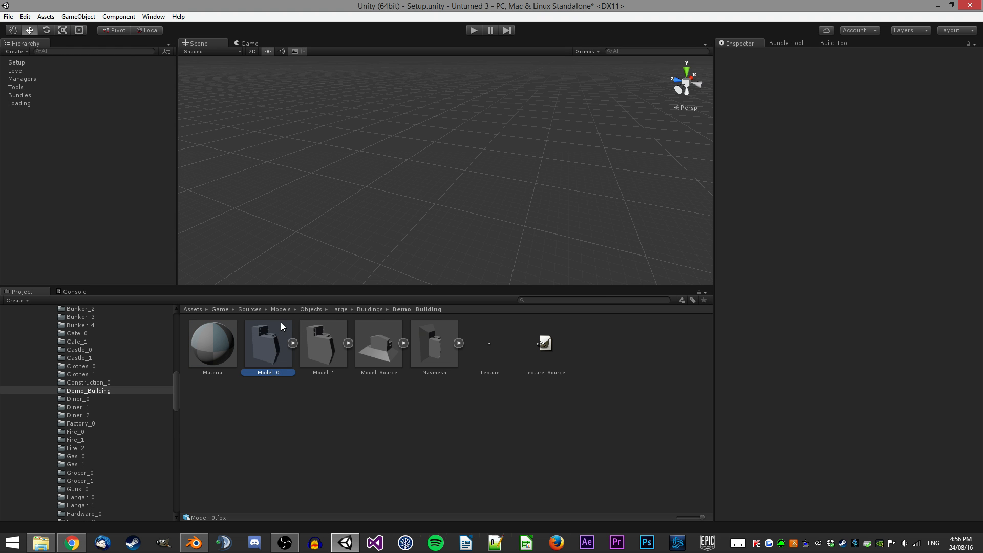
{"action": "left_click", "coordinate": [315, 346]}
{"action": "left_click", "coordinate": [375, 350]}
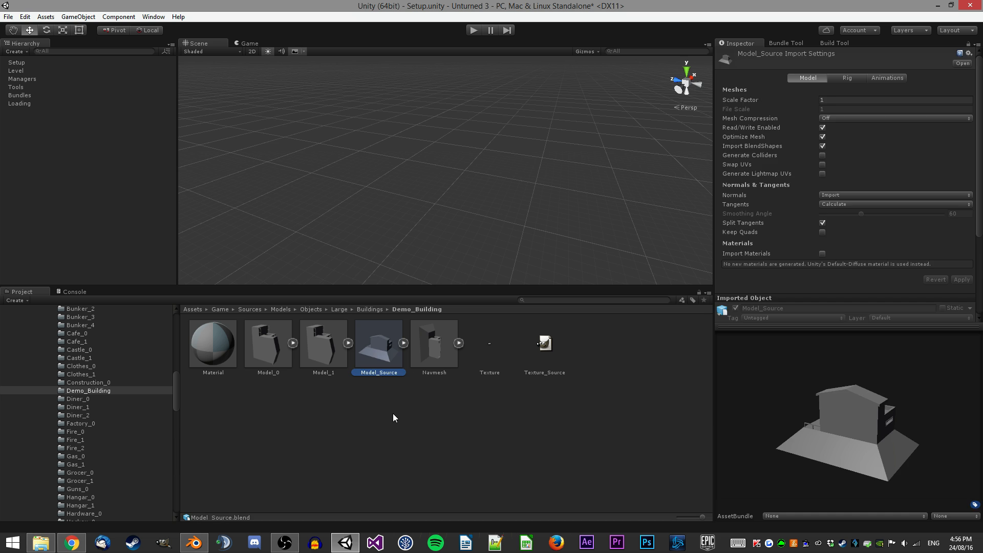
{"action": "left_click", "coordinate": [388, 405]}
{"action": "left_click_drag", "start_coordinate": [275, 350], "coordinate": [476, 173]}
{"action": "key", "text": "f"}
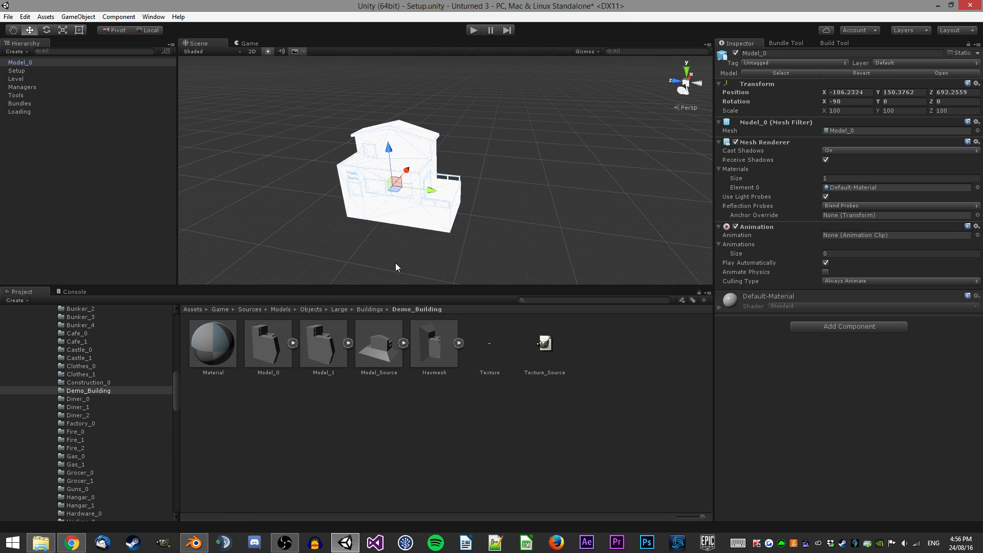
{"action": "key", "text": "ctrl+z"}
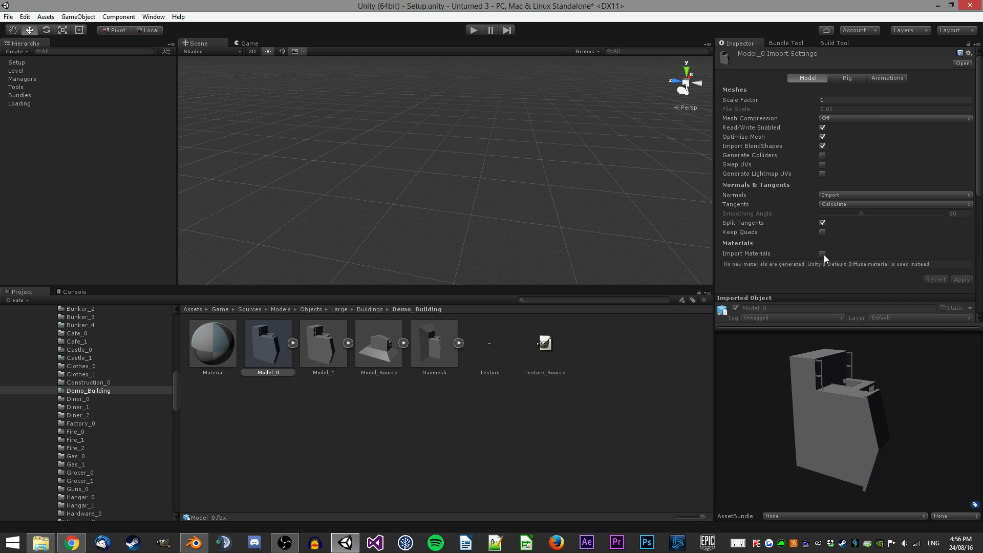
{"action": "left_click", "coordinate": [219, 338]}
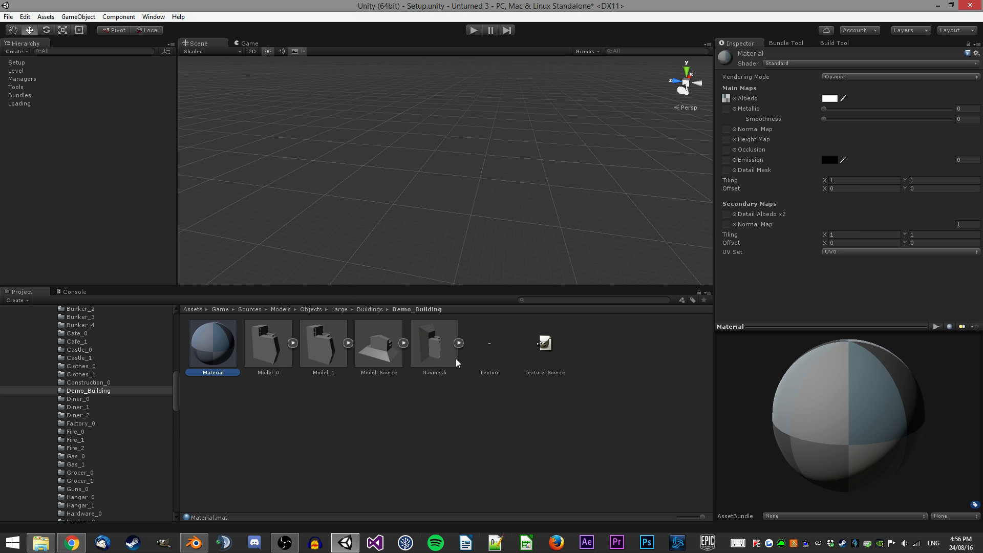
{"action": "left_click", "coordinate": [353, 425]}
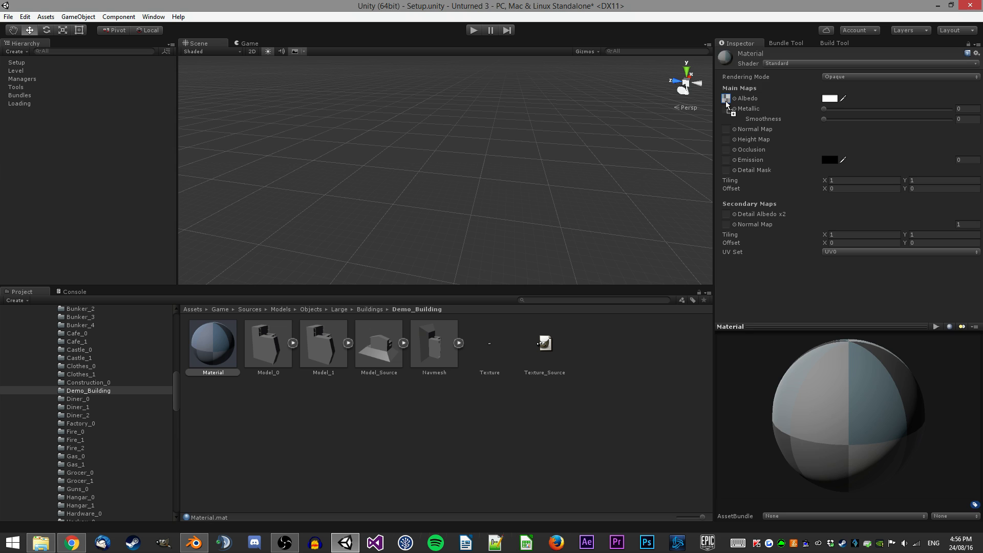
{"action": "left_click", "coordinate": [460, 275]}
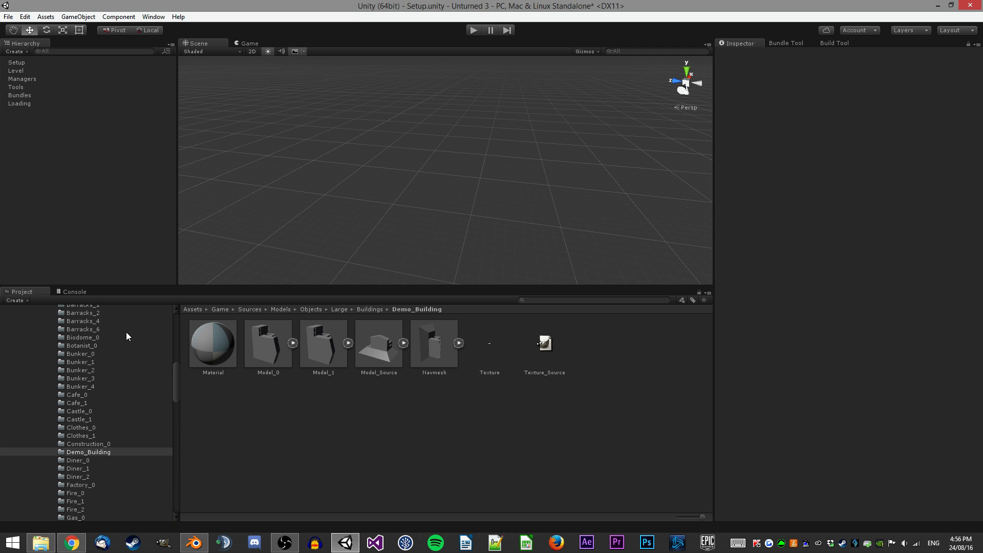
{"action": "scroll", "coordinate": [124, 343], "scroll_direction": "down", "scroll_amount": 15}
{"action": "scroll", "coordinate": [124, 343], "scroll_direction": "down", "scroll_amount": 10}
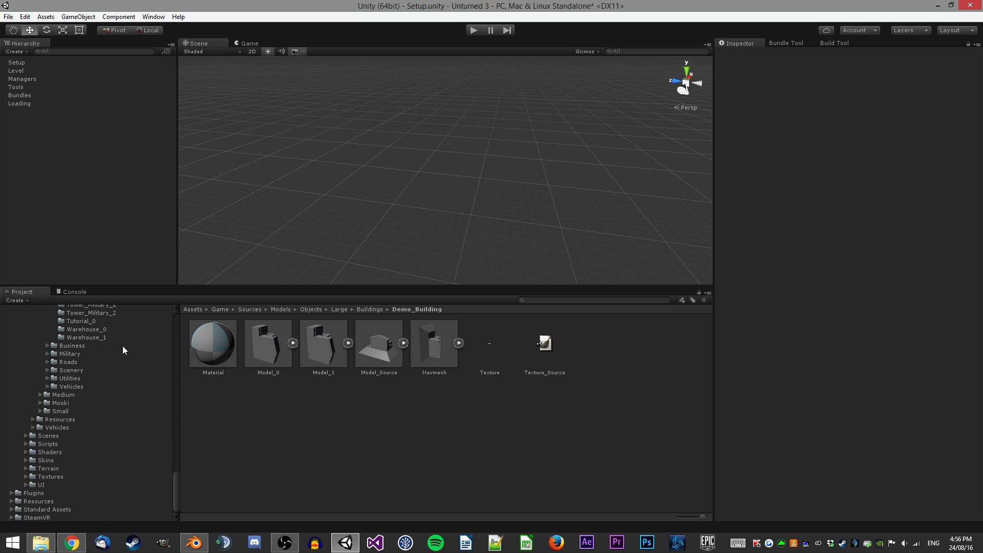
{"action": "left_click", "coordinate": [19, 360]}
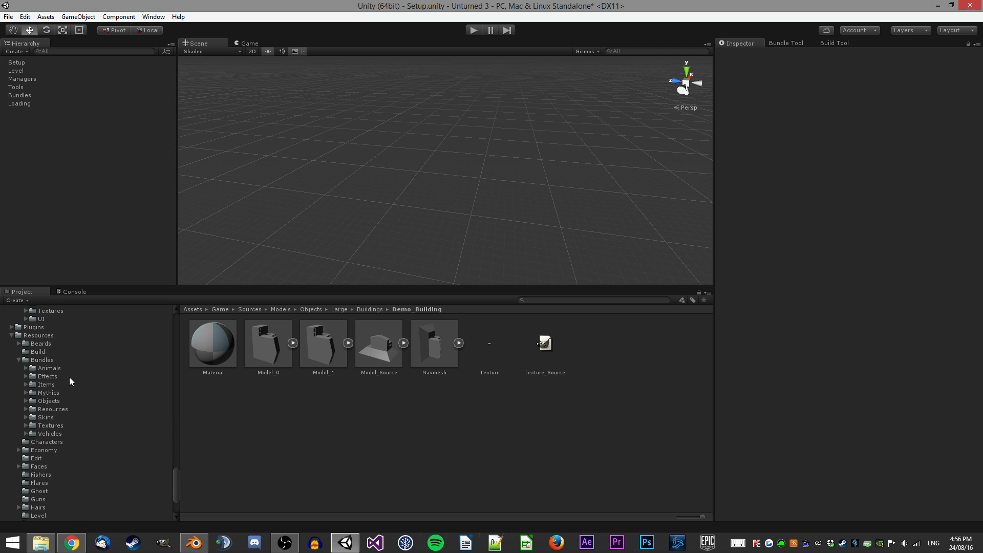
{"action": "left_click", "coordinate": [268, 344]}
Create an empty GameObject and rename it Object.
{"action": "left_click", "coordinate": [78, 16]}
{"action": "left_click", "coordinate": [44, 25]}
{"action": "left_click", "coordinate": [836, 53]}
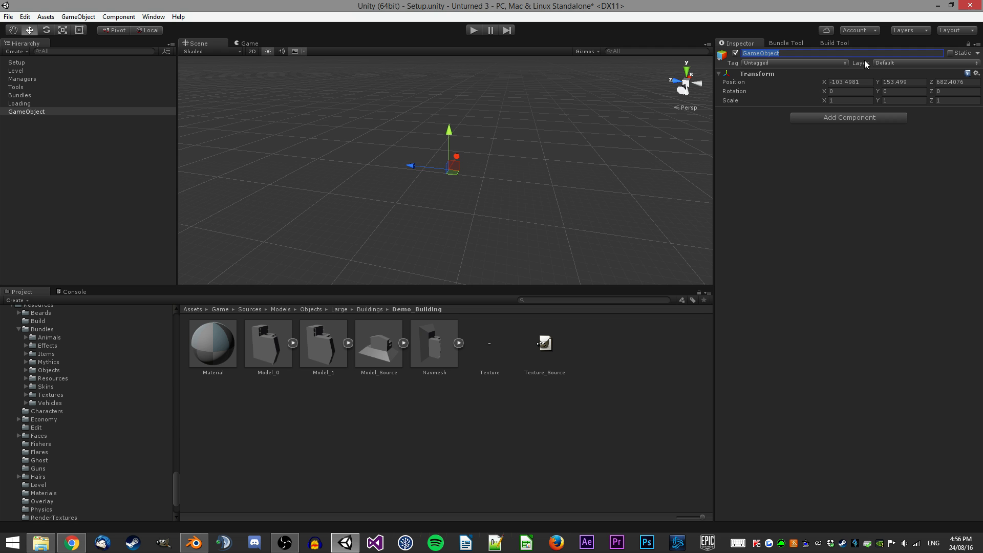
{"action": "type", "text": "Object"}
{"action": "key", "text": "Return"}
Set the Object's position to X 100, Y 0, Z 0 and frame it in the scene.
{"action": "left_click", "coordinate": [850, 82]}
{"action": "type", "text": "100"}
{"action": "key", "text": "Tab"}
{"action": "type", "text": "0"}
{"action": "key", "text": "Tab"}
{"action": "type", "text": "0"}
{"action": "key", "text": "Return"}
{"action": "key", "text": "f"}
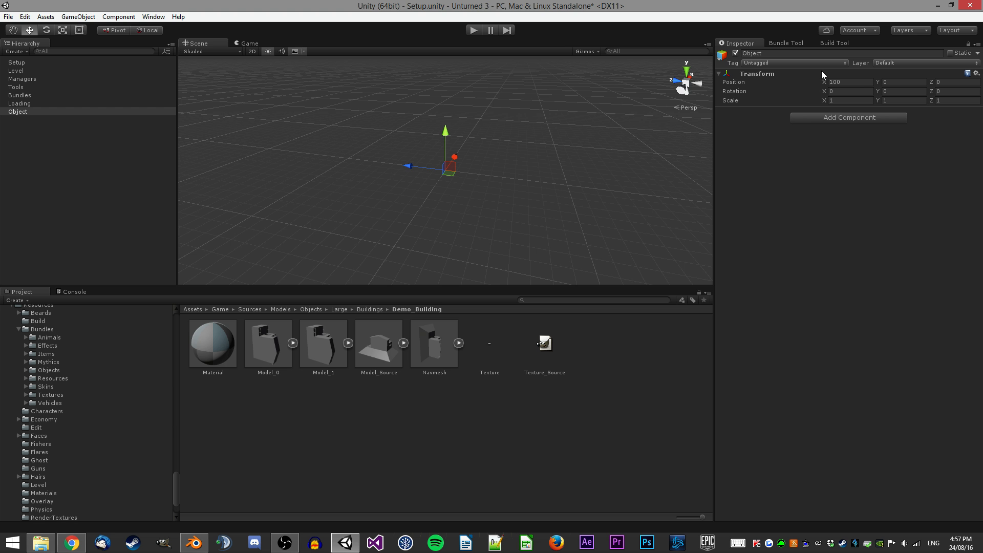
Set the Object's tag to Large and its layer to Large.
{"action": "mouse_move", "coordinate": [512, 175]}
{"action": "left_mouse_down", "text": "alt"}
{"action": "mouse_move", "coordinate": [523, 179]}
{"action": "mouse_move", "coordinate": [516, 158]}
{"action": "mouse_move", "coordinate": [498, 177]}
{"action": "left_mouse_up", "text": "alt"}
{"action": "left_click", "coordinate": [763, 63]}
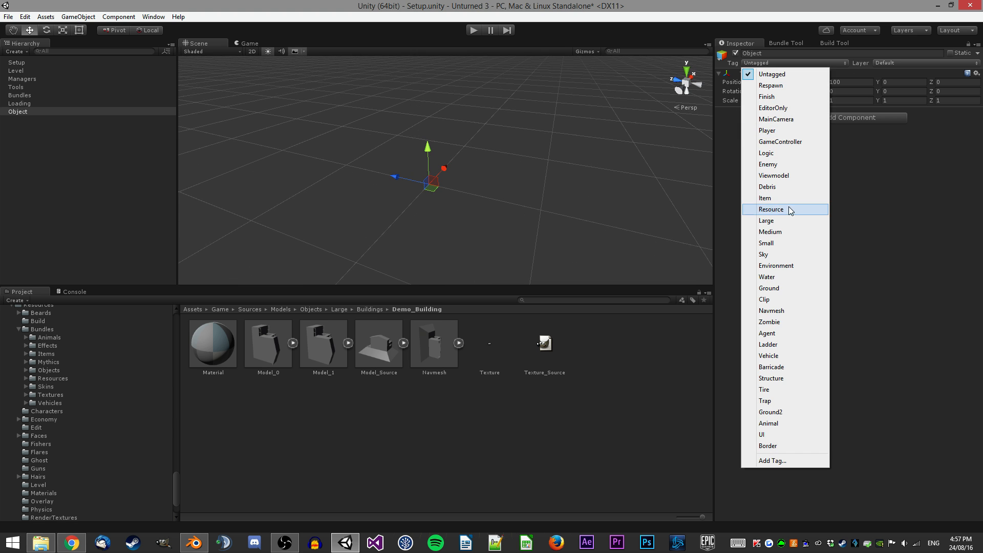
{"action": "left_click", "coordinate": [773, 221]}
{"action": "left_click", "coordinate": [890, 62]}
{"action": "left_click", "coordinate": [883, 211]}
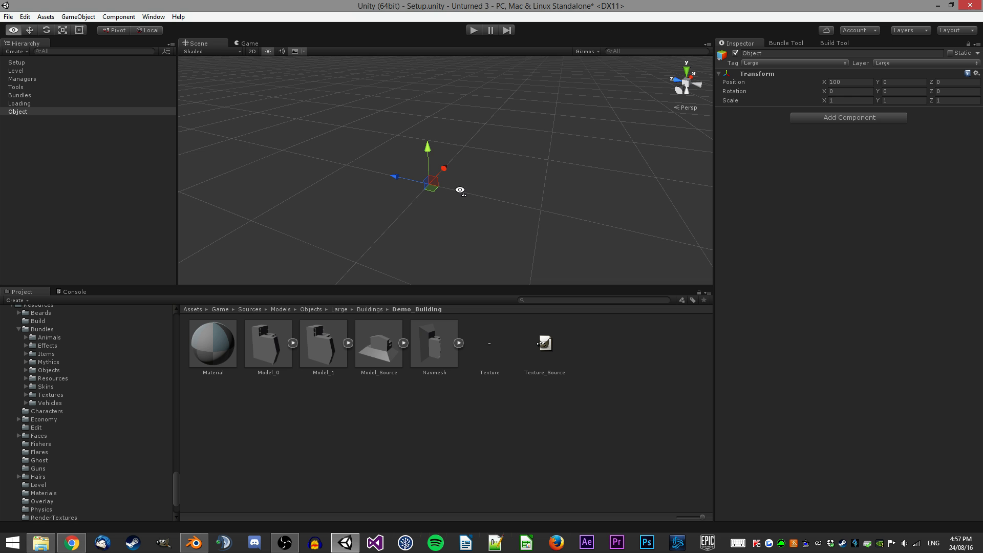
Parent Model_0 and Model_1 under Object, then set both models' scale to 1, 1, 1.
{"action": "left_click_drag", "start_coordinate": [267, 343], "coordinate": [25, 112]}
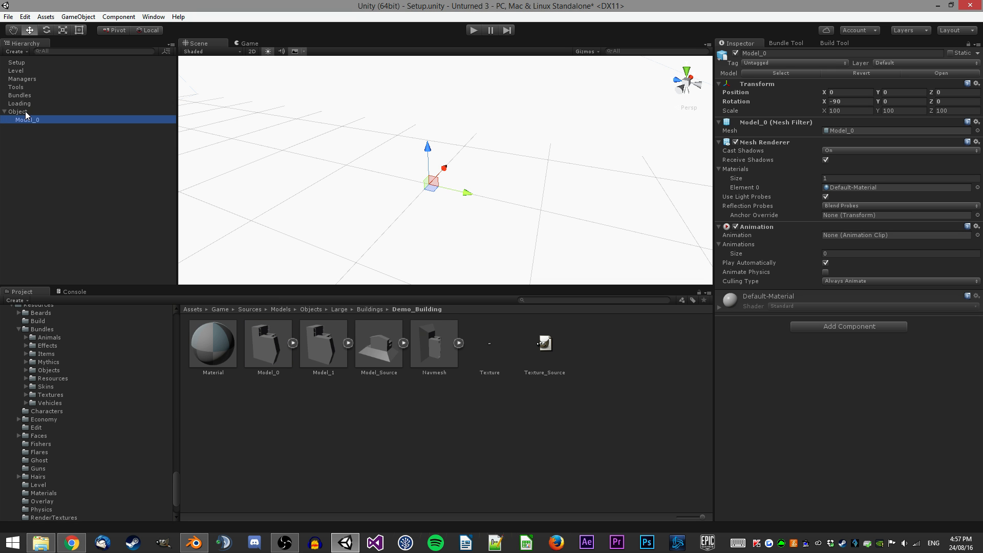
{"action": "left_click_drag", "start_coordinate": [324, 343], "coordinate": [30, 114]}
{"action": "left_click", "coordinate": [35, 114]}
{"action": "left_click", "coordinate": [33, 126], "text": "shift"}
{"action": "left_click", "coordinate": [844, 110]}
{"action": "type", "text": "1"}
{"action": "key", "text": "Tab"}
{"action": "type", "text": "1"}
{"action": "key", "text": "Tab"}
{"action": "type", "text": "1"}
{"action": "key", "text": "Return"}
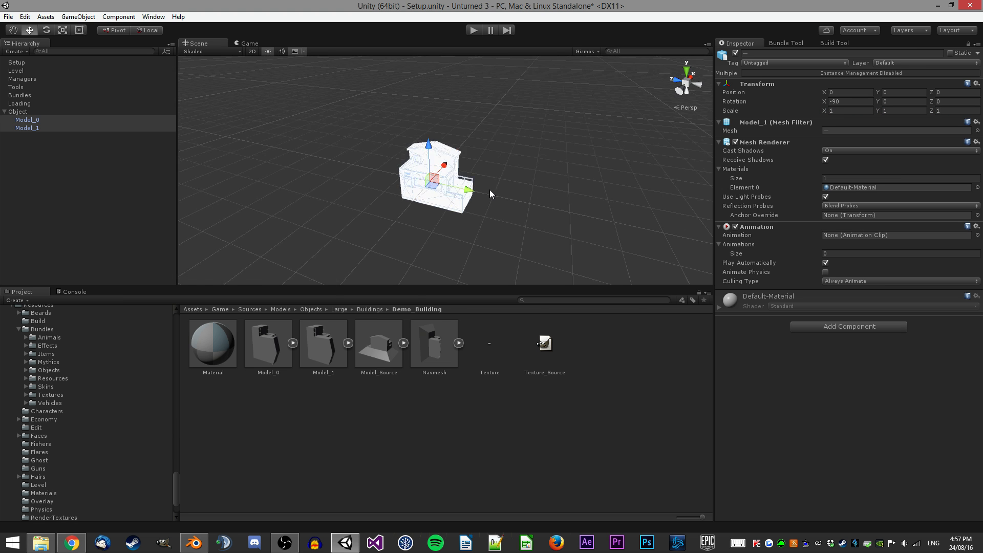
{"action": "key", "text": "w"}
{"action": "right_click_drag", "start_coordinate": [486, 190], "coordinate": [526, 174]}
{"action": "key", "text": "f"}
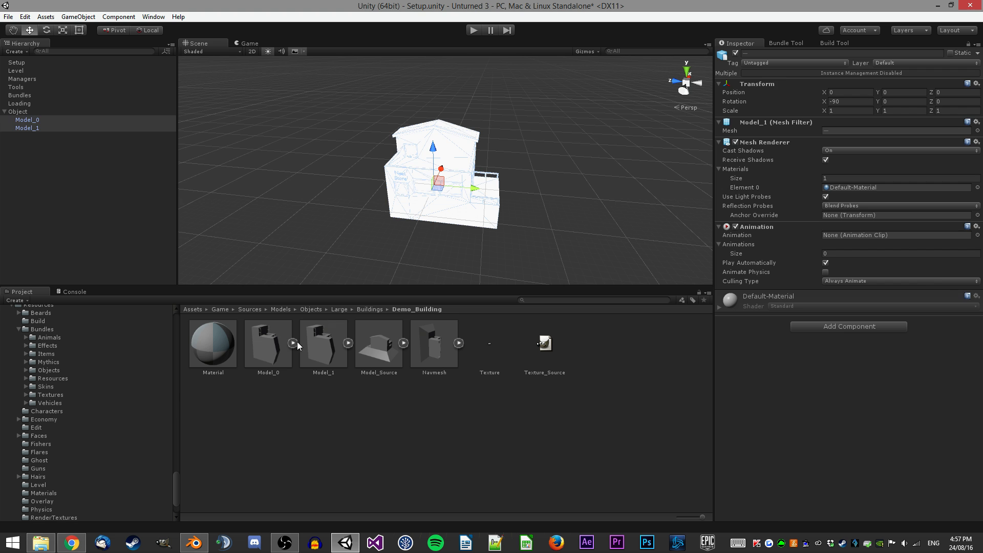
{"action": "left_click", "coordinate": [279, 343]}
{"action": "mouse_move", "coordinate": [420, 180]}
{"action": "right_mouse_down"}
{"action": "mouse_move", "coordinate": [406, 189]}
{"action": "mouse_move", "coordinate": [428, 175]}
{"action": "mouse_move", "coordinate": [336, 180]}
{"action": "mouse_move", "coordinate": [420, 174]}
{"action": "right_mouse_up"}
{"action": "key", "text": "s"}
{"action": "key", "text": "w"}
{"action": "key", "text": "w"}
{"action": "key", "text": "s"}
Search the project for fire_0 and open the Fire_0 building bundle folder to examine its contents.
{"action": "key", "text": "w"}
{"action": "left_click", "coordinate": [419, 173]}
{"action": "left_click", "coordinate": [616, 272]}
{"action": "left_click", "coordinate": [591, 299]}
{"action": "type", "text": "fire_0"}
{"action": "left_click", "coordinate": [271, 344]}
{"action": "left_click", "coordinate": [223, 338]}
{"action": "double_click", "coordinate": [219, 345]}
{"action": "left_click_drag", "start_coordinate": [334, 364], "coordinate": [336, 200]}
{"action": "key", "text": "s"}
{"action": "right_click_drag", "start_coordinate": [444, 187], "coordinate": [445, 187]}
{"action": "key", "text": "w"}
{"action": "left_click", "coordinate": [454, 161]}
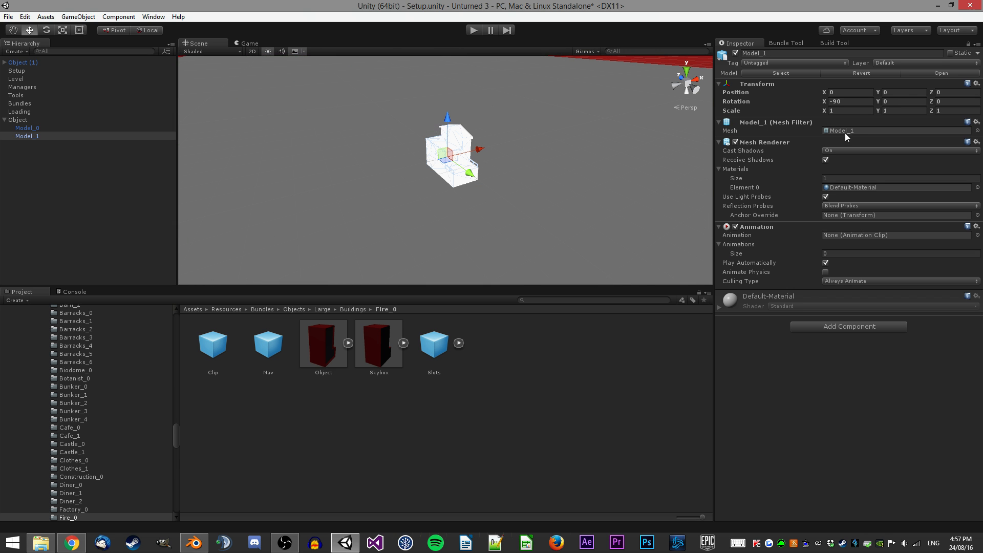
Locate the Model_0 asset from the Object's mesh and set its import Scale Factor to 100, applying the change.
{"action": "left_click", "coordinate": [41, 128]}
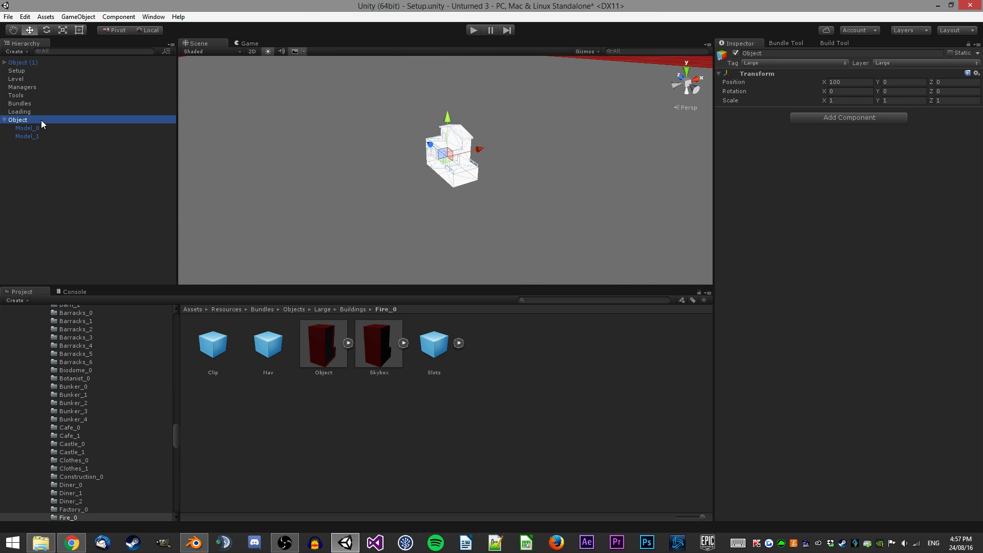
{"action": "double_click", "coordinate": [861, 130]}
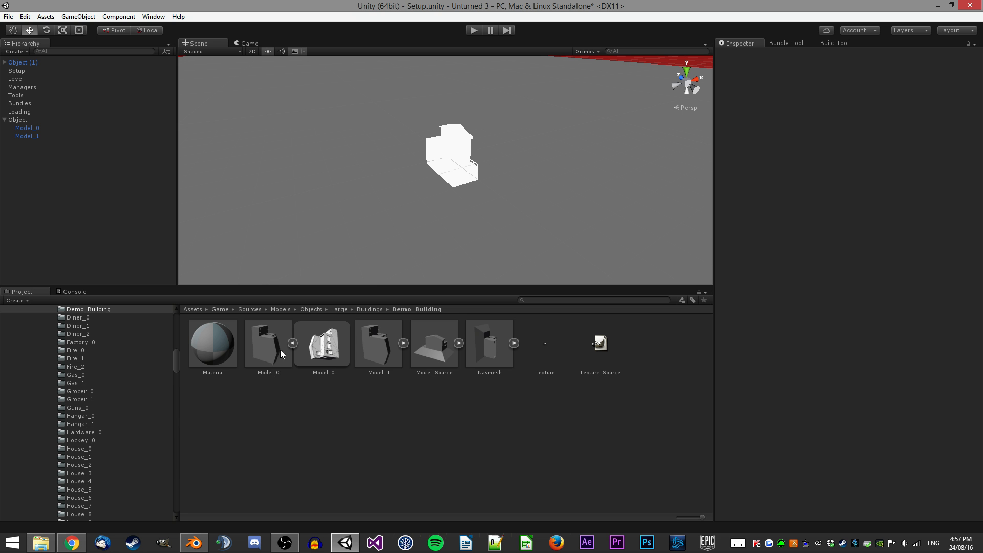
{"action": "left_click", "coordinate": [836, 100]}
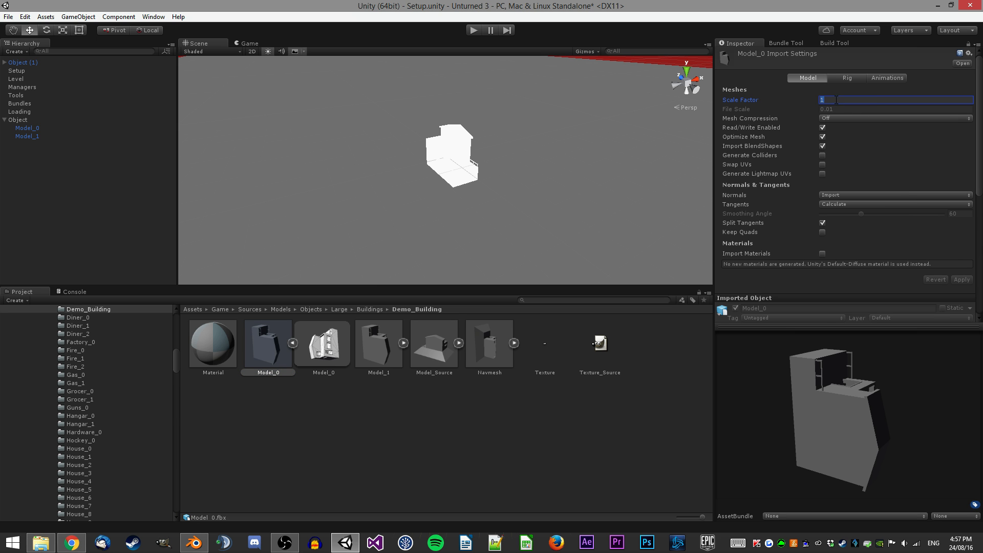
{"action": "type", "text": "100"}
{"action": "left_click", "coordinate": [961, 279]}
{"action": "right_click_drag", "start_coordinate": [476, 173], "coordinate": [500, 176]}
{"action": "key", "text": "s"}
Set the Model_1 asset's import Scale Factor to 100 and apply it.
{"action": "left_click", "coordinate": [383, 354]}
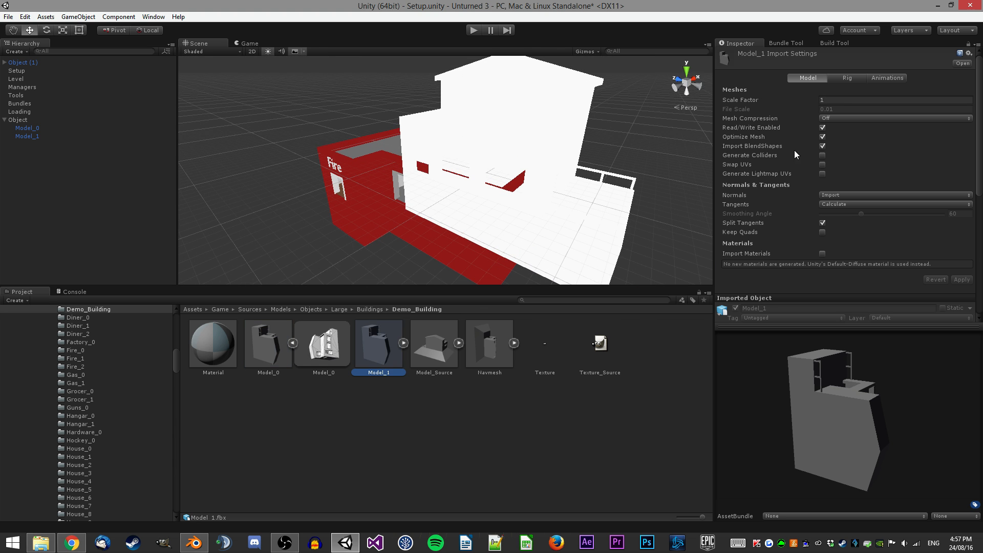
{"action": "left_click", "coordinate": [842, 98]}
{"action": "type", "text": "00"}
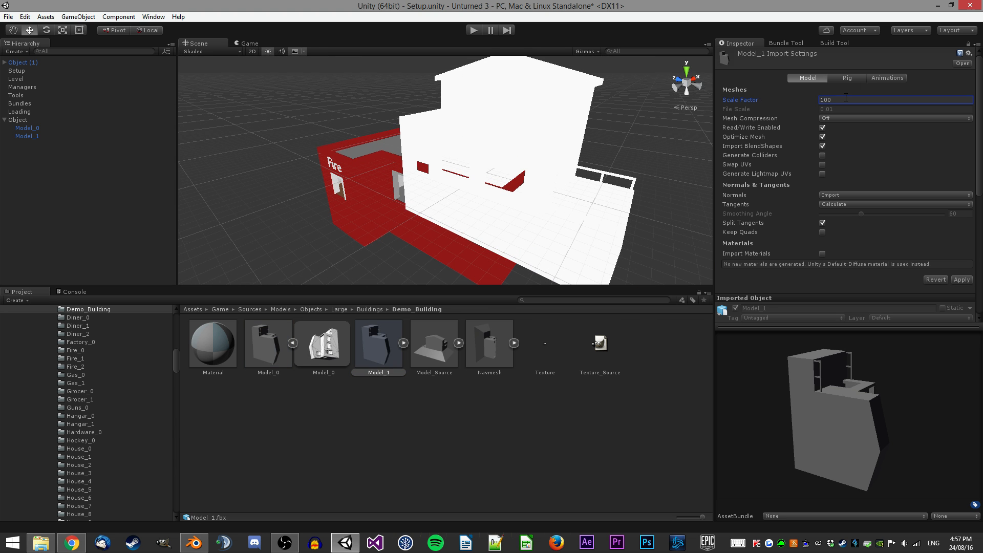
{"action": "left_click", "coordinate": [961, 280]}
{"action": "right_click_drag", "start_coordinate": [564, 147], "coordinate": [508, 136]}
{"action": "right_click_drag", "start_coordinate": [615, 134], "coordinate": [533, 154]}
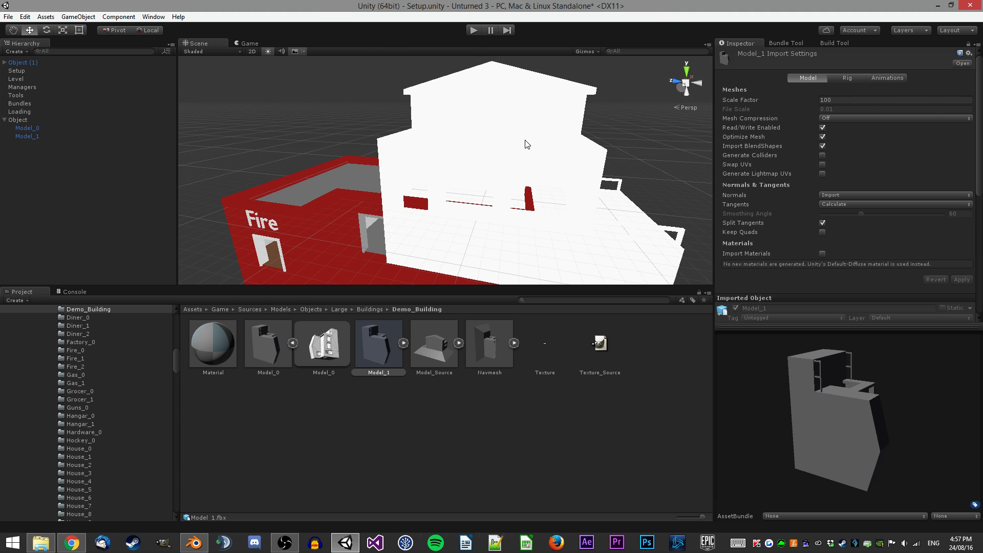
Select both Model_0 and Model_1 and assign the Demo_Building Material to their mesh renderers.
{"action": "left_click", "coordinate": [533, 153]}
{"action": "right_click_drag", "start_coordinate": [438, 107], "coordinate": [441, 113]}
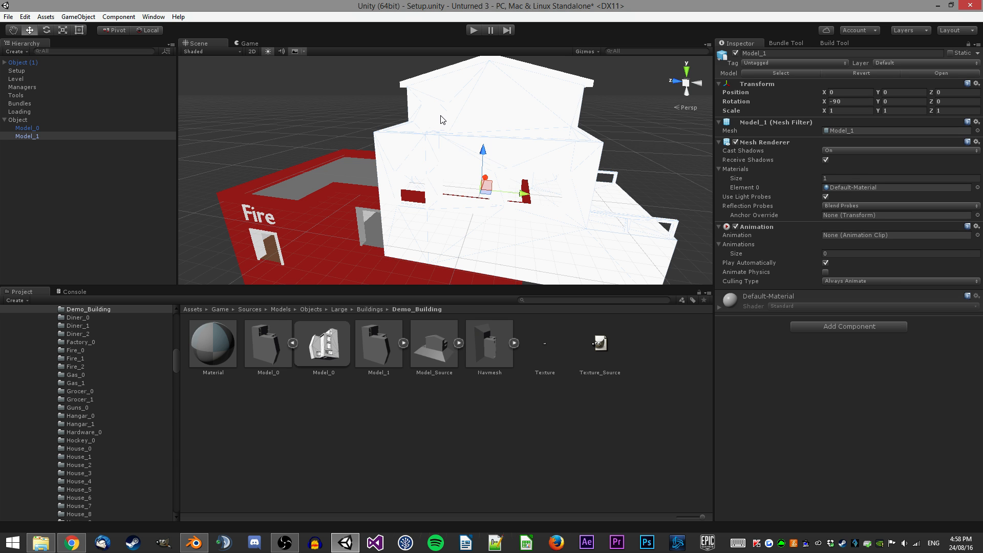
{"action": "right_click_drag", "start_coordinate": [399, 76], "coordinate": [439, 123]}
{"action": "left_click", "coordinate": [31, 136]}
{"action": "left_click", "coordinate": [28, 128], "text": "shift"}
{"action": "left_click_drag", "start_coordinate": [195, 350], "coordinate": [871, 187]}
{"action": "right_click", "coordinate": [759, 227]}
{"action": "left_click", "coordinate": [775, 258]}
{"action": "right_click_drag", "start_coordinate": [562, 168], "coordinate": [569, 184]}
{"action": "key", "text": "ctrl+z"}
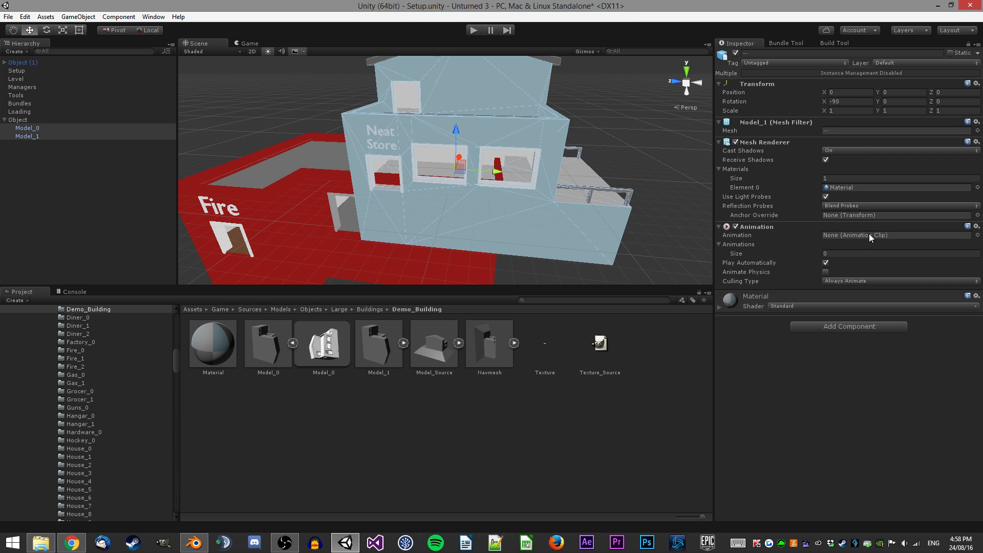
Remove the Animation component from both selected models.
{"action": "right_click", "coordinate": [768, 225]}
{"action": "left_click", "coordinate": [783, 255]}
{"action": "right_click_drag", "start_coordinate": [527, 156], "coordinate": [530, 161]}
Select Model_0, Model_1, Model_Source and Navmesh assets and set their rig Animation Type to None.
{"action": "left_click", "coordinate": [268, 343]}
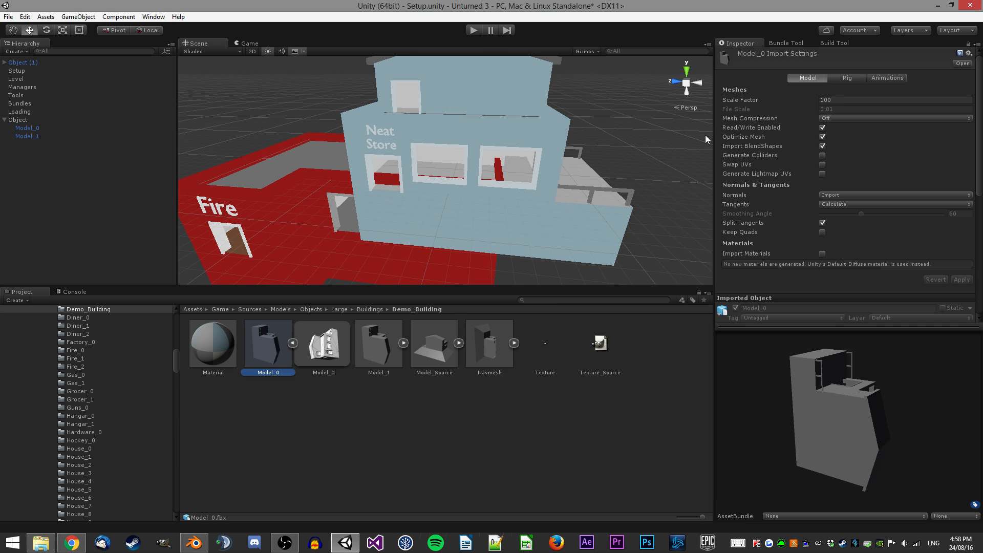
{"action": "left_click", "coordinate": [846, 78]}
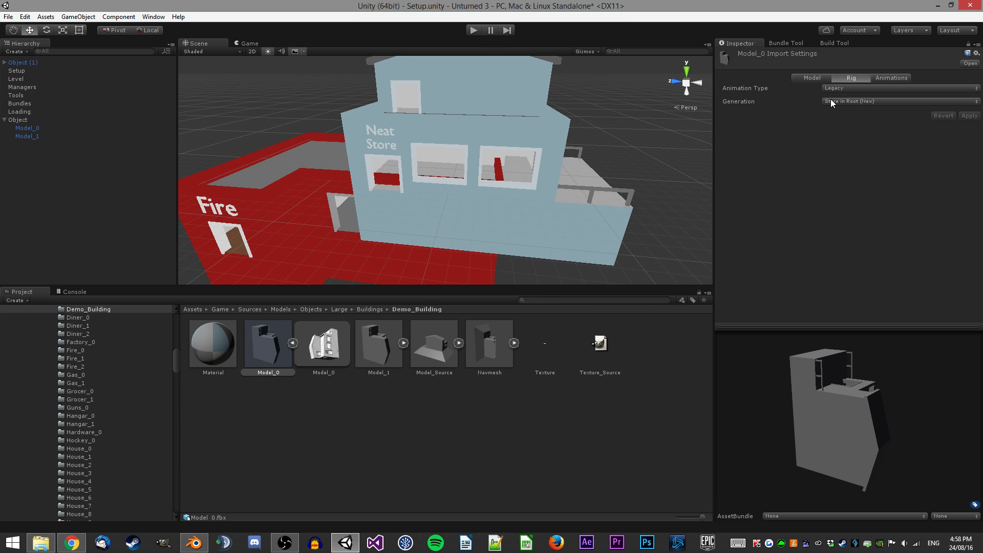
{"action": "left_click", "coordinate": [292, 343]}
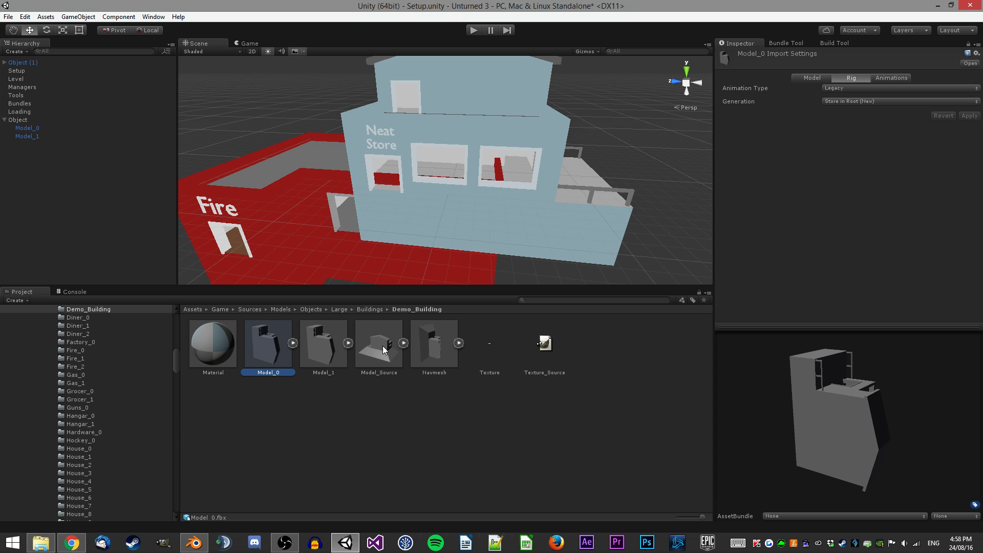
{"action": "left_click", "coordinate": [376, 348], "text": "shift"}
{"action": "left_click", "coordinate": [431, 351], "text": "shift"}
{"action": "left_click", "coordinate": [843, 89]}
{"action": "left_click", "coordinate": [847, 98]}
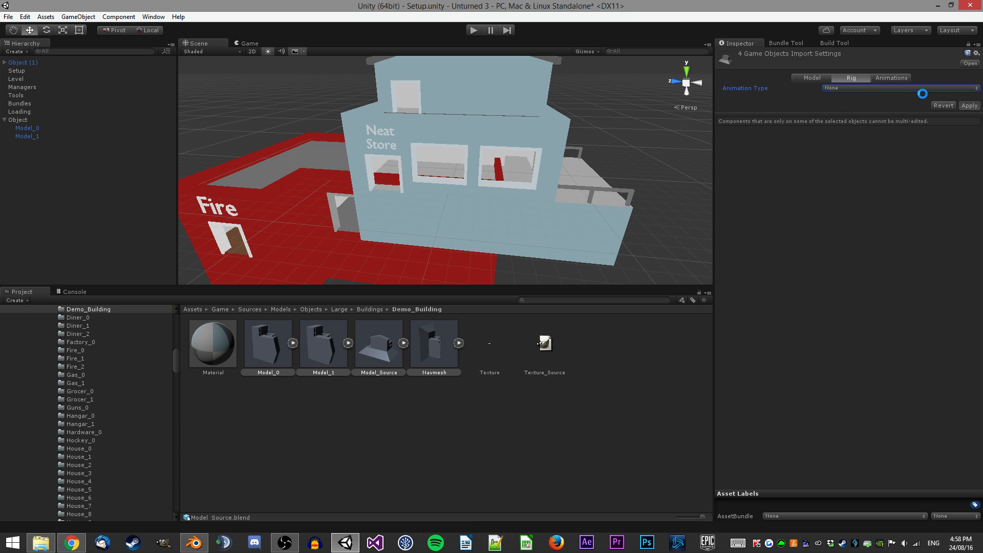
Turn off Import Animation for the selected assets, set Animation Type to None again, and apply.
{"action": "left_click", "coordinate": [892, 79]}
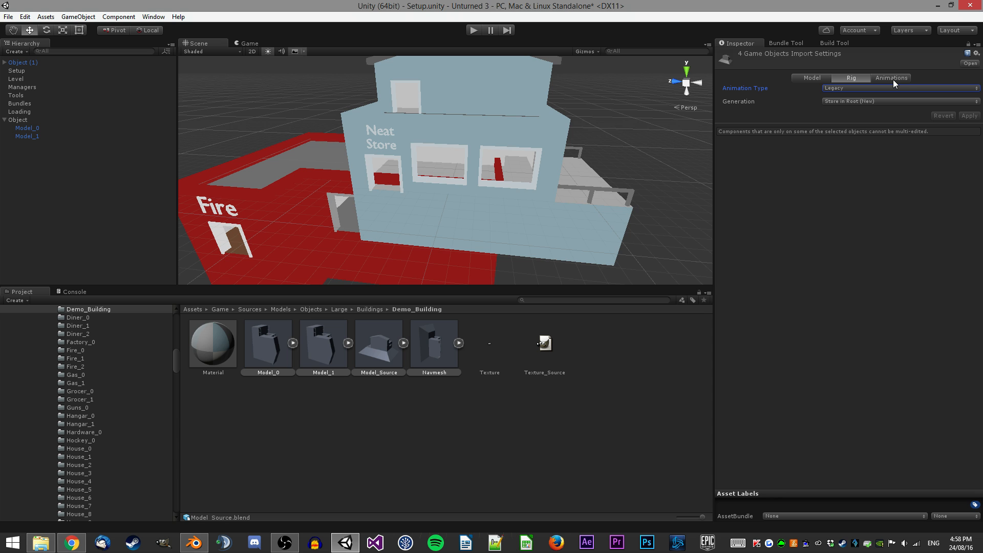
{"action": "left_click", "coordinate": [893, 79]}
{"action": "left_click", "coordinate": [825, 88]}
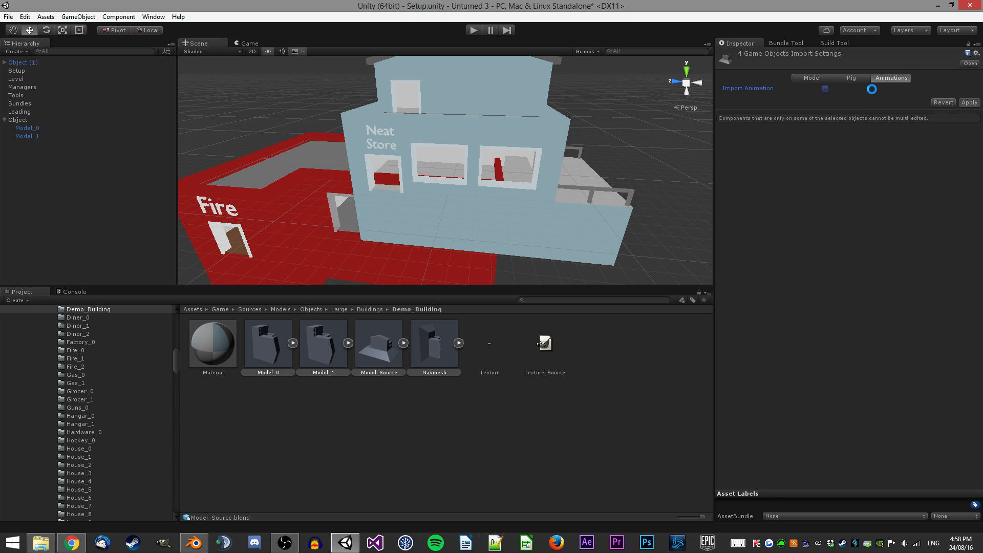
{"action": "left_click", "coordinate": [852, 79]}
{"action": "left_click", "coordinate": [835, 91]}
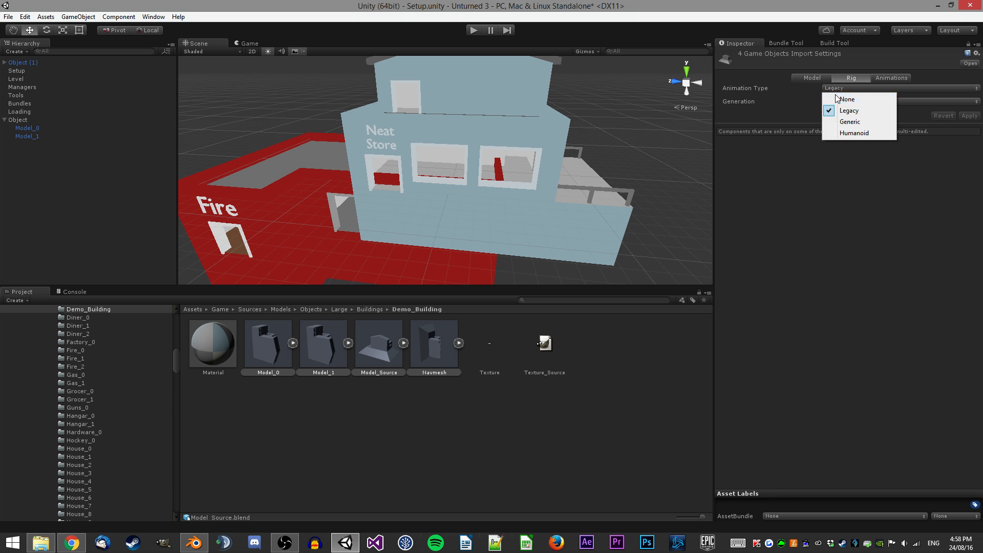
{"action": "left_click", "coordinate": [843, 97]}
{"action": "left_click", "coordinate": [965, 106]}
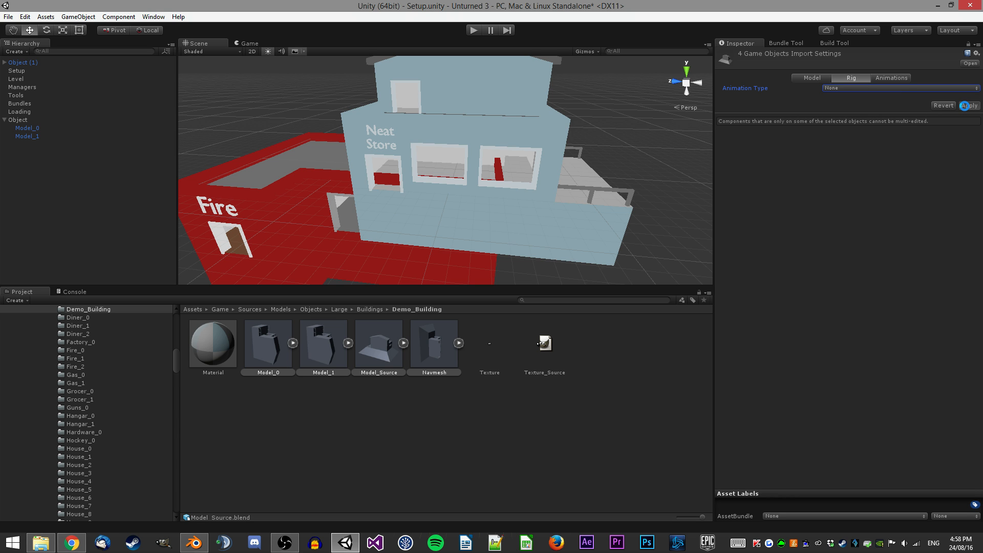
Set the Navmesh asset's import Scale Factor to 100 and apply it.
{"action": "left_click", "coordinate": [814, 79]}
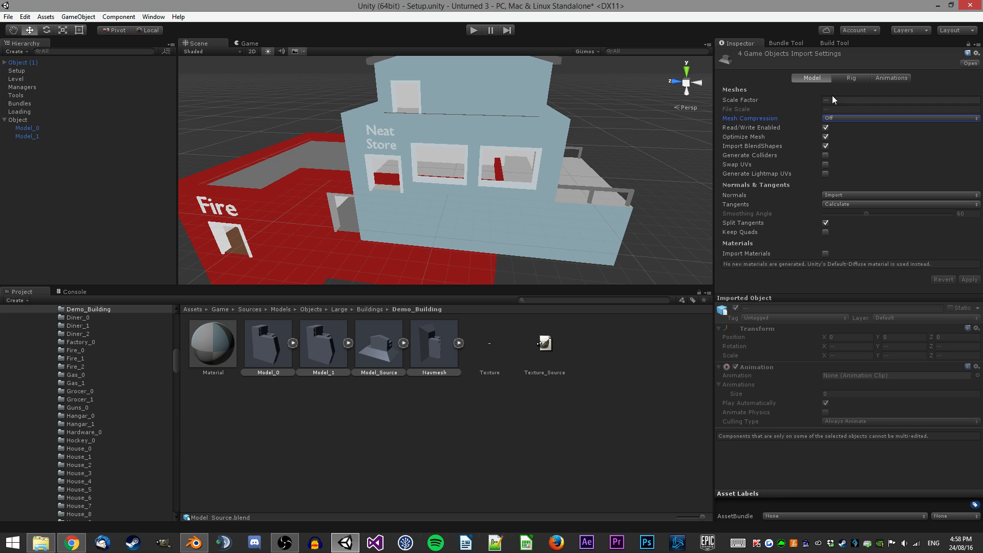
{"action": "right_click_drag", "start_coordinate": [518, 174], "coordinate": [520, 182]}
{"action": "left_click", "coordinate": [434, 343]}
{"action": "left_click", "coordinate": [834, 99]}
{"action": "type", "text": "100"}
{"action": "left_click", "coordinate": [961, 279]}
{"action": "right_click_drag", "start_coordinate": [475, 212], "coordinate": [504, 211]}
Compare Demo_Building's Model_0 import settings with the Clothes_0 building's Model_0 settings.
{"action": "left_click", "coordinate": [281, 343]}
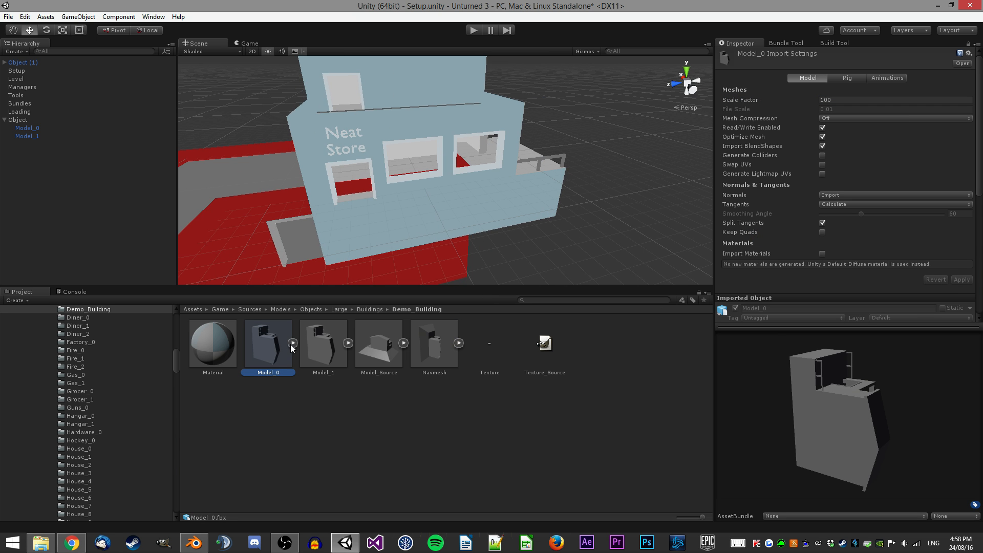
{"action": "right_click_drag", "start_coordinate": [587, 181], "coordinate": [603, 167]}
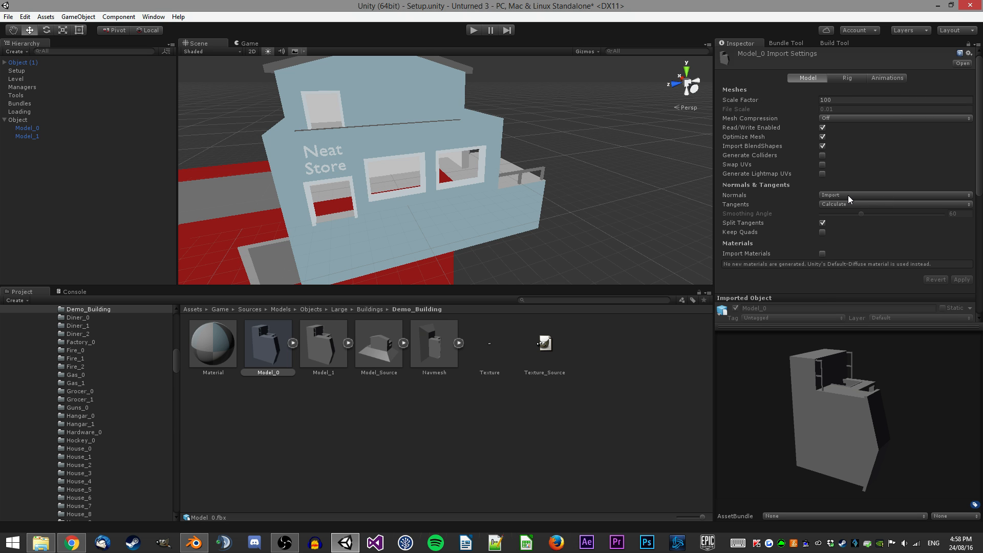
{"action": "left_click", "coordinate": [262, 352]}
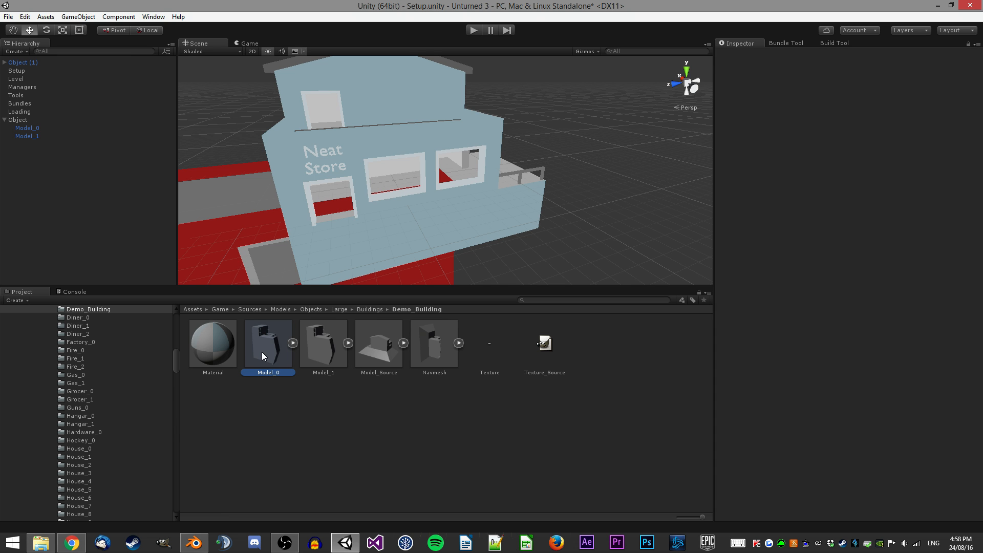
{"action": "scroll", "coordinate": [130, 378], "scroll_direction": "up", "scroll_amount": 4}
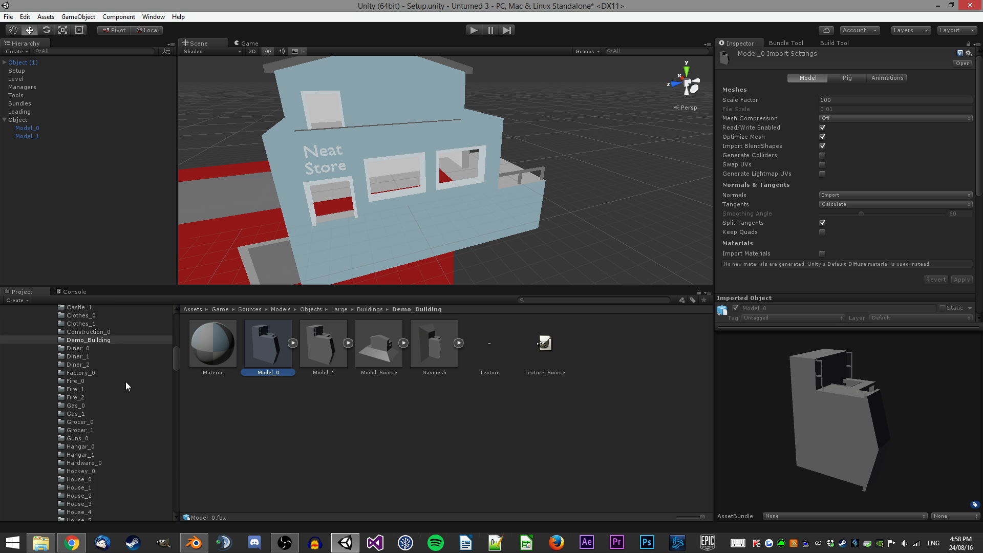
{"action": "left_click", "coordinate": [89, 378]}
{"action": "left_click", "coordinate": [277, 353]}
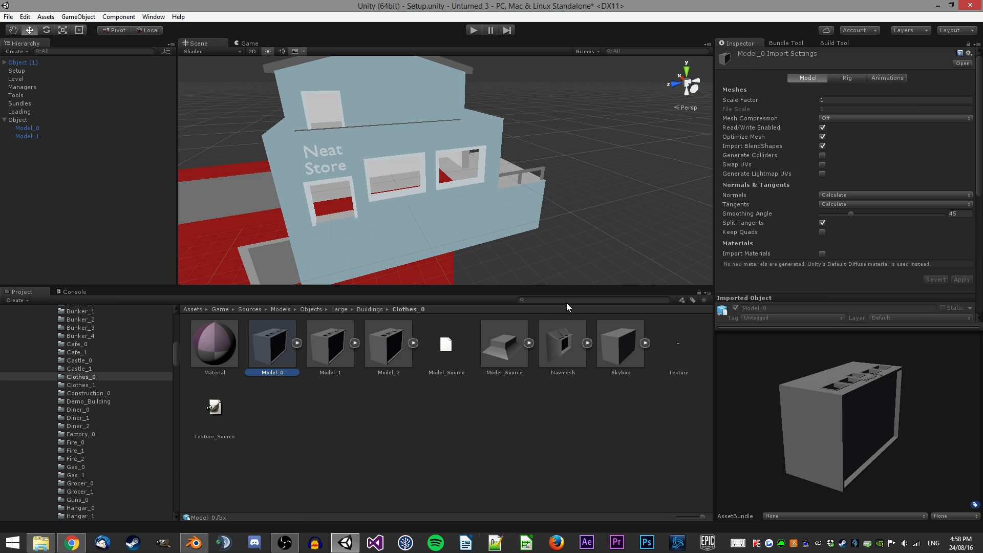
{"action": "left_click", "coordinate": [83, 399]}
{"action": "left_click", "coordinate": [282, 361]}
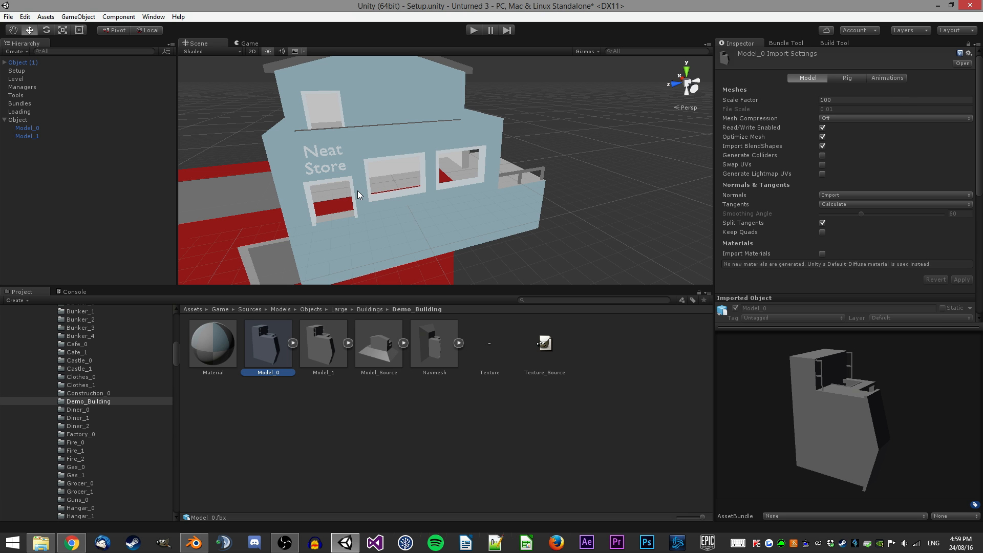
Select Model_0, Model_1 and Navmesh assets, set Normals to Calculate with a Smoothing Angle of 45, and apply.
{"action": "left_click", "coordinate": [323, 343], "text": "ctrl"}
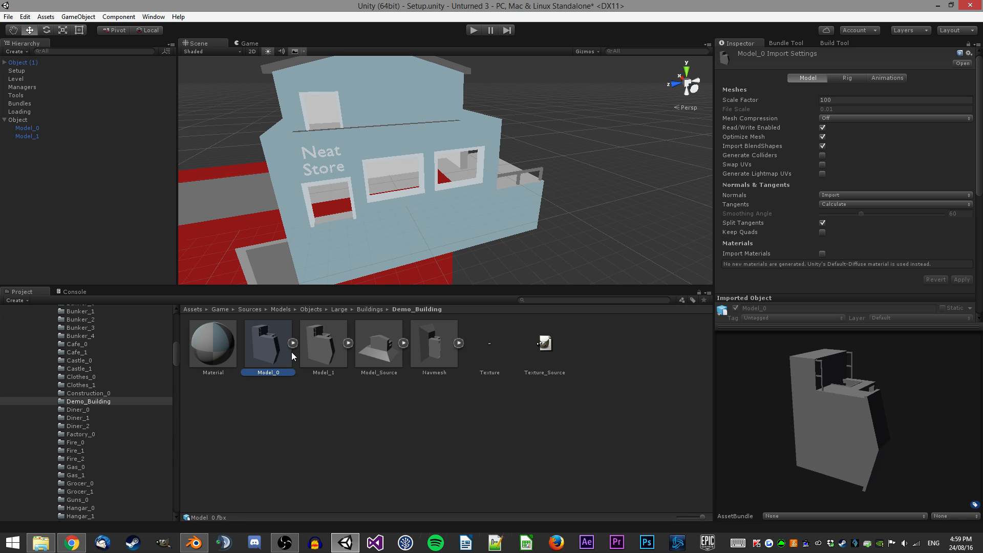
{"action": "left_click", "coordinate": [434, 342], "text": "ctrl"}
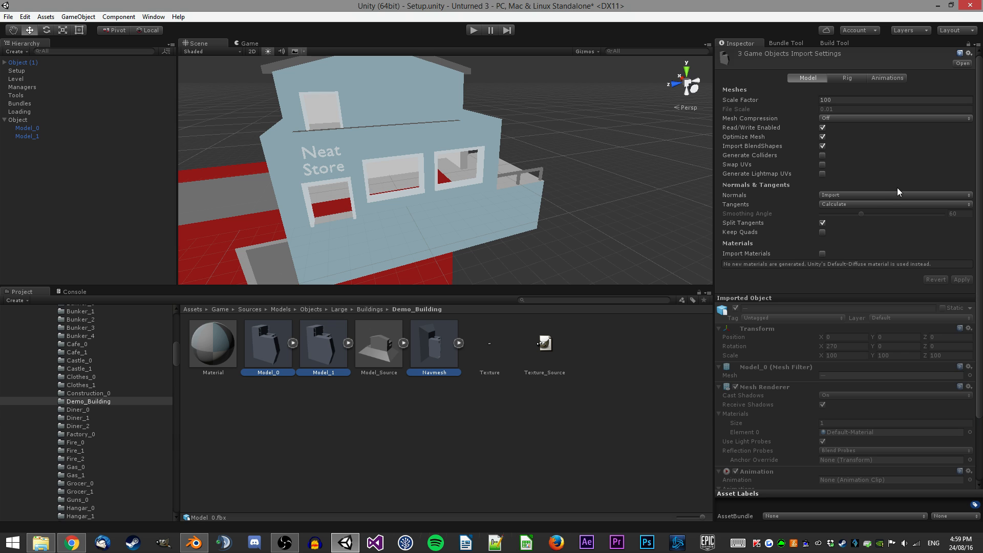
{"action": "left_click", "coordinate": [865, 204]}
{"action": "left_click", "coordinate": [847, 197]}
{"action": "left_click", "coordinate": [841, 203]}
{"action": "left_click", "coordinate": [850, 226]}
{"action": "left_click", "coordinate": [841, 194]}
{"action": "left_click", "coordinate": [850, 217]}
{"action": "left_click", "coordinate": [953, 214]}
{"action": "type", "text": "45"}
{"action": "left_click", "coordinate": [961, 279]}
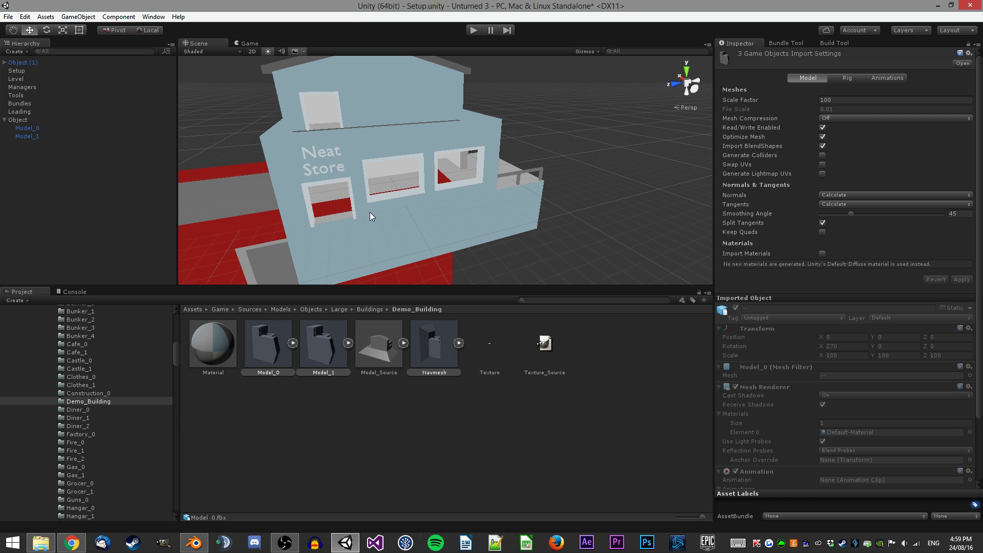
{"action": "middle_click_drag", "start_coordinate": [370, 212], "coordinate": [403, 211]}
Compare the Construction_0 Model_0 import settings with Demo_Building's Model_0.
{"action": "left_click", "coordinate": [128, 393]}
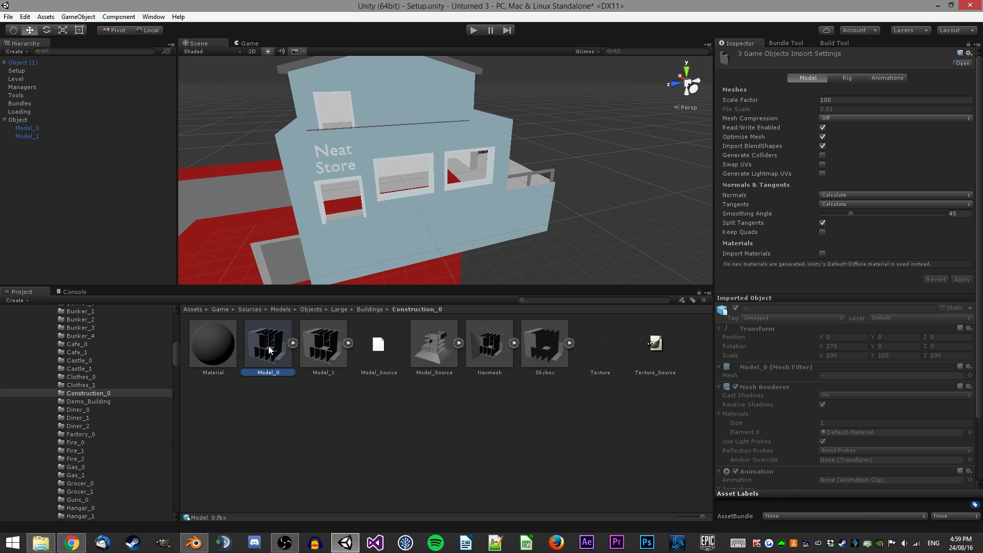
{"action": "left_click", "coordinate": [268, 348]}
{"action": "left_click", "coordinate": [105, 401]}
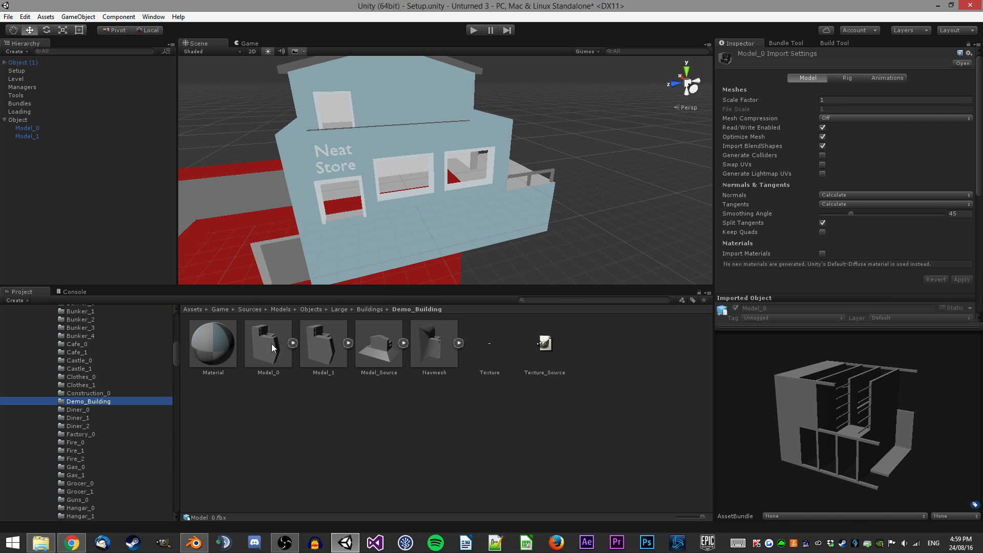
{"action": "left_click", "coordinate": [267, 343]}
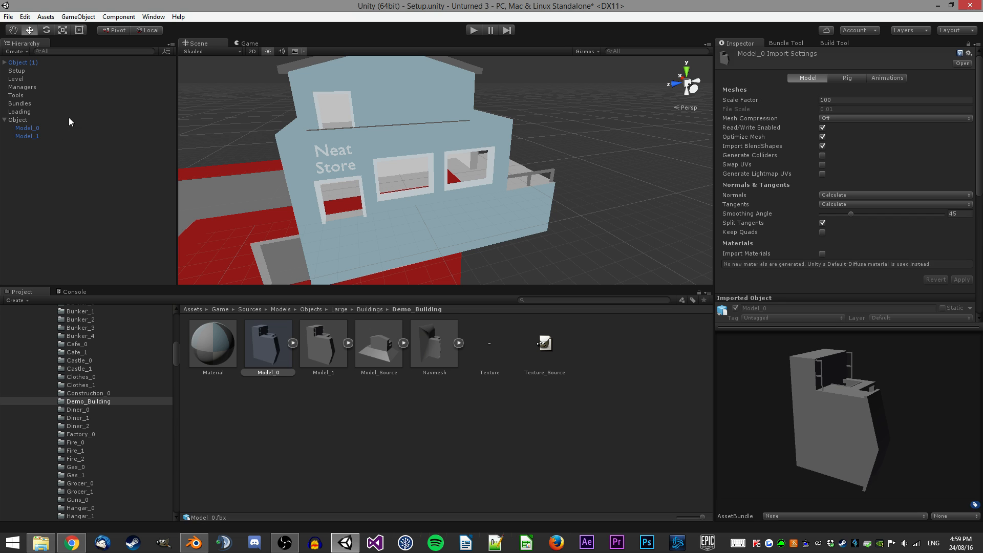
Select both Model_0 and Model_1 in the hierarchy and set their tag and layer.
{"action": "left_click", "coordinate": [36, 130]}
{"action": "left_click", "coordinate": [34, 136]}
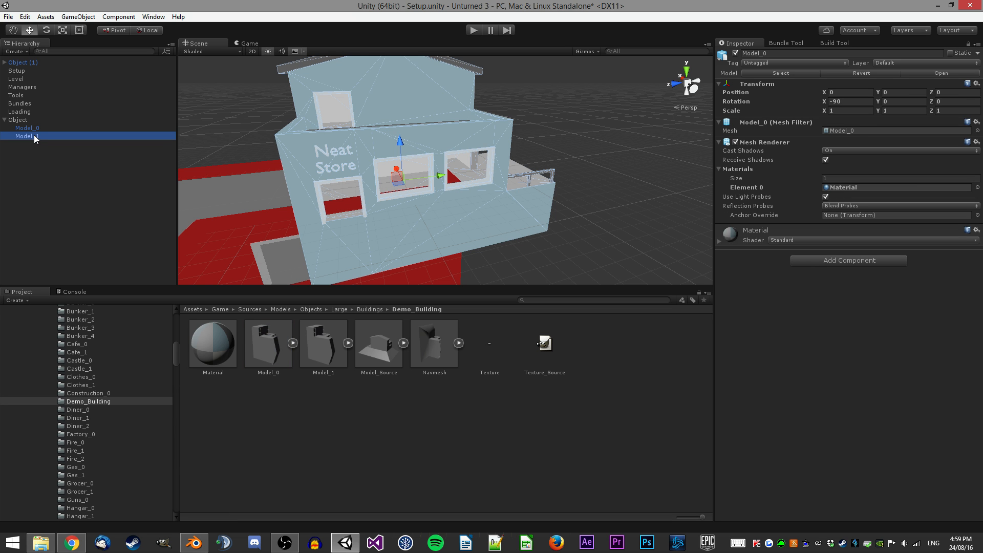
{"action": "left_click", "coordinate": [28, 128], "text": "shift"}
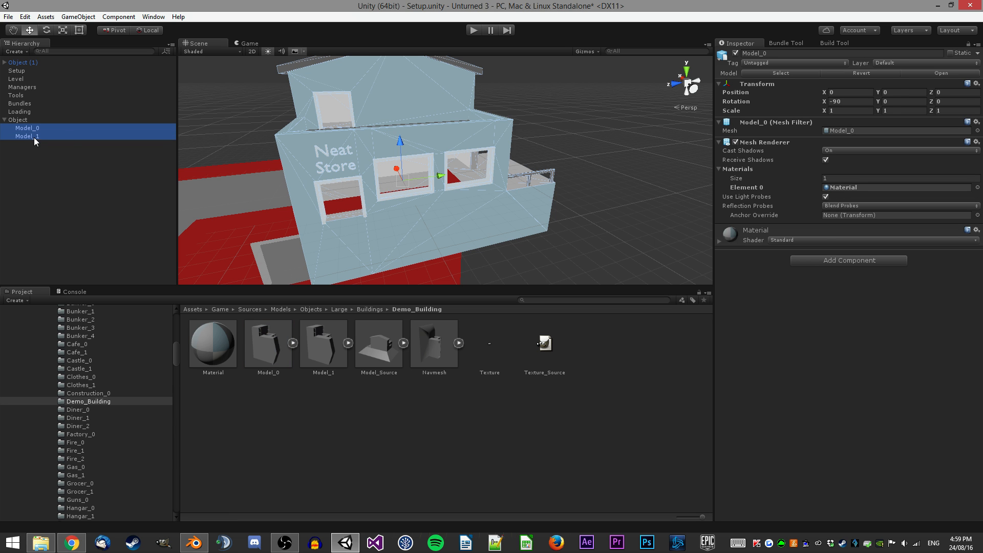
{"action": "left_click", "coordinate": [764, 63]}
{"action": "left_click", "coordinate": [766, 221]}
{"action": "left_click", "coordinate": [892, 63]}
{"action": "left_click", "coordinate": [901, 210]}
{"action": "left_click_drag", "start_coordinate": [526, 146], "coordinate": [377, 127], "text": "alt"}
Add an LOD Group component to the Object.
{"action": "left_click", "coordinate": [50, 121]}
{"action": "left_click", "coordinate": [821, 114]}
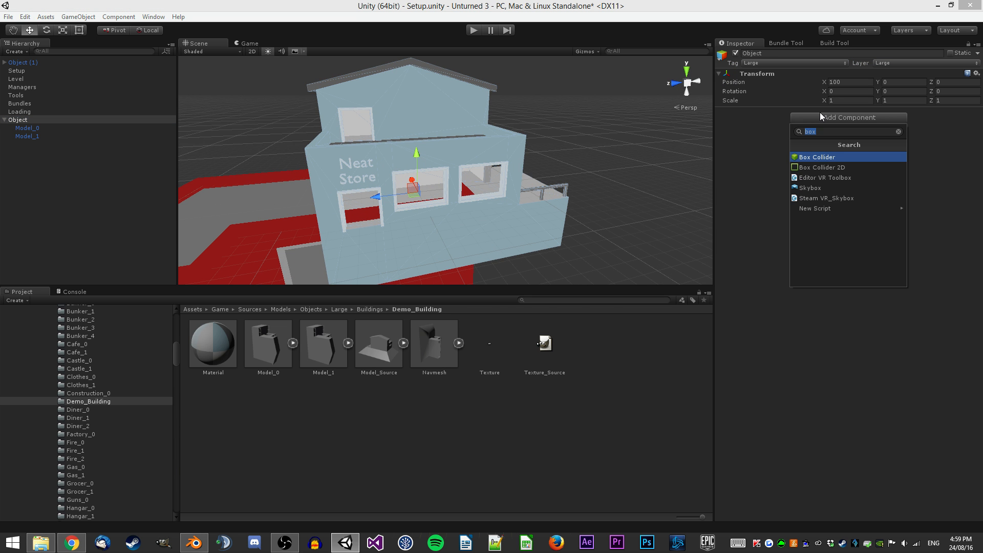
{"action": "type", "text": ";"}
{"action": "key", "text": "BackSpace"}
{"action": "type", "text": "lod"}
{"action": "key", "text": "Return"}
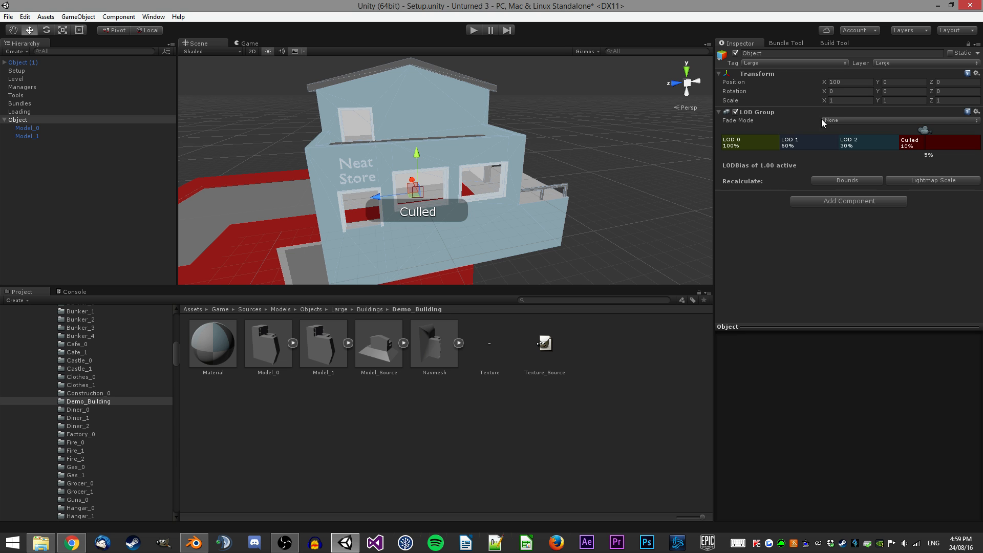
Delete LOD 2 and move the boundaries so LOD 1 starts at 20% and culling at 3%.
{"action": "right_click", "coordinate": [819, 137]}
{"action": "left_click", "coordinate": [831, 153]}
{"action": "left_click_drag", "start_coordinate": [899, 142], "coordinate": [939, 138]}
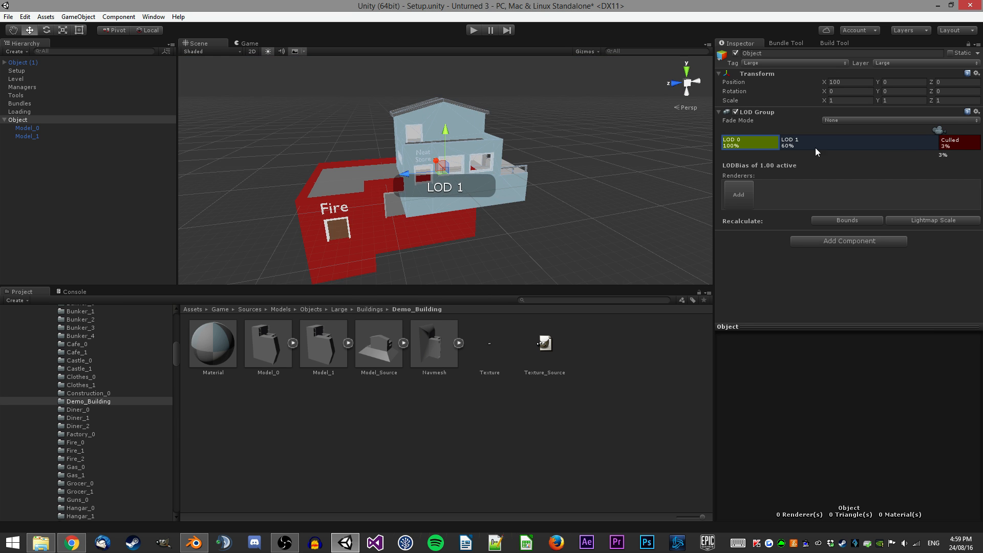
{"action": "left_click_drag", "start_coordinate": [778, 143], "coordinate": [864, 136]}
Add Model_0 as a renderer of LOD 0.
{"action": "right_click_drag", "start_coordinate": [571, 132], "coordinate": [574, 130]}
{"action": "key", "text": "s"}
{"action": "key", "text": "w"}
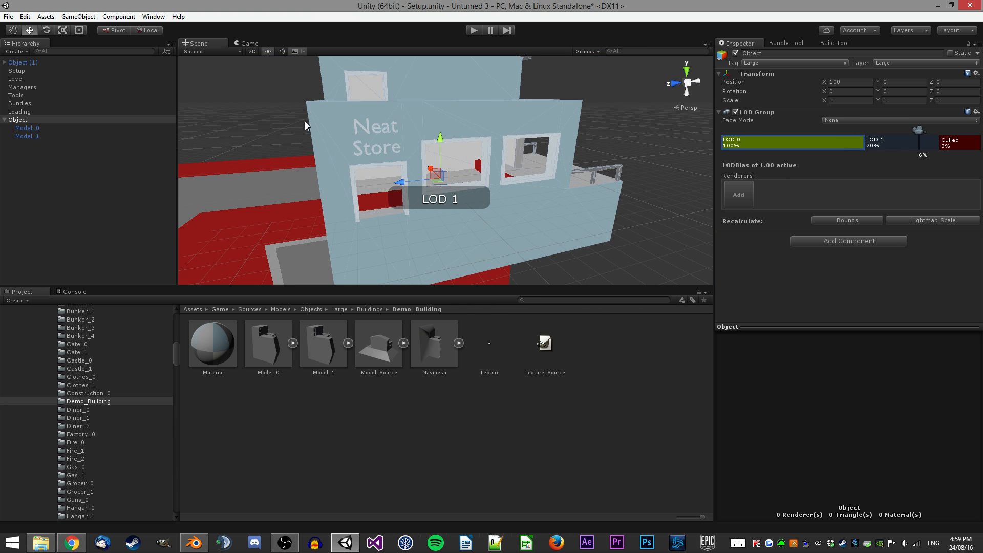
{"action": "left_click_drag", "start_coordinate": [64, 132], "coordinate": [788, 153]}
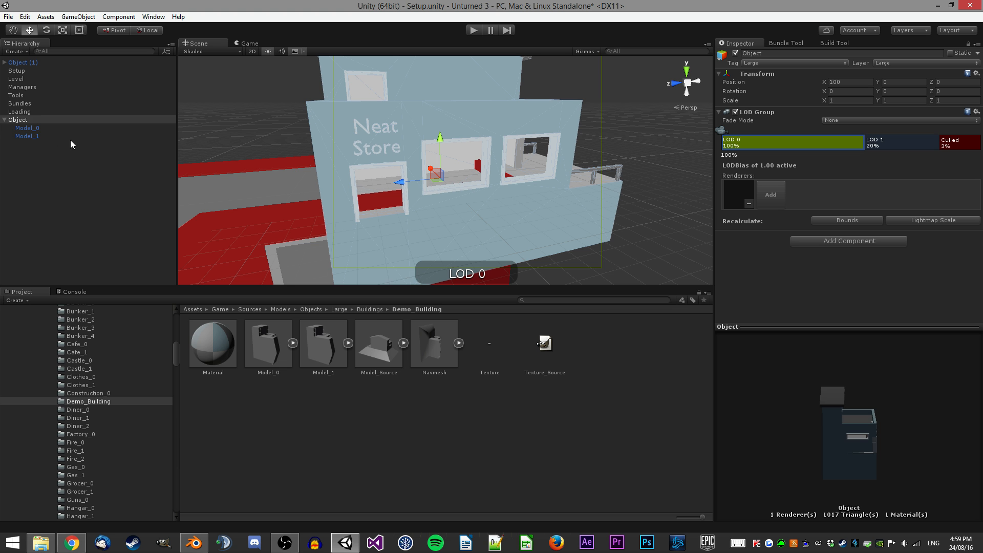
Examine how the building's LOD levels switch while orbiting it in the scene view.
{"action": "left_click", "coordinate": [894, 143]}
{"action": "right_click_drag", "start_coordinate": [574, 163], "coordinate": [431, 137]}
{"action": "key", "text": "s"}
{"action": "left_click", "coordinate": [563, 152]}
{"action": "key", "text": "w"}
{"action": "key", "text": "s"}
{"action": "key", "text": "w"}
{"action": "key", "text": "s"}
{"action": "key", "text": "w"}
{"action": "left_click", "coordinate": [418, 122]}
{"action": "key", "text": "w"}
{"action": "right_click_drag", "start_coordinate": [392, 161], "coordinate": [390, 160]}
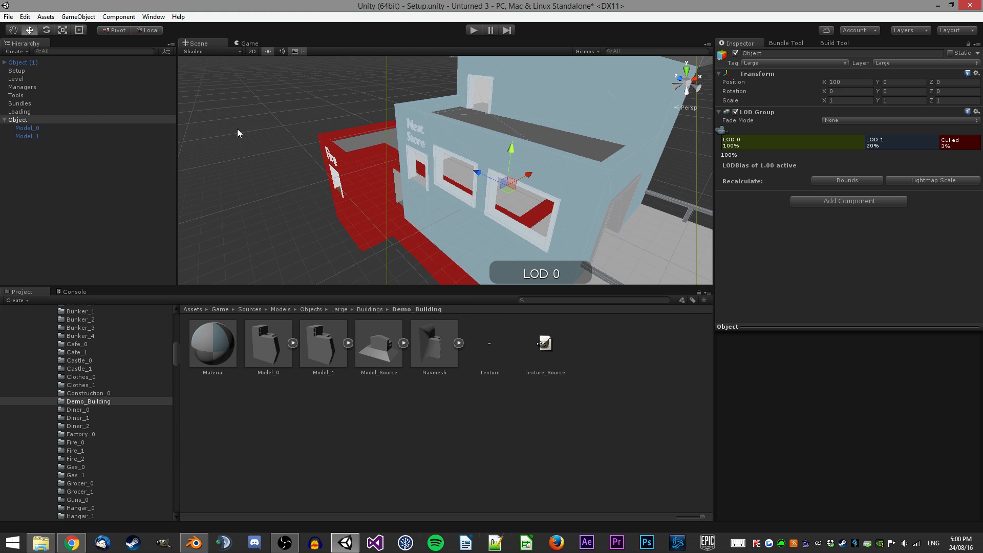
Add a Mesh Collider to the Object and assign the Model_1 mesh to it.
{"action": "left_click", "coordinate": [69, 134]}
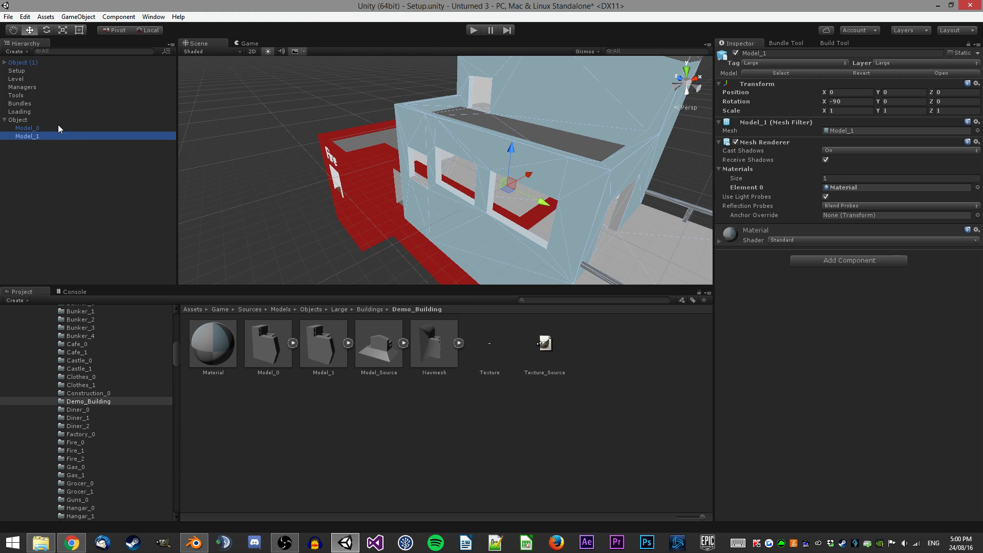
{"action": "left_click", "coordinate": [58, 126]}
{"action": "double_click", "coordinate": [58, 128]}
{"action": "left_click", "coordinate": [88, 120]}
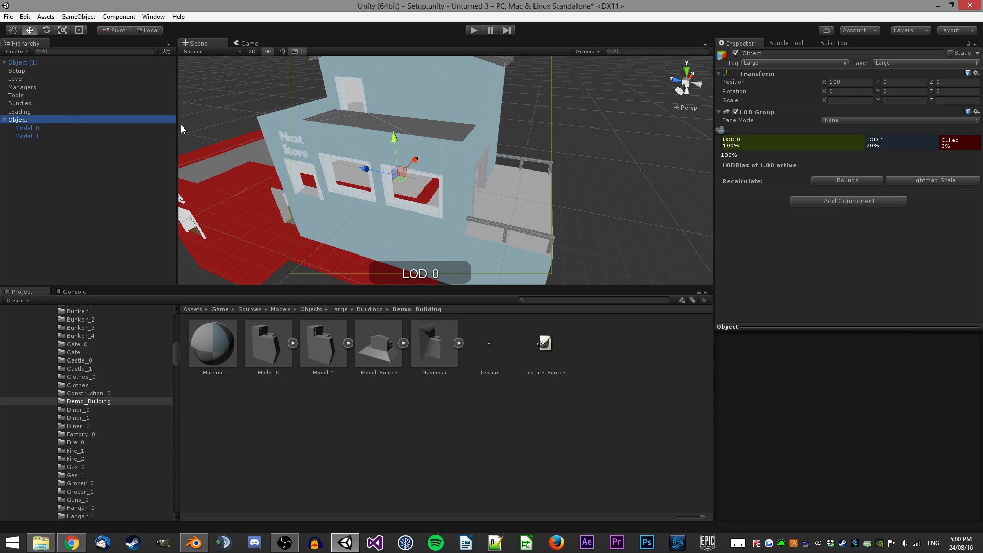
{"action": "left_click", "coordinate": [837, 195]}
{"action": "type", "text": "mesh collider"}
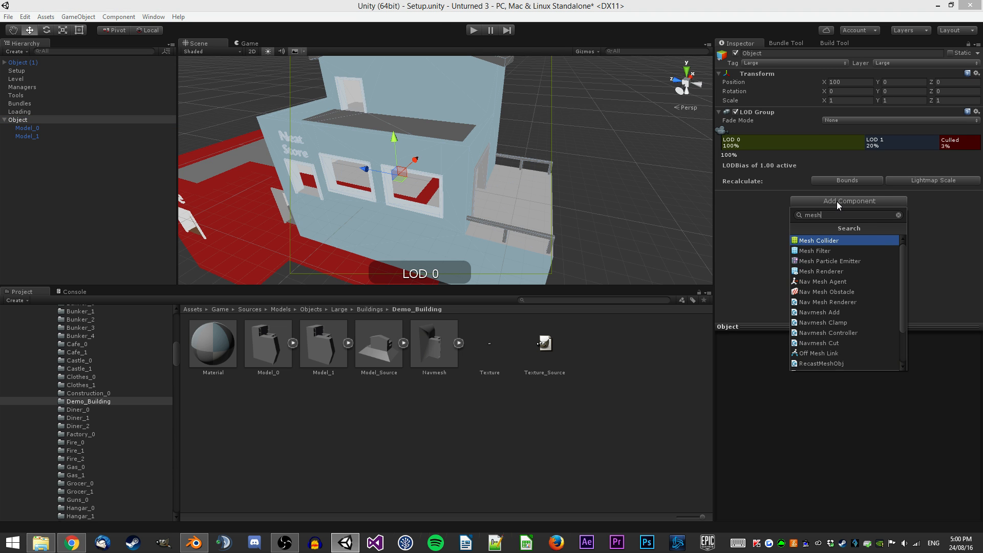
{"action": "key", "text": "Return"}
{"action": "left_click", "coordinate": [348, 343]}
{"action": "left_click_drag", "start_coordinate": [378, 343], "coordinate": [901, 231]}
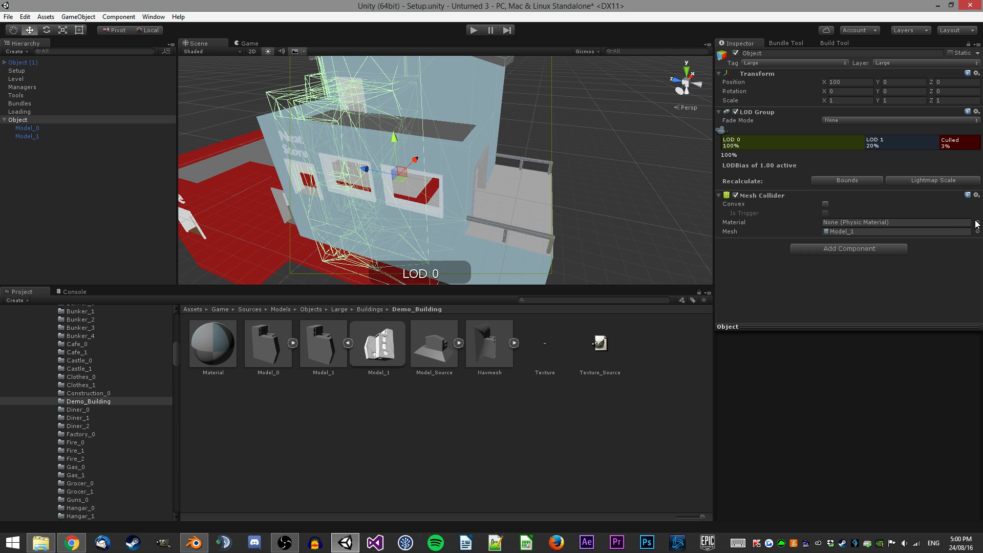
Select Model_0 and Model_1 together and set their X rotation to 0.
{"action": "scroll", "coordinate": [440, 163], "scroll_direction": "down", "scroll_amount": 3}
{"action": "left_click_drag", "start_coordinate": [441, 164], "coordinate": [458, 138], "text": "alt"}
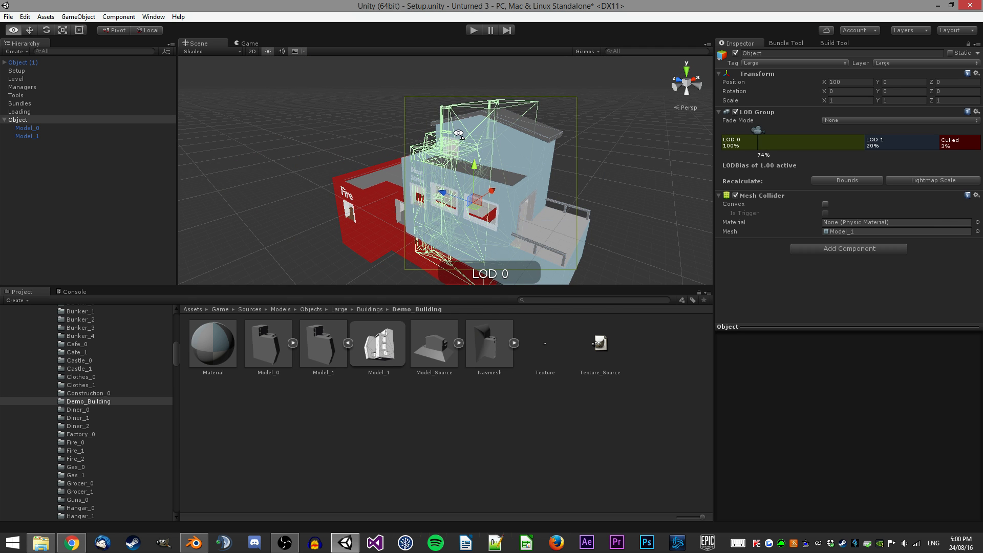
{"action": "left_click", "coordinate": [51, 128]}
{"action": "left_click", "coordinate": [47, 136]}
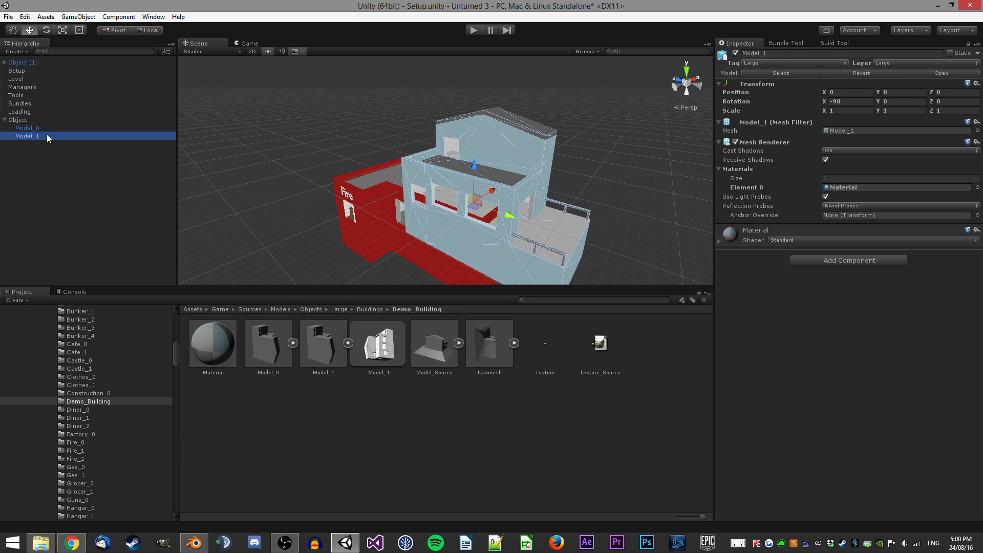
{"action": "left_click", "coordinate": [58, 129], "text": "ctrl"}
{"action": "left_click", "coordinate": [848, 101]}
{"action": "type", "text": "0"}
{"action": "key", "text": "Return"}
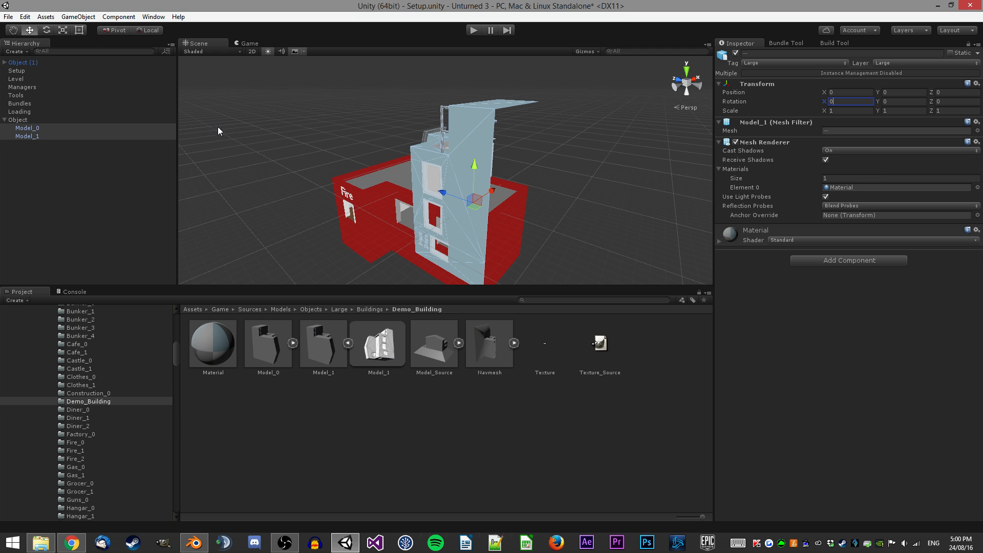
Set the Object's X rotation to -90 and recalculate the LOD Group bounds.
{"action": "left_click", "coordinate": [33, 121]}
{"action": "left_click", "coordinate": [862, 92]}
{"action": "type", "text": "-90"}
{"action": "right_click_drag", "start_coordinate": [670, 132], "coordinate": [425, 98]}
{"action": "key", "text": "w"}
{"action": "key", "text": "s"}
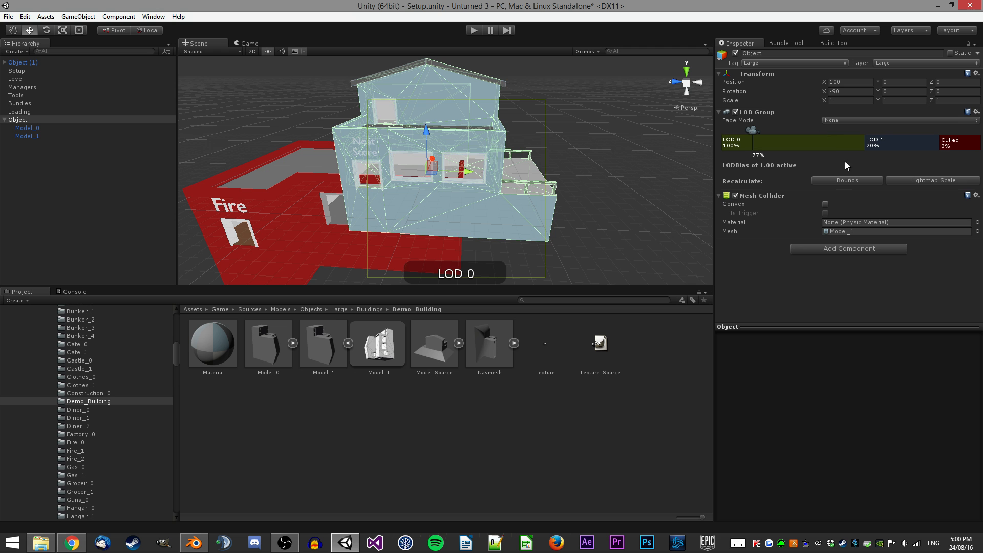
{"action": "left_click", "coordinate": [840, 181]}
Inspect Model_0, Model_1 and the Object's orientation in the scene view.
{"action": "left_click", "coordinate": [32, 129]}
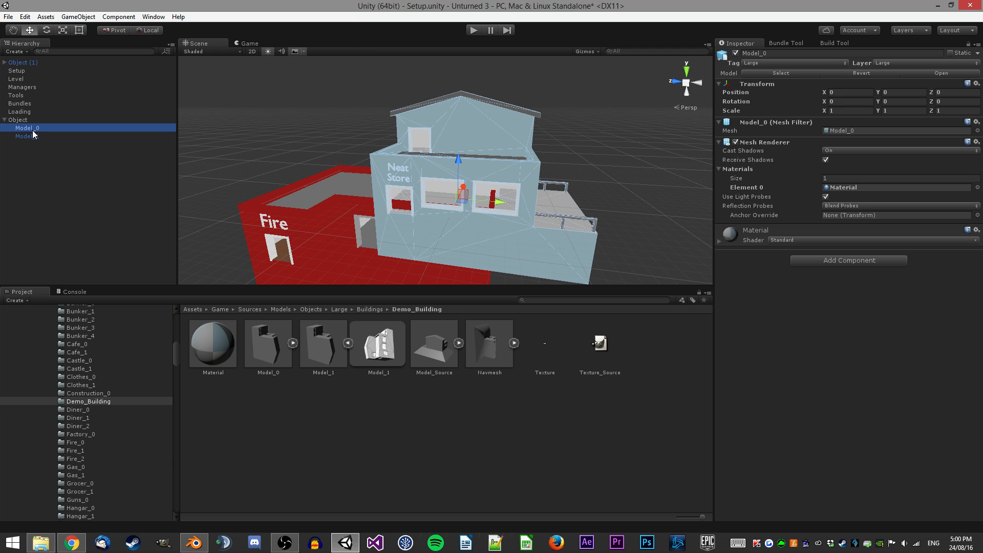
{"action": "left_click", "coordinate": [32, 135], "text": "shift"}
{"action": "right_click_drag", "start_coordinate": [384, 169], "coordinate": [355, 196]}
{"action": "key", "text": "w"}
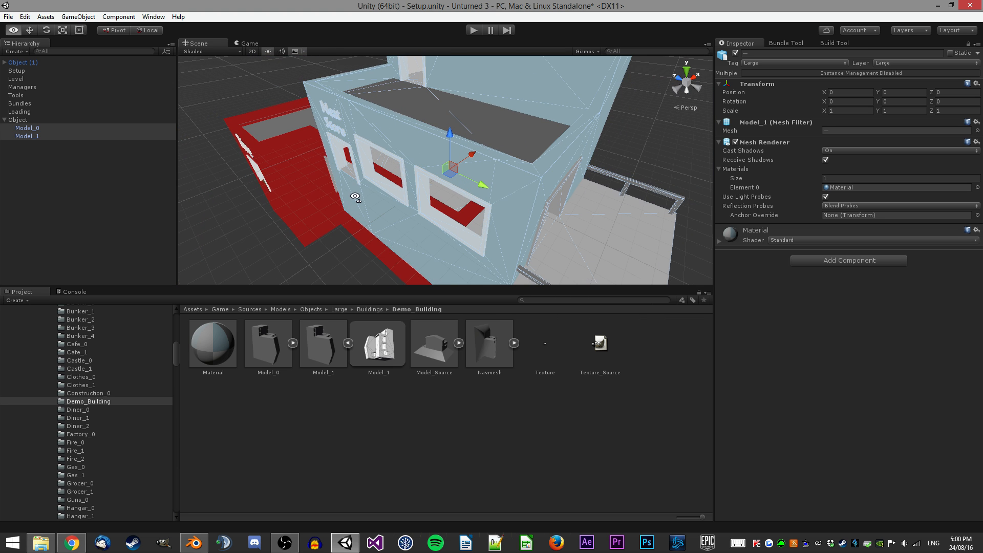
{"action": "left_click", "coordinate": [144, 119]}
{"action": "key", "text": "f"}
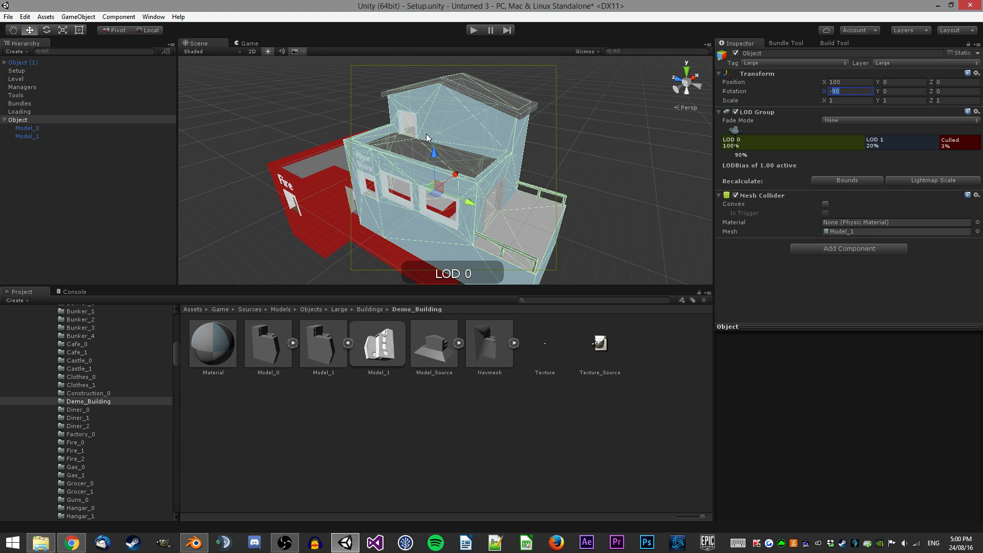
{"action": "right_click_drag", "start_coordinate": [446, 132], "coordinate": [628, 140]}
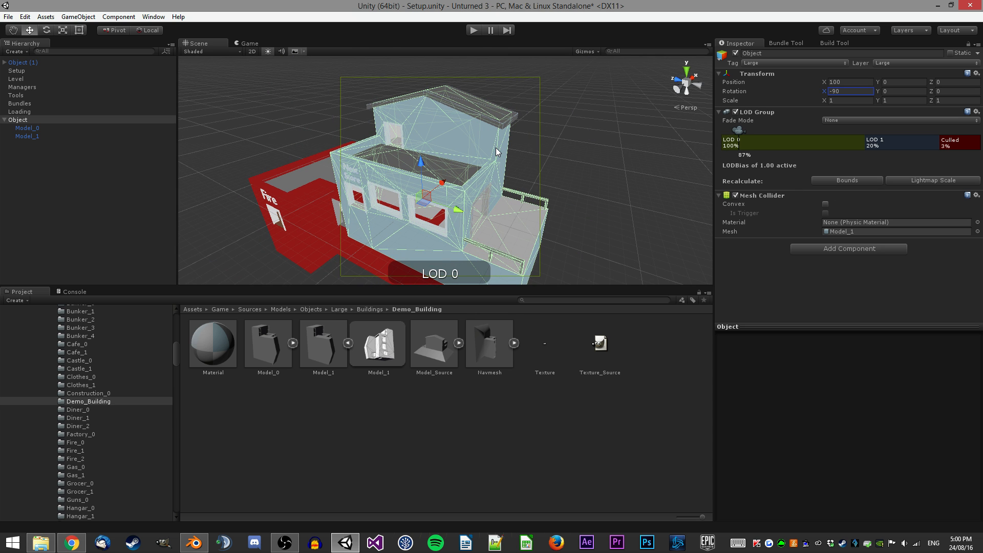
Set the Mesh Collider's physic material to Tile_Static.
{"action": "left_click", "coordinate": [977, 222]}
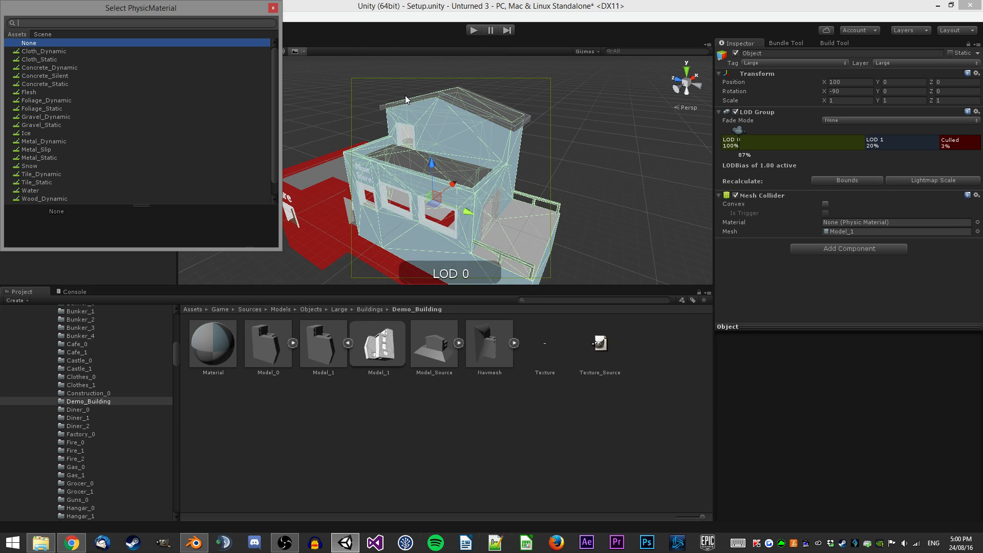
{"action": "scroll", "coordinate": [253, 124], "scroll_direction": "down", "scroll_amount": 1}
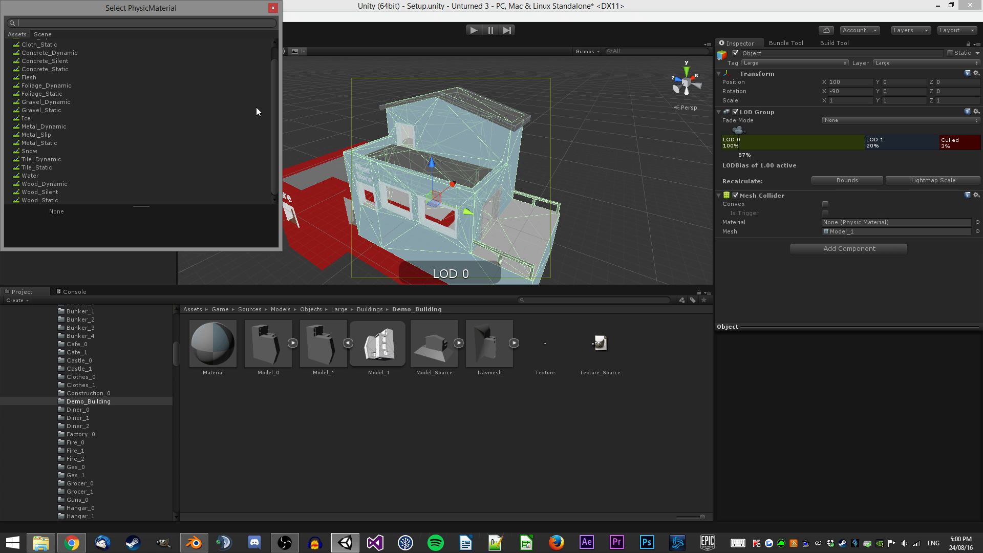
{"action": "scroll", "coordinate": [89, 84], "scroll_direction": "up", "scroll_amount": 1}
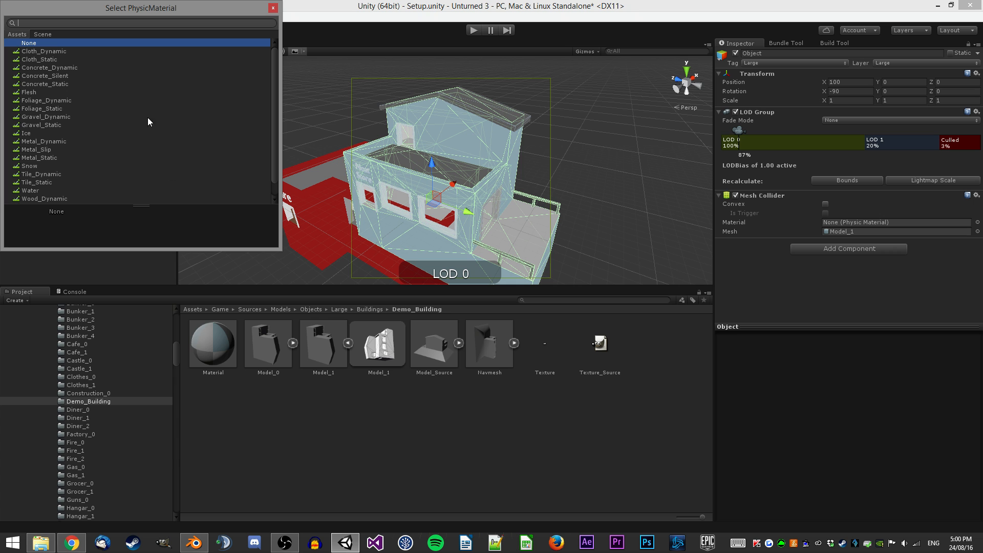
{"action": "scroll", "coordinate": [90, 107], "scroll_direction": "down", "scroll_amount": 1}
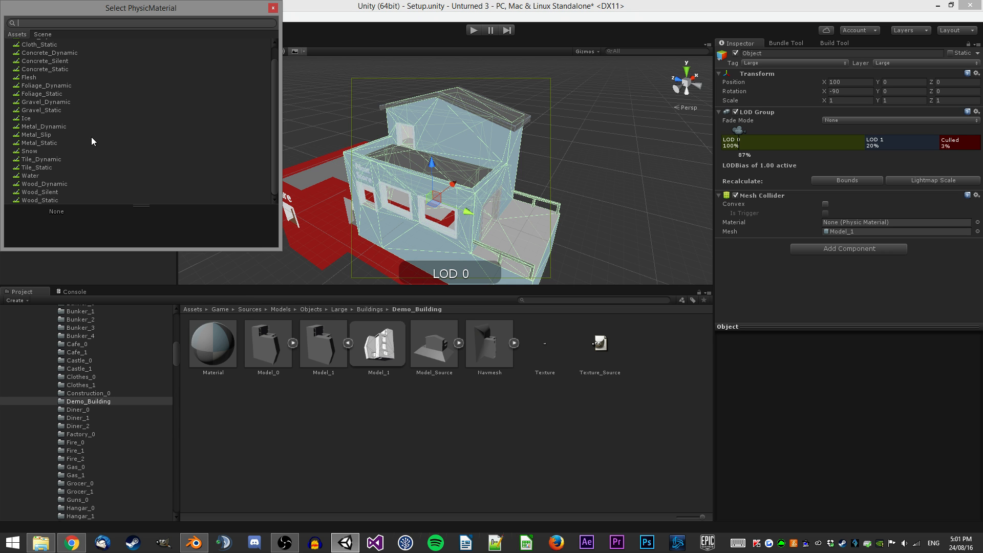
{"action": "double_click", "coordinate": [42, 168]}
{"action": "right_click_drag", "start_coordinate": [392, 176], "coordinate": [637, 190]}
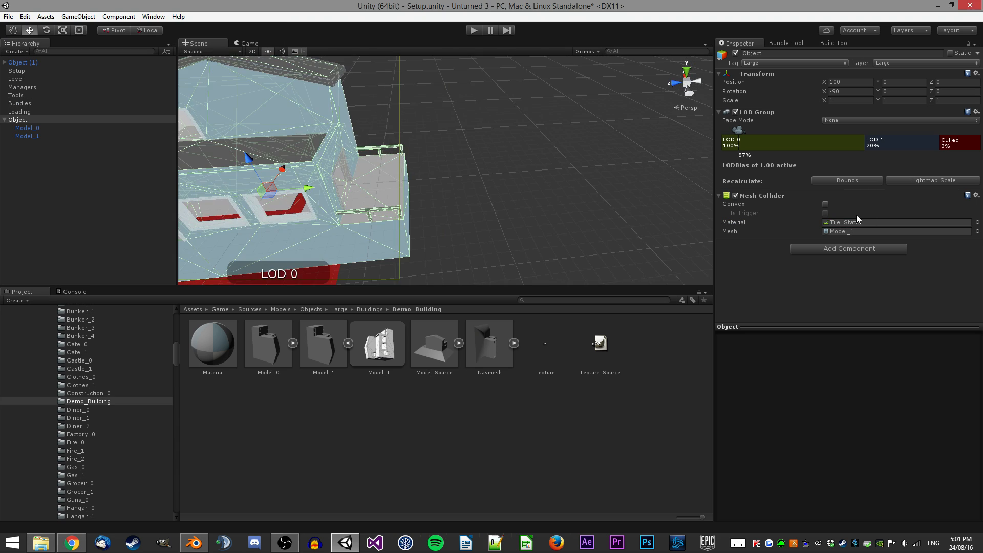
Duplicate the Object in the hierarchy.
{"action": "key", "text": "f"}
{"action": "mouse_move", "coordinate": [494, 151]}
{"action": "right_mouse_down"}
{"action": "mouse_move", "coordinate": [517, 143]}
{"action": "mouse_move", "coordinate": [478, 133]}
{"action": "mouse_move", "coordinate": [496, 134]}
{"action": "mouse_move", "coordinate": [431, 142]}
{"action": "mouse_move", "coordinate": [507, 148]}
{"action": "right_mouse_up"}
{"action": "key", "text": "s"}
{"action": "key", "text": "w"}
{"action": "key", "text": "s"}
{"action": "key", "text": "d"}
{"action": "key", "text": "s"}
{"action": "left_click", "coordinate": [823, 185]}
{"action": "right_click", "coordinate": [776, 192]}
{"action": "left_click", "coordinate": [780, 243]}
{"action": "left_click", "coordinate": [24, 118]}
{"action": "key", "text": "ctrl+d"}
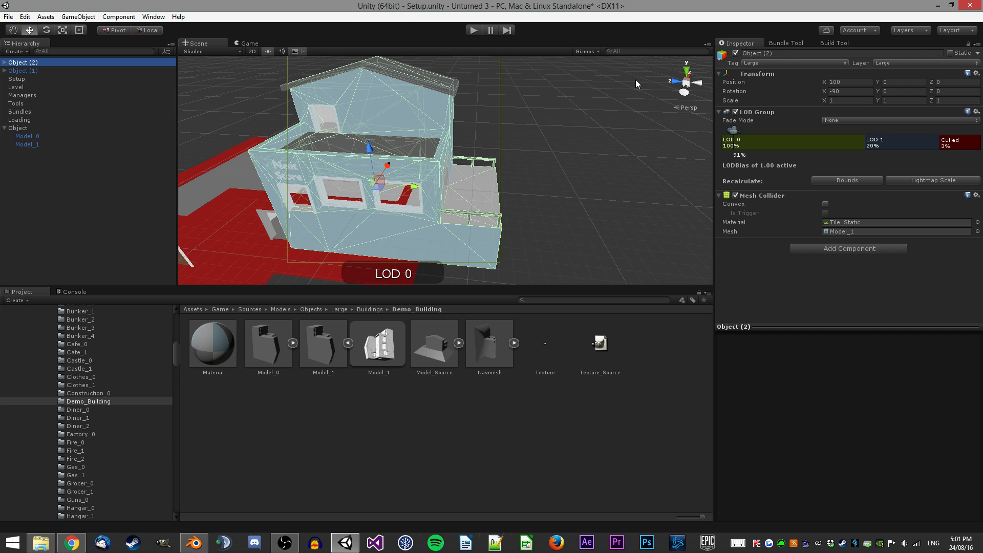
Rename the duplicate to Clip and remove its LOD Group component.
{"action": "left_click", "coordinate": [889, 55]}
{"action": "type", "text": "Clip"}
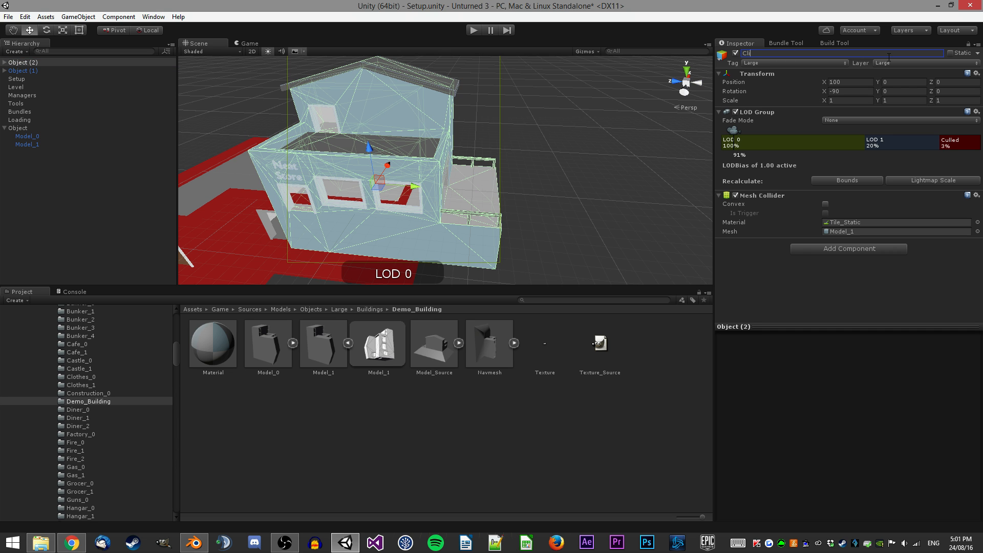
{"action": "right_click", "coordinate": [759, 113]}
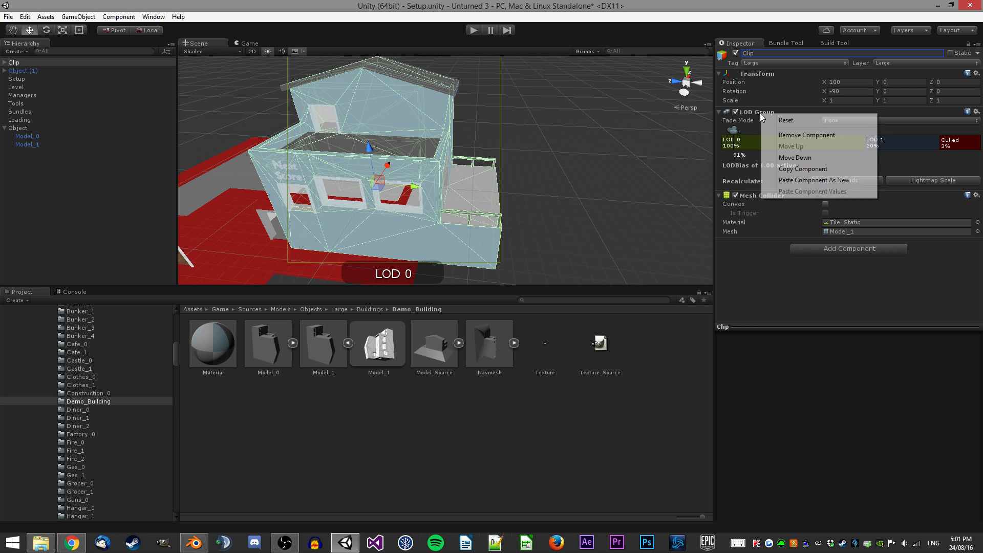
{"action": "left_click", "coordinate": [799, 134]}
Delete the Model_0 and Model_1 children of Clip.
{"action": "left_click", "coordinate": [4, 62]}
{"action": "left_click", "coordinate": [27, 71]}
{"action": "left_click", "coordinate": [26, 79], "text": "shift"}
{"action": "key", "text": "Delete"}
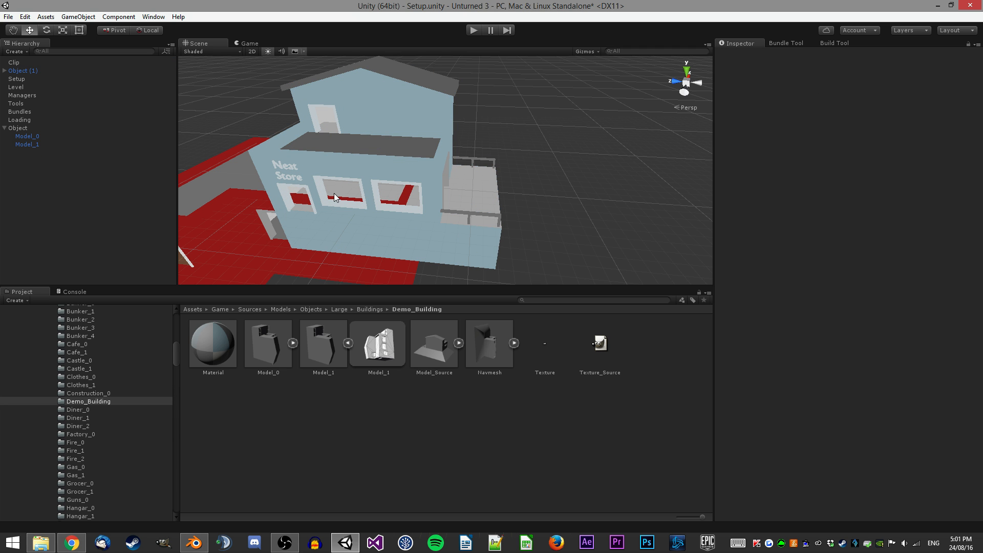
Duplicate Clip and rename the copy Nav.
{"action": "left_click", "coordinate": [21, 61]}
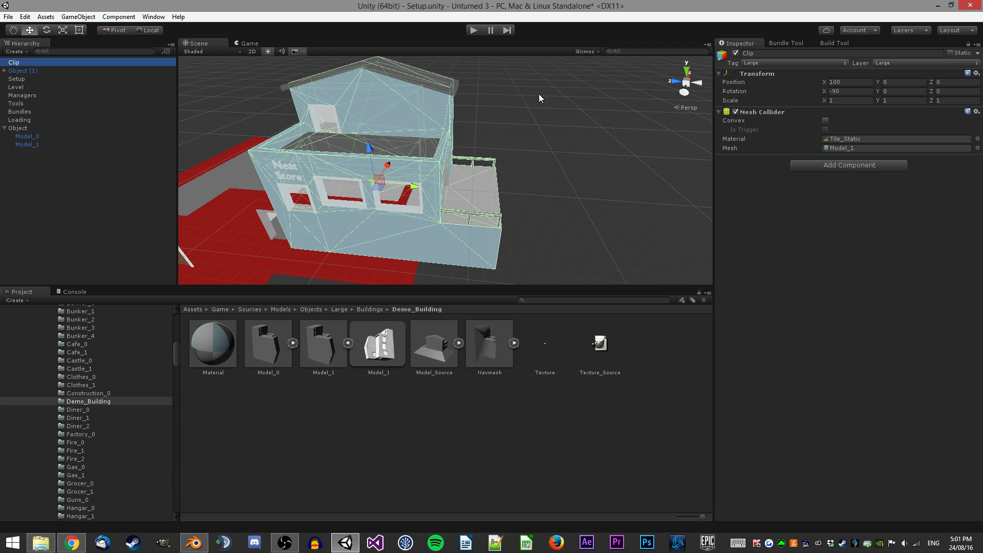
{"action": "key", "text": "ctrl+d"}
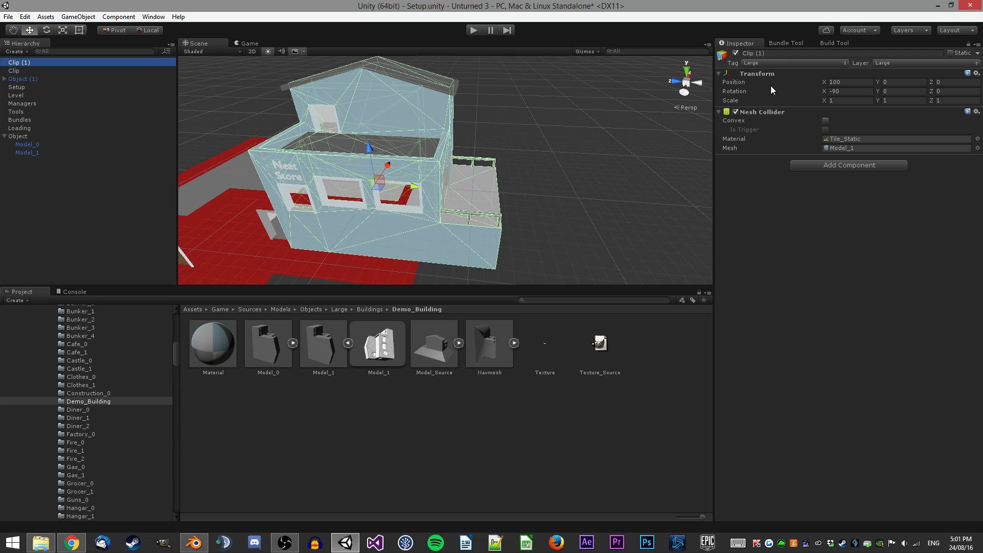
{"action": "left_click", "coordinate": [782, 54]}
{"action": "type", "text": "Nav"}
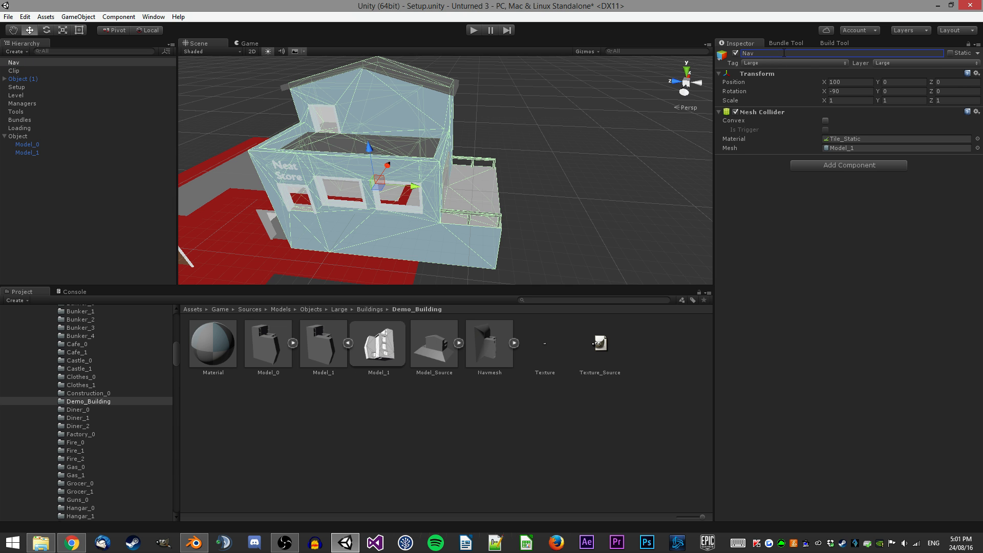
{"action": "right_click_drag", "start_coordinate": [544, 169], "coordinate": [564, 165]}
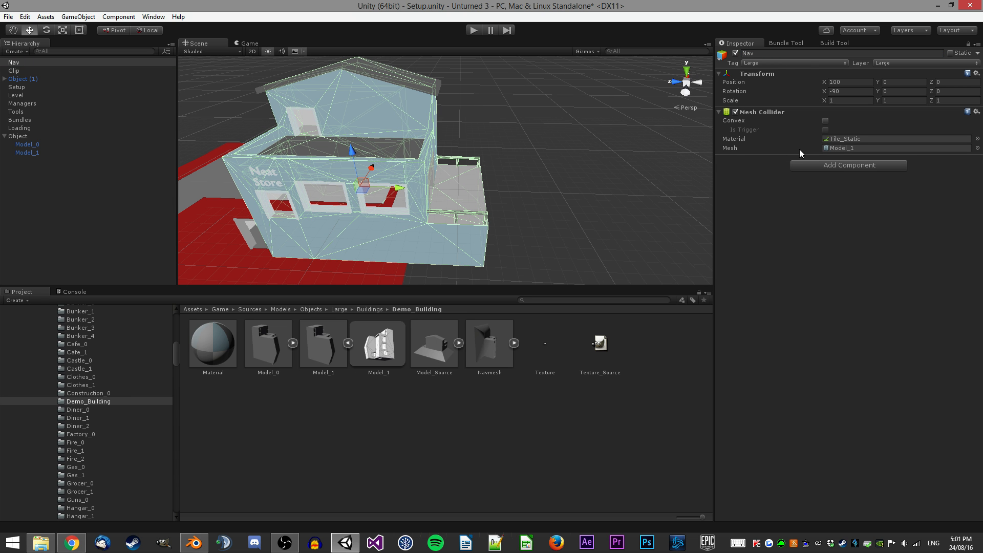
Assign the Navmesh mesh to Nav's Mesh Collider and set its physic material to None.
{"action": "left_click", "coordinate": [514, 343]}
{"action": "left_click_drag", "start_coordinate": [544, 343], "coordinate": [896, 149]}
{"action": "left_click", "coordinate": [977, 139]}
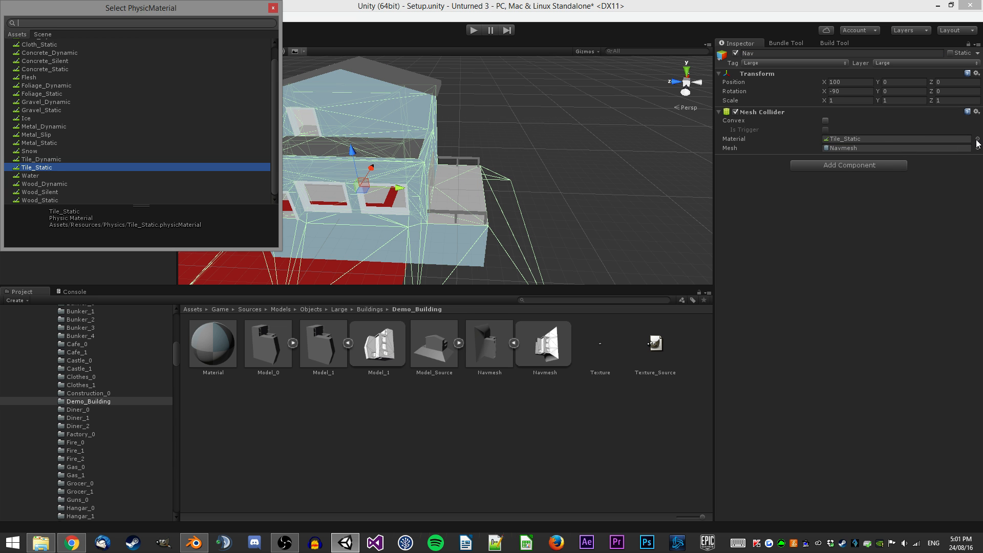
{"action": "type", "text": "none"}
{"action": "key", "text": "Down"}
{"action": "key", "text": "Return"}
Set Nav's tag to Navmesh and choose its layer.
{"action": "left_click", "coordinate": [777, 63]}
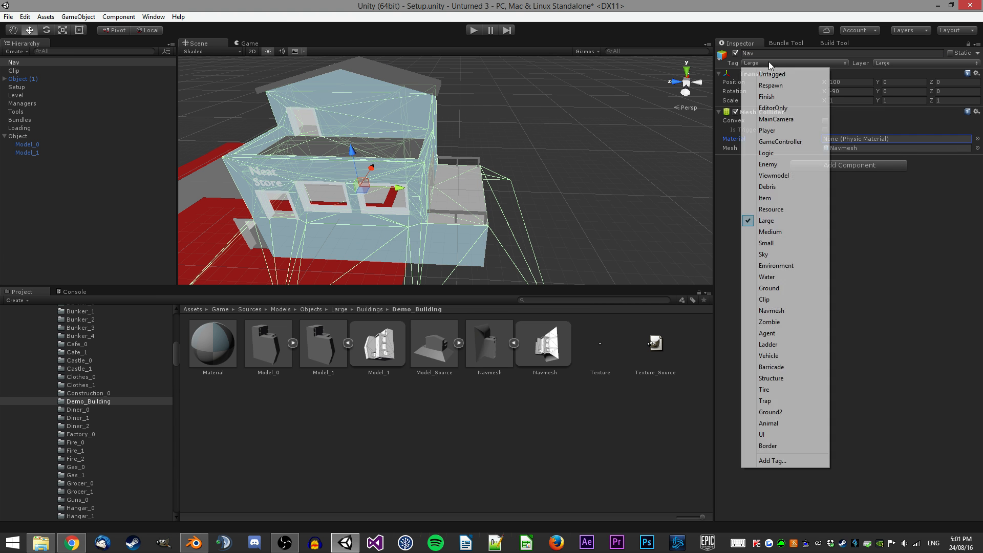
{"action": "left_click", "coordinate": [773, 311]}
{"action": "left_click", "coordinate": [902, 63]}
{"action": "left_click", "coordinate": [910, 288]}
{"action": "scroll", "coordinate": [563, 180], "scroll_direction": "down", "scroll_amount": 3}
{"action": "mouse_move", "coordinate": [563, 179]}
{"action": "right_mouse_down"}
{"action": "mouse_move", "coordinate": [494, 178]}
{"action": "mouse_move", "coordinate": [558, 196]}
{"action": "right_mouse_up"}
{"action": "scroll", "coordinate": [494, 179], "scroll_direction": "up", "scroll_amount": 2}
{"action": "key", "text": "w"}
{"action": "key", "text": "a"}
{"action": "left_click", "coordinate": [484, 452]}
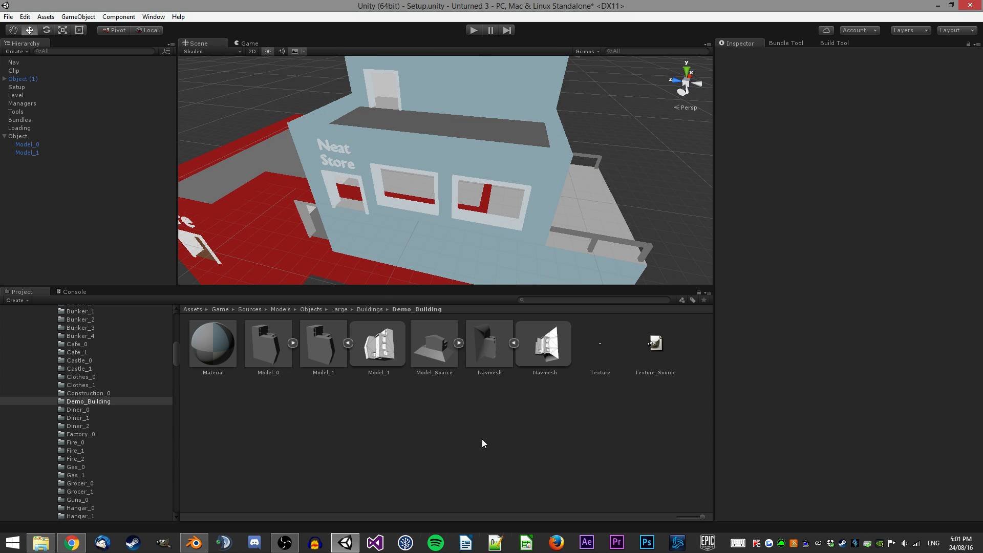
Open the Model_Source file in Blender.
{"action": "double_click", "coordinate": [433, 367]}
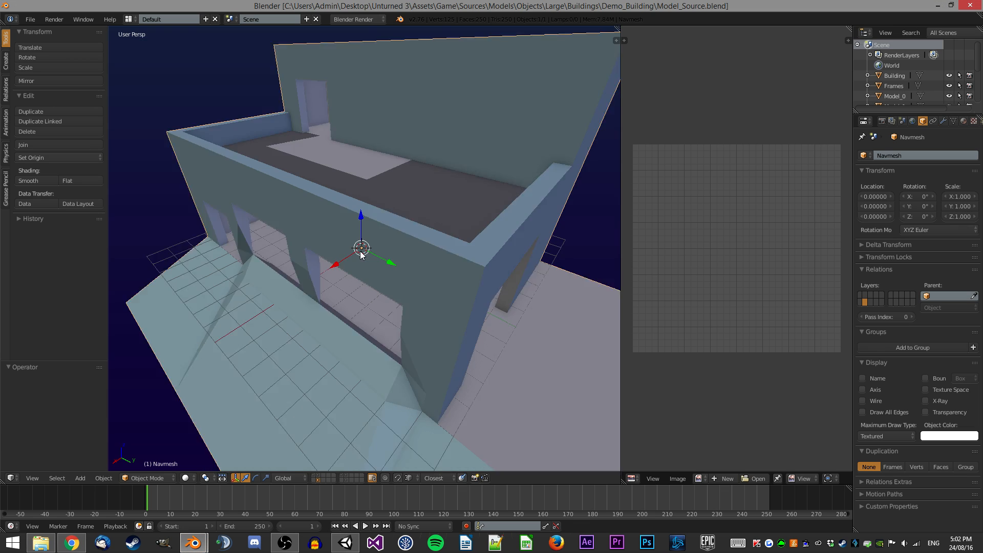
{"action": "scroll", "coordinate": [361, 251], "scroll_direction": "down", "scroll_amount": 3}
{"action": "key", "text": "a"}
{"action": "mouse_move", "coordinate": [361, 251]}
{"action": "middle_mouse_down"}
{"action": "mouse_move", "coordinate": [367, 242]}
{"action": "mouse_move", "coordinate": [369, 254]}
{"action": "middle_mouse_up"}
{"action": "scroll", "coordinate": [369, 254], "scroll_direction": "down", "scroll_amount": 10}
{"action": "scroll", "coordinate": [369, 254], "scroll_direction": "down", "scroll_amount": 3}
{"action": "scroll", "coordinate": [369, 254], "scroll_direction": "up", "scroll_amount": 4}
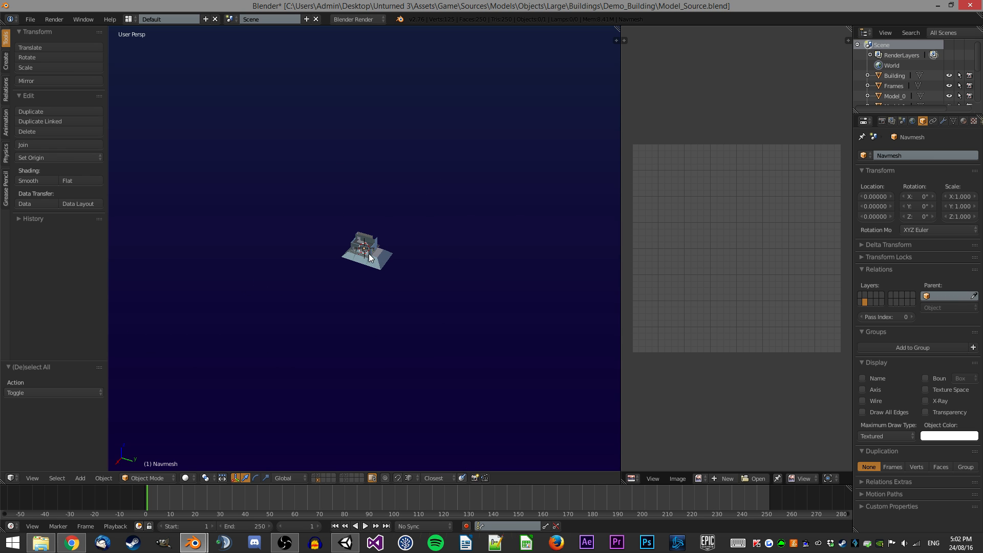
{"action": "scroll", "coordinate": [369, 254], "scroll_direction": "up", "scroll_amount": 2}
{"action": "scroll", "coordinate": [370, 256], "scroll_direction": "up", "scroll_amount": 5}
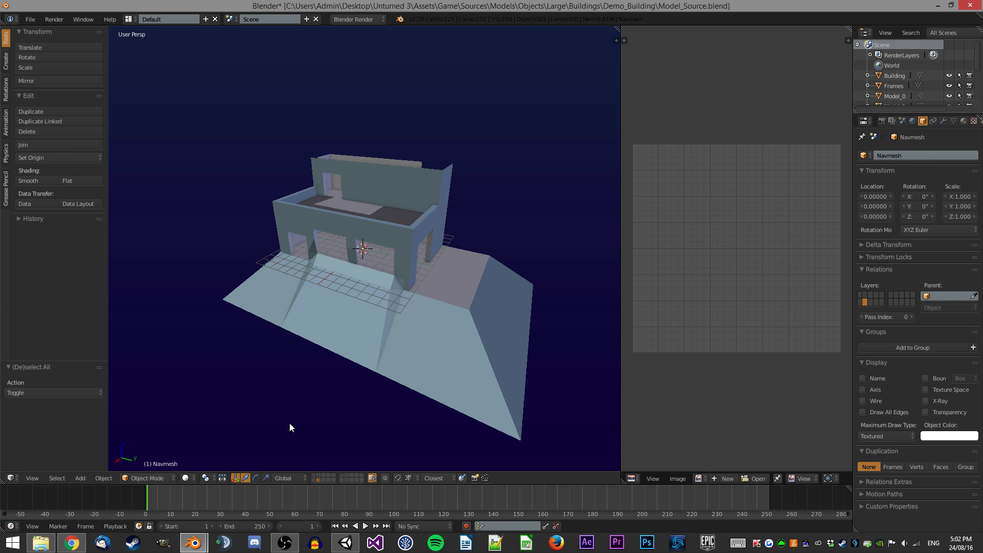
Switch to the building's layer, add a cube and rename it Skybox.
{"action": "left_click", "coordinate": [317, 474]}
{"action": "left_click", "coordinate": [6, 60]}
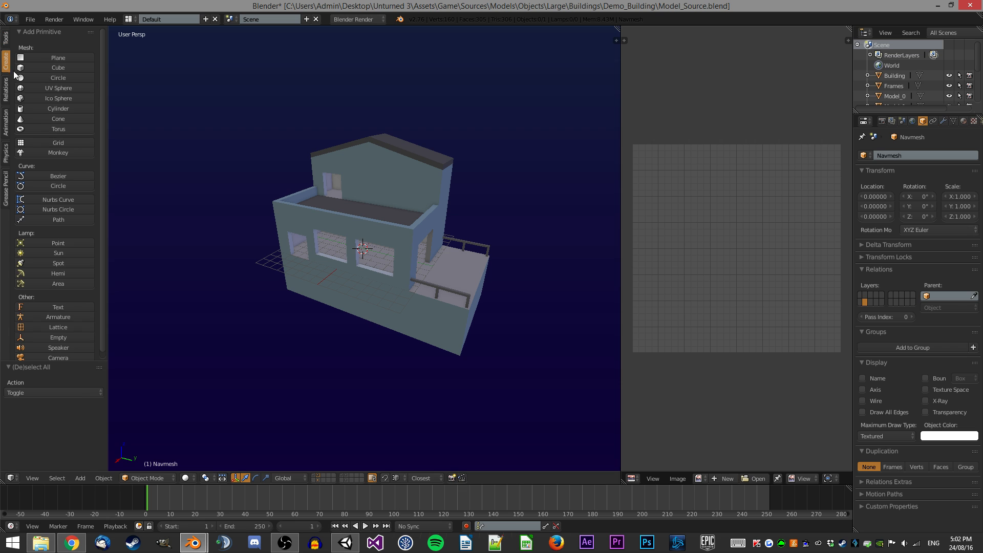
{"action": "left_click", "coordinate": [56, 68]}
{"action": "left_click", "coordinate": [910, 154]}
{"action": "type", "text": "Skybox"}
{"action": "key", "text": "Return"}
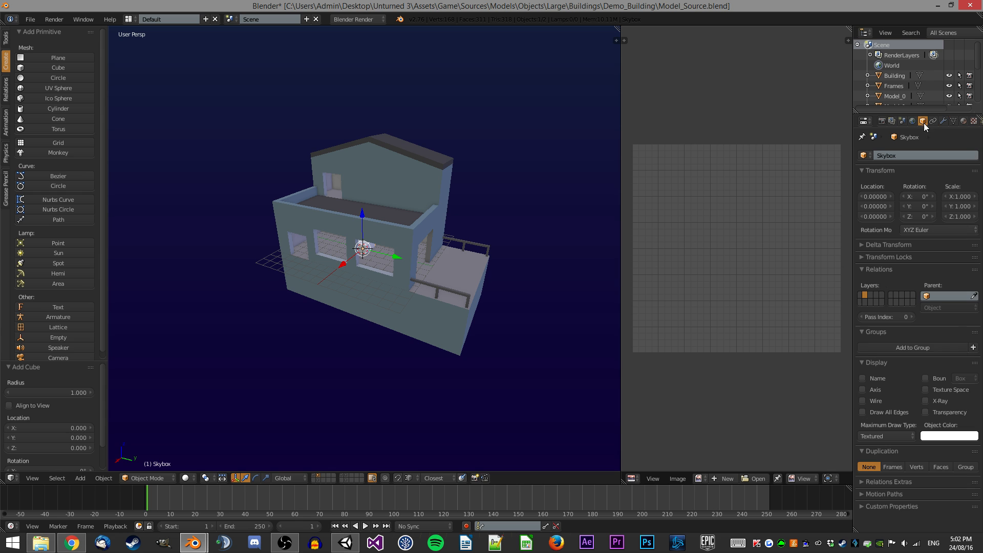
Enter edit mode on the new cube and scale it 7.5 along Y.
{"action": "key", "text": "Tab"}
{"action": "middle_click_drag", "start_coordinate": [394, 233], "coordinate": [419, 239]}
{"action": "scroll", "coordinate": [425, 287], "scroll_direction": "up", "scroll_amount": 2}
{"action": "type", "text": "sy"}
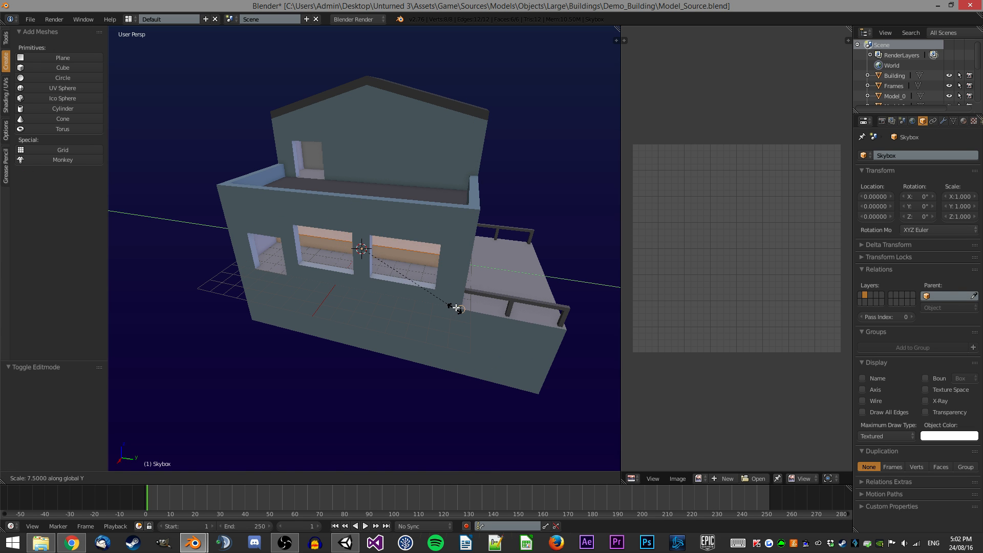
{"action": "type", "text": "7.5"}
{"action": "key", "text": "Return"}
Switch to face selection and move the selection 4 units down along Z.
{"action": "middle_click_drag", "start_coordinate": [456, 307], "coordinate": [390, 323]}
{"action": "key", "text": "ctrl+Tab"}
{"action": "left_click", "coordinate": [418, 321]}
{"action": "key", "text": "ctrl+Tab"}
{"action": "left_click", "coordinate": [405, 346]}
{"action": "type", "text": "gz-4"}
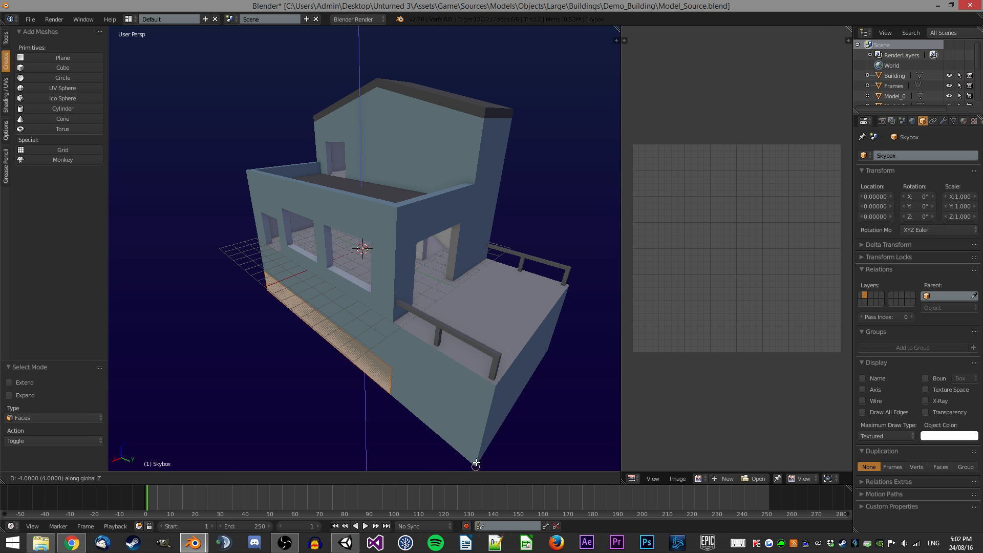
{"action": "key", "text": "Return"}
Delete part of the cube's geometry and move a selected face 3 units up along Z.
{"action": "middle_click_drag", "start_coordinate": [393, 310], "coordinate": [369, 287]}
{"action": "key", "text": "z"}
{"action": "key", "text": "x"}
{"action": "left_click", "coordinate": [374, 344]}
{"action": "right_click", "coordinate": [359, 274]}
{"action": "type", "text": "zgz3"}
{"action": "key", "text": "Return"}
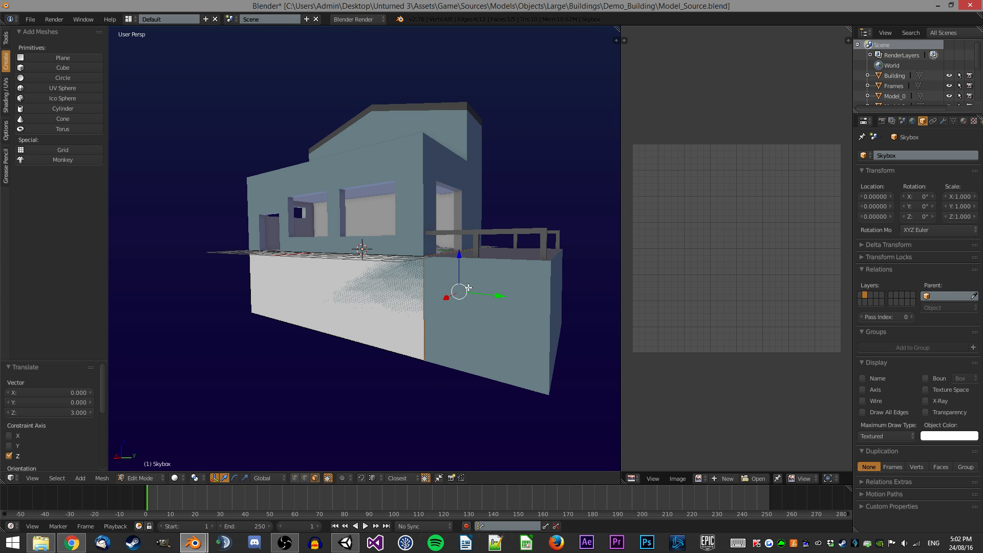
Extrude the face 5 units, then add a loop cut and move it -1.5 along X.
{"action": "type", "text": "e5"}
{"action": "key", "text": "Return"}
{"action": "middle_click_drag", "start_coordinate": [541, 367], "coordinate": [384, 204]}
{"action": "right_click", "coordinate": [396, 220]}
{"action": "key", "text": "ctrl+r"}
{"action": "left_click", "coordinate": [357, 219]}
{"action": "type", "text": "gx-1.5"}
{"action": "key", "text": "Return"}
Add further loop cuts and edit the upper block's geometry to form the gable roof shape.
{"action": "key", "text": "ctrl+Tab"}
{"action": "left_click", "coordinate": [354, 220]}
{"action": "middle_click_drag", "start_coordinate": [354, 220], "coordinate": [382, 131]}
{"action": "right_click", "coordinate": [382, 131]}
{"action": "key", "text": "a"}
{"action": "key", "text": "ctrl+r"}
{"action": "double_click", "coordinate": [367, 141]}
{"action": "key", "text": "ctrl+Tab"}
{"action": "left_click", "coordinate": [358, 130]}
{"action": "right_click", "coordinate": [356, 120]}
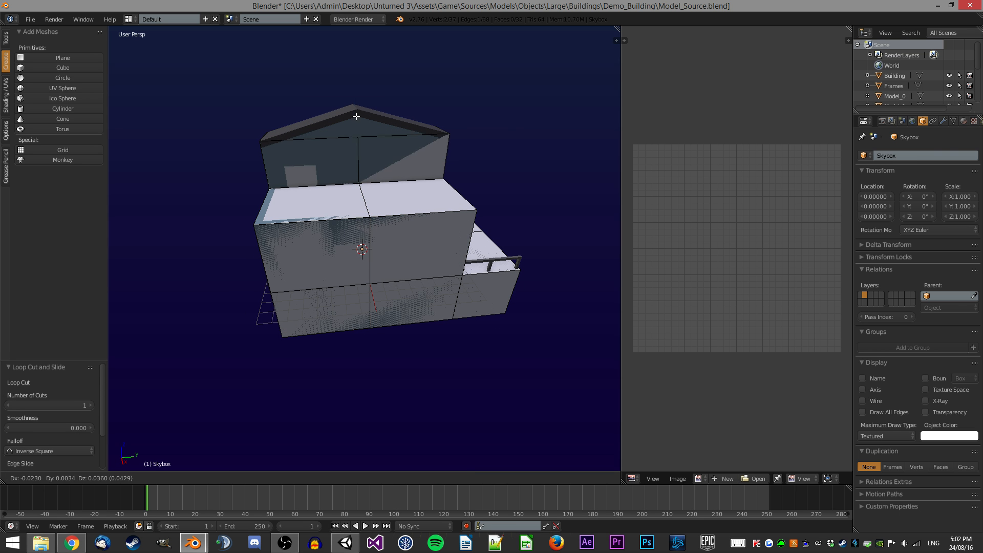
{"action": "key", "text": "a"}
{"action": "middle_click_drag", "start_coordinate": [424, 143], "coordinate": [459, 142]}
{"action": "key", "text": "a"}
{"action": "key", "text": "x"}
{"action": "left_click", "coordinate": [450, 220]}
Triangulate the Skybox mesh, unwrap it onto Texture.png and scale the UVs to 0.21.
{"action": "key", "text": "ctrl+t"}
{"action": "key", "text": "u"}
{"action": "left_click", "coordinate": [453, 202]}
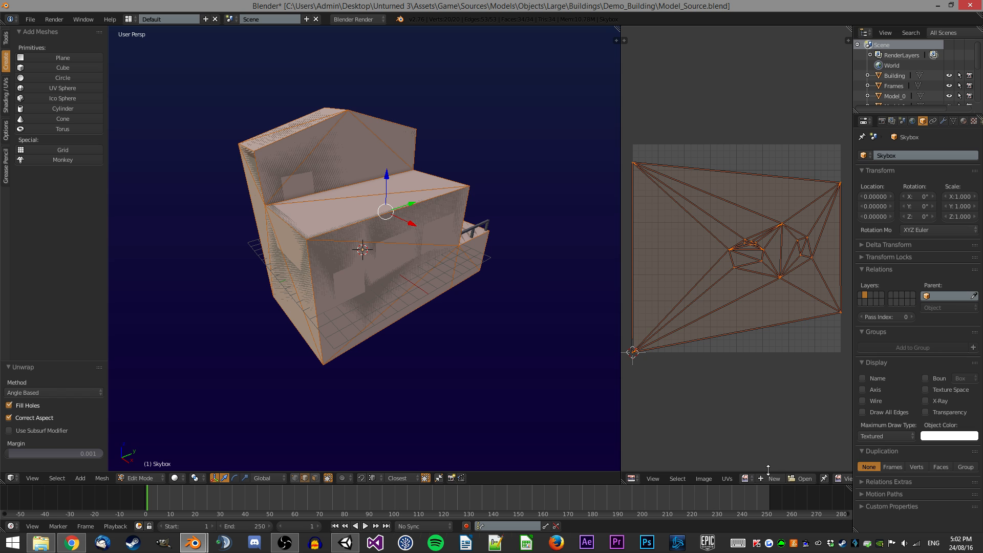
{"action": "left_click", "coordinate": [747, 478]}
{"action": "left_click", "coordinate": [748, 373]}
{"action": "key", "text": "s"}
{"action": "left_click", "coordinate": [736, 266]}
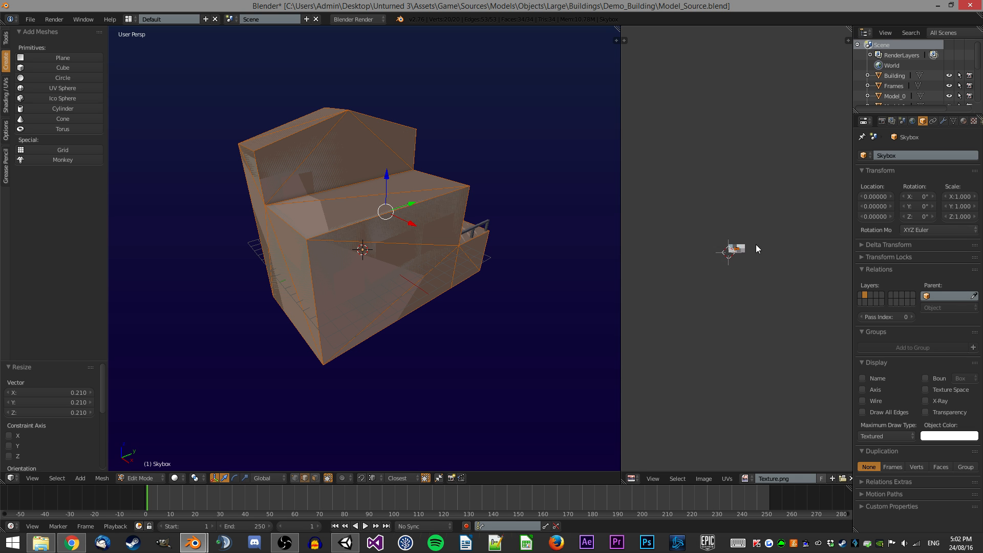
Move the unwrapped UVs onto the light blue square of the texture.
{"action": "scroll", "coordinate": [756, 245], "scroll_direction": "up", "scroll_amount": 10}
{"action": "key", "text": "g"}
{"action": "left_click", "coordinate": [631, 219]}
Switch to face selection, select a linked flat face group and move its UVs onto a grey texture square.
{"action": "key", "text": "ctrl+Tab"}
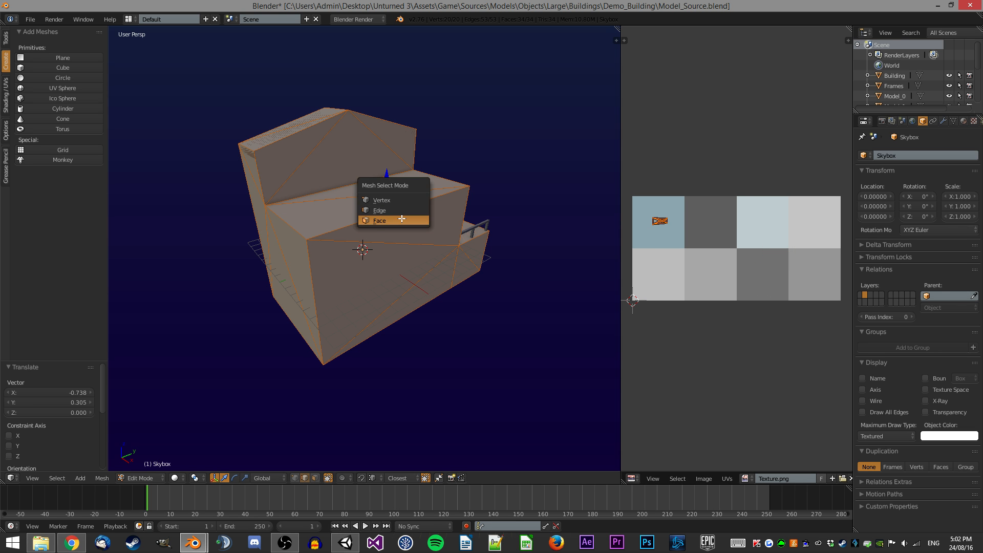
{"action": "left_click", "coordinate": [405, 218]}
{"action": "right_click", "coordinate": [369, 203]}
{"action": "key", "text": "ctrl+shift+alt+f"}
{"action": "key", "text": "g"}
{"action": "left_click", "coordinate": [758, 267]}
Select the upper faces, move their UVs onto the same grey square and leave edit mode.
{"action": "middle_click_drag", "start_coordinate": [387, 188], "coordinate": [444, 270]}
{"action": "right_click", "coordinate": [287, 147]}
{"action": "right_click", "coordinate": [373, 111], "text": "shift"}
{"action": "key", "text": "ctrl+shift+alt+f"}
{"action": "key", "text": "g"}
{"action": "left_click", "coordinate": [751, 264]}
{"action": "key", "text": "Tab"}
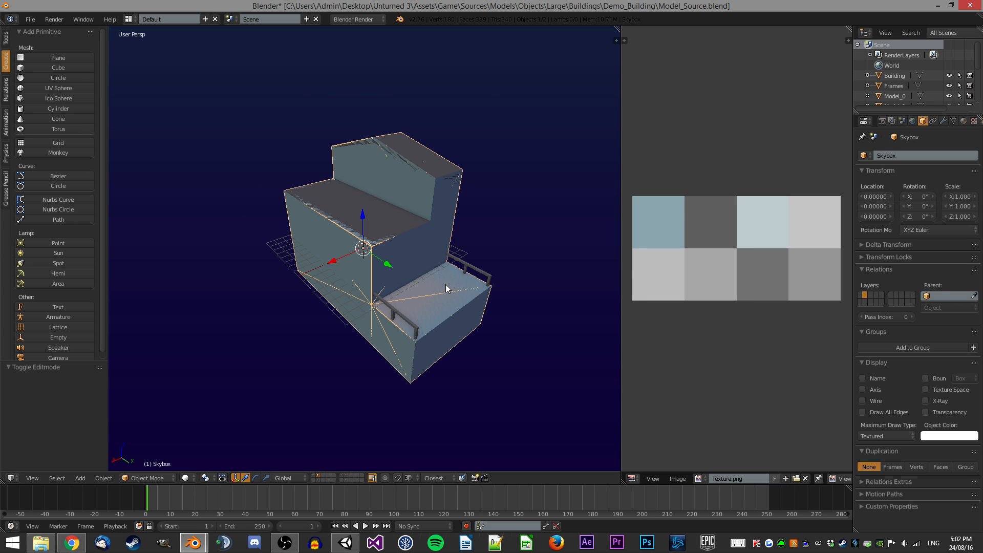
Move the Skybox to another layer and move one selected face's UVs onto a different texture colour.
{"action": "key", "text": "m"}
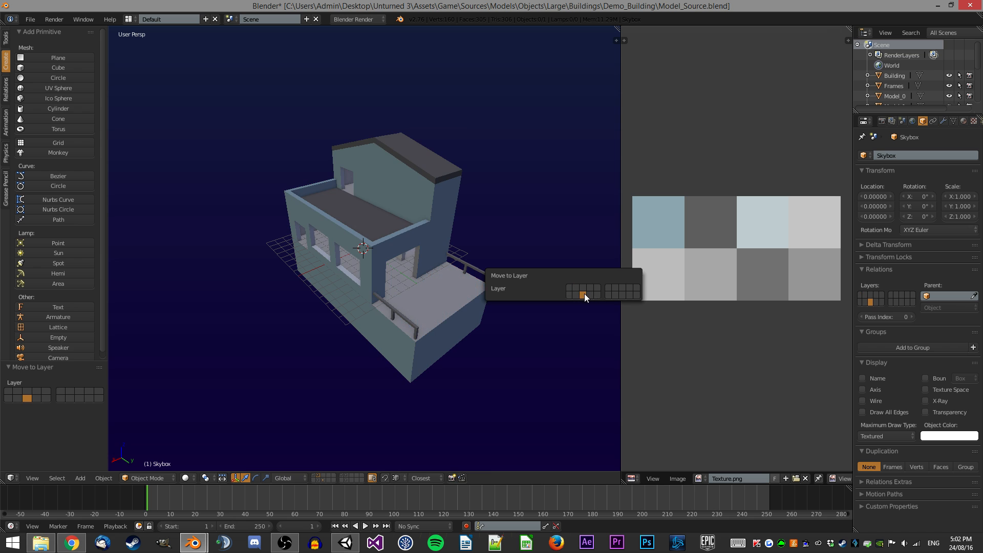
{"action": "left_click", "coordinate": [584, 294]}
{"action": "left_click", "coordinate": [325, 480]}
{"action": "key", "text": "Tab"}
{"action": "middle_click_drag", "start_coordinate": [402, 296], "coordinate": [414, 270]}
{"action": "right_click", "coordinate": [439, 286]}
{"action": "right_click", "coordinate": [437, 277], "text": "shift"}
{"action": "key", "text": "g"}
{"action": "left_click", "coordinate": [702, 330]}
{"action": "key", "text": "Tab"}
Toggle between layers to compare the models, then delete the railing geometry from the Skybox mesh.
{"action": "scroll", "coordinate": [444, 277], "scroll_direction": "down", "scroll_amount": 2}
{"action": "key", "text": "2"}
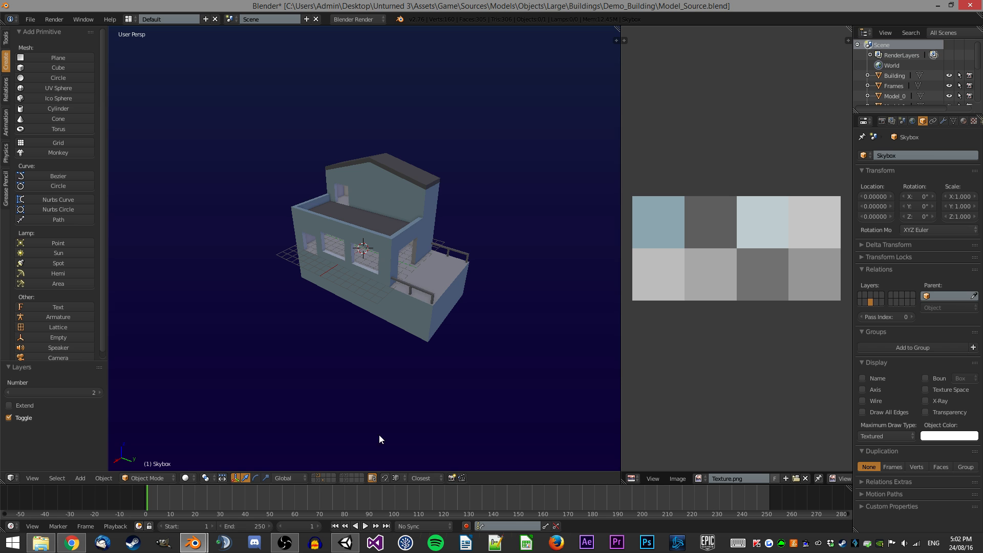
{"action": "key", "text": "1"}
{"action": "key", "text": "2"}
{"action": "key", "text": "1"}
{"action": "key", "text": "2"}
{"action": "key", "text": "1"}
{"action": "right_click", "coordinate": [370, 308]}
{"action": "key", "text": "Tab"}
{"action": "right_click", "coordinate": [463, 255], "text": "shift"}
{"action": "key", "text": "x"}
{"action": "left_click", "coordinate": [446, 191]}
{"action": "middle_click_drag", "start_coordinate": [445, 187], "coordinate": [444, 227]}
{"action": "key", "text": "a"}
{"action": "key", "text": "ctrl+f"}
{"action": "left_click", "coordinate": [496, 310]}
{"action": "middle_click_drag", "start_coordinate": [500, 272], "coordinate": [422, 264]}
{"action": "key", "text": "Tab"}
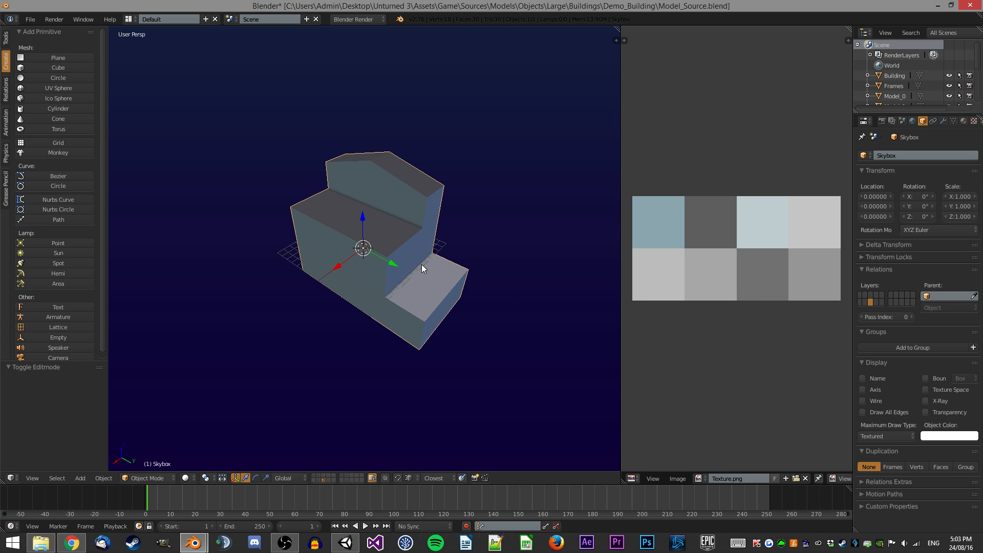
Switch to Unity and collapse the Model_Source asset's contents.
{"action": "left_click", "coordinate": [953, 120]}
{"action": "left_click", "coordinate": [923, 120]}
{"action": "left_click", "coordinate": [345, 542]}
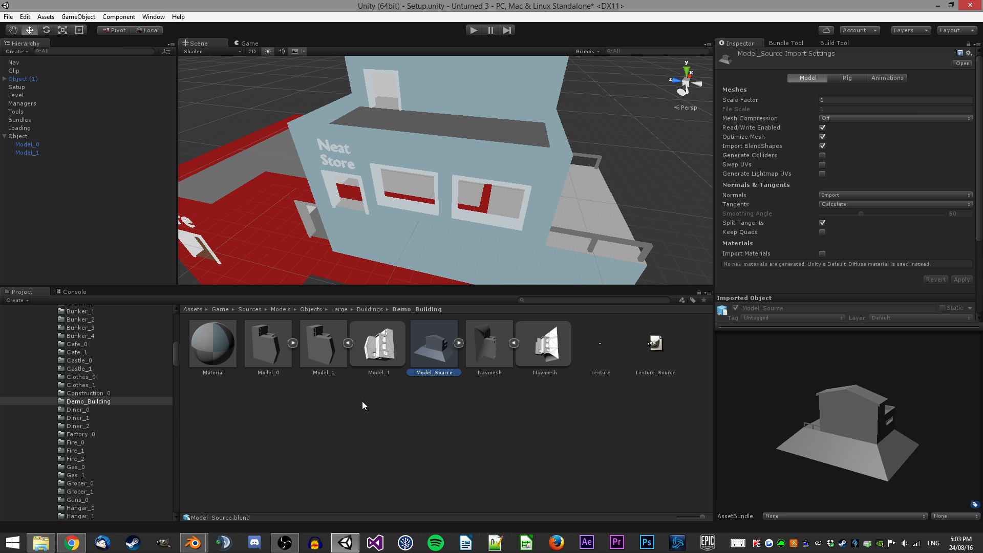
{"action": "left_click", "coordinate": [459, 343]}
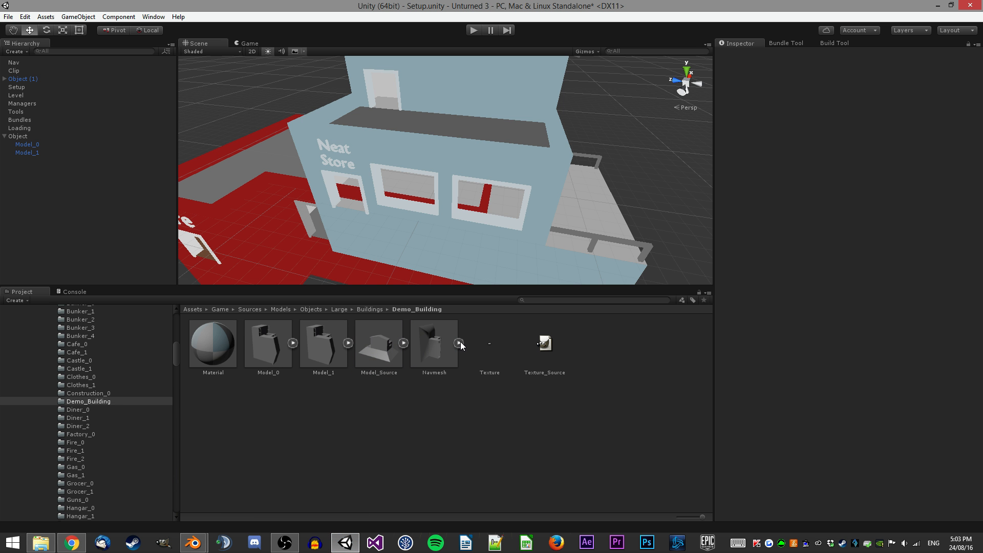
Duplicate the Navmesh model asset and rename the copy Skybox.
{"action": "left_click", "coordinate": [448, 373]}
{"action": "key", "text": "ctrl+d"}
{"action": "key", "text": "F2"}
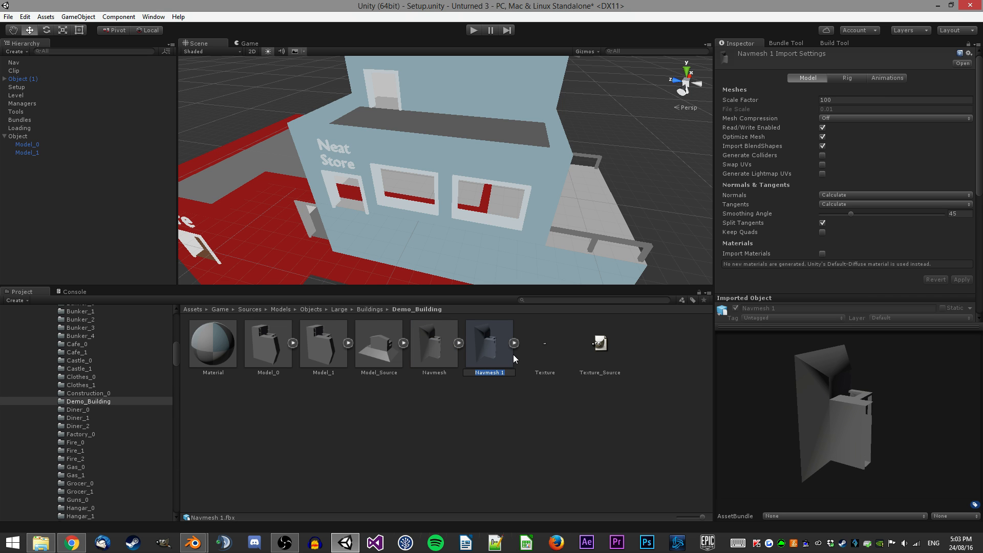
{"action": "type", "text": "Skybox"}
Return to Blender and save Model_Source.blend, overwriting the existing file.
{"action": "key", "text": "alt+Tab"}
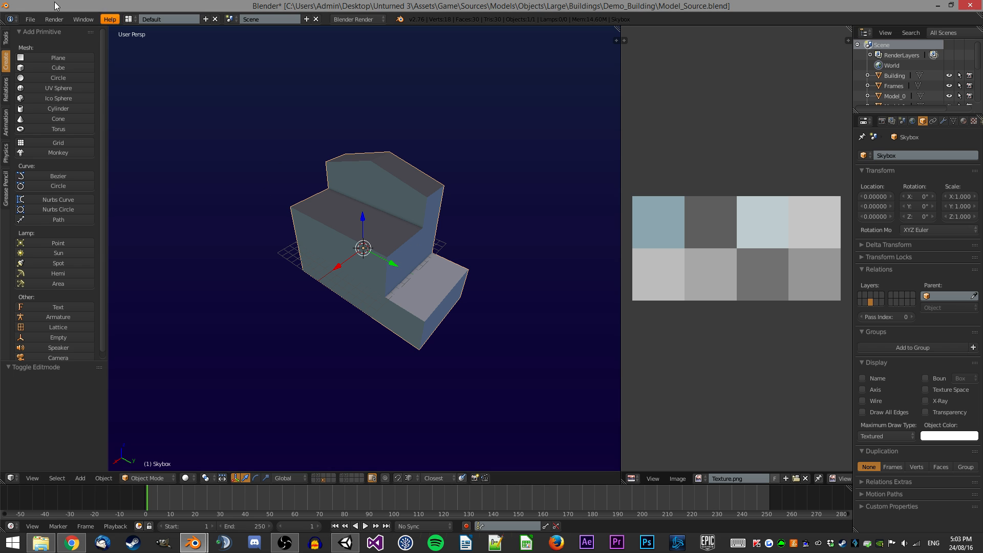
{"action": "left_click", "coordinate": [30, 19]}
{"action": "mouse_move", "coordinate": [46, 214]}
{"action": "left_click", "coordinate": [176, 224]}
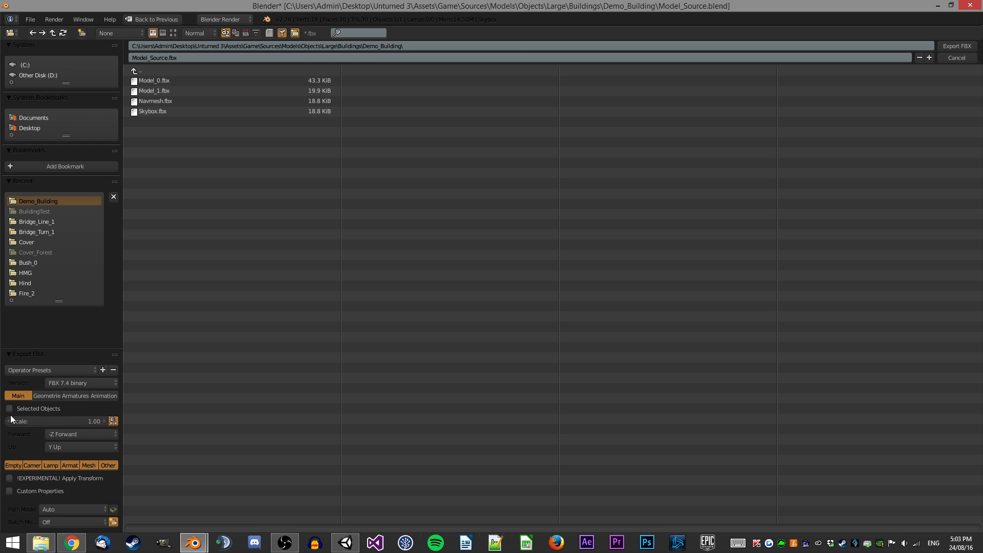
{"action": "key", "text": "ctrl+s"}
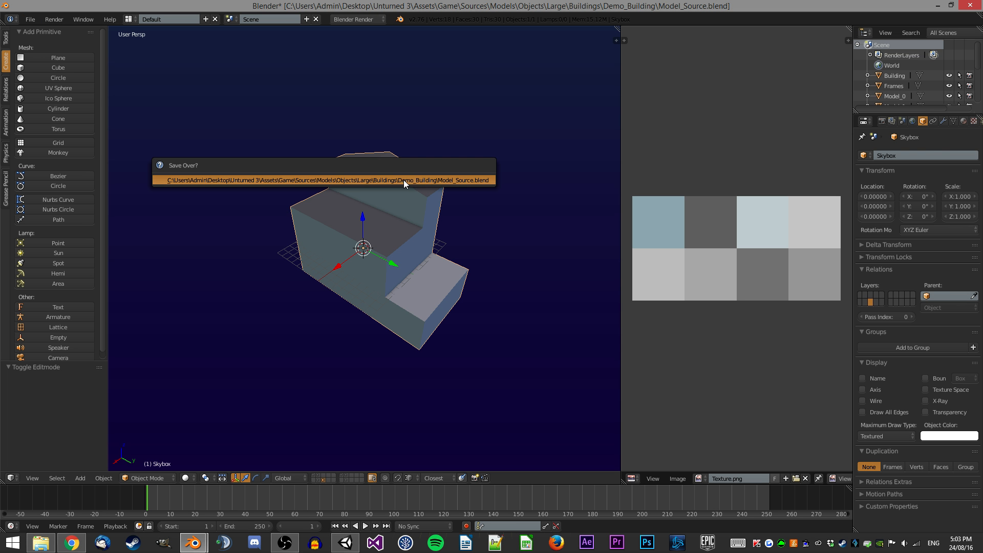
{"action": "left_click", "coordinate": [404, 179]}
Switch to Unity and delete the Object (1) instance from the scene.
{"action": "key", "text": "alt+Tab"}
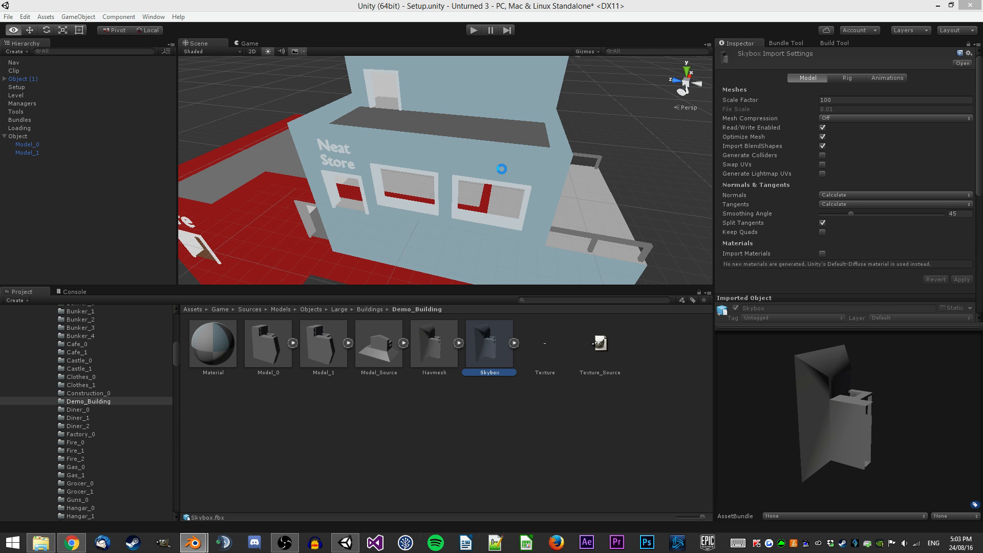
{"action": "left_click", "coordinate": [24, 78]}
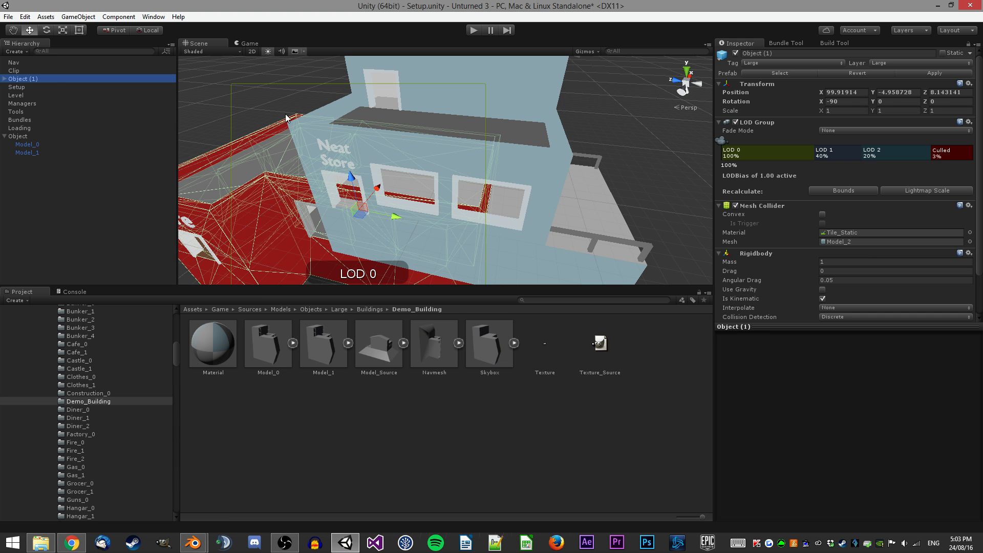
{"action": "key", "text": "Delete"}
Duplicate the Clip object and rename the copy Skybox.
{"action": "left_click", "coordinate": [14, 70]}
{"action": "key", "text": "ctrl+d"}
{"action": "left_click", "coordinate": [799, 53]}
{"action": "type", "text": "Skybox"}
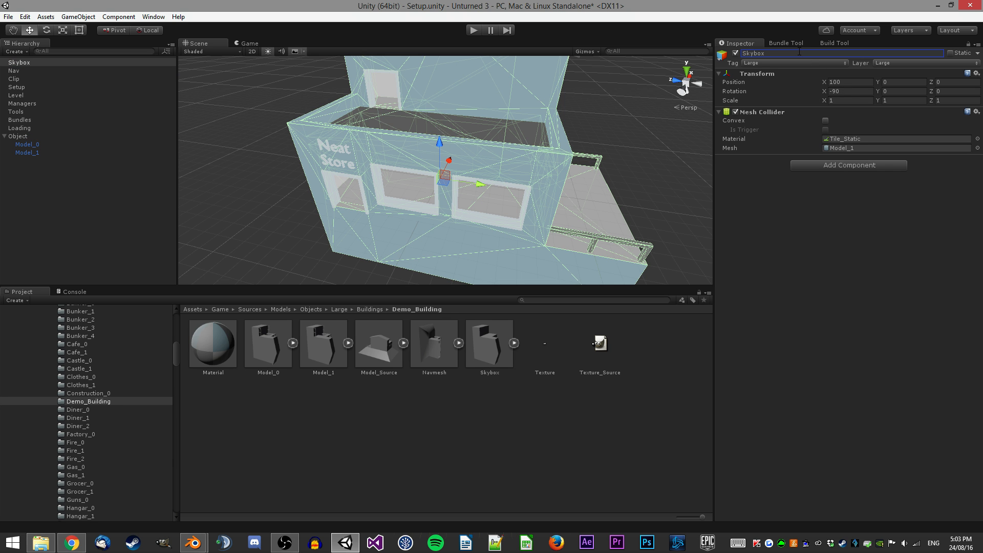
Remove the Mesh Collider component from the Skybox object.
{"action": "left_click", "coordinate": [814, 164]}
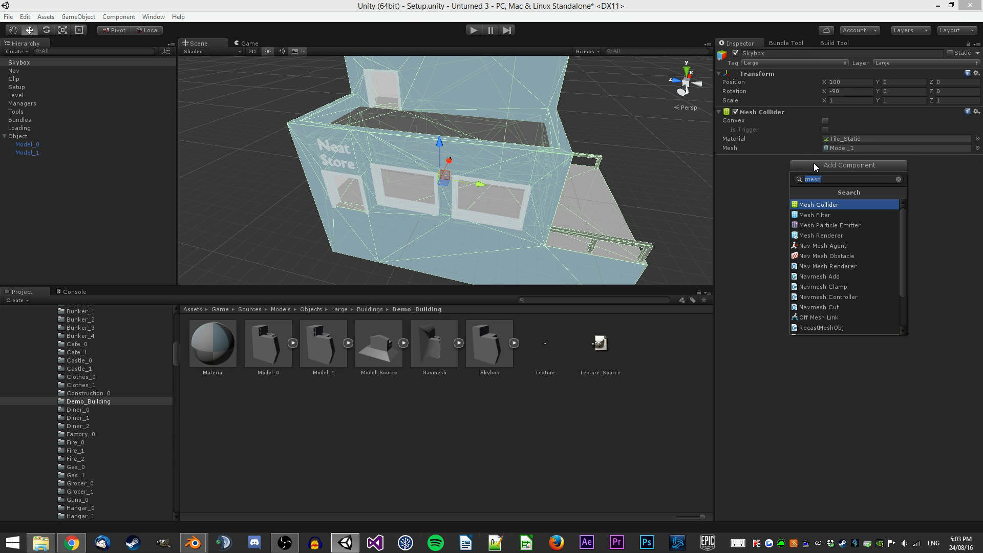
{"action": "right_click", "coordinate": [750, 112]}
{"action": "left_click", "coordinate": [783, 136]}
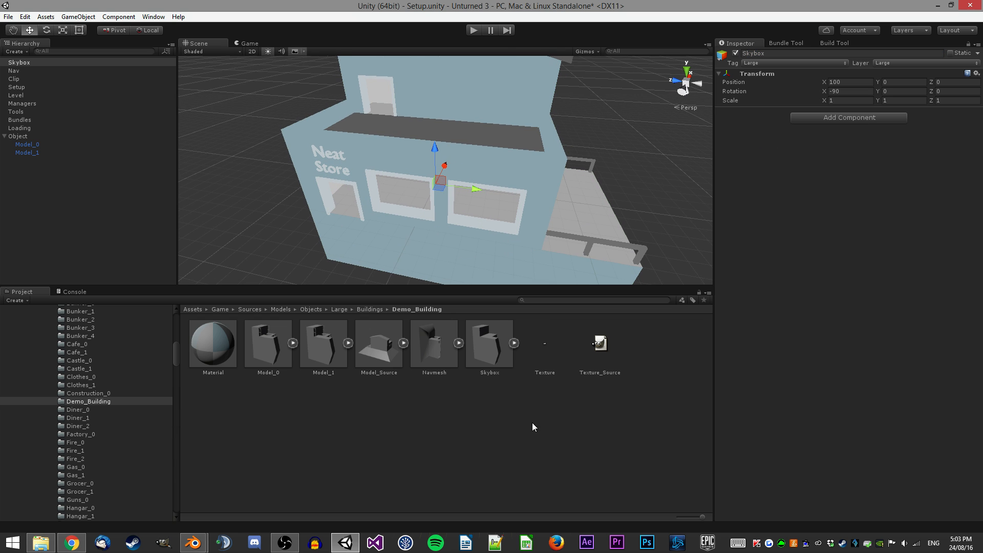
Drop the Skybox mesh onto the Skybox object, keeping only its Mesh Filter and Mesh Renderer.
{"action": "left_click", "coordinate": [514, 342]}
{"action": "left_click_drag", "start_coordinate": [551, 351], "coordinate": [855, 185]}
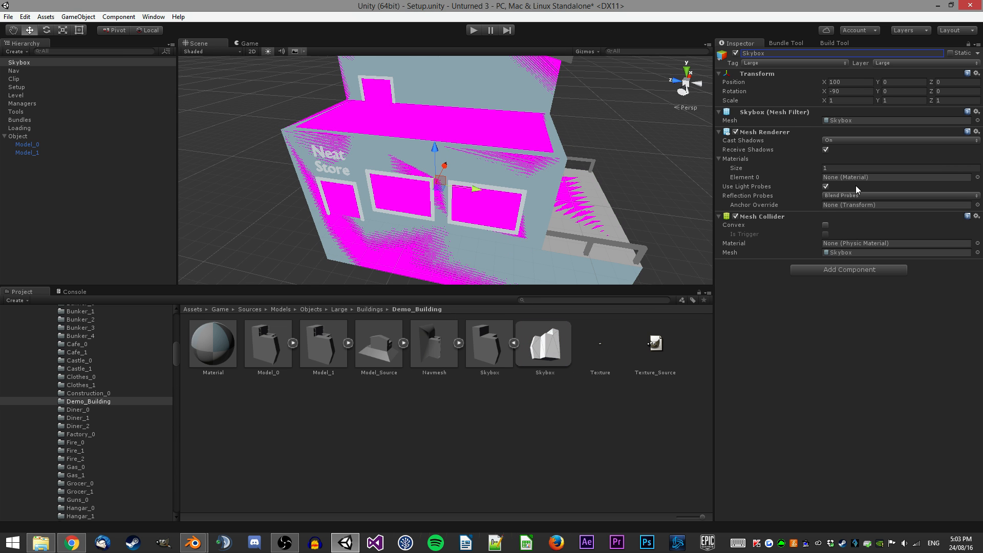
{"action": "right_click", "coordinate": [782, 214]}
{"action": "left_click", "coordinate": [799, 237]}
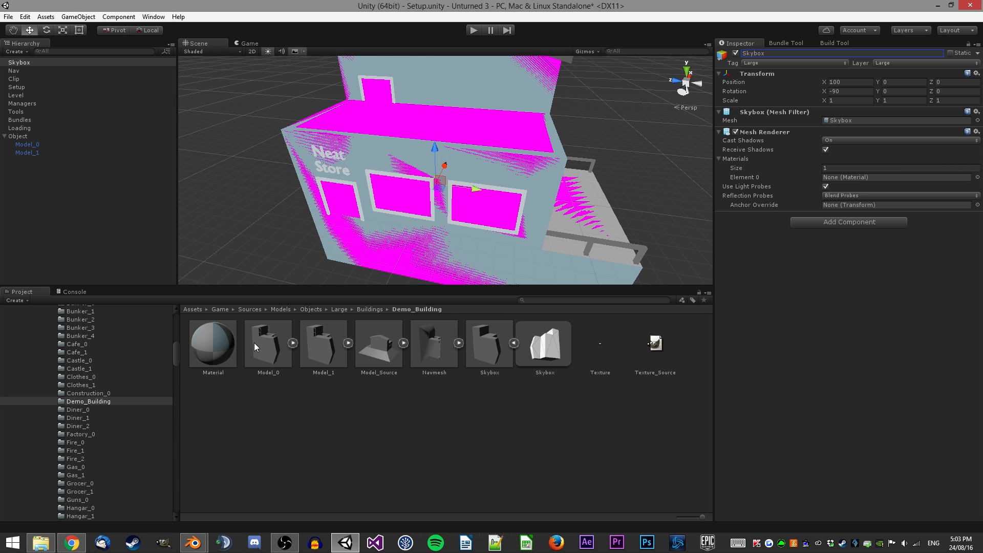
Assign Material to element 0 of the Skybox's Mesh Renderer.
{"action": "left_click_drag", "start_coordinate": [837, 170], "coordinate": [870, 177]}
{"action": "scroll", "coordinate": [494, 201], "scroll_direction": "down", "scroll_amount": 4}
{"action": "left_click_drag", "start_coordinate": [495, 200], "coordinate": [596, 163], "text": "alt"}
{"action": "key", "text": "ctrl+z"}
{"action": "left_click_drag", "start_coordinate": [517, 146], "coordinate": [448, 128], "text": "alt"}
{"action": "left_click_drag", "start_coordinate": [445, 211], "coordinate": [594, 115], "text": "alt"}
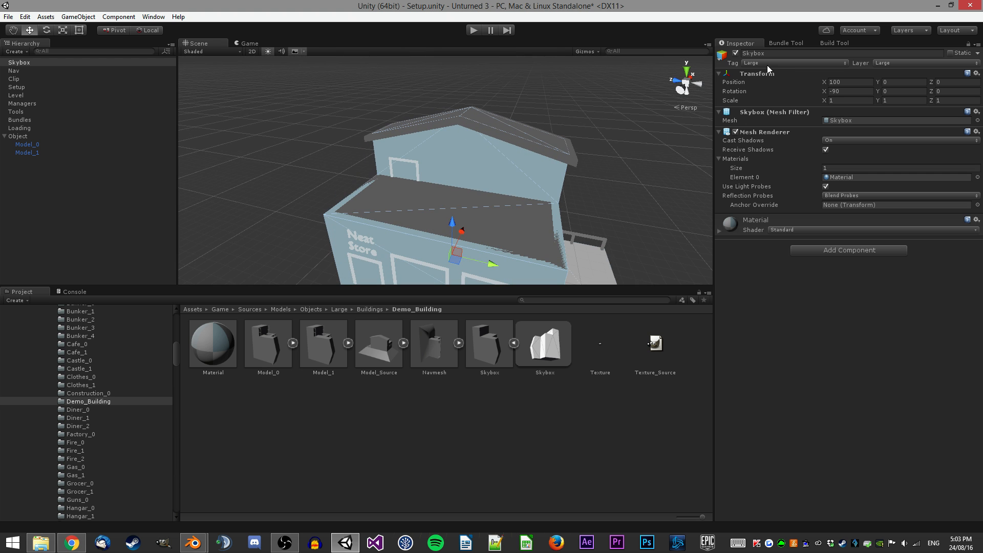
Create a Demo_Building folder inside Resources/Bundles/Objects/Large/Buildings.
{"action": "scroll", "coordinate": [132, 386], "scroll_direction": "up", "scroll_amount": 15}
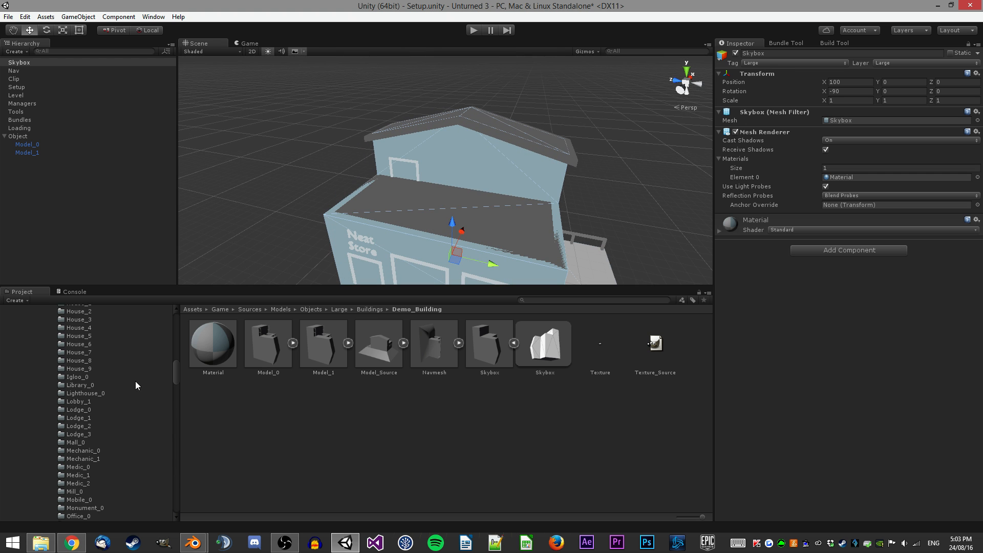
{"action": "scroll", "coordinate": [82, 382], "scroll_direction": "up", "scroll_amount": 3}
{"action": "left_click", "coordinate": [63, 379]}
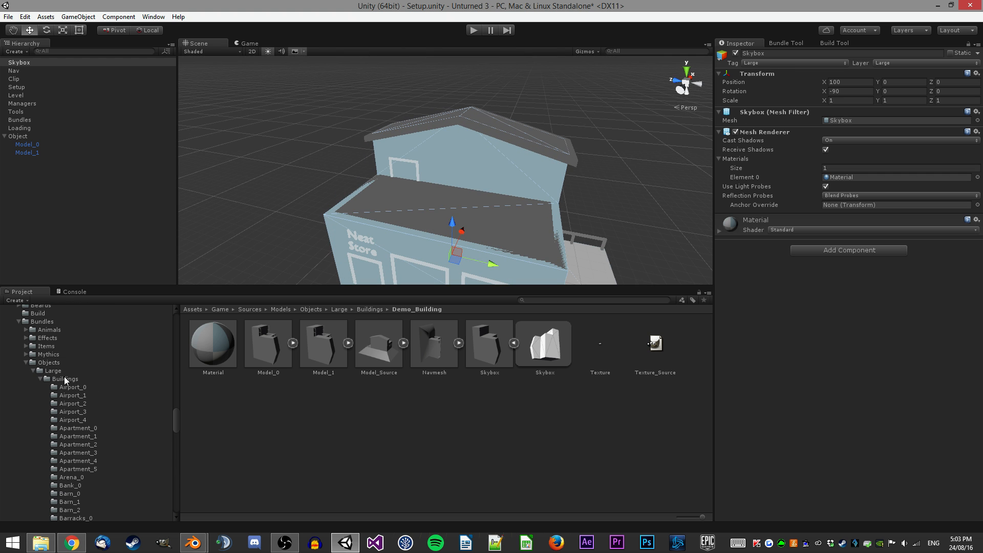
{"action": "scroll", "coordinate": [440, 388], "scroll_direction": "down", "scroll_amount": 10}
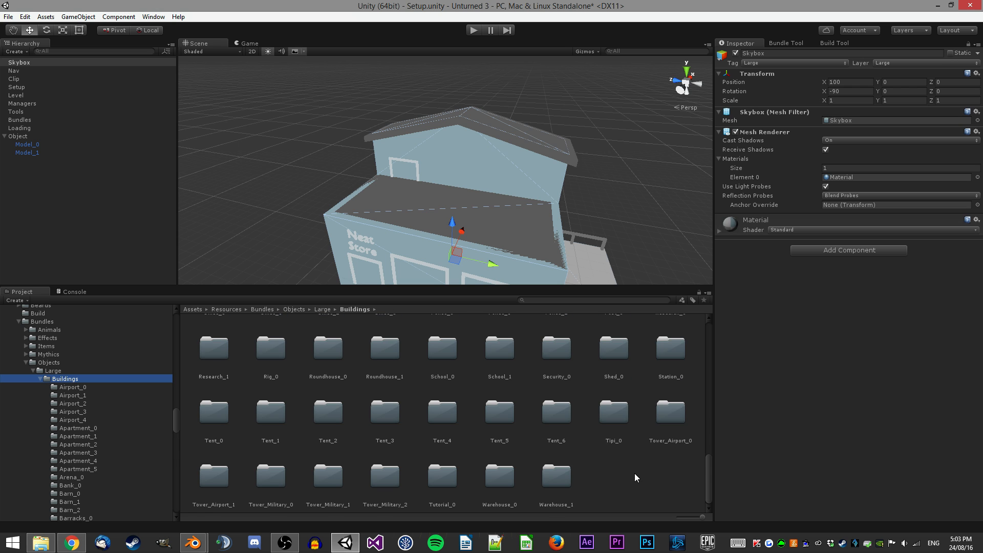
{"action": "right_click", "coordinate": [634, 474]}
{"action": "mouse_move", "coordinate": [658, 301]}
{"action": "left_click", "coordinate": [626, 302]}
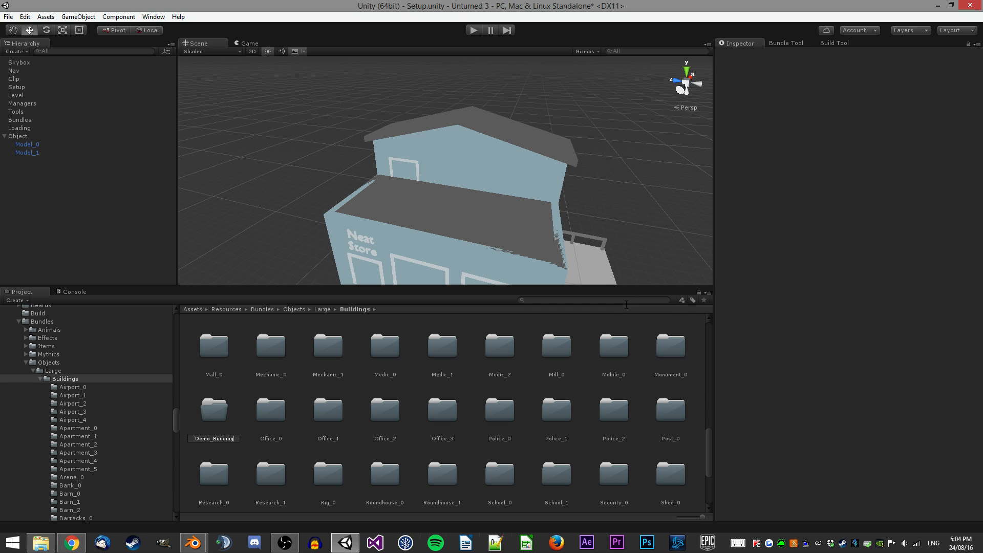
{"action": "key", "text": "Return"}
Open the Demo_Building folder, save Skybox into it as a prefab and delete it from the scene.
{"action": "double_click", "coordinate": [278, 403]}
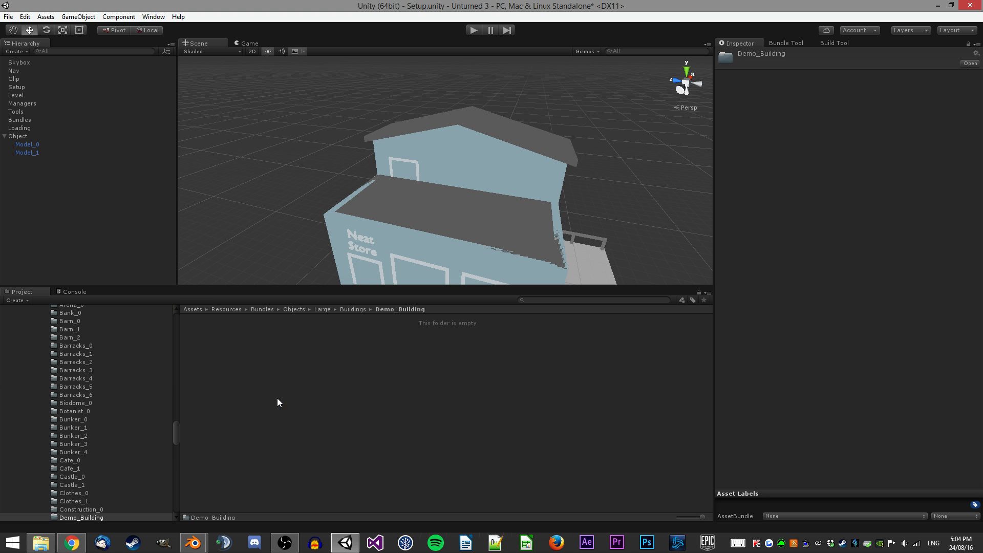
{"action": "left_click", "coordinate": [431, 211]}
{"action": "left_click_drag", "start_coordinate": [431, 212], "coordinate": [363, 195], "text": "alt"}
{"action": "left_click", "coordinate": [24, 63]}
{"action": "left_click_drag", "start_coordinate": [17, 62], "coordinate": [357, 420]}
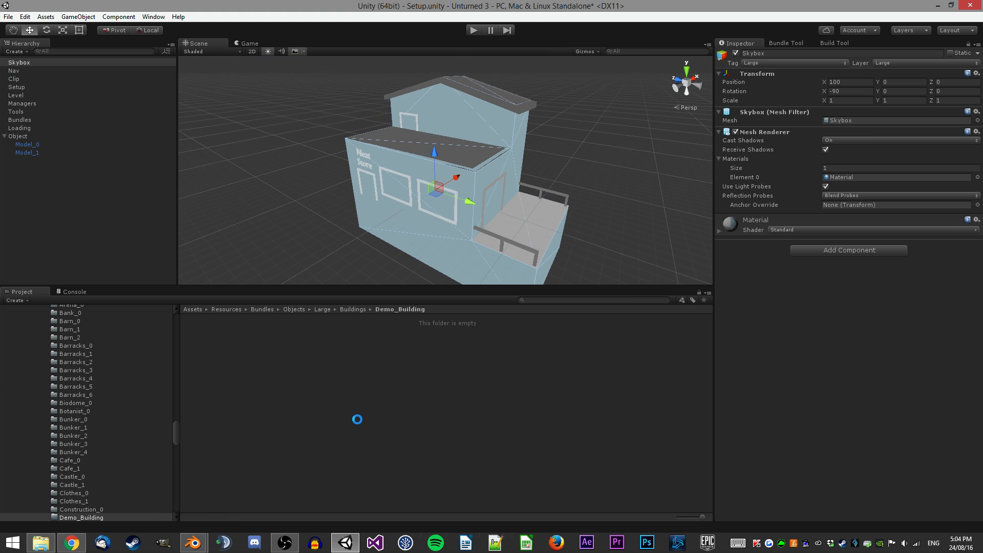
{"action": "left_click", "coordinate": [70, 63]}
{"action": "key", "text": "Delete"}
Save Object as a prefab in the Demo_Building folder and delete it from the scene.
{"action": "left_click", "coordinate": [14, 122]}
{"action": "left_click", "coordinate": [15, 128]}
{"action": "left_click", "coordinate": [13, 71], "text": "ctrl"}
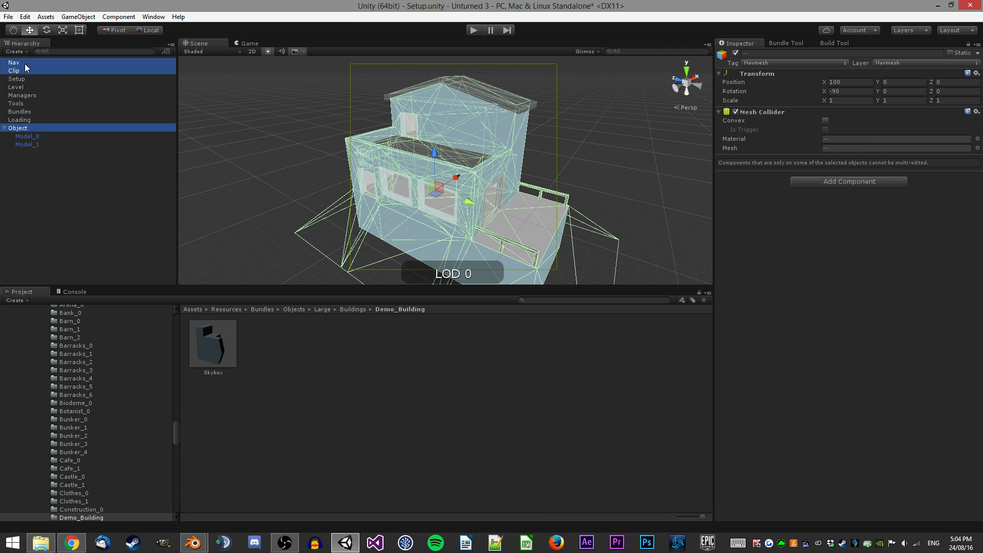
{"action": "left_click_drag", "start_coordinate": [14, 71], "coordinate": [325, 424]}
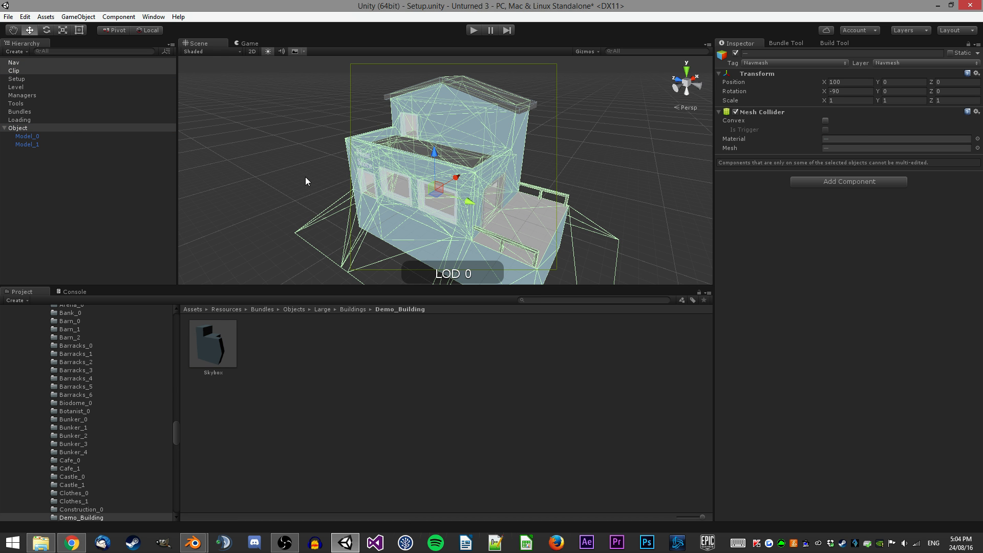
{"action": "left_click", "coordinate": [330, 374]}
{"action": "left_click_drag", "start_coordinate": [17, 128], "coordinate": [340, 399]}
{"action": "left_click", "coordinate": [41, 128]}
{"action": "key", "text": "Delete"}
Save Clip as a prefab in the Demo_Building folder and delete it from the scene.
{"action": "left_click_drag", "start_coordinate": [28, 71], "coordinate": [443, 376]}
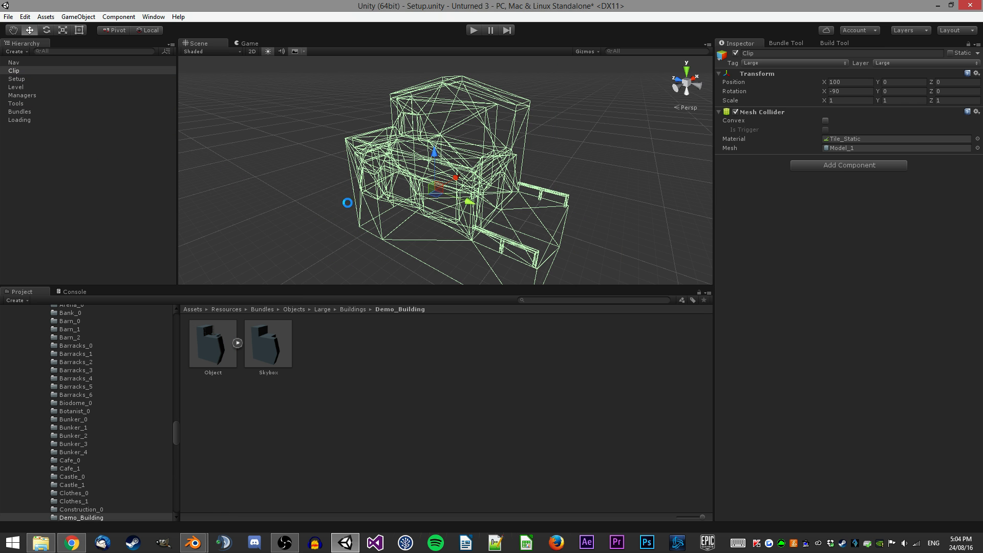
{"action": "left_click", "coordinate": [19, 72]}
{"action": "key", "text": "Delete"}
Save Nav as a prefab in the Demo_Building folder and delete it from the scene.
{"action": "left_click", "coordinate": [23, 64]}
{"action": "left_click_drag", "start_coordinate": [22, 63], "coordinate": [424, 388]}
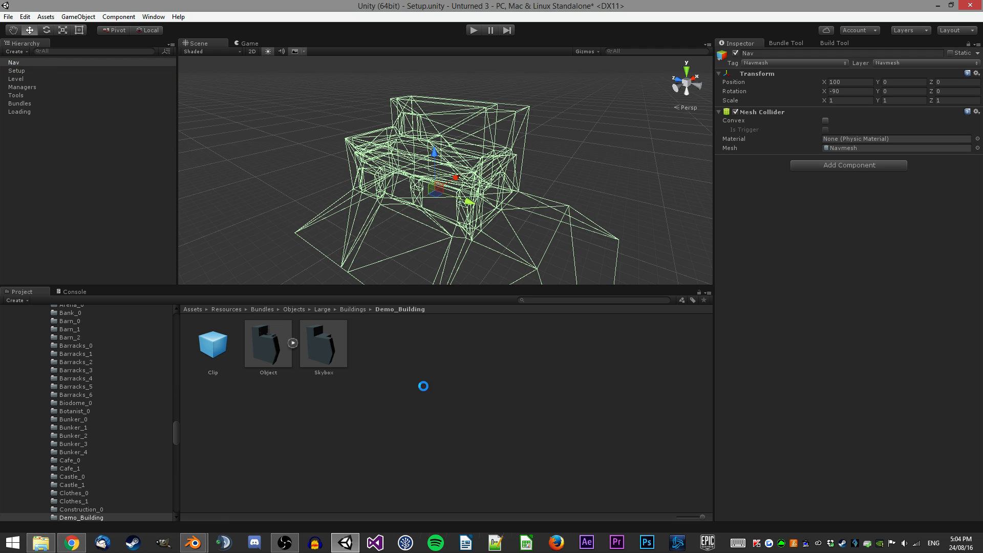
{"action": "left_click", "coordinate": [20, 65]}
{"action": "key", "text": "Delete"}
{"action": "scroll", "coordinate": [50, 392], "scroll_direction": "down", "scroll_amount": 4}
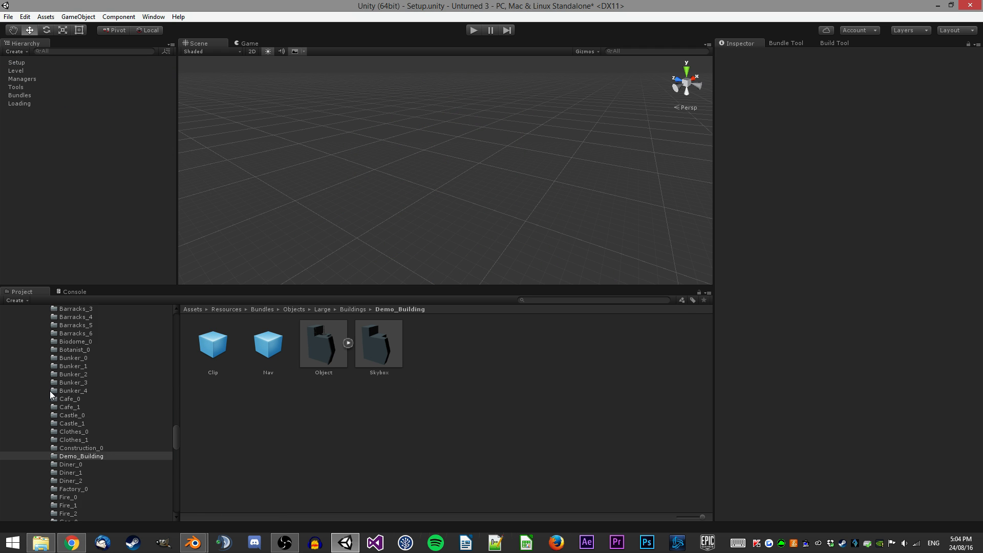
Place the Object prefab from the Demo_Building folder in the scene at position X 100, Y 0, Z 0.
{"action": "left_click", "coordinate": [71, 378]}
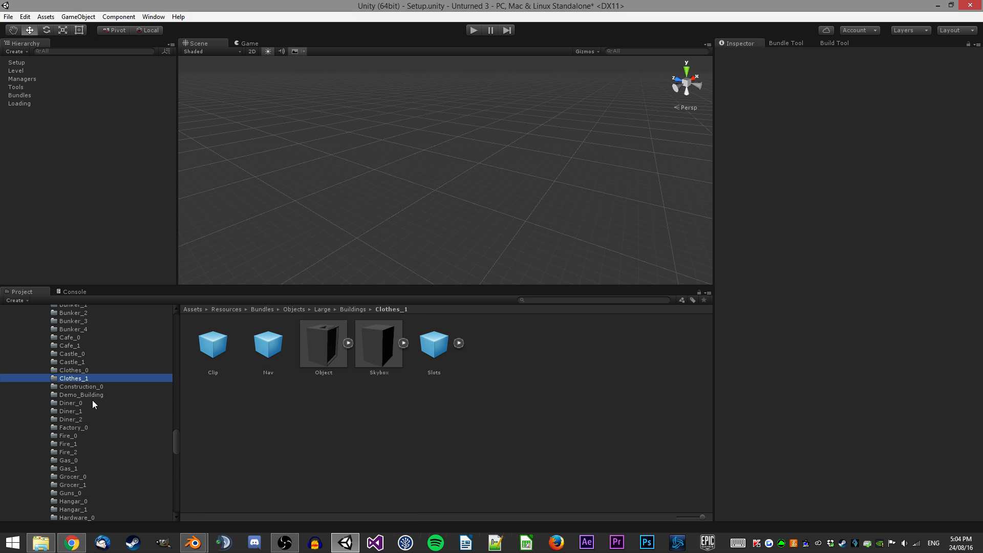
{"action": "left_click", "coordinate": [85, 394]}
{"action": "left_click", "coordinate": [344, 407]}
{"action": "left_click_drag", "start_coordinate": [332, 353], "coordinate": [505, 157]}
{"action": "right_click_drag", "start_coordinate": [504, 158], "coordinate": [606, 150]}
{"action": "scroll", "coordinate": [509, 159], "scroll_direction": "down", "scroll_amount": 5}
{"action": "scroll", "coordinate": [435, 146], "scroll_direction": "down", "scroll_amount": 5}
{"action": "right_click_drag", "start_coordinate": [425, 146], "coordinate": [372, 123]}
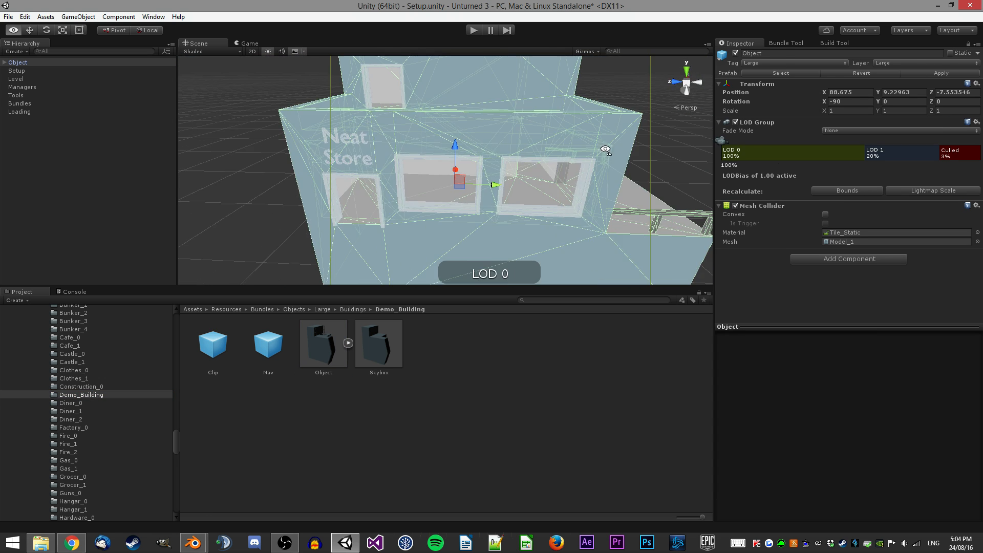
{"action": "scroll", "coordinate": [372, 123], "scroll_direction": "up", "scroll_amount": 2}
{"action": "left_click", "coordinate": [845, 93]}
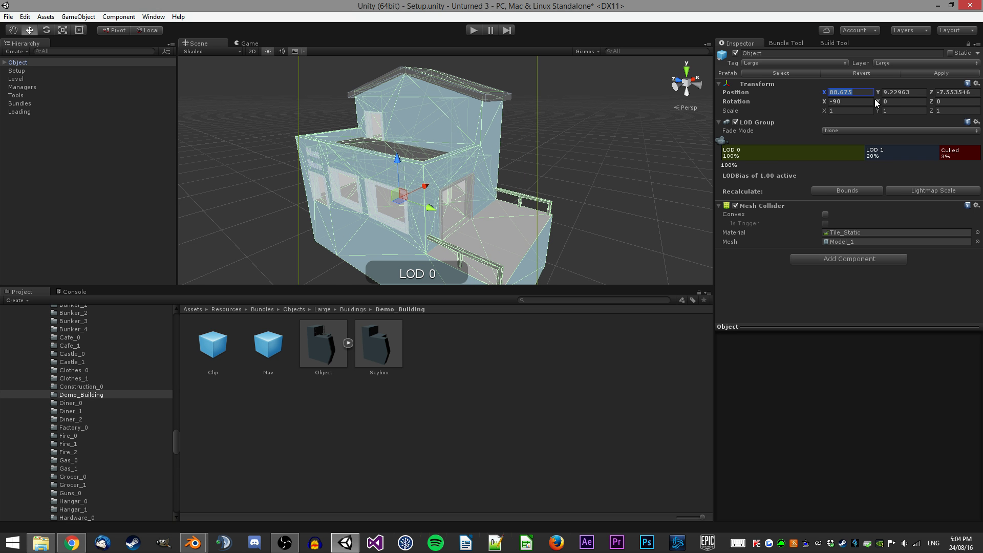
{"action": "type", "text": "100"}
{"action": "key", "text": "Tab"}
{"action": "type", "text": "0"}
{"action": "key", "text": "Tab"}
{"action": "type", "text": "0"}
Create an empty game object named Slots with tag Logic and layer Logic.
{"action": "right_click_drag", "start_coordinate": [339, 187], "coordinate": [338, 188]}
{"action": "key", "text": "w"}
{"action": "right_click_drag", "start_coordinate": [325, 237], "coordinate": [547, 207]}
{"action": "key", "text": "w"}
{"action": "key", "text": "s"}
{"action": "key", "text": "w"}
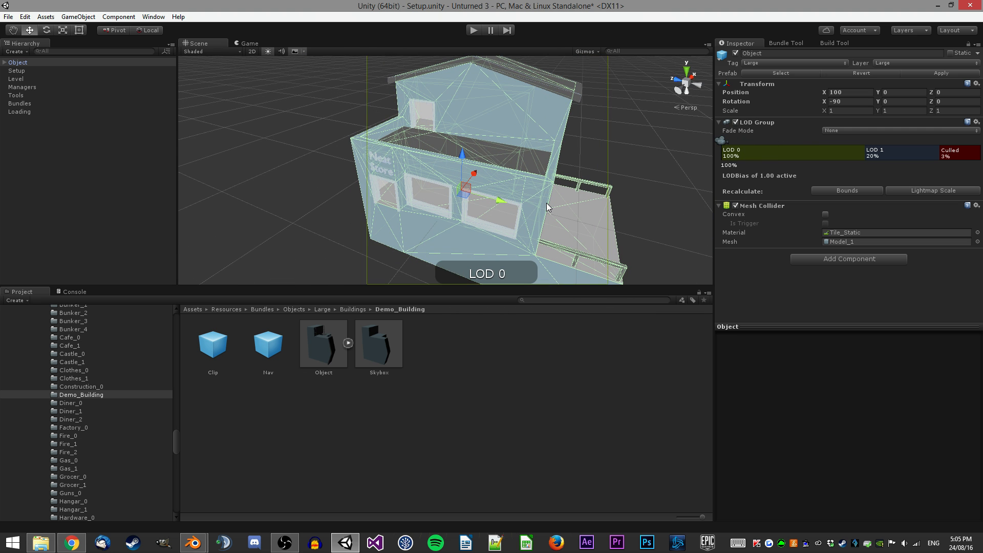
{"action": "right_click_drag", "start_coordinate": [390, 176], "coordinate": [394, 124]}
{"action": "key", "text": "w"}
{"action": "right_click_drag", "start_coordinate": [466, 181], "coordinate": [954, 189]}
{"action": "key", "text": "w"}
{"action": "key", "text": "s"}
{"action": "left_click", "coordinate": [78, 16]}
{"action": "left_click", "coordinate": [77, 27]}
{"action": "left_click", "coordinate": [799, 53]}
{"action": "type", "text": "Slot"}
{"action": "left_click", "coordinate": [794, 63]}
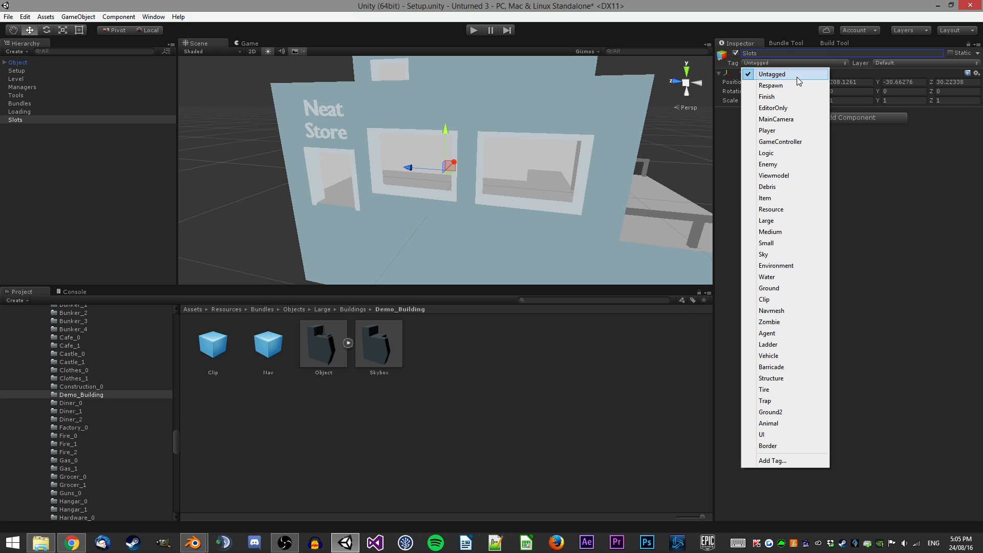
{"action": "left_click", "coordinate": [799, 154]}
{"action": "left_click", "coordinate": [906, 63]}
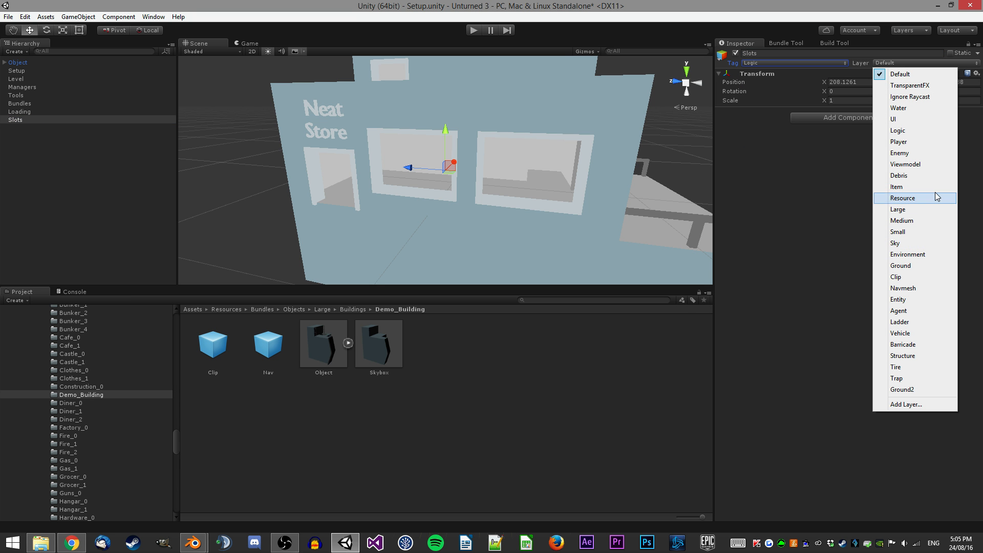
{"action": "left_click", "coordinate": [904, 132]}
Set the Slots position to X 100, Y 0, Z 0 and its X rotation to -90.
{"action": "left_click", "coordinate": [865, 82]}
{"action": "type", "text": "100"}
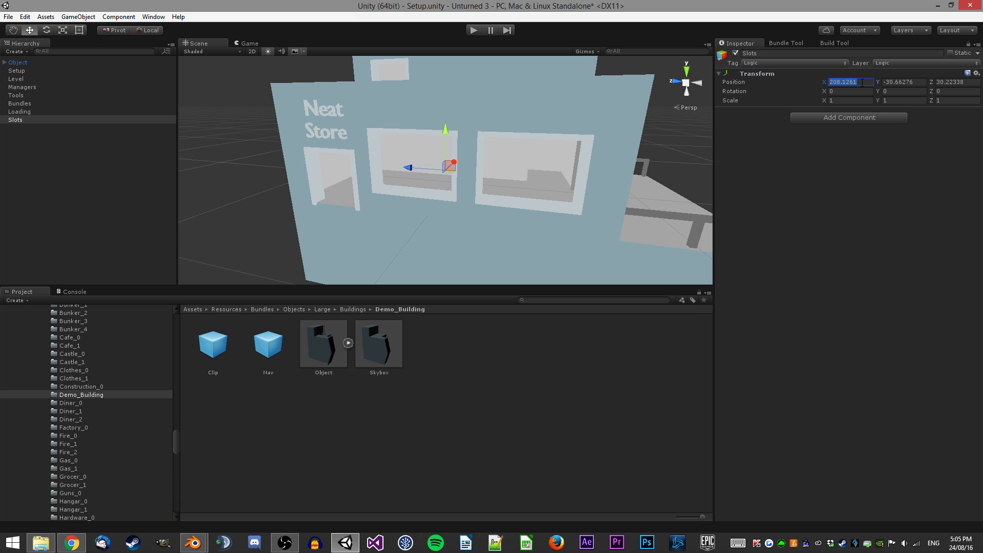
{"action": "key", "text": "Tab"}
{"action": "key", "text": "Tab"}
{"action": "type", "text": "0"}
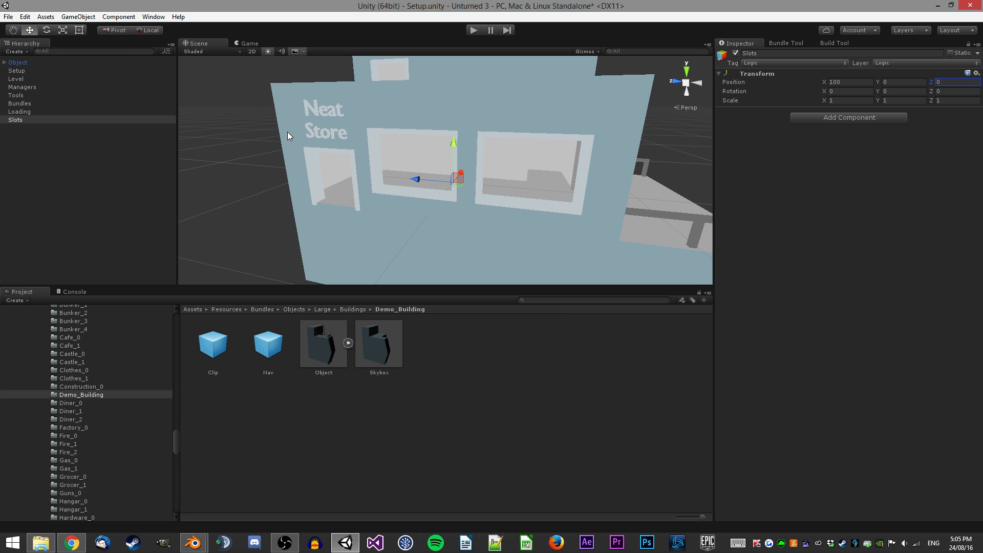
{"action": "right_click_drag", "start_coordinate": [260, 140], "coordinate": [333, 146]}
{"action": "left_click", "coordinate": [844, 92]}
{"action": "type", "text": "-90"}
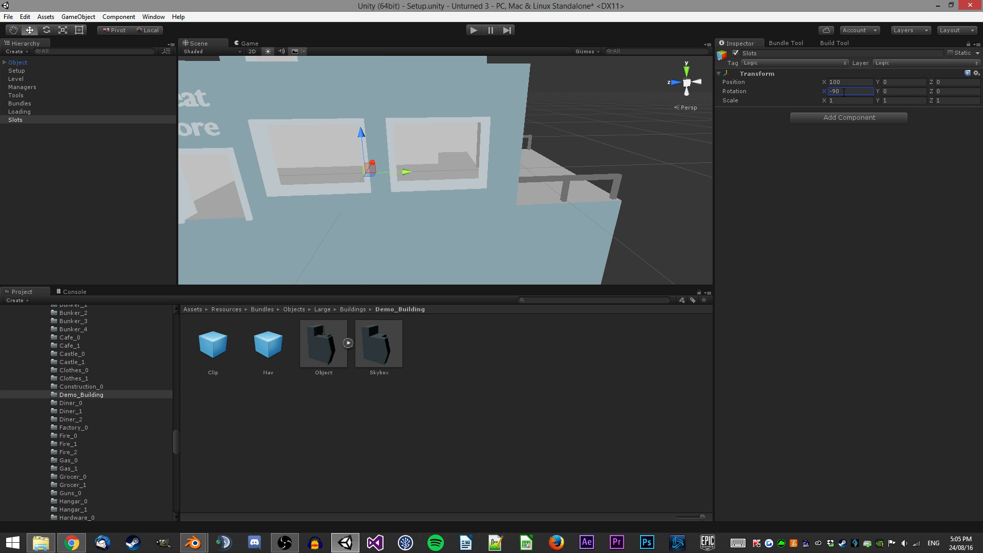
Copy the Object's Transform component and paste its values onto Slots.
{"action": "right_click_drag", "start_coordinate": [481, 152], "coordinate": [123, 117]}
{"action": "left_click", "coordinate": [19, 62]}
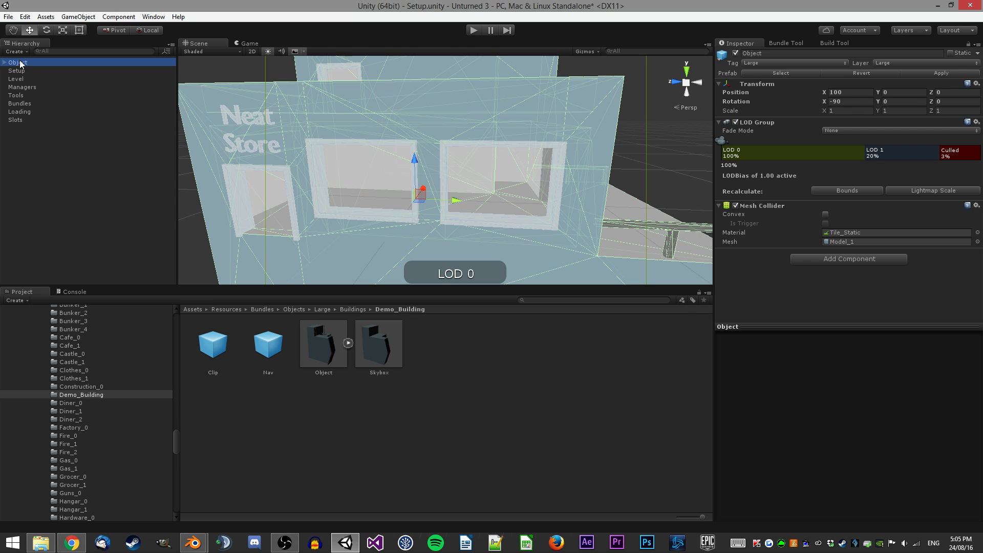
{"action": "left_click", "coordinate": [28, 122]}
{"action": "right_click", "coordinate": [22, 122]}
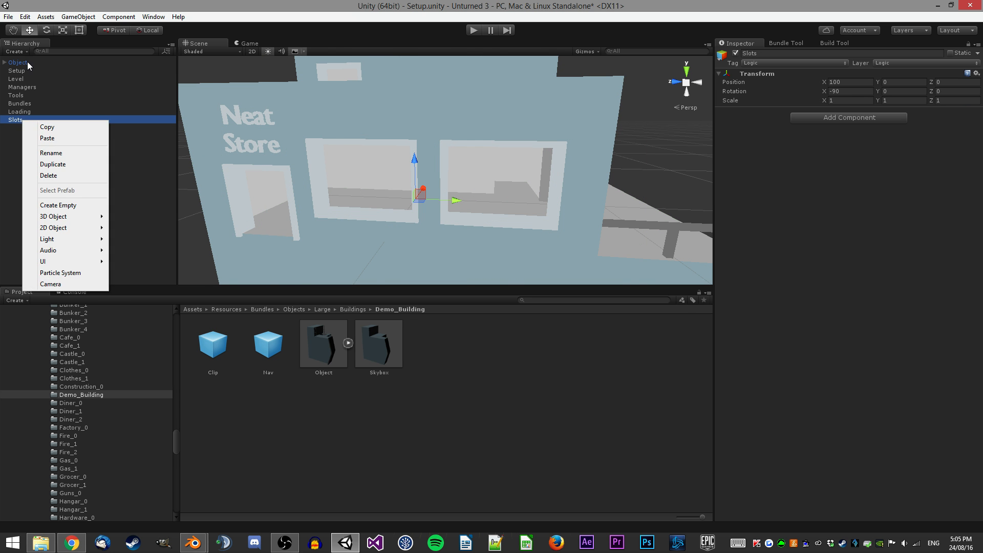
{"action": "left_click", "coordinate": [18, 62]}
{"action": "right_click", "coordinate": [760, 84]}
{"action": "left_click", "coordinate": [809, 141]}
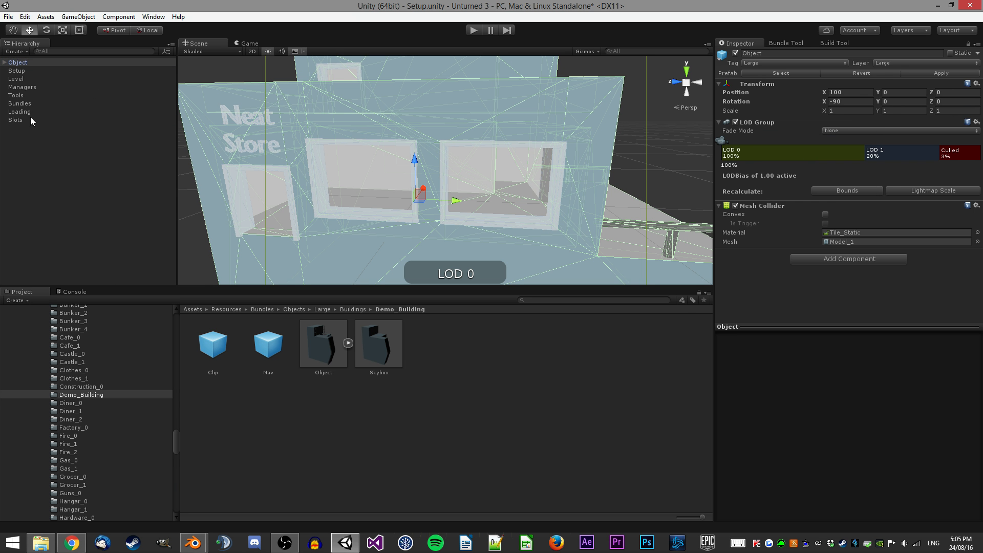
{"action": "left_click", "coordinate": [21, 120]}
{"action": "right_click", "coordinate": [774, 75]}
{"action": "left_click", "coordinate": [847, 145]}
Create a cube as a child of Slots and remove its Mesh Filter and Mesh Renderer components.
{"action": "left_click", "coordinate": [16, 121]}
{"action": "right_click", "coordinate": [36, 122]}
{"action": "mouse_move", "coordinate": [97, 218]}
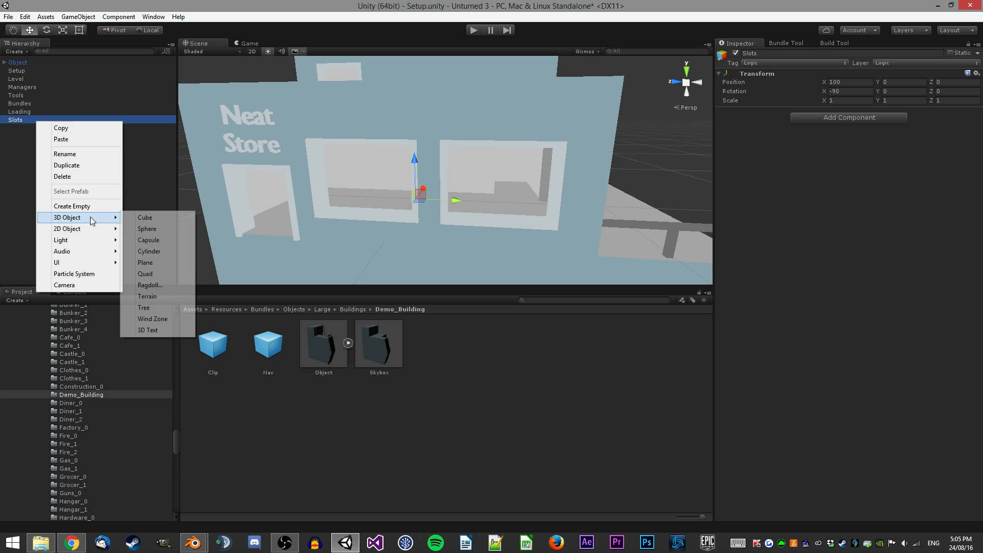
{"action": "left_click", "coordinate": [146, 218]}
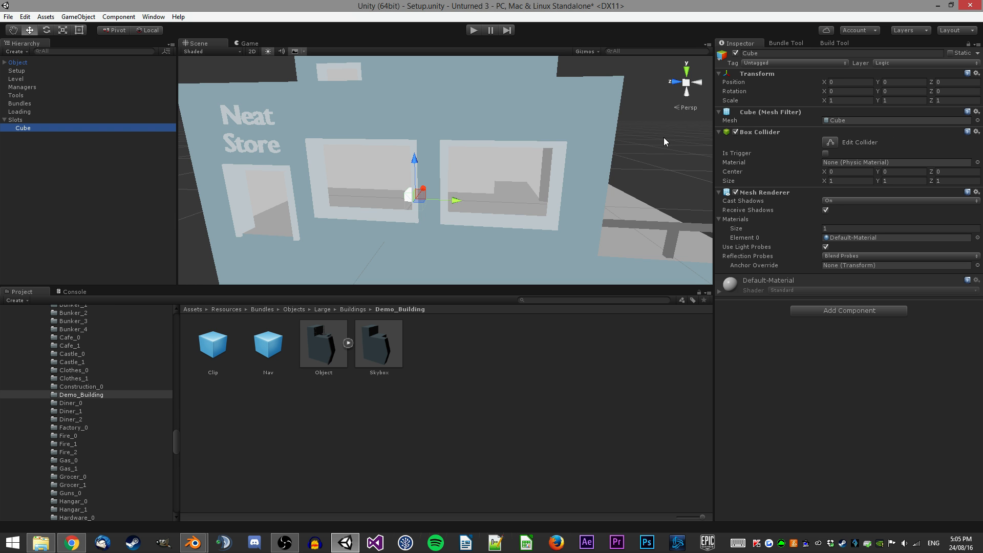
{"action": "right_click", "coordinate": [761, 115]}
{"action": "left_click", "coordinate": [799, 157]}
{"action": "right_click", "coordinate": [763, 173]}
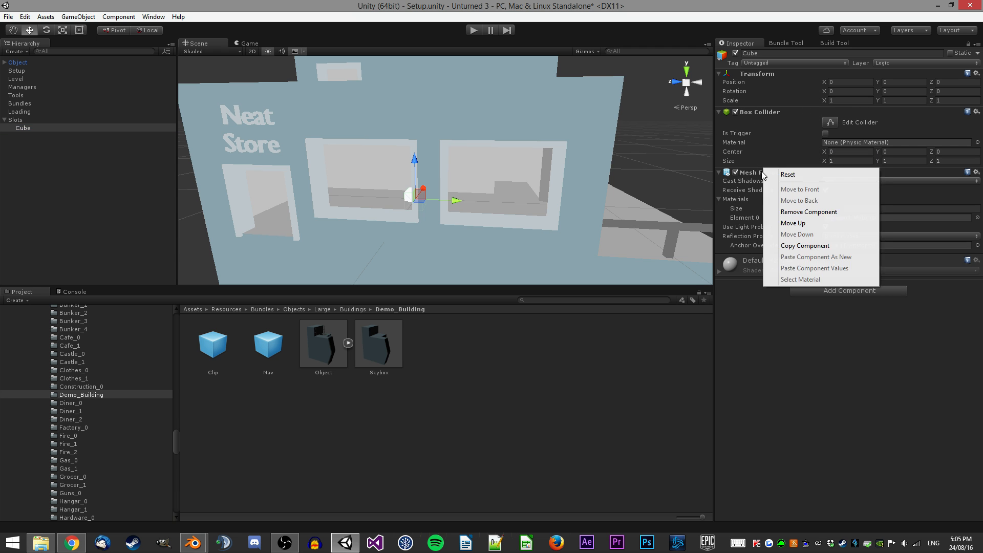
{"action": "left_click", "coordinate": [781, 215]}
Rename the cube Door and set its tag to Logic.
{"action": "key", "text": "w"}
{"action": "right_click_drag", "start_coordinate": [594, 155], "coordinate": [474, 148]}
{"action": "left_click", "coordinate": [815, 53]}
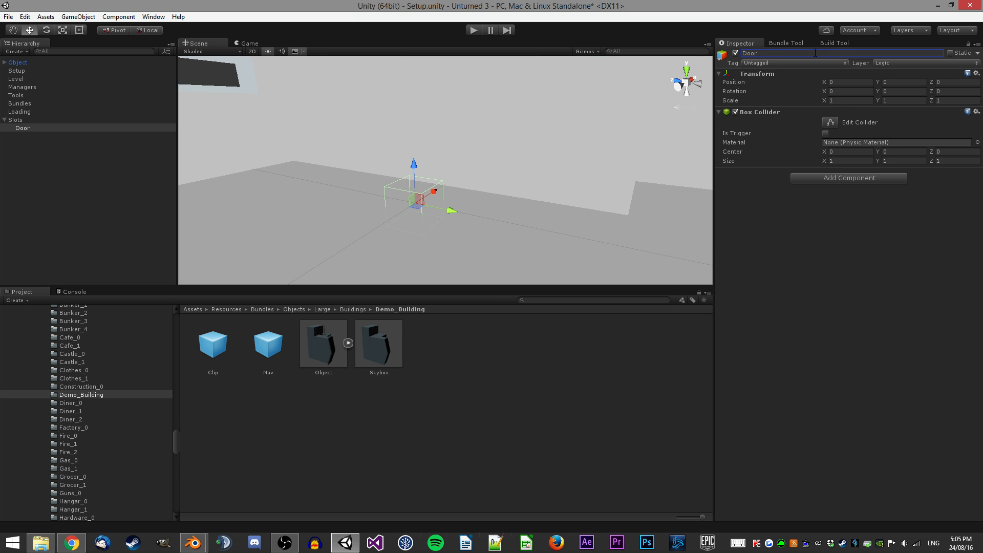
{"action": "left_click", "coordinate": [792, 63]}
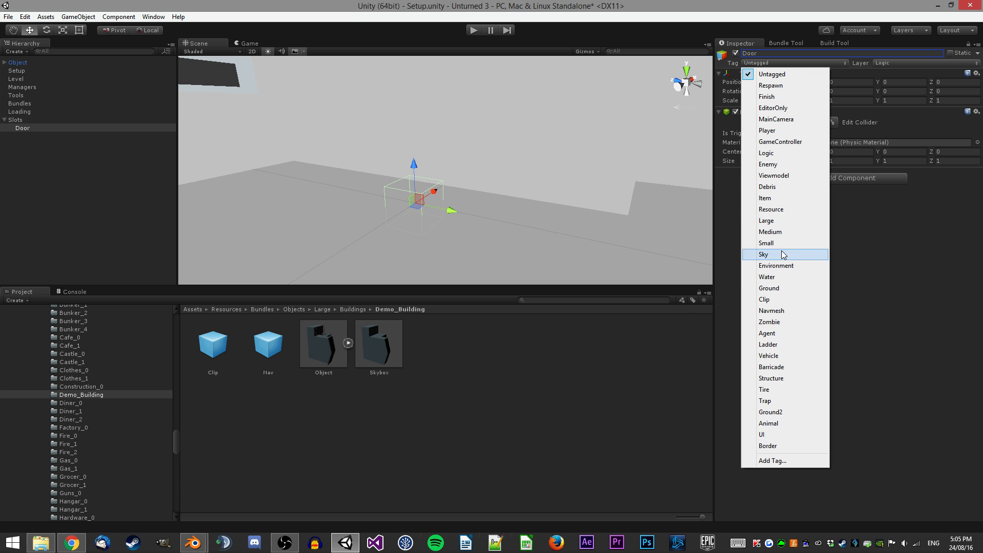
{"action": "left_click", "coordinate": [767, 153]}
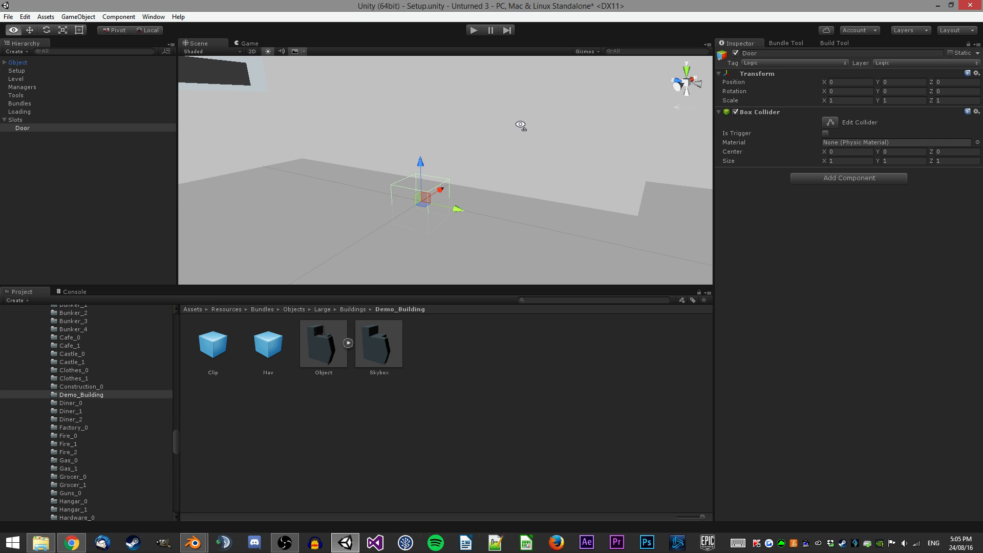
Set the Door box collider's Z size to 0 and rotate the Door about -90 degrees.
{"action": "scroll", "coordinate": [520, 124], "scroll_direction": "down", "scroll_amount": 5}
{"action": "scroll", "coordinate": [521, 121], "scroll_direction": "up", "scroll_amount": 3}
{"action": "key", "text": "w"}
{"action": "right_click_drag", "start_coordinate": [521, 119], "coordinate": [516, 174]}
{"action": "left_click", "coordinate": [957, 160]}
{"action": "type", "text": "0e"}
{"action": "left_click_drag", "start_coordinate": [515, 173], "coordinate": [371, 216]}
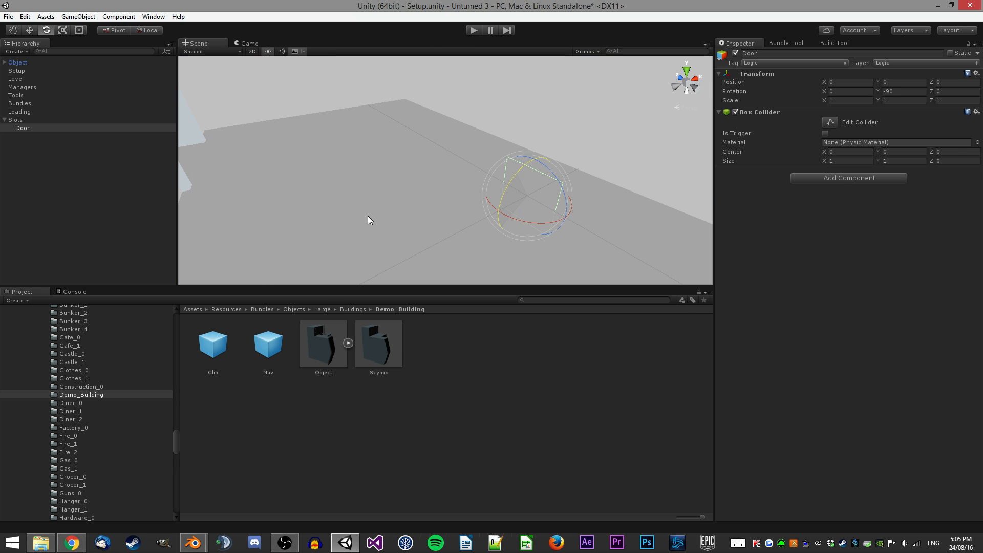
Rotate and move the Door into the building's ground-floor front doorway.
{"action": "key", "text": "w"}
{"action": "mouse_move", "coordinate": [525, 209]}
{"action": "right_mouse_down"}
{"action": "mouse_move", "coordinate": [526, 189]}
{"action": "mouse_move", "coordinate": [538, 205]}
{"action": "right_mouse_up"}
{"action": "key", "text": "e"}
{"action": "left_click_drag", "start_coordinate": [537, 179], "coordinate": [417, 99]}
{"action": "key", "text": "w"}
{"action": "right_click_drag", "start_coordinate": [512, 190], "coordinate": [459, 224]}
{"action": "left_click_drag", "start_coordinate": [474, 226], "coordinate": [301, 78]}
{"action": "right_click_drag", "start_coordinate": [319, 129], "coordinate": [548, 208]}
Set the Door box collider's size to X 2.5 and Y 2.75.
{"action": "left_click", "coordinate": [845, 161]}
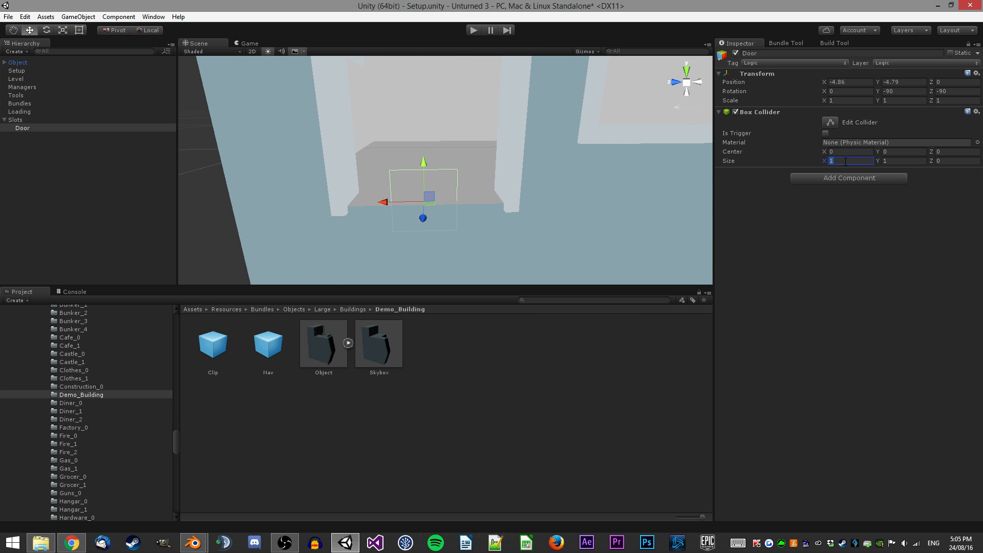
{"action": "type", "text": "2.5"}
{"action": "key", "text": "Tab"}
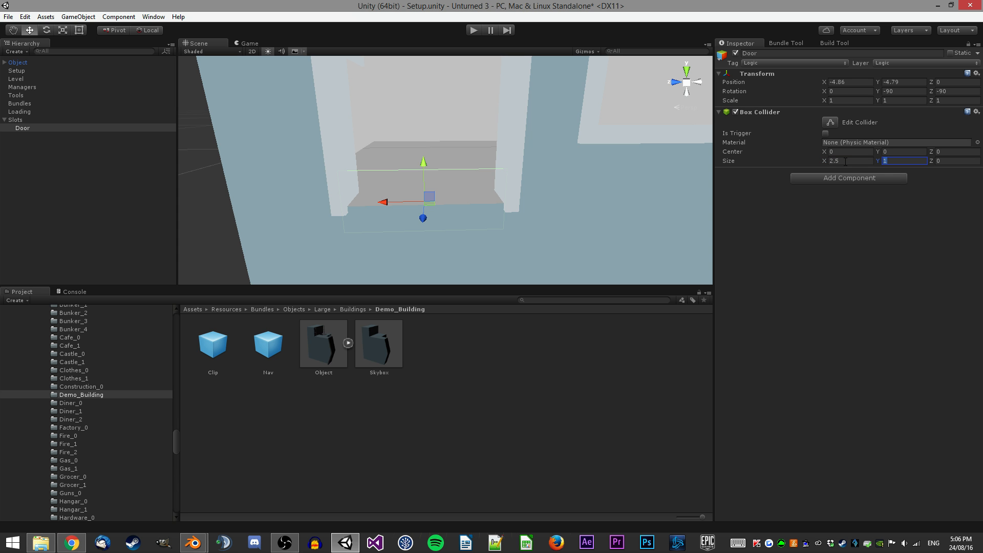
{"action": "type", "text": "2.75"}
Raise the Door to fit the doorway opening, about Z 1.37.
{"action": "left_click_drag", "start_coordinate": [421, 251], "coordinate": [424, 135], "text": "alt"}
{"action": "right_click_drag", "start_coordinate": [424, 135], "coordinate": [410, 149]}
{"action": "key", "text": "w"}
{"action": "left_click_drag", "start_coordinate": [430, 102], "coordinate": [430, 109]}
{"action": "right_click_drag", "start_coordinate": [457, 171], "coordinate": [455, 164]}
{"action": "key", "text": "s"}
{"action": "left_click_drag", "start_coordinate": [411, 163], "coordinate": [411, 163]}
{"action": "right_click_drag", "start_coordinate": [462, 158], "coordinate": [467, 195]}
{"action": "key", "text": "w"}
{"action": "key", "text": "s"}
{"action": "key", "text": "w"}
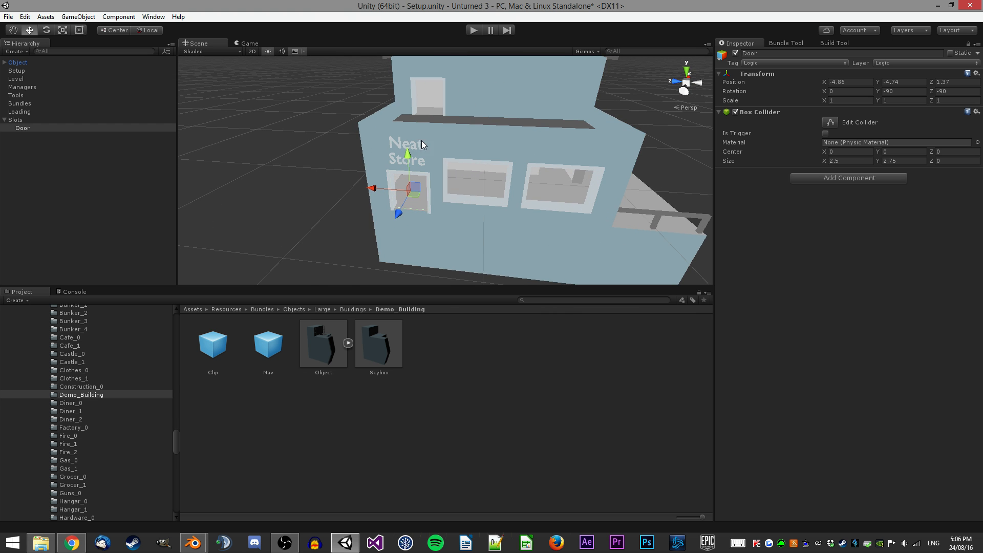
Duplicate the Door and rotate and move the copy into the balcony railing opening.
{"action": "right_click_drag", "start_coordinate": [459, 123], "coordinate": [428, 149]}
{"action": "key", "text": "w"}
{"action": "key", "text": "ctrl+d"}
{"action": "left_click_drag", "start_coordinate": [380, 150], "coordinate": [556, 155]}
{"action": "key", "text": "d"}
{"action": "right_click_drag", "start_coordinate": [557, 154], "coordinate": [430, 153]}
{"action": "key", "text": "e"}
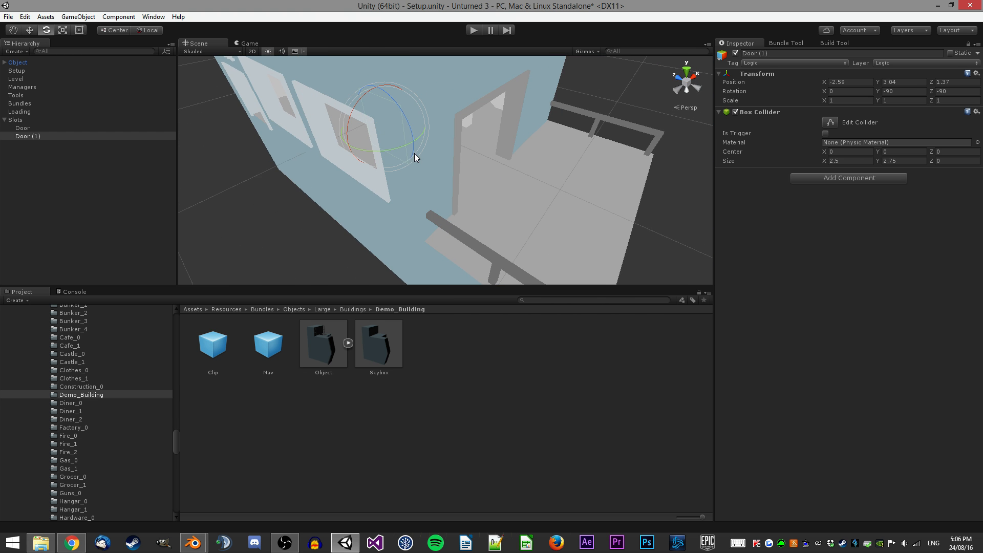
{"action": "left_click_drag", "start_coordinate": [402, 156], "coordinate": [533, 133]}
{"action": "key", "text": "w"}
{"action": "left_click_drag", "start_coordinate": [382, 132], "coordinate": [488, 154]}
{"action": "key", "text": "d"}
{"action": "mouse_move", "coordinate": [542, 166]}
{"action": "right_mouse_down"}
{"action": "mouse_move", "coordinate": [432, 161]}
{"action": "mouse_move", "coordinate": [529, 155]}
{"action": "right_mouse_up"}
{"action": "key", "text": "w"}
Set the duplicate's collider size to X 4 and Y 3.75 and adjust its position in the opening.
{"action": "left_click", "coordinate": [850, 161]}
{"action": "type", "text": "4"}
{"action": "left_click", "coordinate": [882, 161]}
{"action": "type", "text": "3.75"}
{"action": "right_click_drag", "start_coordinate": [433, 225], "coordinate": [429, 166]}
{"action": "key", "text": "w"}
{"action": "key", "text": "s"}
{"action": "left_click_drag", "start_coordinate": [467, 128], "coordinate": [461, 105]}
{"action": "left_click_drag", "start_coordinate": [428, 149], "coordinate": [419, 144]}
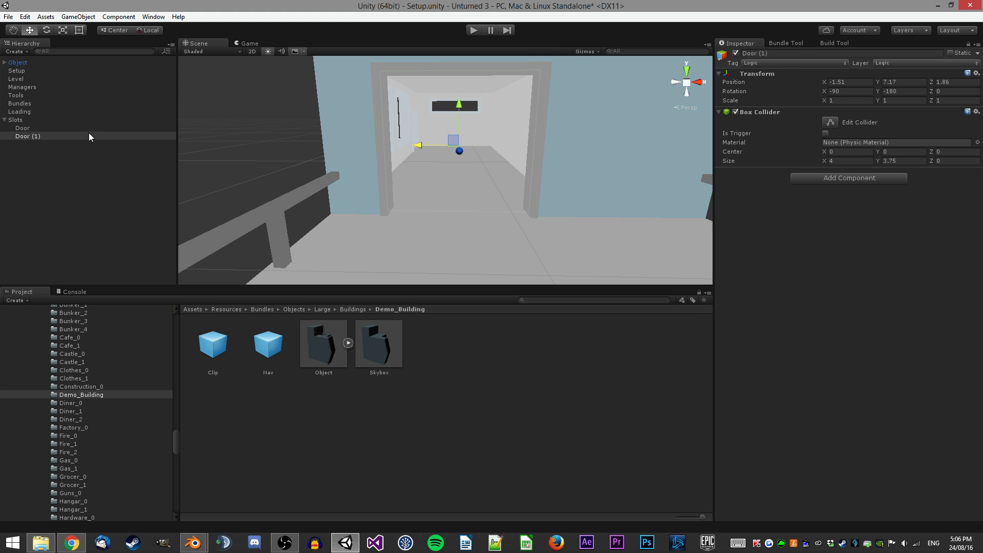
Rename the duplicate Gate and nudge it to about Y 7.275.
{"action": "left_click", "coordinate": [807, 53]}
{"action": "type", "text": "Gate"}
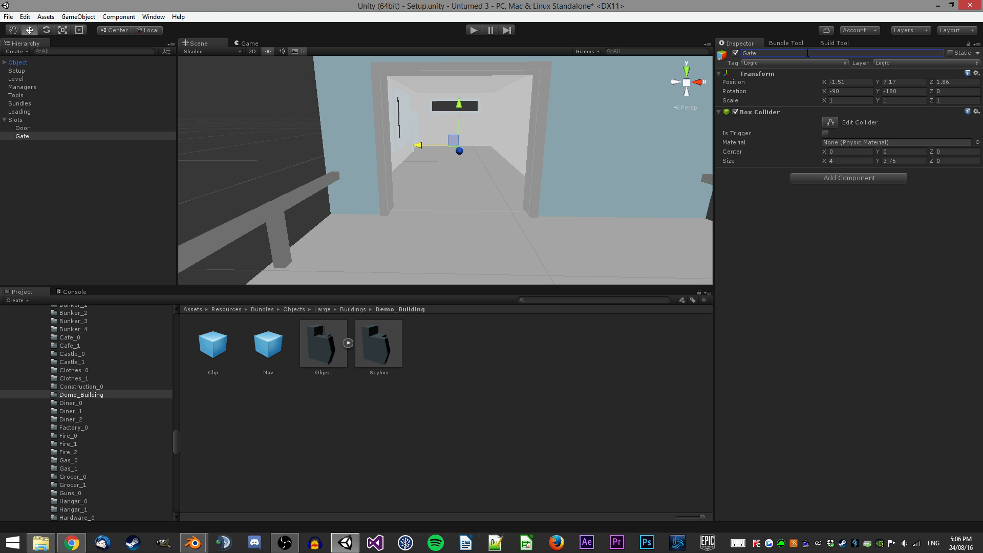
{"action": "right_click_drag", "start_coordinate": [506, 125], "coordinate": [333, 124]}
{"action": "key", "text": "s"}
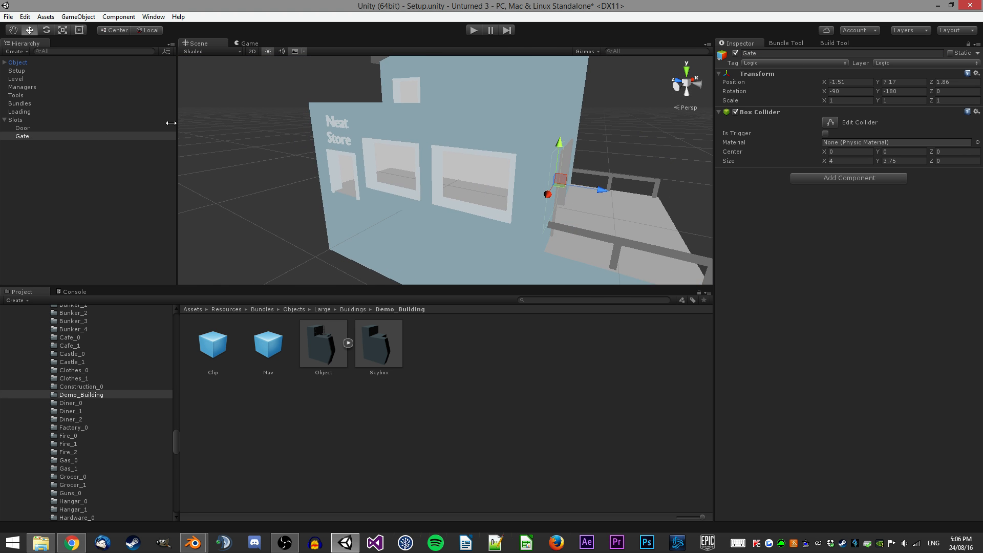
{"action": "key", "text": "w"}
{"action": "right_click_drag", "start_coordinate": [450, 149], "coordinate": [502, 261]}
{"action": "key", "text": "s"}
{"action": "left_click_drag", "start_coordinate": [472, 152], "coordinate": [486, 152]}
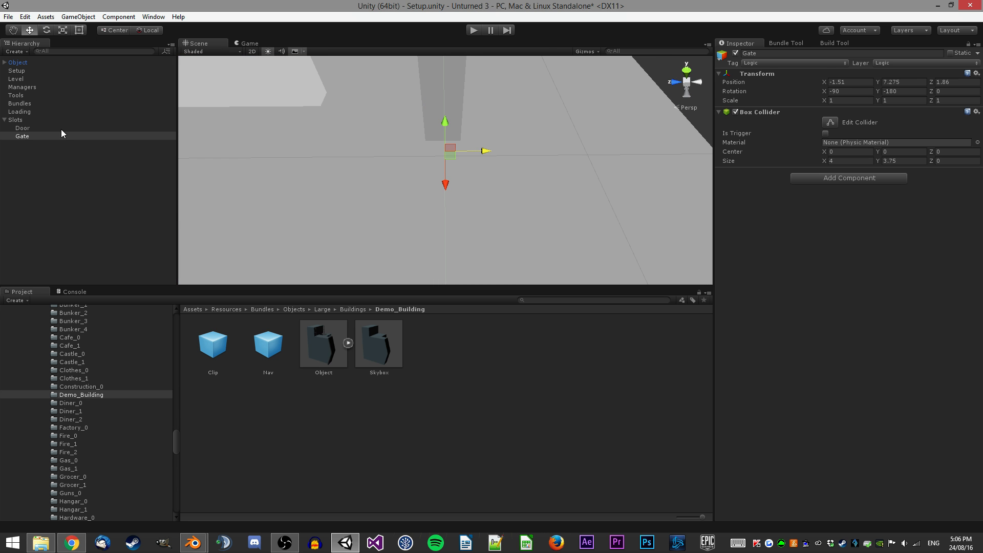
Duplicate the Door and move the copy up to the upper-floor doorway.
{"action": "double_click", "coordinate": [22, 128]}
{"action": "right_click_drag", "start_coordinate": [652, 149], "coordinate": [441, 140]}
{"action": "right_click_drag", "start_coordinate": [377, 116], "coordinate": [386, 146]}
{"action": "left_click_drag", "start_coordinate": [372, 224], "coordinate": [395, 226]}
{"action": "right_click_drag", "start_coordinate": [402, 218], "coordinate": [463, 134]}
{"action": "key", "text": "ctrl+d"}
{"action": "left_click_drag", "start_coordinate": [416, 199], "coordinate": [535, 83]}
{"action": "right_click_drag", "start_coordinate": [468, 150], "coordinate": [403, 192]}
{"action": "left_click_drag", "start_coordinate": [403, 193], "coordinate": [466, 193]}
{"action": "right_click_drag", "start_coordinate": [466, 193], "coordinate": [446, 210]}
{"action": "left_click_drag", "start_coordinate": [426, 207], "coordinate": [426, 207]}
{"action": "right_click_drag", "start_coordinate": [426, 209], "coordinate": [498, 159]}
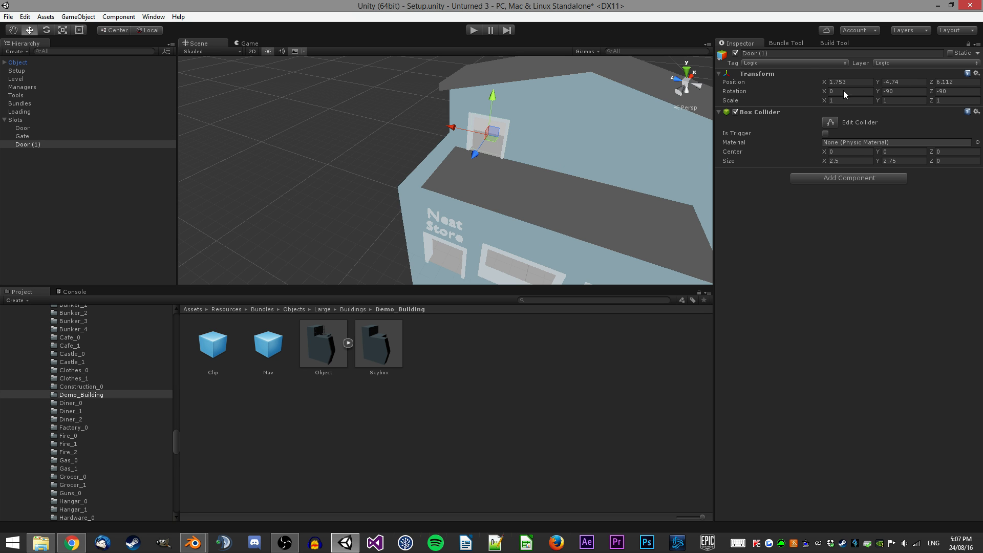
Rename the upper-floor copy Door.
{"action": "left_click", "coordinate": [779, 52]}
{"action": "left_click_drag", "start_coordinate": [779, 51], "coordinate": [758, 54]}
{"action": "key", "text": "BackSpace"}
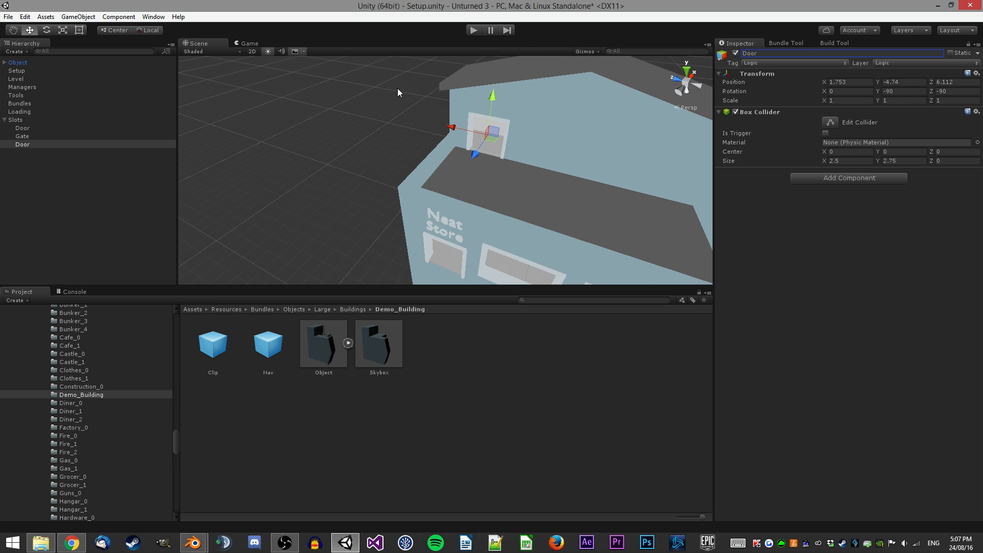
{"action": "key", "text": "Return"}
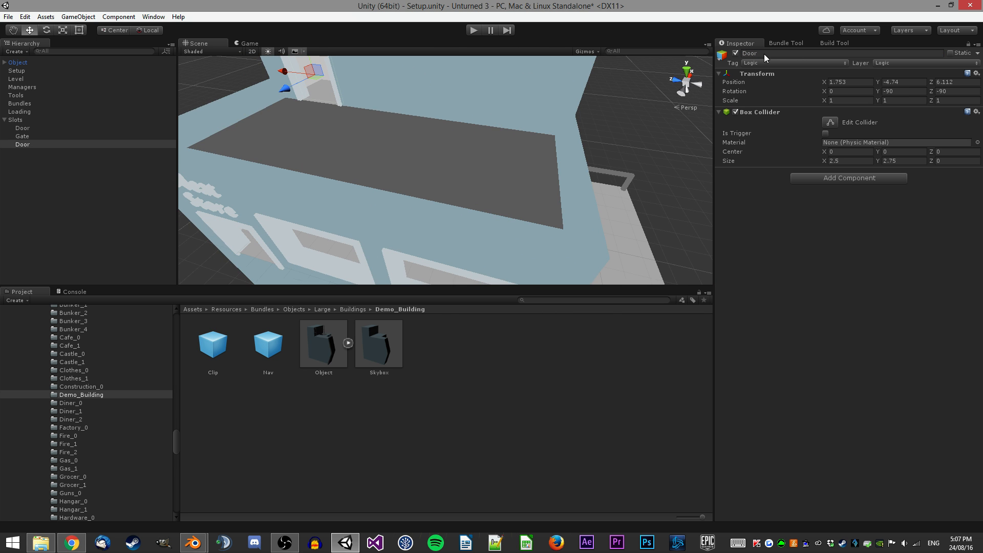
Duplicate the ground-floor Door, move the copy between the shop windows, and rename it Slot.
{"action": "right_click_drag", "start_coordinate": [437, 101], "coordinate": [192, 144]}
{"action": "left_click", "coordinate": [112, 137]}
{"action": "left_click", "coordinate": [56, 128]}
{"action": "right_click_drag", "start_coordinate": [368, 141], "coordinate": [573, 106]}
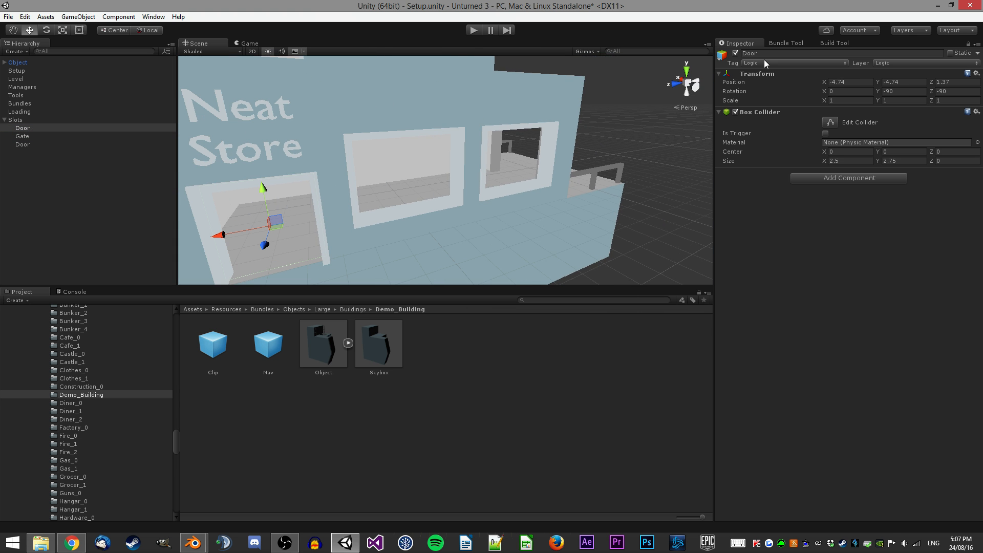
{"action": "right_click_drag", "start_coordinate": [481, 122], "coordinate": [460, 154]}
{"action": "left_click", "coordinate": [51, 128]}
{"action": "key", "text": "ctrl+d"}
{"action": "left_click_drag", "start_coordinate": [367, 196], "coordinate": [558, 156]}
{"action": "key", "text": "f"}
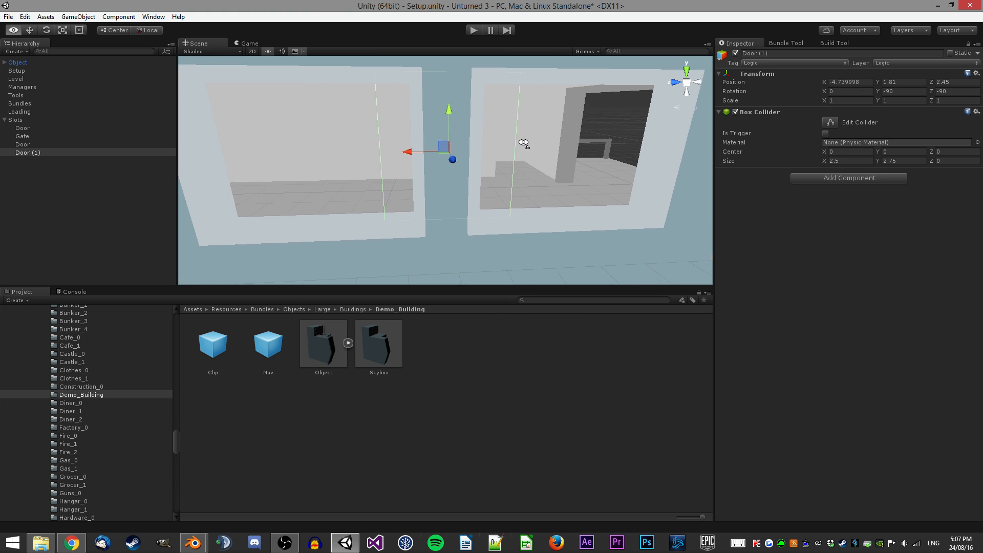
{"action": "left_click", "coordinate": [777, 54]}
{"action": "type", "text": "Slot"}
{"action": "key", "text": "Return"}
Set the Slot's box collider size Y to 3.5.
{"action": "key", "text": "s"}
{"action": "right_click_drag", "start_coordinate": [528, 99], "coordinate": [507, 111]}
{"action": "left_click", "coordinate": [896, 161]}
{"action": "type", "text": "3"}
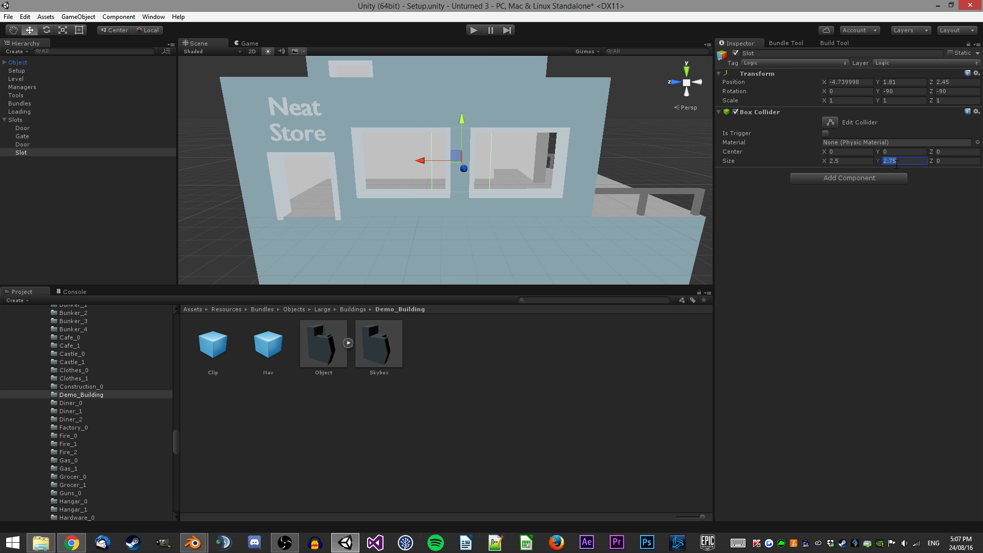
{"action": "type", "text": "3.5"}
{"action": "right_click_drag", "start_coordinate": [527, 109], "coordinate": [541, 110]}
Set the Slot's box collider size X to 10.
{"action": "left_click", "coordinate": [832, 160]}
{"action": "type", "text": "8"}
{"action": "key", "text": "BackSpace"}
{"action": "type", "text": "10"}
{"action": "right_click_drag", "start_coordinate": [524, 107], "coordinate": [387, 112]}
Inspect the placement of the slot objects around the building.
{"action": "key", "text": "w"}
{"action": "mouse_move", "coordinate": [492, 102]}
{"action": "right_mouse_down"}
{"action": "mouse_move", "coordinate": [650, 156]}
{"action": "mouse_move", "coordinate": [514, 126]}
{"action": "mouse_move", "coordinate": [559, 96]}
{"action": "mouse_move", "coordinate": [581, 103]}
{"action": "mouse_move", "coordinate": [489, 111]}
{"action": "right_mouse_up"}
{"action": "key", "text": "s"}
{"action": "left_click", "coordinate": [30, 129], "text": "shift"}
{"action": "right_click_drag", "start_coordinate": [292, 147], "coordinate": [378, 151]}
{"action": "key", "text": "w"}
{"action": "key", "text": "s"}
Save the Slots object as a prefab in the Demo_Building folder.
{"action": "left_click", "coordinate": [24, 63]}
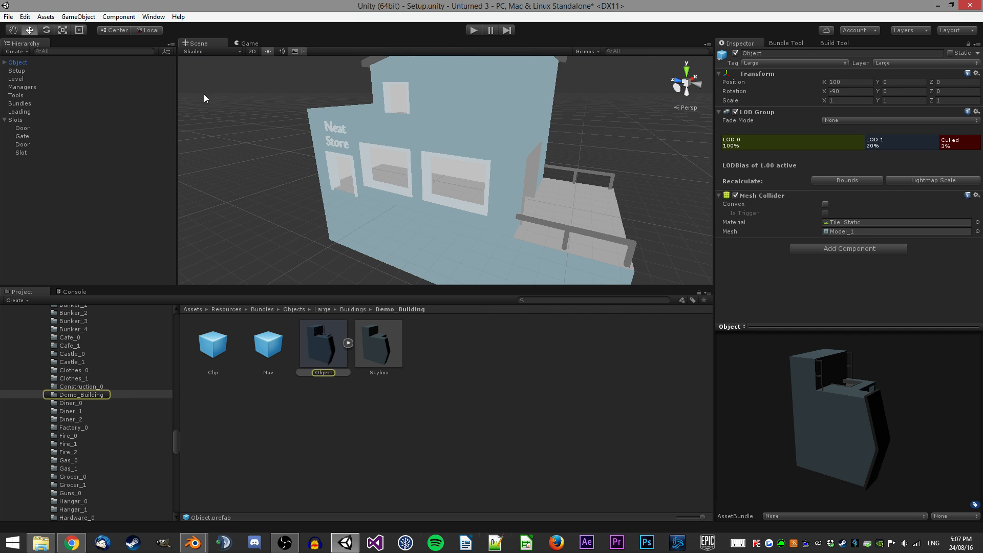
{"action": "left_click", "coordinate": [27, 120]}
{"action": "scroll", "coordinate": [191, 175], "scroll_direction": "down", "scroll_amount": 3}
{"action": "left_click_drag", "start_coordinate": [13, 123], "coordinate": [550, 389]}
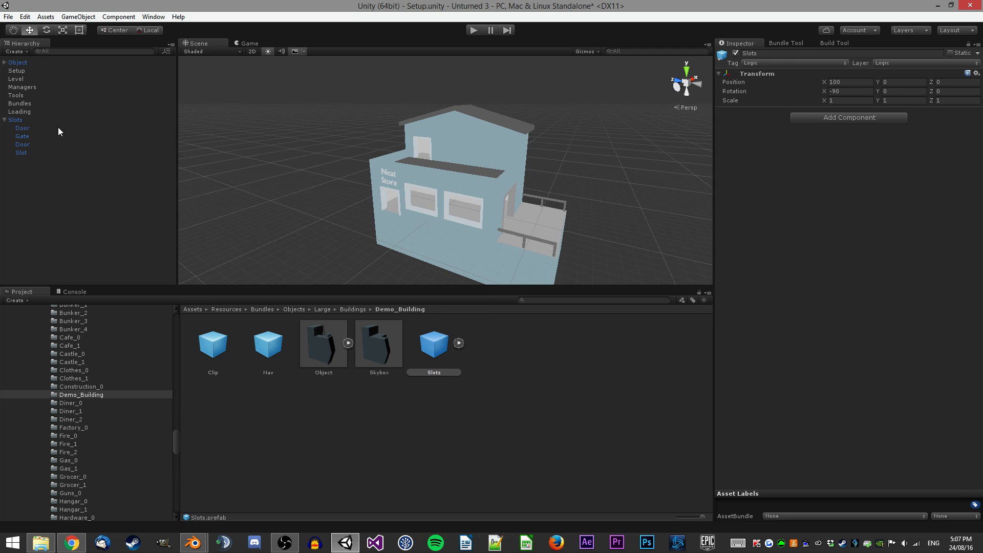
Delete the Slots and Object objects from the scene and save the scene.
{"action": "left_click", "coordinate": [41, 120]}
{"action": "key", "text": "Delete"}
{"action": "left_click", "coordinate": [32, 63]}
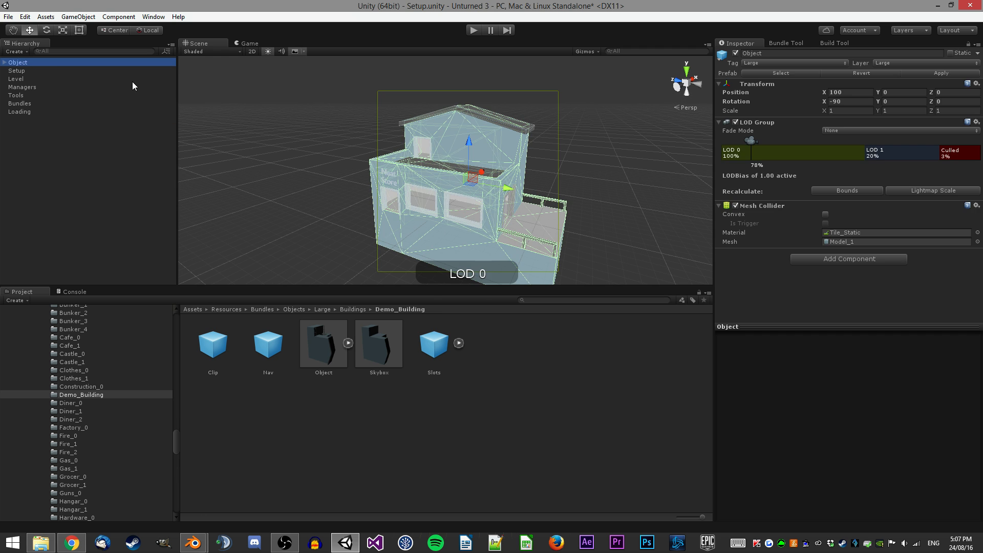
{"action": "key", "text": "Delete"}
{"action": "key", "text": "ctrl+s"}
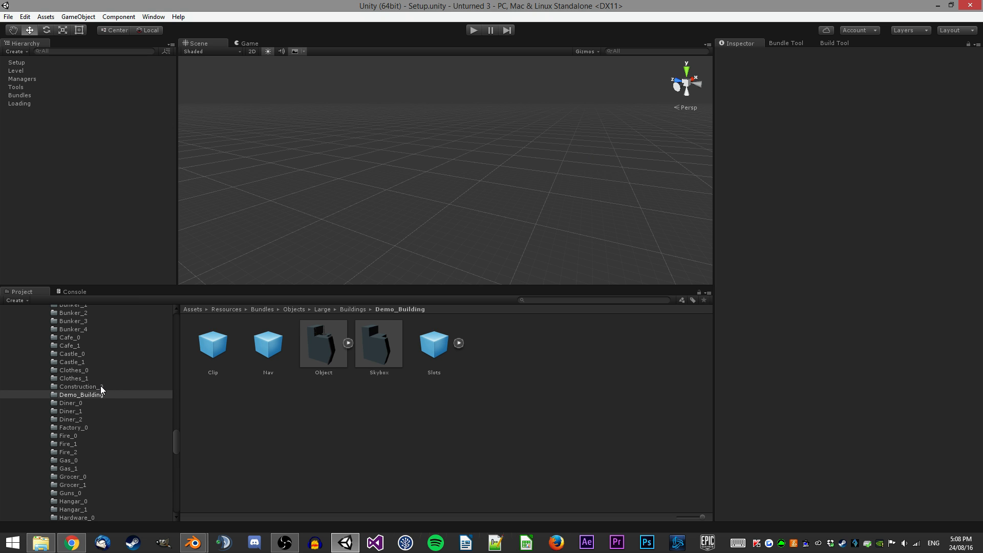
Browse the Mooki example building folders such as Bistro_0 and Mansion_0.
{"action": "left_click", "coordinate": [784, 44]}
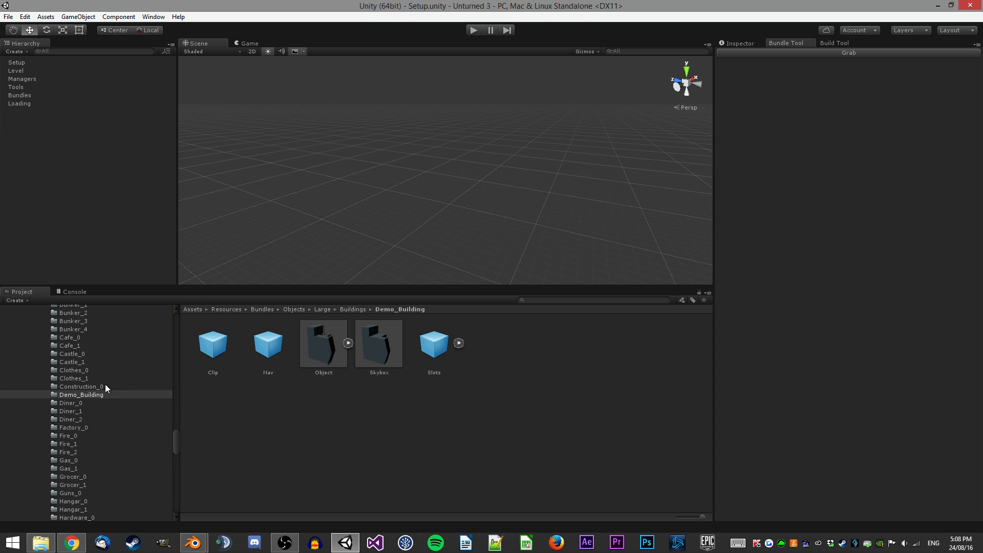
{"action": "left_click", "coordinate": [755, 45]}
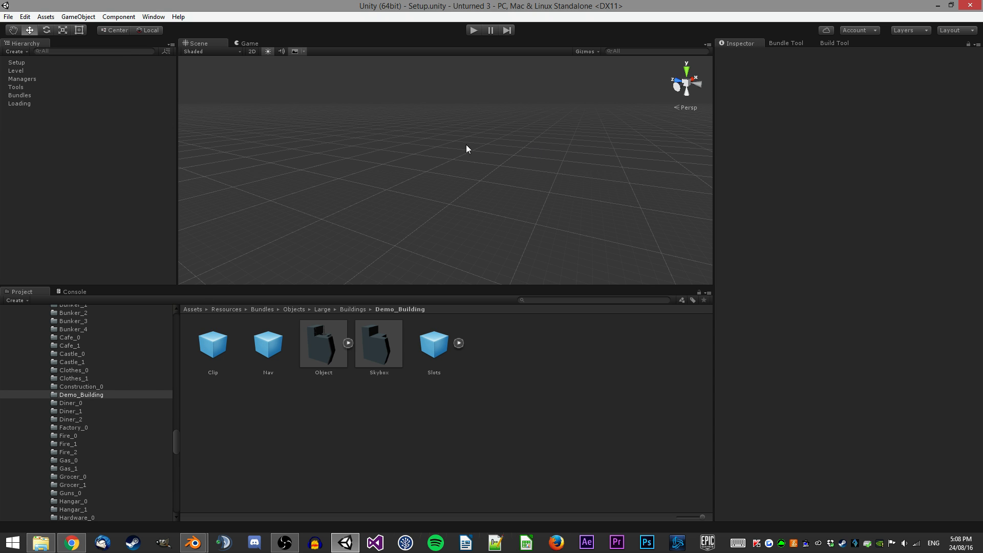
{"action": "left_click", "coordinate": [103, 379]}
{"action": "left_click", "coordinate": [95, 387]}
{"action": "left_click", "coordinate": [96, 397]}
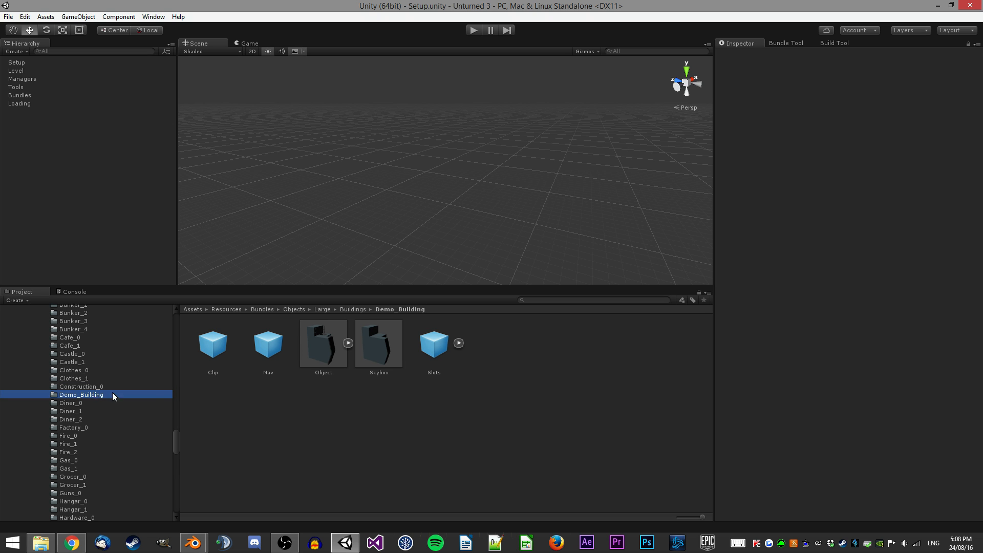
{"action": "left_click", "coordinate": [164, 388]}
{"action": "left_click", "coordinate": [118, 394]}
{"action": "left_click", "coordinate": [242, 260]}
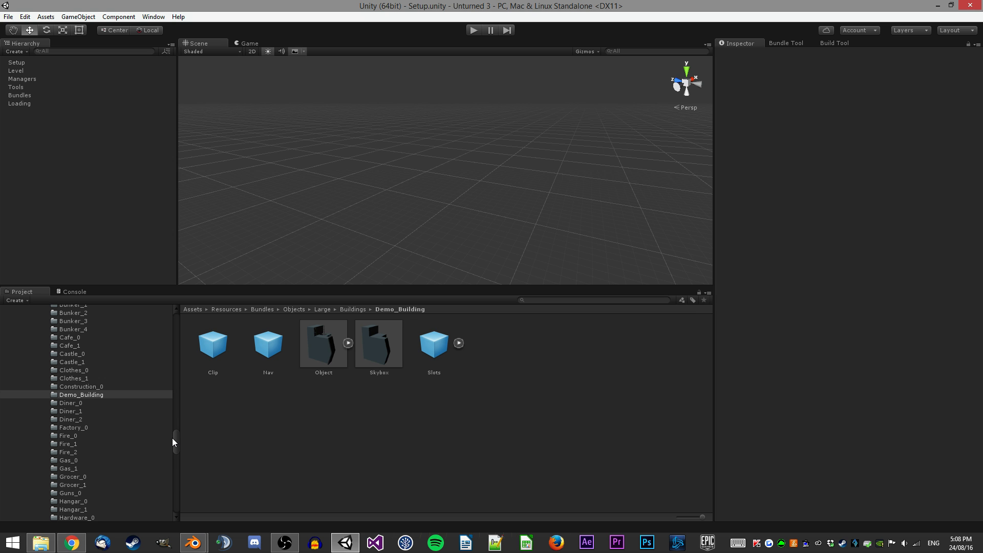
{"action": "left_click_drag", "start_coordinate": [174, 438], "coordinate": [174, 416]}
{"action": "left_click", "coordinate": [33, 371]}
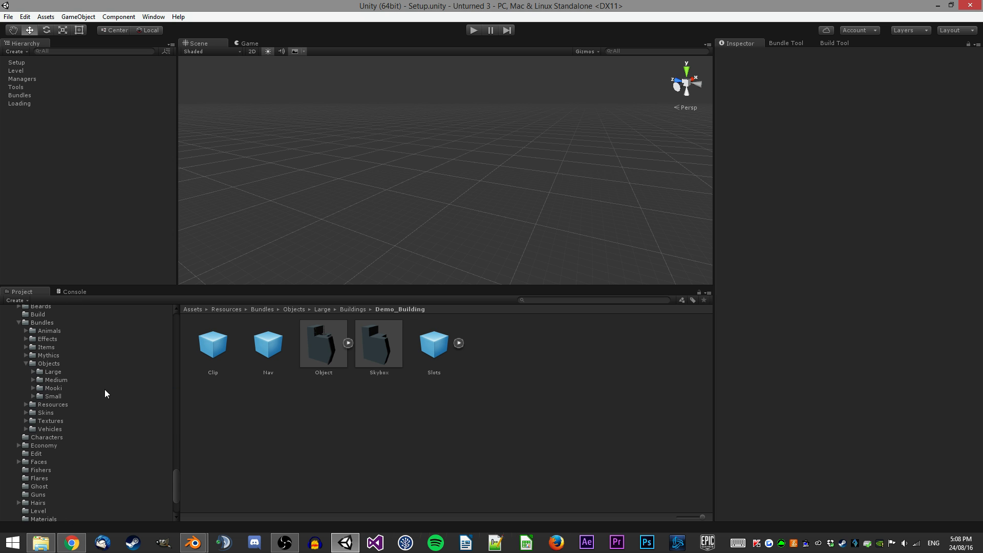
{"action": "left_click", "coordinate": [33, 388]}
{"action": "scroll", "coordinate": [100, 392], "scroll_direction": "down", "scroll_amount": 2}
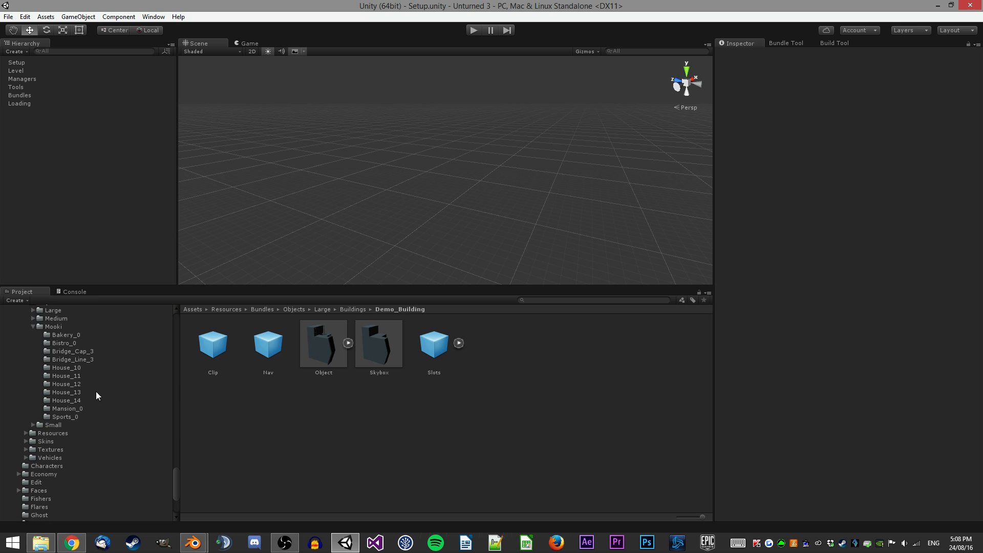
{"action": "left_click", "coordinate": [66, 335]}
{"action": "left_click", "coordinate": [69, 345]}
{"action": "left_click", "coordinate": [61, 336]}
{"action": "left_click", "coordinate": [68, 346]}
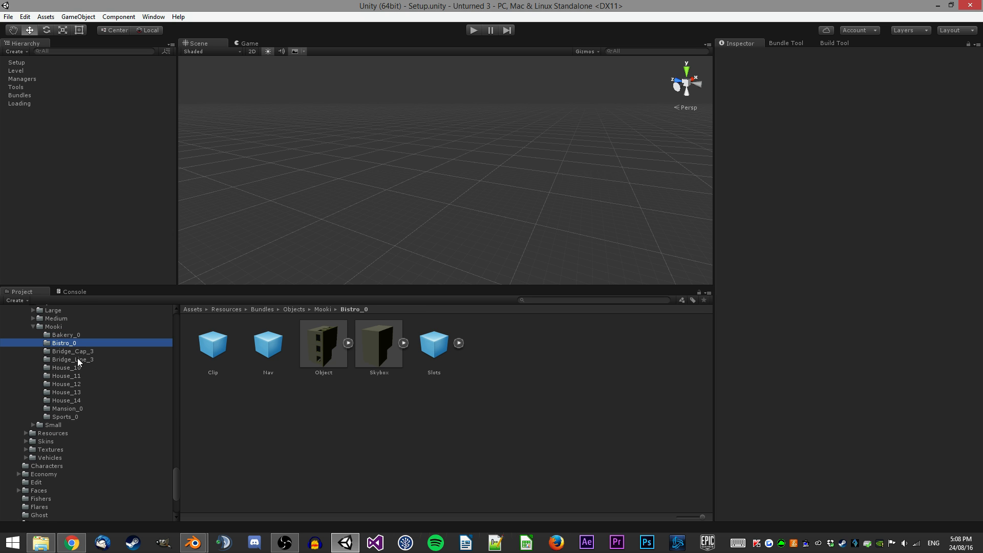
{"action": "left_click", "coordinate": [76, 408]}
{"action": "left_click_drag", "start_coordinate": [336, 353], "coordinate": [448, 165]}
{"action": "scroll", "coordinate": [447, 168], "scroll_direction": "down", "scroll_amount": 8}
{"action": "key", "text": "Delete"}
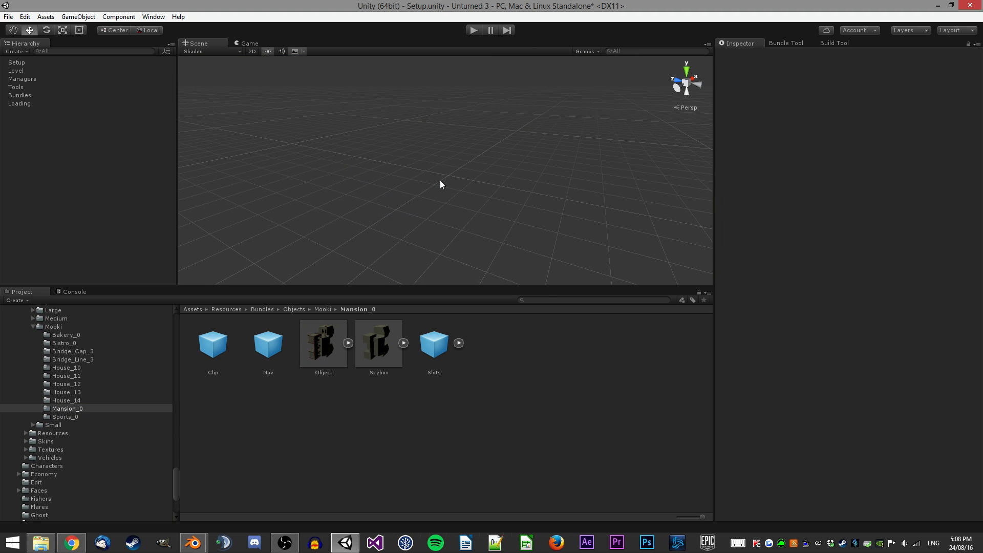
Browse the Mooki folders under the source models and the resource bundles.
{"action": "scroll", "coordinate": [75, 366], "scroll_direction": "up", "scroll_amount": 2}
{"action": "left_click", "coordinate": [53, 357]}
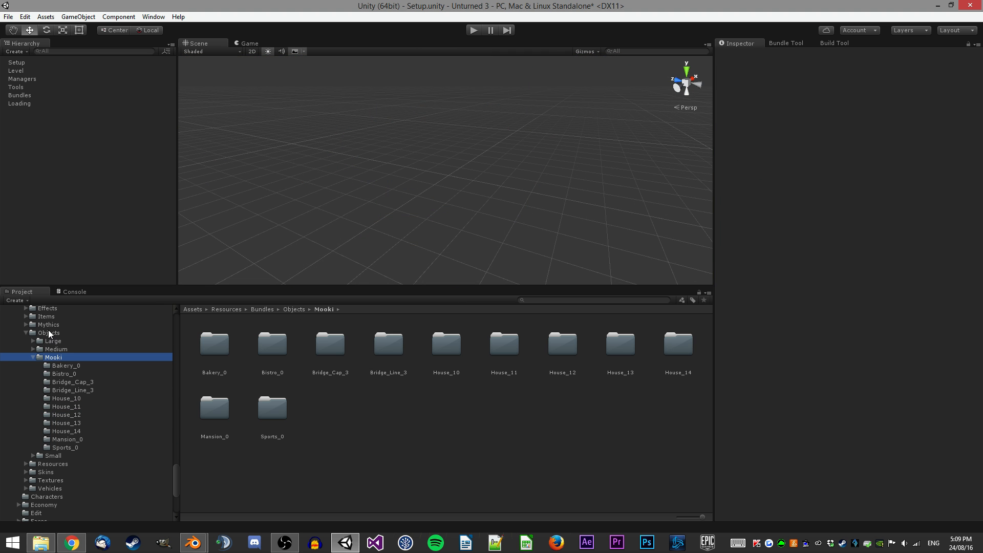
{"action": "scroll", "coordinate": [64, 355], "scroll_direction": "up", "scroll_amount": 12}
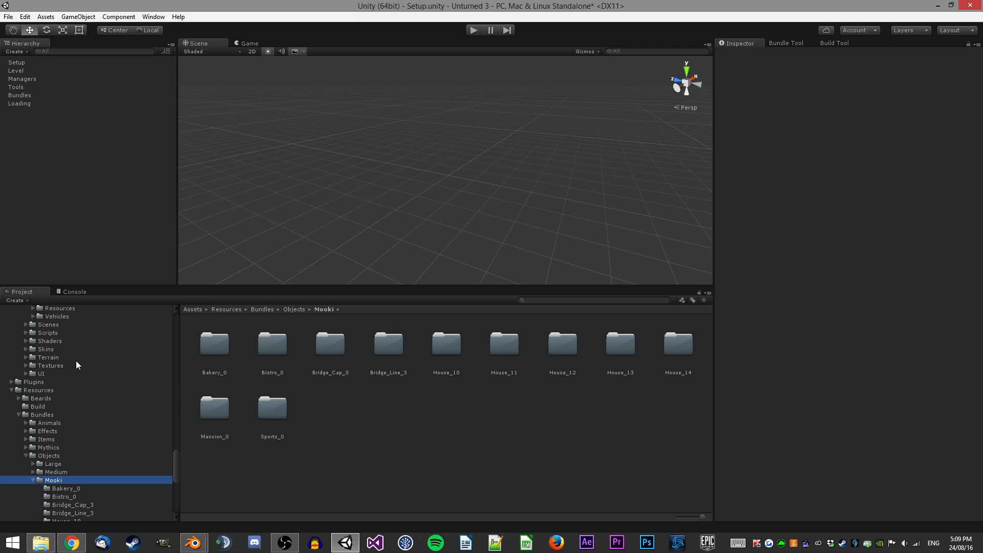
{"action": "scroll", "coordinate": [152, 398], "scroll_direction": "up", "scroll_amount": 15}
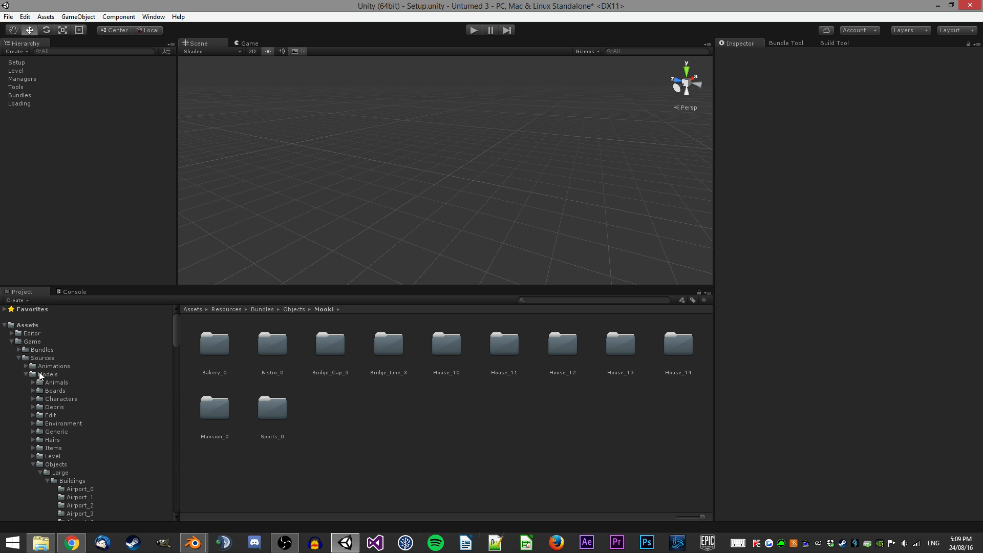
{"action": "left_click", "coordinate": [26, 375]}
{"action": "left_click", "coordinate": [40, 472]}
{"action": "scroll", "coordinate": [56, 449], "scroll_direction": "down", "scroll_amount": 2}
{"action": "left_click", "coordinate": [51, 429]}
{"action": "scroll", "coordinate": [88, 432], "scroll_direction": "down", "scroll_amount": 2}
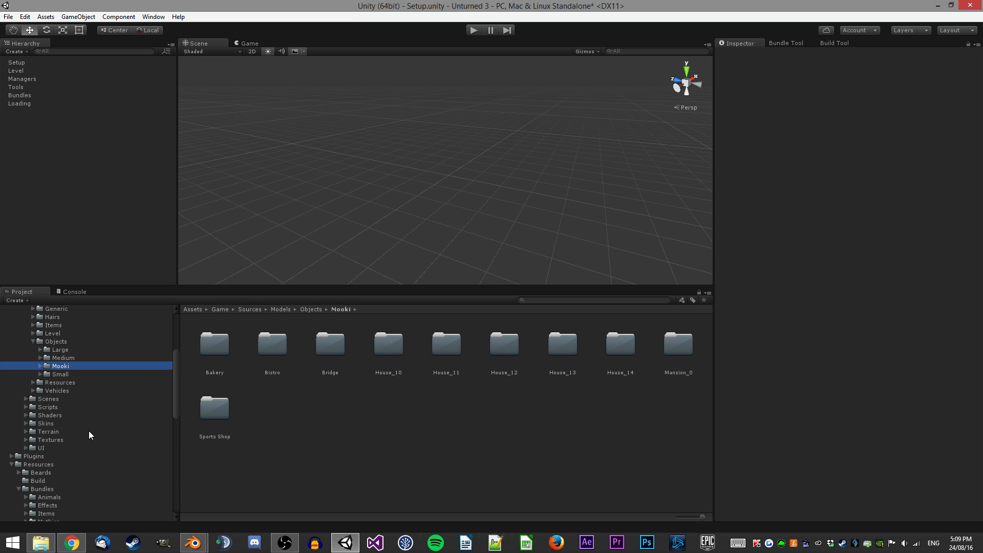
{"action": "scroll", "coordinate": [86, 382], "scroll_direction": "down", "scroll_amount": 2}
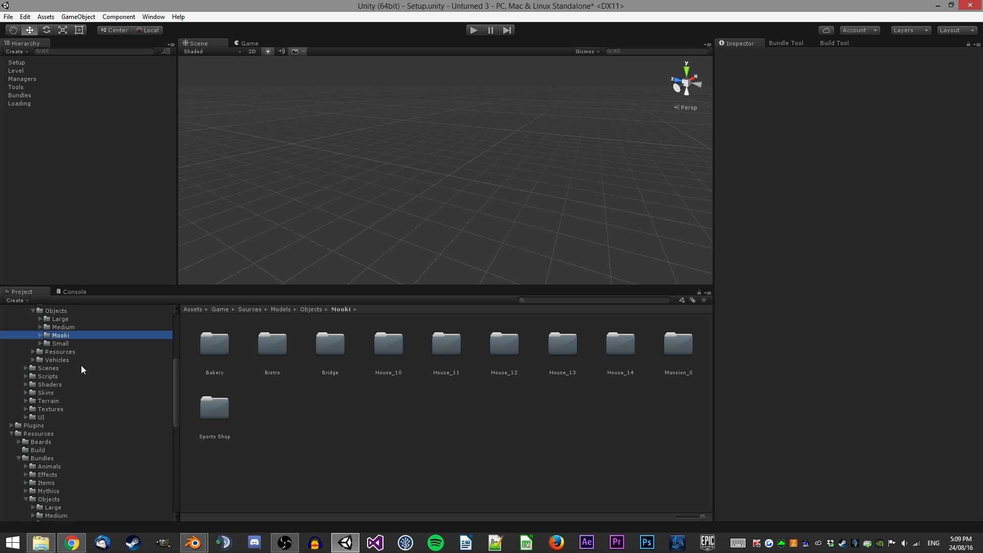
{"action": "left_click", "coordinate": [40, 335]}
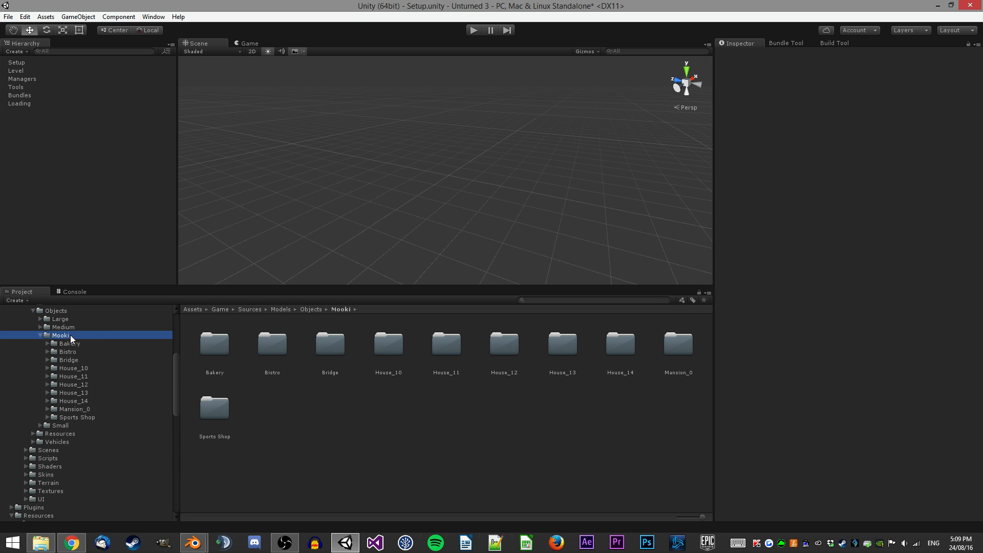
{"action": "left_click", "coordinate": [40, 335]}
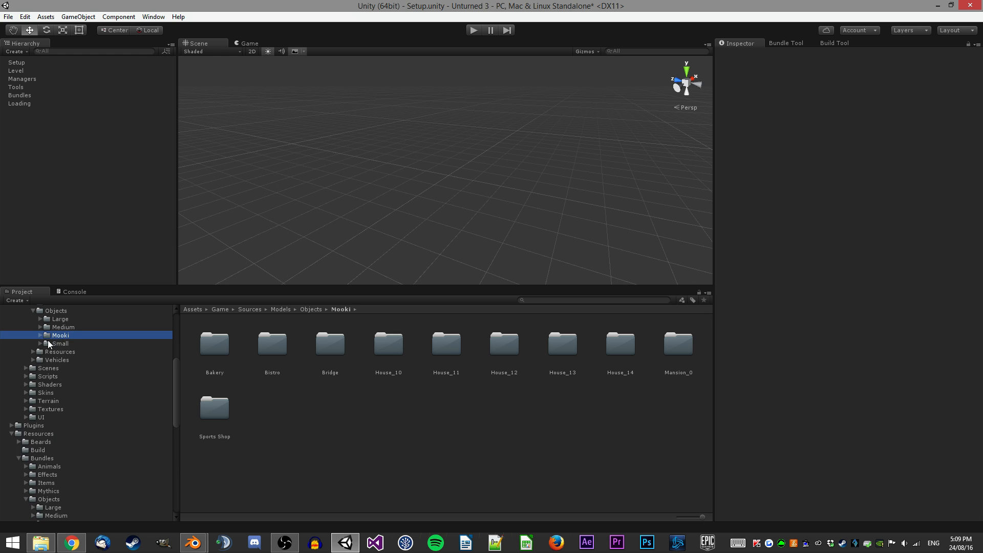
{"action": "scroll", "coordinate": [58, 349], "scroll_direction": "up", "scroll_amount": 8}
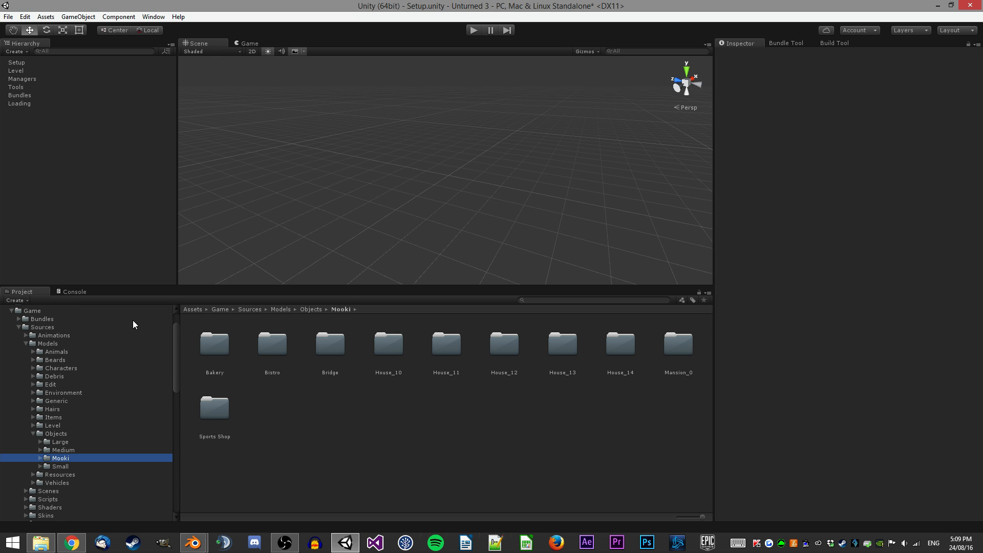
{"action": "scroll", "coordinate": [101, 407], "scroll_direction": "down", "scroll_amount": 2}
{"action": "left_click", "coordinate": [66, 435]}
{"action": "left_click", "coordinate": [95, 427]}
{"action": "scroll", "coordinate": [113, 414], "scroll_direction": "down", "scroll_amount": 8}
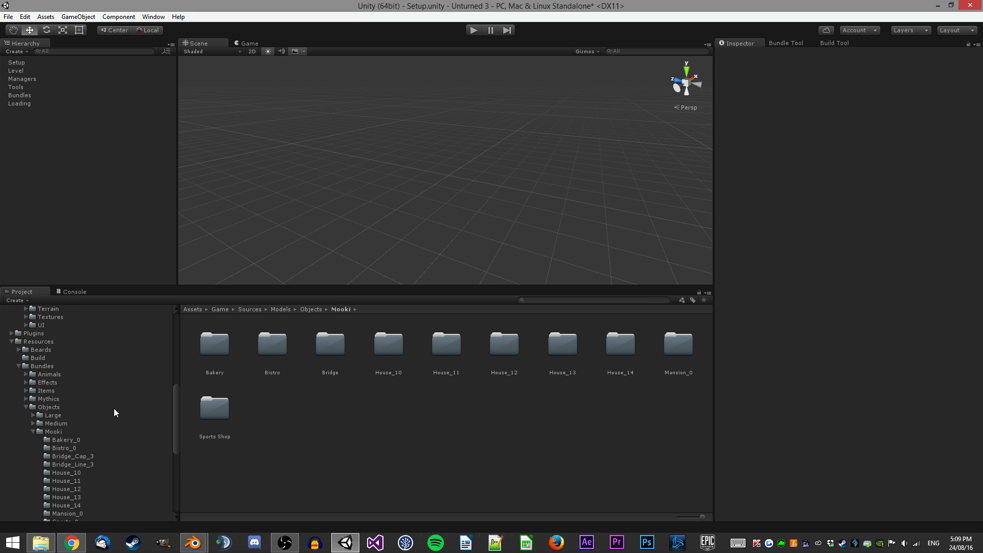
{"action": "left_click", "coordinate": [63, 432]}
{"action": "scroll", "coordinate": [124, 411], "scroll_direction": "up", "scroll_amount": 7}
{"action": "left_click", "coordinate": [61, 397], "text": "ctrl"}
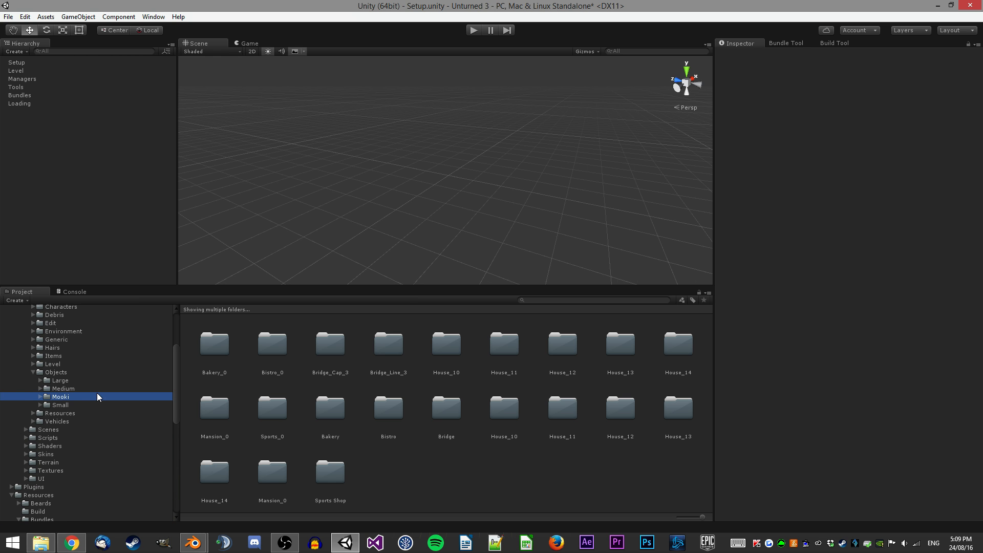
{"action": "scroll", "coordinate": [96, 392], "scroll_direction": "down", "scroll_amount": 2}
{"action": "scroll", "coordinate": [76, 423], "scroll_direction": "down", "scroll_amount": 8}
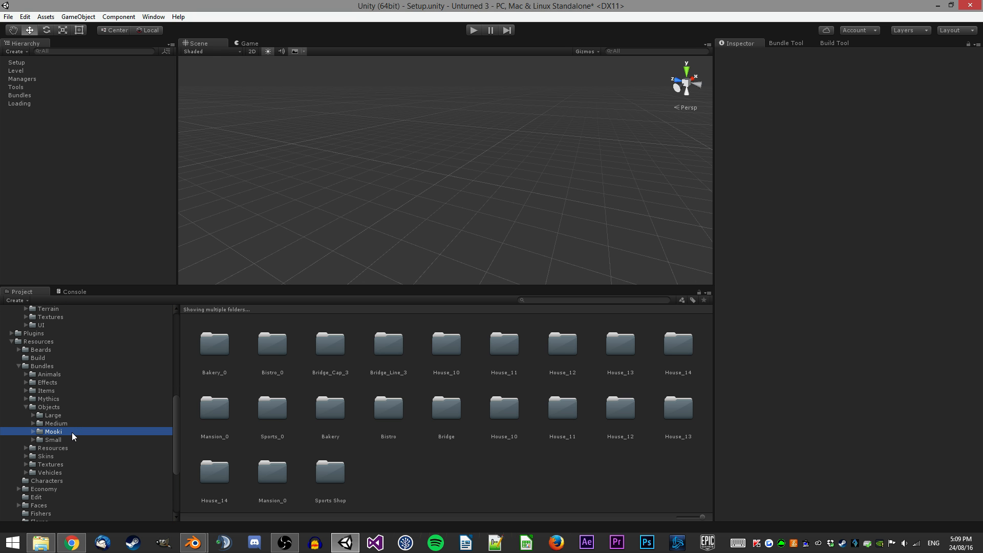
Review the export package contents for the selected Mooki folders, then close the dialog.
{"action": "right_click", "coordinate": [61, 431]}
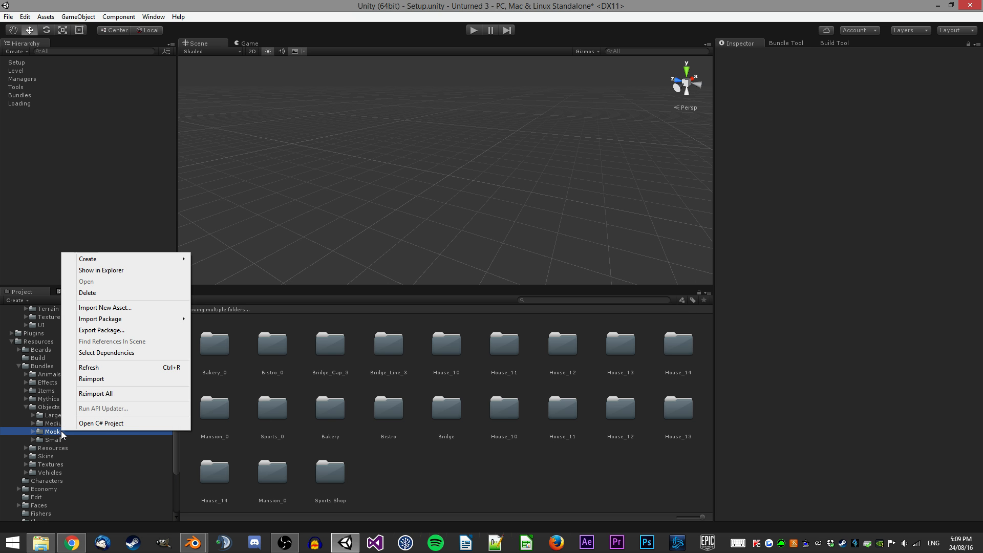
{"action": "left_click", "coordinate": [149, 330]}
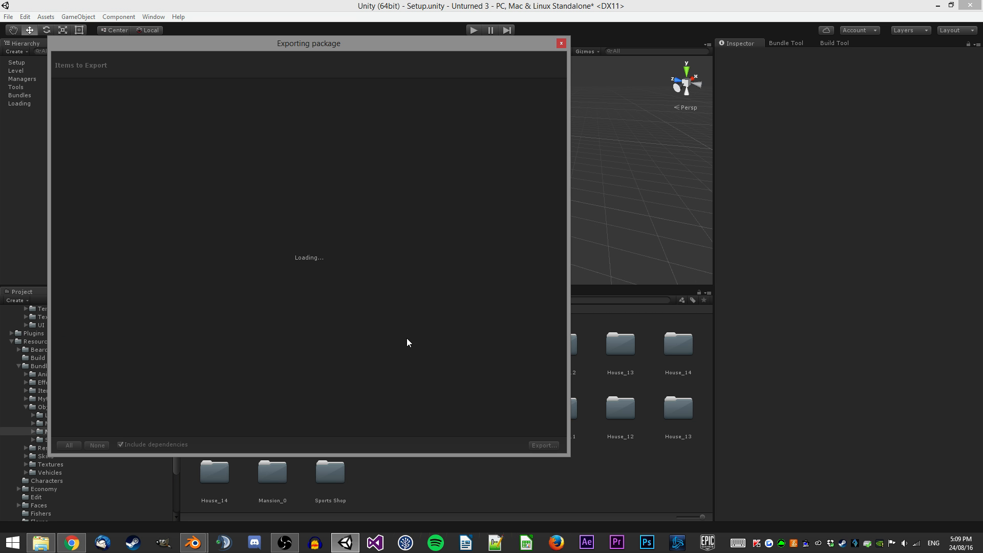
{"action": "scroll", "coordinate": [218, 174], "scroll_direction": "down", "scroll_amount": 20}
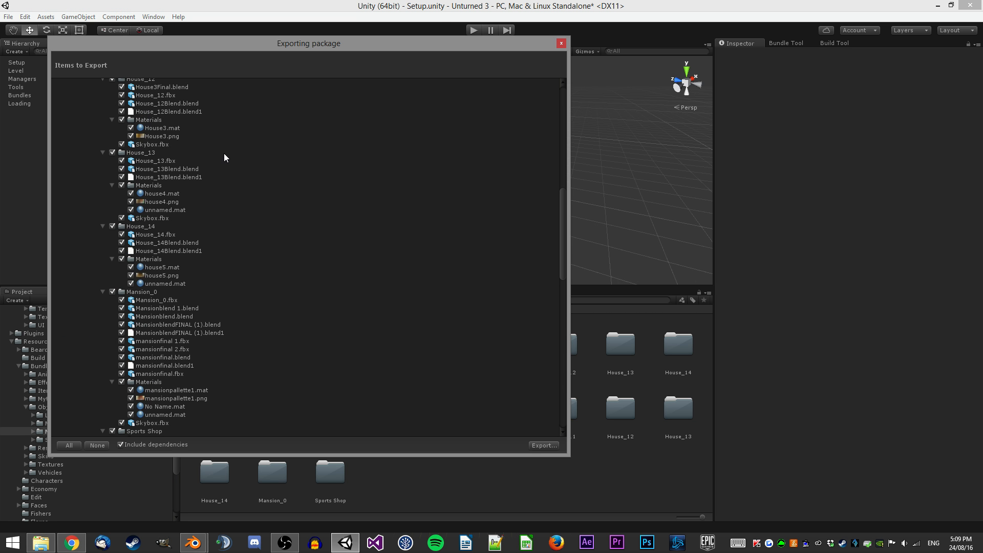
{"action": "scroll", "coordinate": [226, 156], "scroll_direction": "down", "scroll_amount": 9}
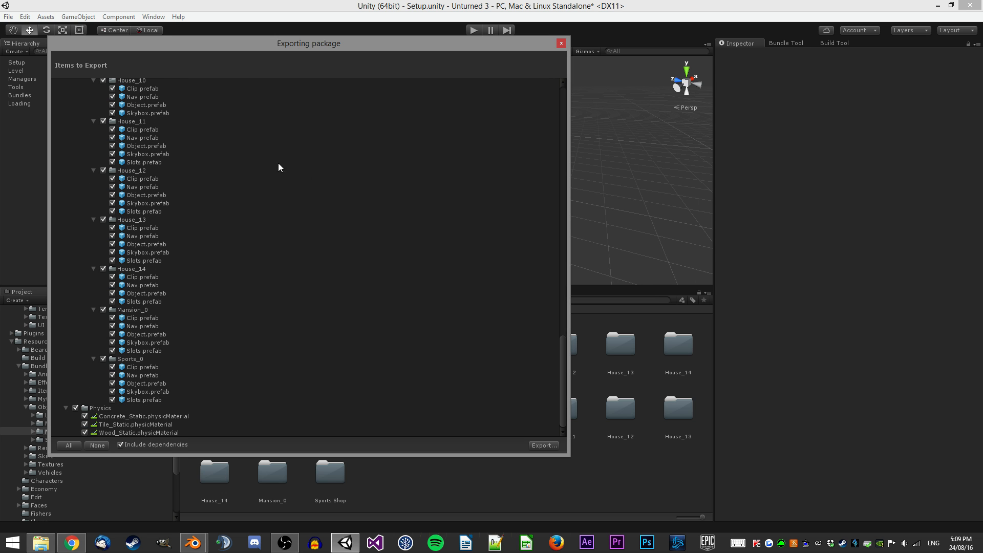
{"action": "left_click", "coordinate": [562, 44]}
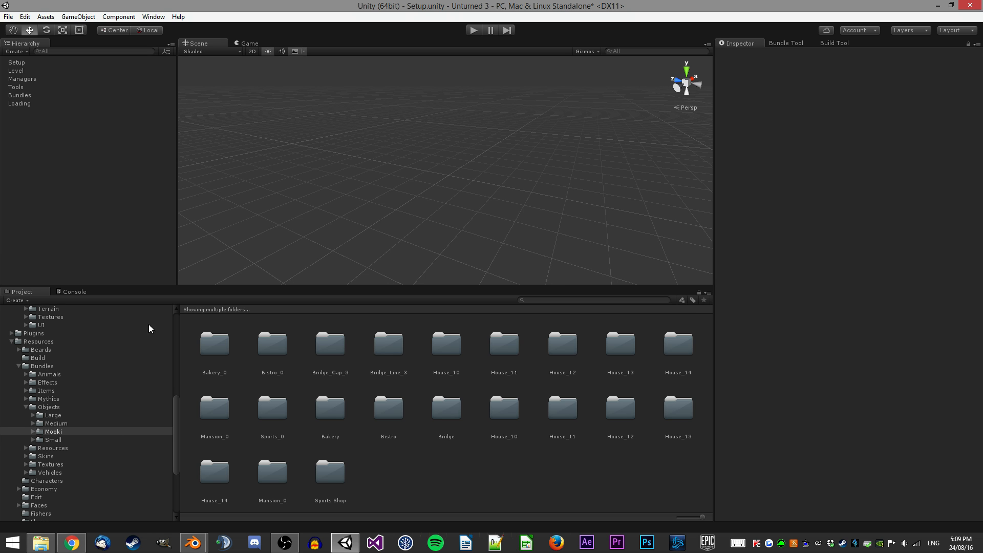
Save the scene and open the game's Bundles > Objects > Large > Buildings folder in File Explorer.
{"action": "key", "text": "ctrl+s"}
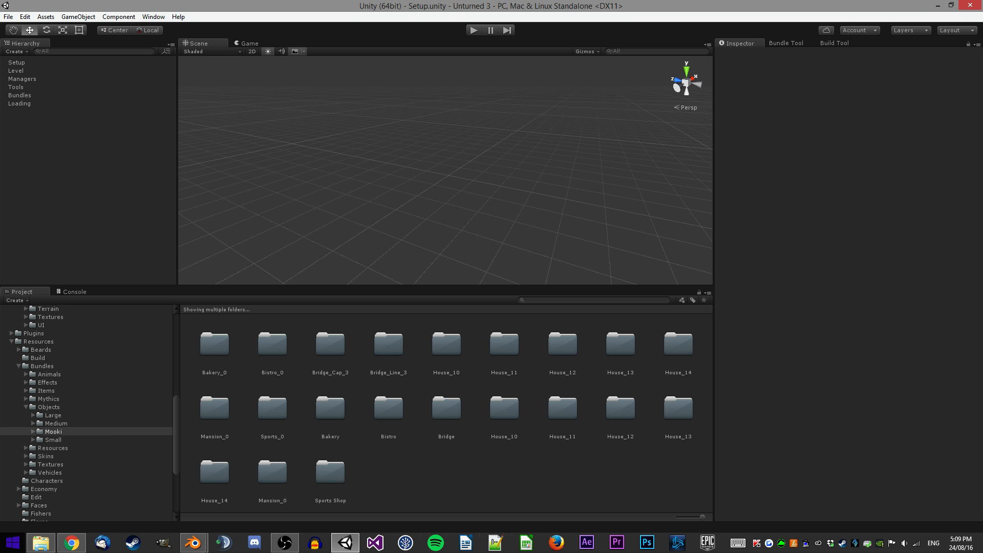
{"action": "left_click", "coordinate": [40, 542]}
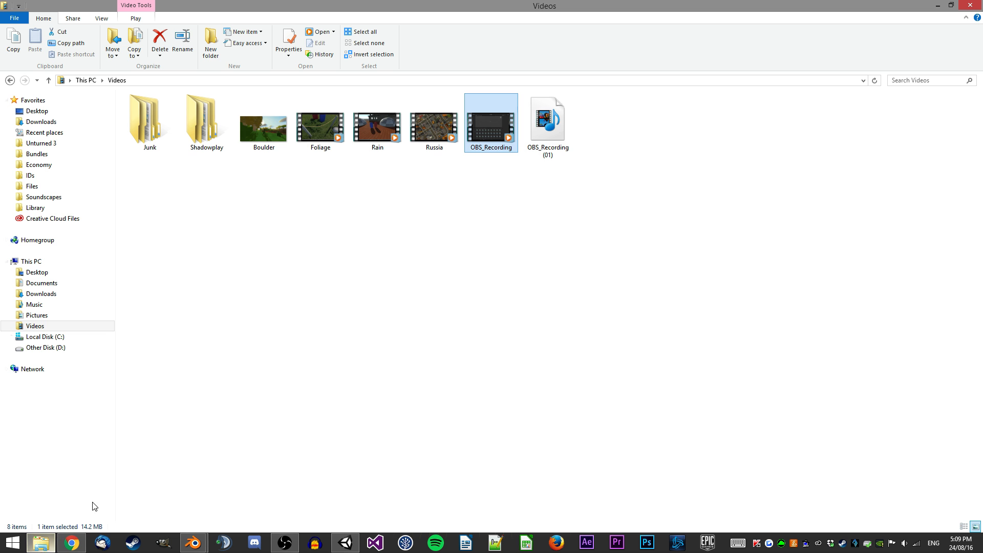
{"action": "left_click", "coordinate": [61, 154]}
{"action": "double_click", "coordinate": [149, 165]}
{"action": "double_click", "coordinate": [148, 111]}
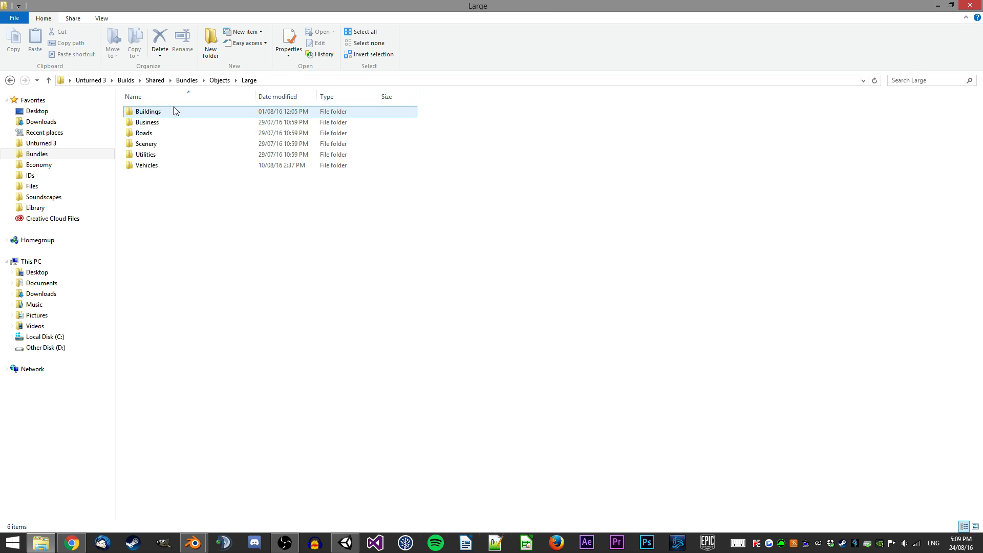
{"action": "double_click", "coordinate": [173, 112]}
Open the Objects spreadsheet in LibreOffice Calc and scroll through the object ID list.
{"action": "right_click", "coordinate": [528, 543]}
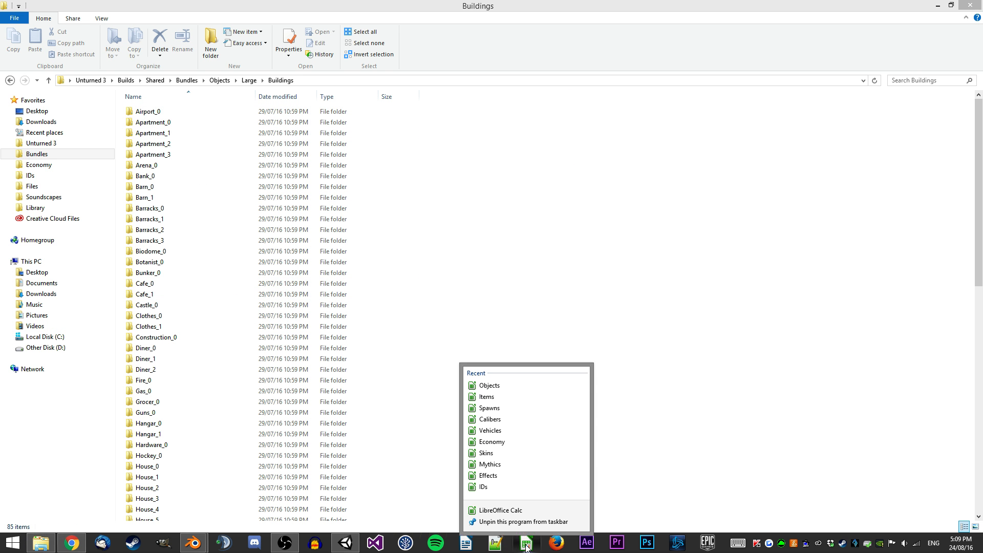
{"action": "left_click", "coordinate": [510, 381]}
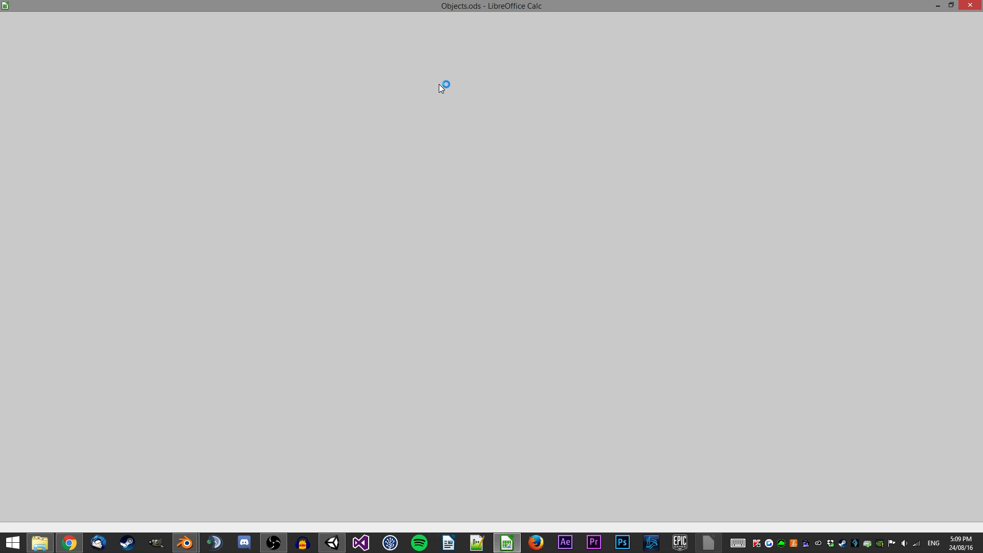
{"action": "scroll", "coordinate": [183, 205], "scroll_direction": "down", "scroll_amount": 11}
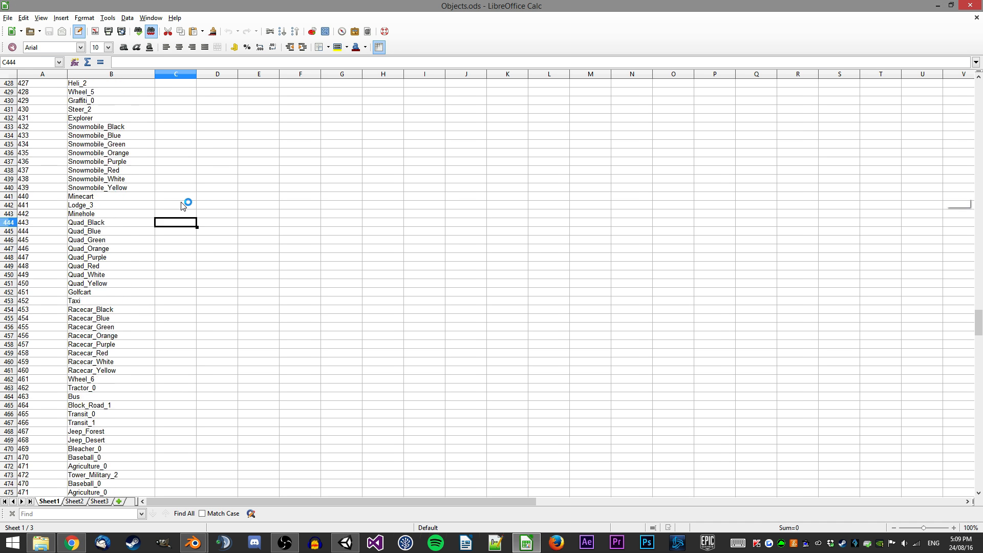
Append a new row with ID 735 and name Demo_Building at the end of the object list, and save the spreadsheet.
{"action": "right_click", "coordinate": [181, 198]}
{"action": "left_click", "coordinate": [191, 167]}
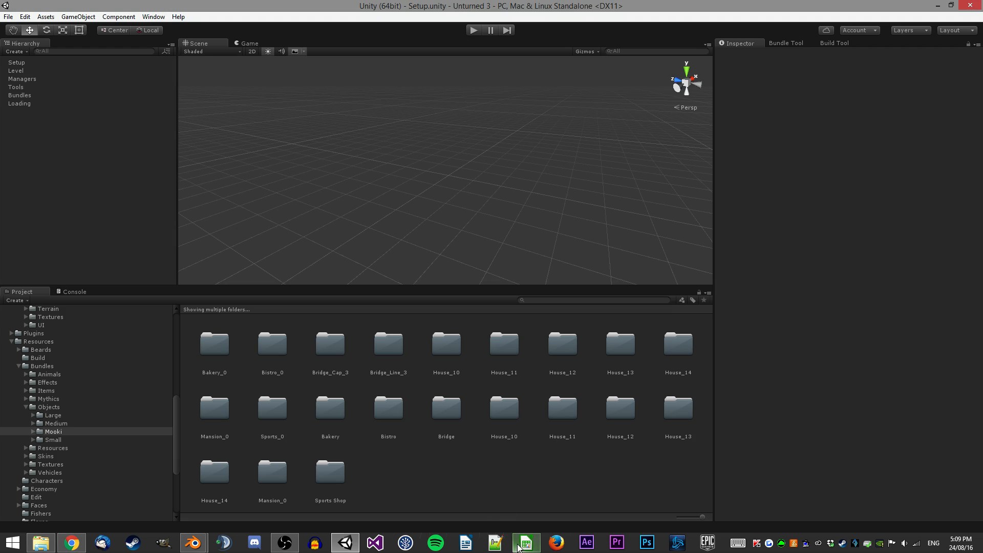
{"action": "left_click", "coordinate": [518, 547]}
{"action": "scroll", "coordinate": [290, 198], "scroll_direction": "down", "scroll_amount": 20}
{"action": "left_click_drag", "start_coordinate": [978, 376], "coordinate": [978, 458]}
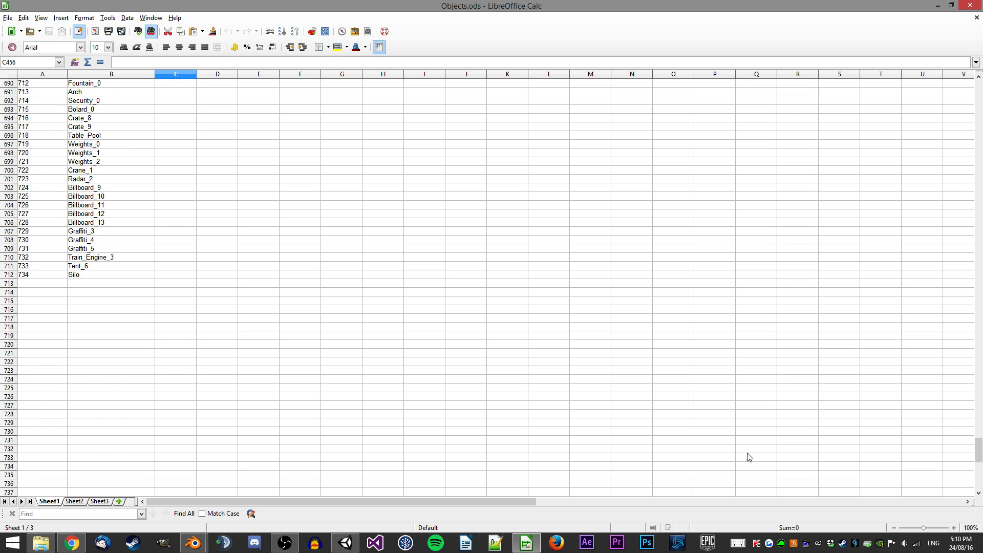
{"action": "left_click", "coordinate": [55, 285]}
{"action": "double_click", "coordinate": [54, 286]}
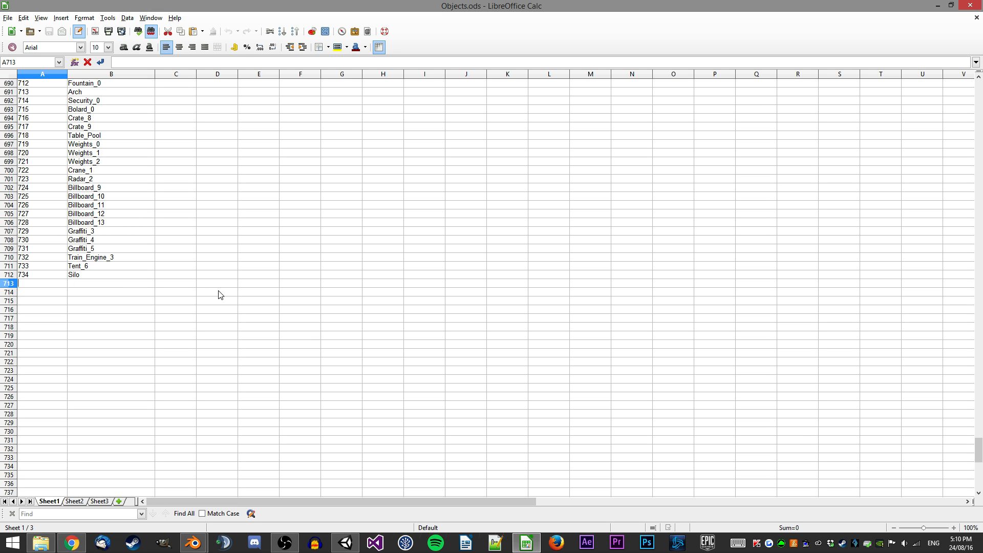
{"action": "key", "text": "Tab"}
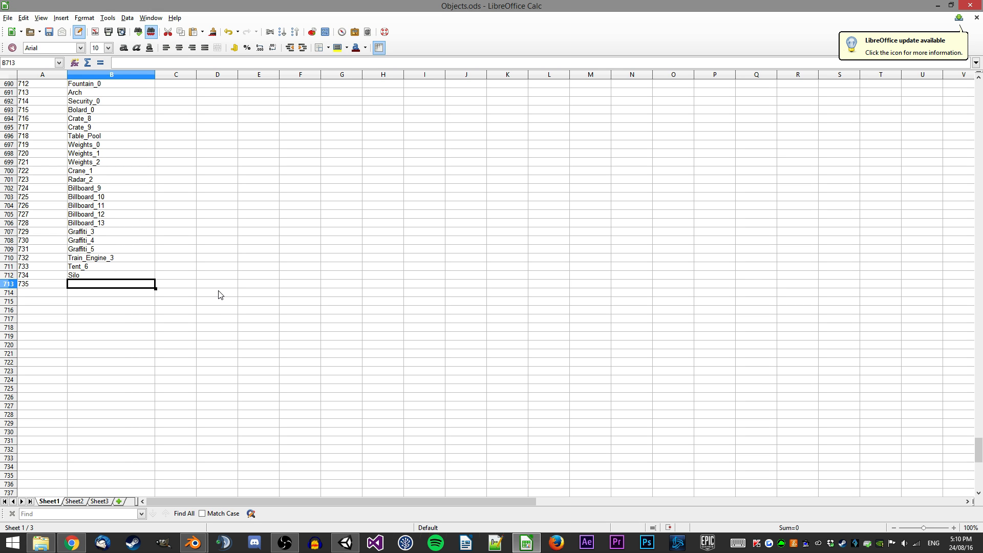
{"action": "type", "text": "Demo_Building"}
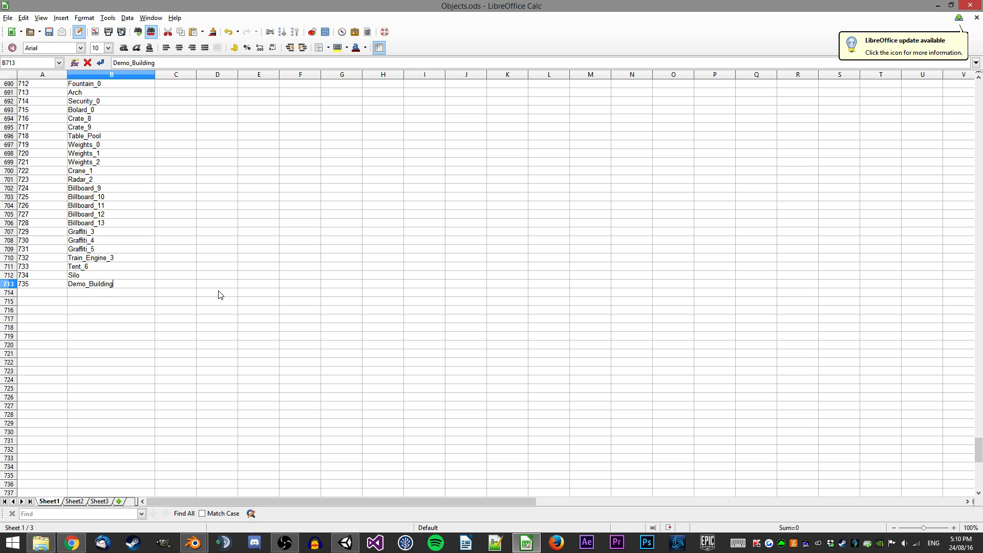
{"action": "key", "text": "ctrl+s"}
Paste a copy of the Airport_0 building folder into Buildings, rename it Demo_Building, and open it.
{"action": "key", "text": "alt+Tab"}
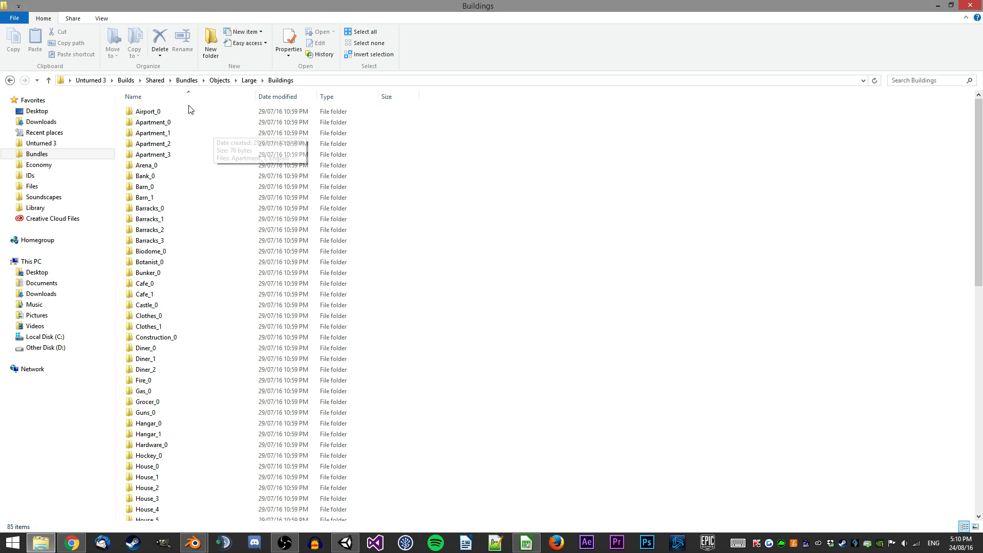
{"action": "left_click", "coordinate": [219, 112]}
{"action": "scroll", "coordinate": [406, 148], "scroll_direction": "down", "scroll_amount": 15}
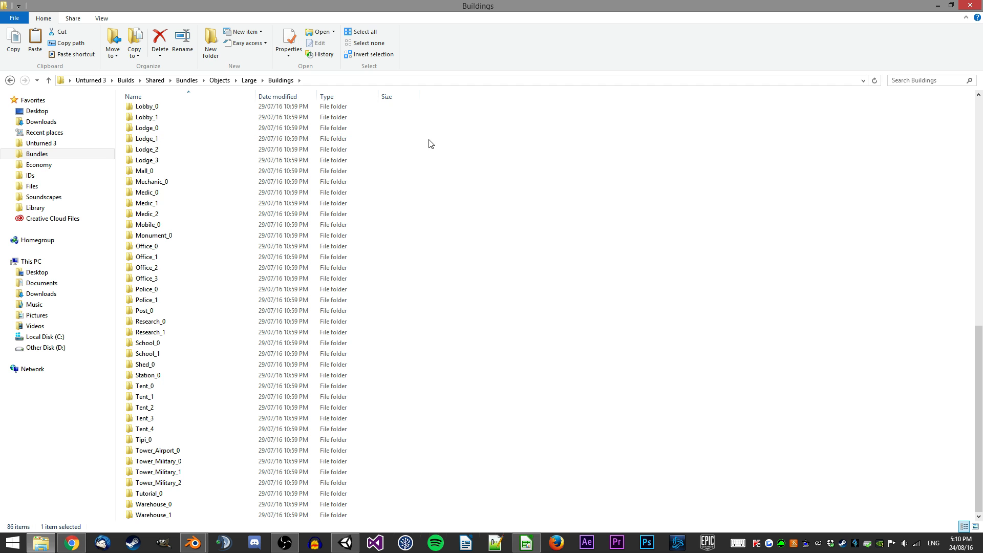
{"action": "left_click", "coordinate": [222, 450]}
{"action": "scroll", "coordinate": [225, 353], "scroll_direction": "up", "scroll_amount": 15}
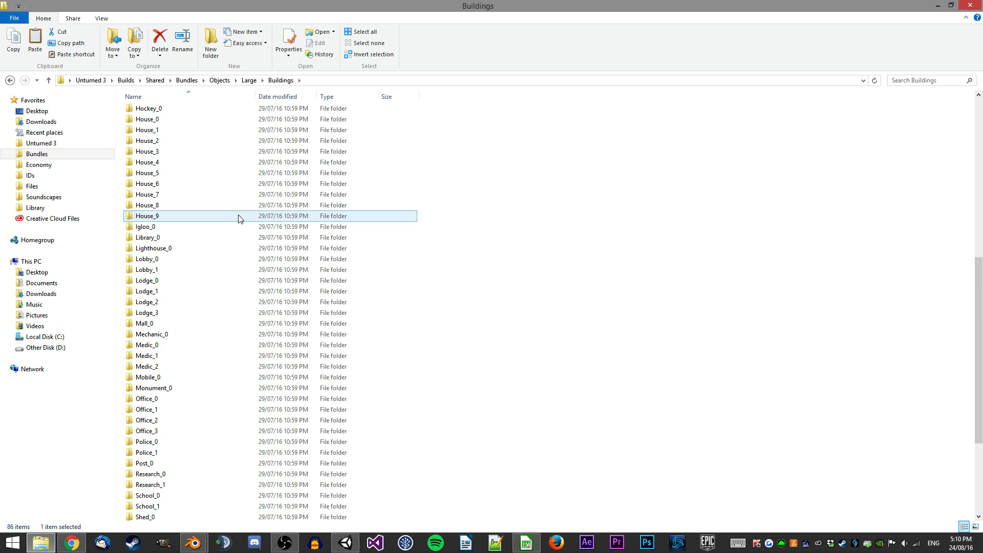
{"action": "key", "text": "ctrl+v"}
{"action": "key", "text": "F2"}
{"action": "type", "text": "Demo_Building"}
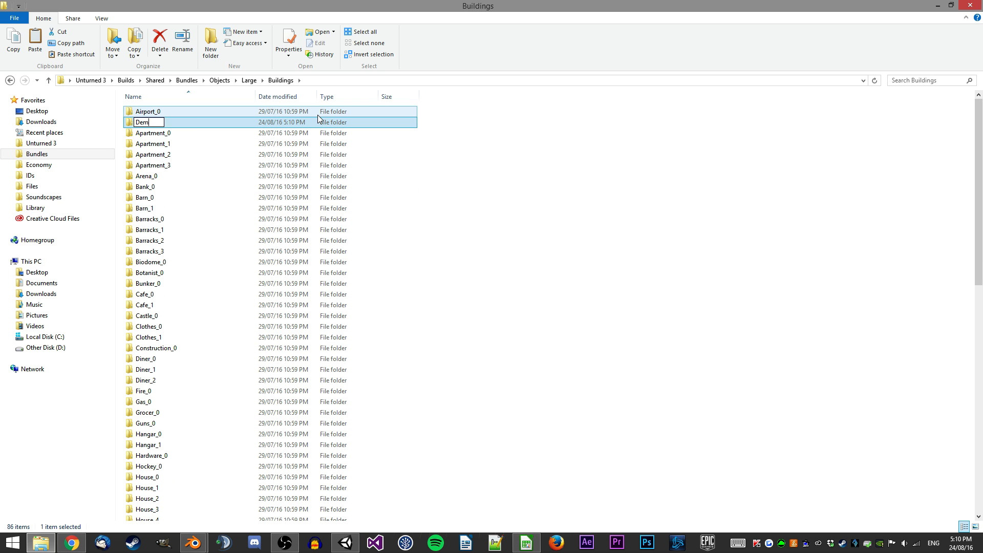
{"action": "key", "text": "Return"}
{"action": "key", "text": "Return"}
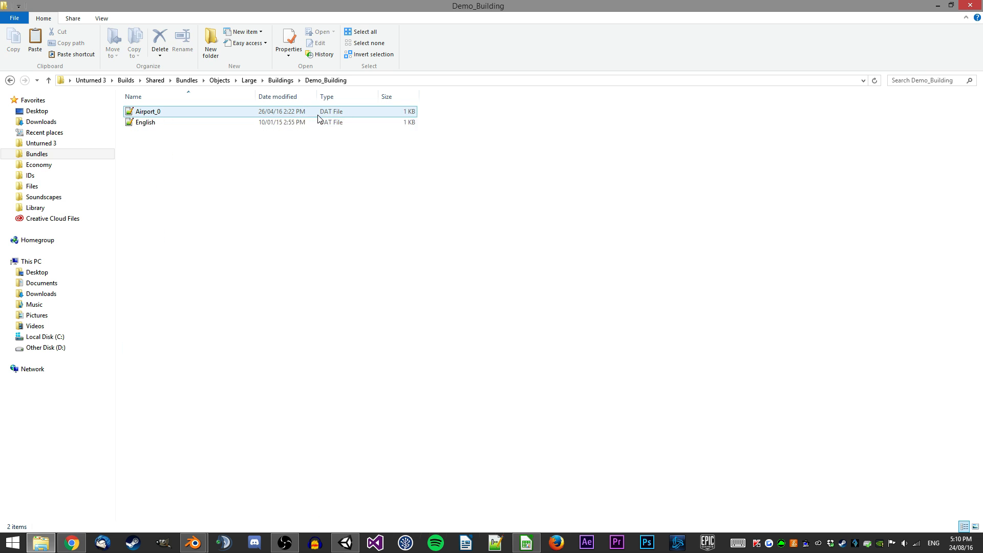
Rename the Airport_0 data file inside the new folder to Demo_Building.
{"action": "left_click", "coordinate": [317, 115]}
{"action": "key", "text": "F2"}
{"action": "type", "text": "Demo_Building"}
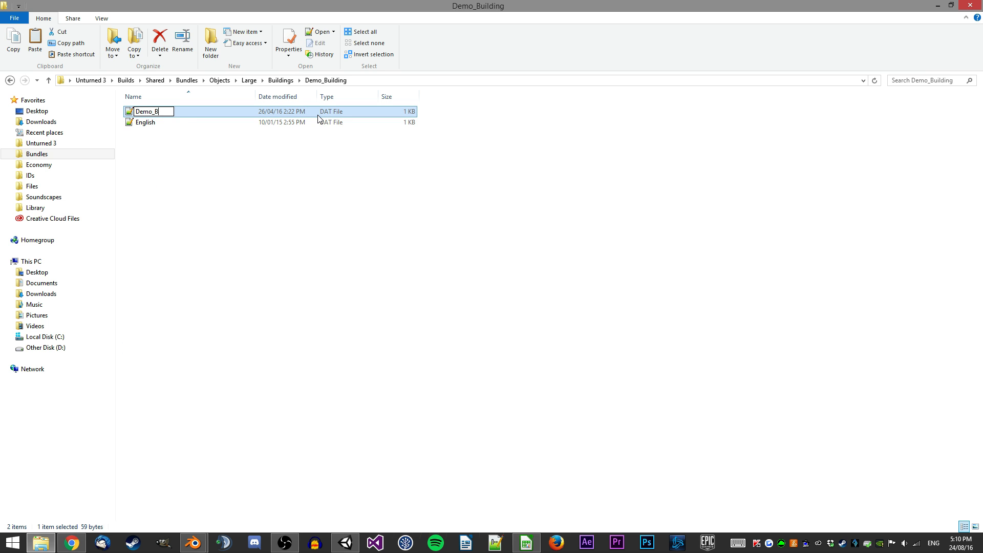
{"action": "key", "text": "Return"}
Change the name in English.dat to Demo Building and save the file.
{"action": "key", "text": "Down"}
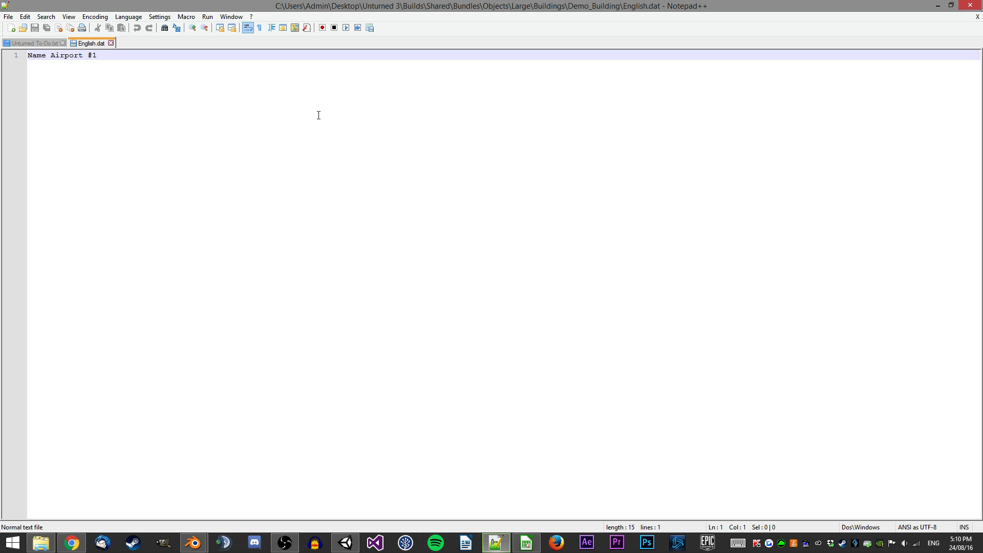
{"action": "key", "text": "shift+End"}
{"action": "type", "text": "Demo "}
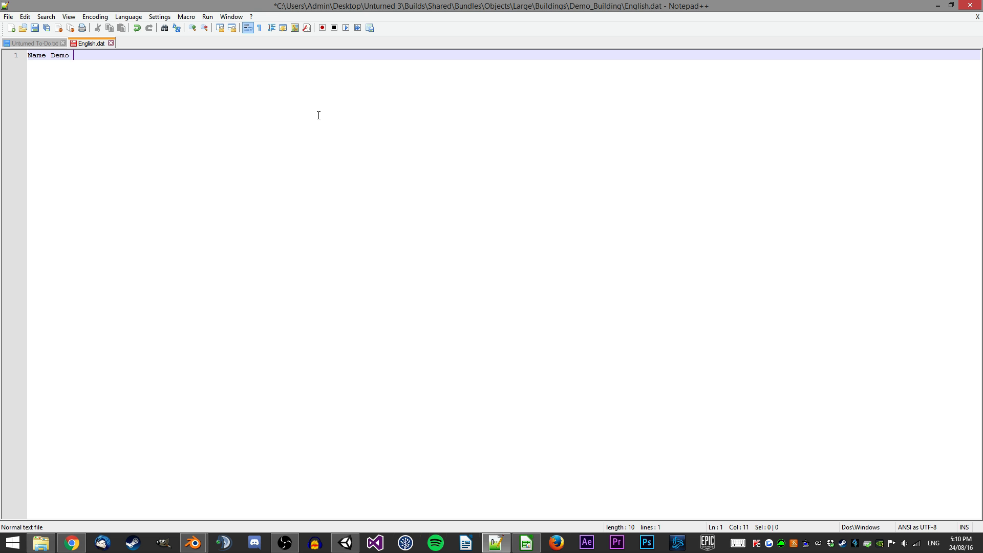
{"action": "type", "text": "Building"}
{"action": "key", "text": "ctrl+s"}
Open Demo_Building.dat, set its ID to 735, and save the file.
{"action": "key", "text": "alt+Tab"}
{"action": "double_click", "coordinate": [176, 113]}
{"action": "left_click", "coordinate": [532, 543]}
{"action": "key", "text": "alt+Tab"}
{"action": "double_click", "coordinate": [113, 67]}
{"action": "type", "text": "735"}
{"action": "key", "text": "Down"}
{"action": "key", "text": "Down"}
{"action": "key", "text": "ctrl+s"}
{"action": "key", "text": "Up"}
{"action": "key", "text": "Up"}
Examine the LOD lines in Demo_Building.dat.
{"action": "left_click", "coordinate": [84, 74]}
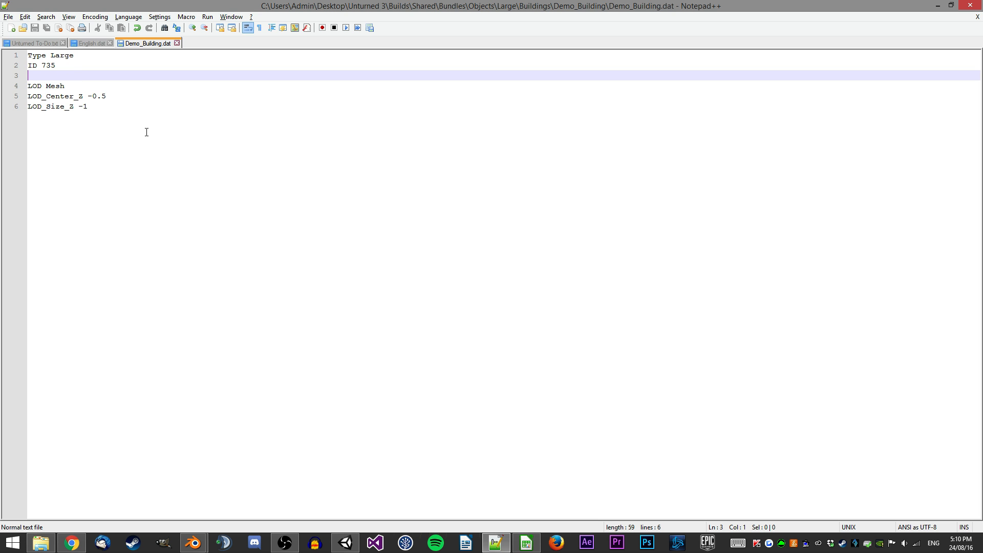
{"action": "left_click", "coordinate": [116, 103]}
{"action": "left_click_drag", "start_coordinate": [72, 85], "coordinate": [27, 86]}
{"action": "left_click", "coordinate": [79, 81]}
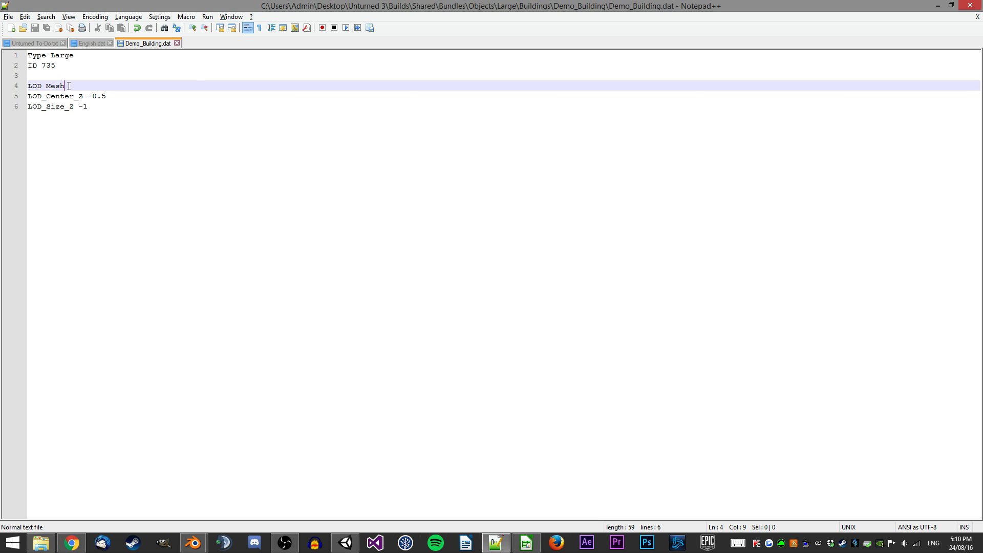
{"action": "left_click_drag", "start_coordinate": [75, 85], "coordinate": [25, 85]}
{"action": "left_click", "coordinate": [102, 82]}
{"action": "left_click_drag", "start_coordinate": [117, 111], "coordinate": [17, 98]}
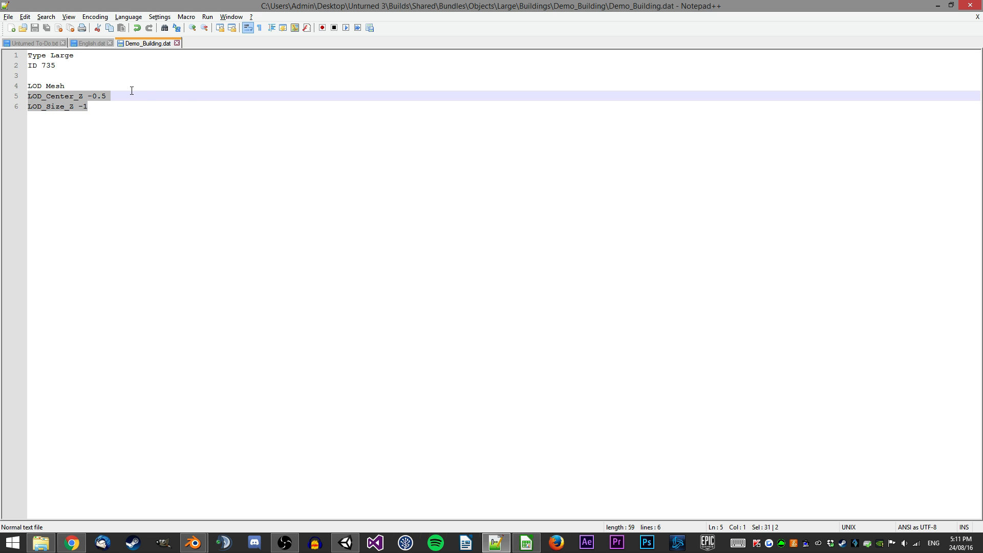
Open the Airport_0 building folder in Unity and place its Object prefab in the scene to inspect its LOD Group.
{"action": "left_click", "coordinate": [345, 542]}
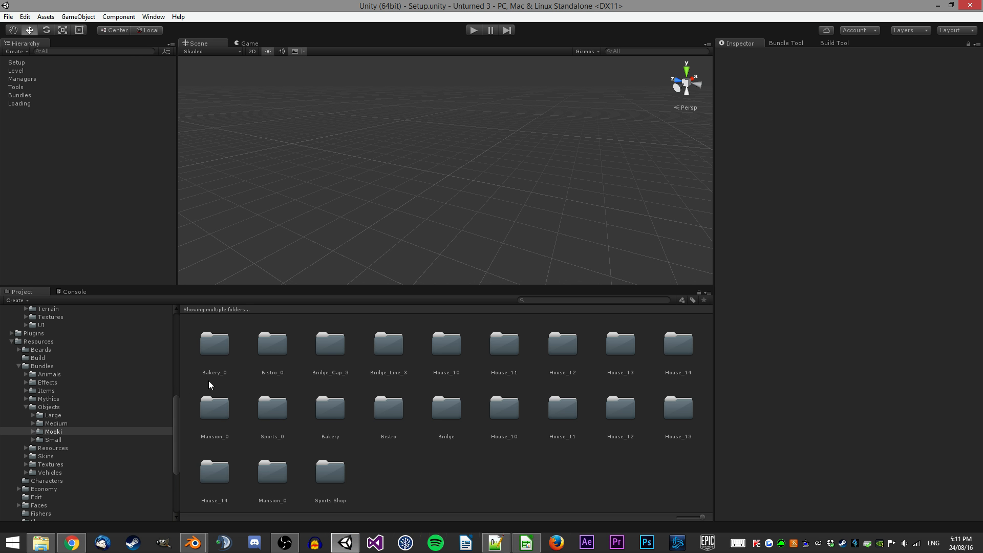
{"action": "left_click", "coordinate": [52, 420]}
{"action": "left_click", "coordinate": [33, 415]}
{"action": "left_click", "coordinate": [54, 424]}
{"action": "left_click", "coordinate": [59, 430]}
{"action": "left_click", "coordinate": [344, 413]}
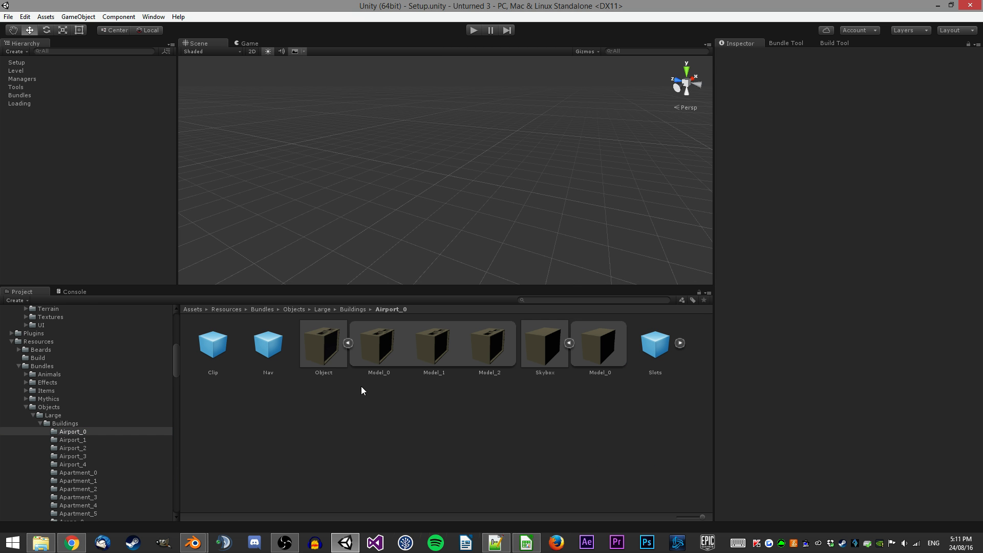
{"action": "left_click", "coordinate": [310, 362]}
{"action": "left_click_drag", "start_coordinate": [310, 362], "coordinate": [529, 156]}
{"action": "left_click", "coordinate": [566, 164]}
{"action": "scroll", "coordinate": [566, 165], "scroll_direction": "down", "scroll_amount": 5}
{"action": "right_click_drag", "start_coordinate": [566, 164], "coordinate": [494, 139]}
{"action": "key", "text": "w"}
{"action": "left_click", "coordinate": [494, 139]}
{"action": "left_click_drag", "start_coordinate": [501, 133], "coordinate": [331, 179], "text": "alt"}
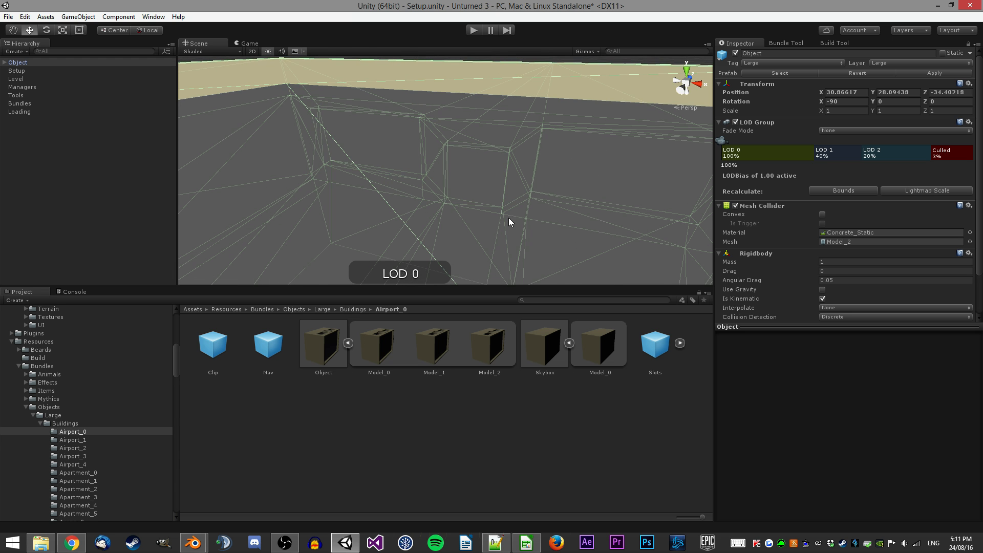
{"action": "right_click_drag", "start_coordinate": [477, 137], "coordinate": [483, 137]}
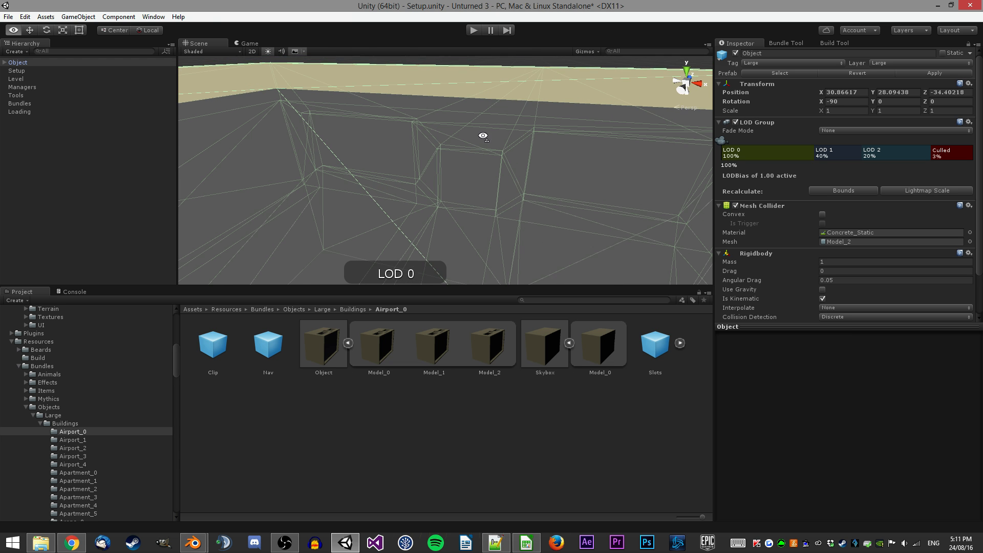
Compare the LOD_Center_Z and LOD_Size_Z lines with the Airport_0 building's size in the scene.
{"action": "key", "text": "alt+Tab"}
{"action": "left_click_drag", "start_coordinate": [154, 108], "coordinate": [24, 97]}
{"action": "key", "text": "alt+Tab"}
{"action": "right_click_drag", "start_coordinate": [446, 163], "coordinate": [430, 189]}
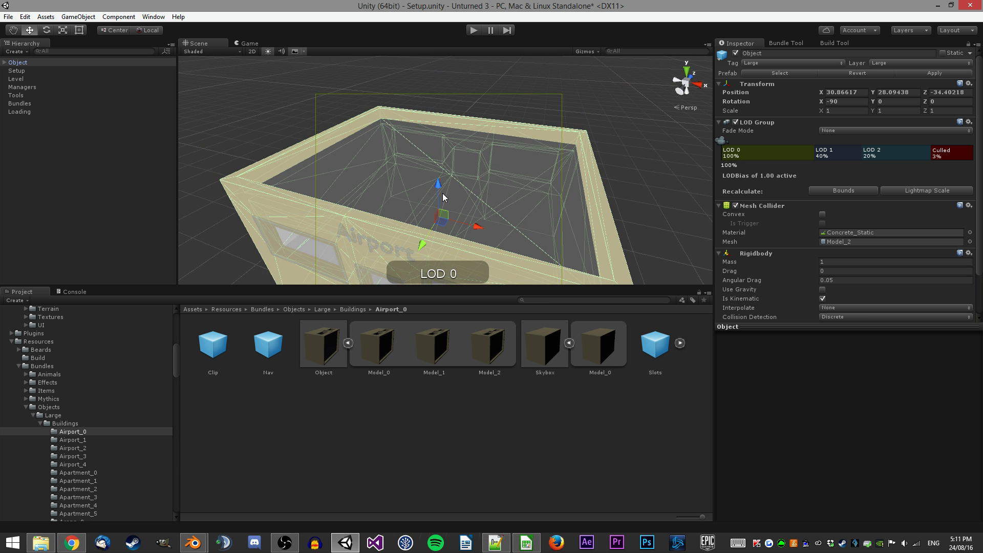
{"action": "key", "text": "alt+Tab"}
{"action": "left_click", "coordinate": [125, 110]}
{"action": "left_click_drag", "start_coordinate": [109, 96], "coordinate": [88, 95]}
{"action": "key", "text": "alt+Tab"}
{"action": "scroll", "coordinate": [405, 144], "scroll_direction": "up", "scroll_amount": 3}
{"action": "right_click_drag", "start_coordinate": [405, 145], "coordinate": [475, 171]}
{"action": "scroll", "coordinate": [402, 146], "scroll_direction": "up", "scroll_amount": 3}
{"action": "key", "text": "s"}
{"action": "key", "text": "w"}
{"action": "key", "text": "s"}
{"action": "right_click_drag", "start_coordinate": [379, 173], "coordinate": [385, 208]}
{"action": "key", "text": "s"}
{"action": "key", "text": "w"}
{"action": "key", "text": "s"}
{"action": "key", "text": "w"}
{"action": "key", "text": "s"}
{"action": "key", "text": "w"}
Delete the LOD_Center_Z and LOD_Size_Z lines from Demo_Building.dat.
{"action": "key", "text": "alt+Tab"}
{"action": "left_click_drag", "start_coordinate": [211, 118], "coordinate": [126, 86]}
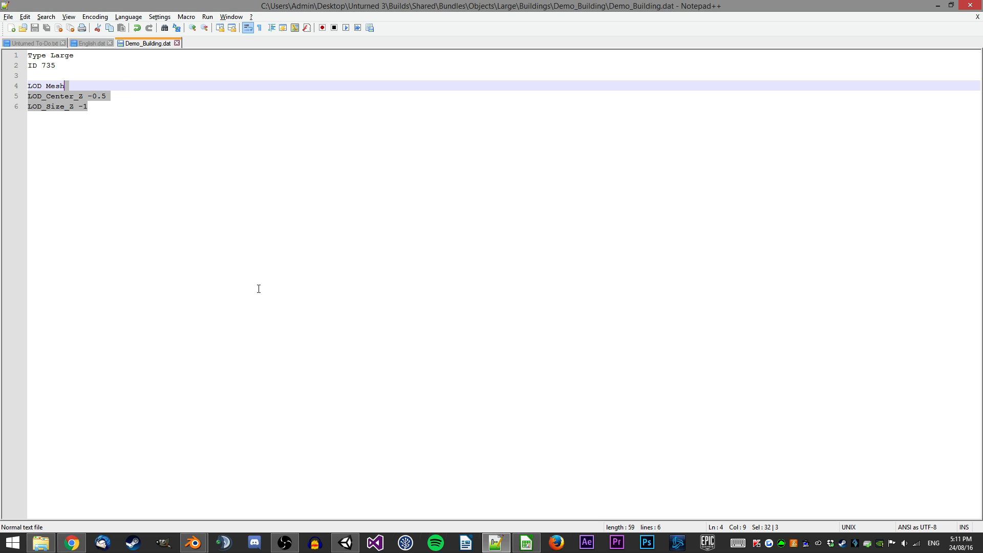
{"action": "key", "text": "Delete"}
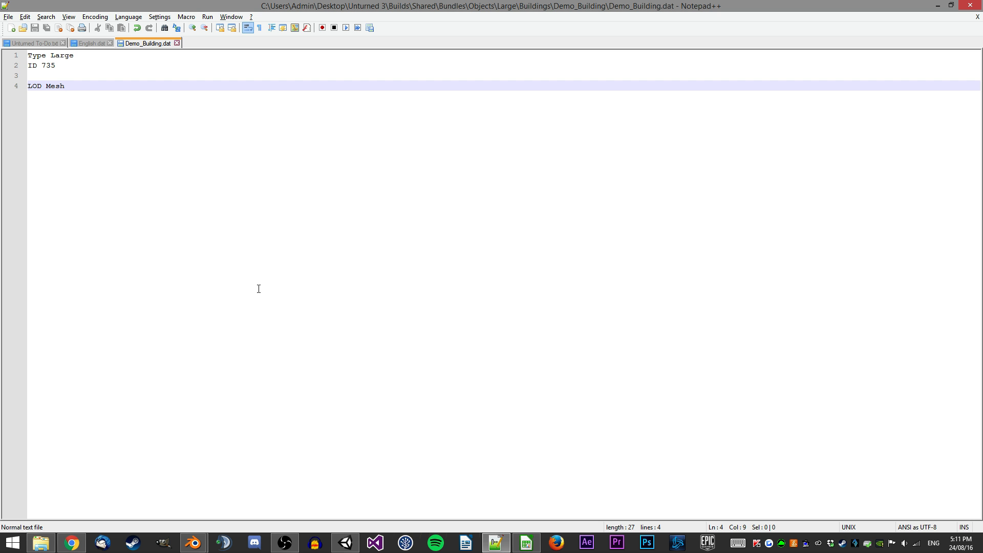
Switch between the two Blender windows to view the Navmesh and Skybox, then close the extra Blender window.
{"action": "mouse_move", "coordinate": [194, 542]}
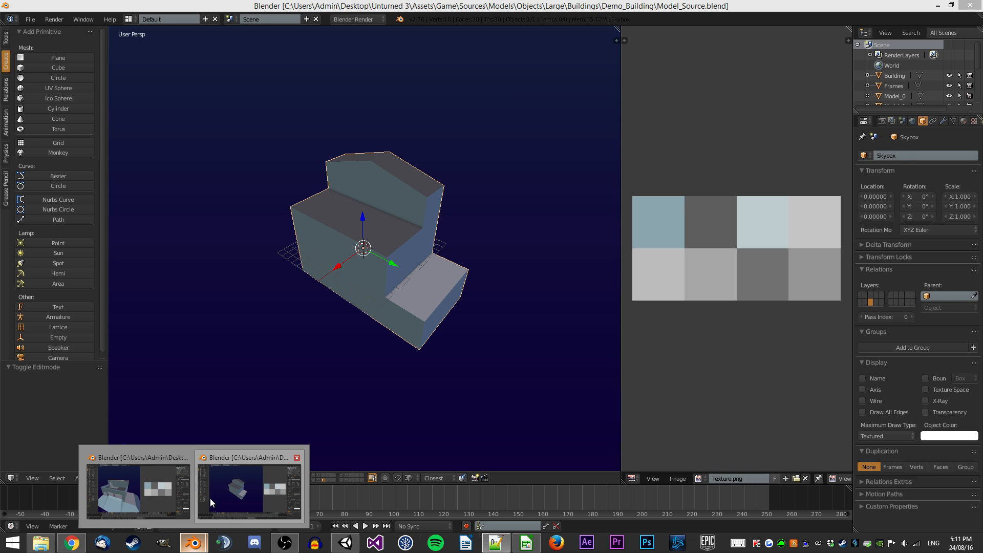
{"action": "left_click", "coordinate": [158, 468]}
{"action": "middle_click_drag", "start_coordinate": [373, 219], "coordinate": [237, 441]}
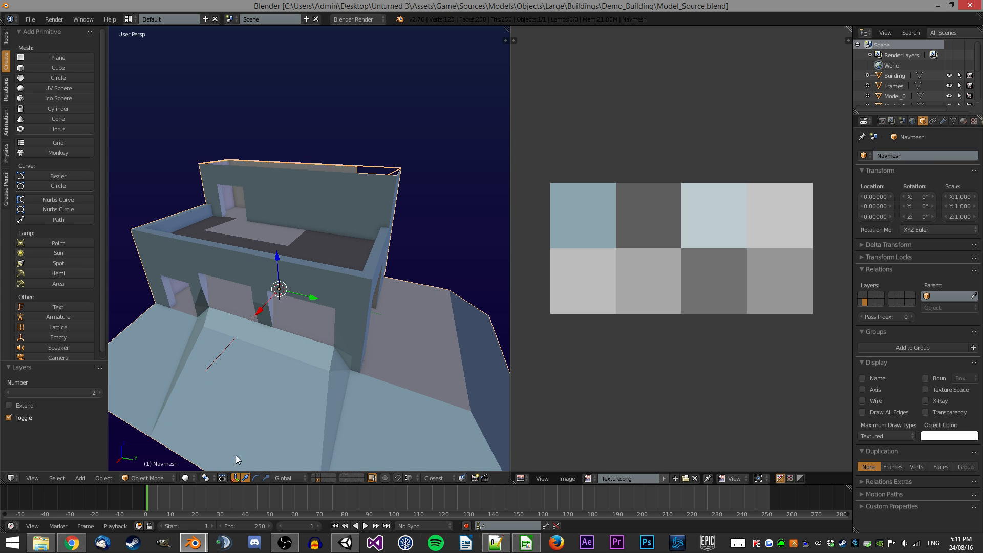
{"action": "left_click", "coordinate": [263, 461]}
{"action": "middle_click_drag", "start_coordinate": [353, 284], "coordinate": [283, 444]}
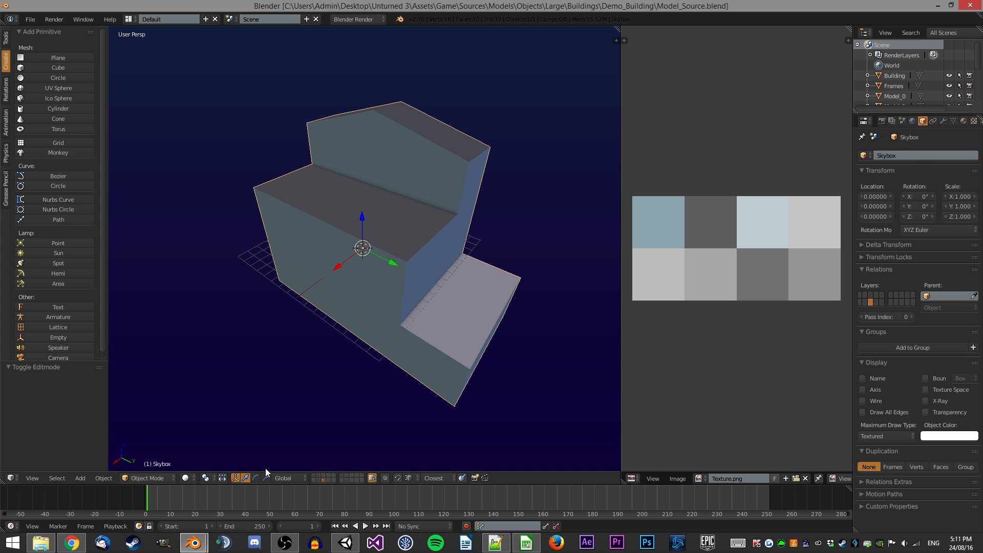
{"action": "left_click", "coordinate": [169, 492]}
{"action": "left_click", "coordinate": [972, 5]}
Inspect the Demo_Building model's meshes in Blender, entering and leaving Edit Mode on Model_0.
{"action": "middle_click_drag", "start_coordinate": [379, 310], "coordinate": [326, 172]}
{"action": "key", "text": "1"}
{"action": "scroll", "coordinate": [382, 209], "scroll_direction": "up", "scroll_amount": 2}
{"action": "right_click", "coordinate": [380, 221]}
{"action": "key", "text": "Tab"}
{"action": "key", "text": "Tab"}
{"action": "scroll", "coordinate": [404, 208], "scroll_direction": "down", "scroll_amount": 1}
{"action": "middle_click_drag", "start_coordinate": [394, 228], "coordinate": [458, 245]}
{"action": "key", "text": "Tab"}
{"action": "key", "text": "ctrl+Tab"}
{"action": "left_click", "coordinate": [454, 335]}
{"action": "key", "text": "z"}
{"action": "right_click", "coordinate": [544, 348]}
{"action": "key", "text": "z"}
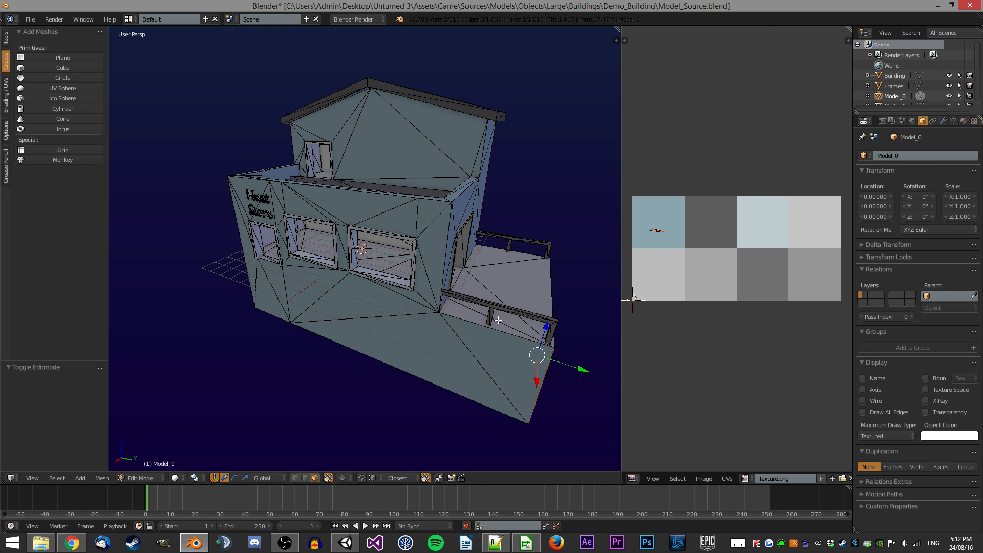
{"action": "key", "text": "g"}
{"action": "key", "text": "y"}
{"action": "key", "text": "Escape"}
{"action": "middle_click_drag", "start_coordinate": [375, 138], "coordinate": [373, 179]}
{"action": "scroll", "coordinate": [373, 179], "scroll_direction": "up", "scroll_amount": 2}
{"action": "right_click", "coordinate": [388, 167]}
{"action": "key", "text": "Tab"}
{"action": "scroll", "coordinate": [333, 152], "scroll_direction": "down", "scroll_amount": 4}
{"action": "scroll", "coordinate": [410, 183], "scroll_direction": "up", "scroll_amount": 2}
{"action": "key", "text": "alt+Tab"}
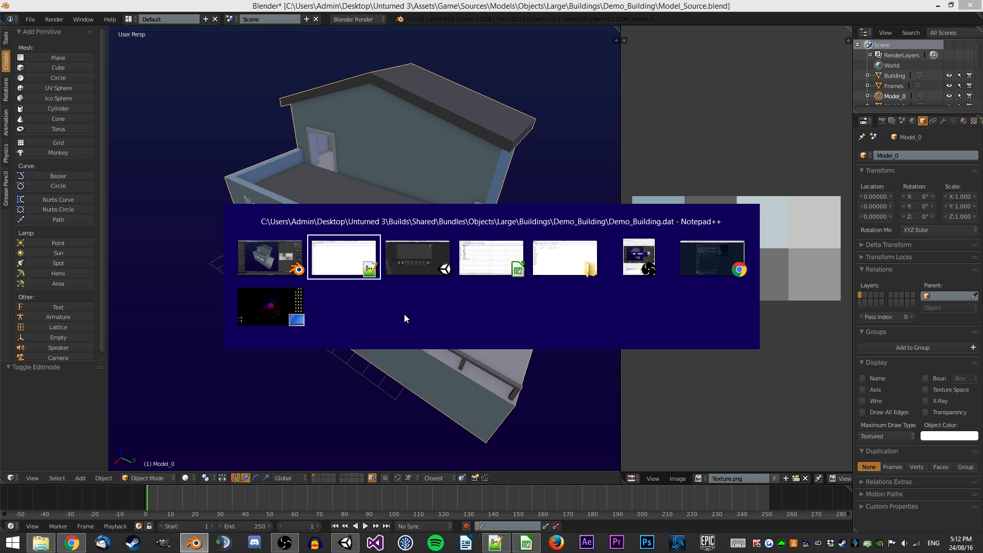
Search the Unity project for crane_0 and open the Crane_0 vehicle folder.
{"action": "left_click", "coordinate": [346, 542]}
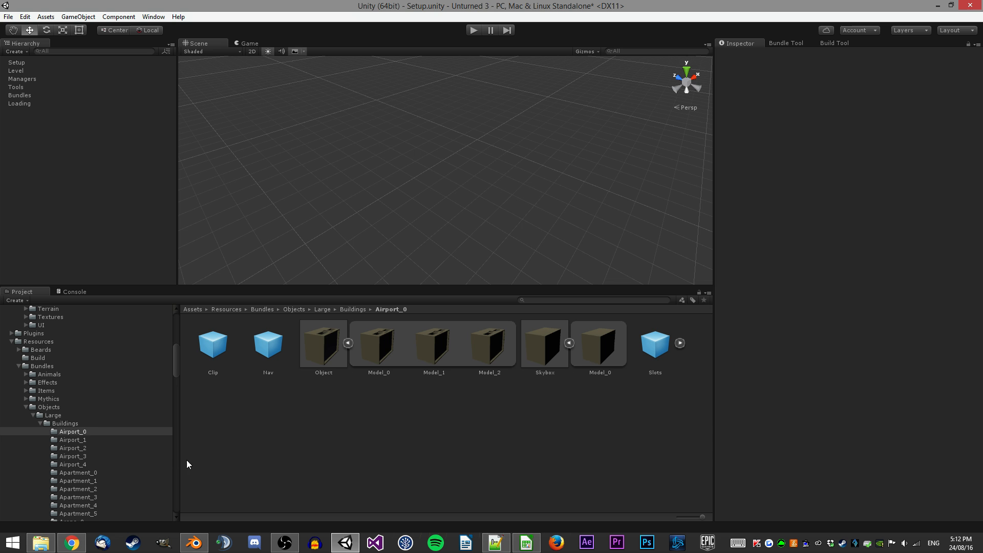
{"action": "left_click", "coordinate": [493, 544]}
{"action": "key", "text": "alt+Tab"}
{"action": "type", "text": "crane_0"}
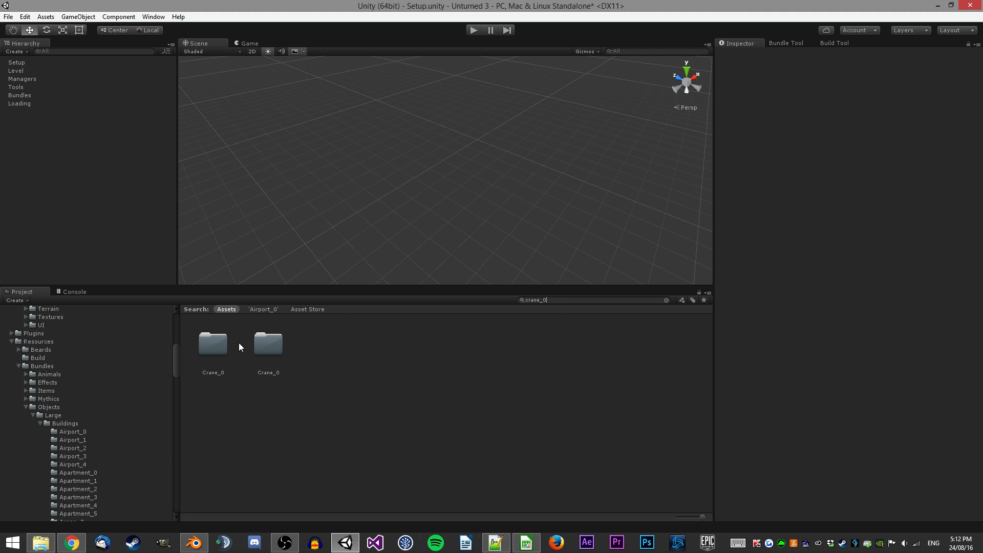
{"action": "left_click", "coordinate": [268, 344]}
{"action": "double_click", "coordinate": [215, 338]}
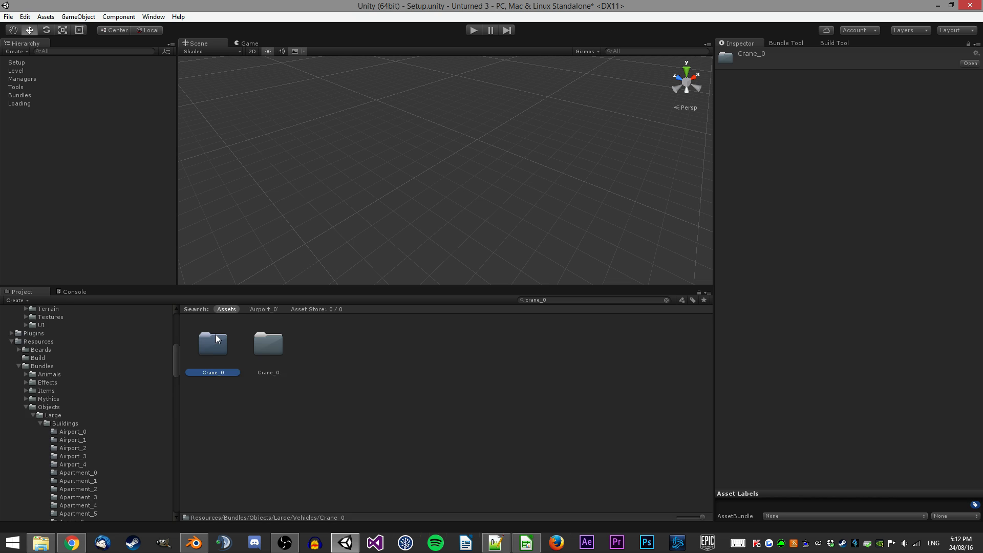
Place the Crane_0 Object prefab in the scene and expand its model hierarchy.
{"action": "left_click", "coordinate": [323, 353]}
{"action": "left_click_drag", "start_coordinate": [324, 337], "coordinate": [425, 187]}
{"action": "right_click_drag", "start_coordinate": [425, 187], "coordinate": [444, 128]}
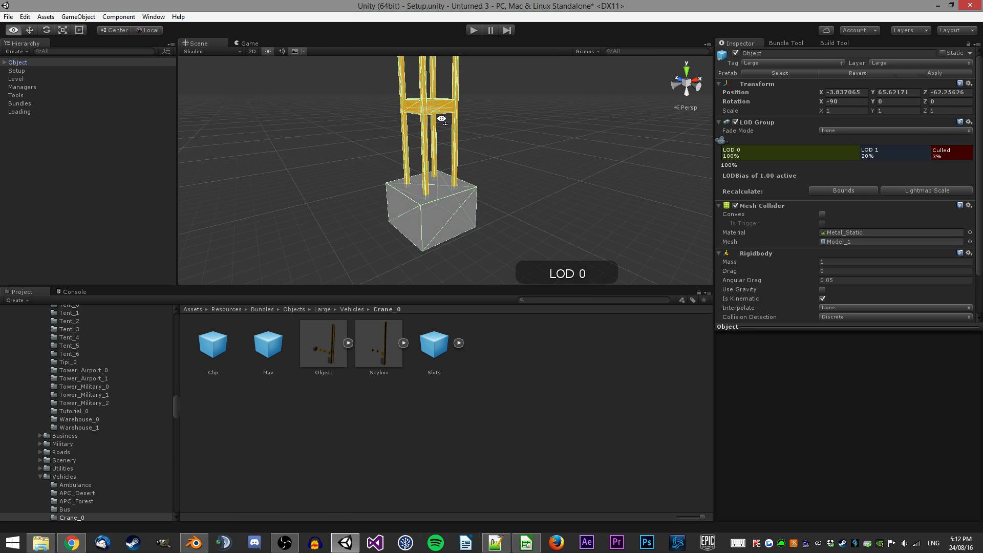
{"action": "scroll", "coordinate": [443, 128], "scroll_direction": "down", "scroll_amount": 6}
{"action": "left_click", "coordinate": [442, 120]}
{"action": "left_click", "coordinate": [5, 62]}
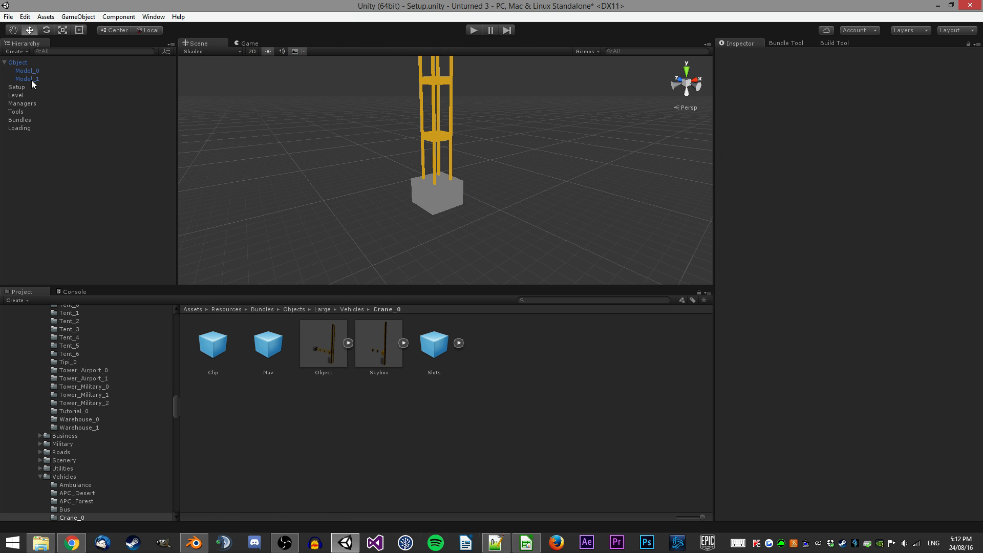
Remove the crane object from the scene and expand the crane's Slots prefab to view its children.
{"action": "left_click", "coordinate": [17, 62]}
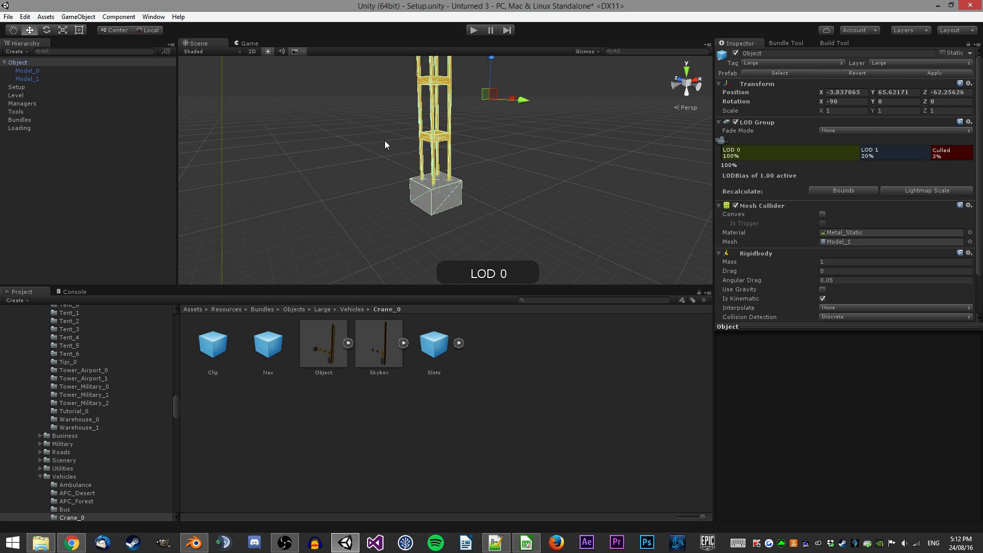
{"action": "key", "text": "Delete"}
{"action": "left_click", "coordinate": [459, 344]}
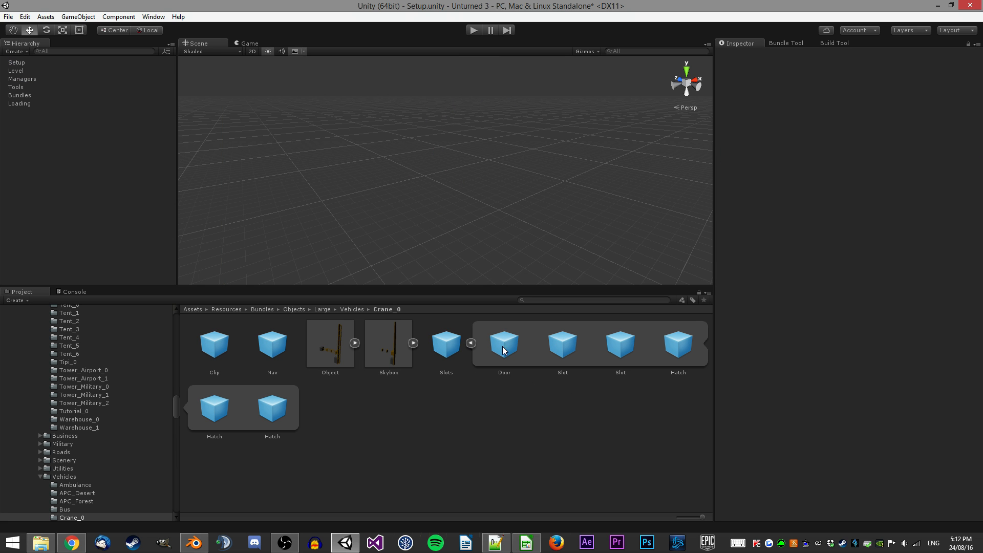
Browse the Crane_0, Crane_1 and Drill vehicle folders to compare their prefabs.
{"action": "left_click", "coordinate": [470, 344]}
{"action": "left_click", "coordinate": [348, 343]}
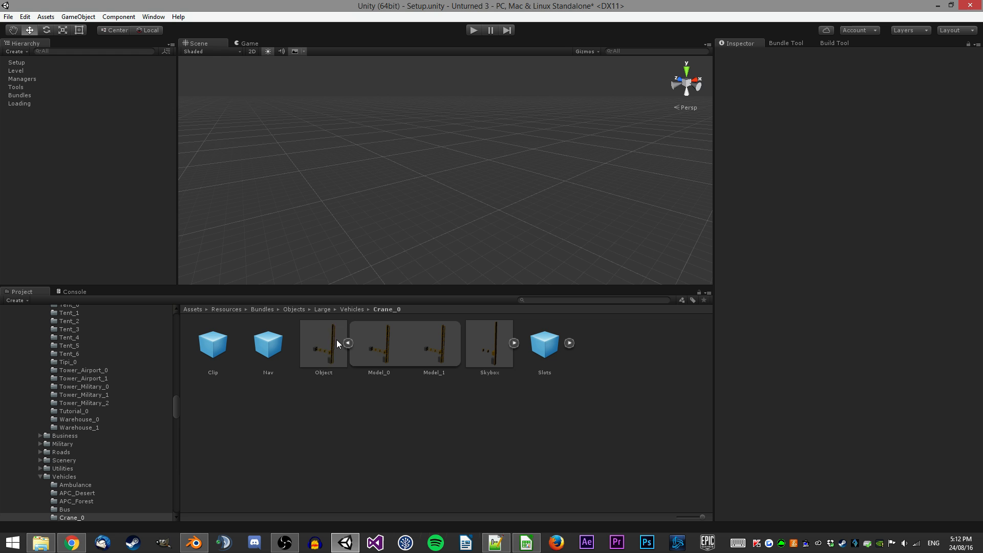
{"action": "left_click", "coordinate": [334, 339]}
{"action": "scroll", "coordinate": [765, 298], "scroll_direction": "down", "scroll_amount": 3}
{"action": "scroll", "coordinate": [120, 440], "scroll_direction": "down", "scroll_amount": 6}
{"action": "scroll", "coordinate": [96, 391], "scroll_direction": "up", "scroll_amount": 2}
{"action": "left_click", "coordinate": [88, 392]}
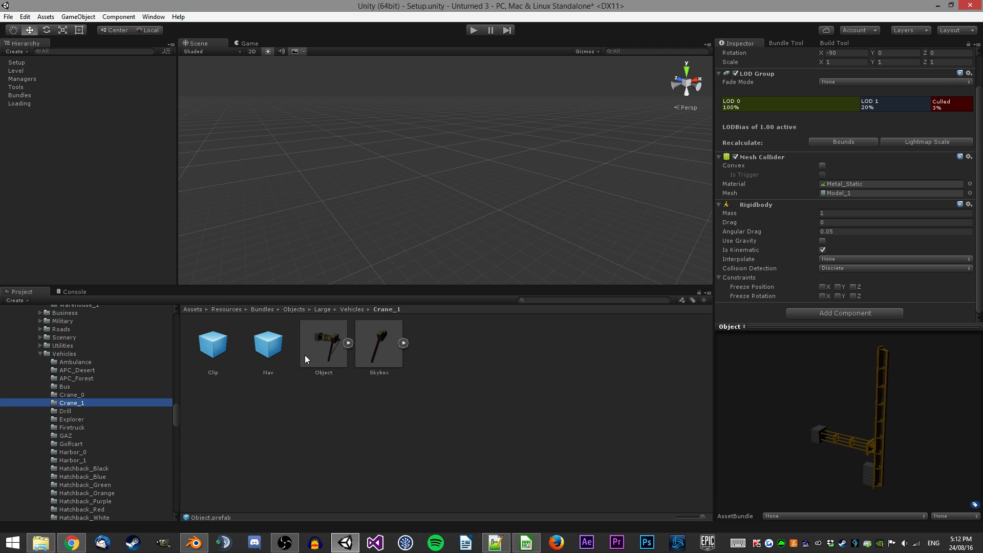
{"action": "left_click", "coordinate": [131, 411]}
{"action": "scroll", "coordinate": [130, 393], "scroll_direction": "down", "scroll_amount": 1}
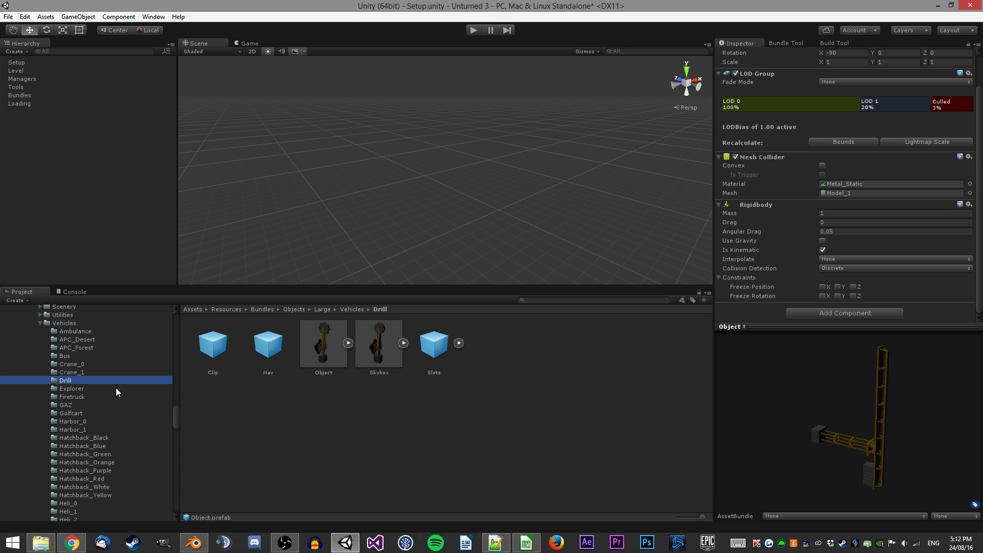
Place the Drill Object prefab in the scene, inspect its Model_0 child, and remove it.
{"action": "left_click_drag", "start_coordinate": [308, 356], "coordinate": [416, 193]}
{"action": "left_click", "coordinate": [416, 193]}
{"action": "left_click", "coordinate": [16, 61]}
{"action": "left_click", "coordinate": [21, 71]}
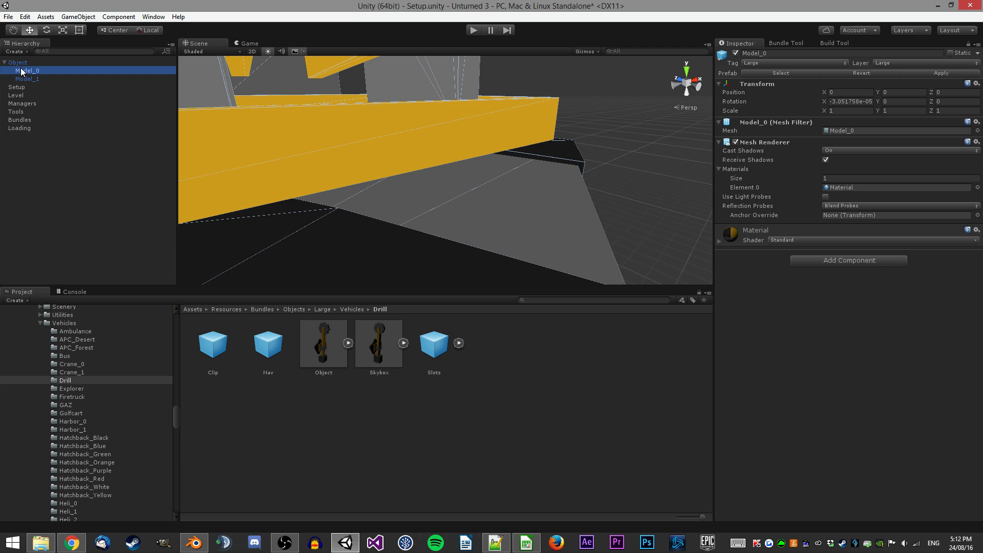
{"action": "left_click", "coordinate": [348, 123]}
{"action": "key", "text": "Delete"}
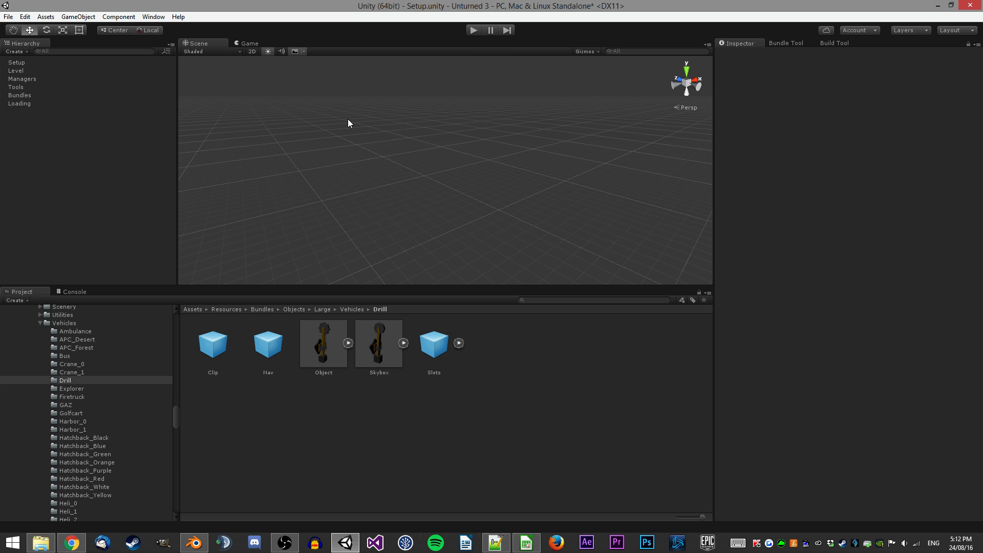
Open the Tower_Military_0 building folder and place its Object prefab in the scene, expanding its hierarchy.
{"action": "scroll", "coordinate": [106, 379], "scroll_direction": "up", "scroll_amount": 10}
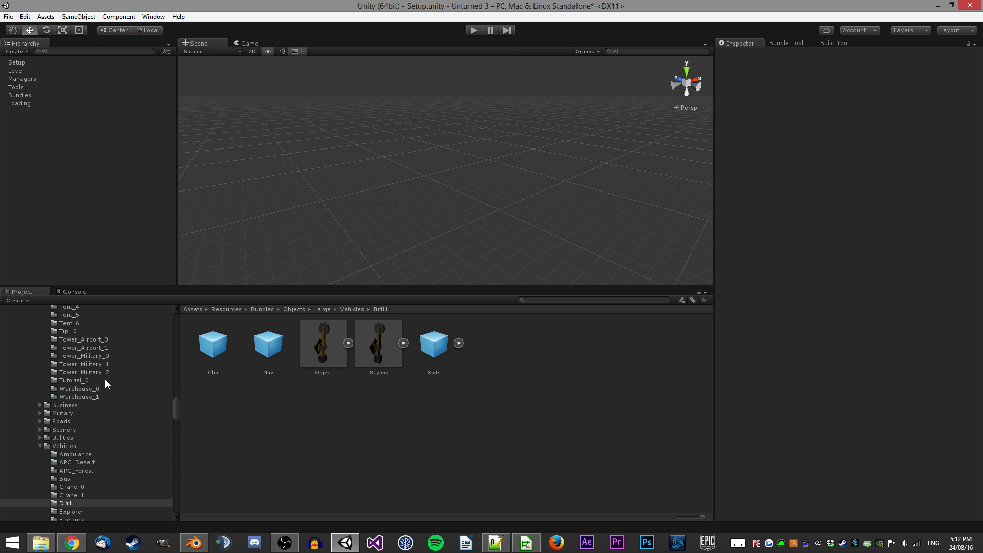
{"action": "left_click", "coordinate": [96, 402]}
{"action": "left_click", "coordinate": [96, 409]}
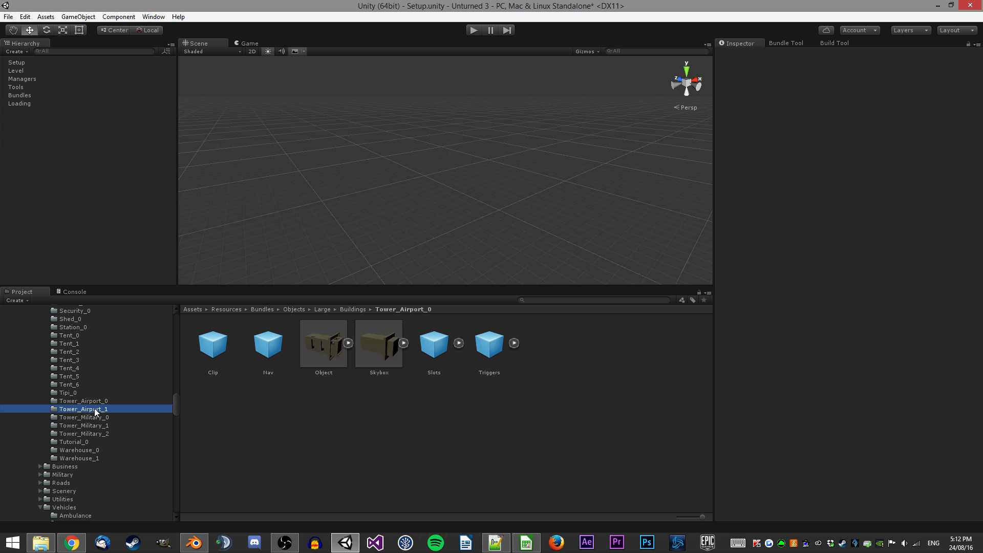
{"action": "left_click", "coordinate": [100, 417]}
{"action": "left_click_drag", "start_coordinate": [323, 343], "coordinate": [8, 70]}
{"action": "left_click", "coordinate": [5, 62]}
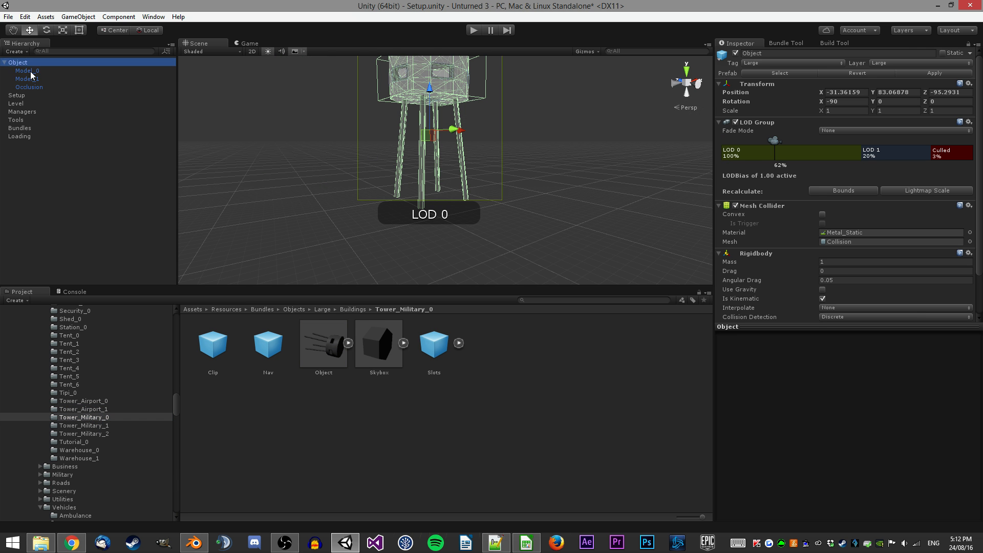
Examine the tower's Occlusion area and its size from several viewing angles.
{"action": "double_click", "coordinate": [29, 86]}
{"action": "key", "text": "s"}
{"action": "right_click_drag", "start_coordinate": [403, 109], "coordinate": [424, 220]}
{"action": "key", "text": "w"}
{"action": "key", "text": "s"}
{"action": "key", "text": "w"}
{"action": "key", "text": "s"}
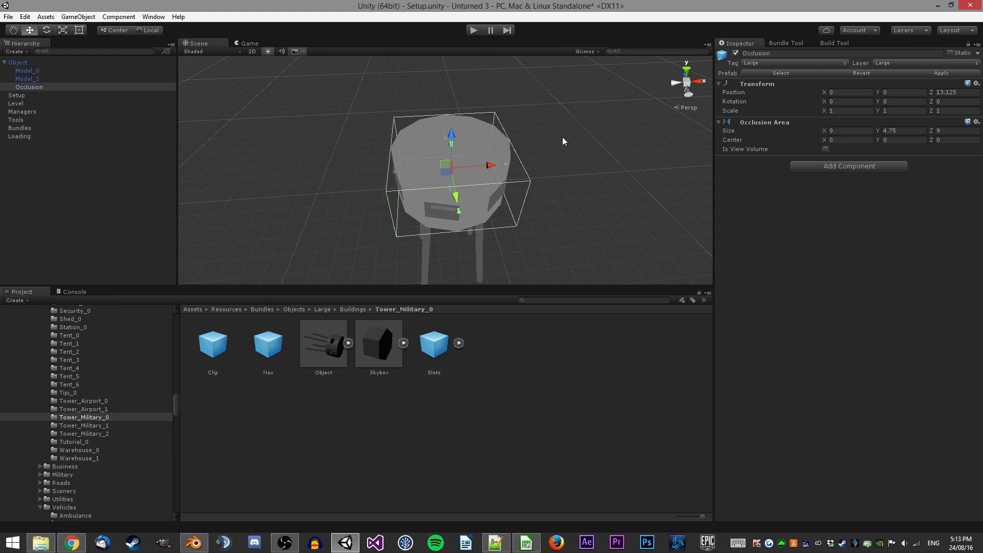
{"action": "right_click_drag", "start_coordinate": [485, 163], "coordinate": [438, 140]}
{"action": "key", "text": "a"}
{"action": "key", "text": "w"}
{"action": "key", "text": "w"}
{"action": "key", "text": "d"}
{"action": "key", "text": "s"}
{"action": "key", "text": "w"}
{"action": "key", "text": "s"}
{"action": "key", "text": "w"}
{"action": "key", "text": "s"}
{"action": "key", "text": "w"}
{"action": "key", "text": "s"}
{"action": "right_click_drag", "start_coordinate": [465, 182], "coordinate": [465, 176]}
{"action": "key", "text": "s"}
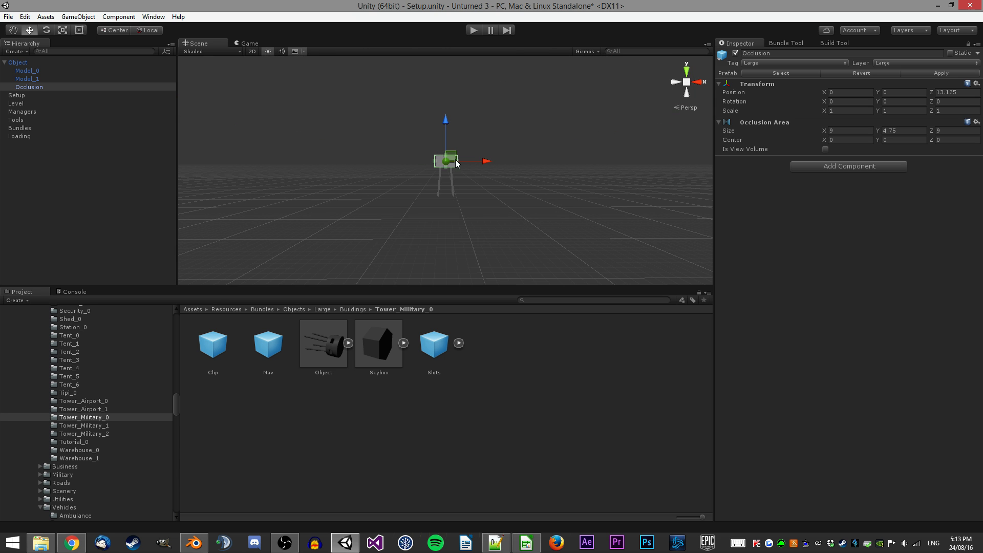
Select the tower's root Object and delete it from the scene.
{"action": "scroll", "coordinate": [447, 168], "scroll_direction": "up", "scroll_amount": 5}
{"action": "left_click", "coordinate": [64, 70]}
{"action": "left_click", "coordinate": [61, 62]}
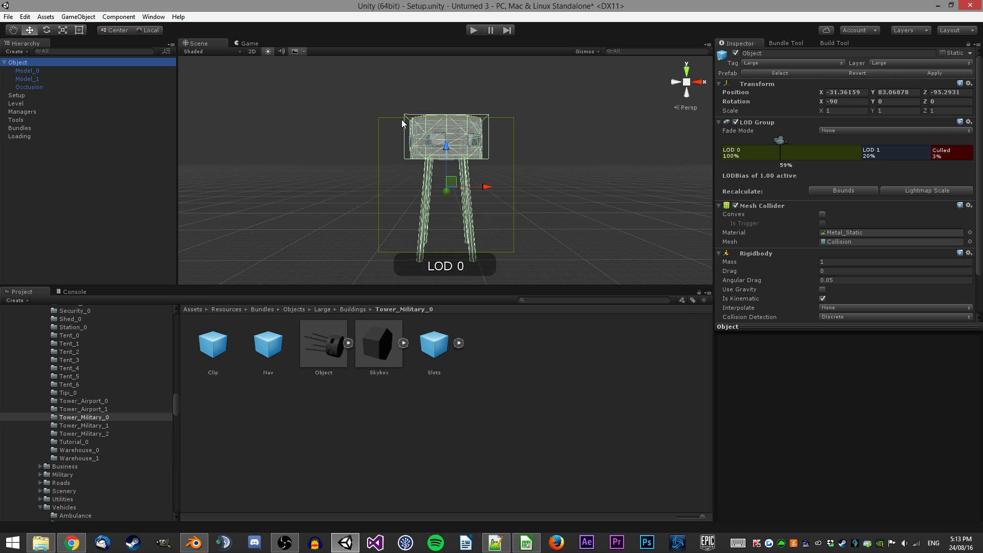
{"action": "key", "text": "Delete"}
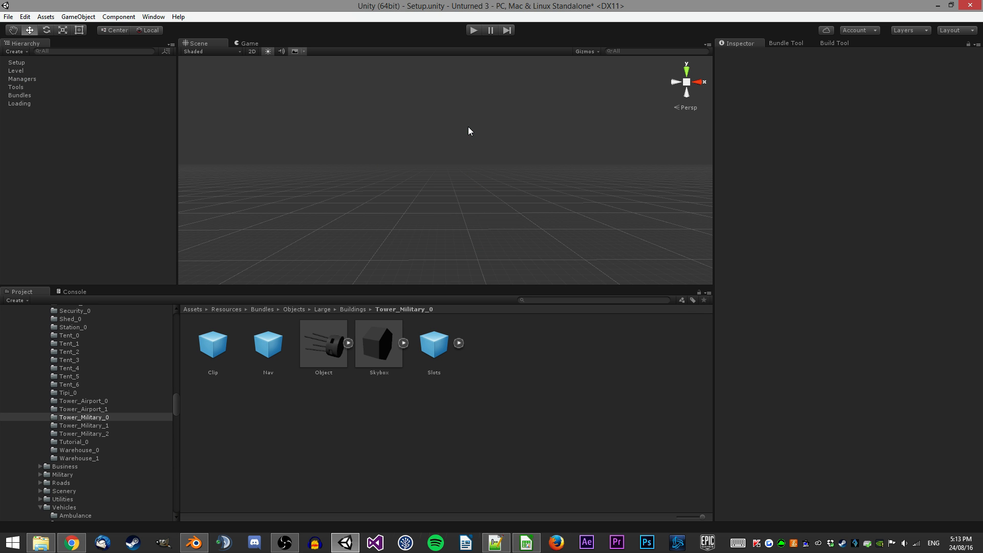
{"action": "key", "text": "alt+Tab"}
{"action": "key", "text": "alt+Tab"}
{"action": "key", "text": "Tab"}
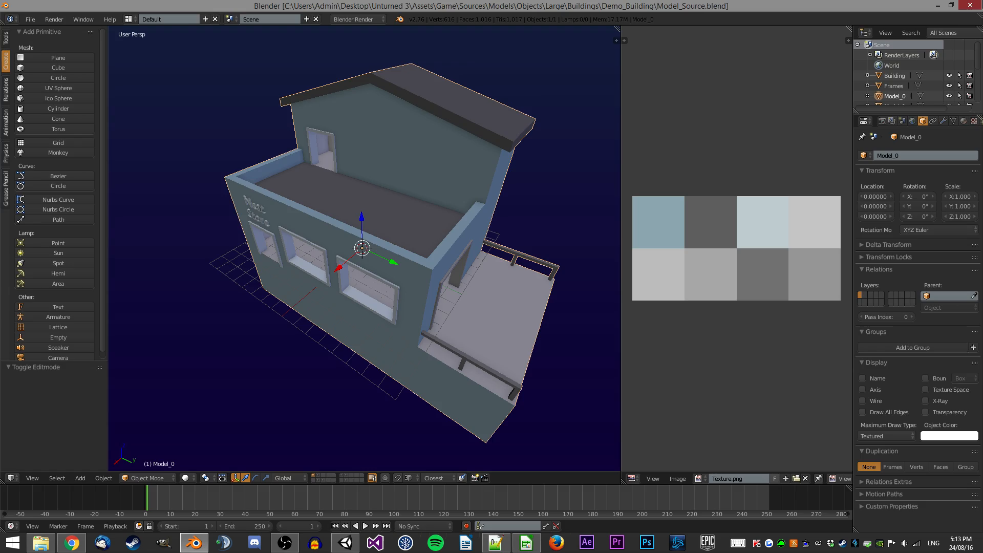
{"action": "key", "text": "alt+Tab"}
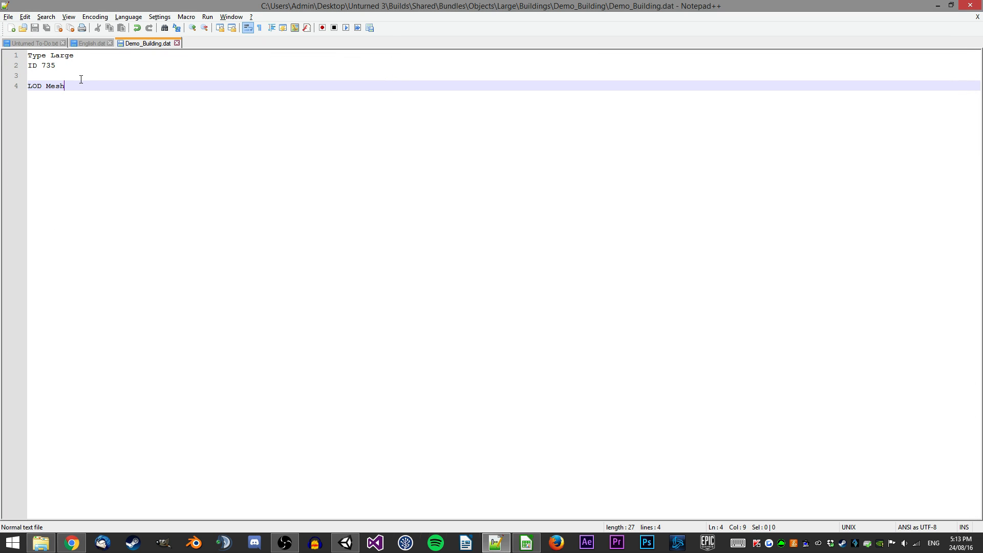
{"action": "left_click", "coordinate": [345, 543]}
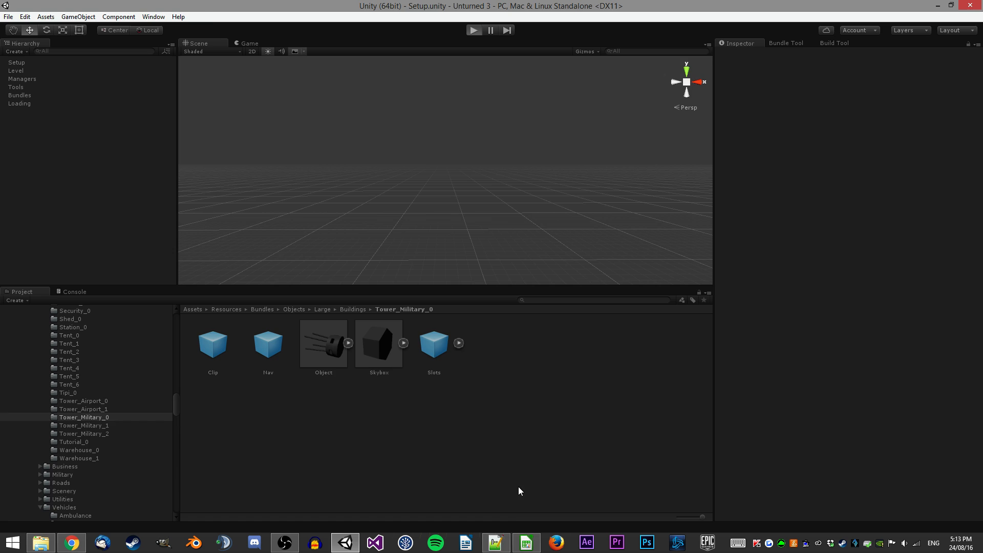
{"action": "left_click", "coordinate": [495, 542]}
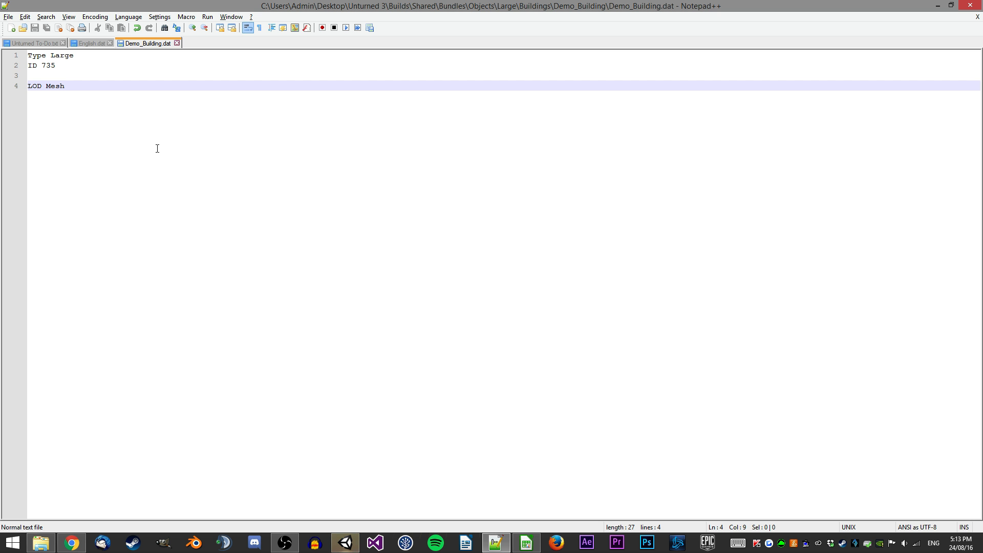
{"action": "left_click", "coordinate": [346, 542]}
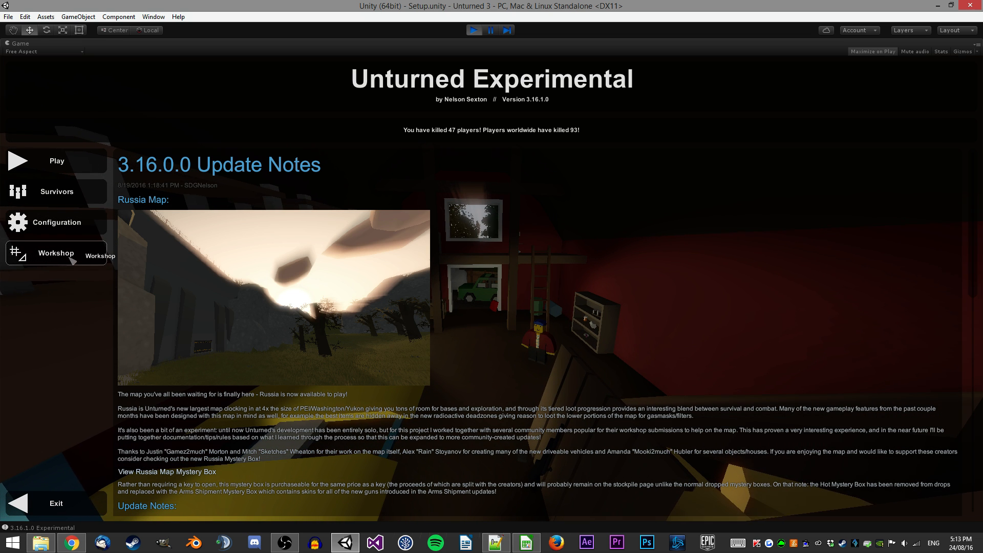
Open the Russia map in the game's Workshop editor.
{"action": "left_click", "coordinate": [73, 256]}
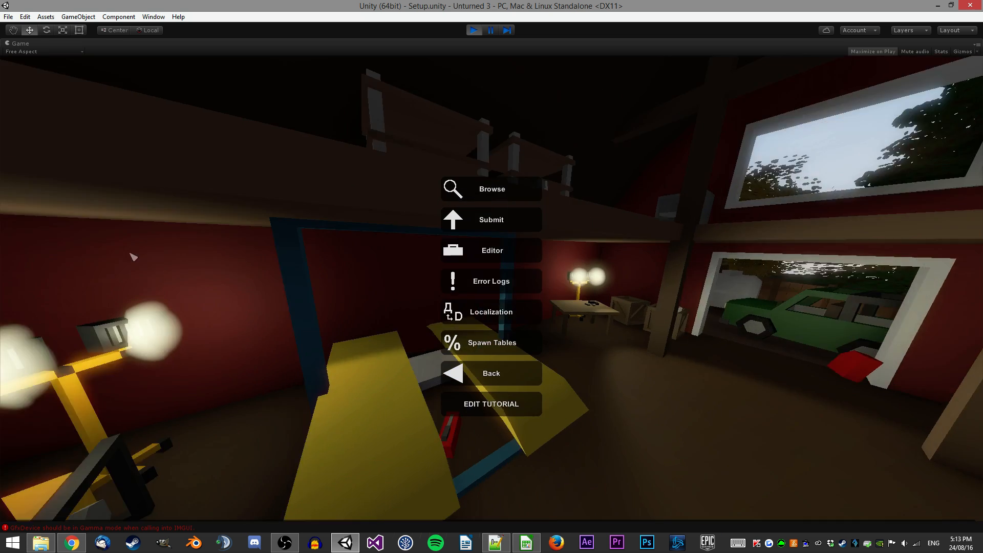
{"action": "left_click", "coordinate": [478, 257]}
{"action": "left_click", "coordinate": [384, 218]}
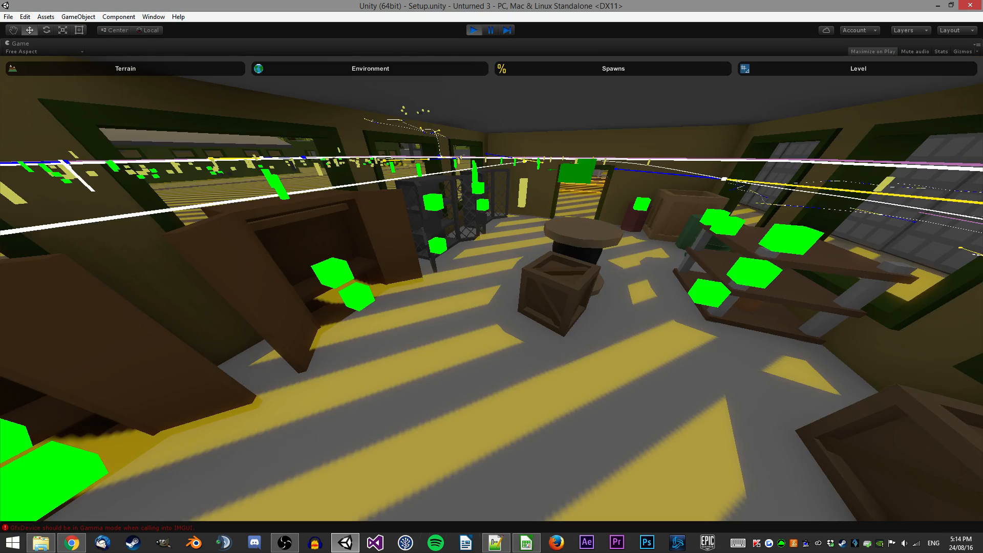
{"action": "key", "text": "s"}
{"action": "right_click_drag", "start_coordinate": [492, 289], "coordinate": [506, 274]}
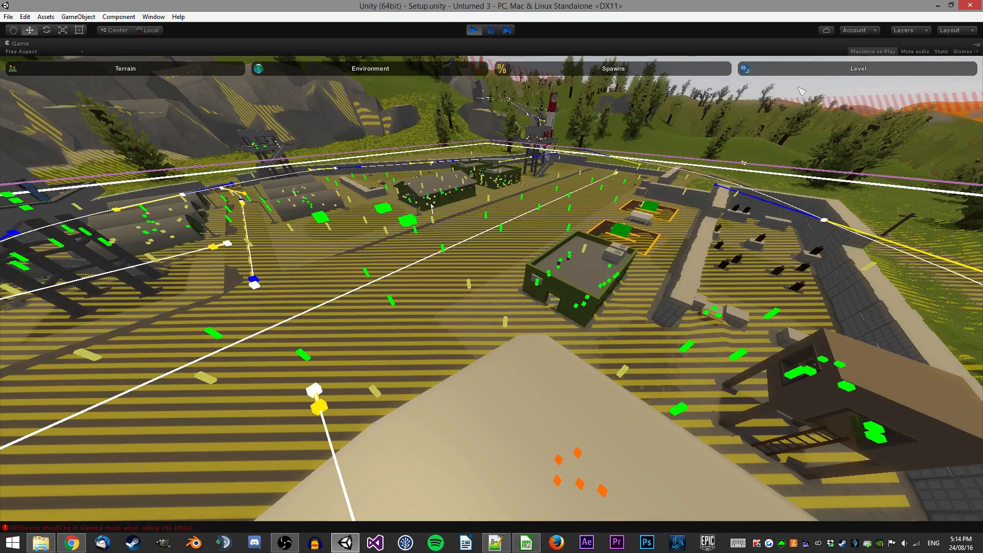
Open the level Objects editor and search the object list for demo.
{"action": "left_click", "coordinate": [858, 68]}
{"action": "left_click", "coordinate": [125, 88]}
{"action": "key", "text": "s"}
{"action": "right_click_drag", "start_coordinate": [320, 122], "coordinate": [338, 108]}
{"action": "key", "text": "w"}
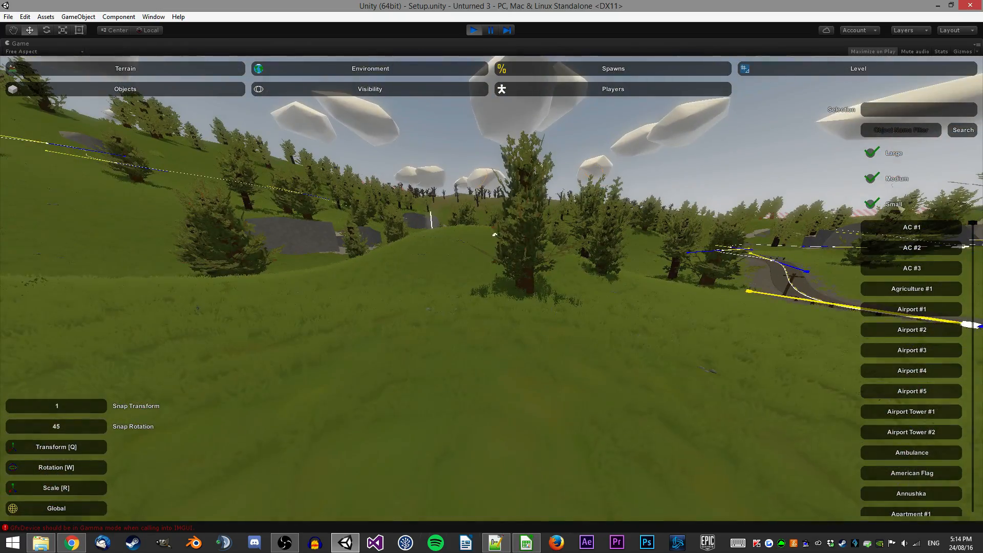
{"action": "left_click", "coordinate": [901, 130]}
{"action": "type", "text": "demo"}
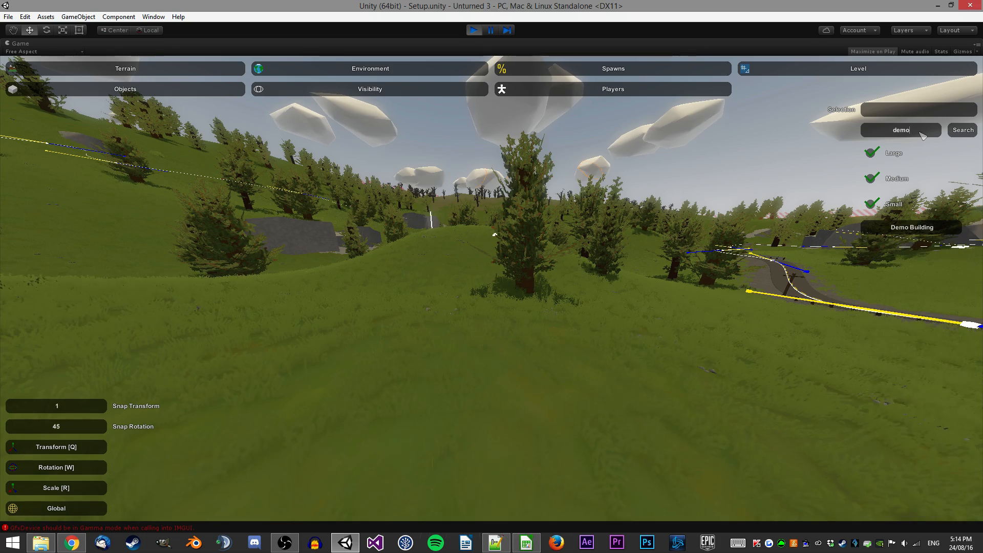
Select Demo Building from the results and place it on the hill in front of the camera.
{"action": "left_click", "coordinate": [912, 227]}
{"action": "key", "text": "e"}
{"action": "key", "text": "w"}
{"action": "right_click_drag", "start_coordinate": [455, 307], "coordinate": [425, 307]}
{"action": "left_click_drag", "start_coordinate": [456, 255], "coordinate": [473, 222]}
{"action": "left_click", "coordinate": [474, 221]}
{"action": "right_click_drag", "start_coordinate": [474, 222], "coordinate": [522, 225]}
Fly around the placed Demo Building to examine it from different angles.
{"action": "key", "text": "a"}
{"action": "key", "text": "w"}
{"action": "key", "text": "s"}
{"action": "key", "text": "w"}
{"action": "key", "text": "w"}
{"action": "key", "text": "s"}
{"action": "right_click_drag", "start_coordinate": [297, 153], "coordinate": [798, 419]}
{"action": "key", "text": "w"}
{"action": "key", "text": "w"}
{"action": "right_click_drag", "start_coordinate": [308, 359], "coordinate": [337, 273]}
{"action": "key", "text": "w"}
{"action": "key", "text": "a"}
{"action": "key", "text": "d"}
{"action": "key", "text": "s"}
{"action": "right_click_drag", "start_coordinate": [428, 267], "coordinate": [476, 287]}
{"action": "left_click", "coordinate": [443, 231]}
{"action": "key", "text": "a"}
{"action": "right_click_drag", "start_coordinate": [443, 230], "coordinate": [272, 243]}
{"action": "key", "text": "d"}
{"action": "key", "text": "s"}
{"action": "key", "text": "d"}
{"action": "key", "text": "a"}
{"action": "right_click_drag", "start_coordinate": [409, 281], "coordinate": [500, 283]}
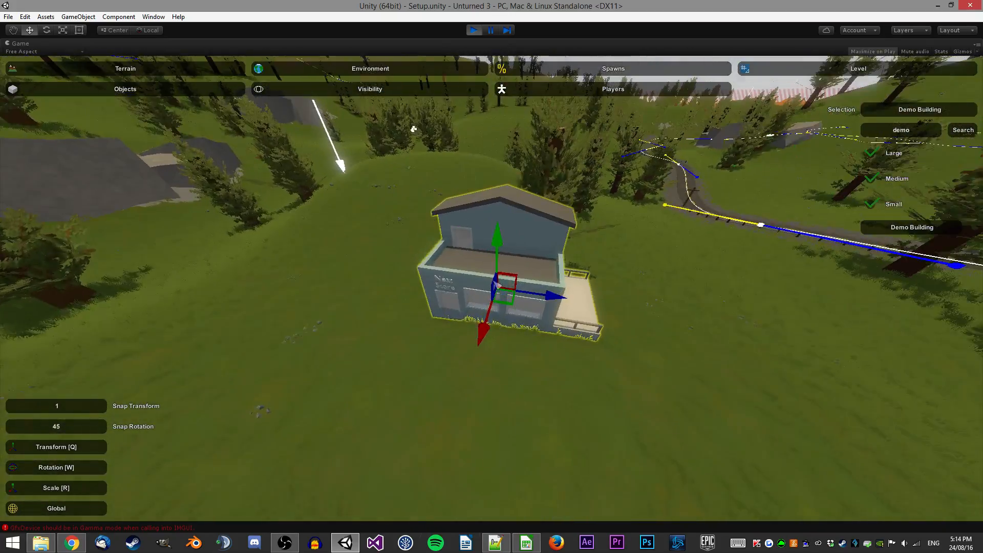
Delete the placed Demo Building, exit the map editor and stop play mode.
{"action": "key", "text": "Delete"}
{"action": "key", "text": "Escape"}
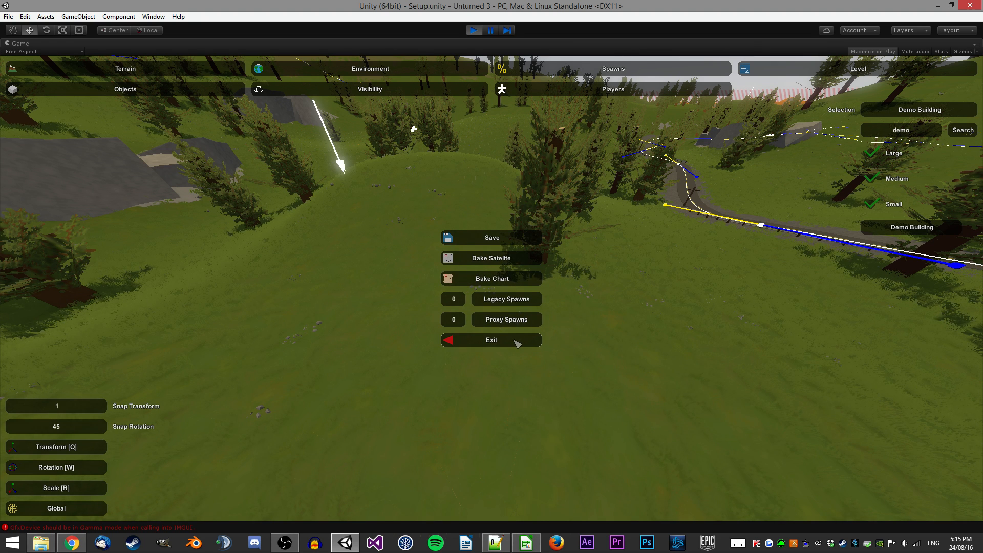
{"action": "left_click", "coordinate": [517, 342]}
{"action": "key", "text": "alt+Tab"}
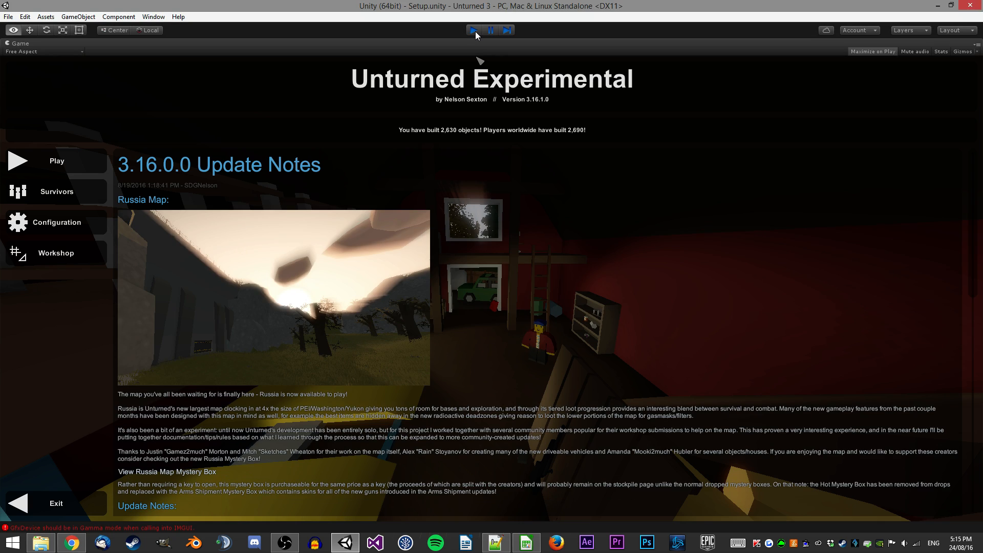
{"action": "left_click", "coordinate": [474, 31]}
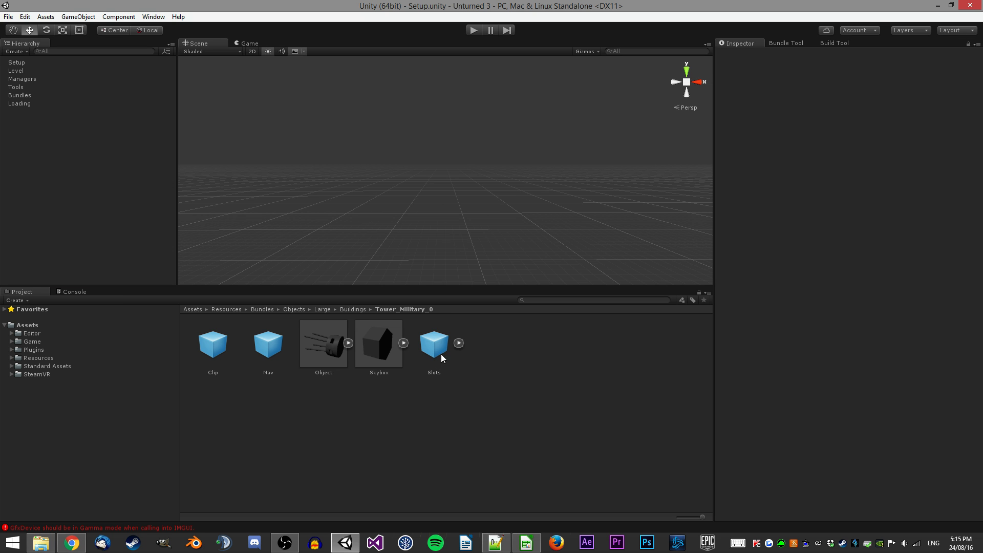
Navigate the project assets to the Demo_Building source models folder under Objects > Large > Buildings.
{"action": "left_click", "coordinate": [11, 341]}
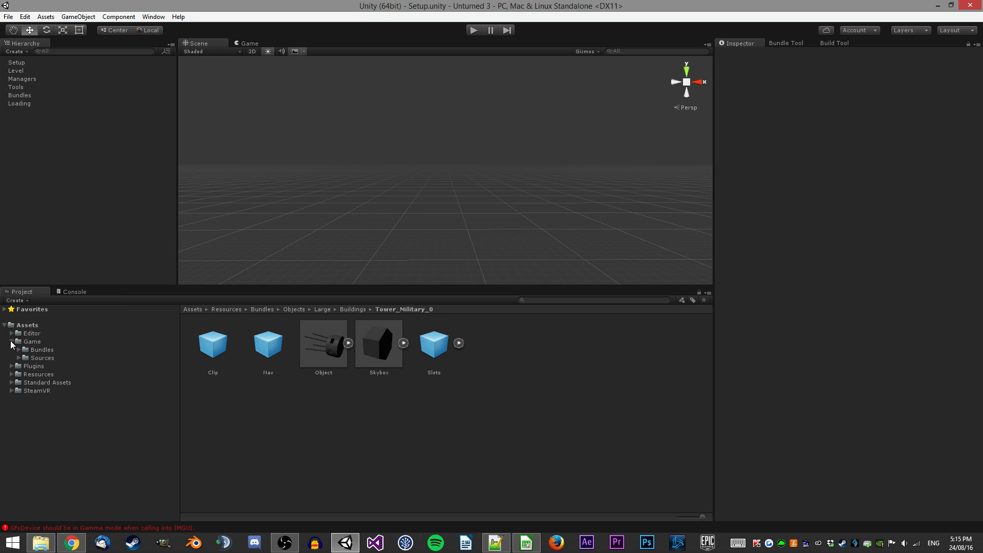
{"action": "left_click", "coordinate": [18, 357]}
{"action": "left_click", "coordinate": [27, 372]}
{"action": "scroll", "coordinate": [76, 379], "scroll_direction": "down", "scroll_amount": 3}
{"action": "left_click", "coordinate": [33, 408]}
{"action": "scroll", "coordinate": [48, 407], "scroll_direction": "down", "scroll_amount": 3}
{"action": "left_click", "coordinate": [39, 383]}
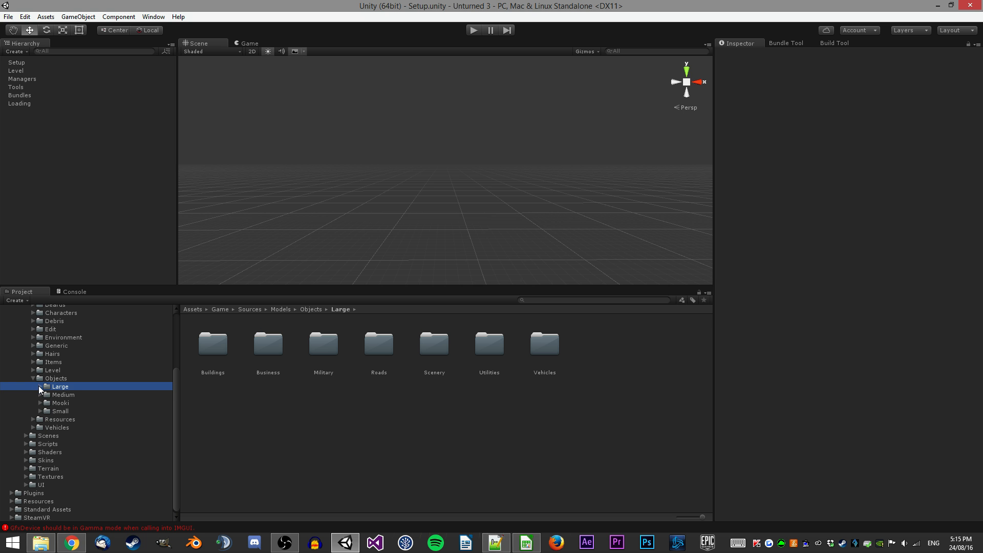
{"action": "left_click", "coordinate": [40, 386]}
{"action": "scroll", "coordinate": [82, 383], "scroll_direction": "down", "scroll_amount": 6}
{"action": "left_click", "coordinate": [47, 335]}
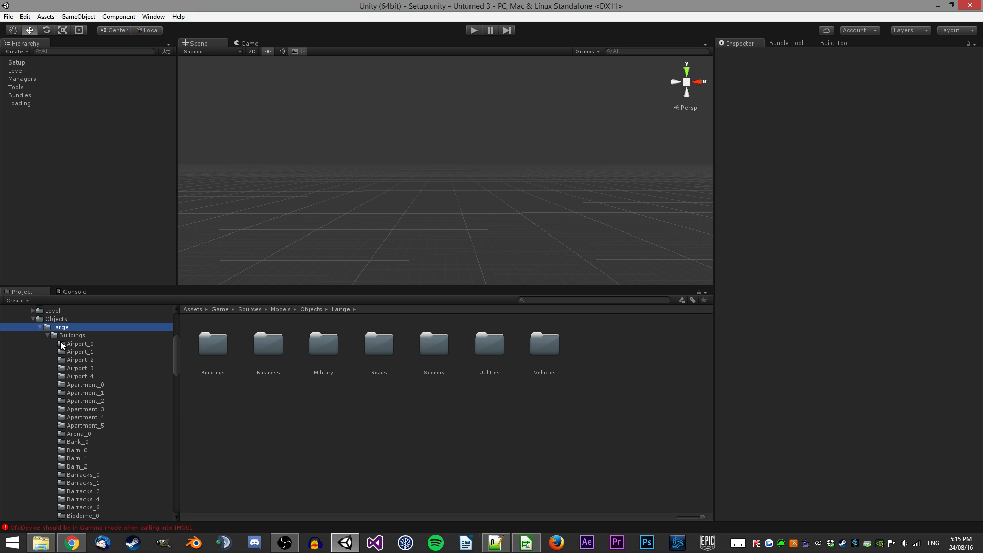
{"action": "scroll", "coordinate": [113, 432], "scroll_direction": "down", "scroll_amount": 6}
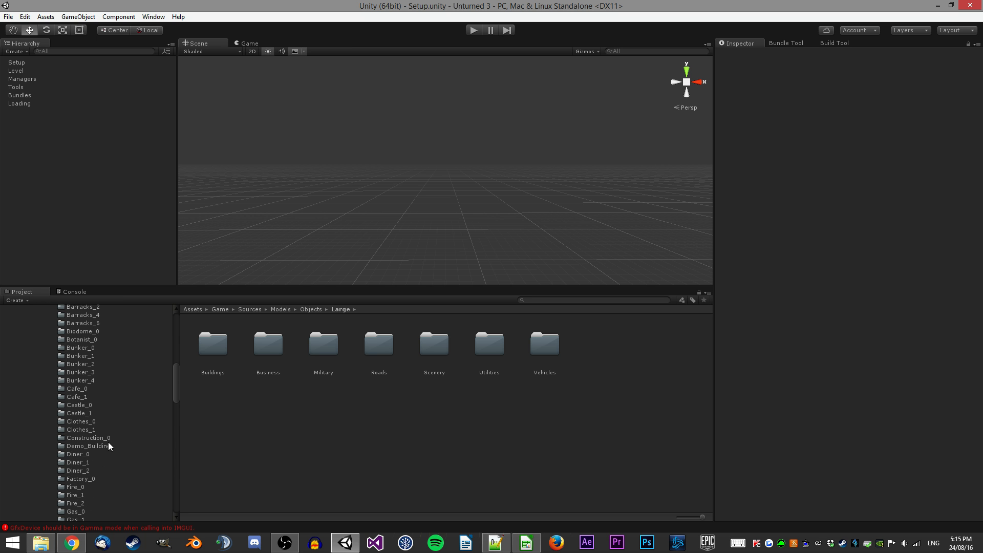
{"action": "left_click", "coordinate": [94, 446]}
{"action": "scroll", "coordinate": [110, 420], "scroll_direction": "down", "scroll_amount": 12}
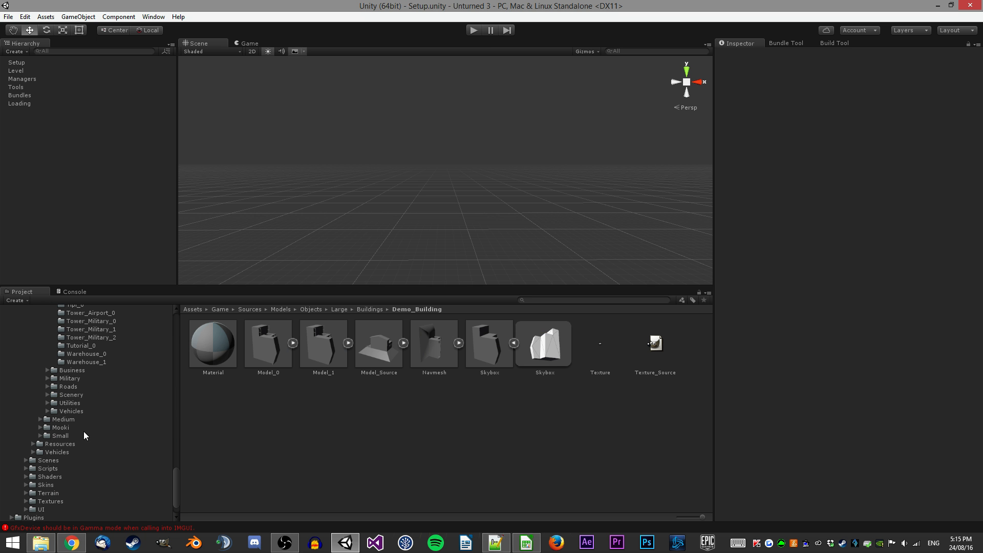
Select both Demo_Building folders, source and bundle, open Export Package for them, and exclude the Physics folder from the items.
{"action": "left_click", "coordinate": [11, 499]}
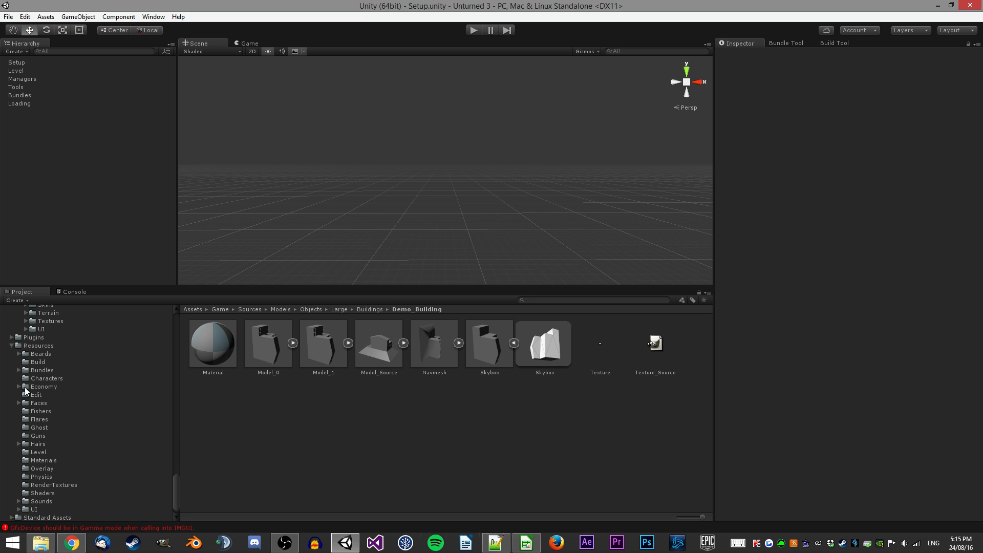
{"action": "left_click", "coordinate": [19, 369]}
{"action": "left_click", "coordinate": [25, 411]}
{"action": "left_click", "coordinate": [33, 420]}
{"action": "left_click", "coordinate": [40, 428]}
{"action": "scroll", "coordinate": [84, 446], "scroll_direction": "down", "scroll_amount": 10}
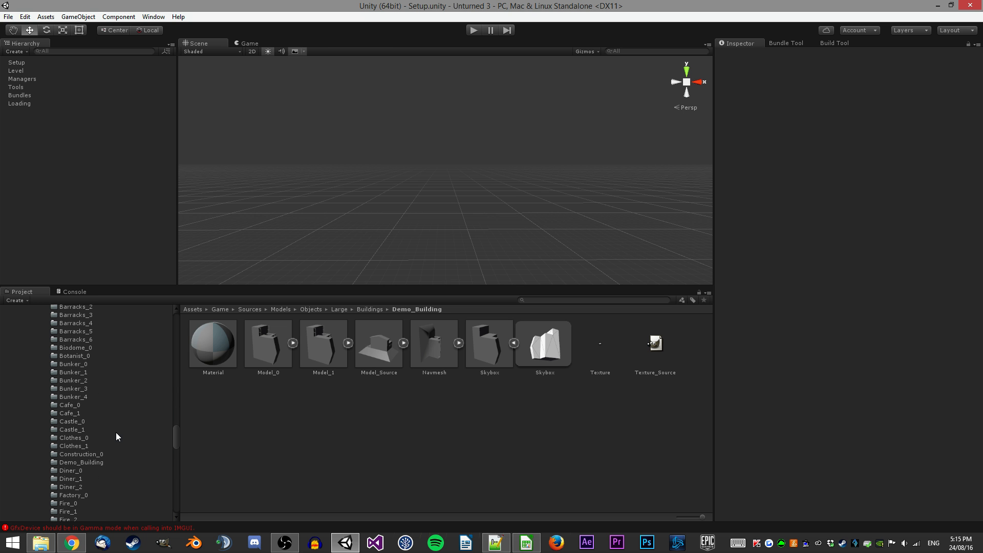
{"action": "left_click", "coordinate": [102, 463]}
{"action": "right_click", "coordinate": [106, 462]}
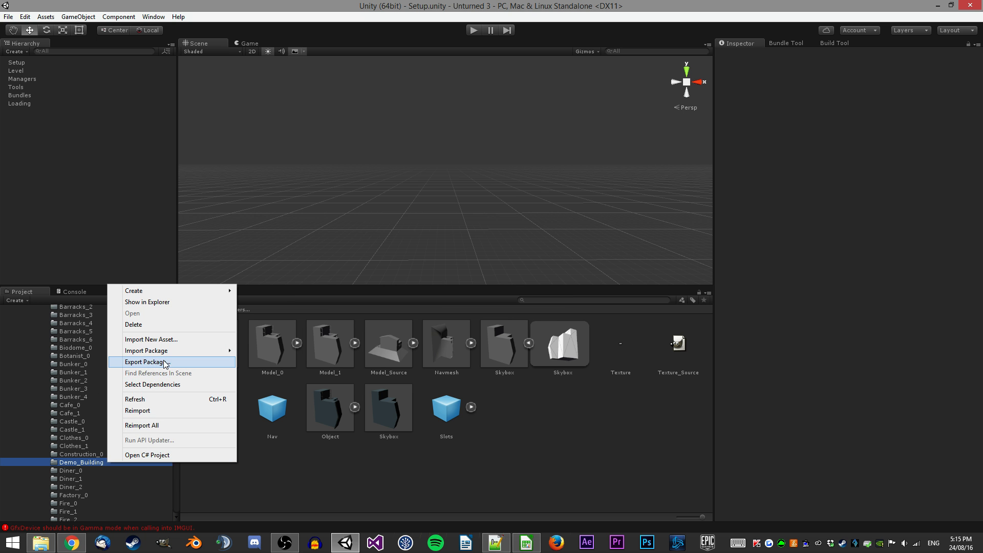
{"action": "left_click", "coordinate": [193, 362]}
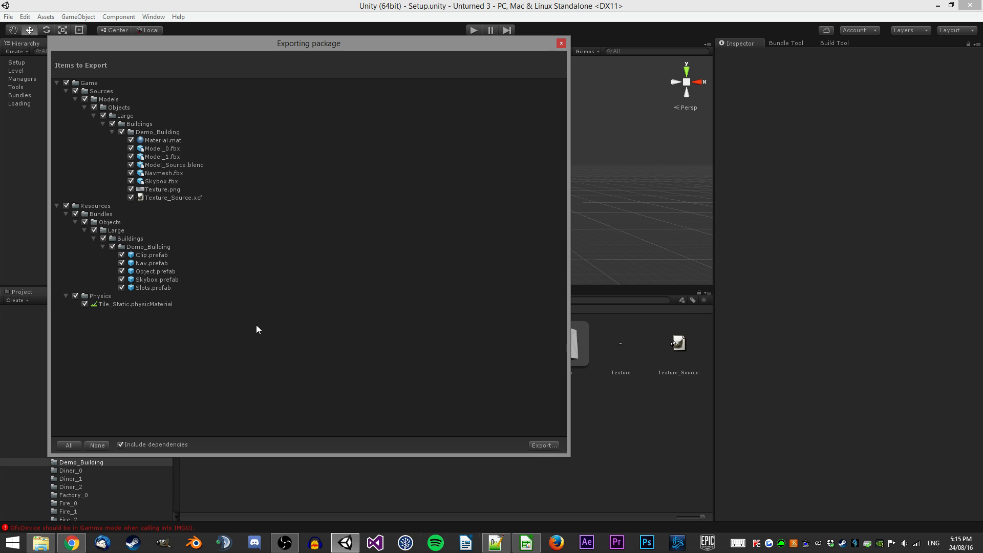
{"action": "left_click", "coordinate": [105, 296]}
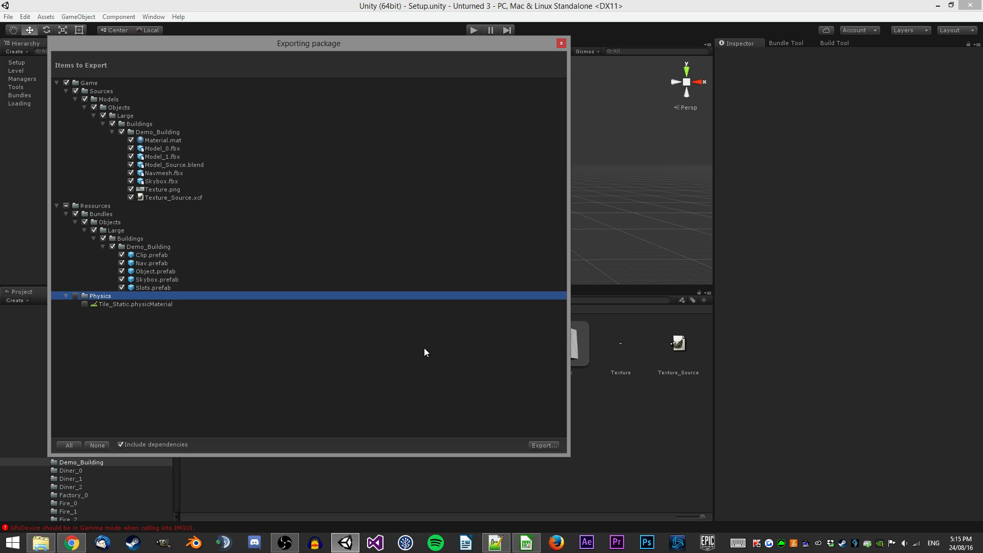
Save the package as Demo_Building in the Builds > Shared > Bundles > Sources > Examples folder.
{"action": "left_click", "coordinate": [544, 445]}
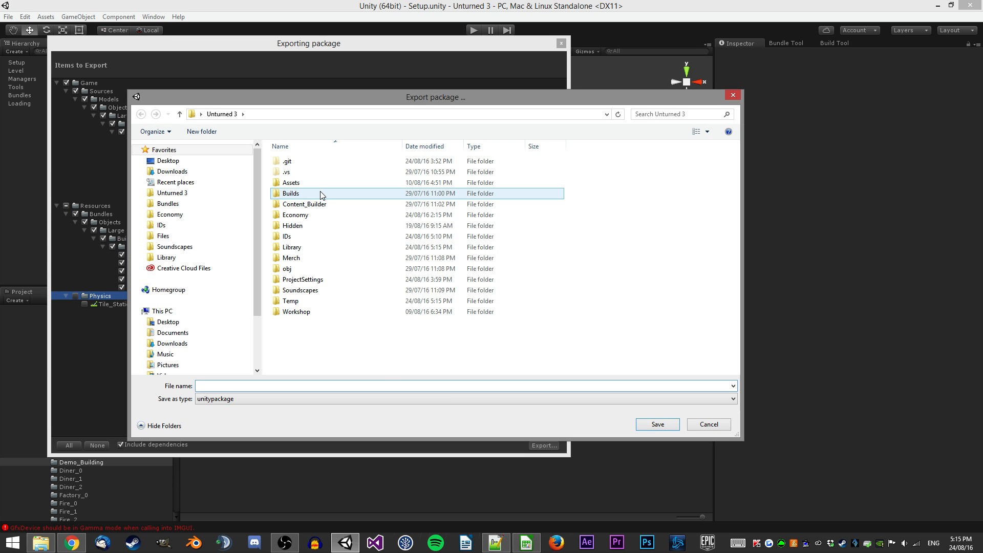
{"action": "double_click", "coordinate": [321, 195]}
{"action": "double_click", "coordinate": [313, 204]}
{"action": "double_click", "coordinate": [316, 161]}
{"action": "double_click", "coordinate": [303, 248]}
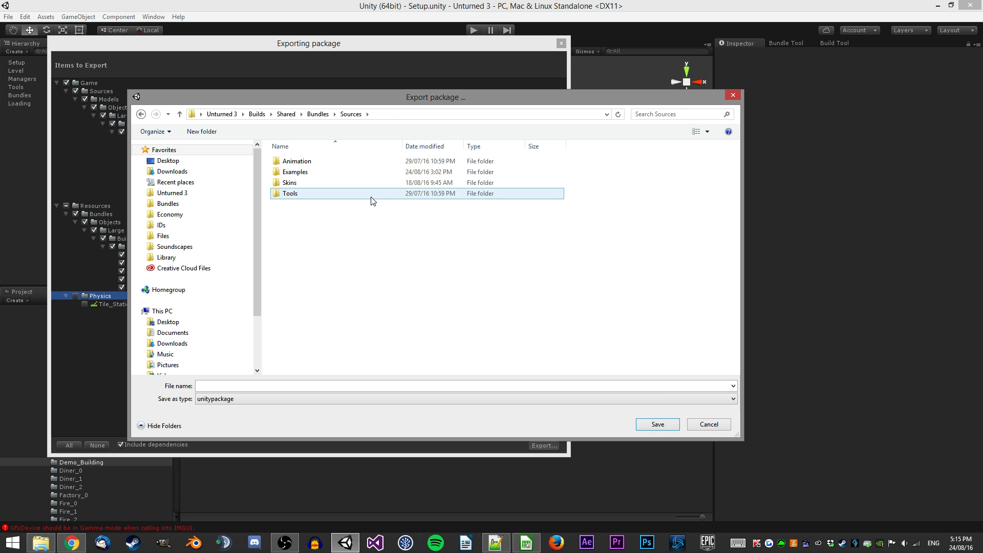
{"action": "double_click", "coordinate": [322, 174]}
{"action": "type", "text": "Demo_Building"}
{"action": "key", "text": "Return"}
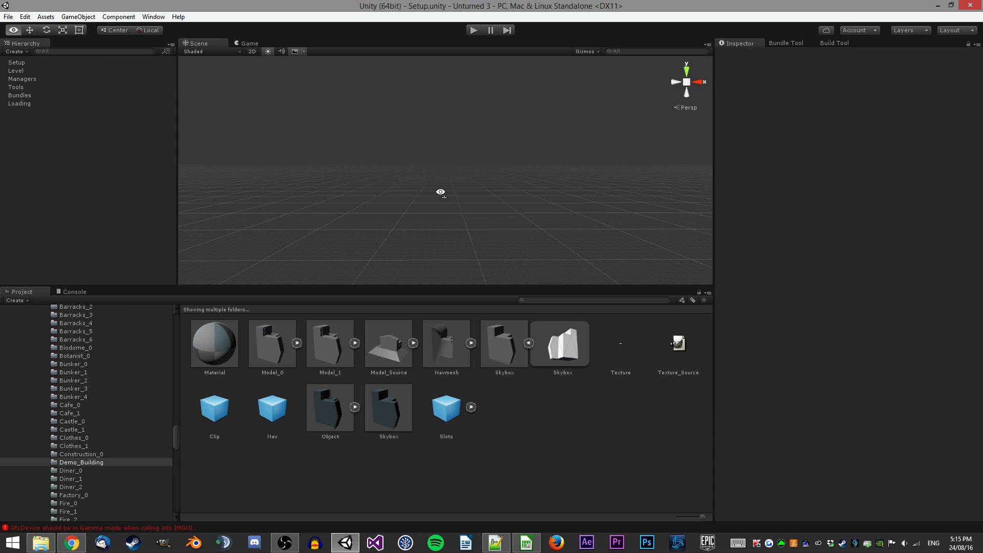
Start importing a custom package into the project.
{"action": "right_click", "coordinate": [559, 416]}
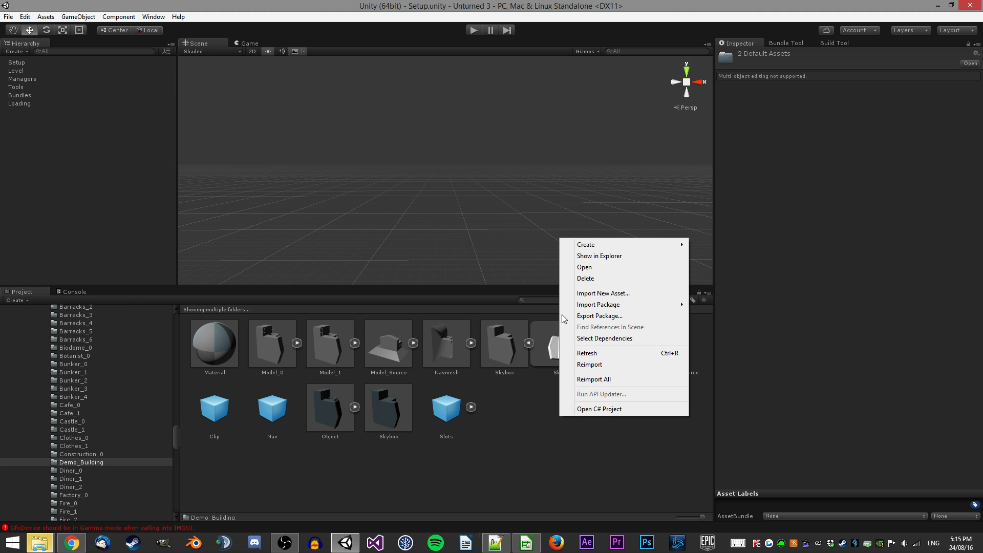
{"action": "mouse_move", "coordinate": [591, 310]}
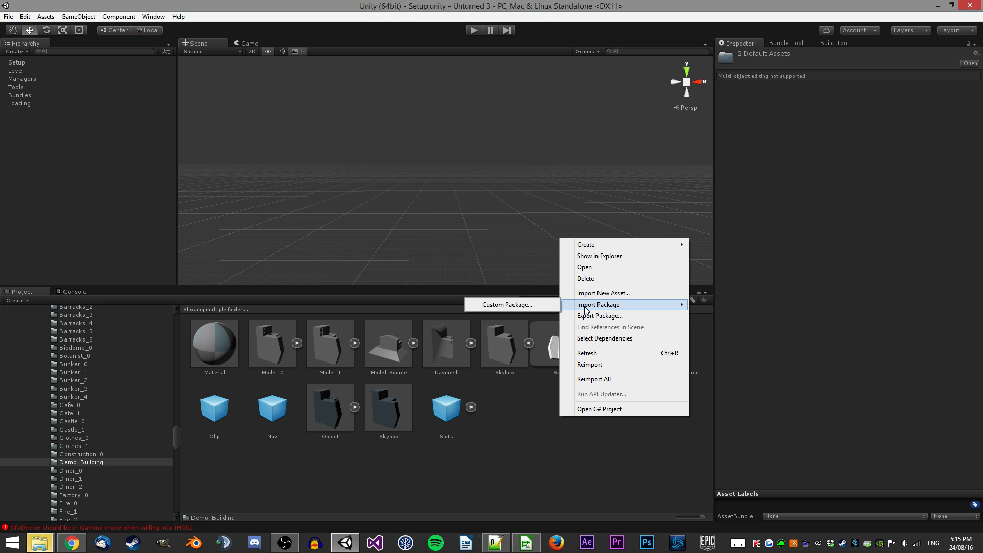
{"action": "left_click", "coordinate": [514, 305]}
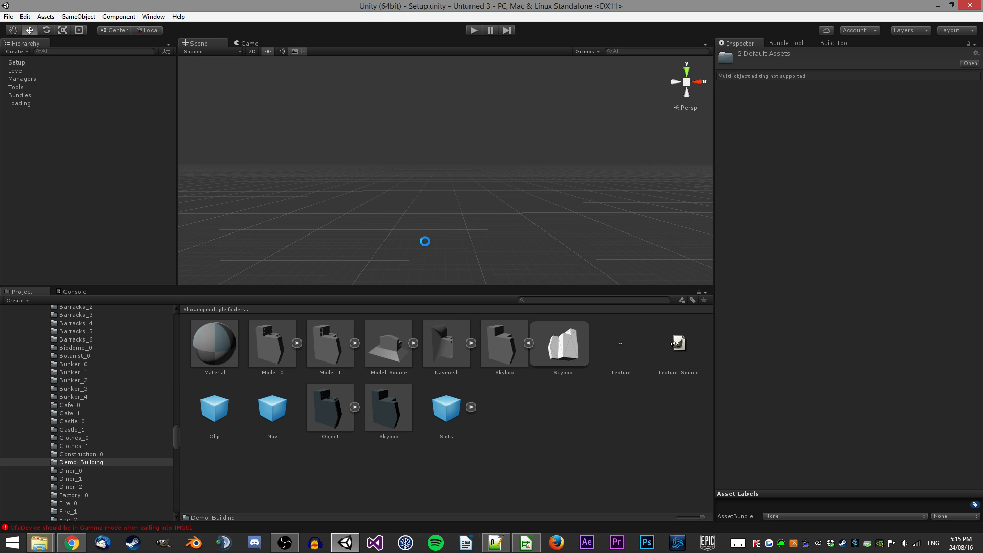